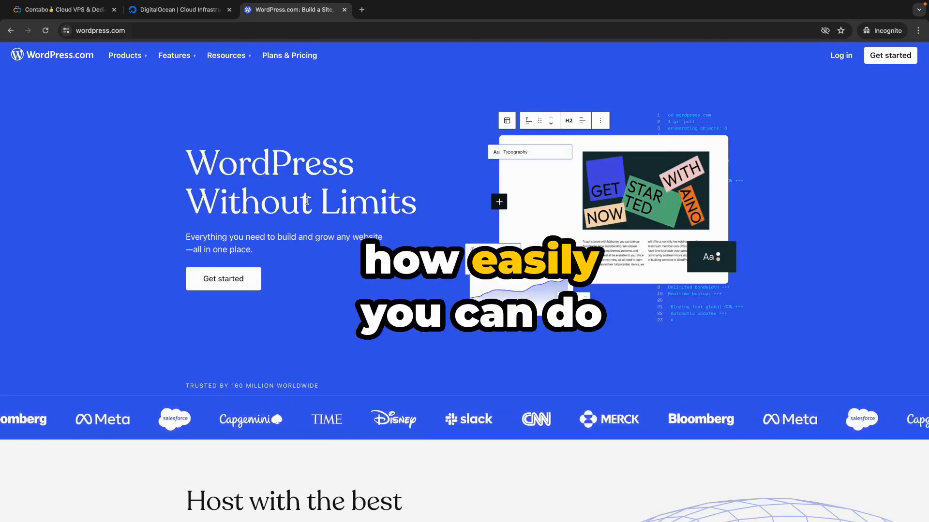
- Glance at DigitalOcean, then scroll through Contabo's homepage offerings
{"action": "left_click", "coordinate": [153, 15]}
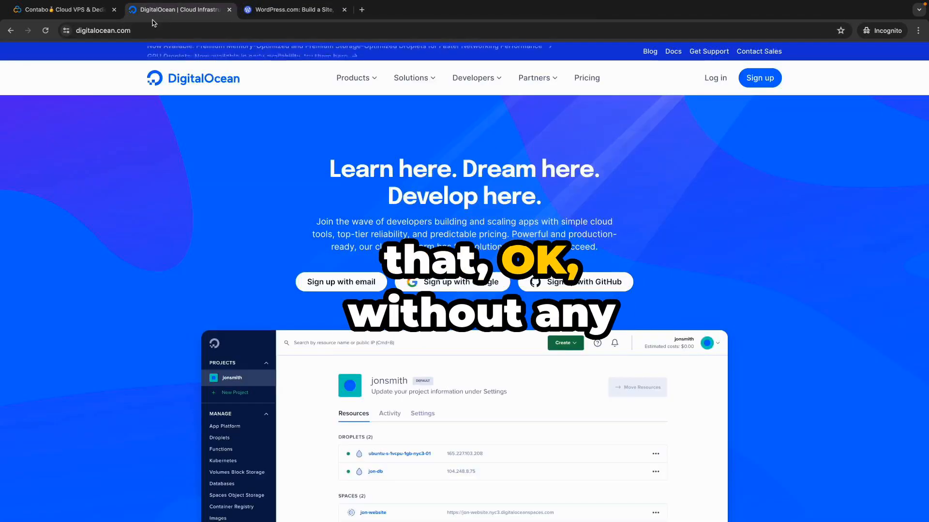
{"action": "left_click", "coordinate": [93, 15]}
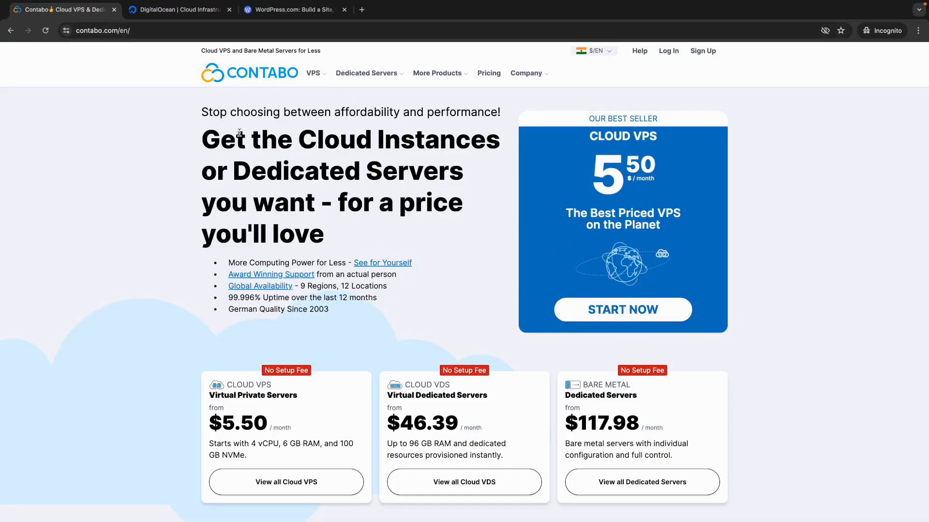
{"action": "scroll", "coordinate": [309, 229], "scroll_direction": "down", "scroll_amount": 3}
{"action": "scroll", "coordinate": [358, 271], "scroll_direction": "down", "scroll_amount": 6}
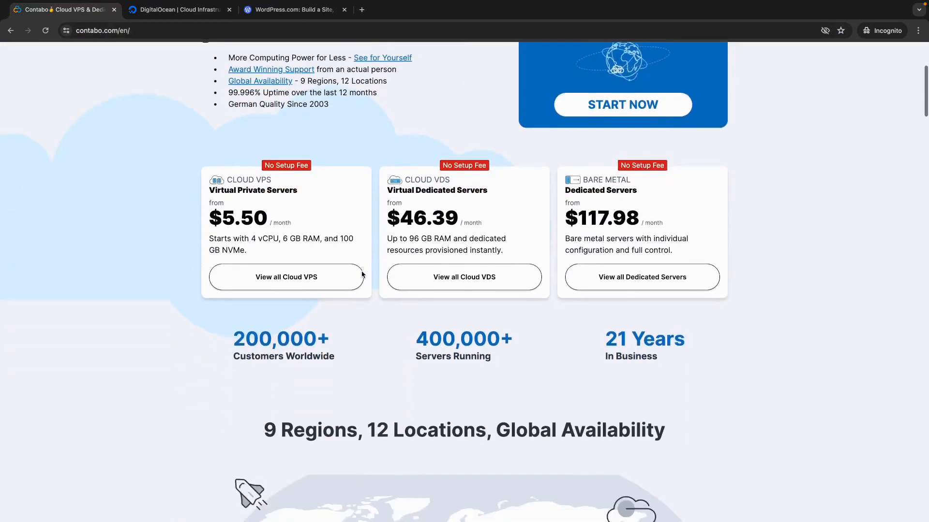
{"action": "scroll", "coordinate": [362, 275], "scroll_direction": "down", "scroll_amount": 6}
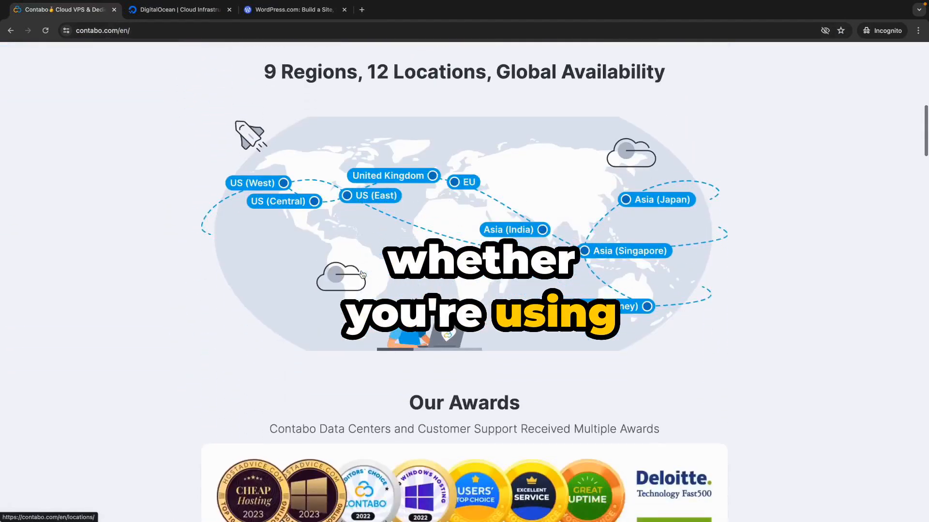
{"action": "scroll", "coordinate": [362, 275], "scroll_direction": "up", "scroll_amount": 15}
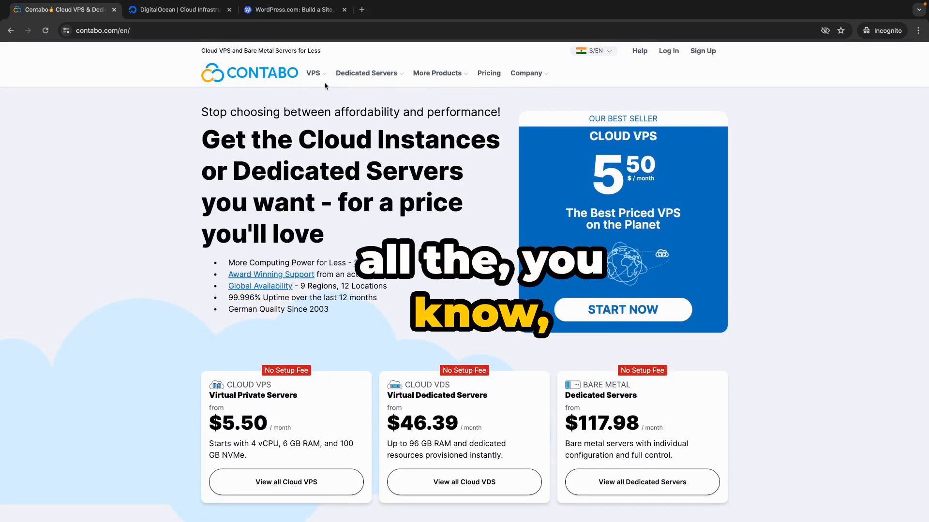
{"action": "mouse_move", "coordinate": [319, 77]}
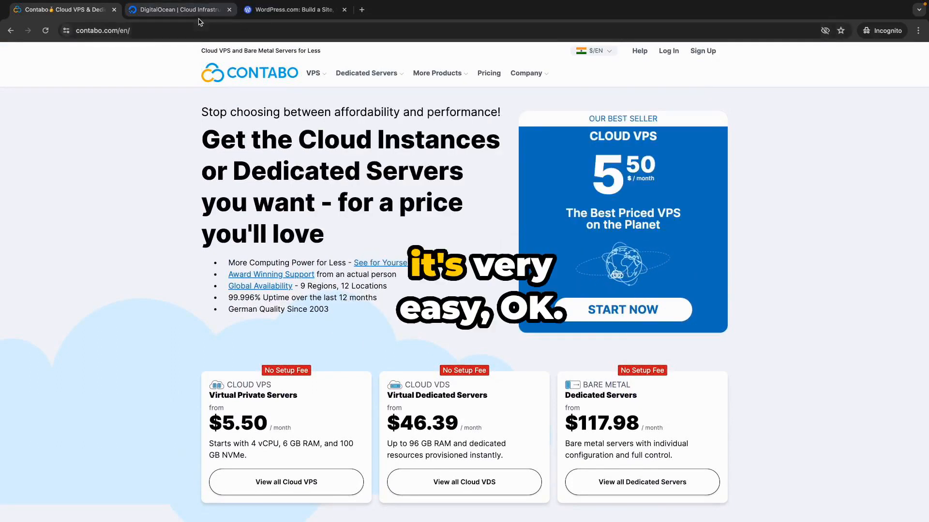
- Compare the DigitalOcean and WordPress.com sites, then return to Contabo's VPS menu
{"action": "left_click", "coordinate": [213, 9]}
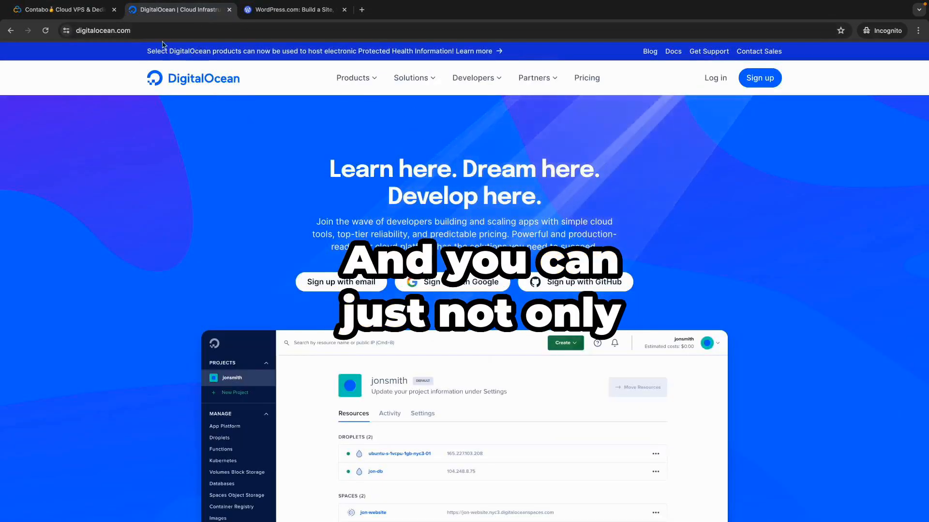
{"action": "left_click", "coordinate": [255, 12]}
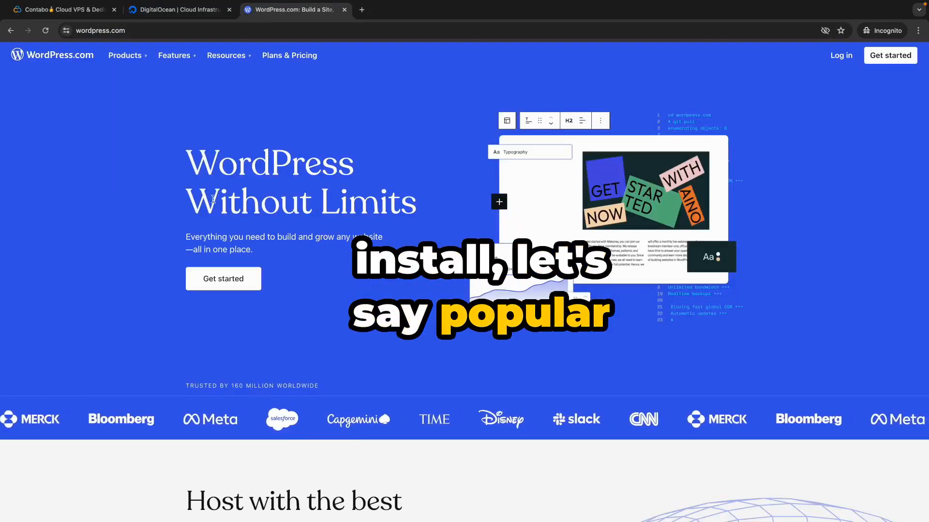
{"action": "left_click", "coordinate": [167, 12]}
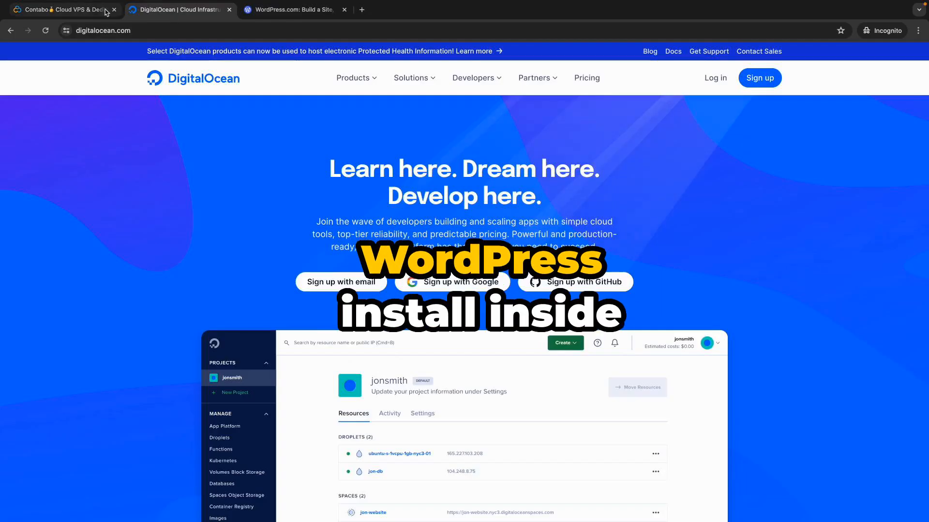
{"action": "key", "text": "ctrl+shift+Tab"}
{"action": "mouse_move", "coordinate": [314, 73]}
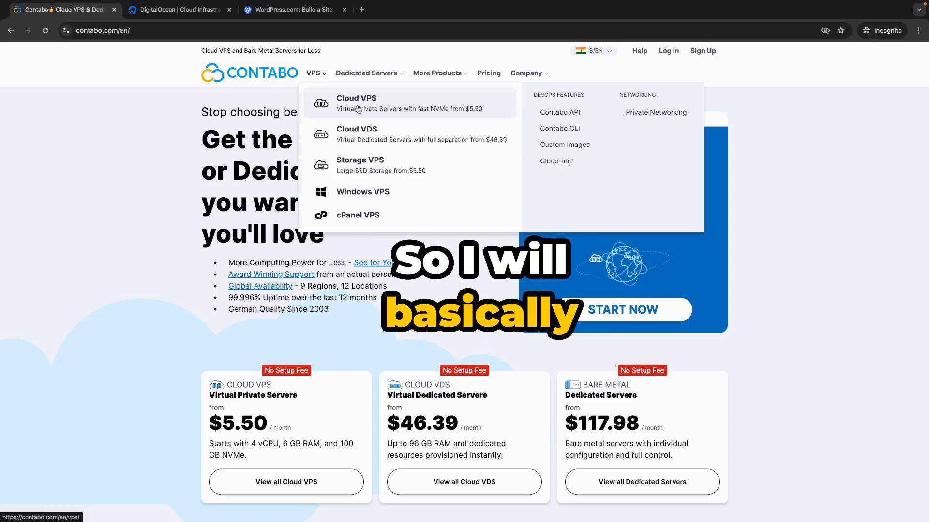
{"action": "scroll", "coordinate": [180, 257], "scroll_direction": "down", "scroll_amount": 2}
{"action": "scroll", "coordinate": [183, 260], "scroll_direction": "down", "scroll_amount": 2}
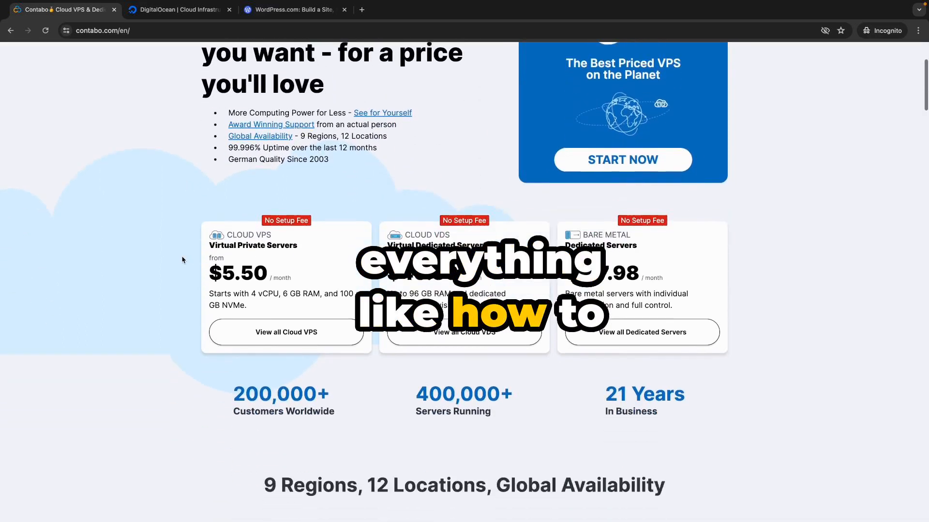
{"action": "scroll", "coordinate": [182, 259], "scroll_direction": "down", "scroll_amount": 5}
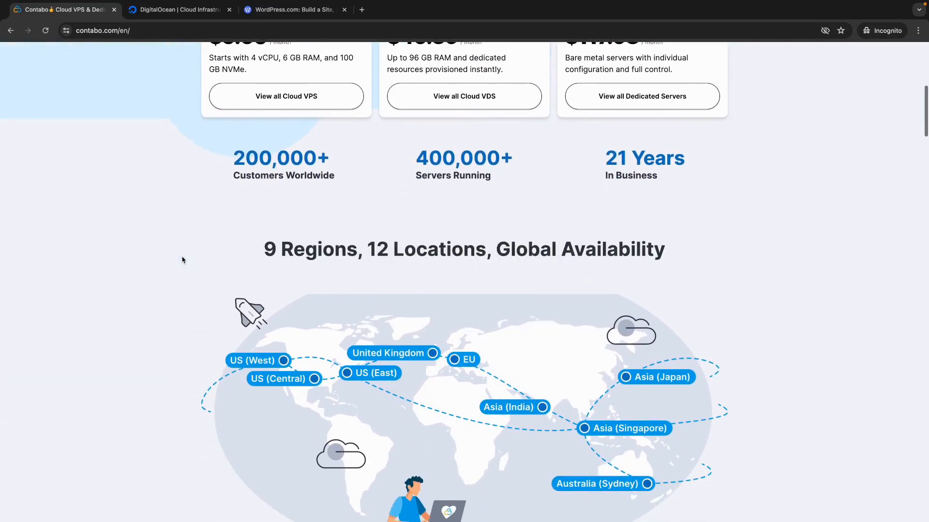
{"action": "scroll", "coordinate": [183, 259], "scroll_direction": "down", "scroll_amount": 4}
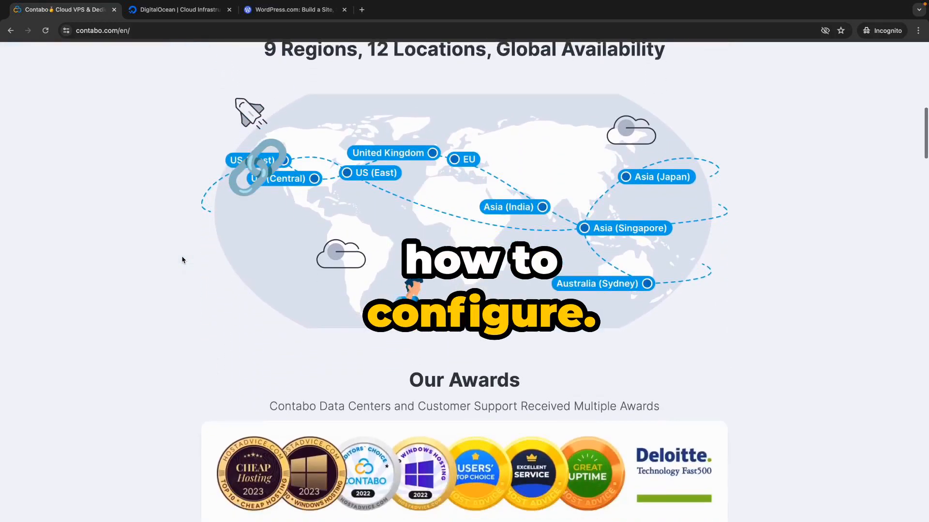
{"action": "scroll", "coordinate": [182, 260], "scroll_direction": "down", "scroll_amount": 4}
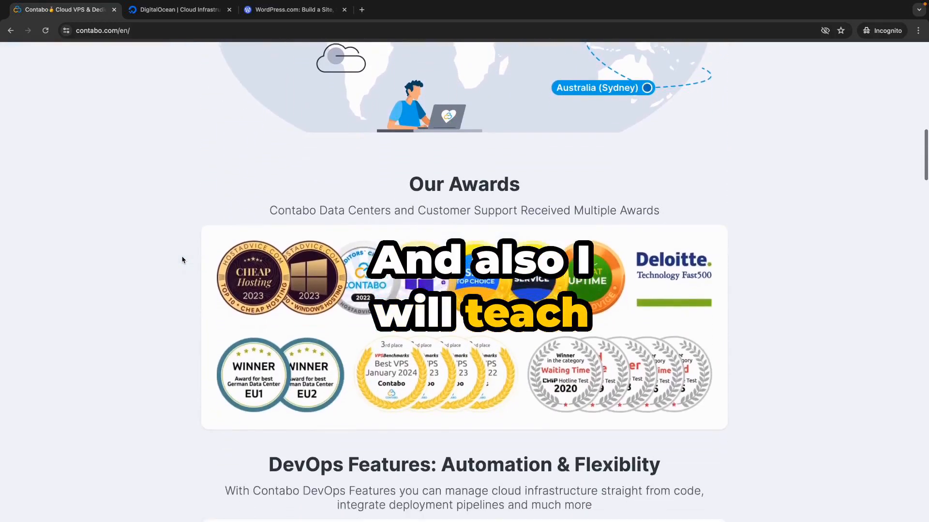
{"action": "scroll", "coordinate": [183, 260], "scroll_direction": "down", "scroll_amount": 3}
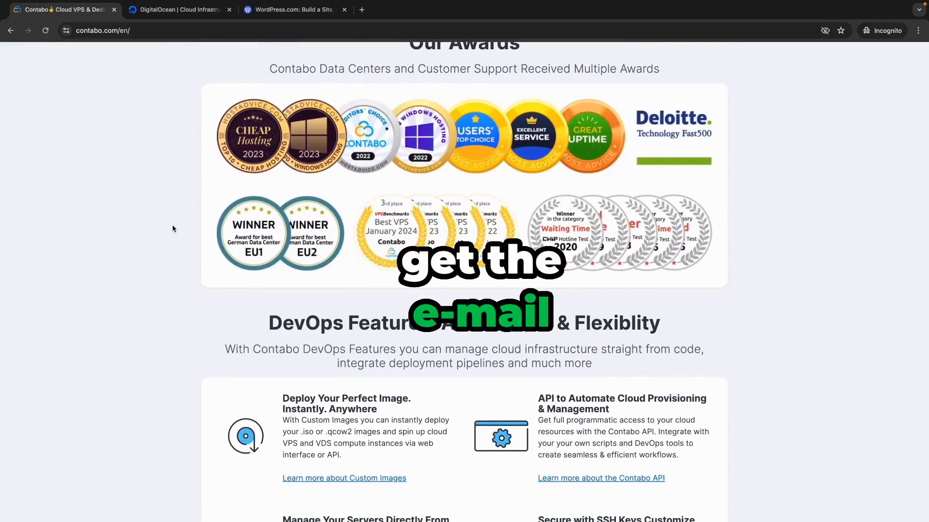
{"action": "scroll", "coordinate": [173, 229], "scroll_direction": "down", "scroll_amount": 3}
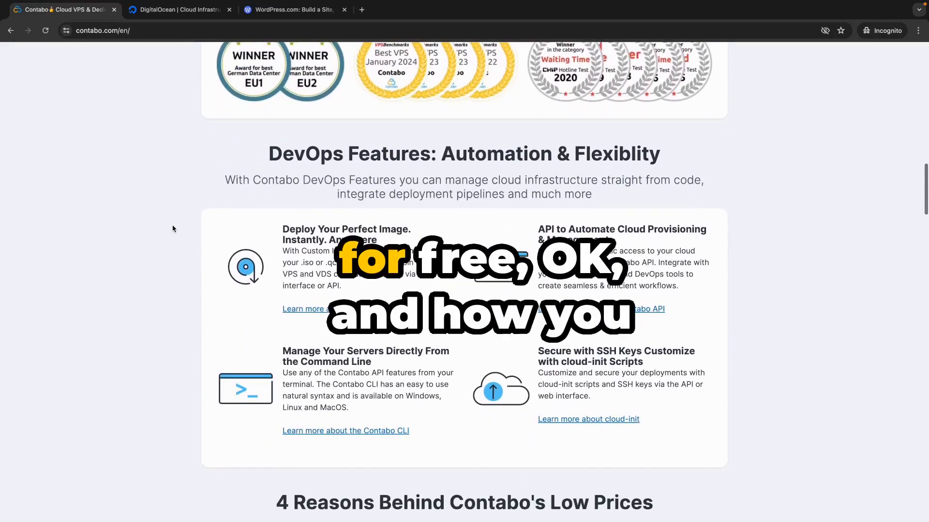
{"action": "scroll", "coordinate": [173, 228], "scroll_direction": "down", "scroll_amount": 1}
{"action": "left_click", "coordinate": [280, 14]}
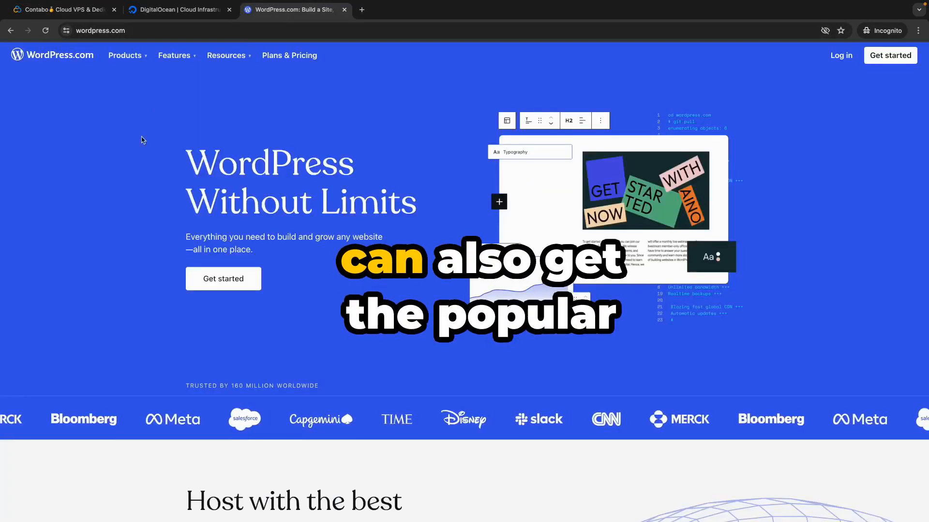
{"action": "left_click", "coordinate": [50, 18]}
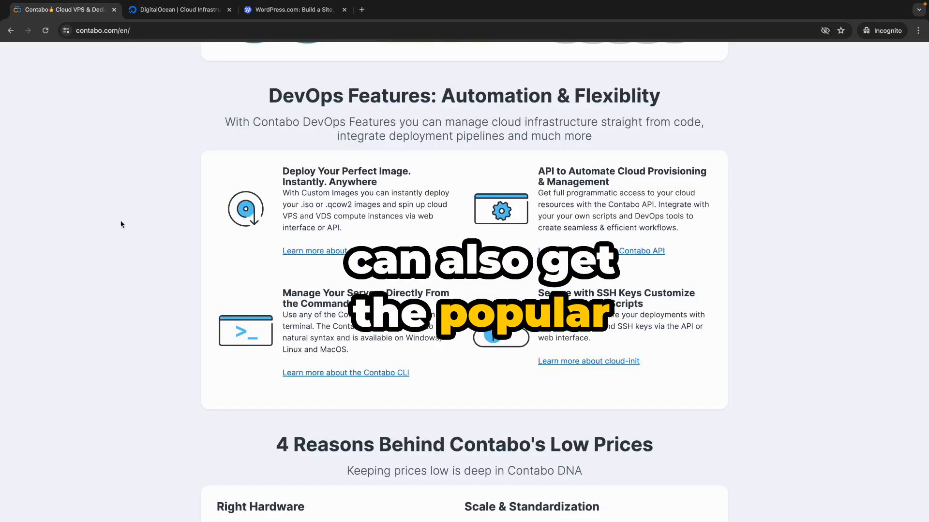
{"action": "scroll", "coordinate": [121, 226], "scroll_direction": "down", "scroll_amount": 5}
{"action": "scroll", "coordinate": [122, 226], "scroll_direction": "down", "scroll_amount": 4}
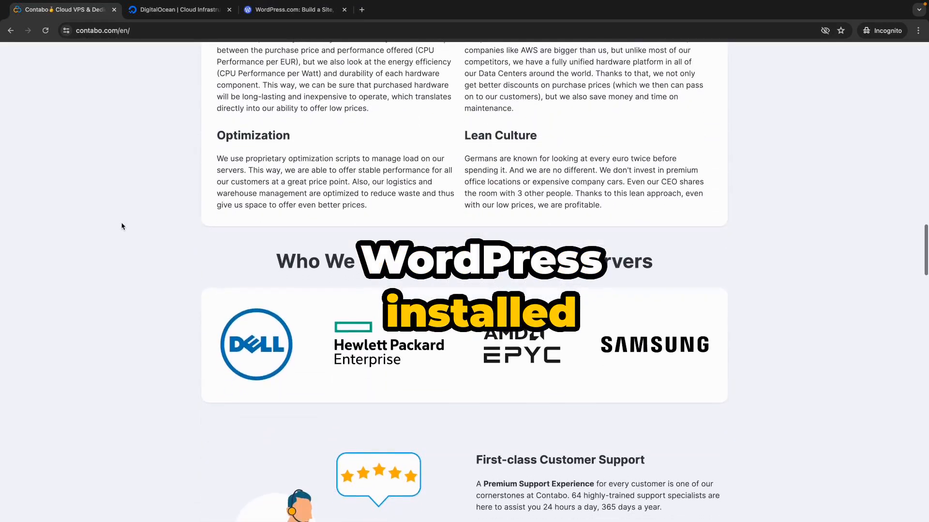
{"action": "scroll", "coordinate": [121, 226], "scroll_direction": "down", "scroll_amount": 2}
{"action": "scroll", "coordinate": [122, 226], "scroll_direction": "up", "scroll_amount": 8}
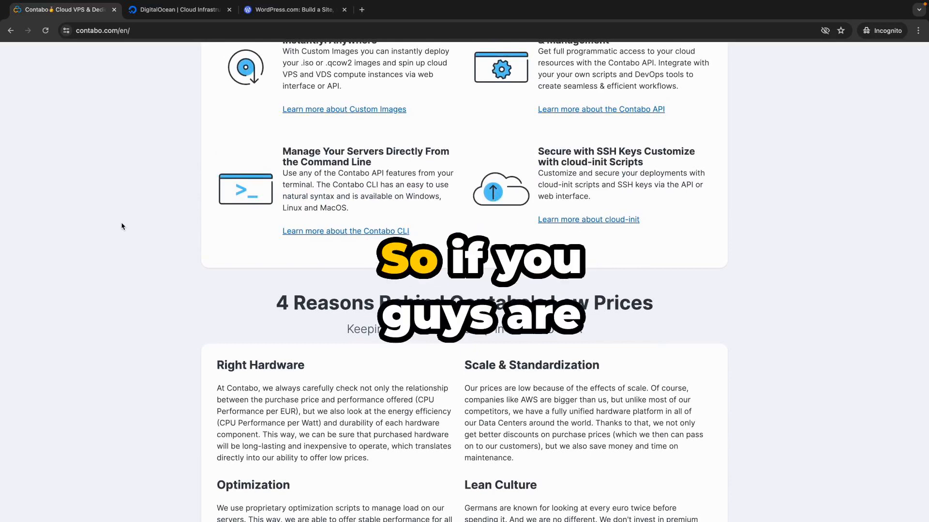
{"action": "scroll", "coordinate": [122, 226], "scroll_direction": "up", "scroll_amount": 6}
{"action": "scroll", "coordinate": [121, 226], "scroll_direction": "up", "scroll_amount": 3}
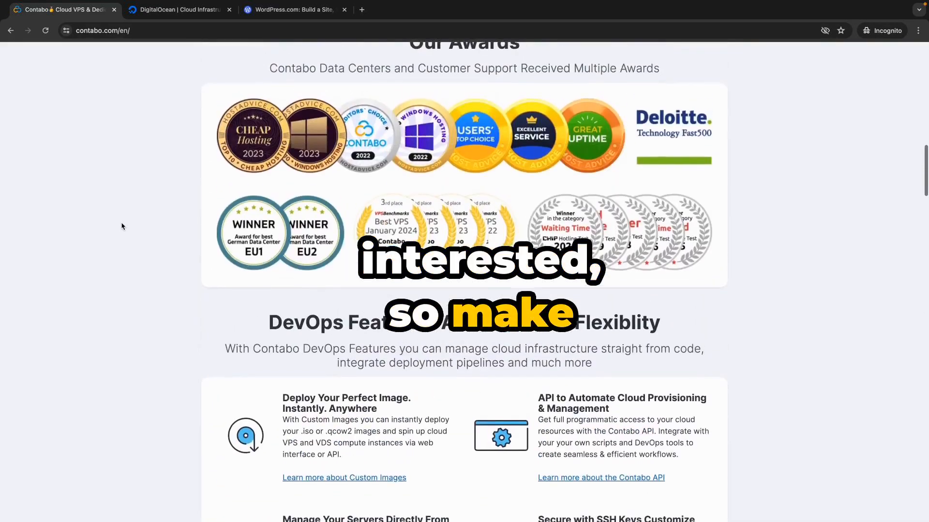
{"action": "scroll", "coordinate": [122, 226], "scroll_direction": "up", "scroll_amount": 3}
{"action": "scroll", "coordinate": [122, 226], "scroll_direction": "up", "scroll_amount": 10}
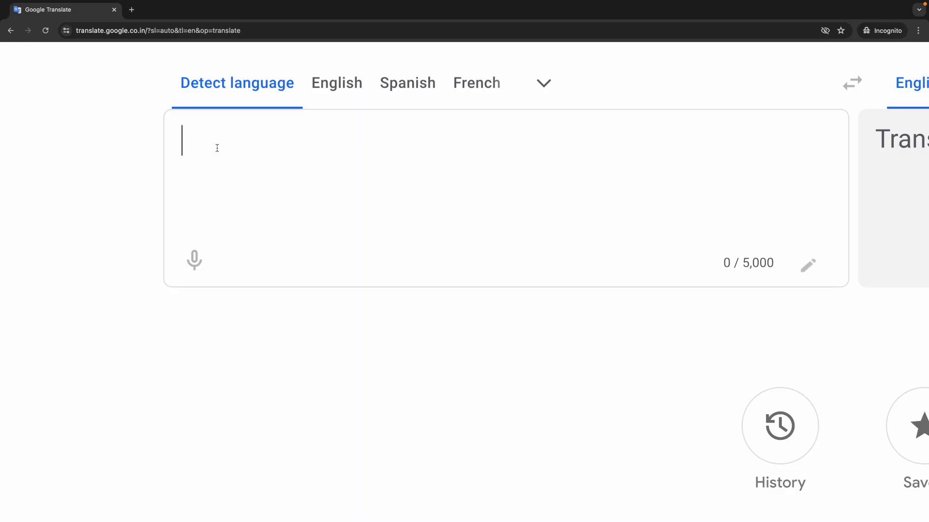
- Type the 'WP inside VPS' heading with 1) Setup Domain and 2) Setup VPS - Contabo
{"action": "type", "text": "WP insid"}
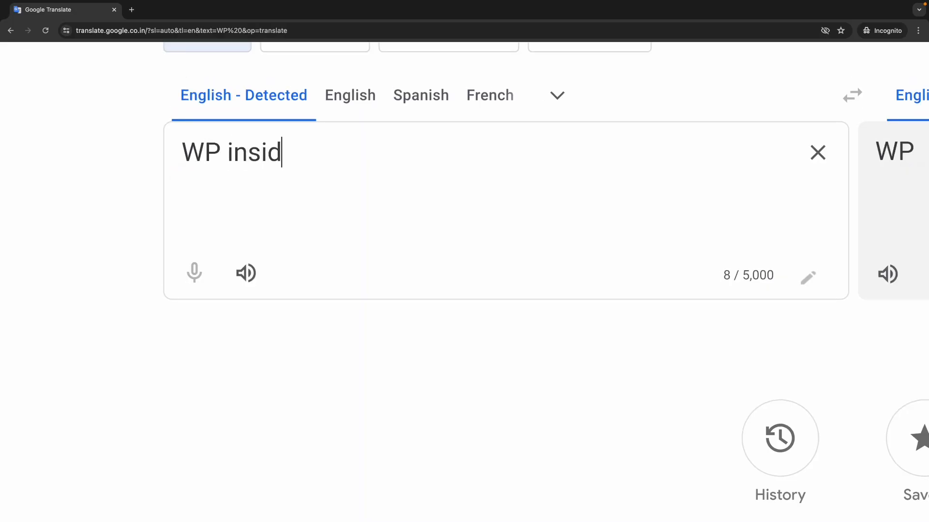
{"action": "type", "text": "e VPS"}
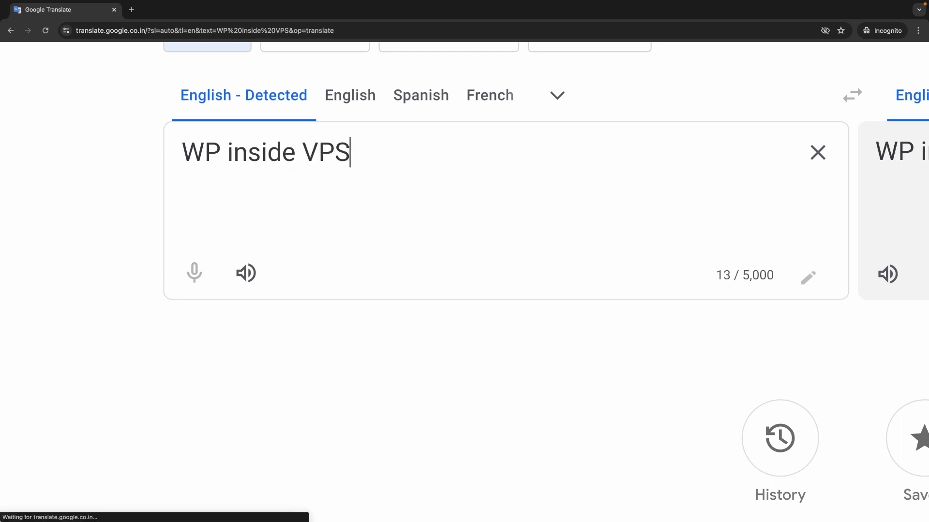
{"action": "key", "text": "Return"}
{"action": "type", "text": "2)"}
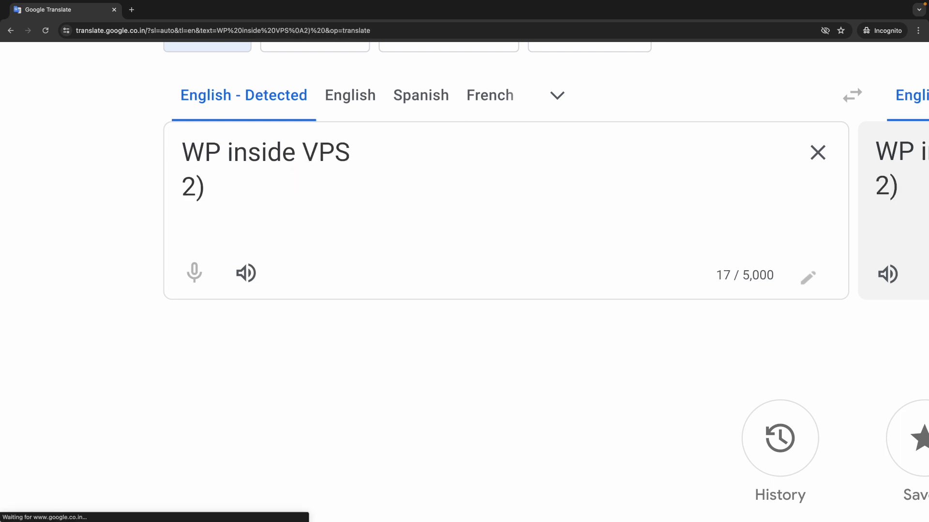
{"action": "key", "text": "BackSpace"}
{"action": "key", "text": "BackSpace"}
{"action": "key", "text": "BackSpace"}
{"action": "type", "text": "1) "}
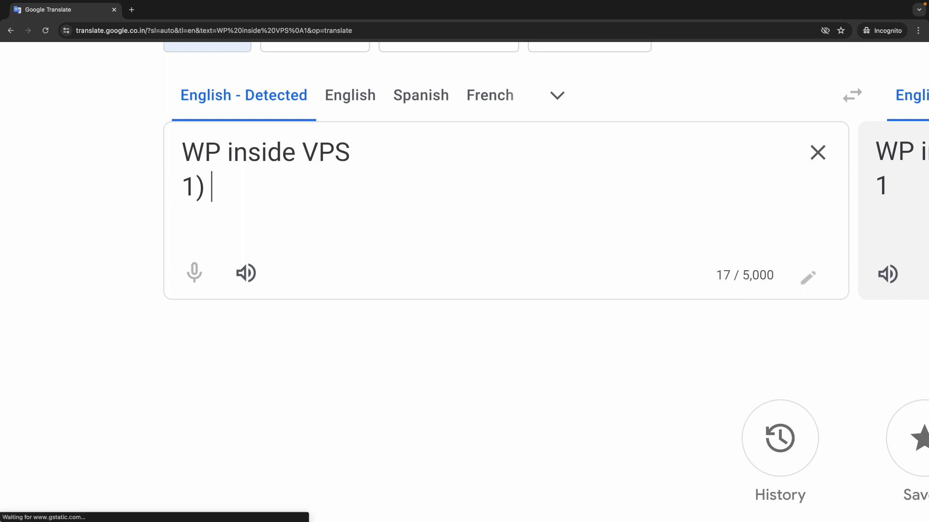
{"action": "type", "text": "Setup Do"}
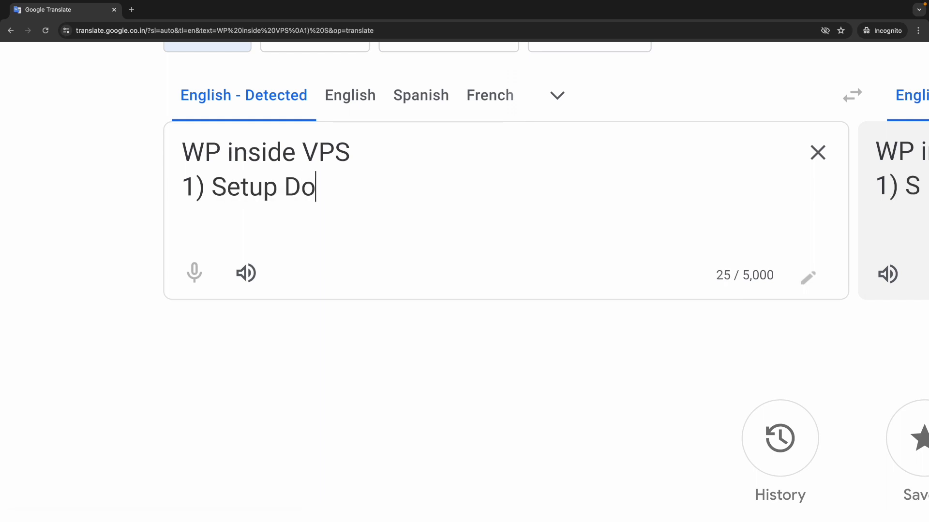
{"action": "type", "text": "ma"}
{"action": "key", "text": "BackSpace"}
{"action": "type", "text": "main"}
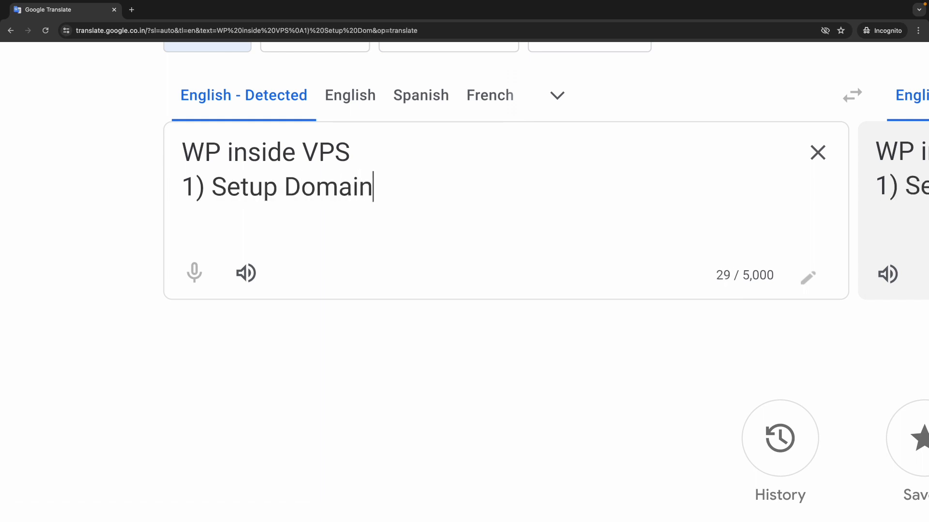
{"action": "key", "text": "Return"}
{"action": "type", "text": "2)"}
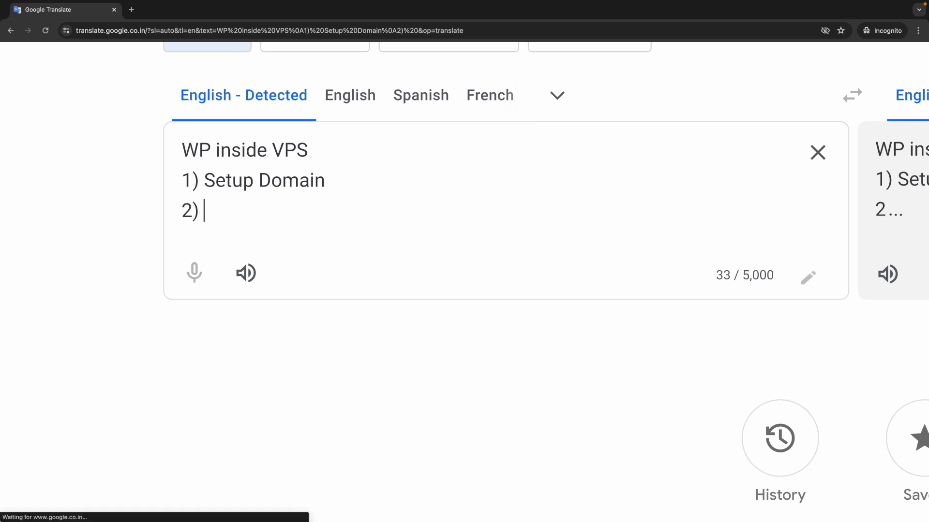
{"action": "key", "text": "Caps_Lock"}
{"action": "type", "text": "Se"}
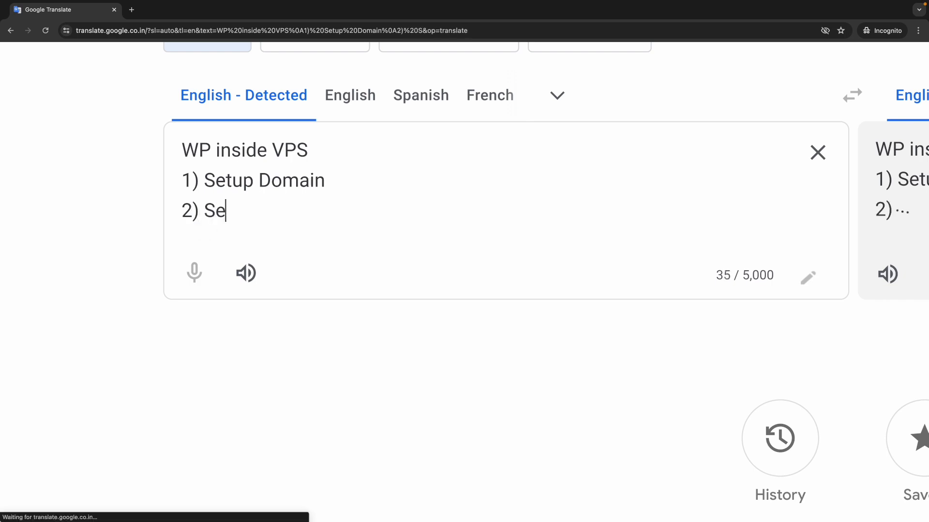
{"action": "type", "text": "tup VPS"}
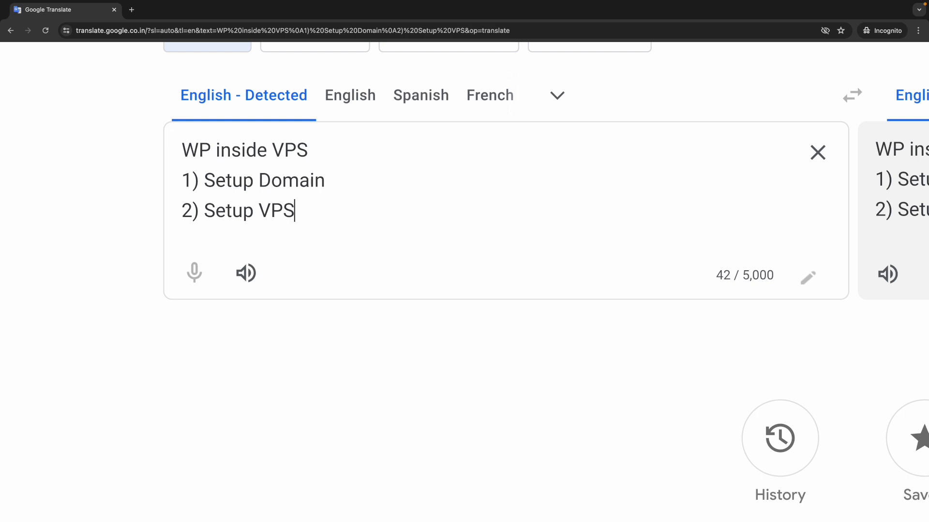
{"action": "type", "text": " - Con"}
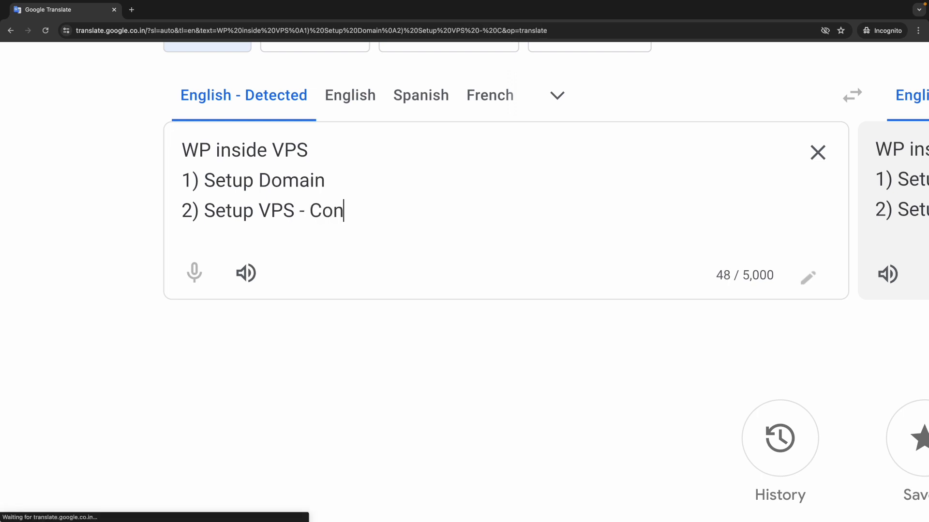
{"action": "type", "text": "tabo"}
- Add steps 3) Setup Panel - Manage and 4) Setup WordPress to the outline
{"action": "key", "text": "Return"}
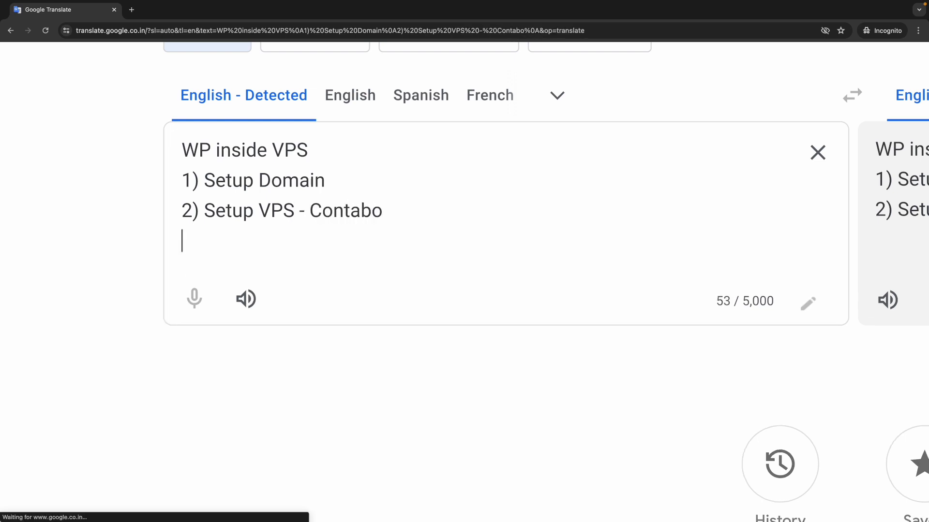
{"action": "type", "text": "3)"}
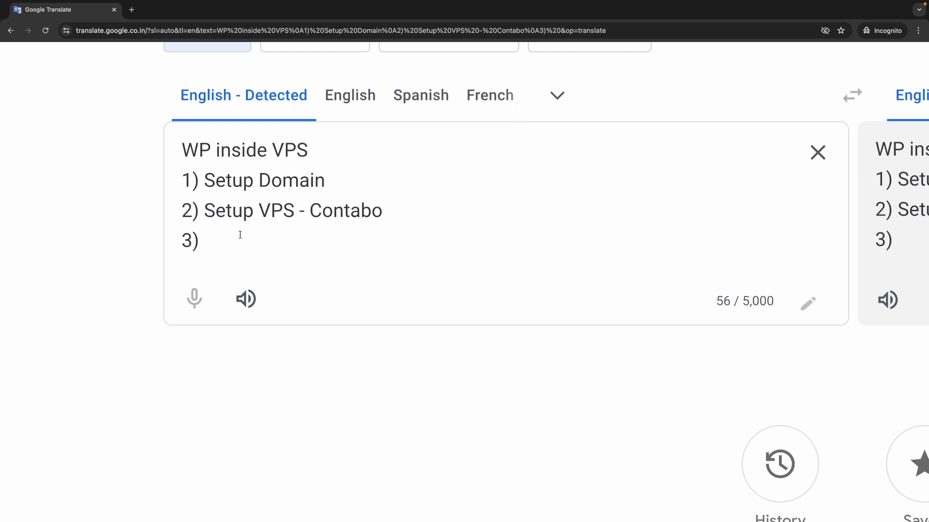
{"action": "type", "text": "Setup"}
{"action": "key", "text": "Caps_Lock"}
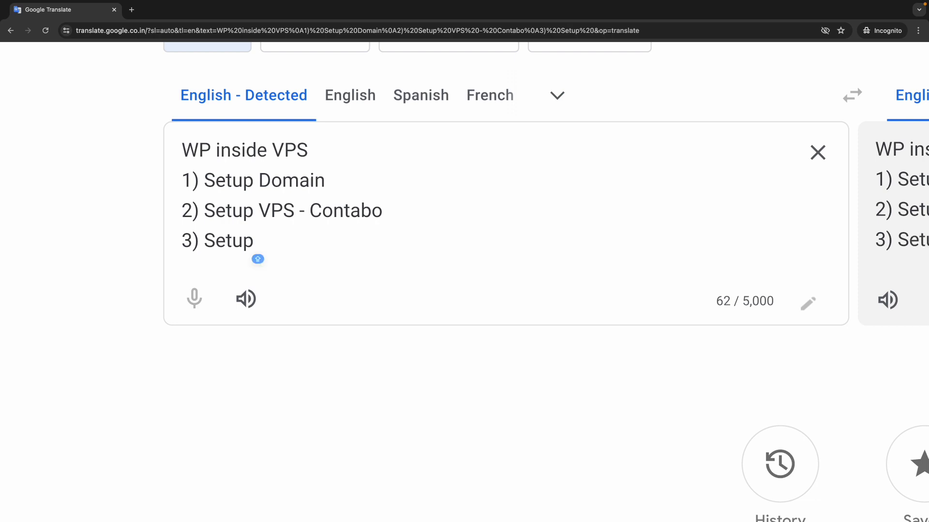
{"action": "type", "text": "Pane"}
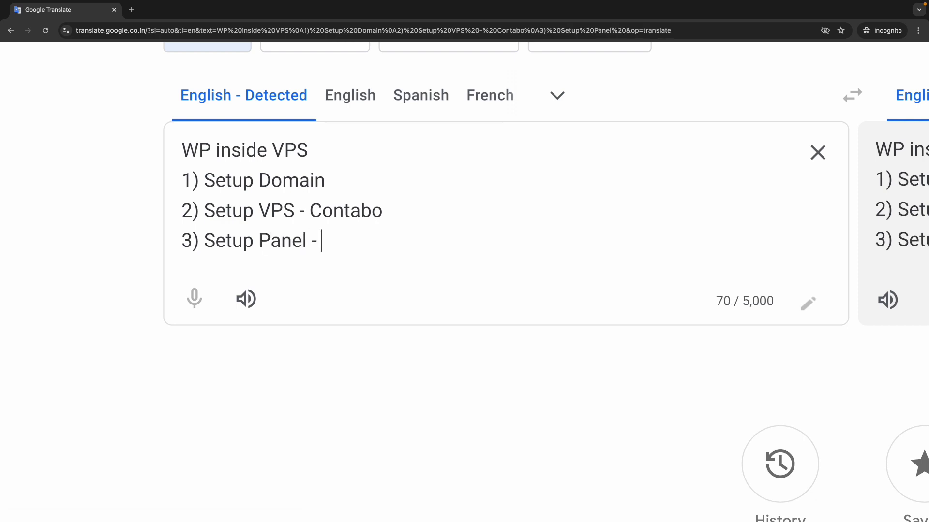
{"action": "type", "text": "l - "}
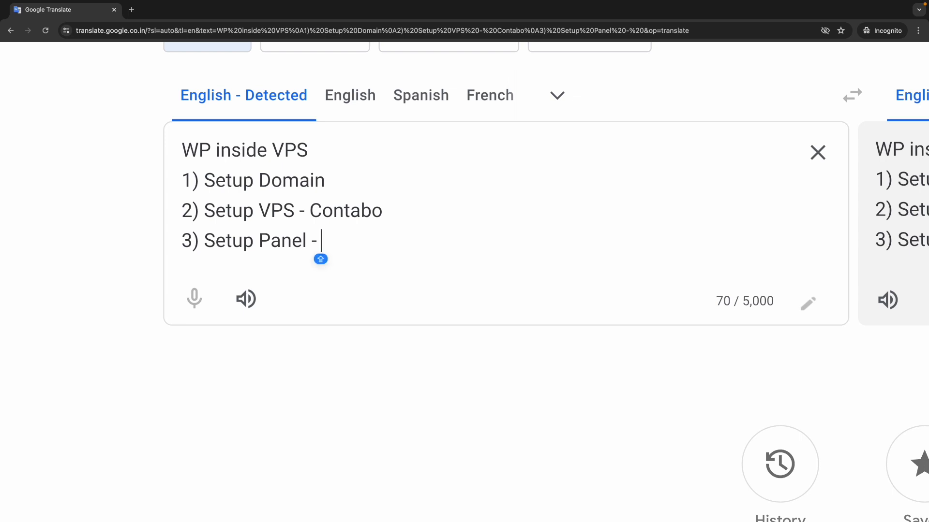
{"action": "type", "text": "Manage"}
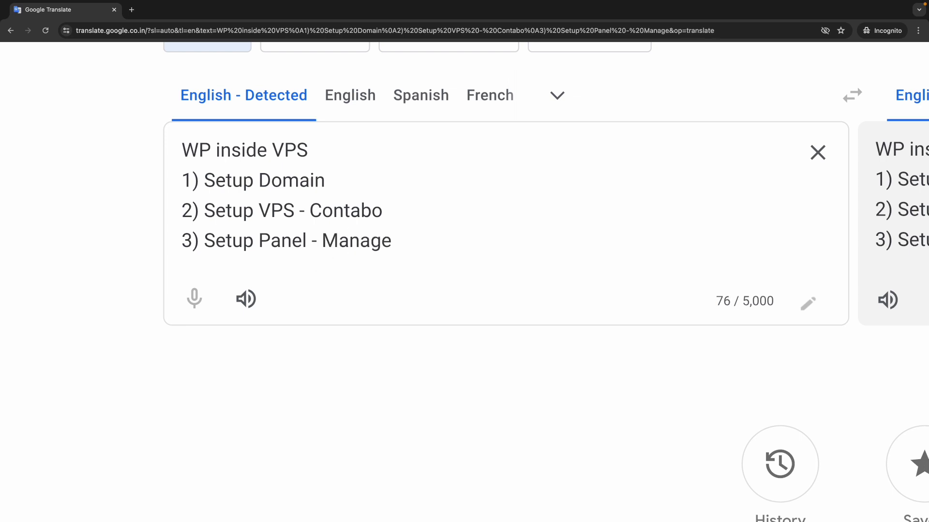
{"action": "key", "text": "Return"}
{"action": "type", "text": "4)"}
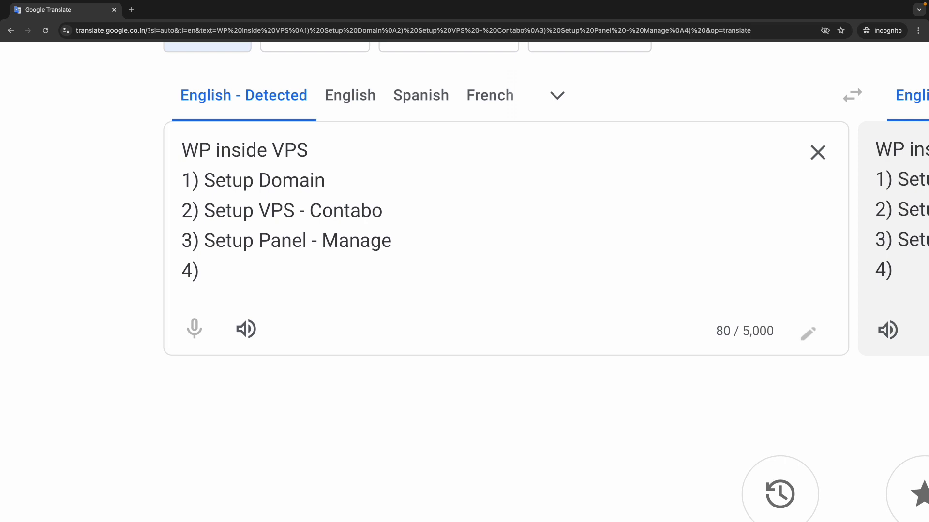
{"action": "type", "text": "S"}
{"action": "key", "text": "BackSpace"}
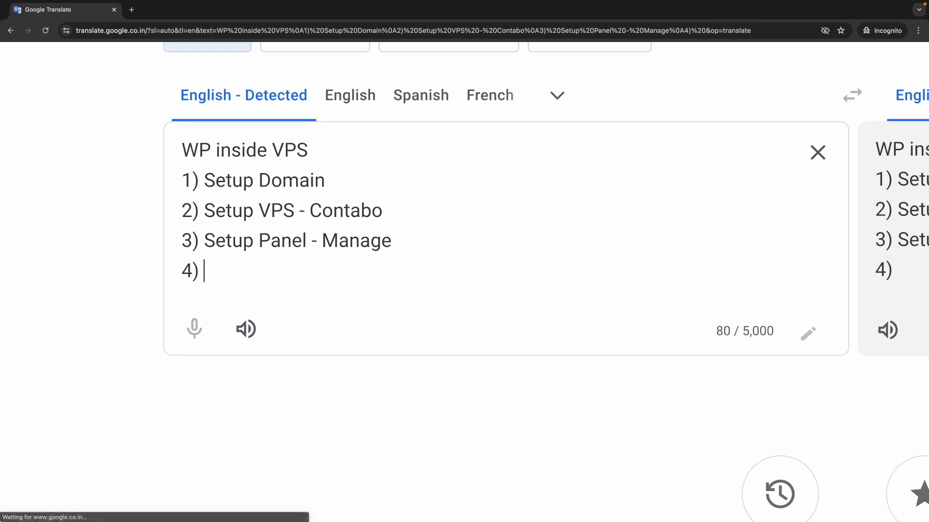
{"action": "type", "text": "S"}
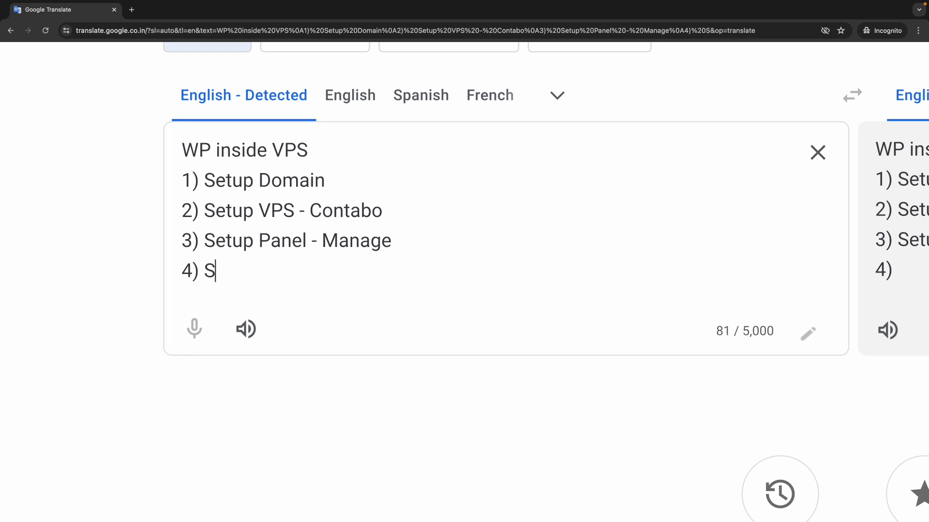
{"action": "key", "text": "BackSpace"}
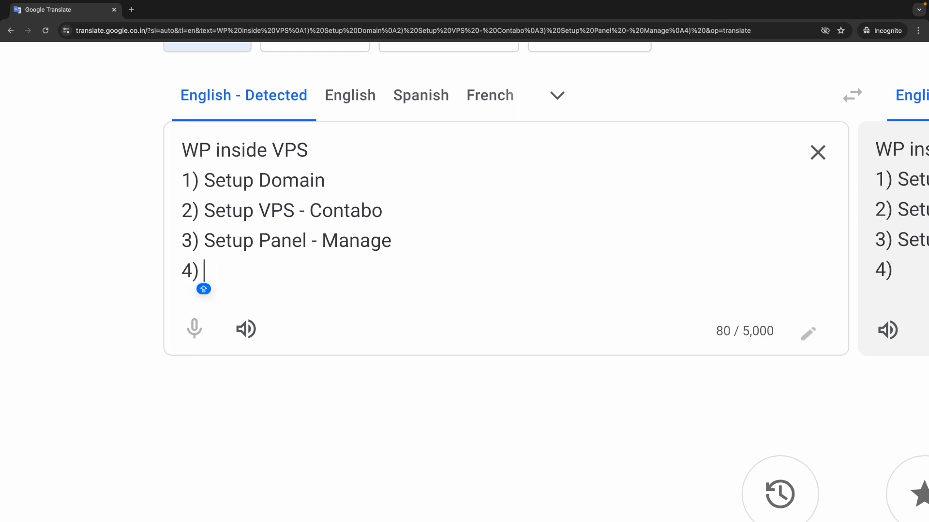
{"action": "type", "text": "Set"}
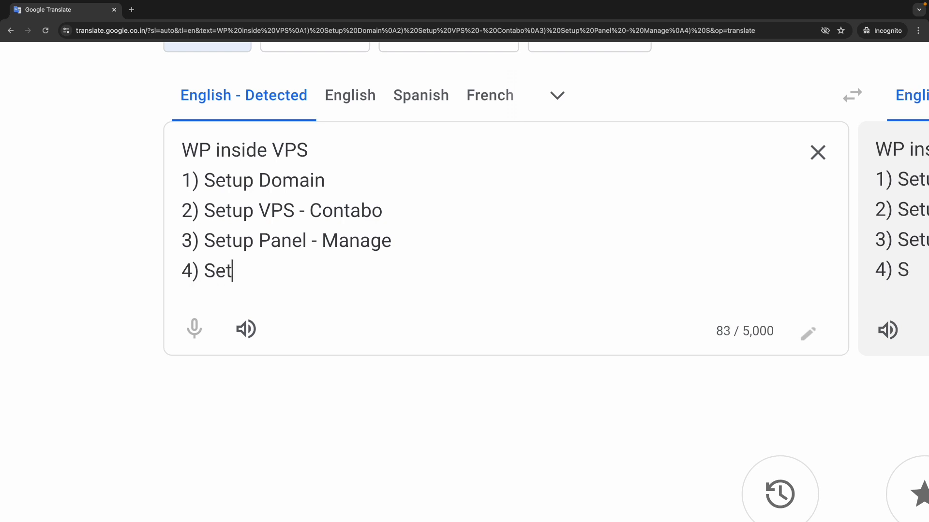
{"action": "type", "text": "up Word"}
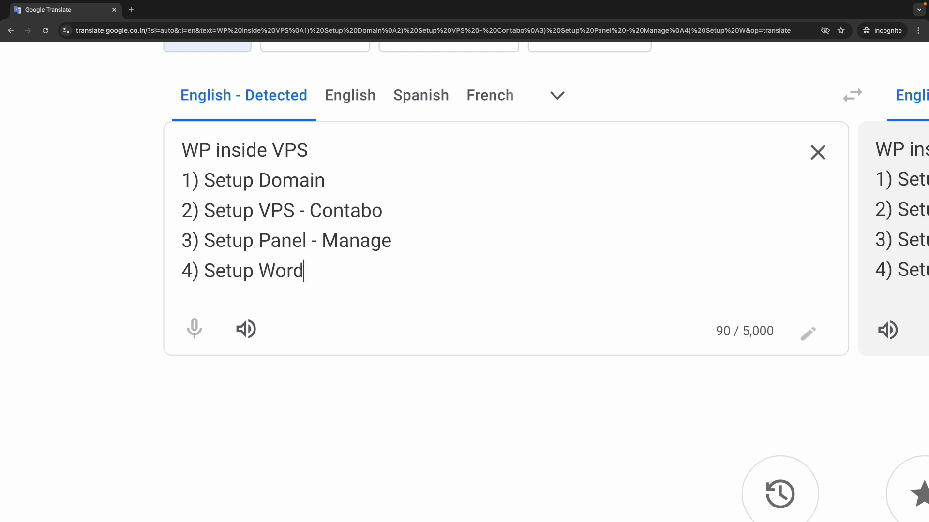
{"action": "type", "text": "Press"}
- Add the lines '5) Setup Email Account' and '5) Setup Backup'
{"action": "key", "text": "Return"}
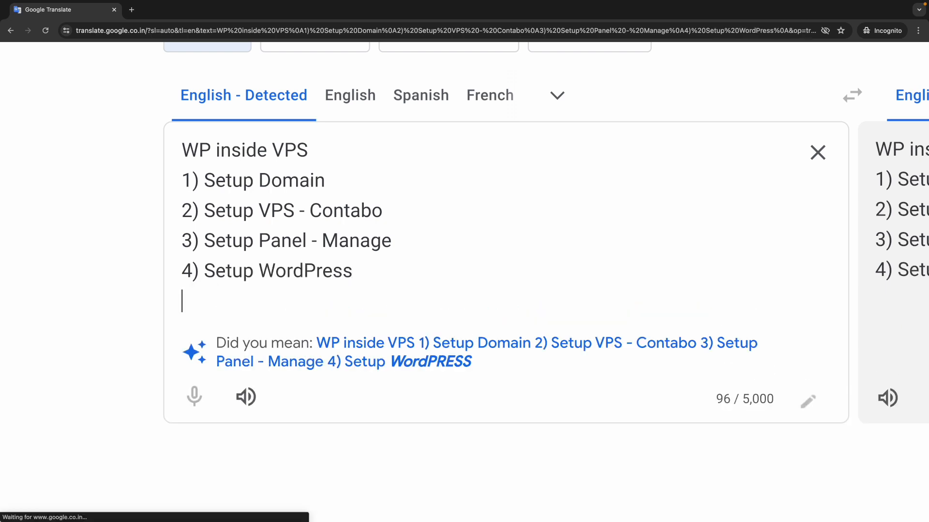
{"action": "type", "text": "5) S"}
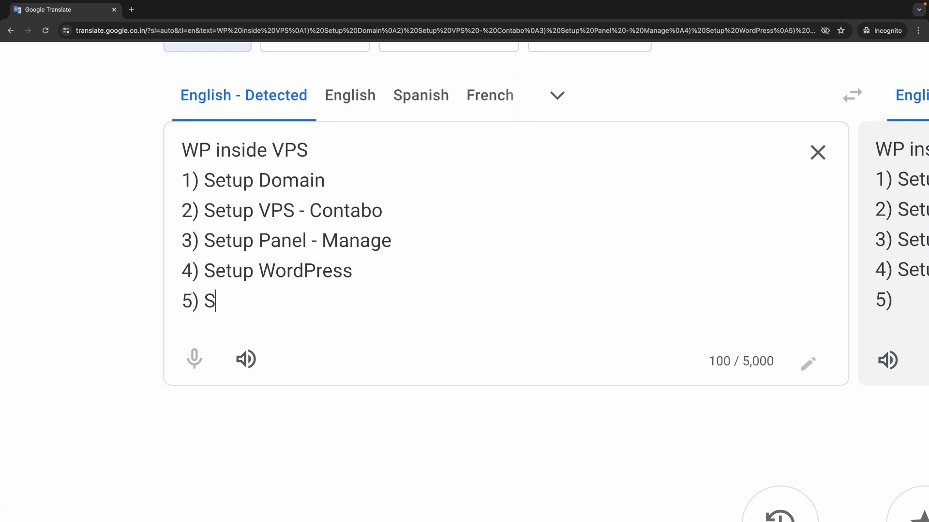
{"action": "type", "text": "etup Emai"}
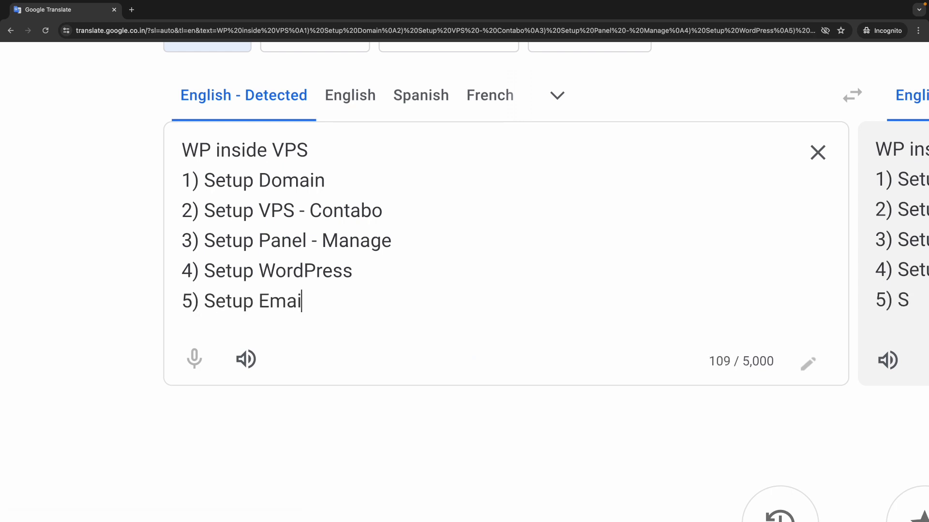
{"action": "type", "text": "l Accoun"}
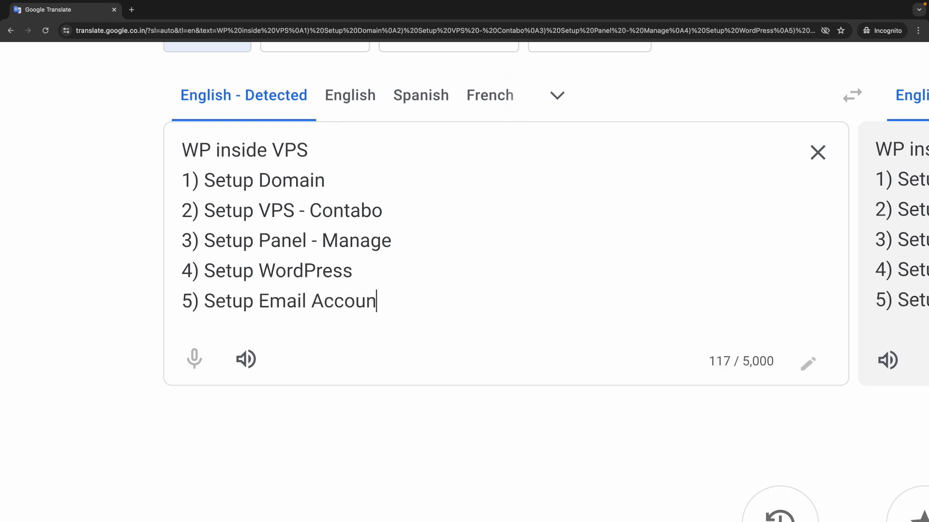
{"action": "type", "text": "t"}
{"action": "key", "text": "Return"}
{"action": "type", "text": "5)"}
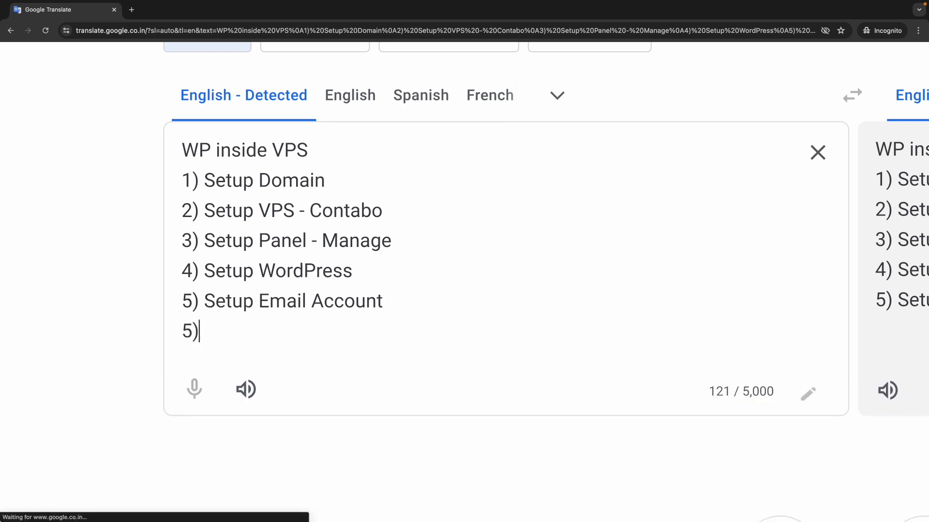
{"action": "type", "text": " Setup"}
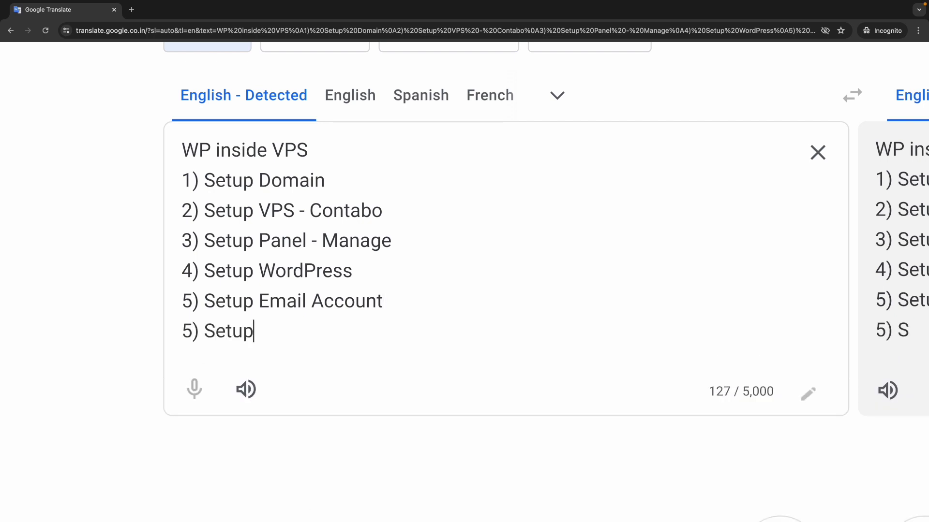
{"action": "type", "text": " Bac"}
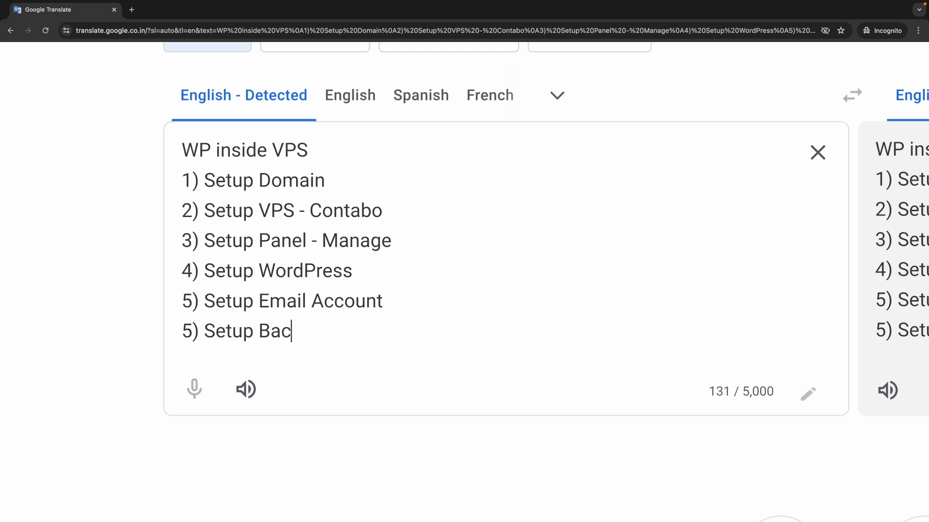
{"action": "type", "text": "kup"}
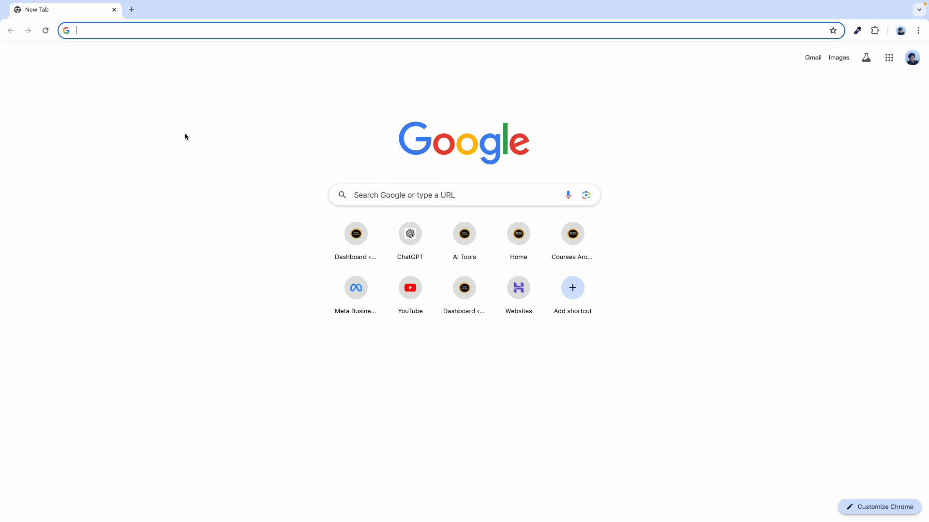
{"action": "type", "text": "ap"}
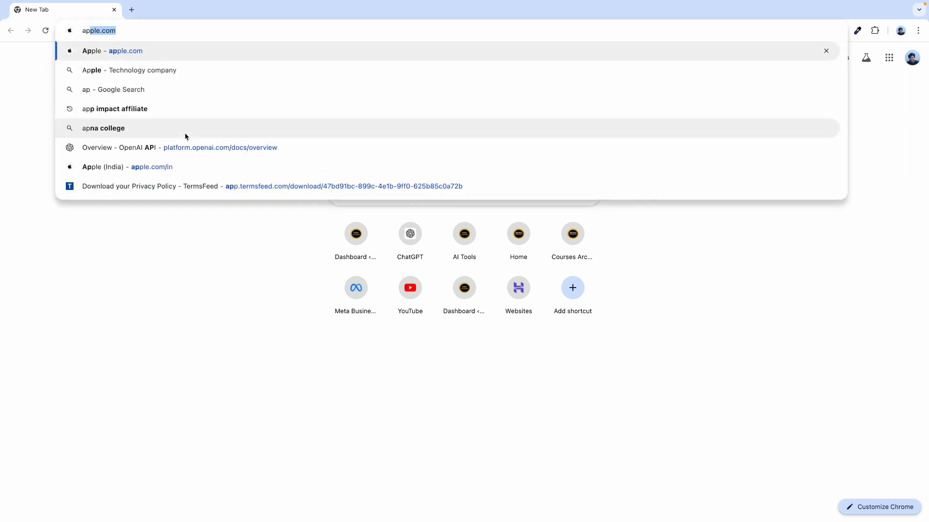
{"action": "key", "text": "Return"}
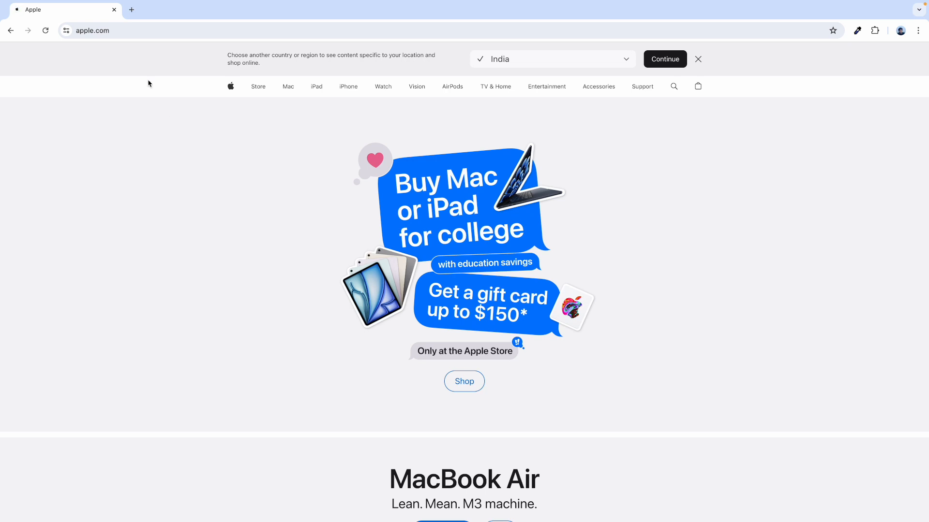
{"action": "double_click", "coordinate": [117, 30]}
{"action": "left_click_drag", "start_coordinate": [169, 30], "coordinate": [101, 27]}
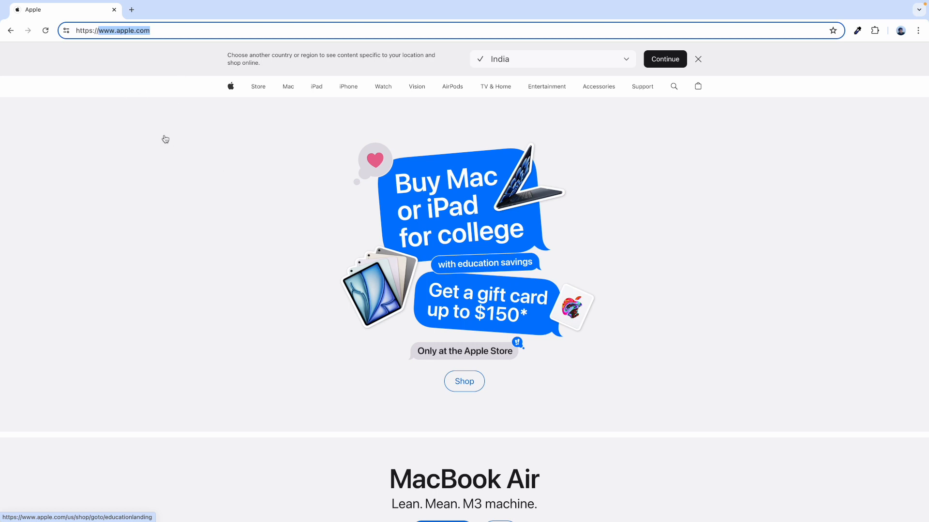
{"action": "left_click", "coordinate": [155, 31]}
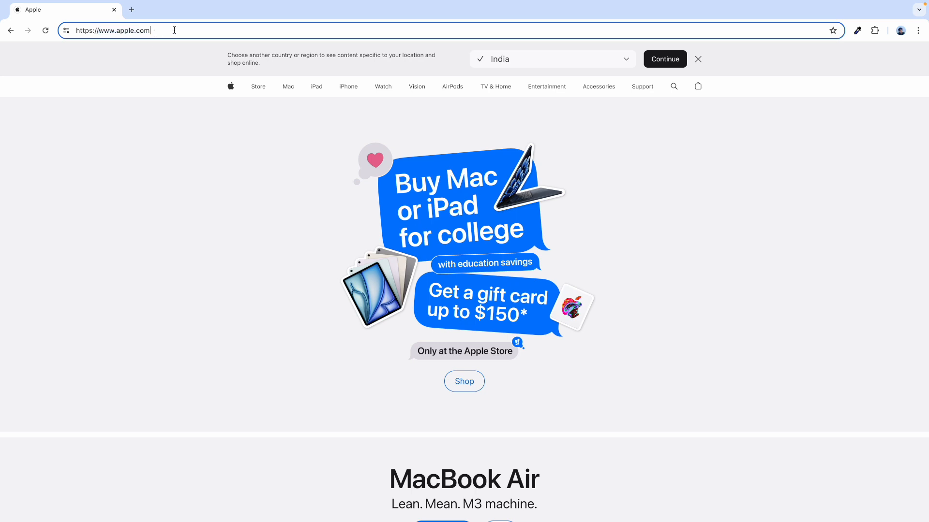
{"action": "left_click_drag", "start_coordinate": [155, 30], "coordinate": [99, 30]}
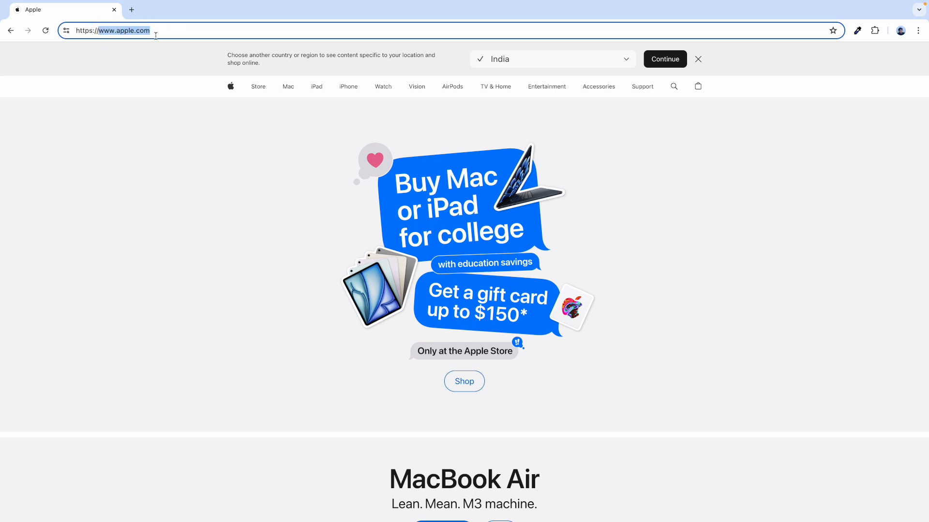
{"action": "left_click", "coordinate": [131, 10]}
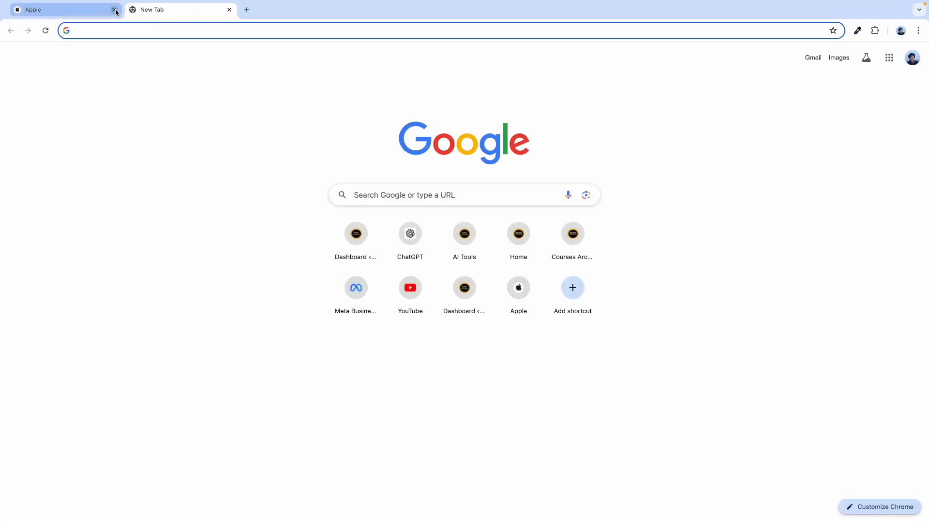
{"action": "left_click", "coordinate": [114, 10]}
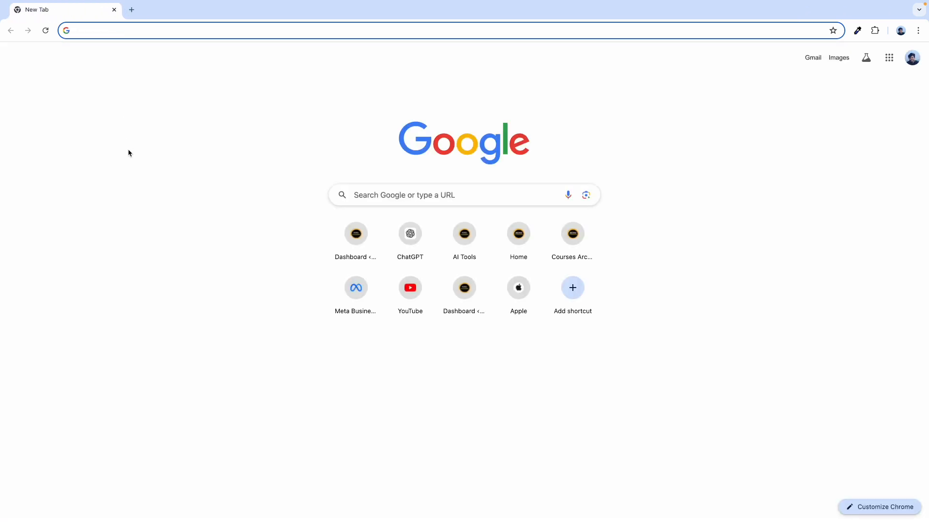
- Go to the my-link.in/namecheap address
{"action": "type", "text": "na"}
{"action": "key", "text": "BackSpace"}
{"action": "key", "text": "BackSpace"}
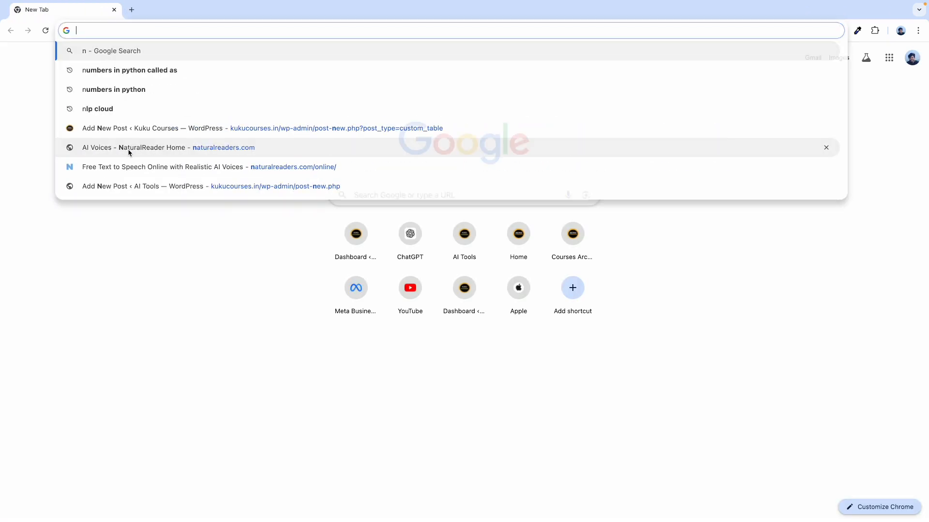
{"action": "type", "text": "my-link.in/"}
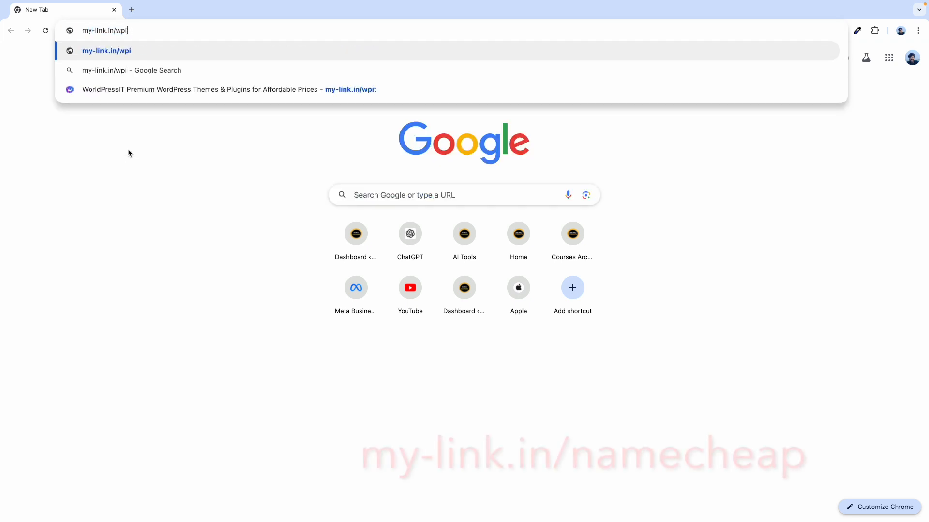
{"action": "type", "text": "n"}
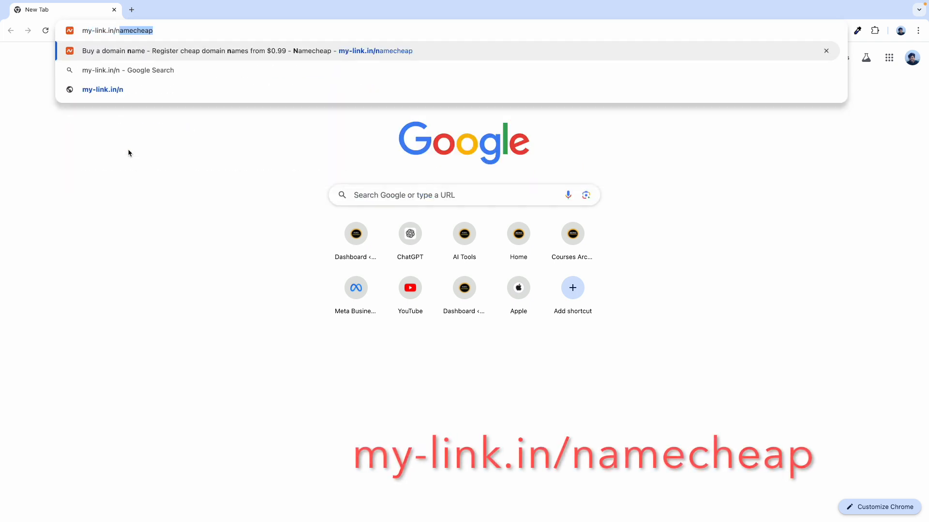
{"action": "key", "text": "Right"}
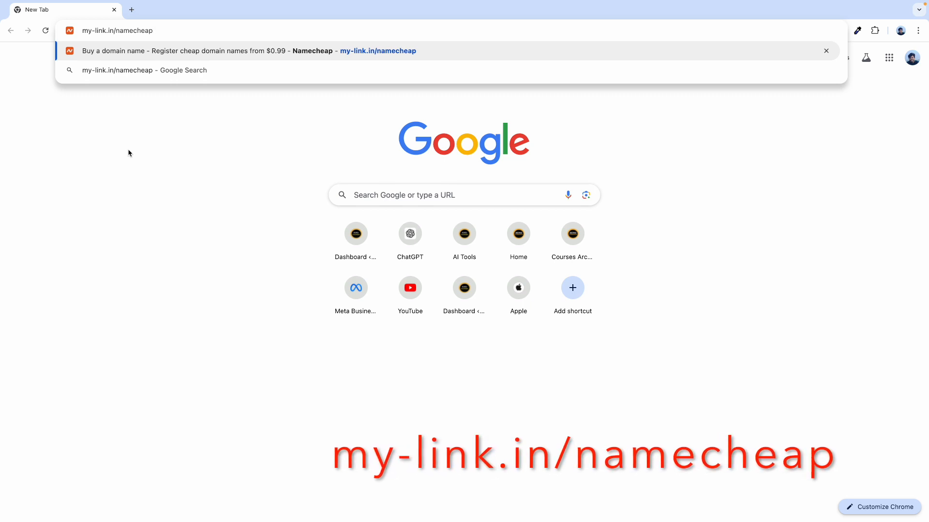
{"action": "key", "text": "Return"}
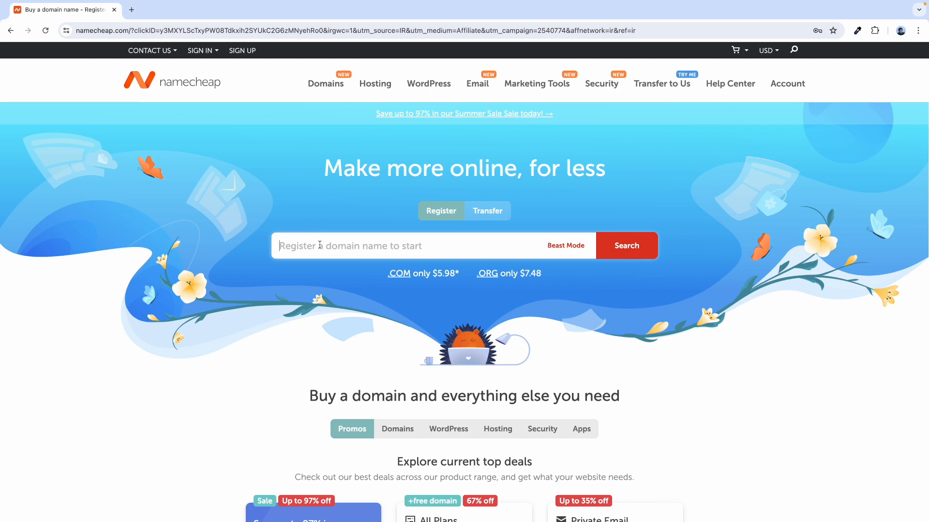
- Search Namecheap for the domain name 'business viduya'
{"action": "type", "text": "b"}
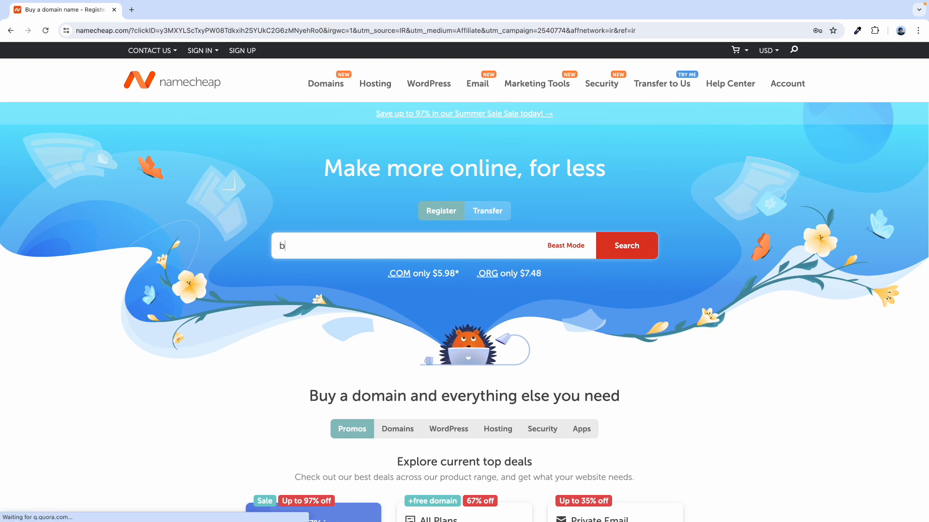
{"action": "type", "text": "usiness vidu"}
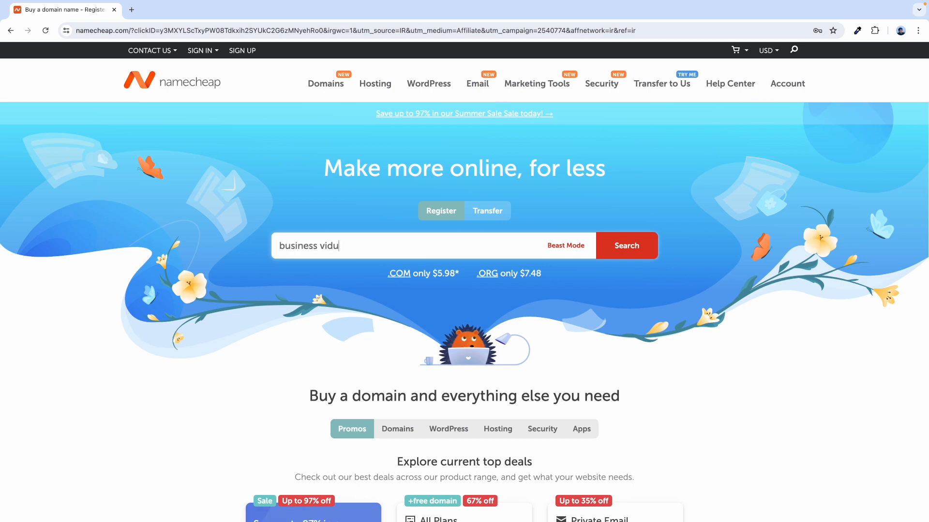
{"action": "type", "text": "a"}
{"action": "key", "text": "BackSpace"}
{"action": "key", "text": "BackSpace"}
{"action": "key", "text": "Return"}
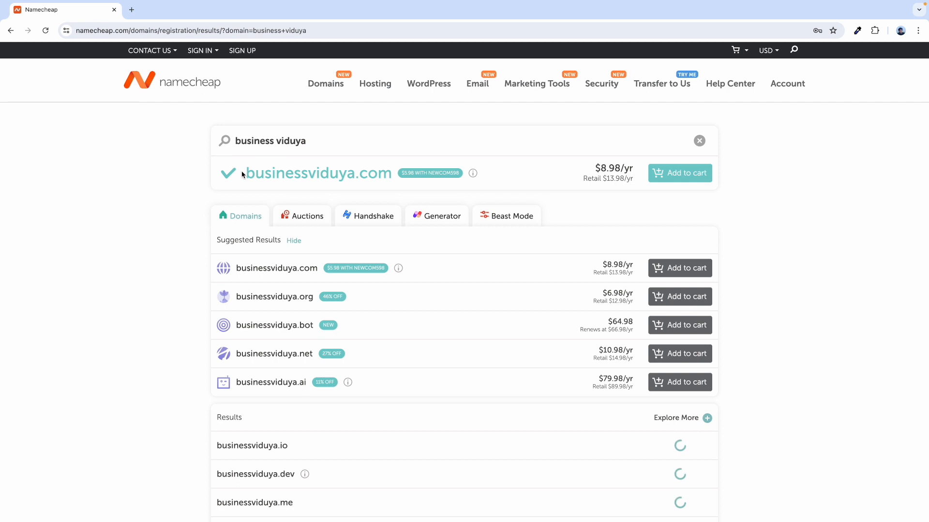
- Review the results, then search for 'kunal akjdw' and browse its extension prices
{"action": "scroll", "coordinate": [191, 284], "scroll_direction": "down", "scroll_amount": 4}
{"action": "scroll", "coordinate": [199, 282], "scroll_direction": "up", "scroll_amount": 5}
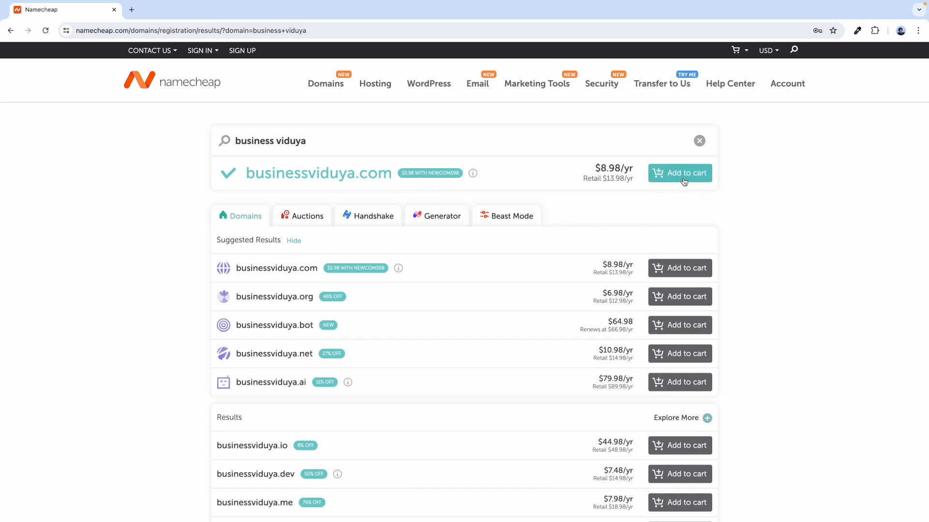
{"action": "scroll", "coordinate": [292, 297], "scroll_direction": "down", "scroll_amount": 1}
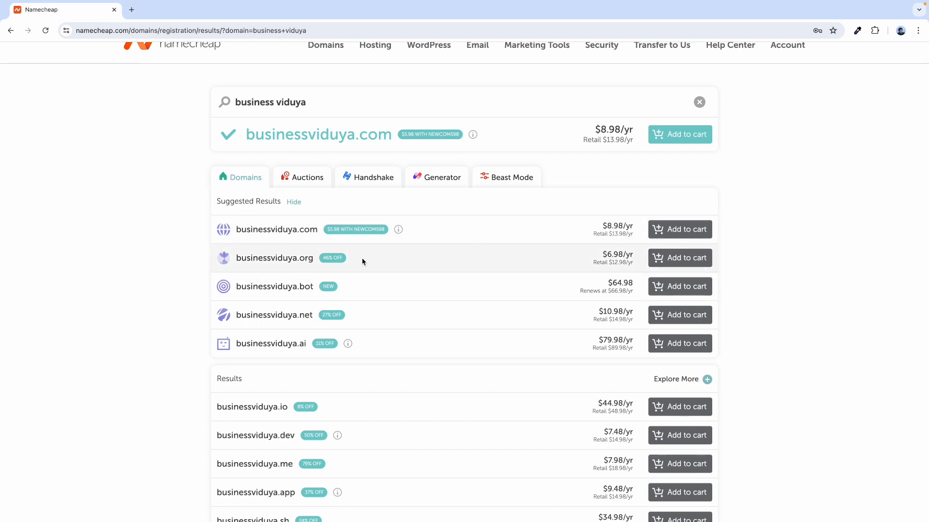
{"action": "scroll", "coordinate": [309, 320], "scroll_direction": "down", "scroll_amount": 2}
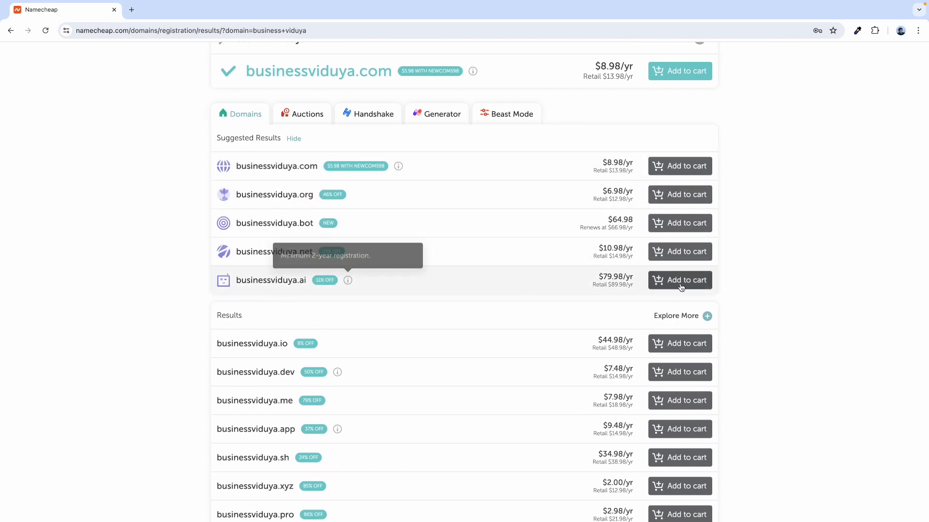
{"action": "scroll", "coordinate": [338, 261], "scroll_direction": "up", "scroll_amount": 3}
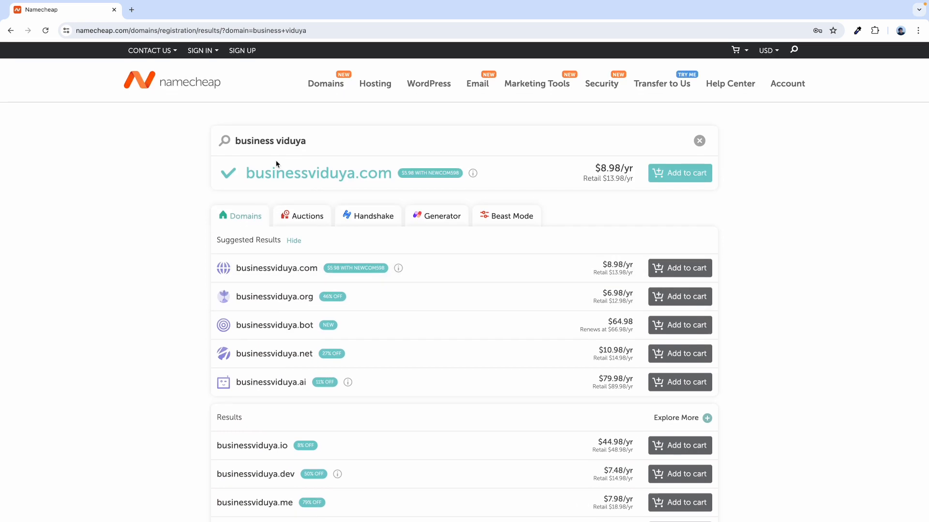
{"action": "triple_click", "coordinate": [257, 135]}
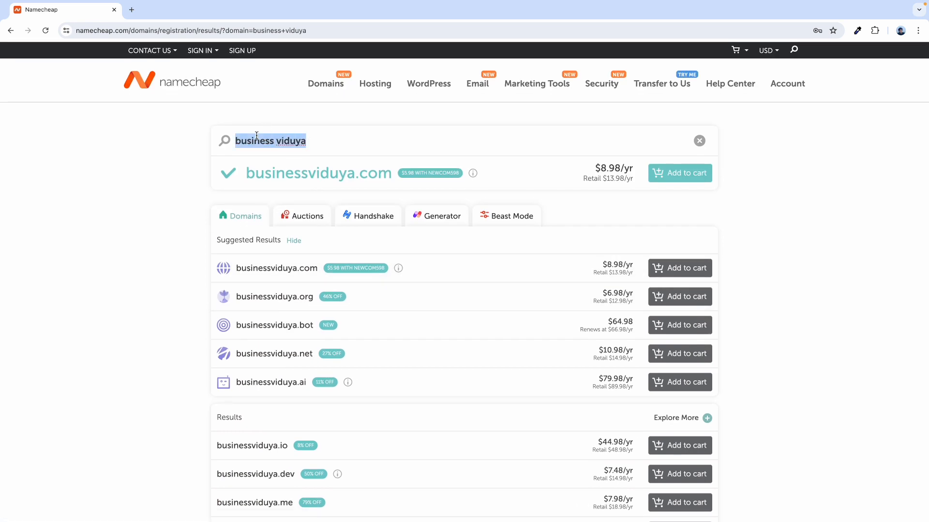
{"action": "type", "text": "kunal a"}
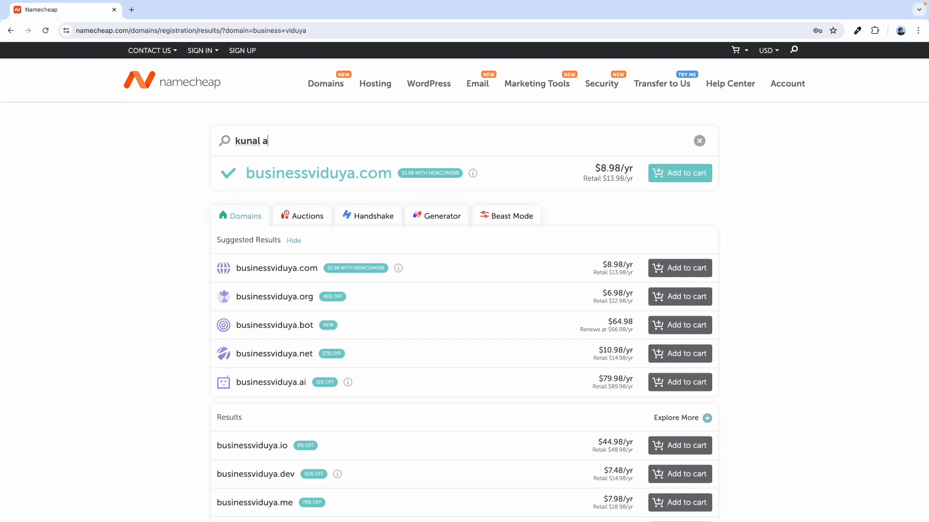
{"action": "type", "text": "kjdw"}
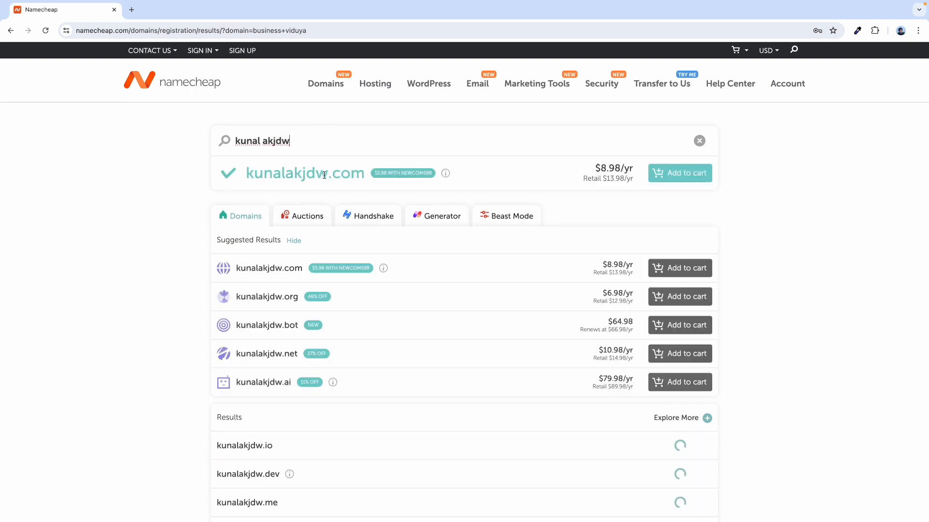
{"action": "scroll", "coordinate": [252, 339], "scroll_direction": "down", "scroll_amount": 5}
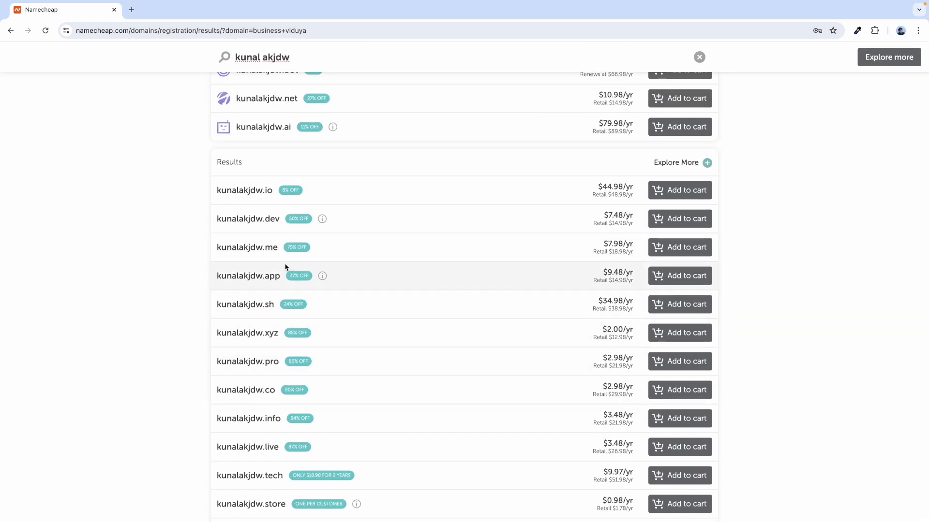
{"action": "scroll", "coordinate": [285, 267], "scroll_direction": "up", "scroll_amount": 5}
- Replace the search with 'iwiewfefkfd' and view its first results
{"action": "triple_click", "coordinate": [254, 140]}
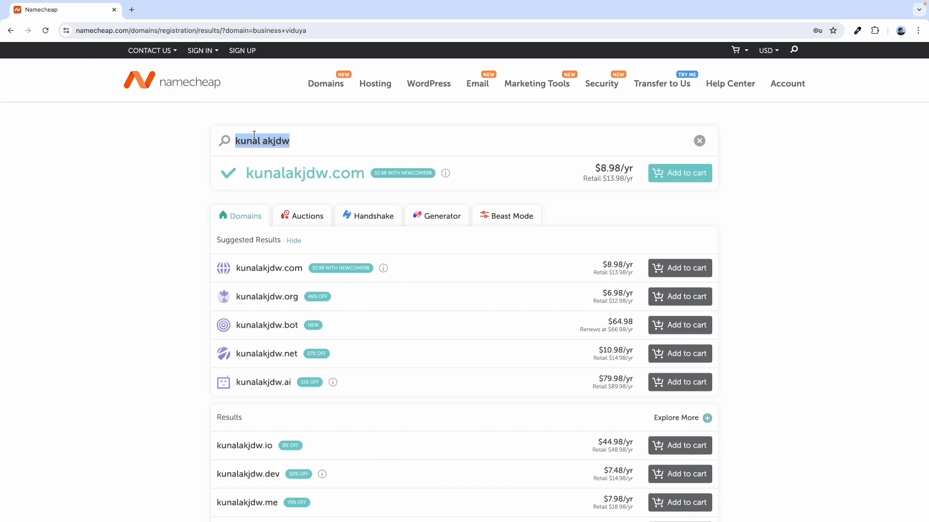
{"action": "type", "text": "iwi"}
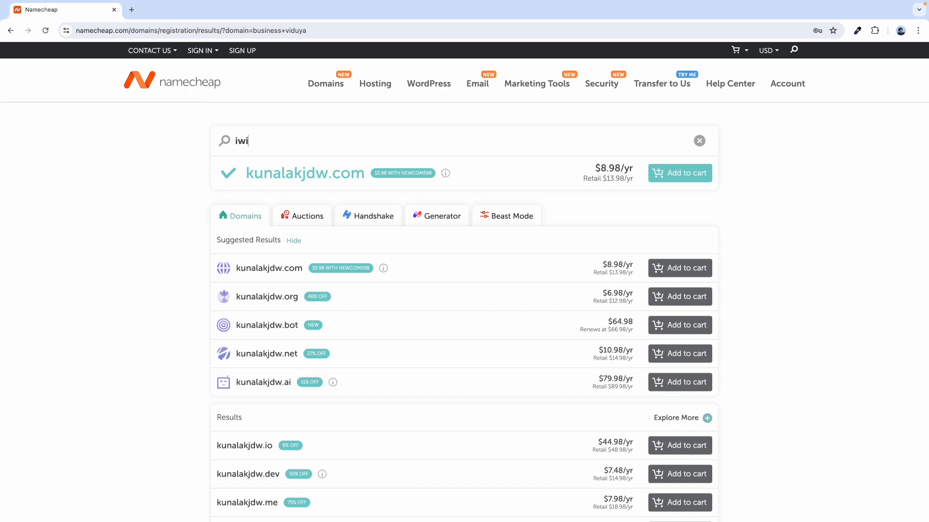
{"action": "type", "text": "ewfefkfd"}
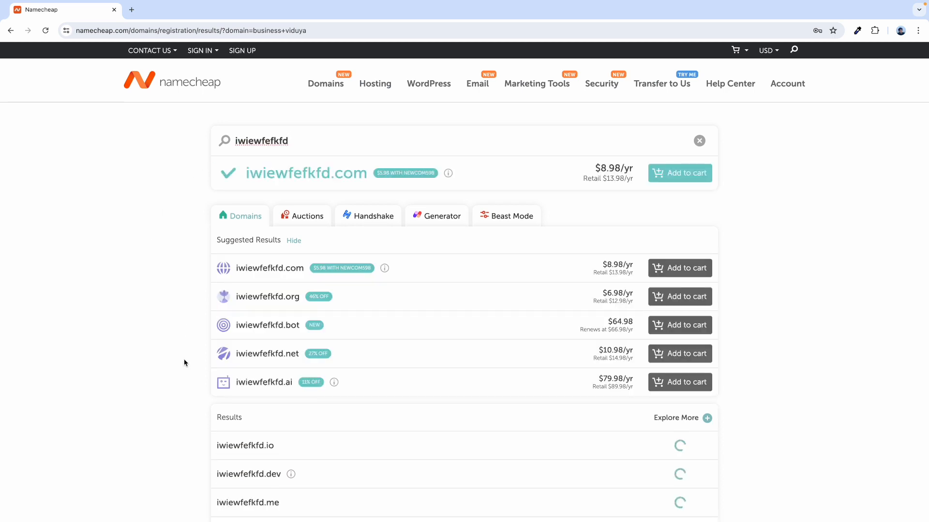
{"action": "scroll", "coordinate": [184, 363], "scroll_direction": "down", "scroll_amount": 2}
{"action": "scroll", "coordinate": [184, 366], "scroll_direction": "down", "scroll_amount": 5}
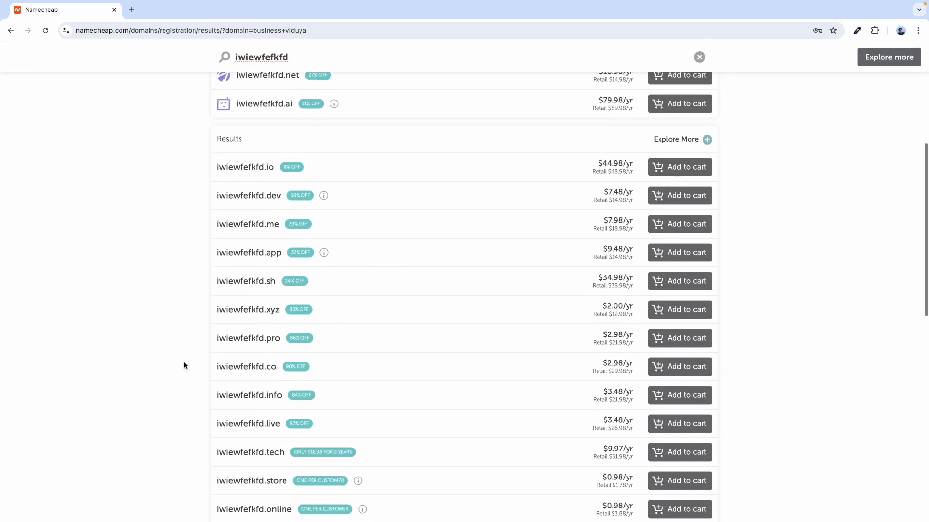
{"action": "scroll", "coordinate": [475, 343], "scroll_direction": "down", "scroll_amount": 2}
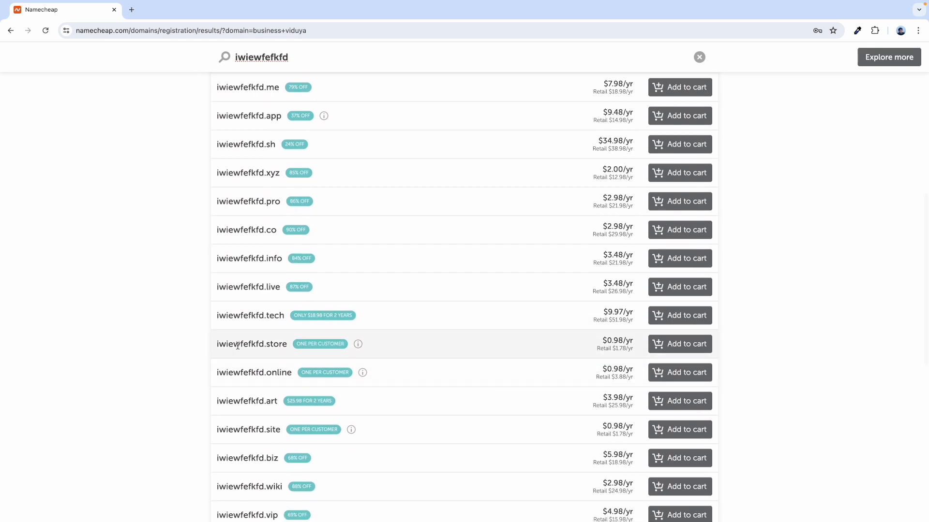
- Scroll to the end of the extension list, through .lol, .is and .cc prices
{"action": "mouse_move", "coordinate": [358, 345]}
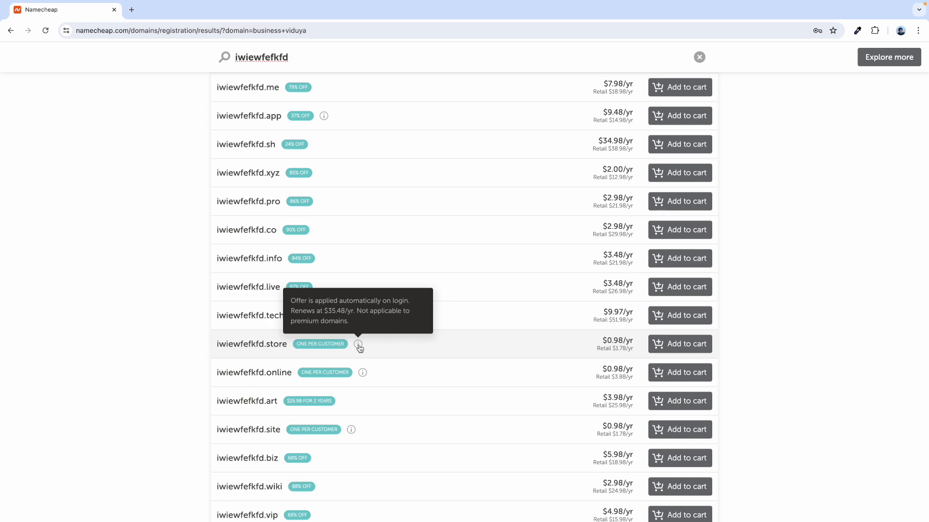
{"action": "scroll", "coordinate": [372, 348], "scroll_direction": "down", "scroll_amount": 1}
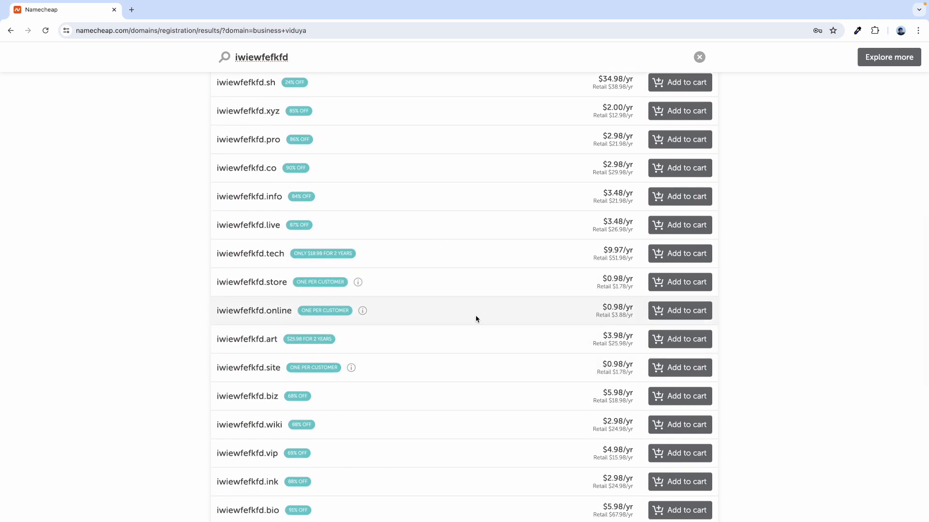
{"action": "scroll", "coordinate": [401, 350], "scroll_direction": "down", "scroll_amount": 1}
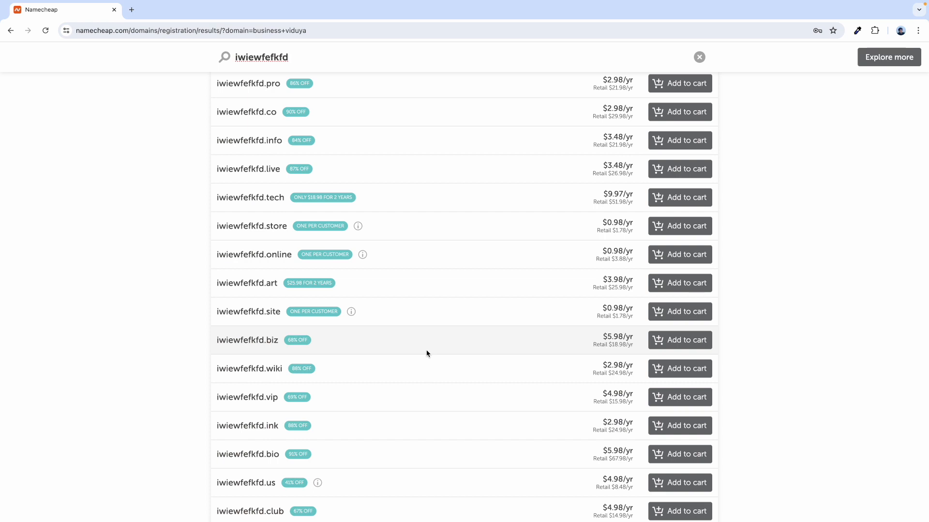
{"action": "scroll", "coordinate": [425, 356], "scroll_direction": "down", "scroll_amount": 1}
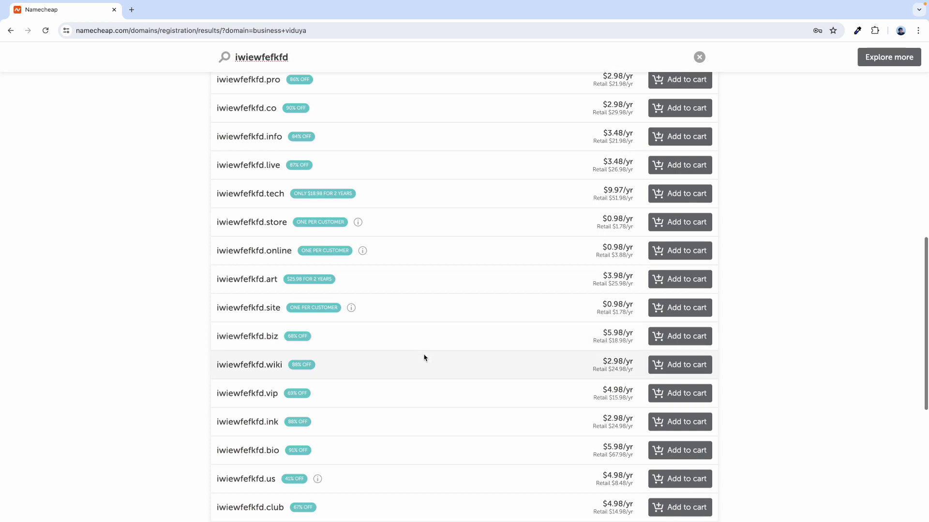
{"action": "scroll", "coordinate": [425, 358], "scroll_direction": "down", "scroll_amount": 1}
{"action": "scroll", "coordinate": [425, 358], "scroll_direction": "down", "scroll_amount": 1}
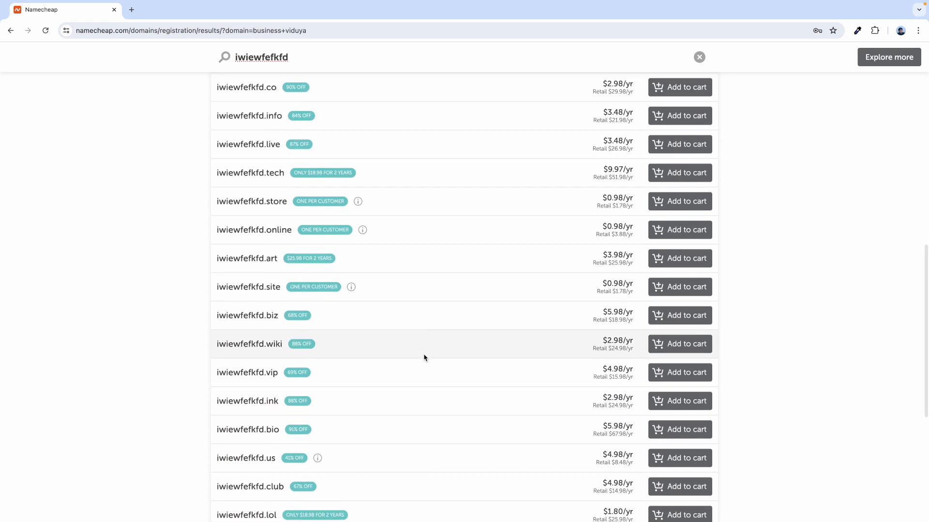
{"action": "scroll", "coordinate": [424, 358], "scroll_direction": "down", "scroll_amount": 4}
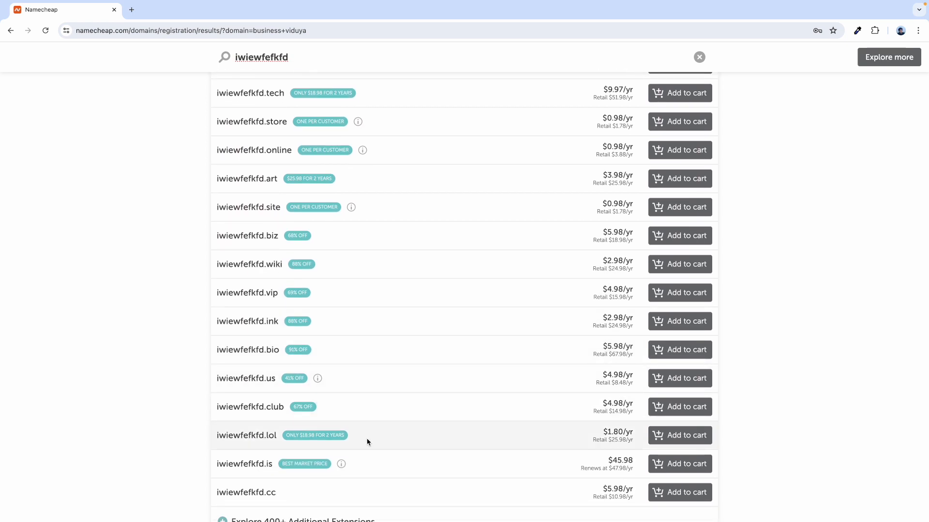
{"action": "scroll", "coordinate": [385, 442], "scroll_direction": "down", "scroll_amount": 1}
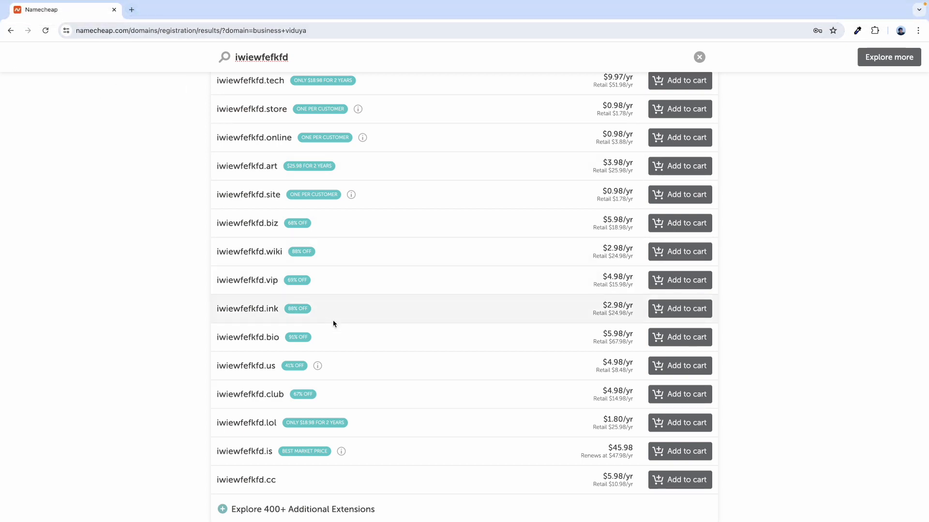
{"action": "scroll", "coordinate": [412, 440], "scroll_direction": "down", "scroll_amount": 1}
{"action": "scroll", "coordinate": [412, 439], "scroll_direction": "down", "scroll_amount": 5}
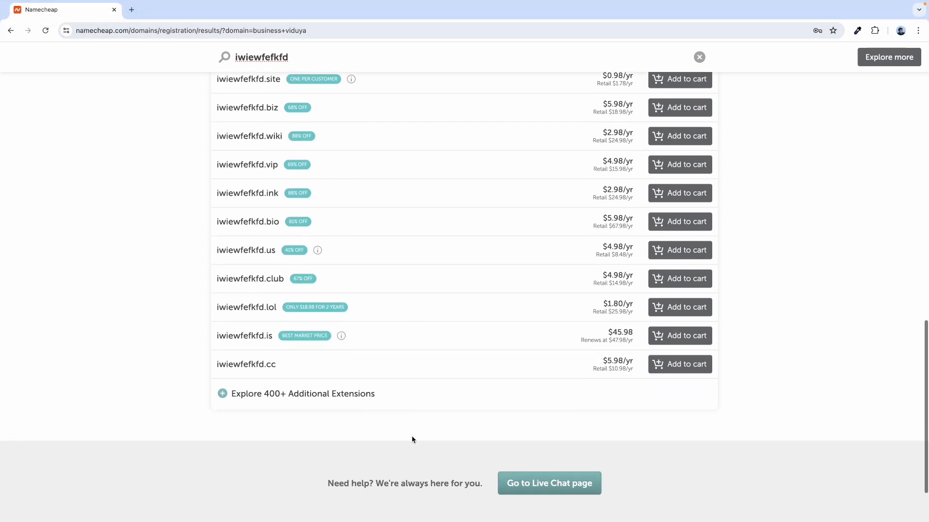
{"action": "scroll", "coordinate": [411, 437], "scroll_direction": "up", "scroll_amount": 2}
{"action": "scroll", "coordinate": [376, 404], "scroll_direction": "up", "scroll_amount": 1}
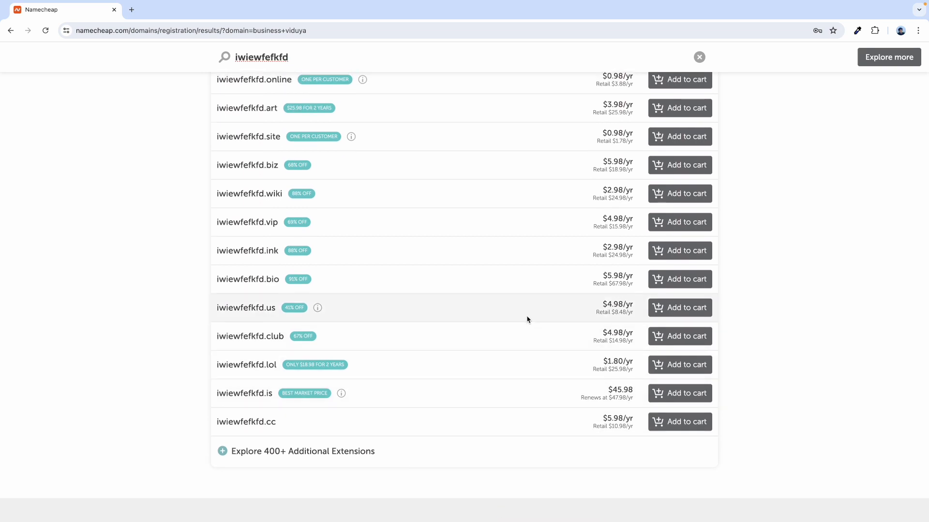
{"action": "scroll", "coordinate": [528, 319], "scroll_direction": "up", "scroll_amount": 1}
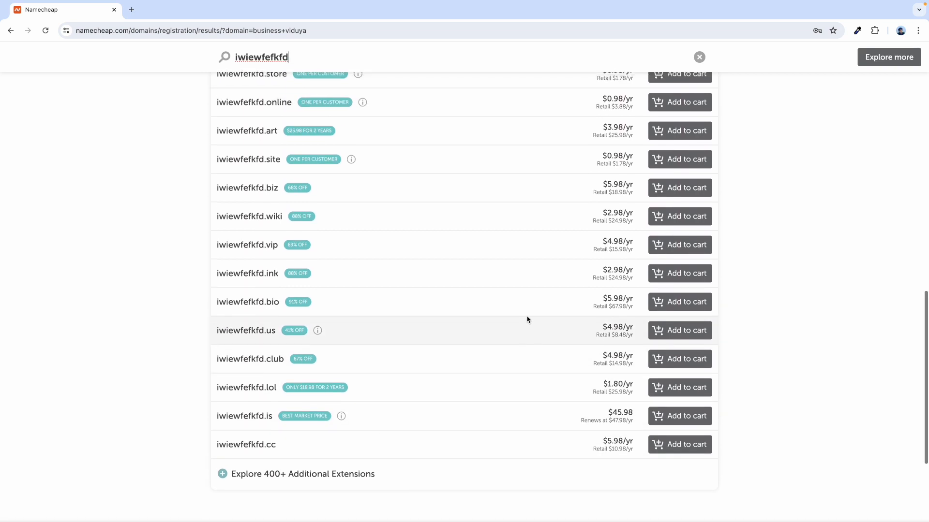
- Add iwiewfefkfd.ink to the cart and review its 1-year, $3.16 subtotal
{"action": "left_click", "coordinate": [675, 274]}
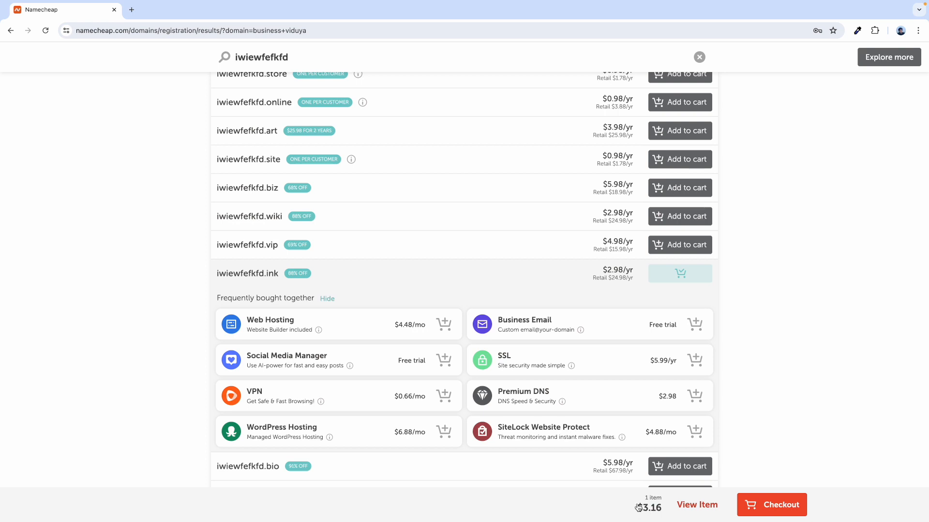
{"action": "left_click", "coordinate": [770, 505]}
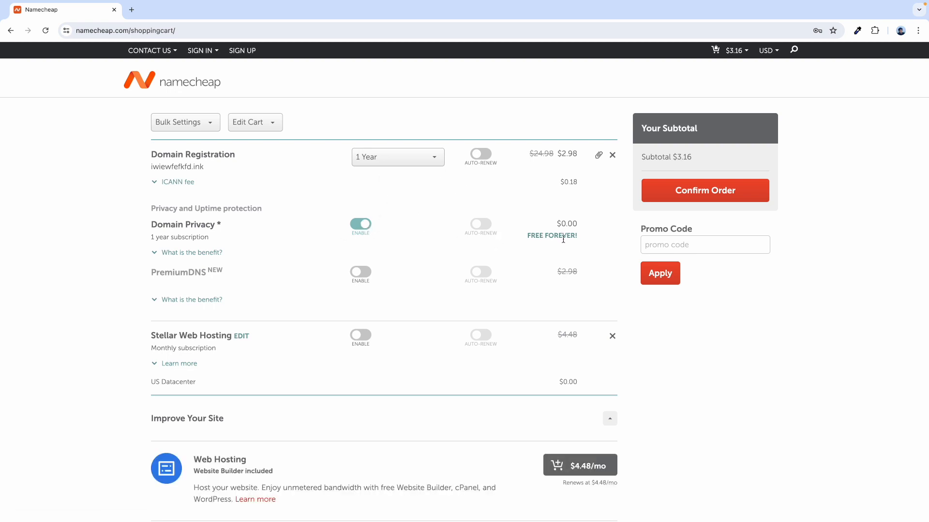
{"action": "scroll", "coordinate": [263, 294], "scroll_direction": "down", "scroll_amount": 5}
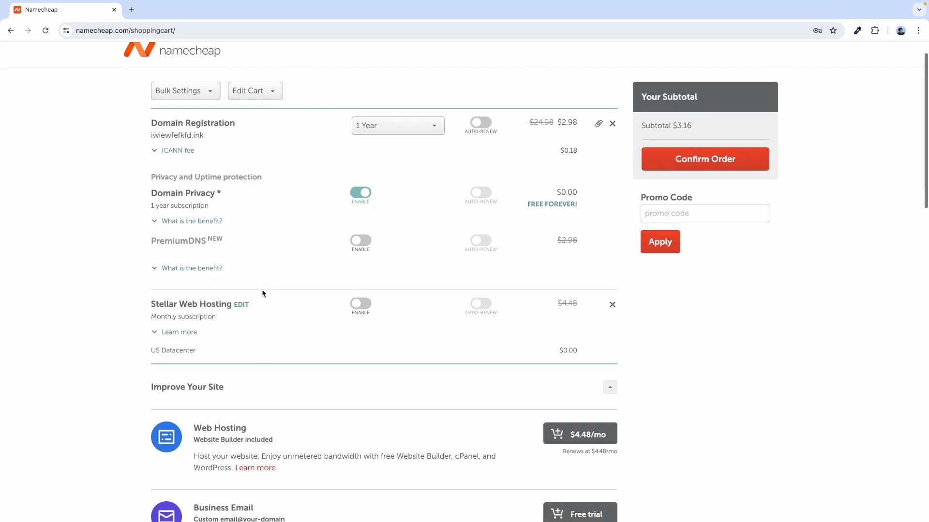
{"action": "scroll", "coordinate": [288, 380], "scroll_direction": "down", "scroll_amount": 5}
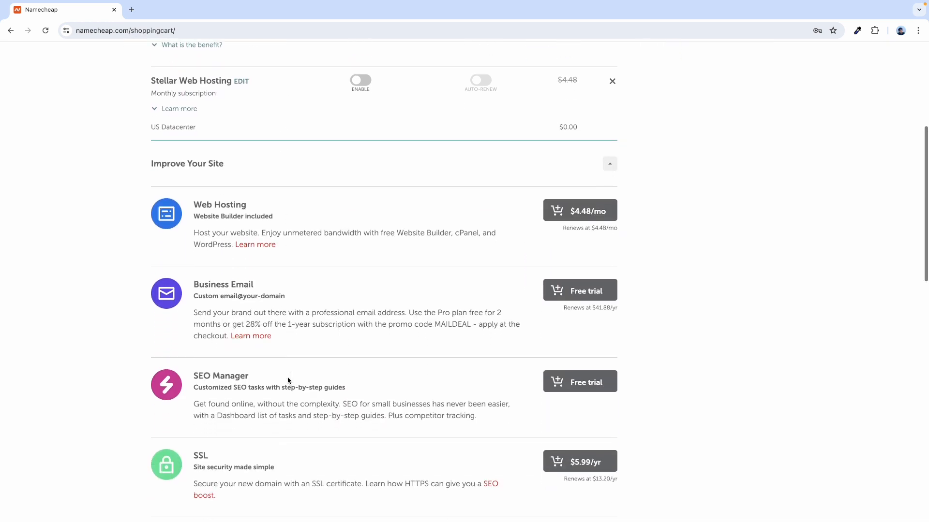
{"action": "scroll", "coordinate": [346, 323], "scroll_direction": "down", "scroll_amount": 1}
{"action": "scroll", "coordinate": [346, 323], "scroll_direction": "down", "scroll_amount": 10}
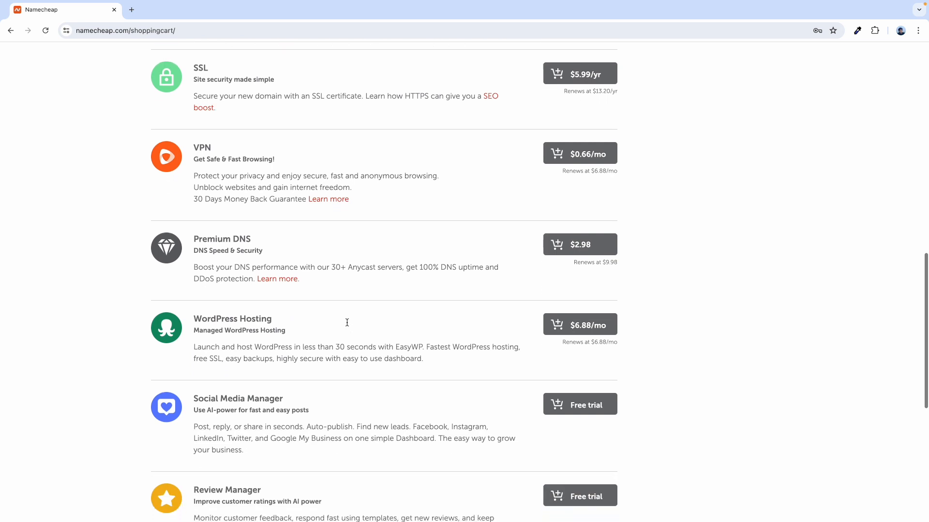
{"action": "scroll", "coordinate": [346, 325], "scroll_direction": "up", "scroll_amount": 19}
{"action": "scroll", "coordinate": [347, 326], "scroll_direction": "down", "scroll_amount": 1}
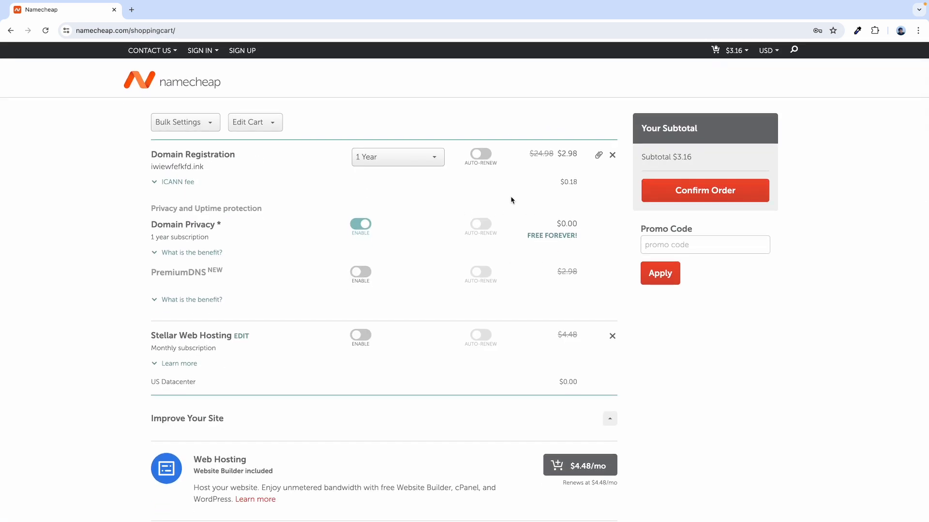
- Confirm the order and sign in with the saved username and password
{"action": "left_click", "coordinate": [705, 194]}
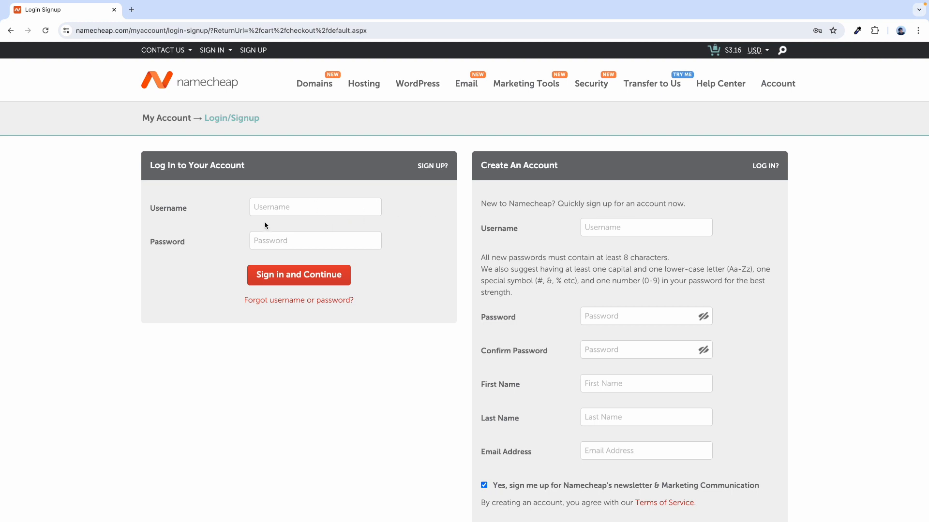
{"action": "left_click", "coordinate": [261, 209]}
{"action": "left_click", "coordinate": [321, 234]}
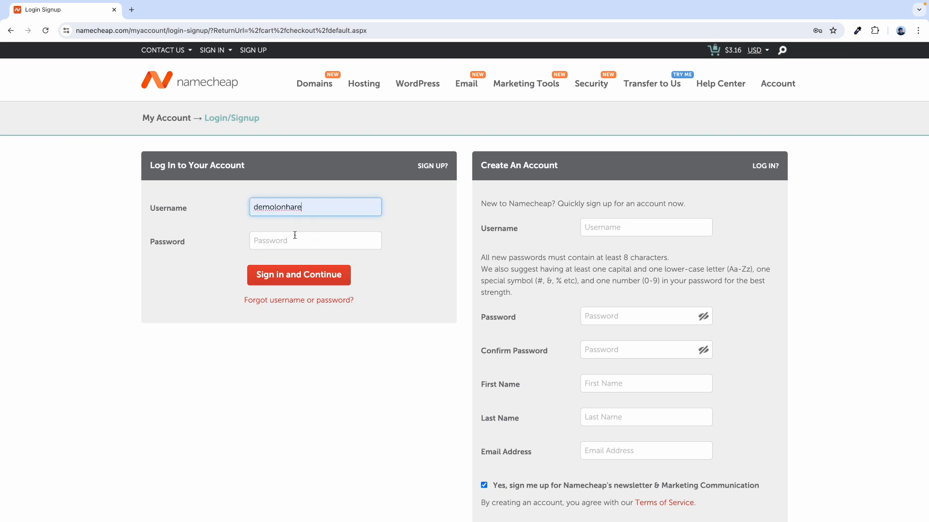
{"action": "left_click", "coordinate": [296, 236]}
{"action": "left_click", "coordinate": [325, 265]}
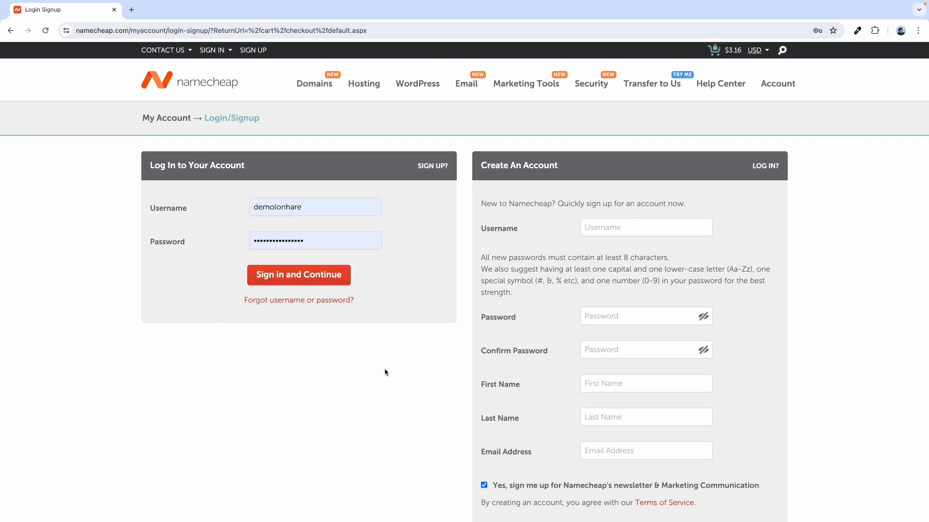
{"action": "scroll", "coordinate": [537, 341], "scroll_direction": "down", "scroll_amount": 2}
{"action": "scroll", "coordinate": [623, 245], "scroll_direction": "up", "scroll_amount": 1}
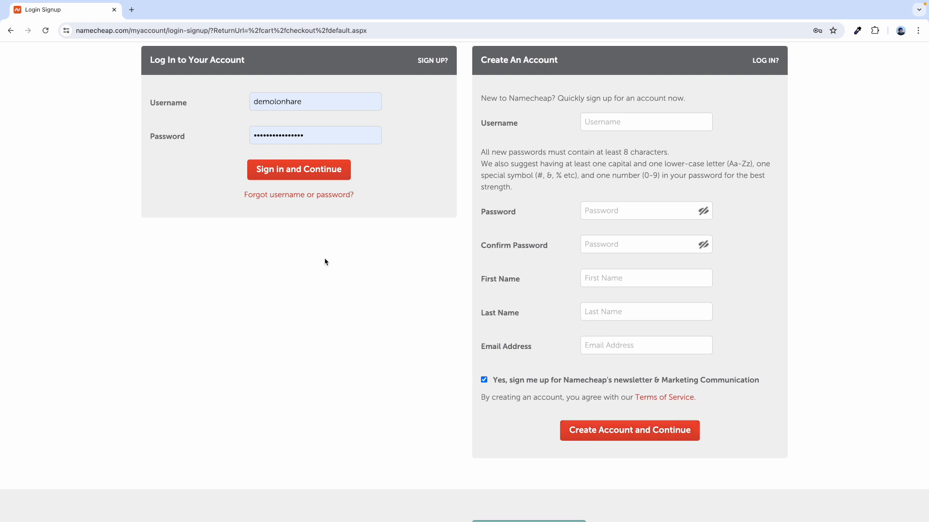
{"action": "scroll", "coordinate": [224, 197], "scroll_direction": "up", "scroll_amount": 3}
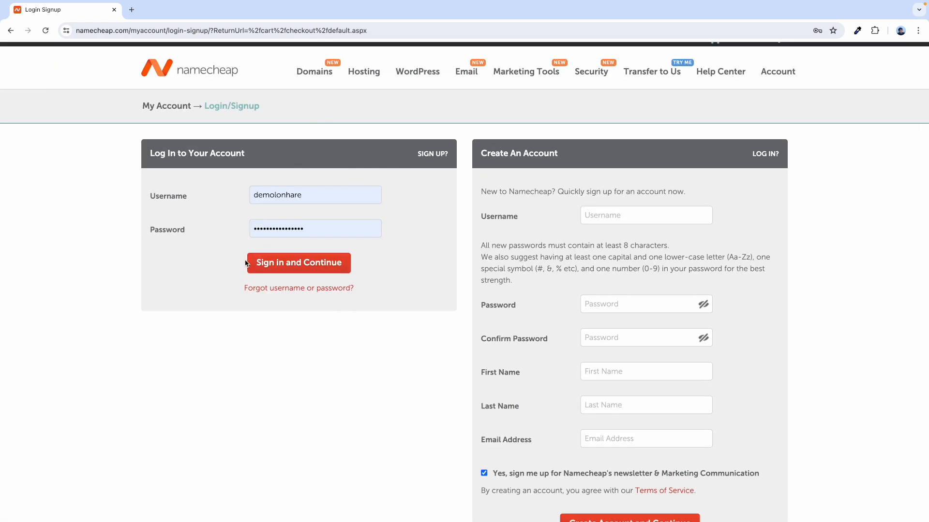
{"action": "left_click", "coordinate": [290, 274]}
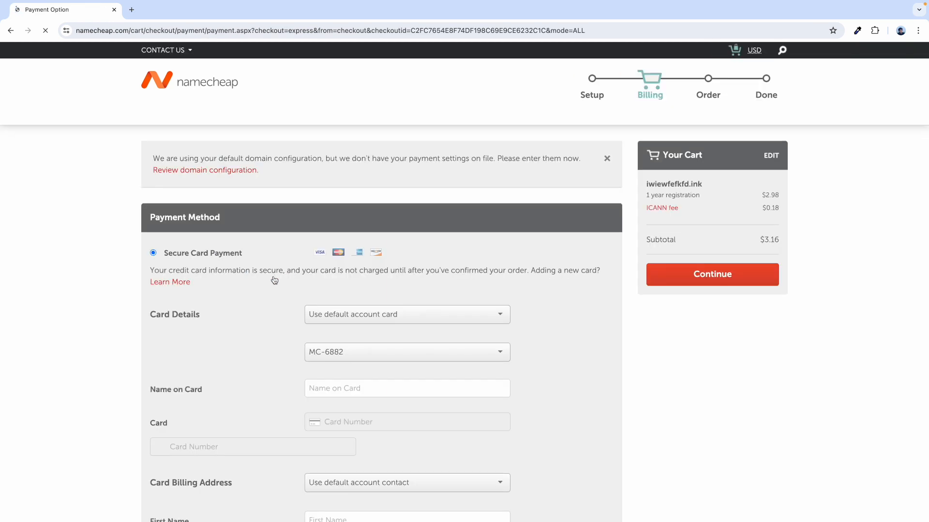
- Continue past the billing step using the saved default card
{"action": "scroll", "coordinate": [270, 320], "scroll_direction": "down", "scroll_amount": 1}
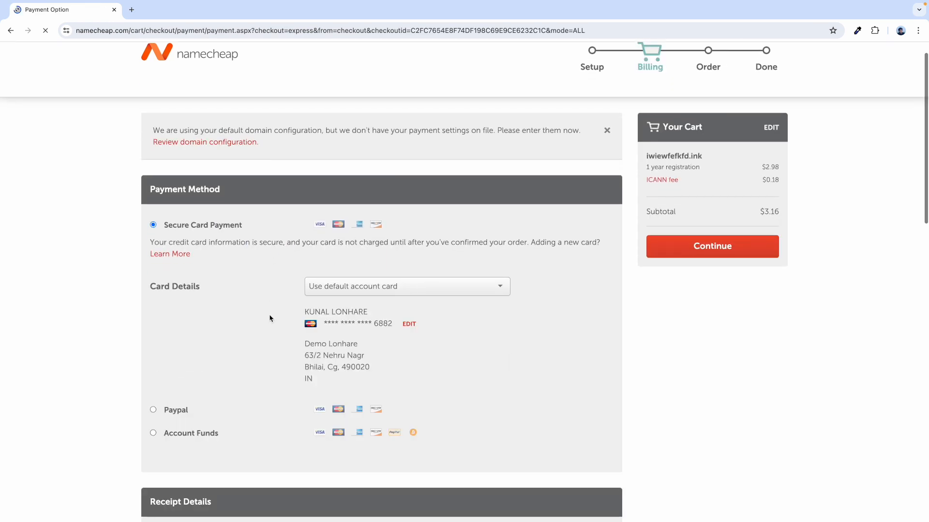
{"action": "scroll", "coordinate": [270, 318], "scroll_direction": "up", "scroll_amount": 1}
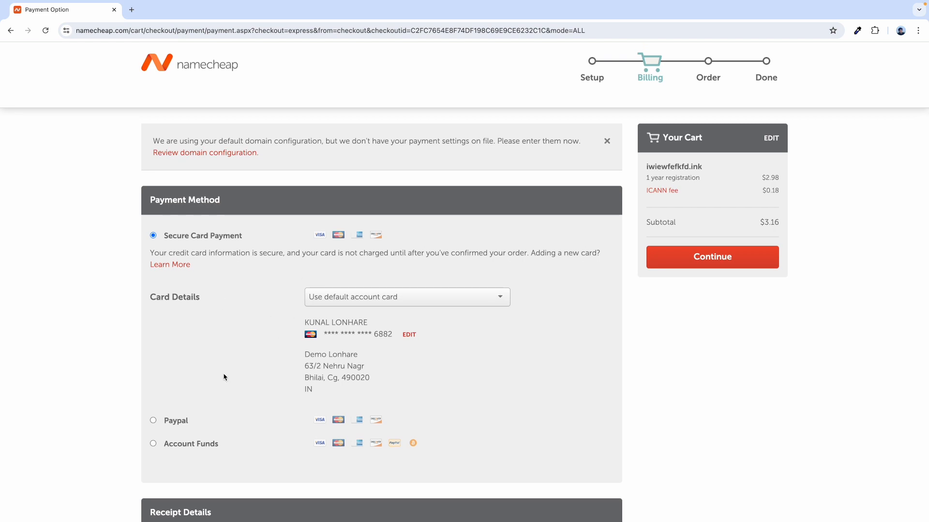
{"action": "scroll", "coordinate": [175, 376], "scroll_direction": "down", "scroll_amount": 2}
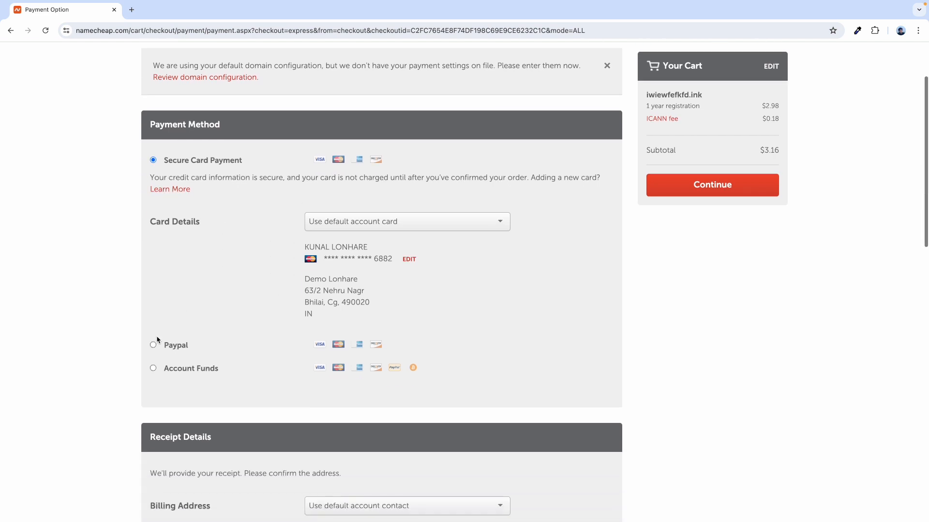
{"action": "scroll", "coordinate": [179, 397], "scroll_direction": "down", "scroll_amount": 3}
{"action": "scroll", "coordinate": [269, 378], "scroll_direction": "up", "scroll_amount": 4}
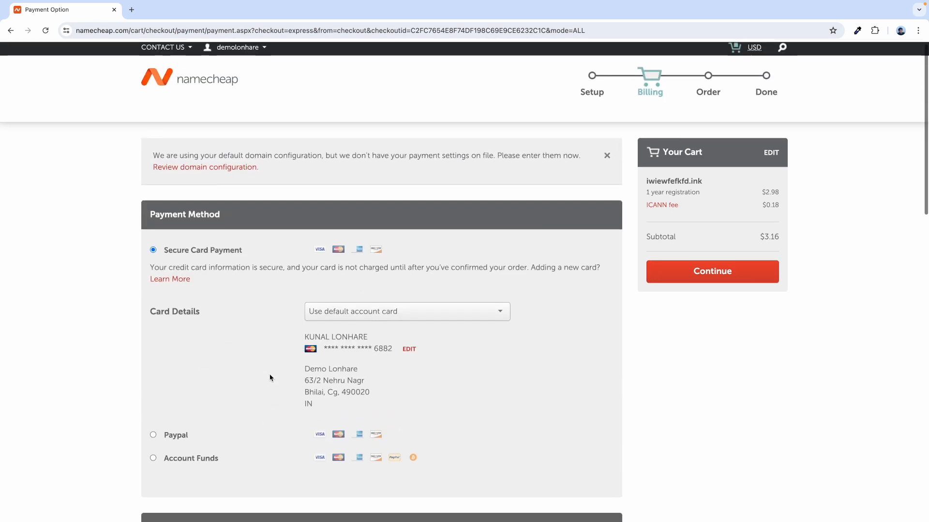
{"action": "scroll", "coordinate": [269, 377], "scroll_direction": "down", "scroll_amount": 2}
{"action": "scroll", "coordinate": [246, 399], "scroll_direction": "up", "scroll_amount": 3}
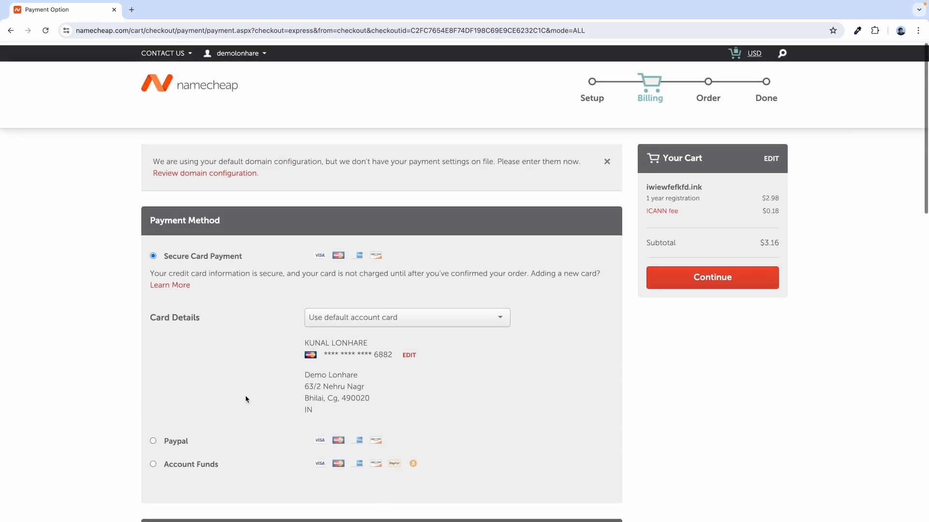
{"action": "scroll", "coordinate": [255, 326], "scroll_direction": "down", "scroll_amount": 1}
{"action": "scroll", "coordinate": [261, 326], "scroll_direction": "down", "scroll_amount": 6}
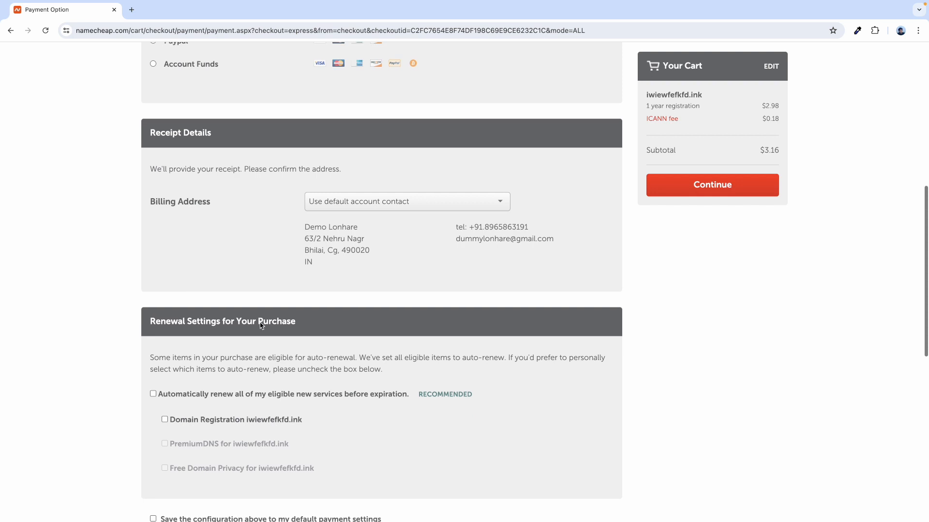
{"action": "scroll", "coordinate": [260, 326], "scroll_direction": "up", "scroll_amount": 7}
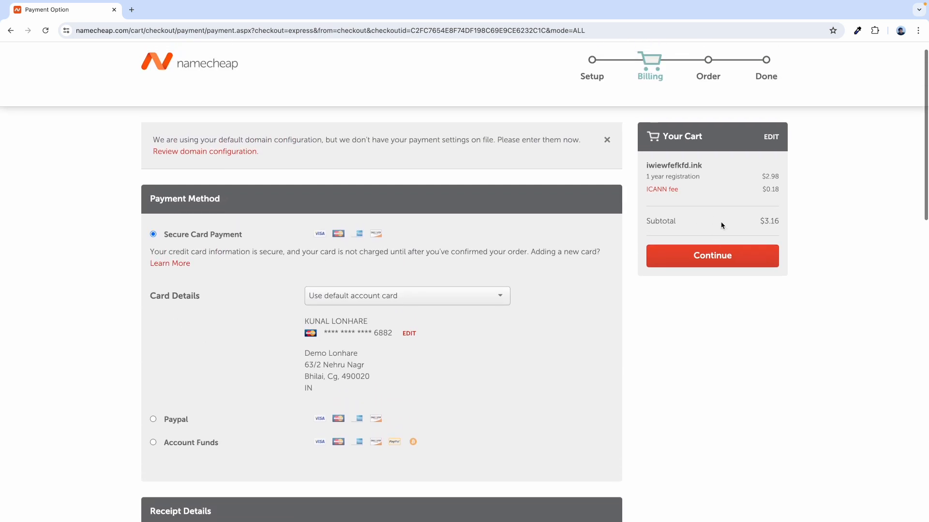
{"action": "left_click", "coordinate": [713, 260]}
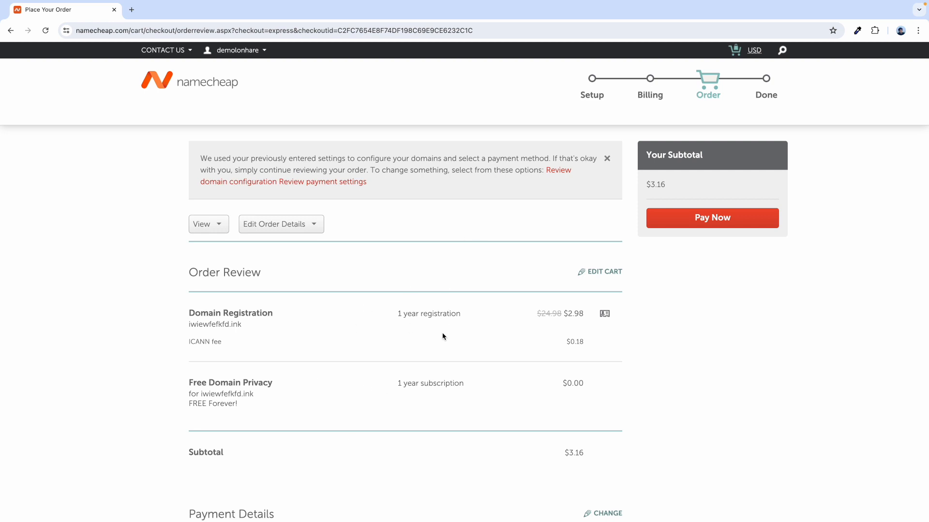
- Pay $3.16 for the iwiewfefkfd.ink order from the review page
{"action": "scroll", "coordinate": [442, 337], "scroll_direction": "down", "scroll_amount": 1}
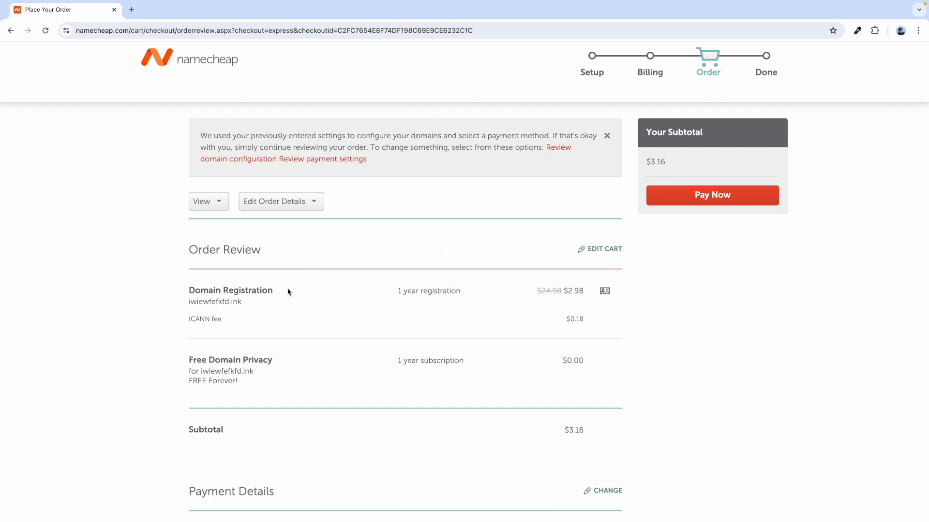
{"action": "left_click", "coordinate": [698, 206]}
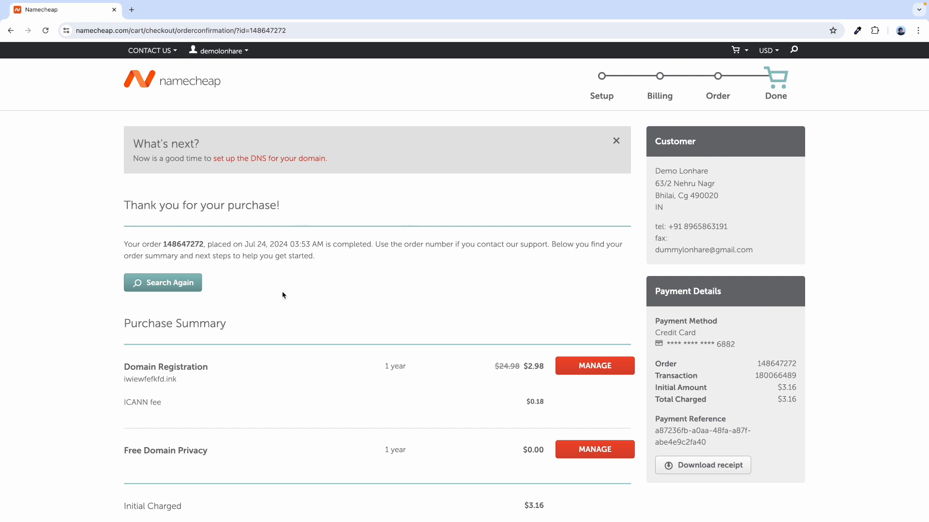
- Open Account > Domain List from the Namecheap homepage
{"action": "left_click", "coordinate": [150, 82]}
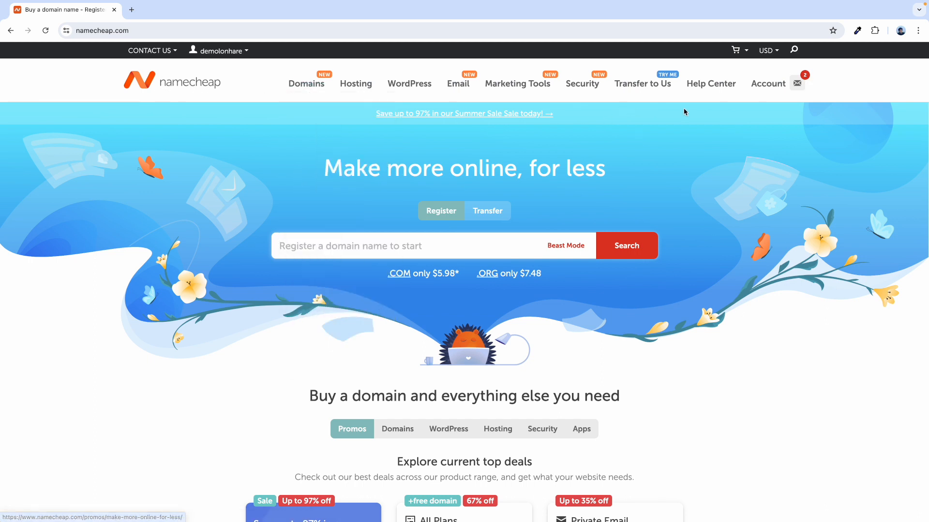
{"action": "mouse_move", "coordinate": [767, 93]}
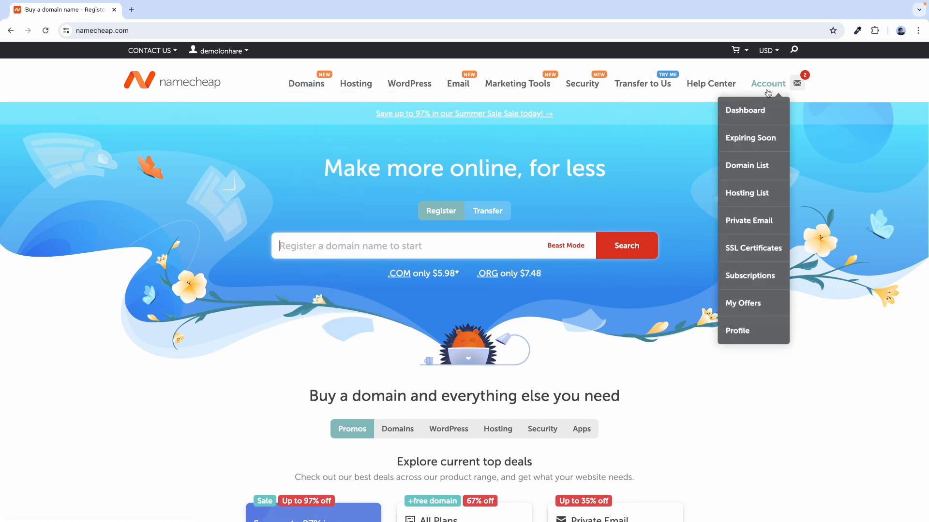
{"action": "left_click", "coordinate": [752, 167]}
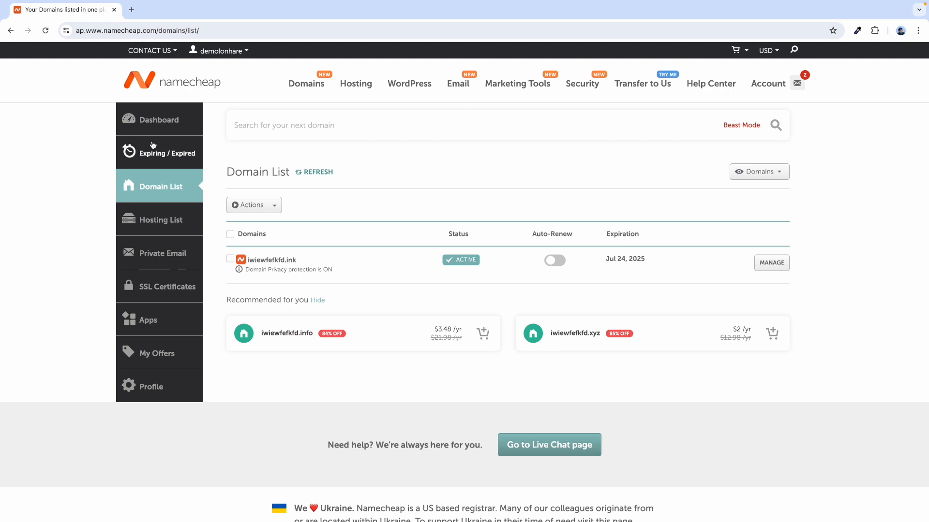
- Reload Namecheap in a fresh tab, view iwiewfefkfd.ink active in Domain List, then open a blank tab
{"action": "left_click", "coordinate": [147, 86]}
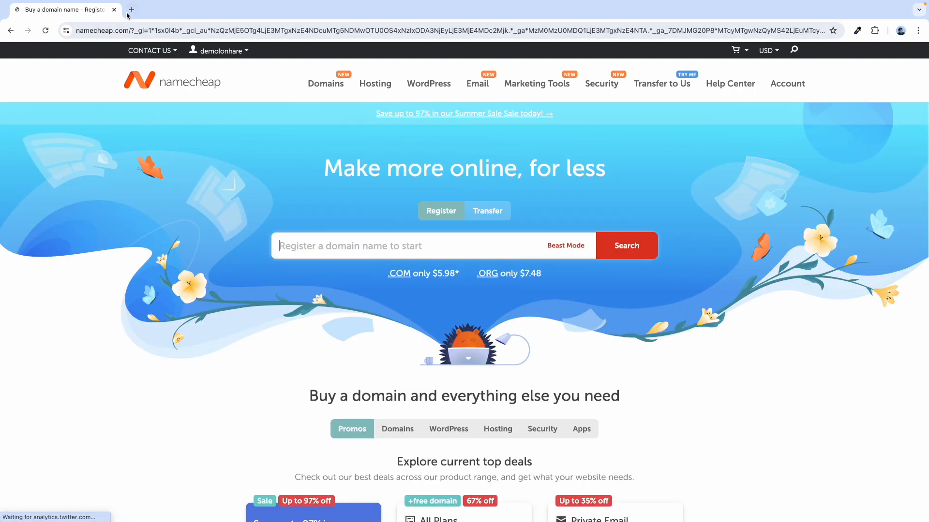
{"action": "left_click", "coordinate": [132, 10]}
{"action": "type", "text": "my"}
{"action": "key", "text": "Right"}
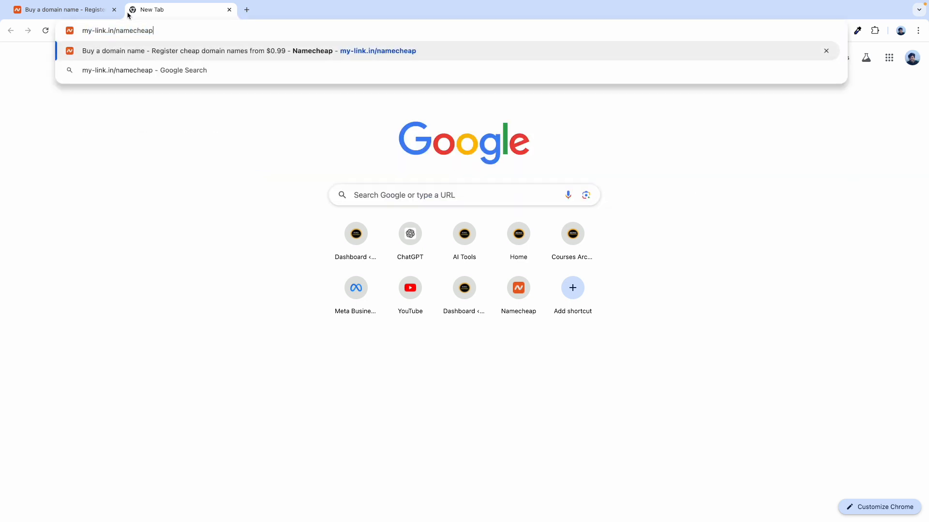
{"action": "key", "text": "Return"}
{"action": "left_click", "coordinate": [114, 10]}
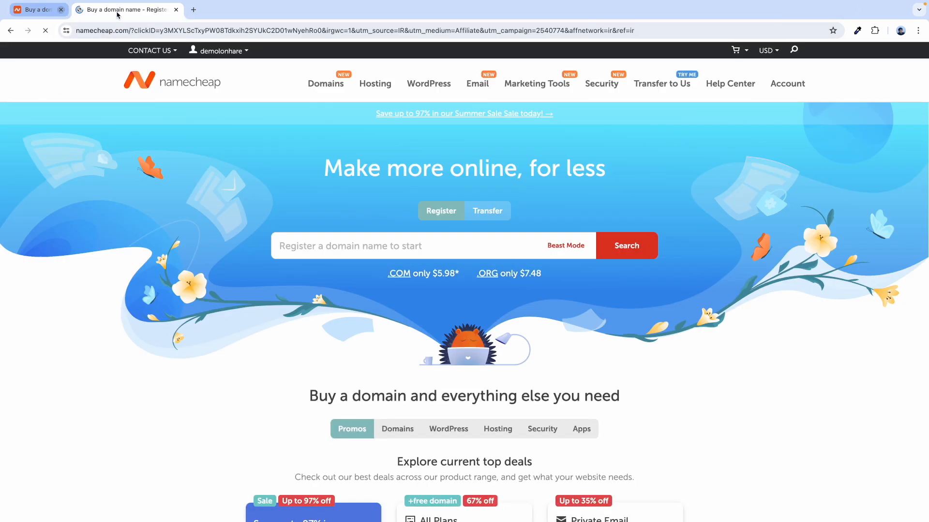
{"action": "mouse_move", "coordinate": [768, 86]}
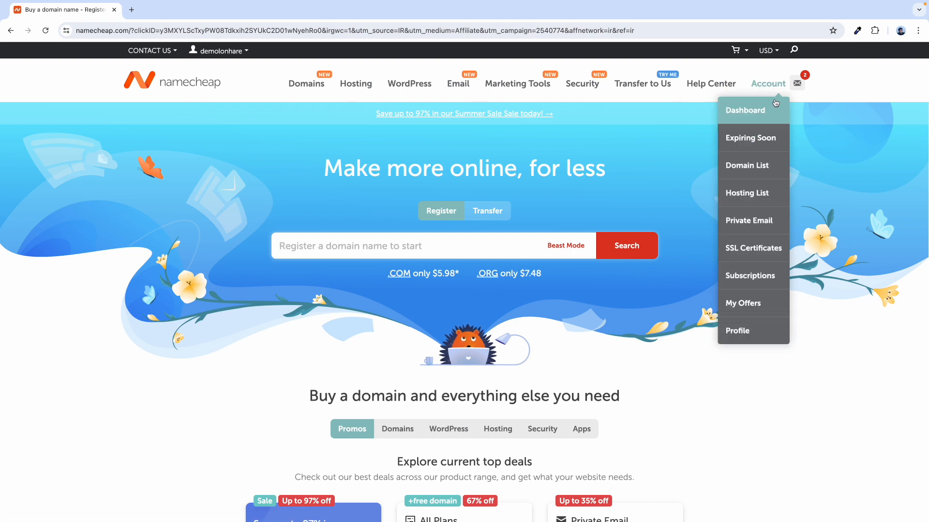
{"action": "left_click", "coordinate": [752, 178]}
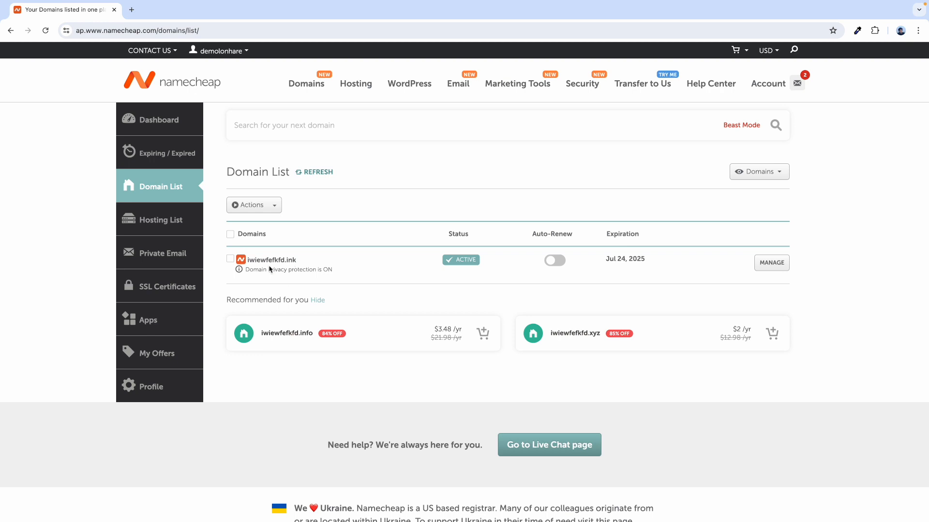
{"action": "key", "text": "ctrl+t"}
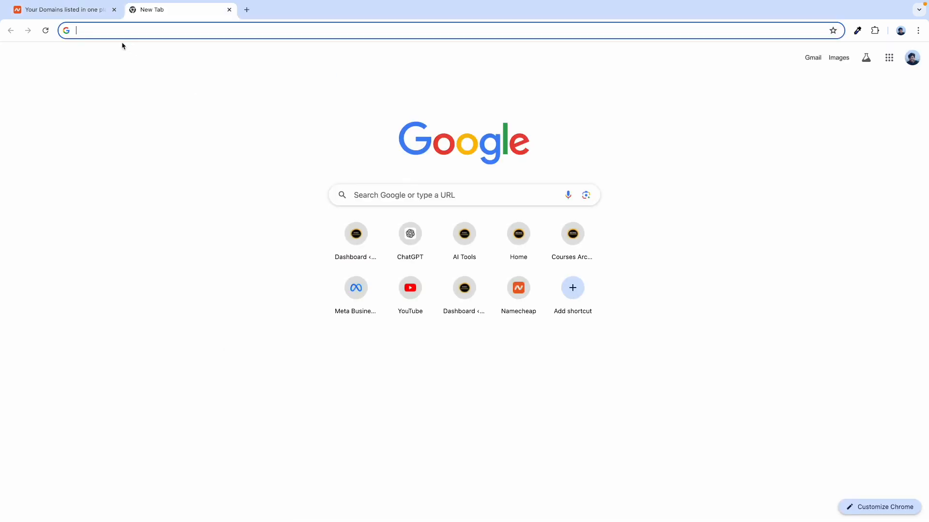
- Search the web for cloudflare and open the official Cloudflare site
{"action": "left_click", "coordinate": [76, 16]}
{"action": "left_click", "coordinate": [188, 17]}
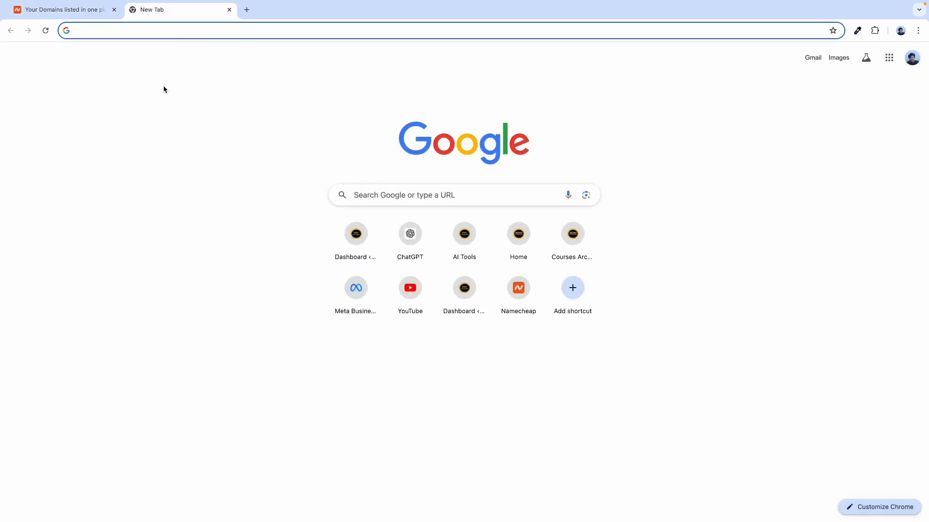
{"action": "type", "text": "clou"}
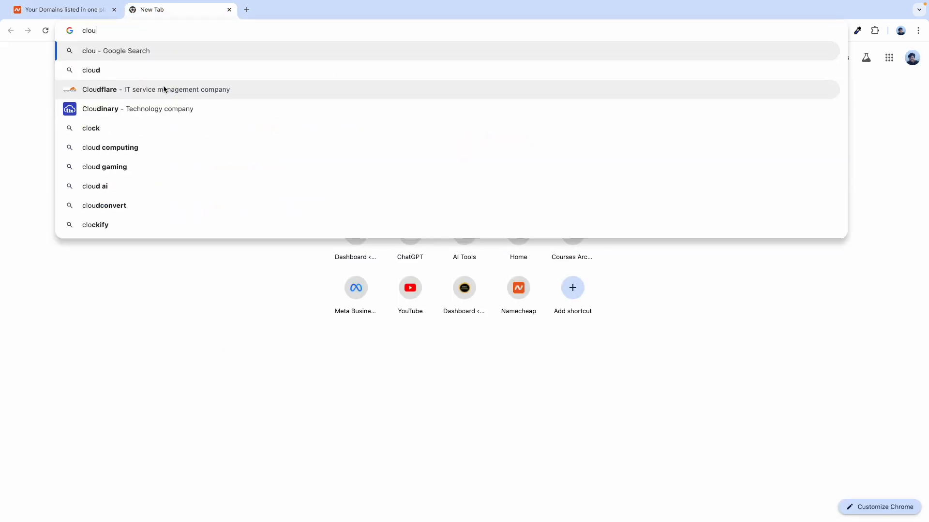
{"action": "type", "text": "dflare"}
{"action": "key", "text": "Return"}
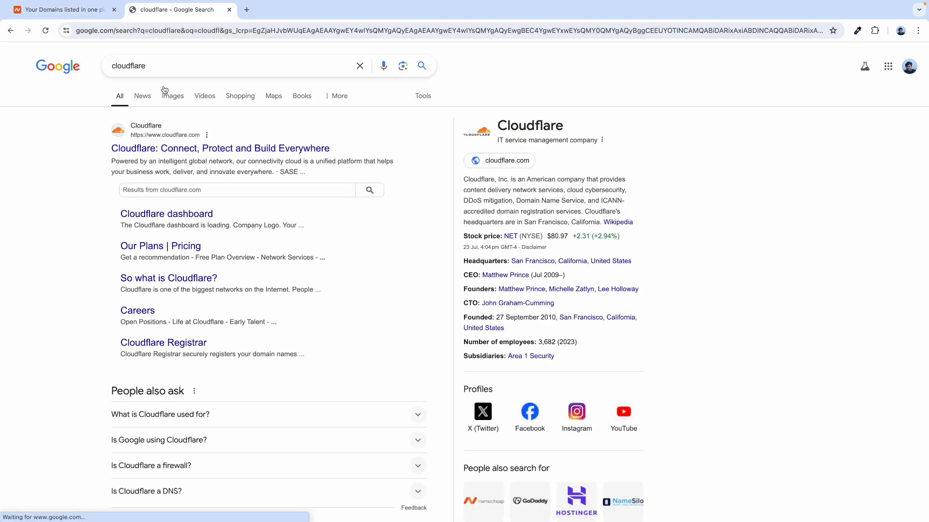
{"action": "left_click", "coordinate": [144, 149]}
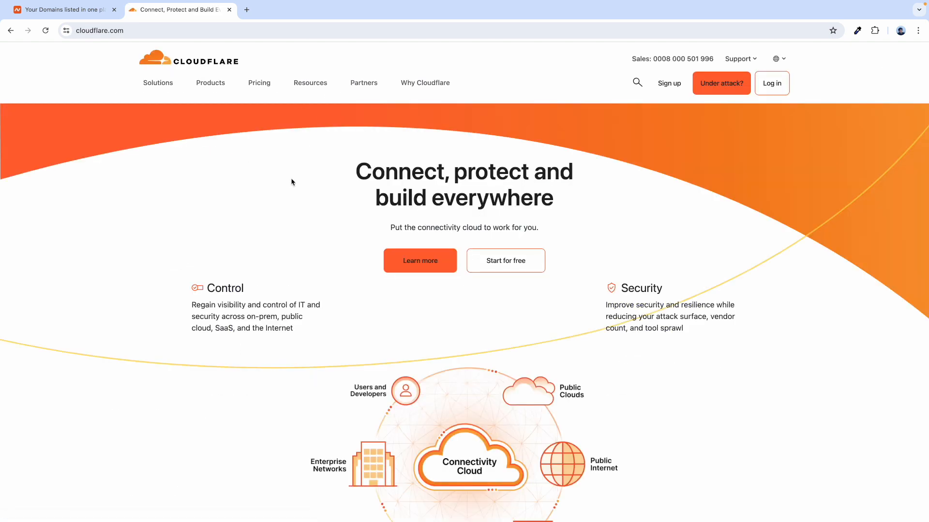
{"action": "scroll", "coordinate": [234, 326], "scroll_direction": "down", "scroll_amount": 10}
{"action": "scroll", "coordinate": [235, 332], "scroll_direction": "down", "scroll_amount": 15}
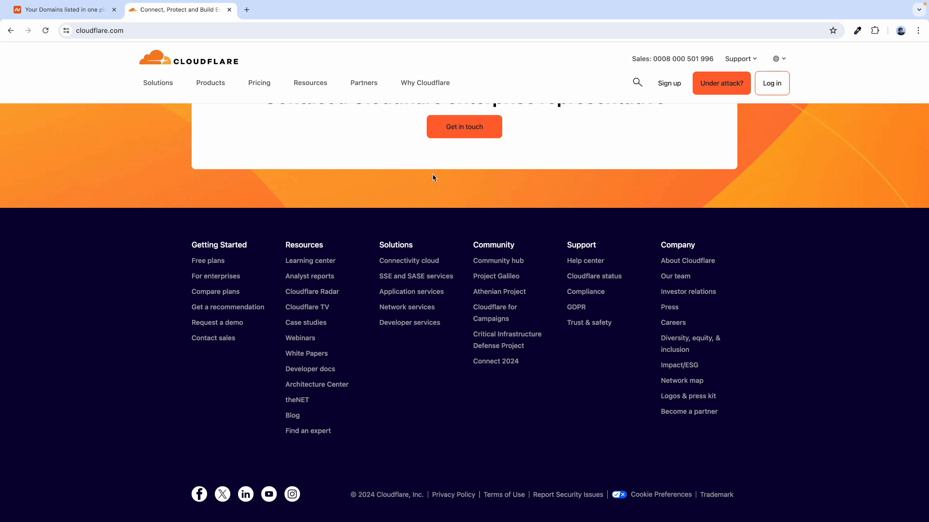
{"action": "scroll", "coordinate": [434, 178], "scroll_direction": "up", "scroll_amount": 20}
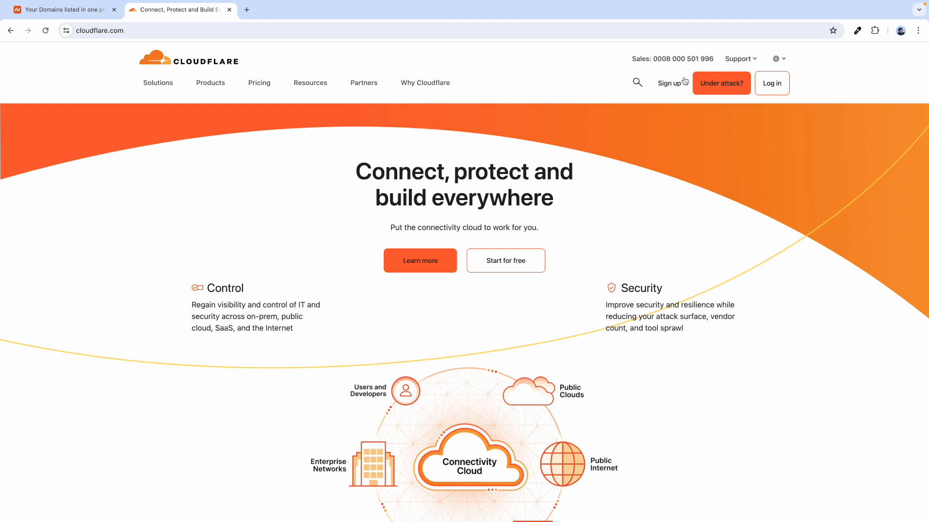
- Go to Cloudflare's plans page and choose Add a Website under Free
{"action": "left_click", "coordinate": [669, 84]}
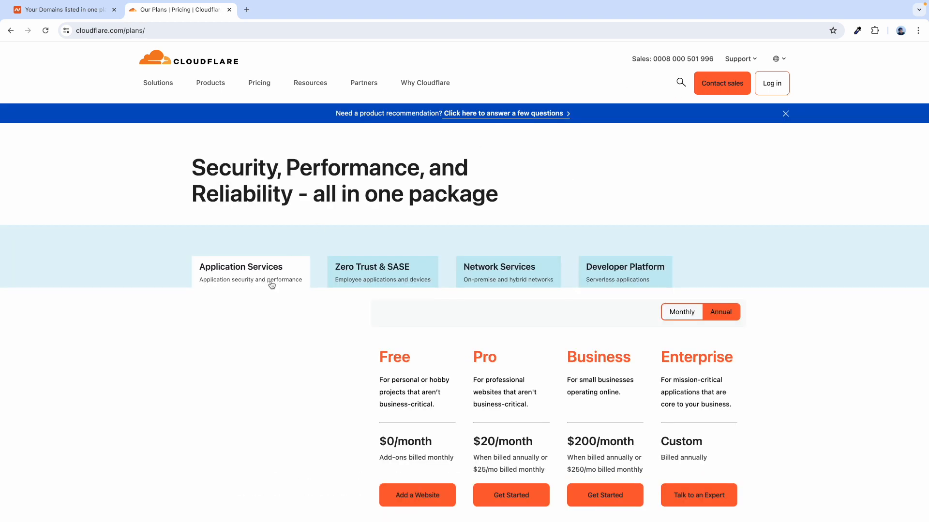
{"action": "scroll", "coordinate": [271, 286], "scroll_direction": "down", "scroll_amount": 2}
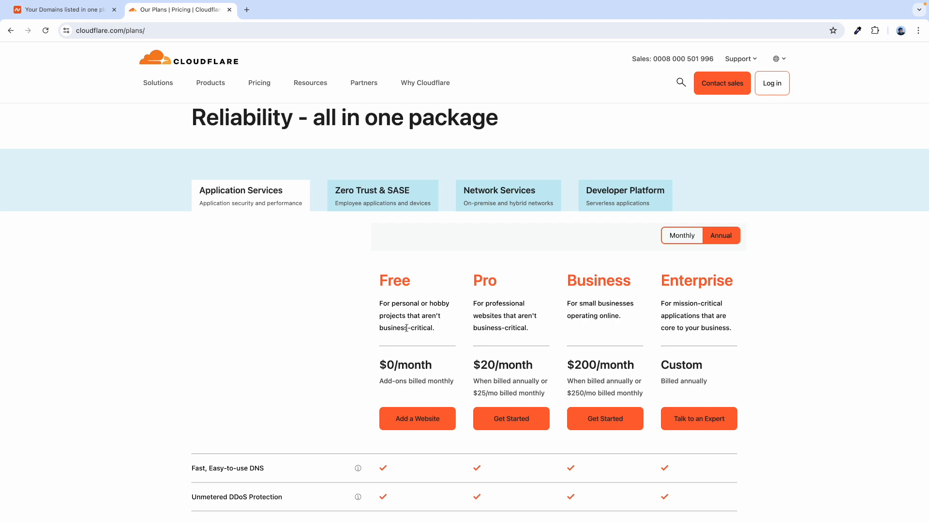
{"action": "scroll", "coordinate": [405, 421], "scroll_direction": "down", "scroll_amount": 2}
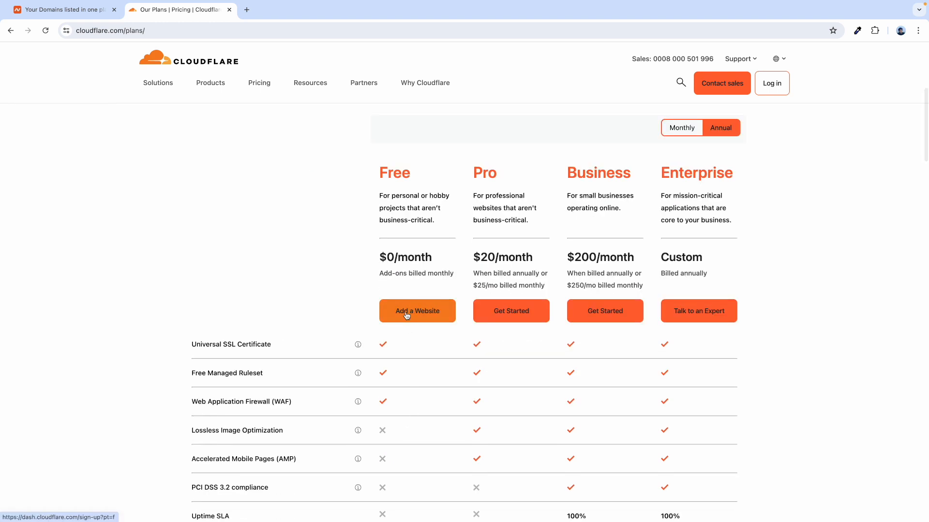
{"action": "left_click", "coordinate": [417, 317]}
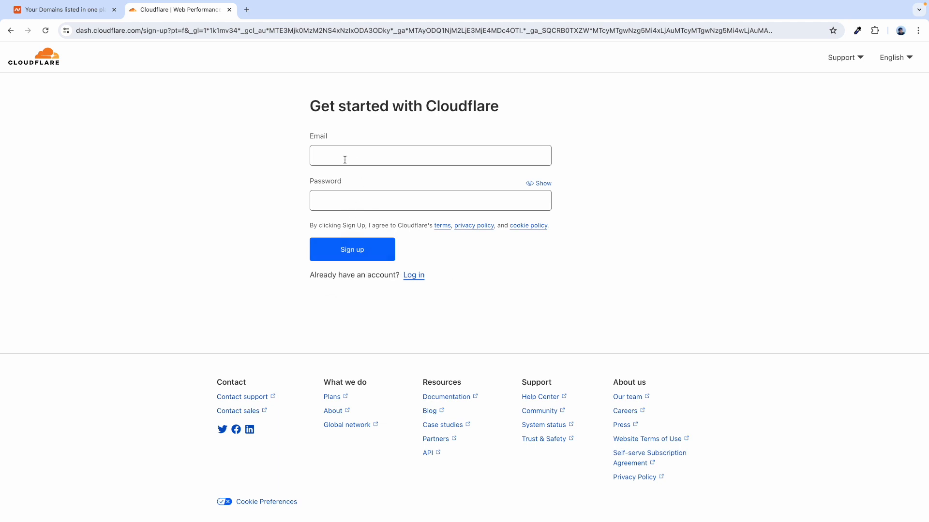
- Copy the Google account's e-mail address into the Cloudflare sign-up e-mail field
{"action": "left_click", "coordinate": [345, 158]}
{"action": "left_click", "coordinate": [247, 10]}
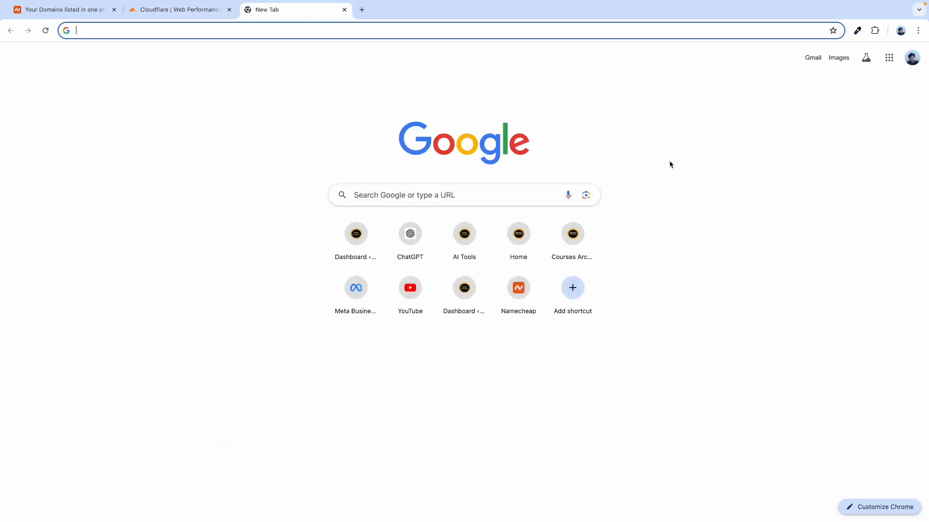
{"action": "left_click", "coordinate": [912, 58]}
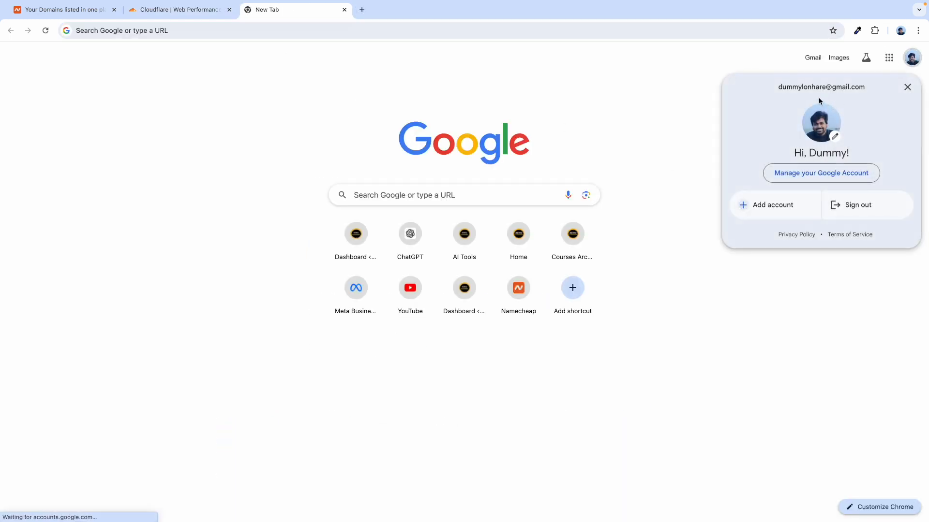
{"action": "triple_click", "coordinate": [806, 86]}
{"action": "key", "text": "ctrl+c"}
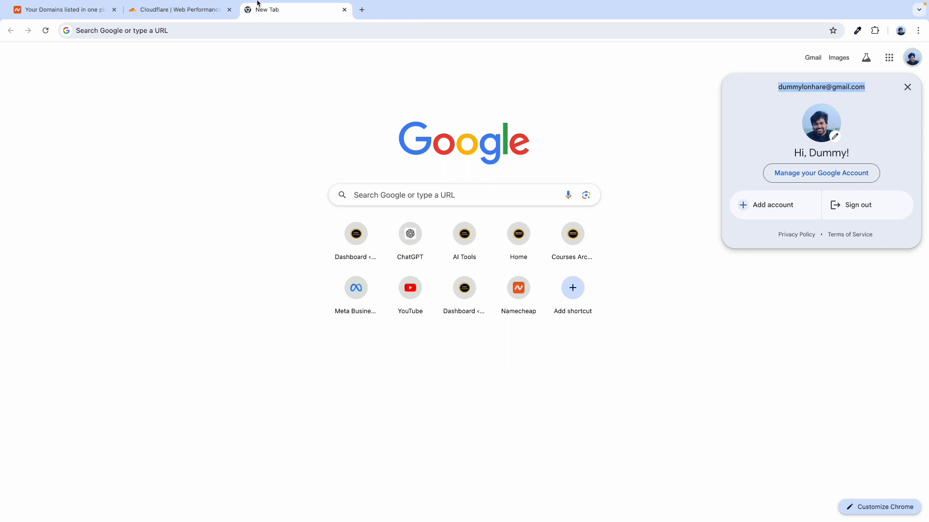
{"action": "left_click", "coordinate": [200, 9]}
{"action": "key", "text": "ctrl+v"}
- Paste the password, append a 1, verify as human, sign up, and save the password in Chrome
{"action": "left_click", "coordinate": [328, 195]}
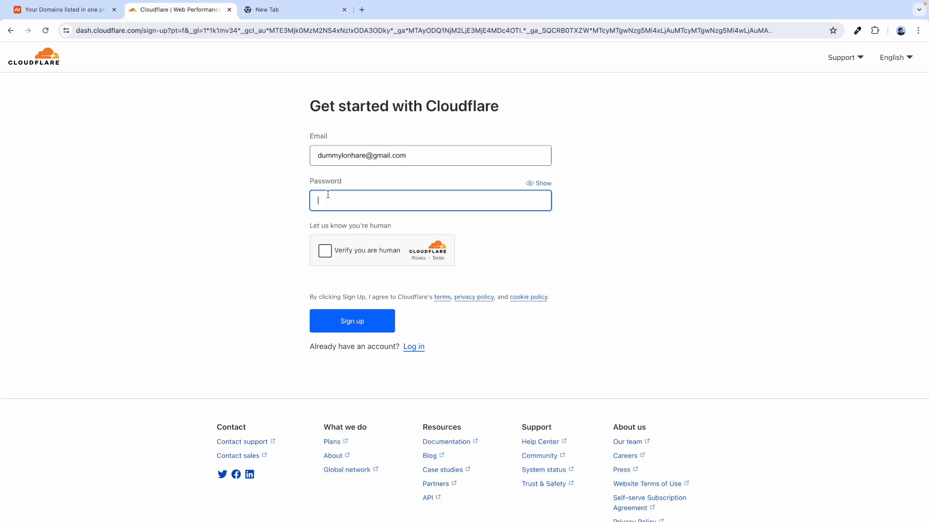
{"action": "key", "text": "ctrl+v"}
{"action": "left_click", "coordinate": [253, 280]}
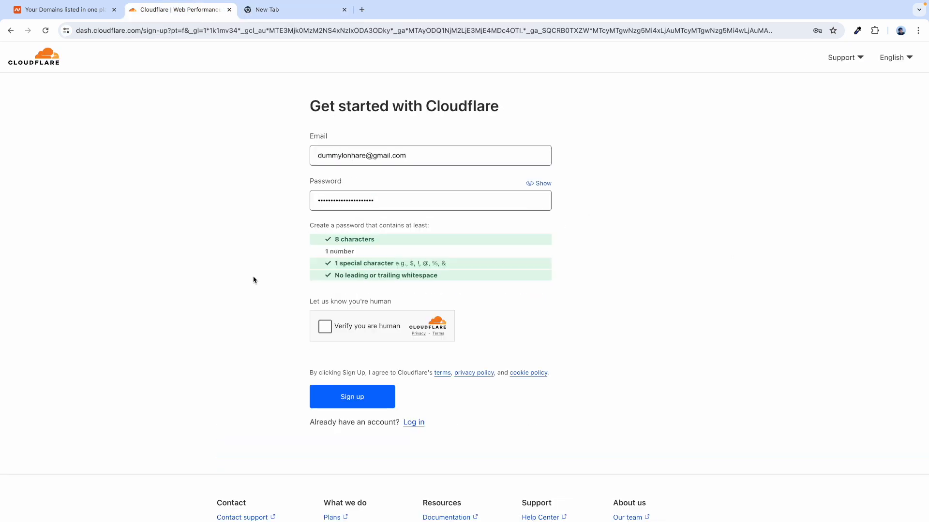
{"action": "left_click", "coordinate": [381, 202]}
{"action": "type", "text": "1"}
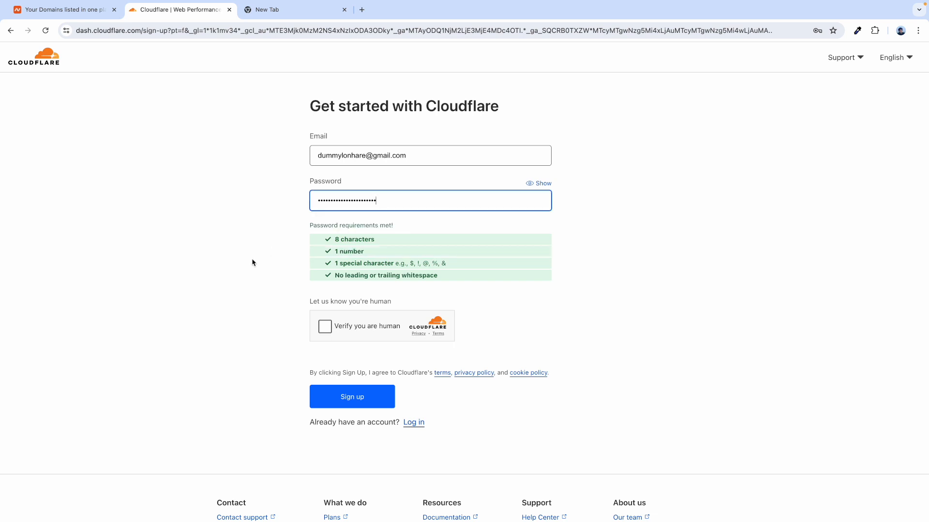
{"action": "left_click", "coordinate": [274, 297]}
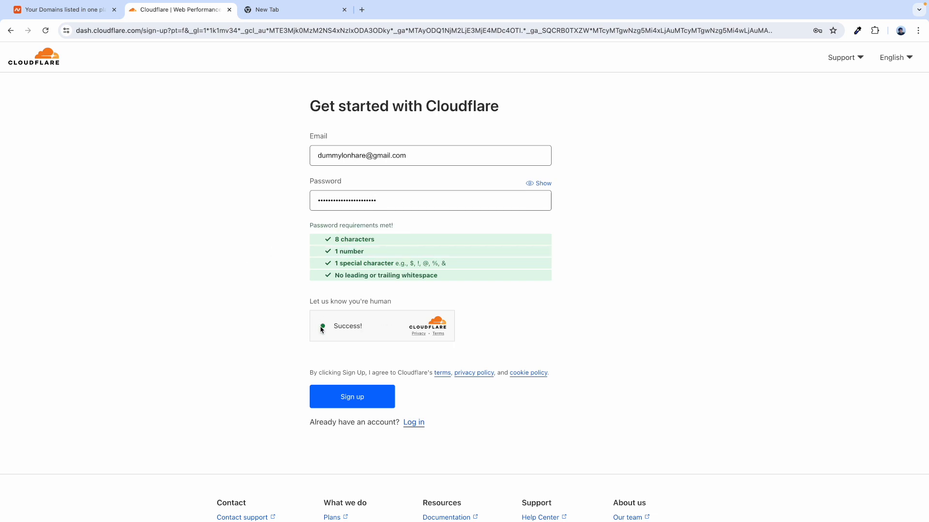
{"action": "left_click", "coordinate": [358, 406]}
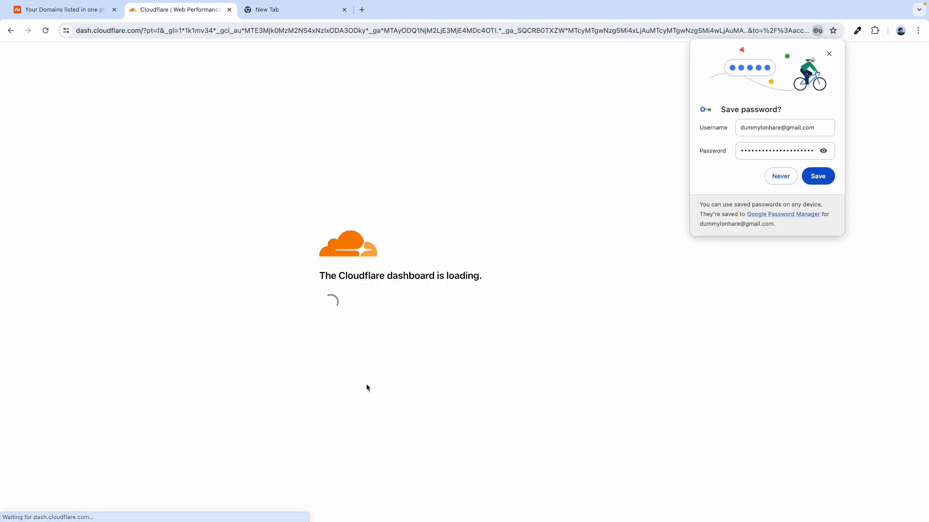
{"action": "left_click", "coordinate": [818, 177]}
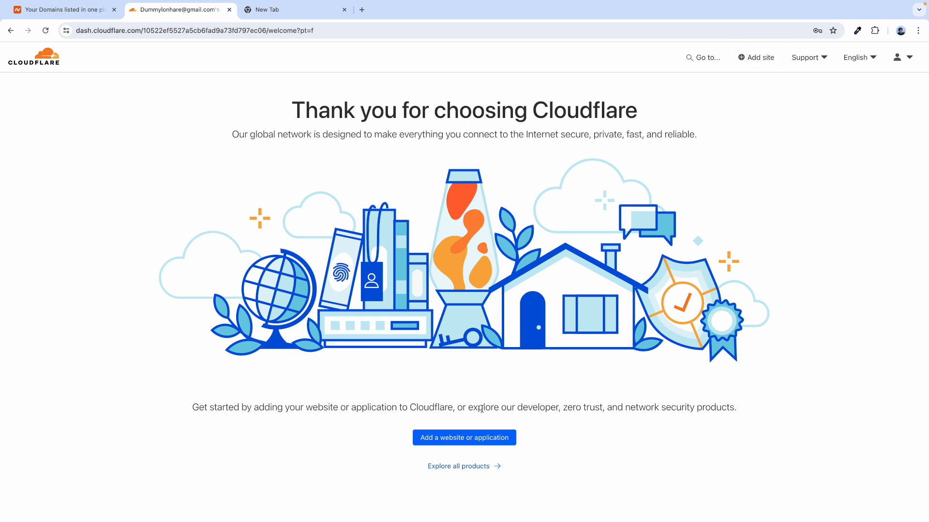
- Open Add a website or application and clear the wrongly autofilled e-mail from the domain field
{"action": "left_click", "coordinate": [466, 441]}
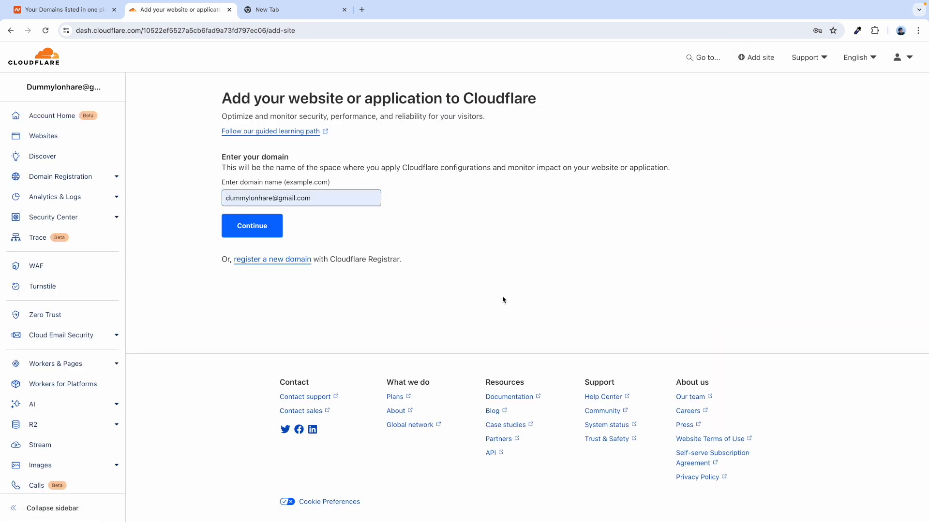
{"action": "triple_click", "coordinate": [248, 195]}
{"action": "key", "text": "BackSpace"}
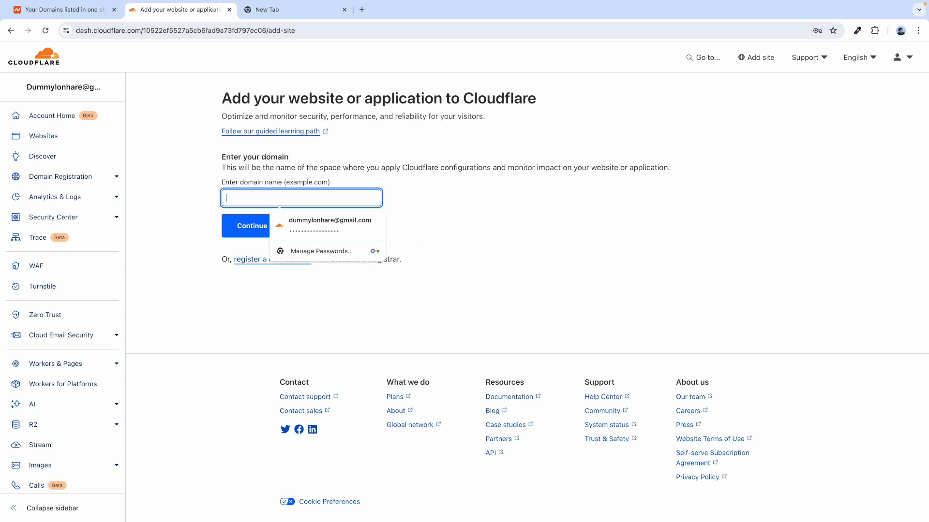
{"action": "left_click", "coordinate": [169, 190]}
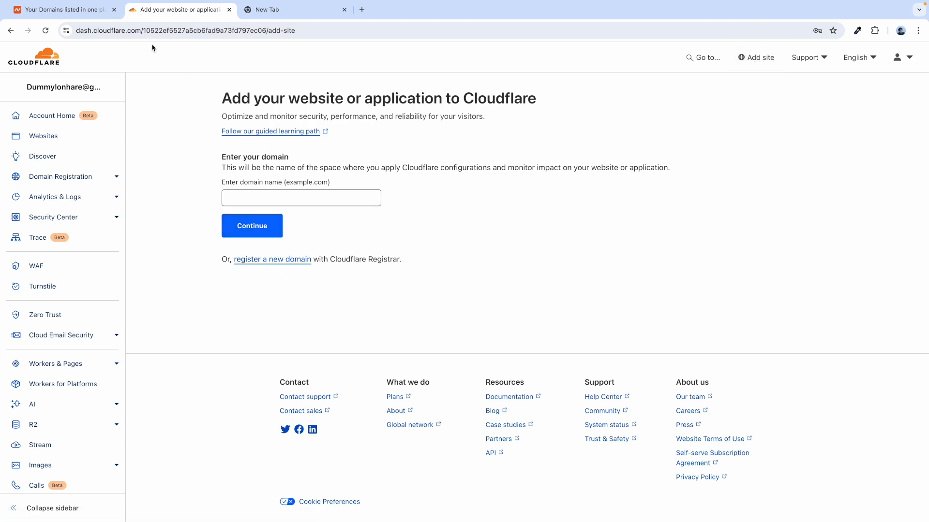
- Open iwiewfefkfd.ink's Namecheap management page and review its Advanced DNS and nameserver options
{"action": "left_click", "coordinate": [82, 11]}
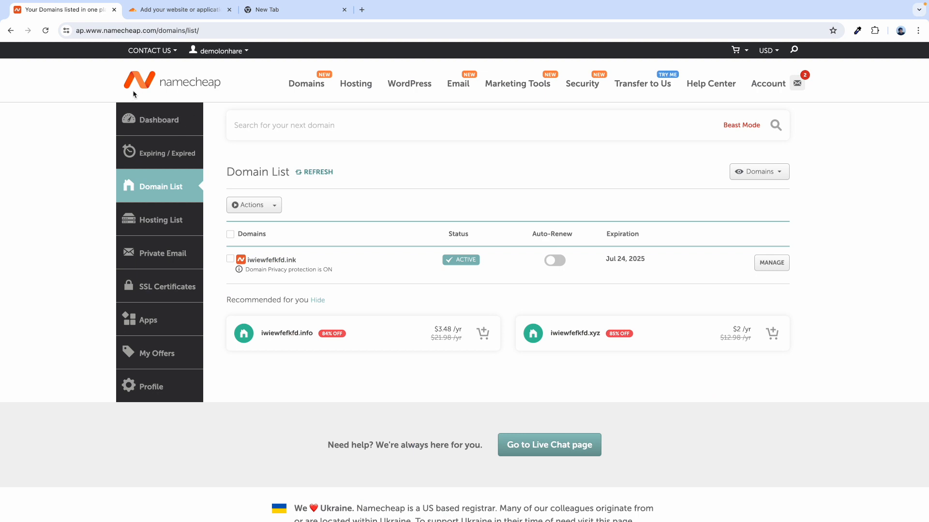
{"action": "left_click", "coordinate": [141, 74]}
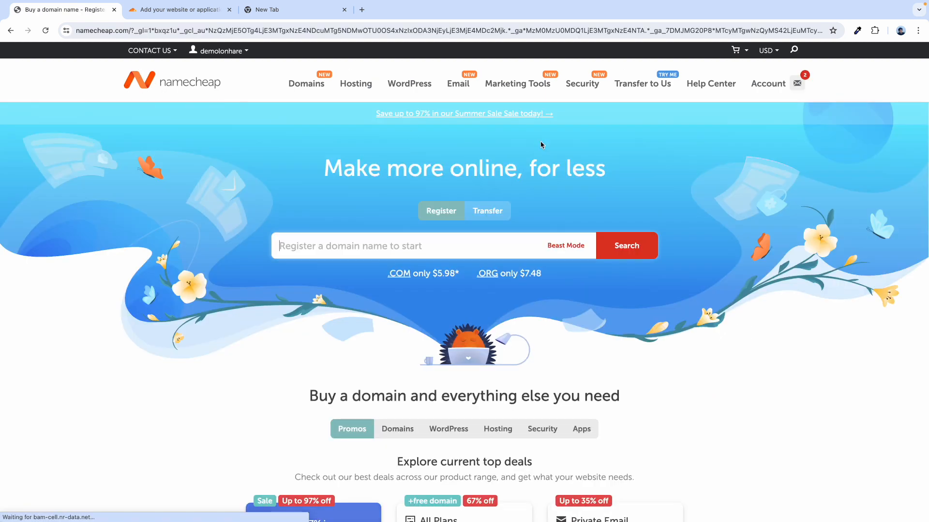
{"action": "mouse_move", "coordinate": [771, 85]}
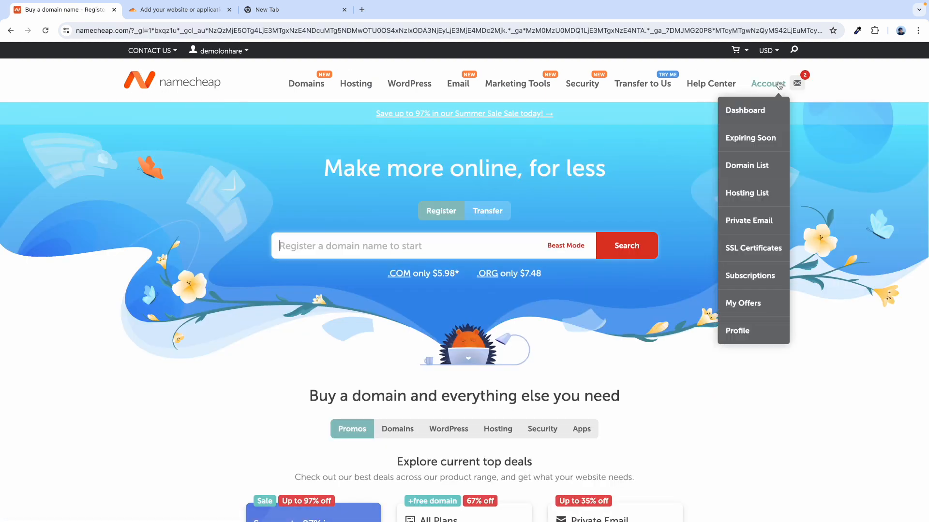
{"action": "left_click", "coordinate": [748, 173]}
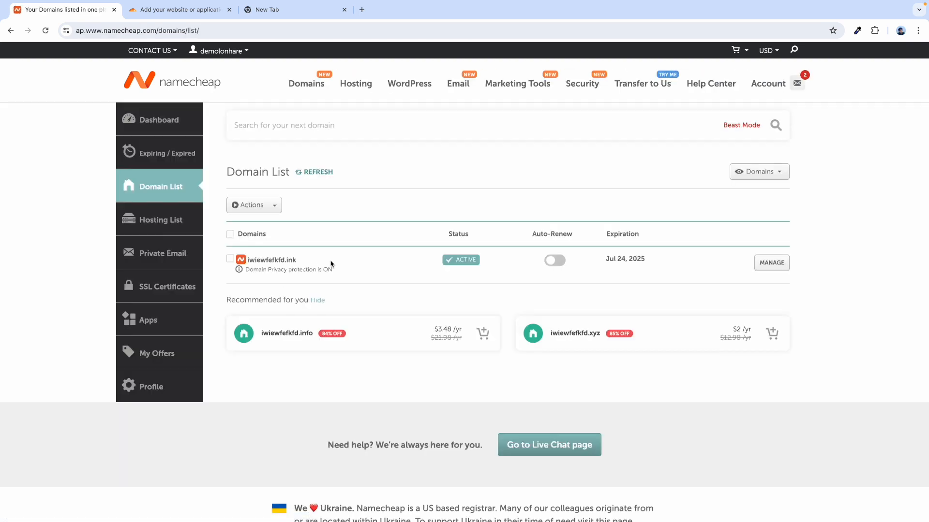
{"action": "left_click", "coordinate": [770, 264]}
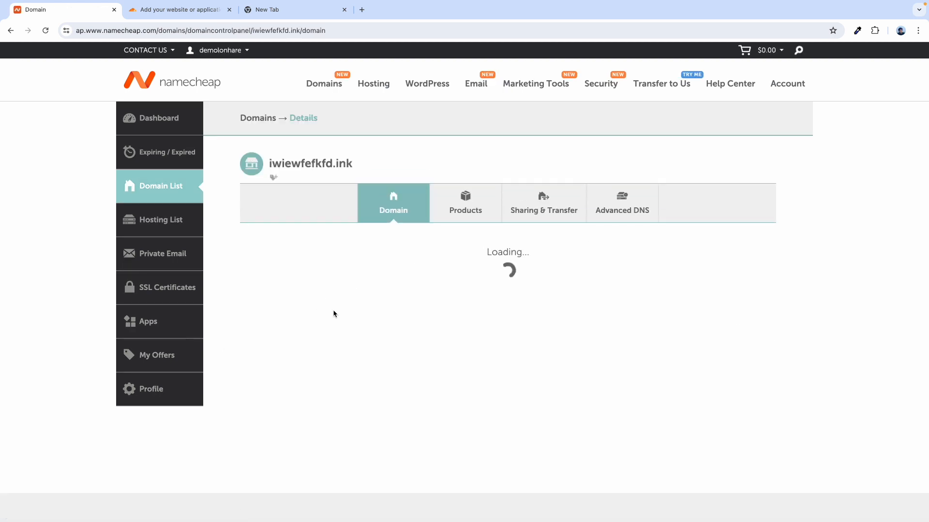
{"action": "left_click", "coordinate": [619, 209]}
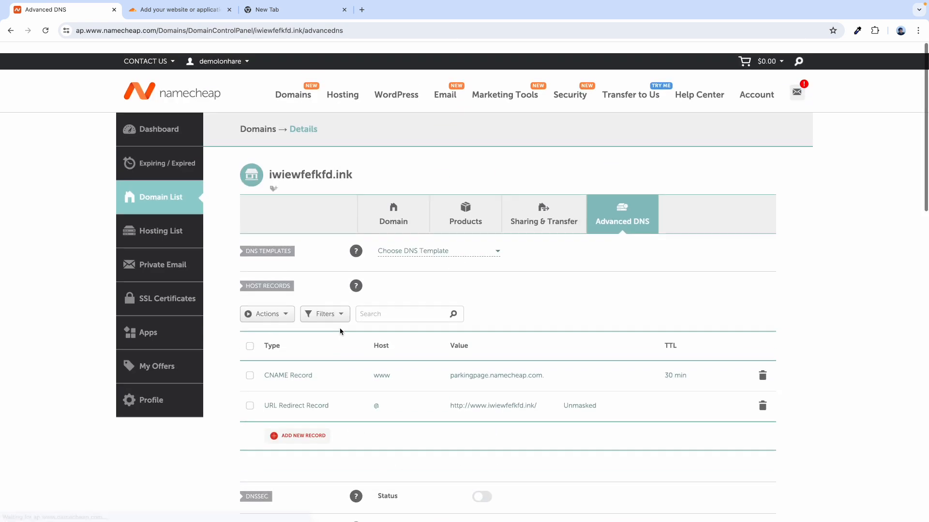
{"action": "left_click", "coordinate": [408, 203]}
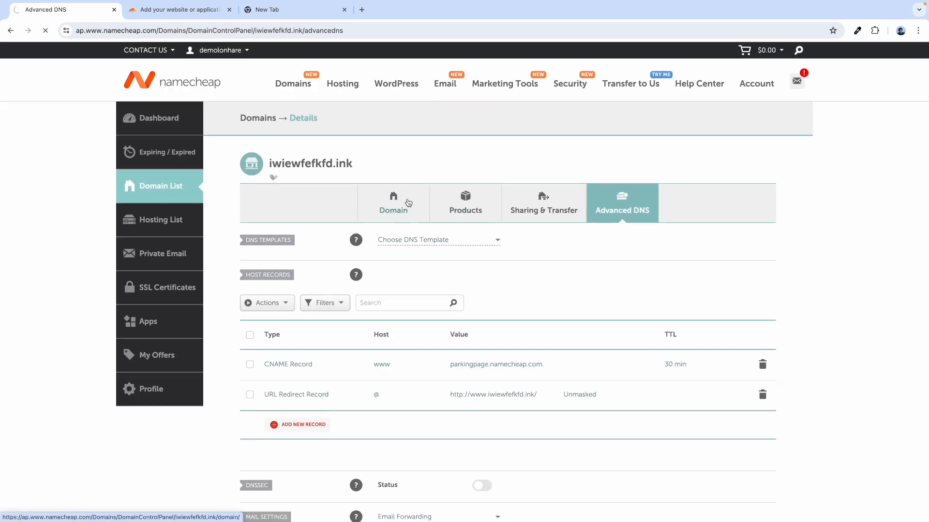
{"action": "scroll", "coordinate": [329, 303], "scroll_direction": "down", "scroll_amount": 2}
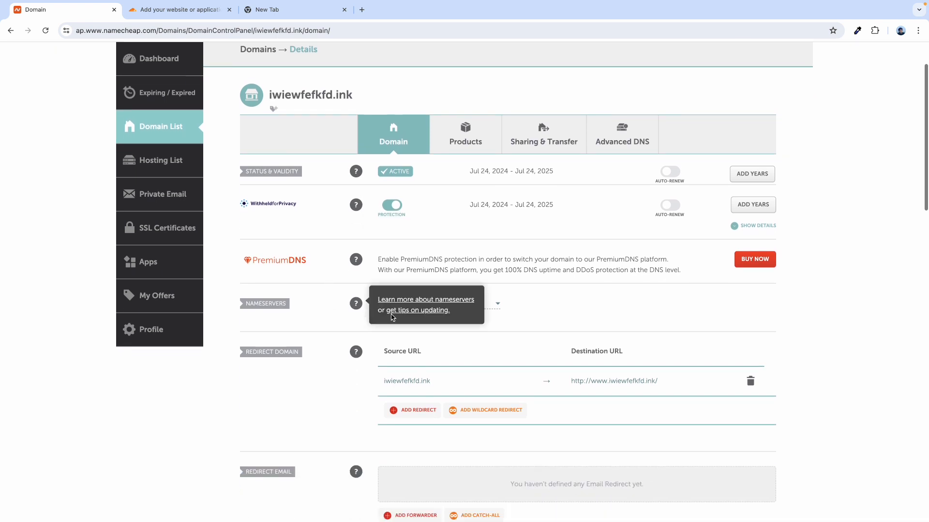
{"action": "left_click", "coordinate": [462, 306]}
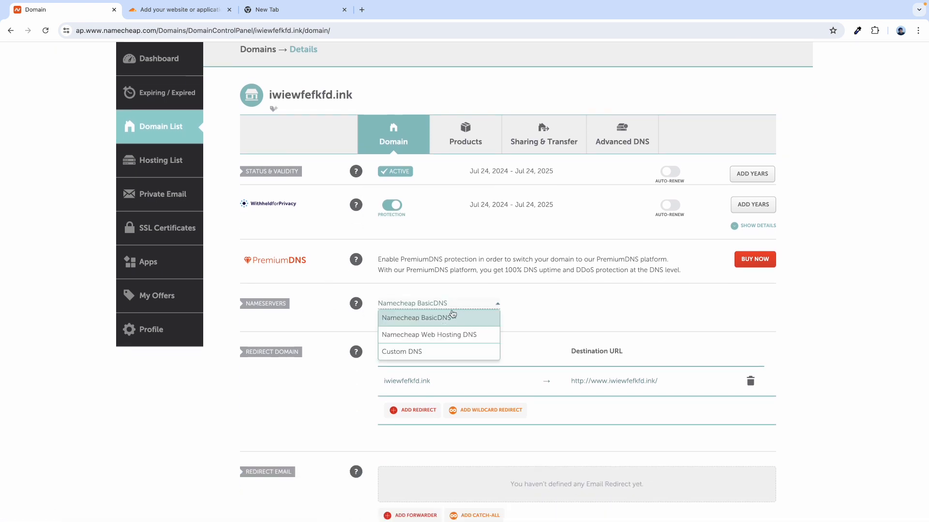
{"action": "scroll", "coordinate": [309, 244], "scroll_direction": "up", "scroll_amount": 2}
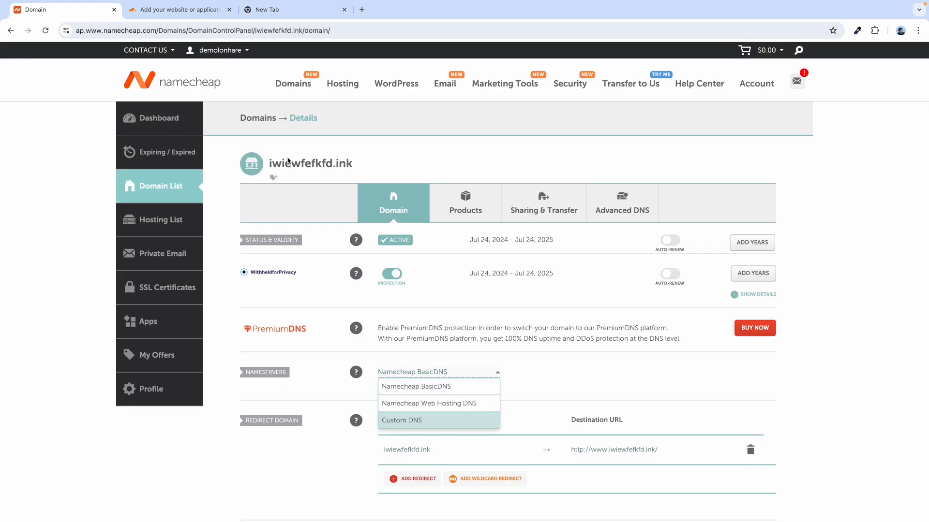
- Copy the domain name iwiewfefkfd.ink and return to the Cloudflare add-site page
{"action": "triple_click", "coordinate": [287, 160]}
{"action": "right_click", "coordinate": [278, 161]}
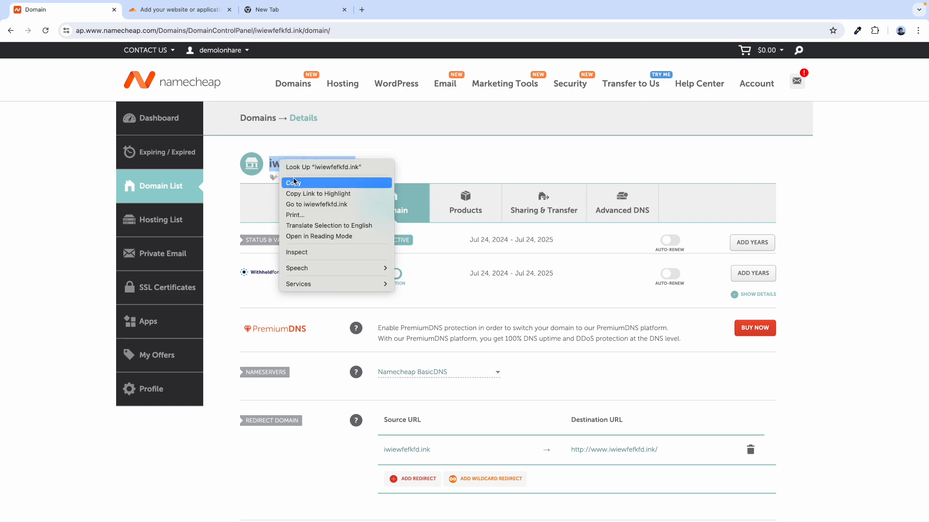
{"action": "left_click", "coordinate": [294, 183]}
{"action": "left_click", "coordinate": [149, 11]}
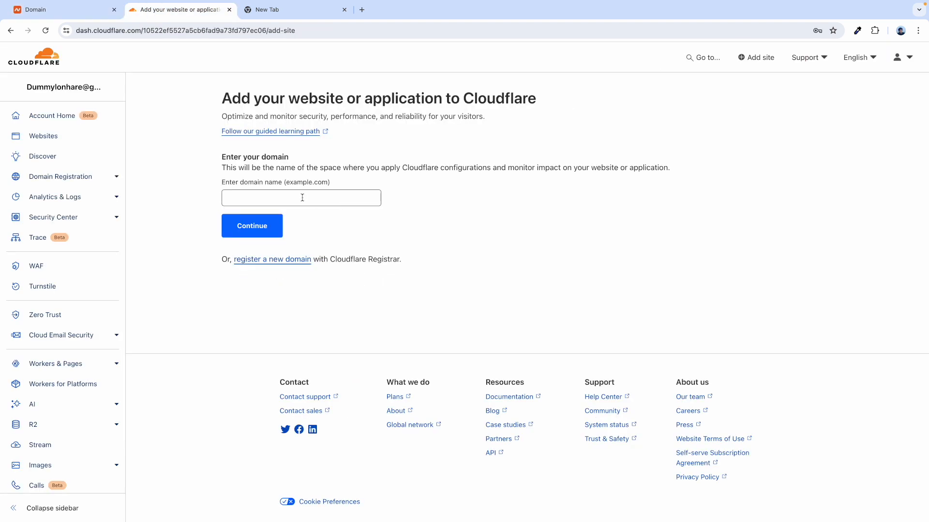
- Submit iwiewfefkfd.ink as the domain and continue with the Free plan
{"action": "left_click", "coordinate": [285, 196]}
{"action": "key", "text": "ctrl+v"}
{"action": "left_click", "coordinate": [198, 219]}
{"action": "left_click", "coordinate": [252, 226]}
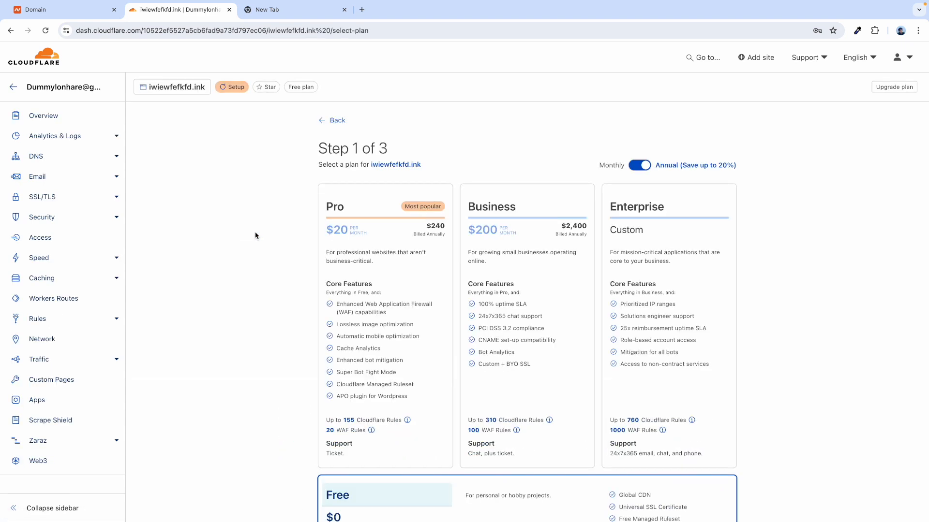
{"action": "scroll", "coordinate": [295, 291], "scroll_direction": "down", "scroll_amount": 6}
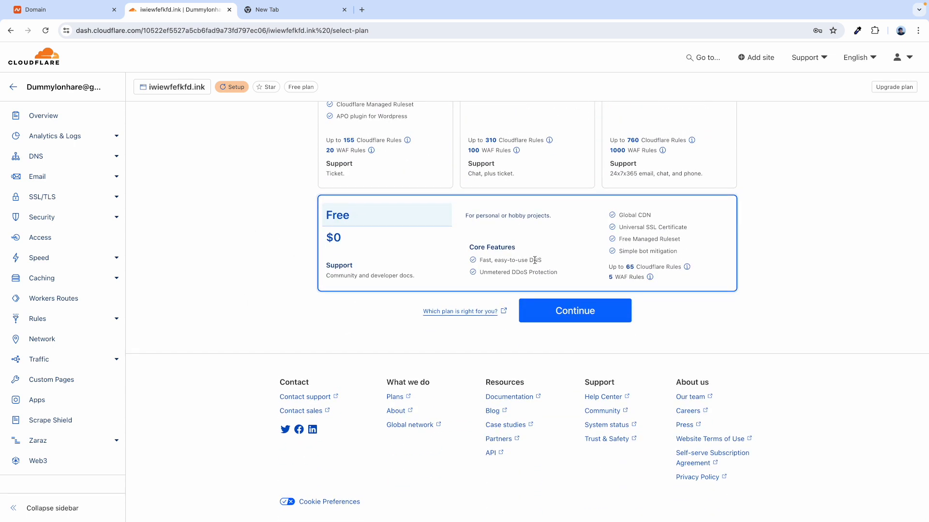
{"action": "left_click", "coordinate": [551, 317]}
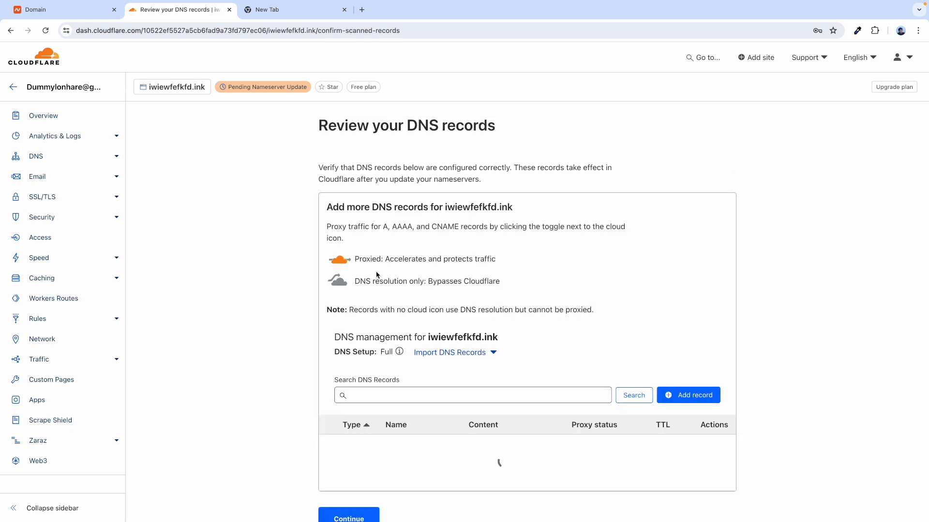
- Look over the scanned 1 A, 1 CNAME, 5 MX and 1 TXT records and continue
{"action": "scroll", "coordinate": [284, 367], "scroll_direction": "down", "scroll_amount": 2}
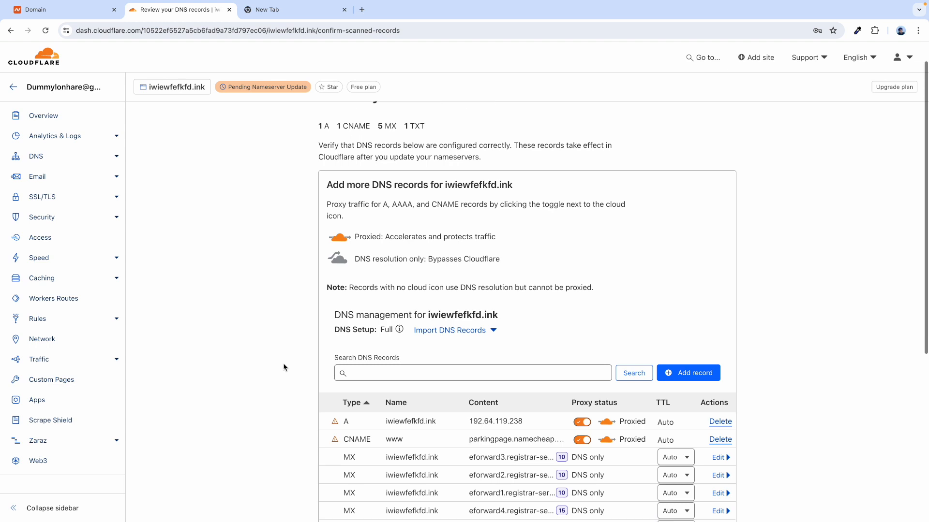
{"action": "scroll", "coordinate": [284, 366], "scroll_direction": "down", "scroll_amount": 2}
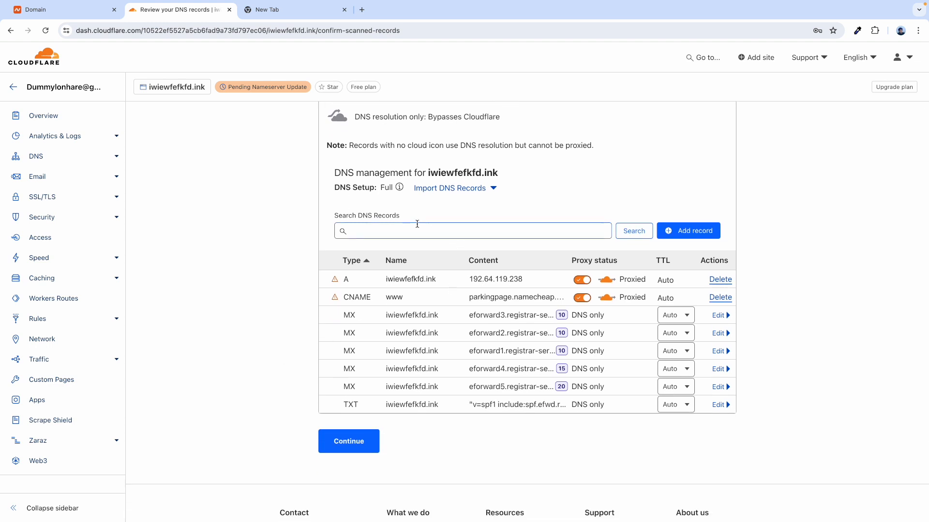
{"action": "scroll", "coordinate": [433, 222], "scroll_direction": "up", "scroll_amount": 3}
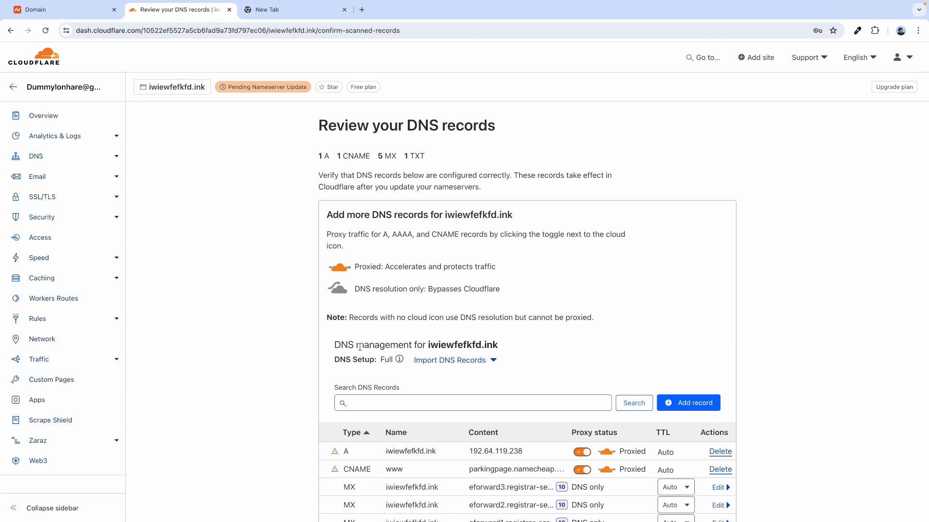
{"action": "scroll", "coordinate": [360, 347], "scroll_direction": "down", "scroll_amount": 1}
{"action": "scroll", "coordinate": [414, 368], "scroll_direction": "down", "scroll_amount": 1}
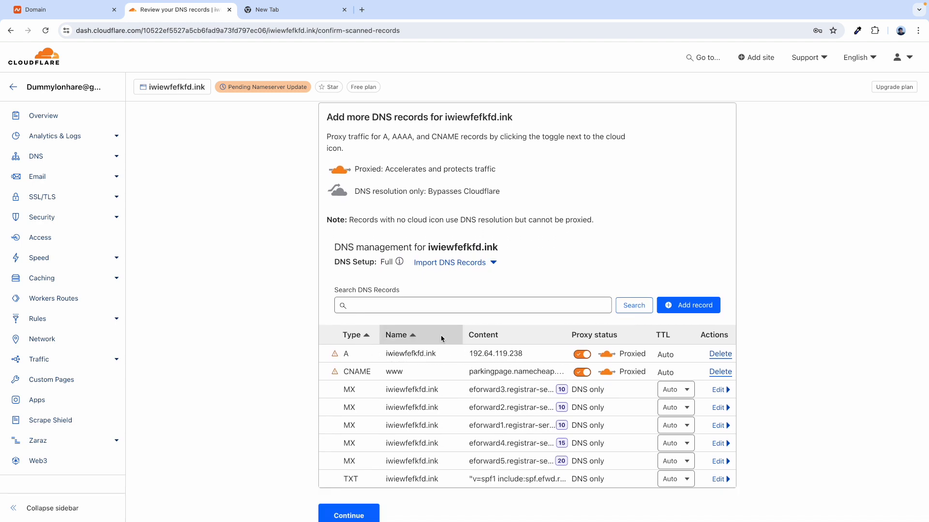
{"action": "scroll", "coordinate": [387, 367], "scroll_direction": "down", "scroll_amount": 2}
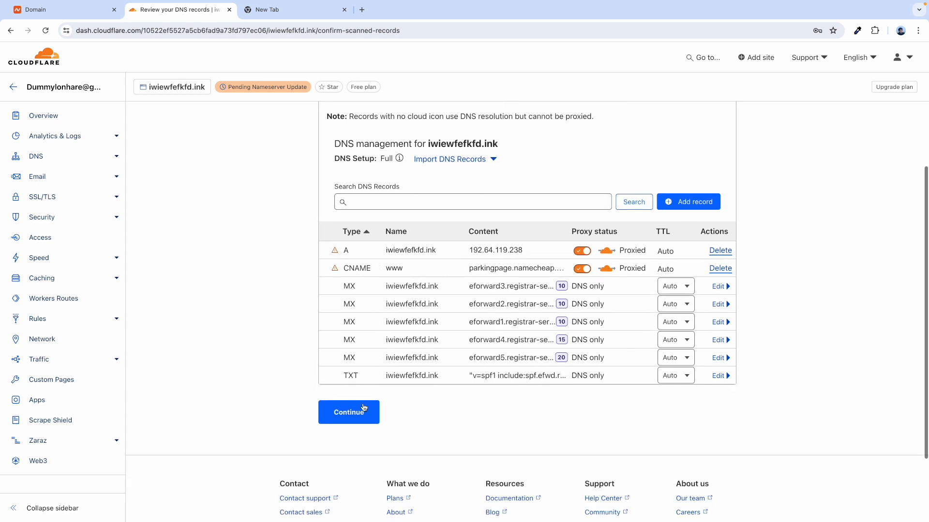
{"action": "left_click", "coordinate": [348, 412]}
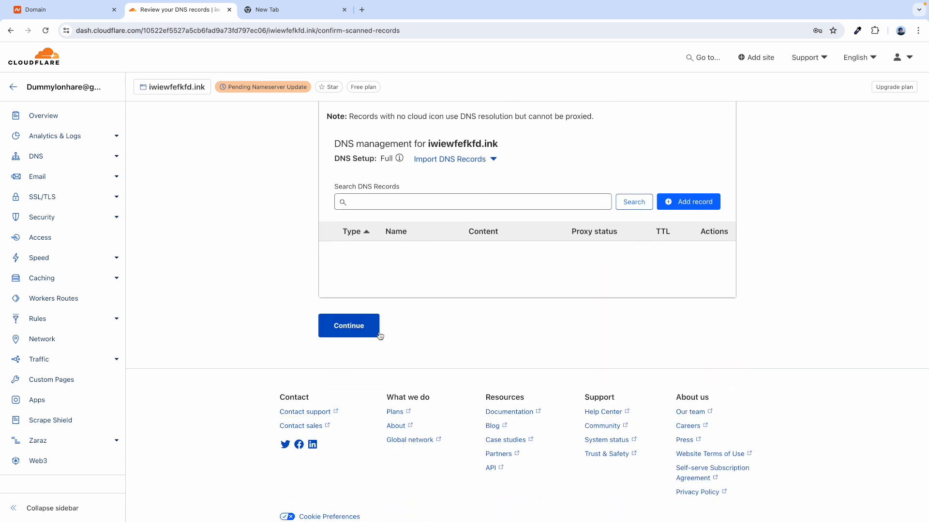
{"action": "scroll", "coordinate": [380, 335], "scroll_direction": "down", "scroll_amount": 4}
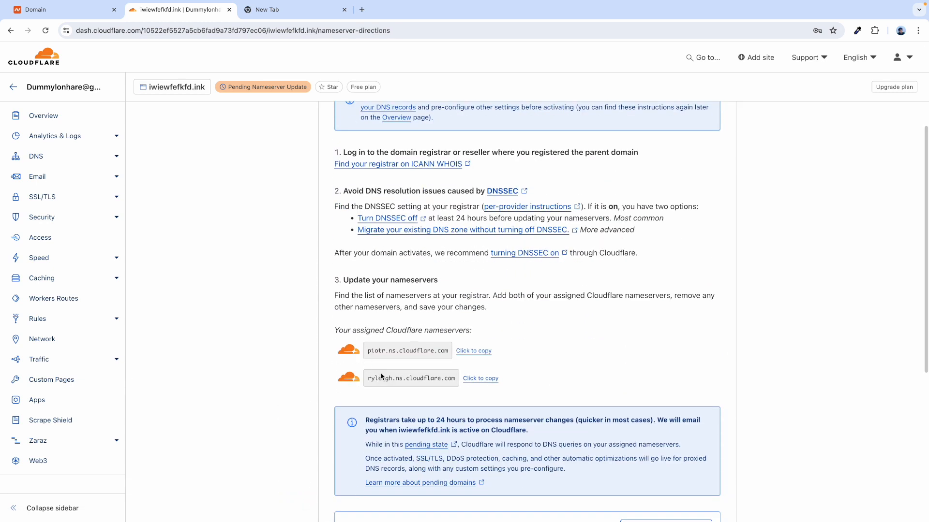
{"action": "scroll", "coordinate": [374, 321], "scroll_direction": "down", "scroll_amount": 1}
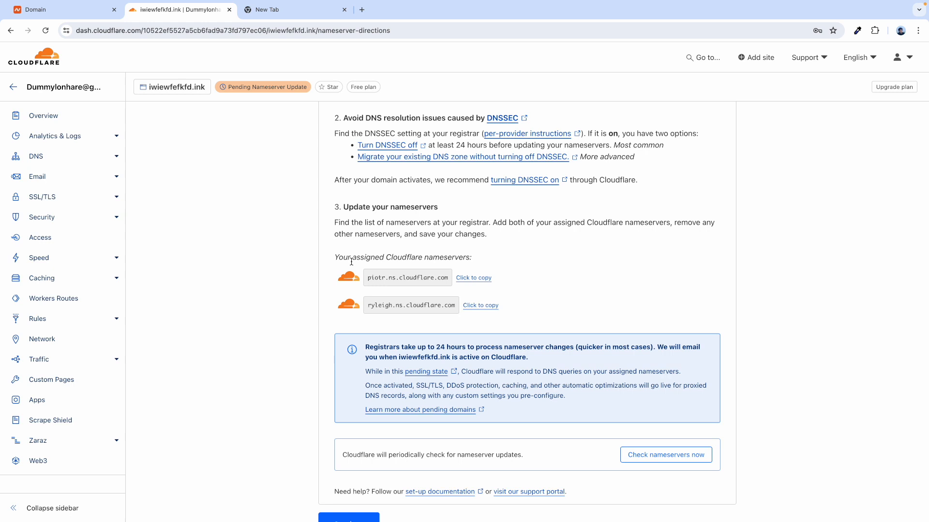
{"action": "left_click_drag", "start_coordinate": [351, 260], "coordinate": [456, 258]}
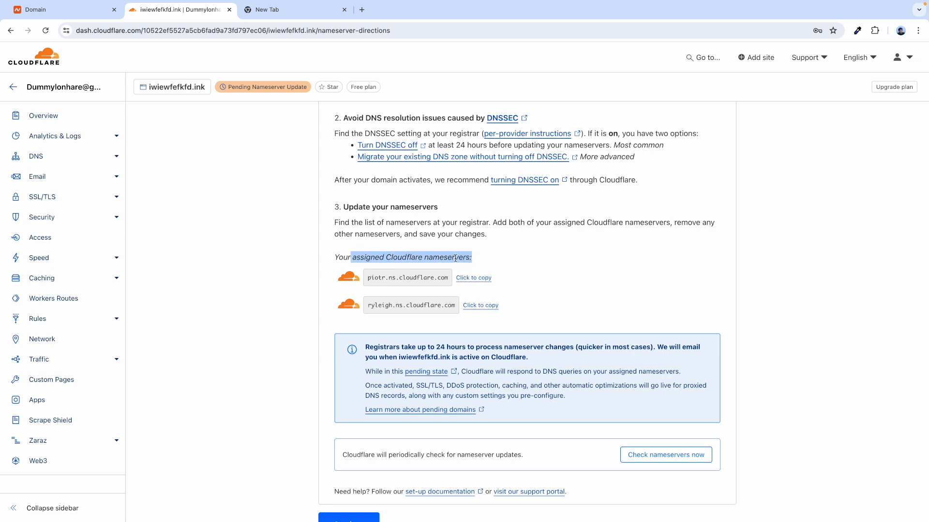
{"action": "left_click", "coordinate": [359, 262]}
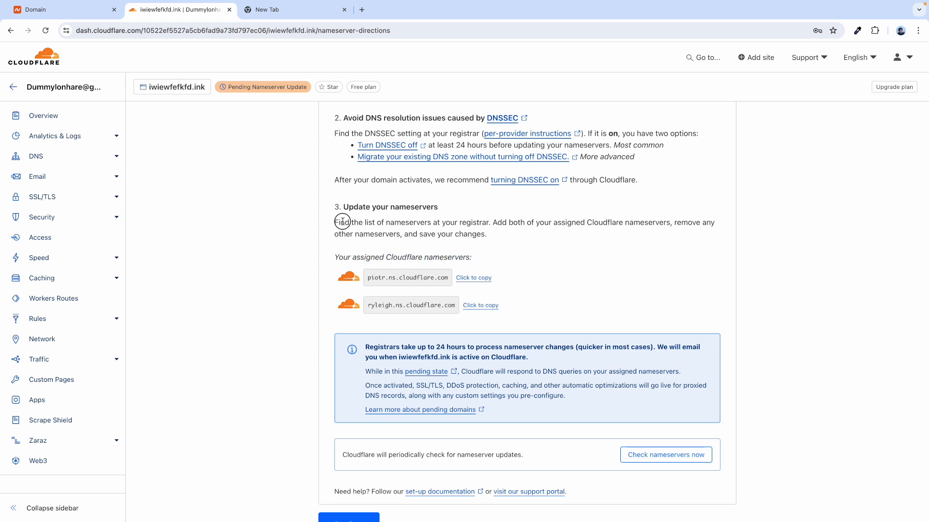
- Switch iwiewfefkfd.ink's nameserver type to Custom DNS in Namecheap
{"action": "left_click_drag", "start_coordinate": [342, 222], "coordinate": [515, 234]}
{"action": "left_click", "coordinate": [337, 230]}
{"action": "left_click", "coordinate": [89, 17]}
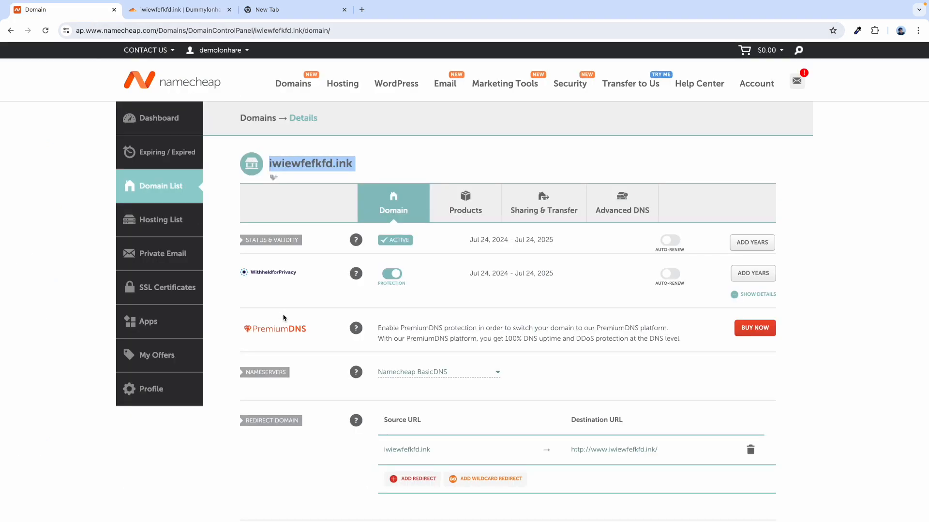
{"action": "scroll", "coordinate": [293, 323], "scroll_direction": "down", "scroll_amount": 2}
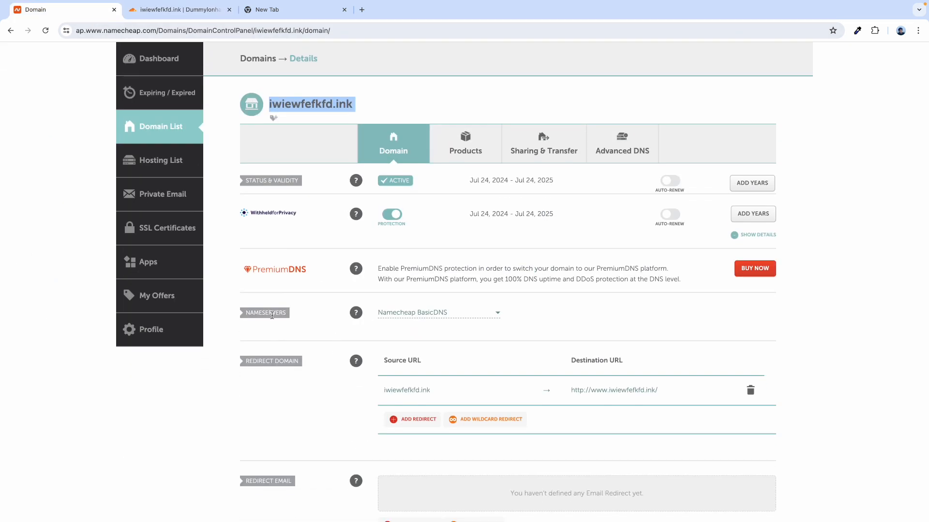
{"action": "left_click", "coordinate": [418, 313]}
{"action": "left_click", "coordinate": [409, 360]}
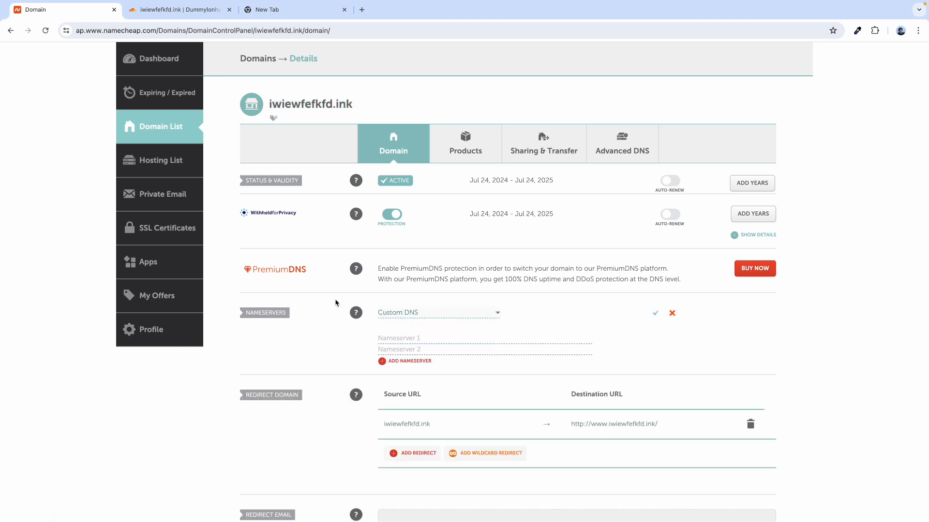
- Copy piotr.ns.cloudflare.com and ryleigh.ns.cloudflare.com from Cloudflare into Nameservers 1 and 2
{"action": "left_click", "coordinate": [178, 10]}
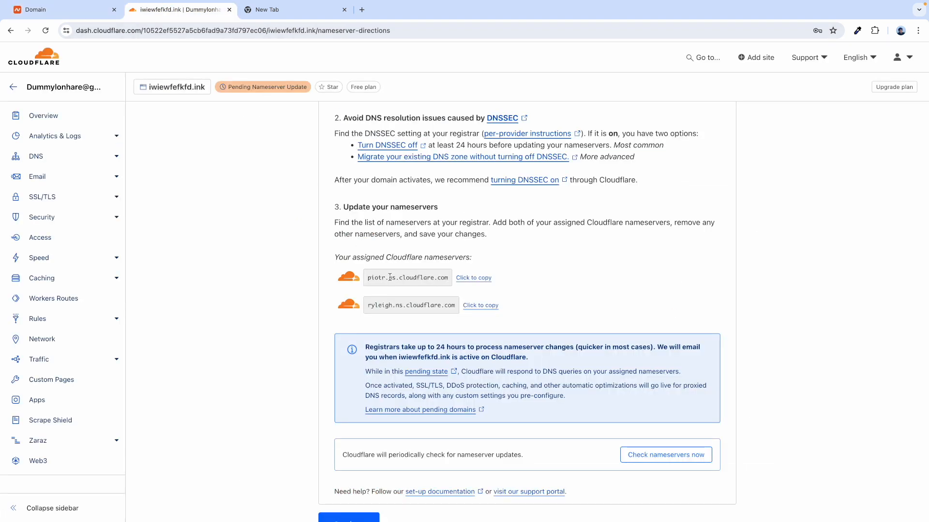
{"action": "left_click", "coordinate": [474, 279]}
{"action": "left_click", "coordinate": [73, 11]}
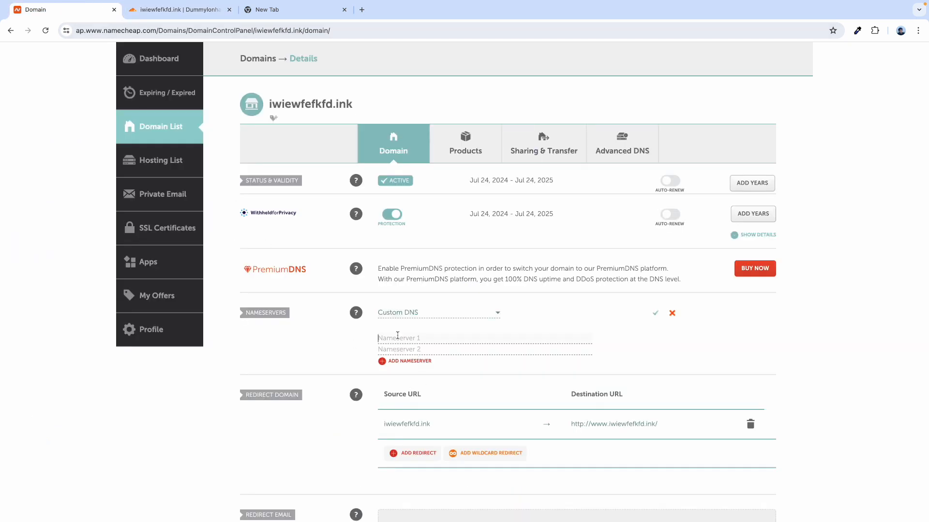
{"action": "left_click", "coordinate": [398, 338]}
{"action": "key", "text": "ctrl+v"}
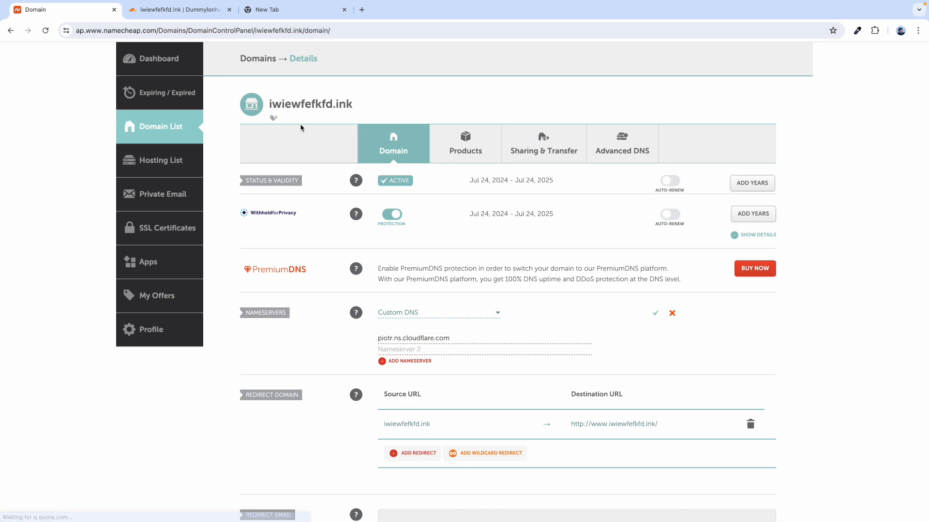
{"action": "left_click", "coordinate": [198, 9]}
{"action": "left_click", "coordinate": [486, 307]}
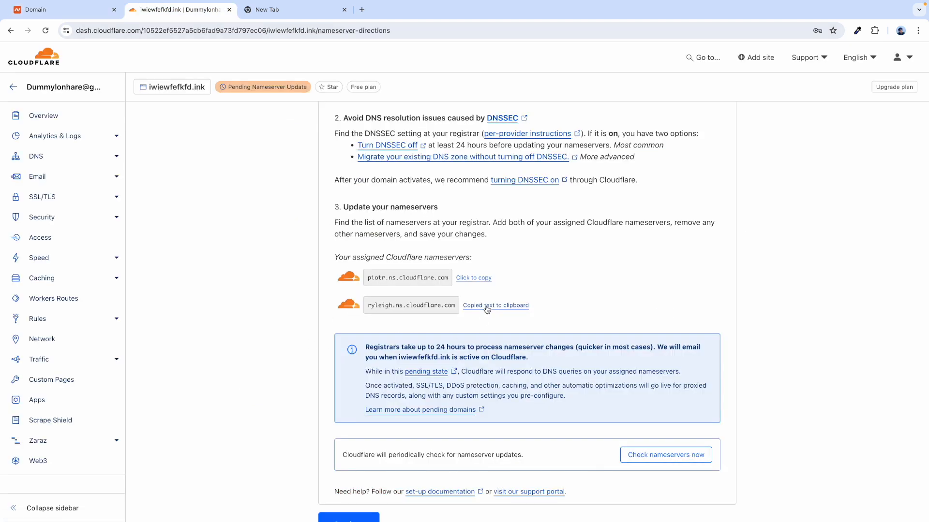
{"action": "left_click", "coordinate": [73, 10]}
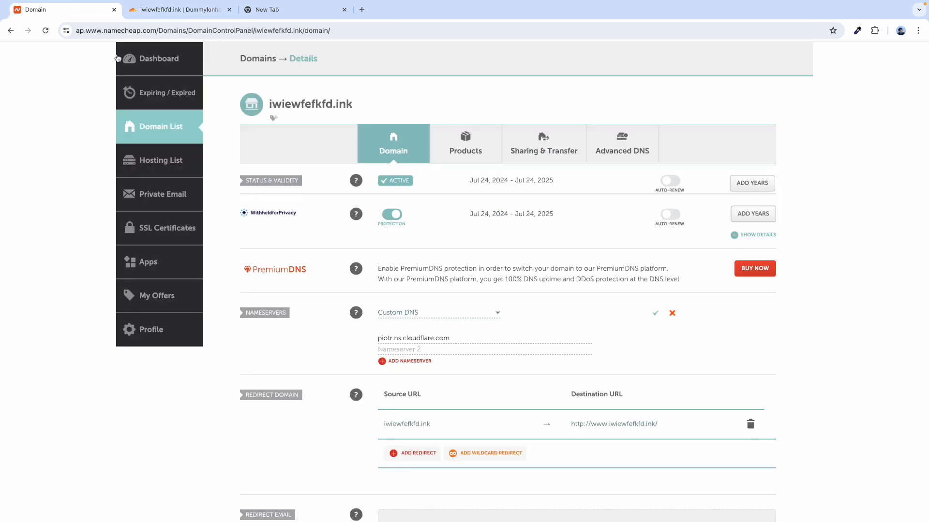
{"action": "key", "text": "ctrl+v"}
- Save the two custom Cloudflare nameservers for the domain
{"action": "scroll", "coordinate": [655, 320], "scroll_direction": "up", "scroll_amount": 5}
{"action": "scroll", "coordinate": [650, 306], "scroll_direction": "down", "scroll_amount": 5}
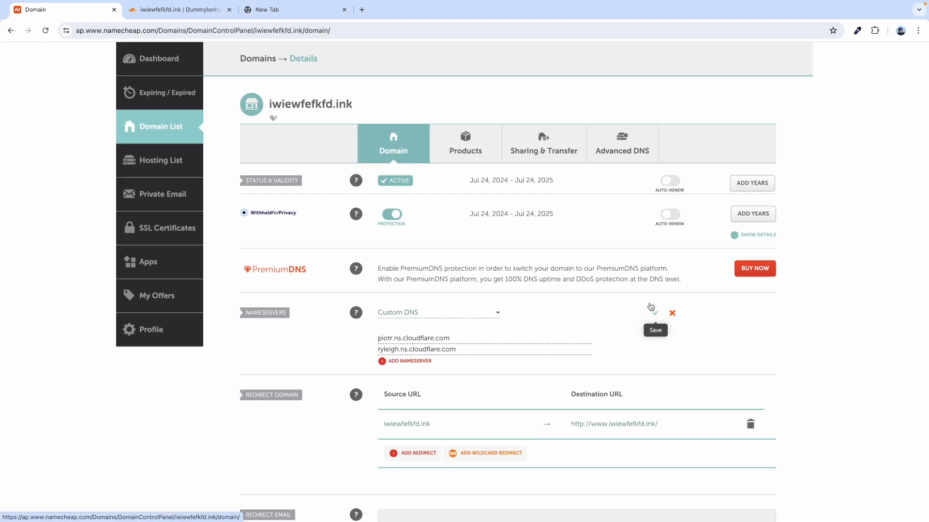
{"action": "left_click", "coordinate": [653, 309]}
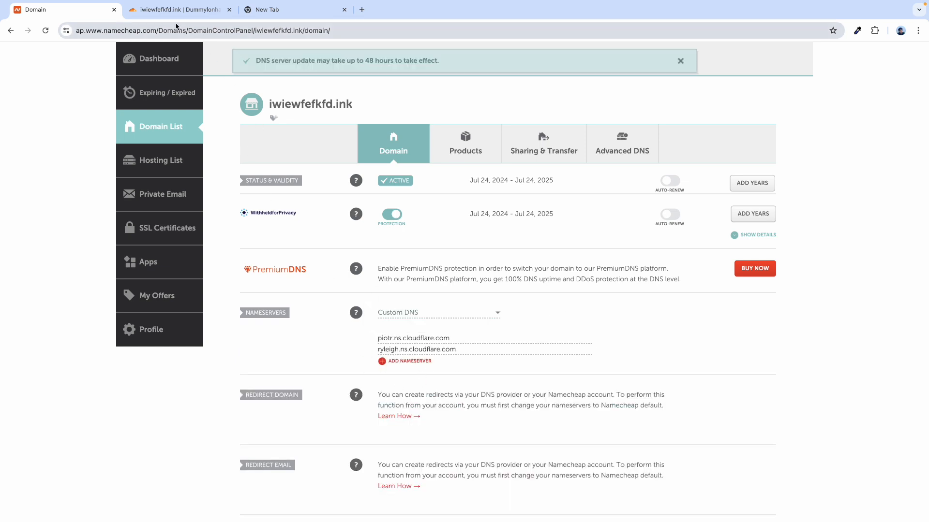
{"action": "key", "text": "ctrl+Tab"}
- Request an immediate nameserver check and continue to the Quick Start Guide
{"action": "scroll", "coordinate": [280, 375], "scroll_direction": "down", "scroll_amount": 2}
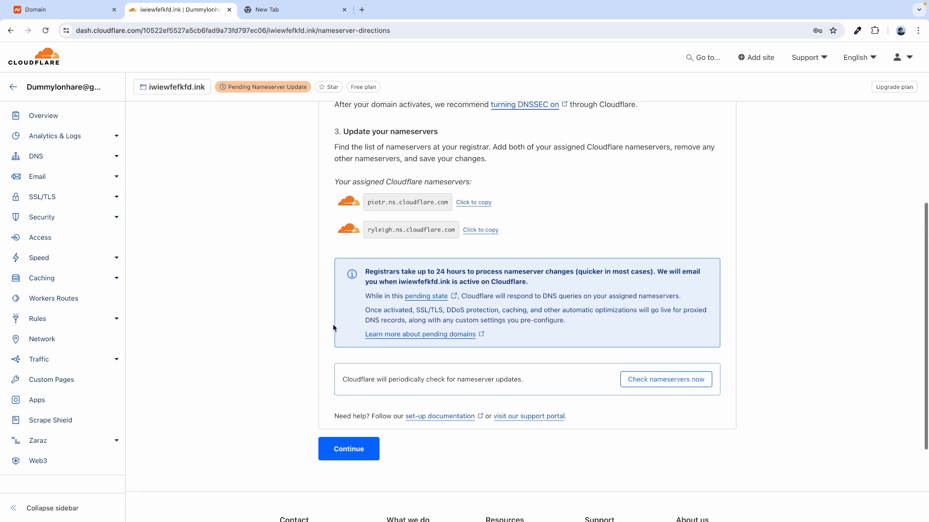
{"action": "scroll", "coordinate": [362, 367], "scroll_direction": "down", "scroll_amount": 2}
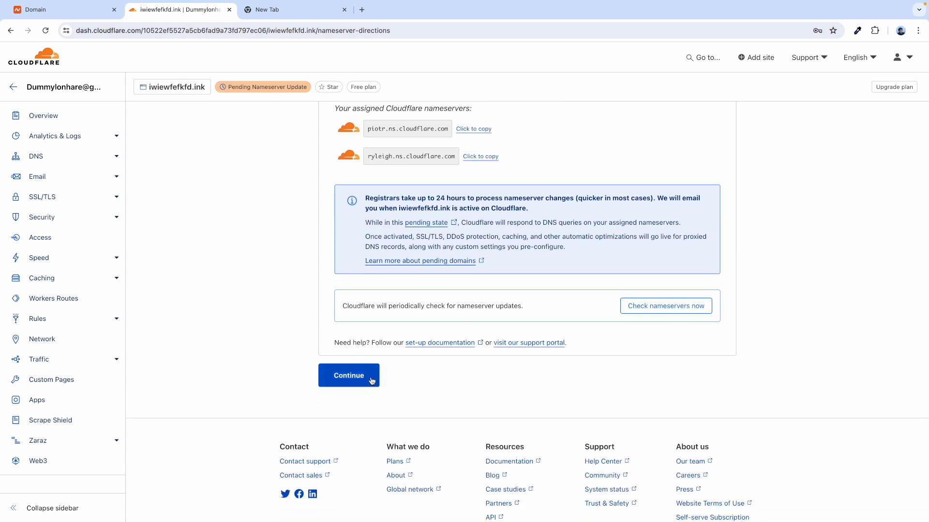
{"action": "left_click", "coordinate": [660, 313]}
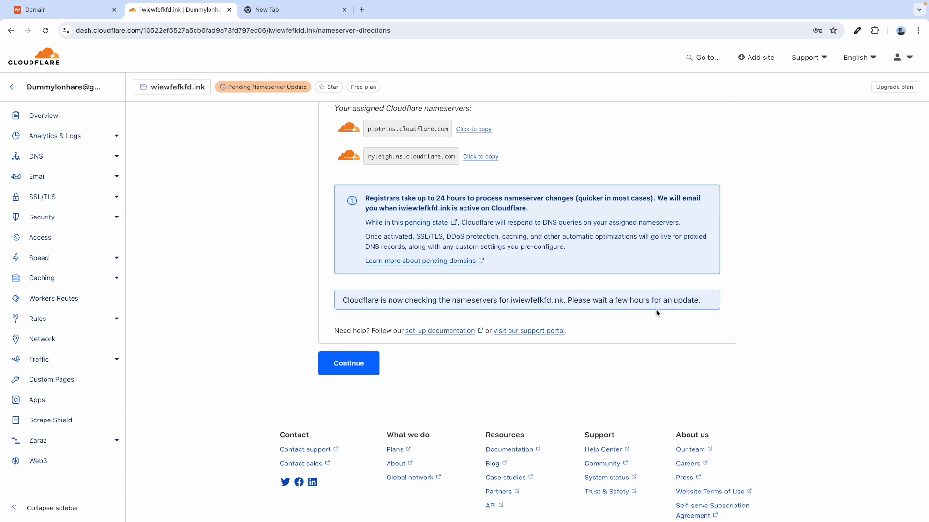
{"action": "left_click", "coordinate": [348, 365]}
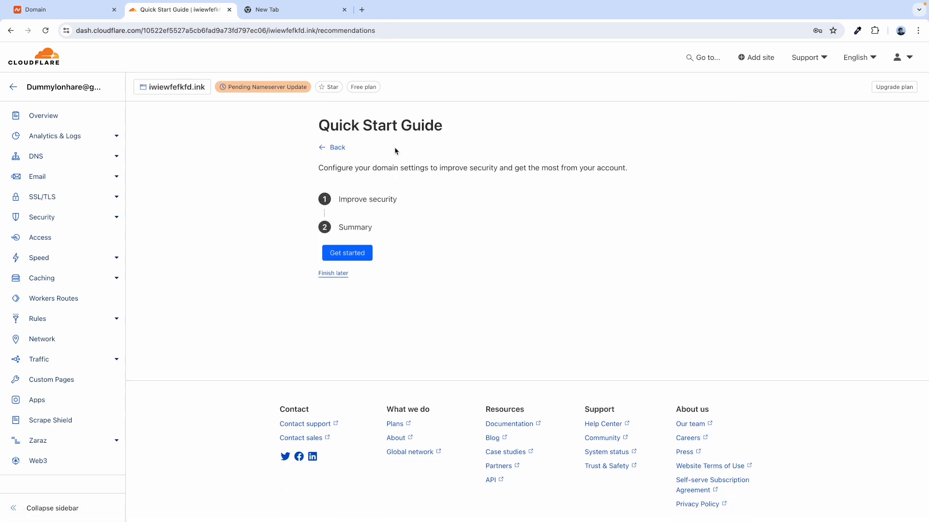
- Keep Automatic HTTPS Rewrites on, enable Always Use HTTPS, and save to reach the Summary
{"action": "left_click", "coordinate": [347, 253]}
{"action": "scroll", "coordinate": [396, 241], "scroll_direction": "down", "scroll_amount": 1}
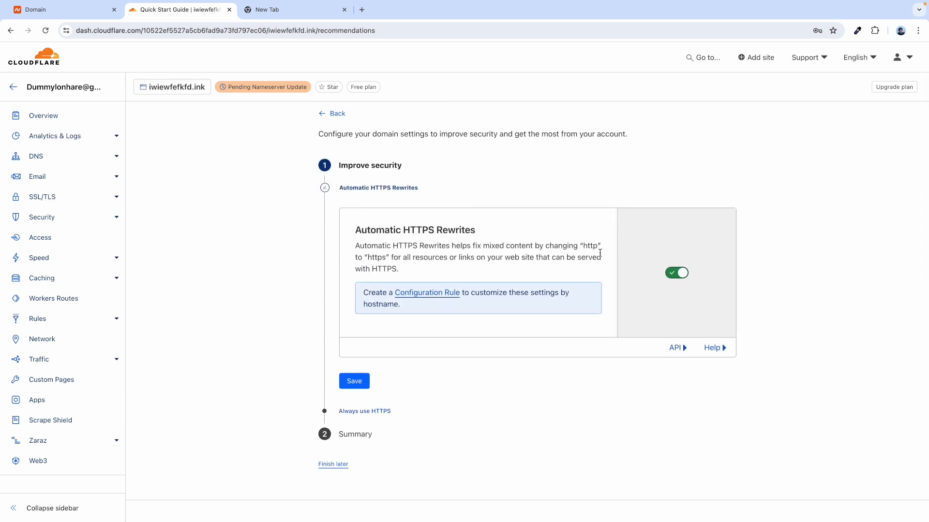
{"action": "left_click", "coordinate": [355, 382]}
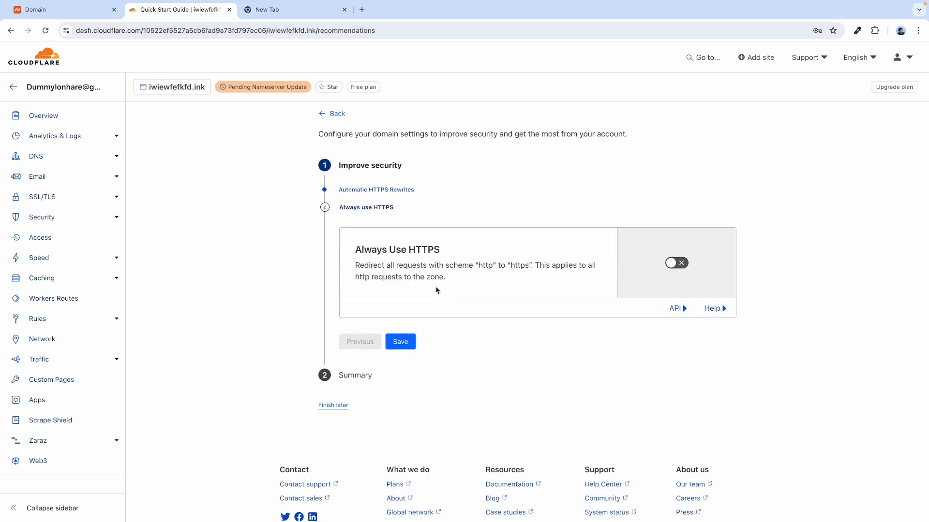
{"action": "left_click", "coordinate": [675, 267]}
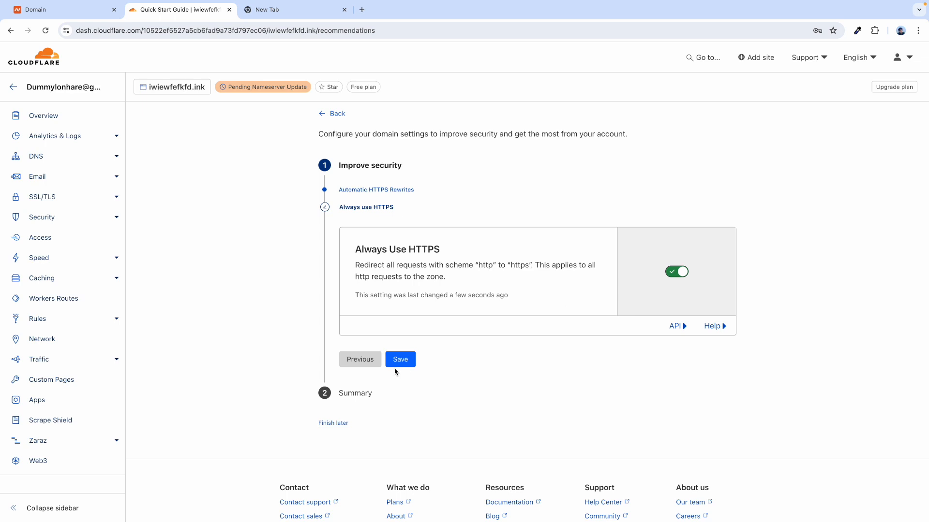
{"action": "left_click", "coordinate": [404, 363]}
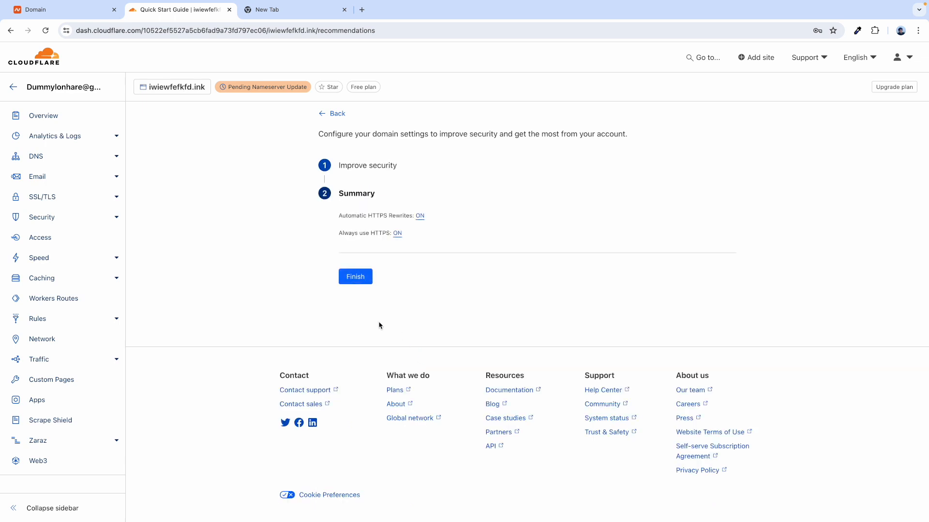
- Finish the guide and click Check nameservers now on the iwiewfefkfd.ink Overview
{"action": "left_click", "coordinate": [357, 284]}
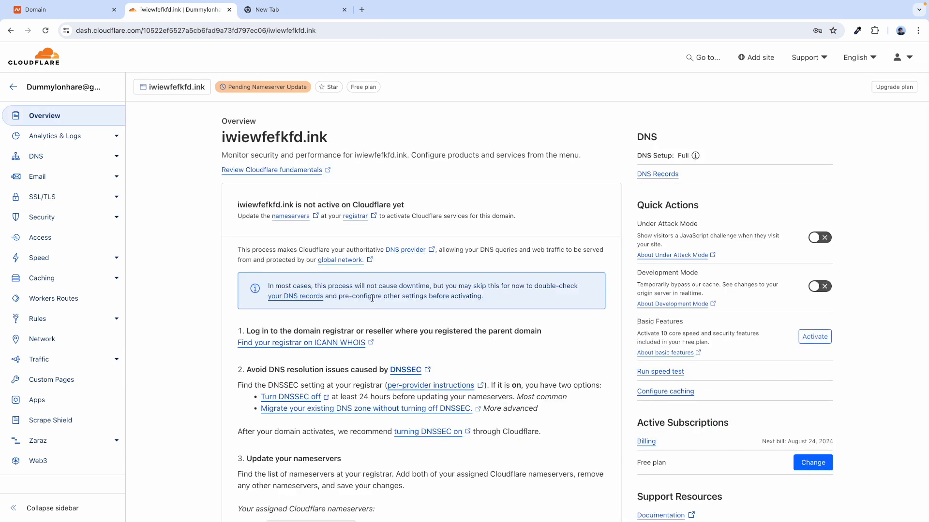
{"action": "scroll", "coordinate": [632, 336], "scroll_direction": "down", "scroll_amount": 1}
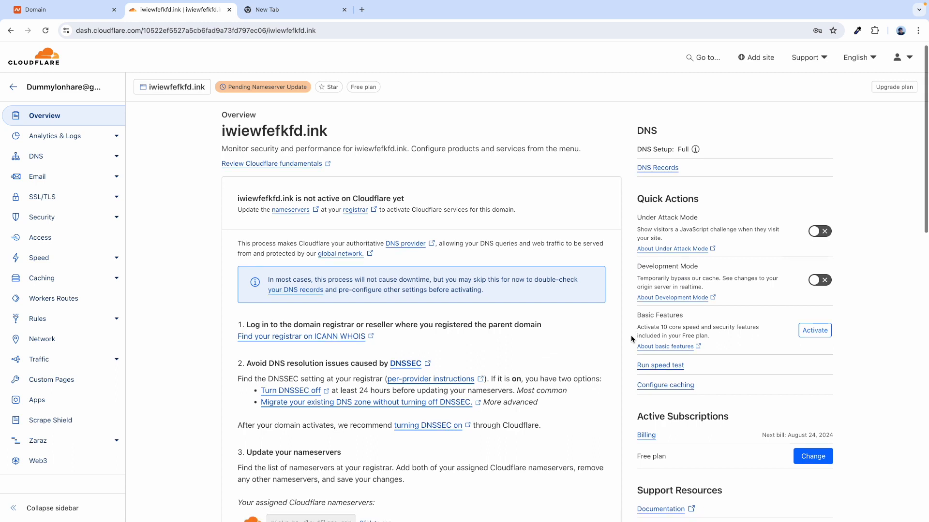
{"action": "scroll", "coordinate": [632, 339], "scroll_direction": "down", "scroll_amount": 2}
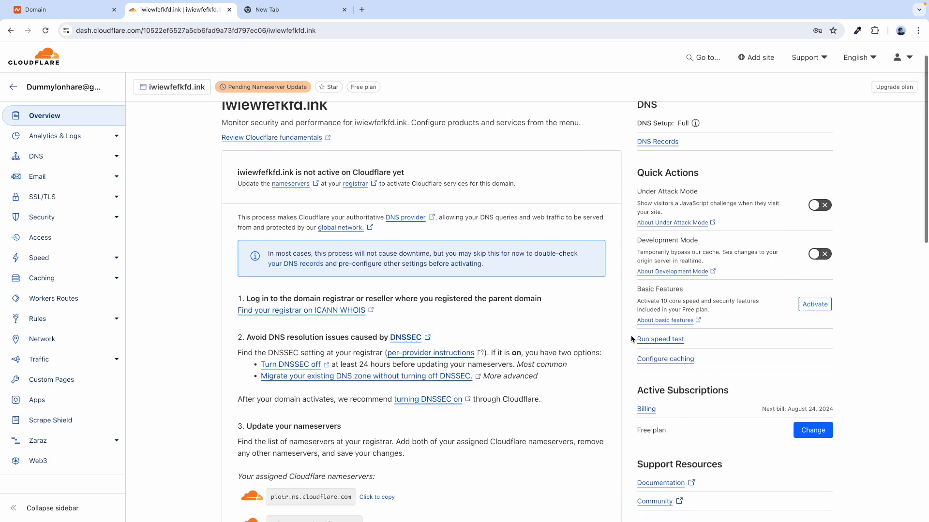
{"action": "scroll", "coordinate": [631, 339], "scroll_direction": "down", "scroll_amount": 5}
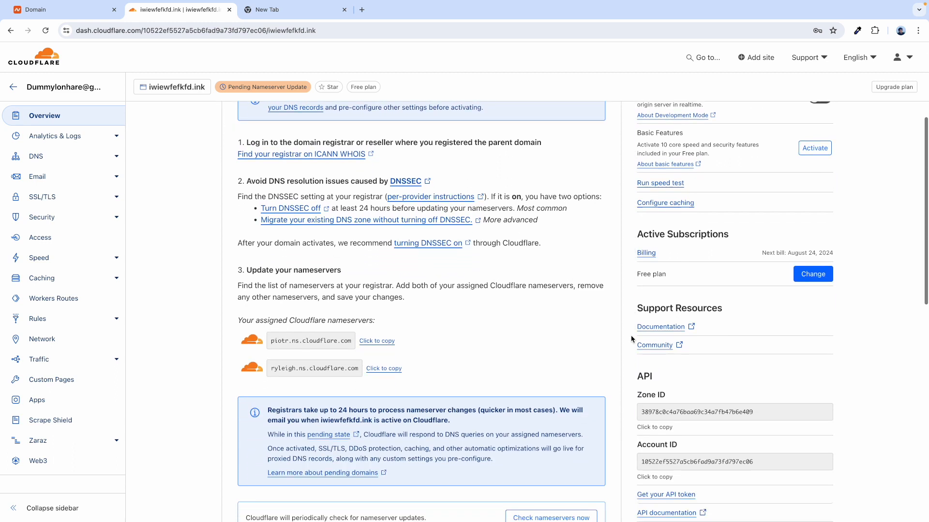
{"action": "scroll", "coordinate": [631, 338], "scroll_direction": "down", "scroll_amount": 3}
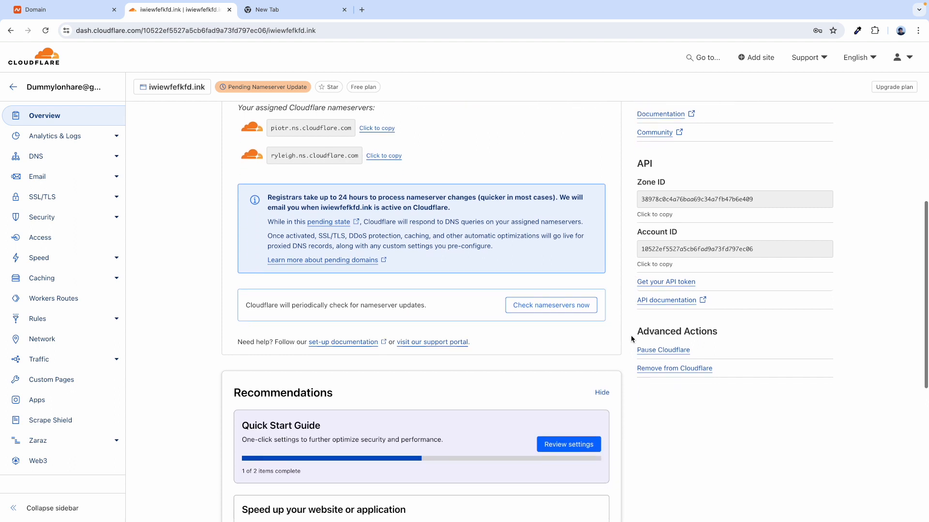
{"action": "scroll", "coordinate": [631, 339], "scroll_direction": "down", "scroll_amount": 1}
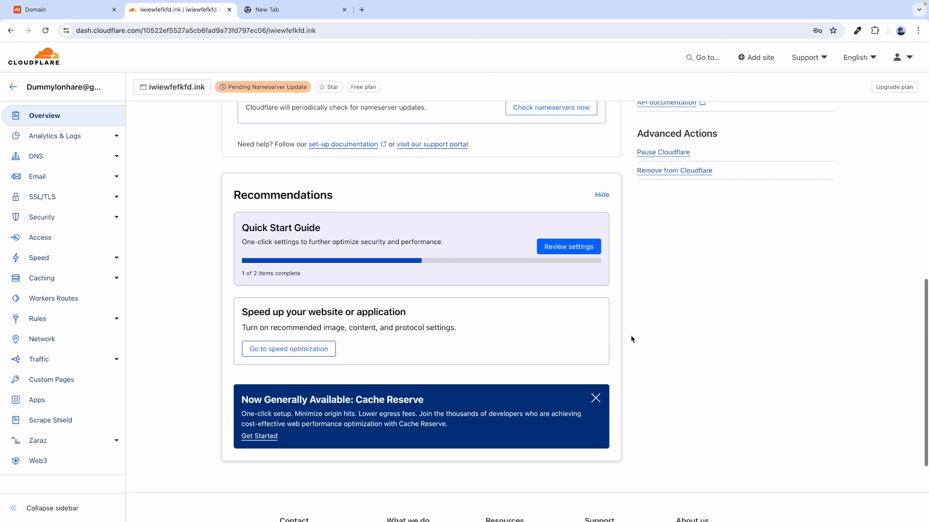
{"action": "scroll", "coordinate": [630, 339], "scroll_direction": "up", "scroll_amount": 5}
{"action": "scroll", "coordinate": [631, 335], "scroll_direction": "up", "scroll_amount": 1}
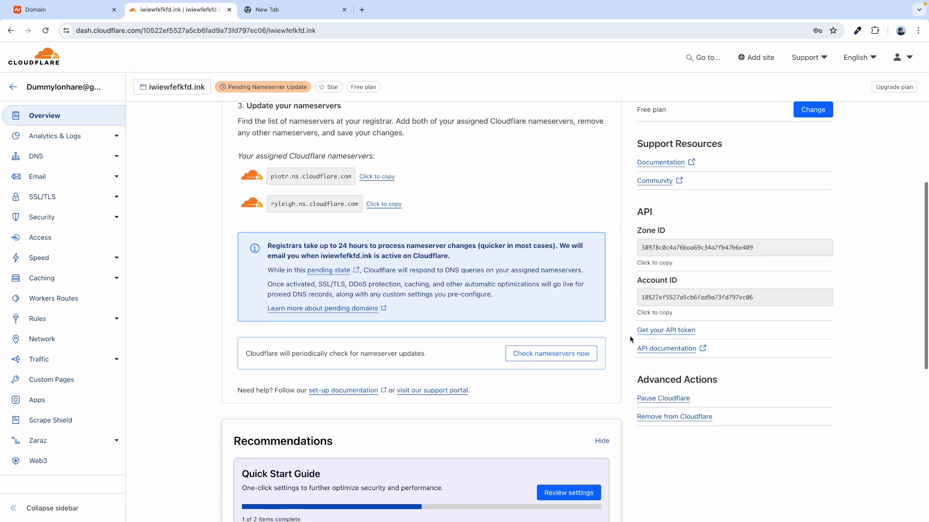
{"action": "left_click", "coordinate": [542, 359]}
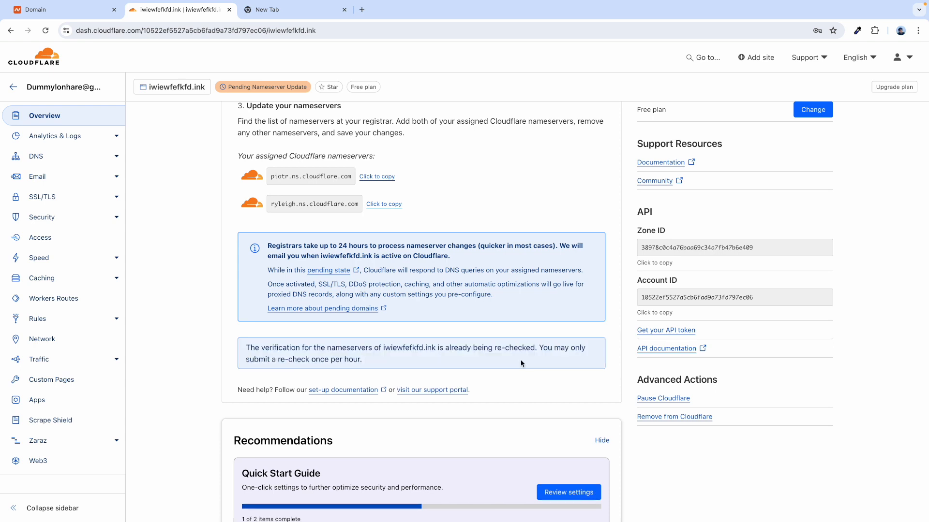
- Scroll the Overview to confirm it is still Pending Nameserver Update, guide 1 of 2 complete
{"action": "scroll", "coordinate": [575, 348], "scroll_direction": "up", "scroll_amount": 7}
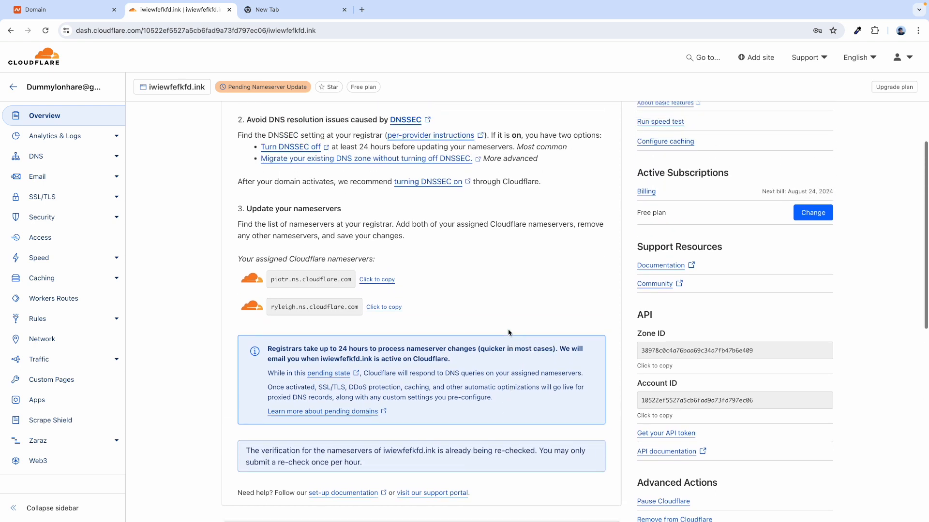
{"action": "mouse_move", "coordinate": [267, 90]}
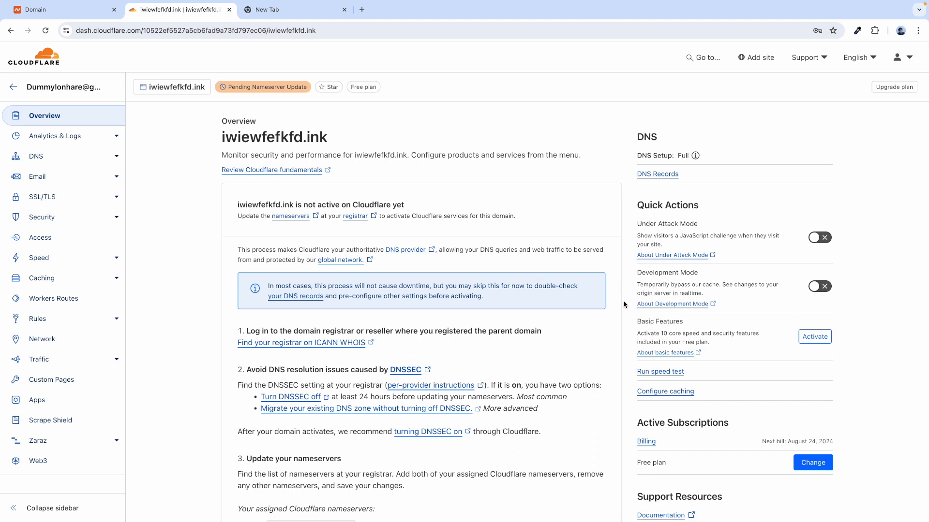
{"action": "scroll", "coordinate": [624, 305], "scroll_direction": "down", "scroll_amount": 4}
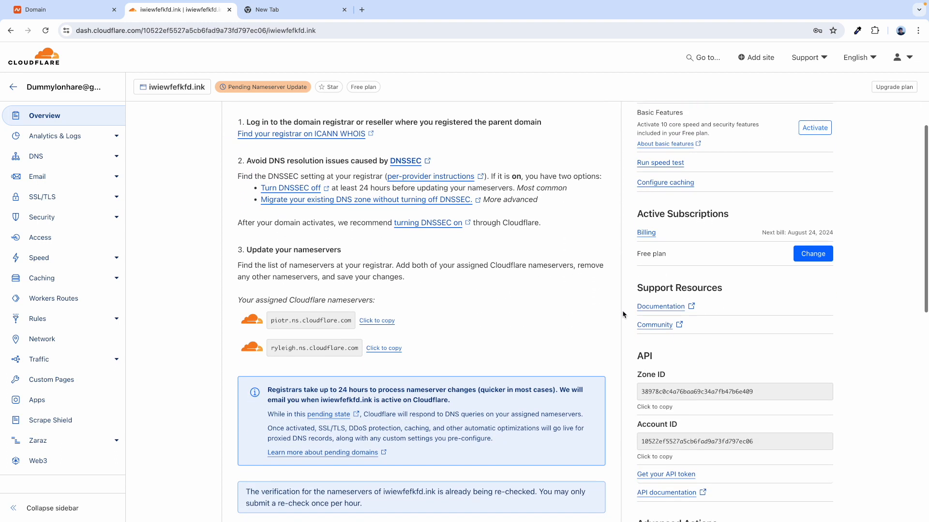
{"action": "scroll", "coordinate": [623, 314], "scroll_direction": "down", "scroll_amount": 4}
{"action": "scroll", "coordinate": [222, 322], "scroll_direction": "down", "scroll_amount": 2}
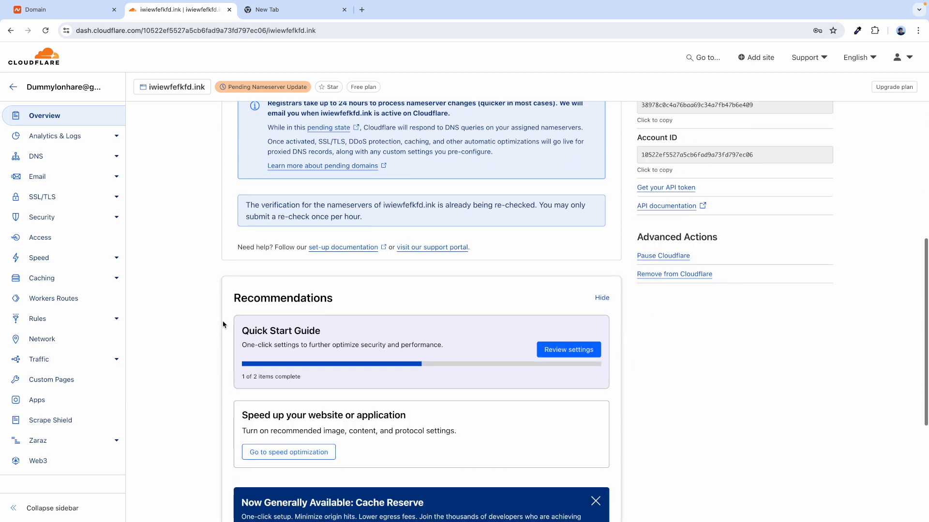
{"action": "scroll", "coordinate": [223, 321], "scroll_direction": "down", "scroll_amount": 4}
{"action": "scroll", "coordinate": [222, 320], "scroll_direction": "up", "scroll_amount": 3}
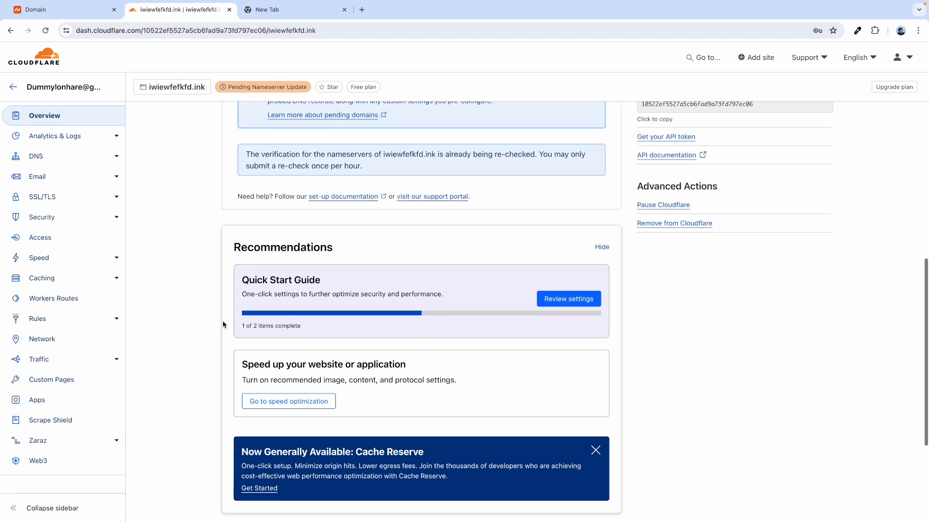
{"action": "scroll", "coordinate": [222, 321], "scroll_direction": "up", "scroll_amount": 9}
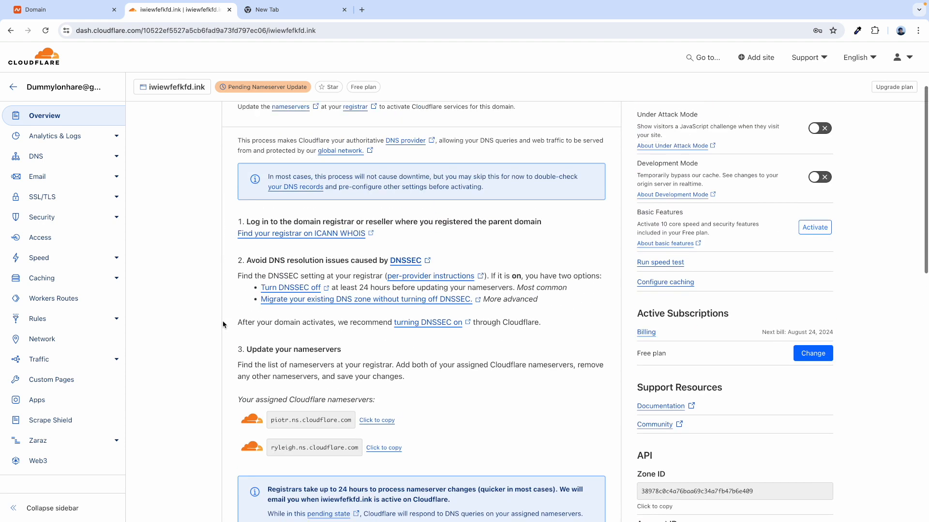
{"action": "scroll", "coordinate": [222, 321], "scroll_direction": "up", "scroll_amount": 2}
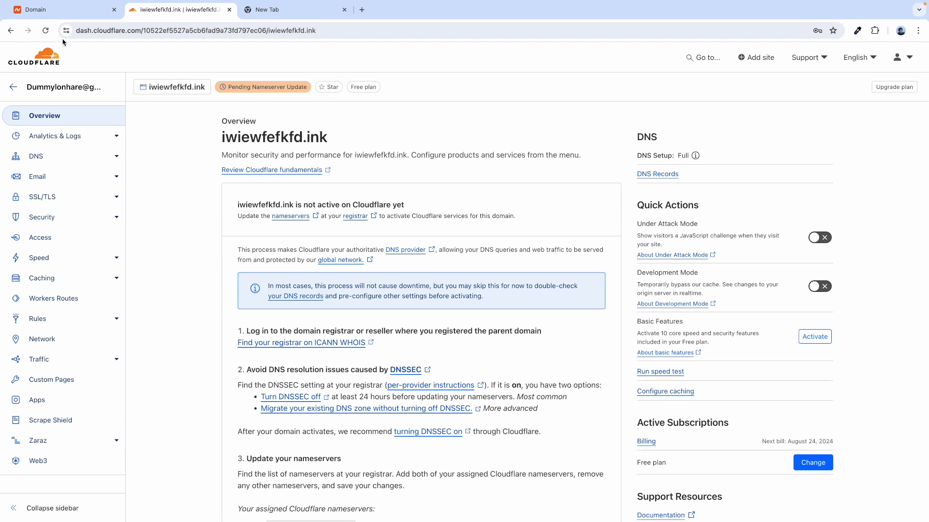
- Reload the Overview and request another nameserver check, limited to one re-check per hour
{"action": "left_click", "coordinate": [45, 30]}
{"action": "scroll", "coordinate": [628, 312], "scroll_direction": "down", "scroll_amount": 2}
{"action": "scroll", "coordinate": [628, 313], "scroll_direction": "down", "scroll_amount": 6}
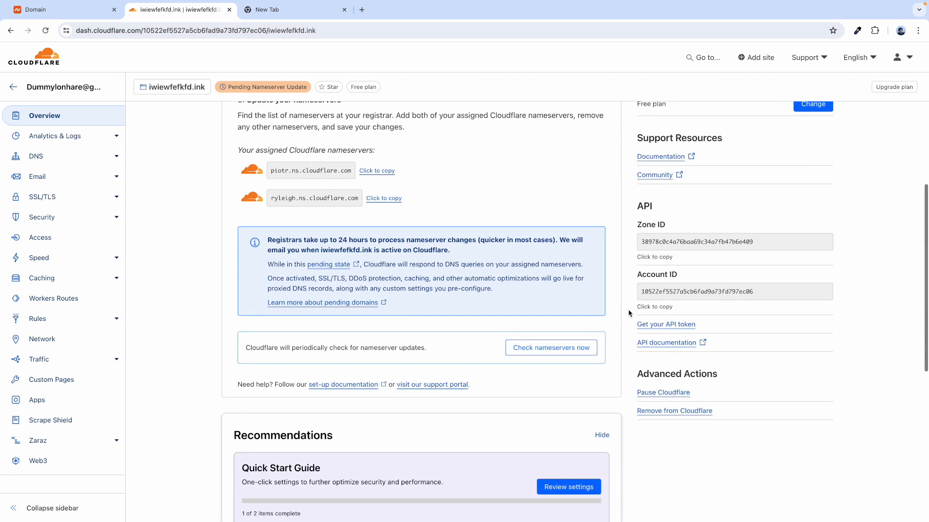
{"action": "left_click", "coordinate": [557, 352]}
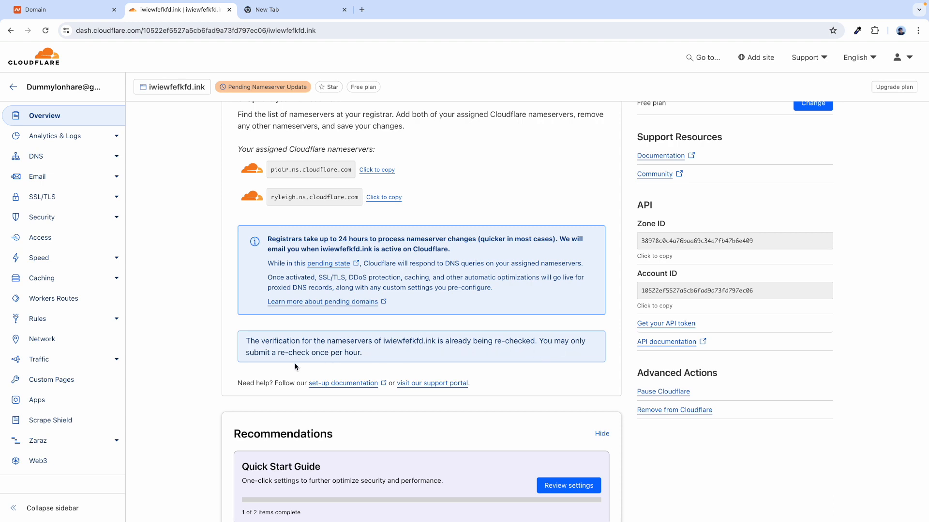
{"action": "scroll", "coordinate": [443, 355], "scroll_direction": "down", "scroll_amount": 8}
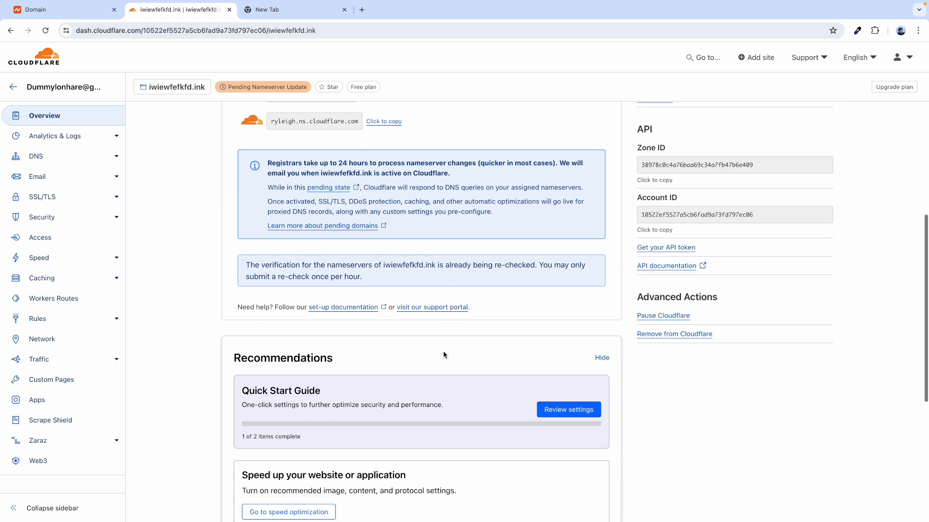
{"action": "scroll", "coordinate": [440, 424], "scroll_direction": "up", "scroll_amount": 10}
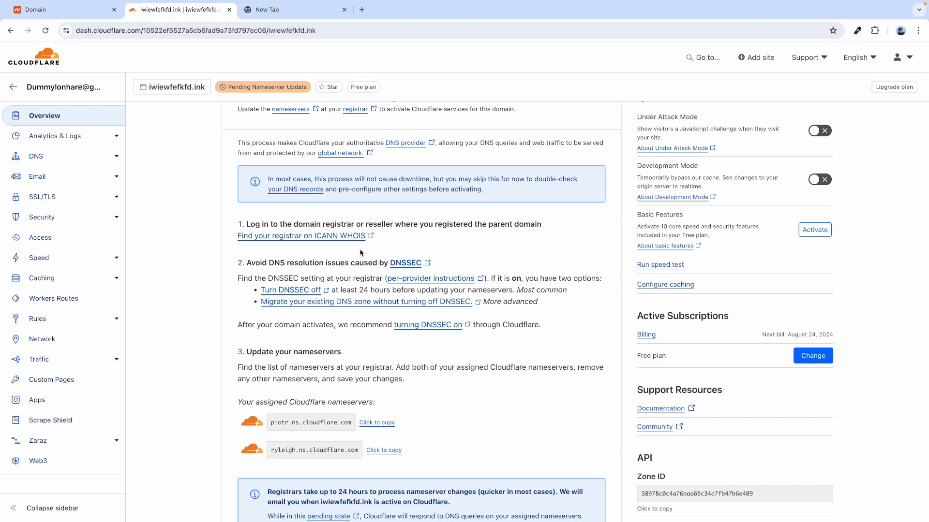
{"action": "scroll", "coordinate": [280, 234], "scroll_direction": "up", "scroll_amount": 3}
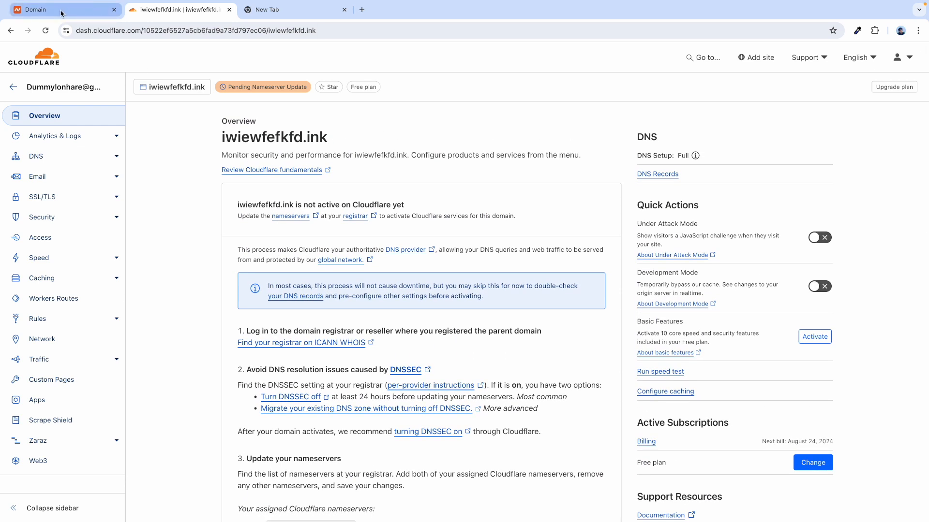
- Check Namecheap shows Custom DNS with piotr.ns.cloudflare.com and ryleigh.ns.cloudflare.com for iwiewfefkfd.ink
{"action": "left_click", "coordinate": [61, 13]}
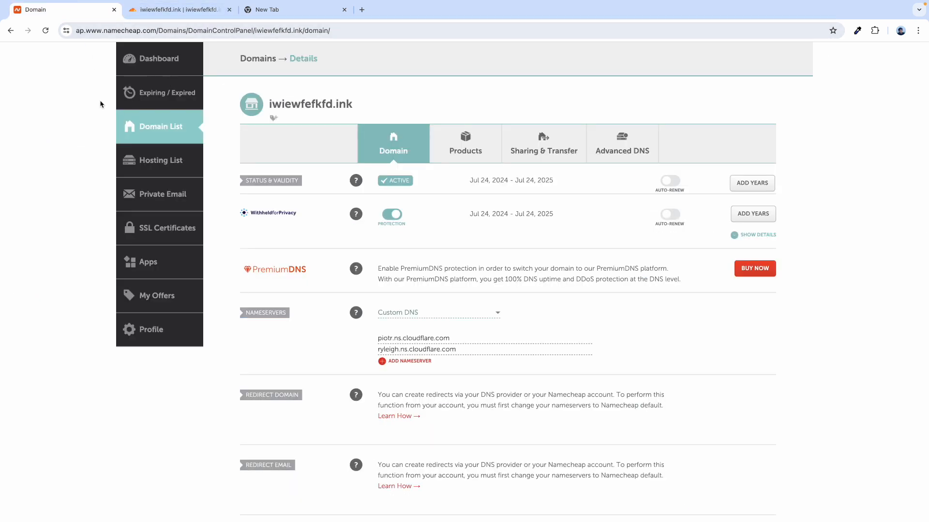
{"action": "scroll", "coordinate": [101, 104], "scroll_direction": "up", "scroll_amount": 2}
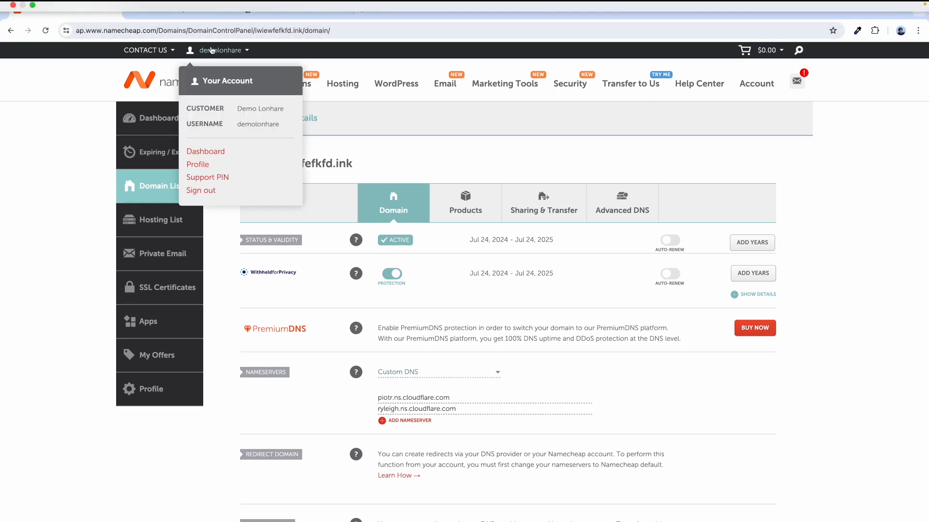
{"action": "left_click", "coordinate": [174, 10]}
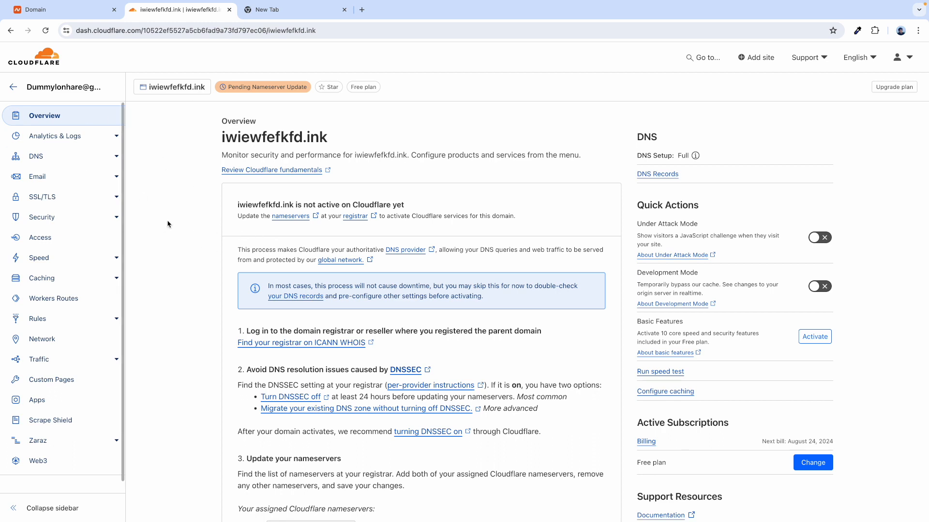
{"action": "left_click", "coordinate": [69, 13]}
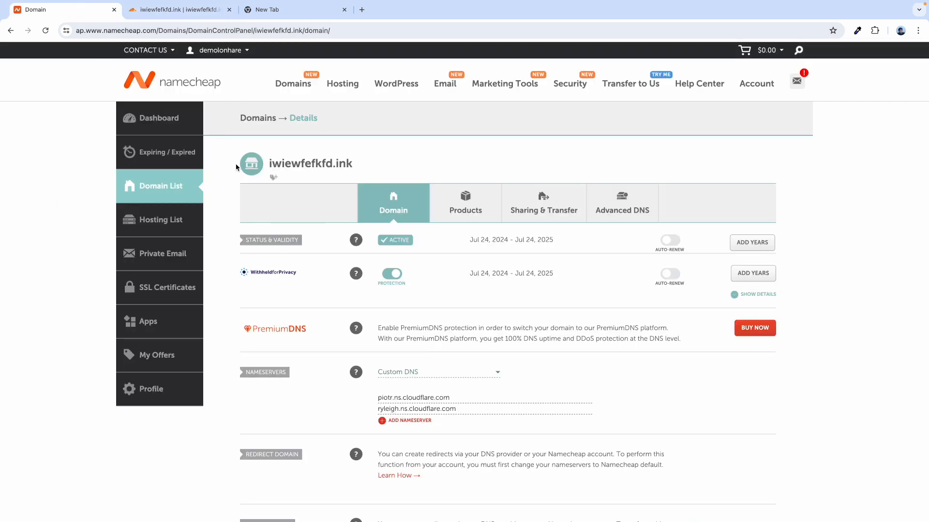
- Switch back to Cloudflare's iwiewfefkfd.ink Overview, still marked Pending Nameserver Update, and scroll through it
{"action": "left_click", "coordinate": [169, 11]}
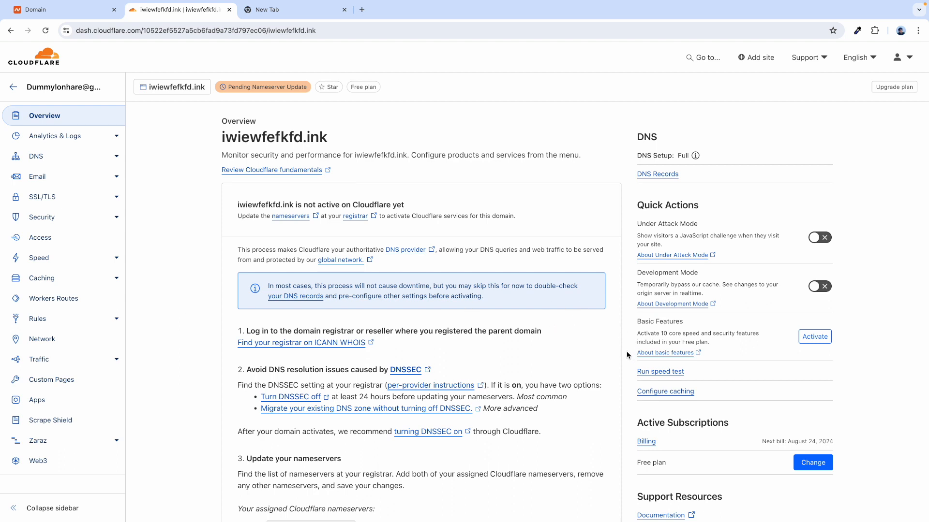
{"action": "scroll", "coordinate": [627, 354], "scroll_direction": "down", "scroll_amount": 3}
{"action": "scroll", "coordinate": [626, 356], "scroll_direction": "down", "scroll_amount": 5}
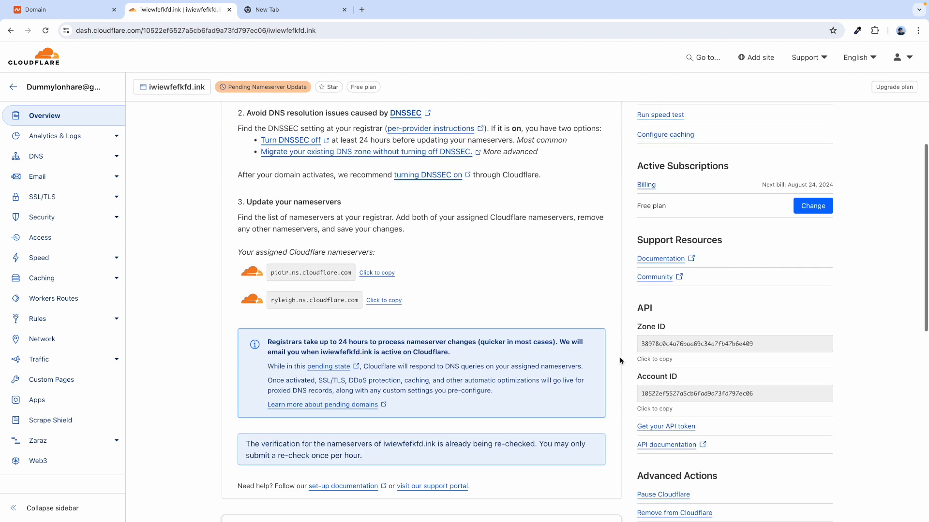
{"action": "scroll", "coordinate": [631, 428], "scroll_direction": "down", "scroll_amount": 5}
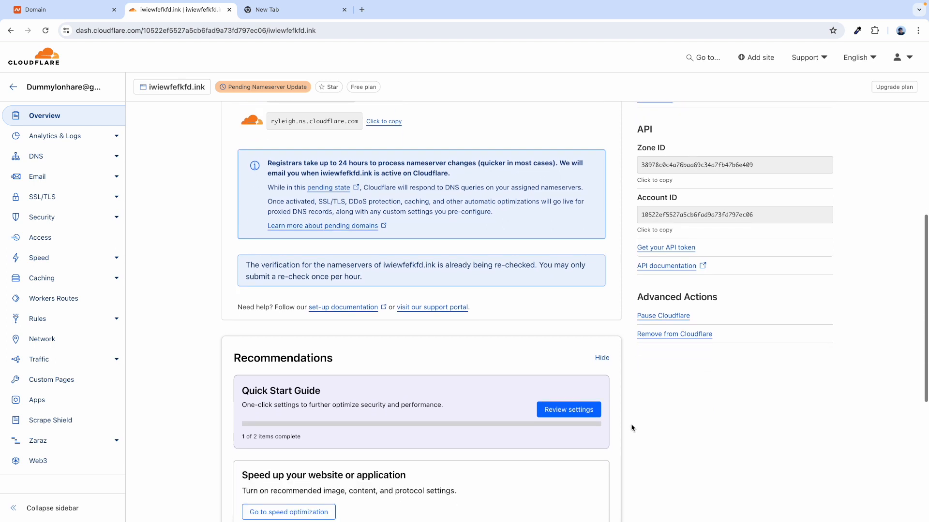
{"action": "scroll", "coordinate": [473, 311], "scroll_direction": "up", "scroll_amount": 7}
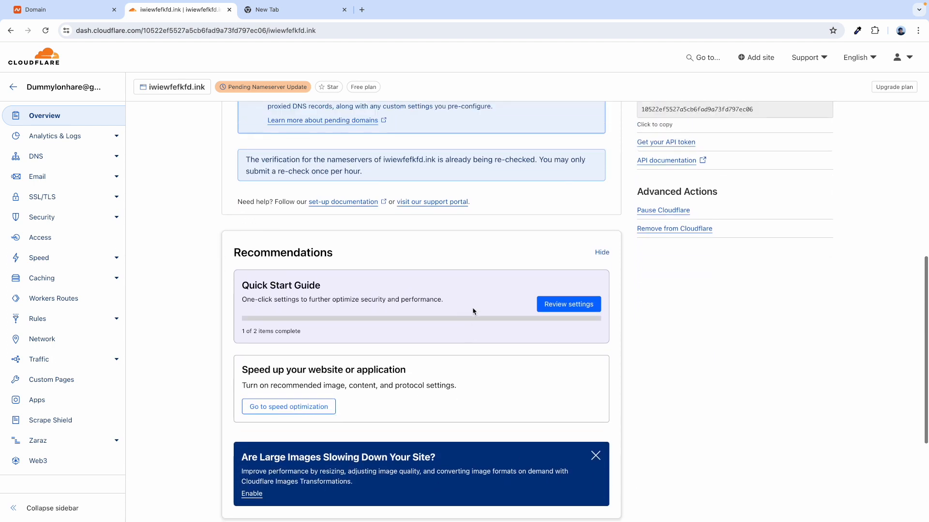
{"action": "scroll", "coordinate": [346, 250], "scroll_direction": "up", "scroll_amount": 6}
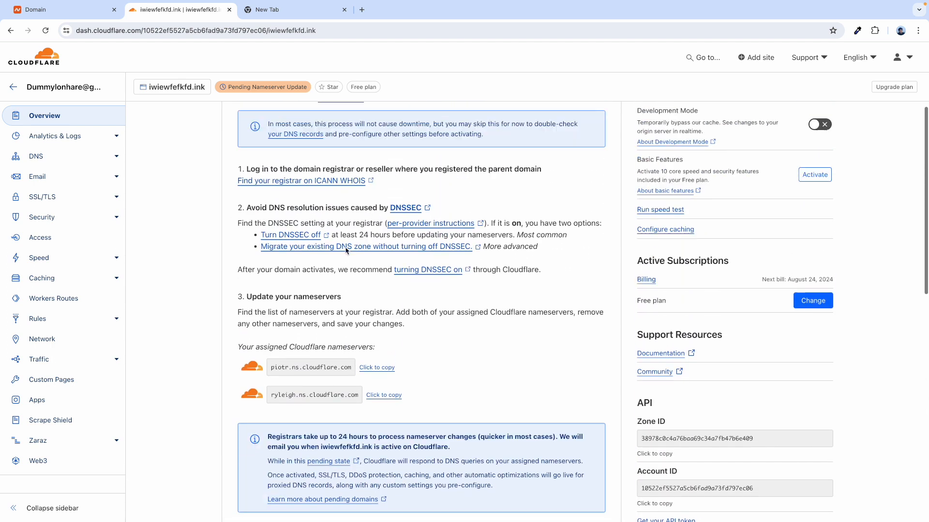
- Review the iwiewfefkfd.ink DNS records, then return to the Overview now showing the domain Active
{"action": "left_click", "coordinate": [99, 160]}
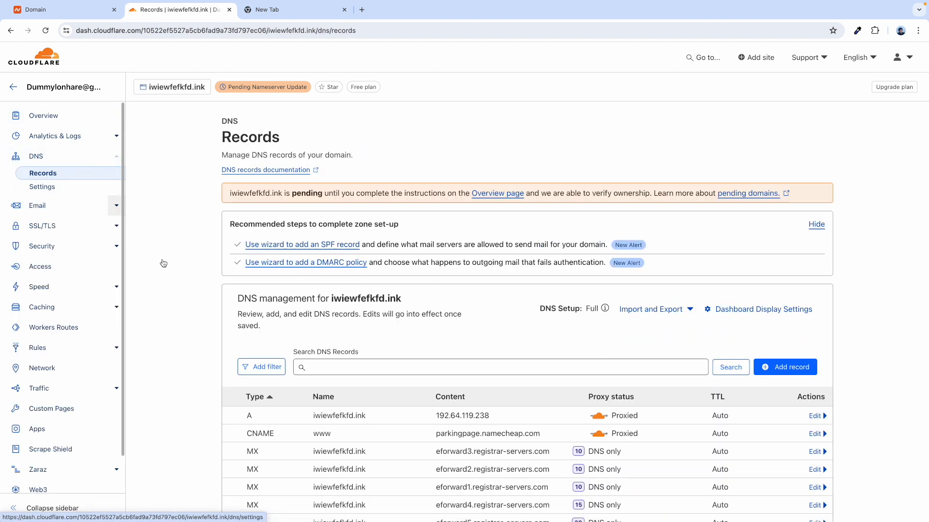
{"action": "scroll", "coordinate": [194, 307], "scroll_direction": "down", "scroll_amount": 2}
{"action": "scroll", "coordinate": [245, 266], "scroll_direction": "up", "scroll_amount": 2}
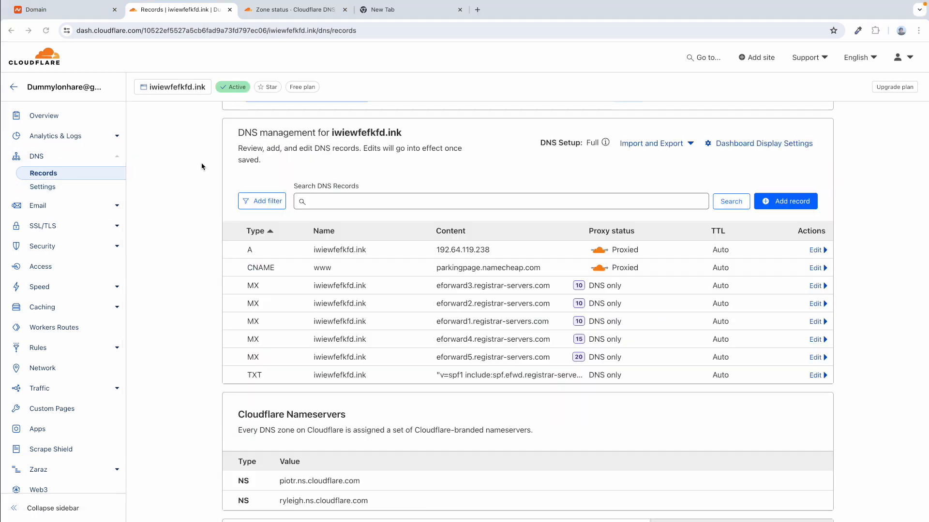
{"action": "mouse_move", "coordinate": [233, 90]}
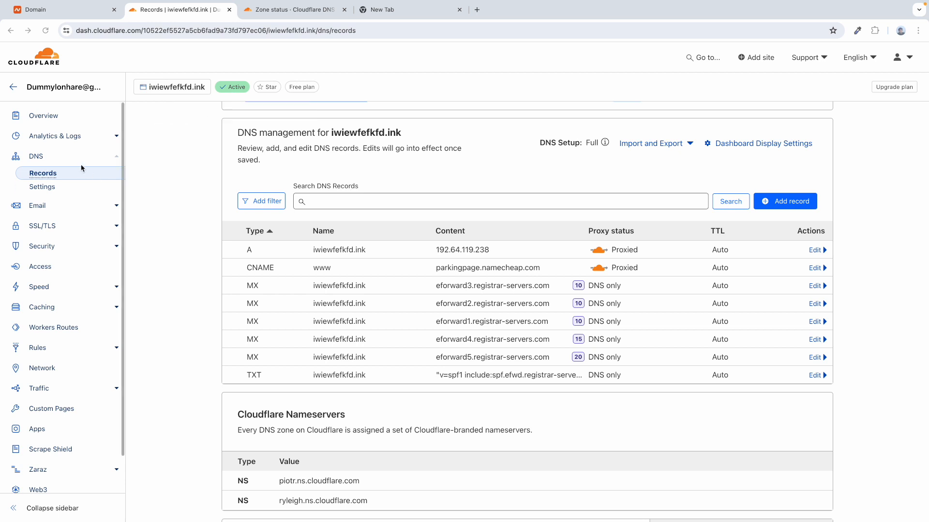
{"action": "left_click", "coordinate": [78, 116]}
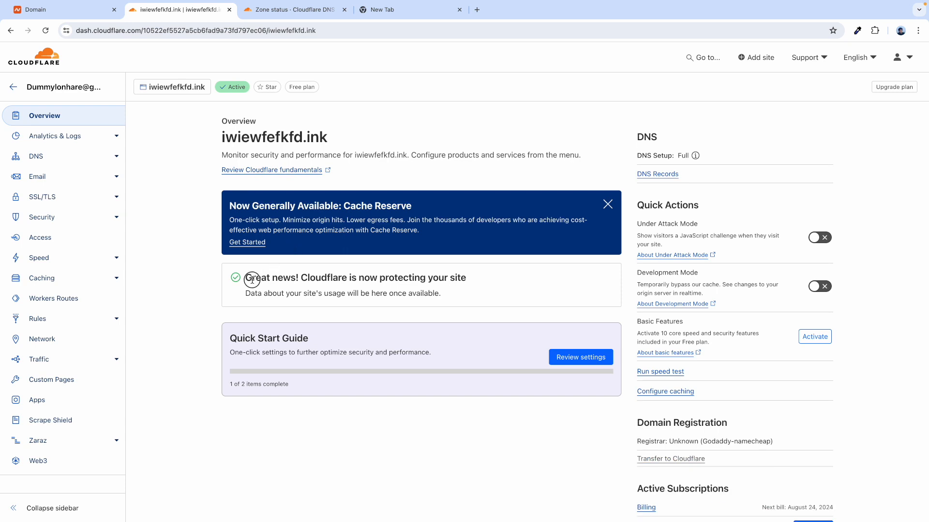
{"action": "left_click_drag", "start_coordinate": [252, 280], "coordinate": [438, 278]}
{"action": "left_click", "coordinate": [167, 318]}
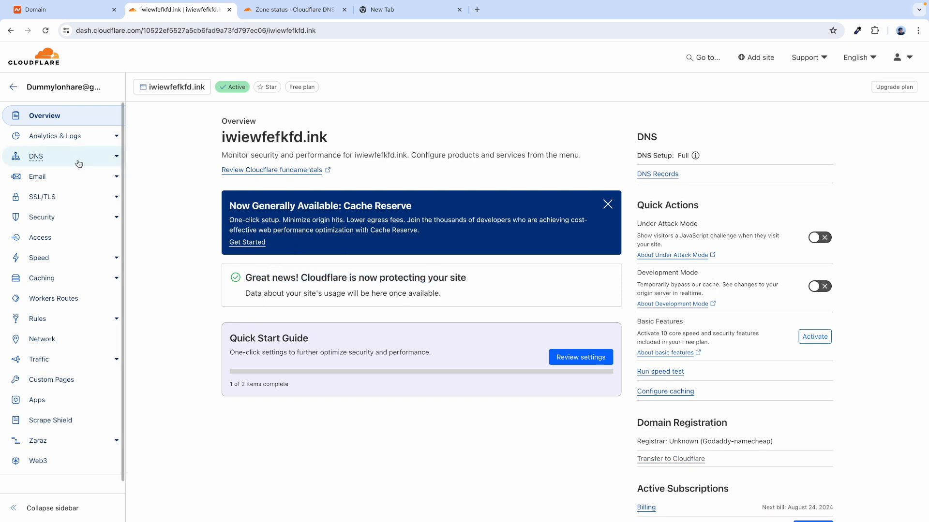
{"action": "left_click", "coordinate": [96, 160]}
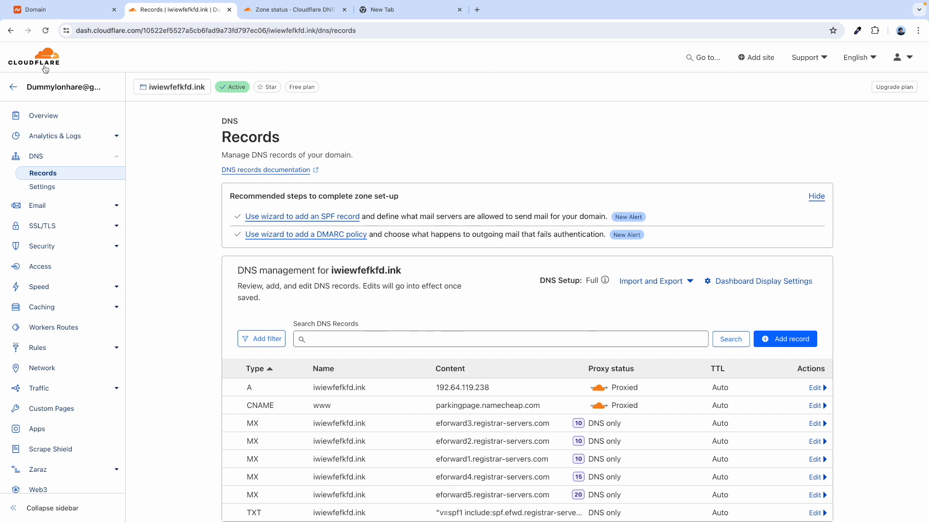
{"action": "scroll", "coordinate": [271, 332], "scroll_direction": "down", "scroll_amount": 2}
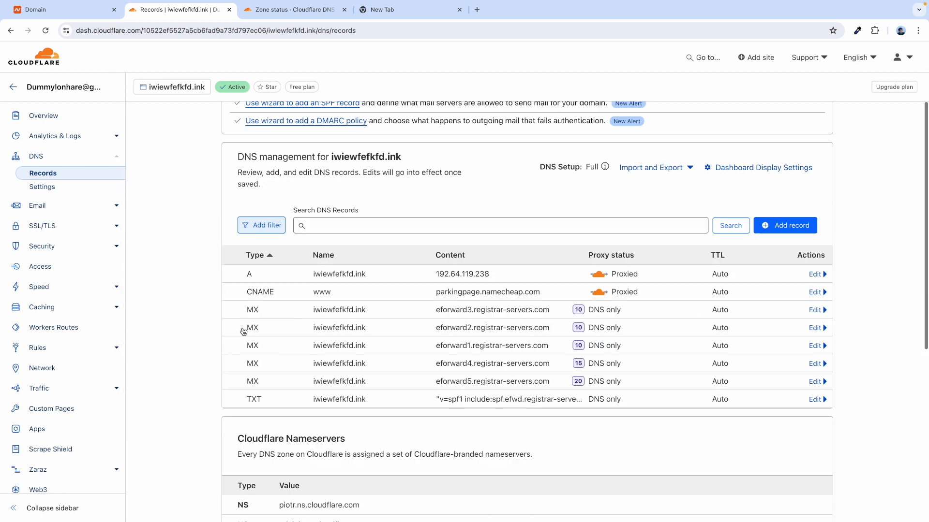
{"action": "scroll", "coordinate": [244, 334], "scroll_direction": "up", "scroll_amount": 2}
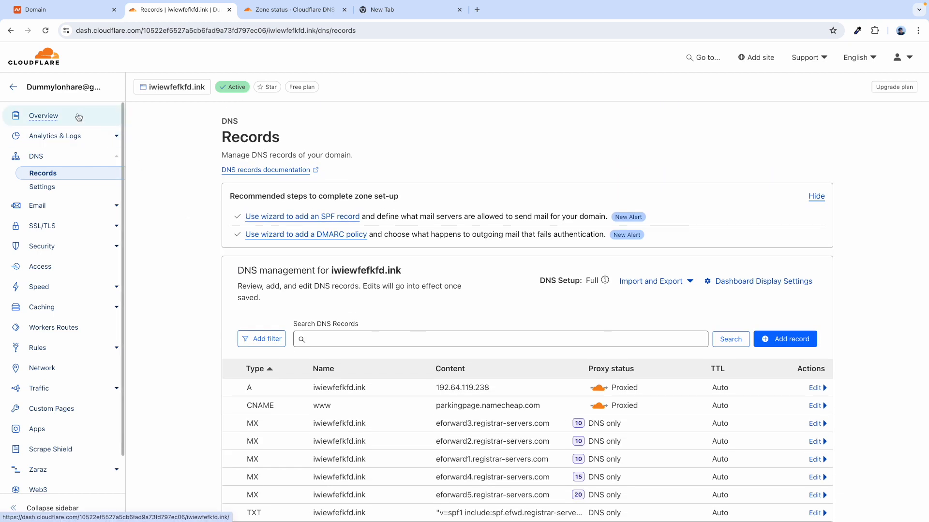
{"action": "left_click", "coordinate": [87, 122]}
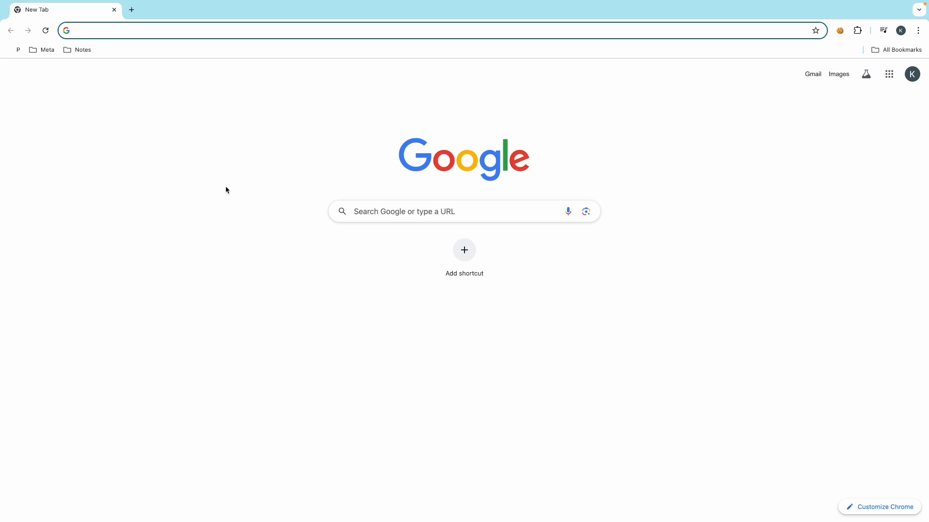
- Enter my-link.in/contabo in the address bar, correcting the typos, to load Contabo's homepage
{"action": "type", "text": "my-link.in/selzy"}
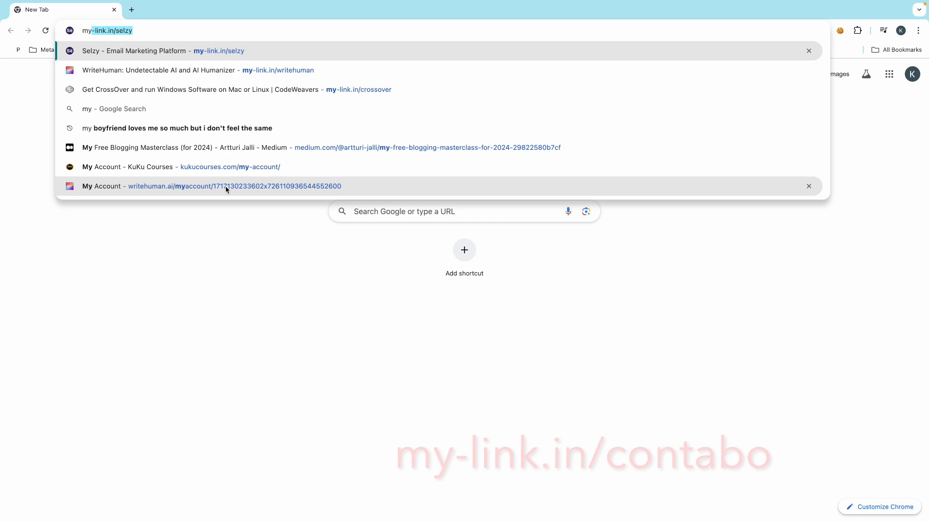
{"action": "key", "text": "BackSpace"}
{"action": "key", "text": "BackSpace"}
{"action": "key", "text": "BackSpace"}
{"action": "key", "text": "BackSpace"}
{"action": "key", "text": "BackSpace"}
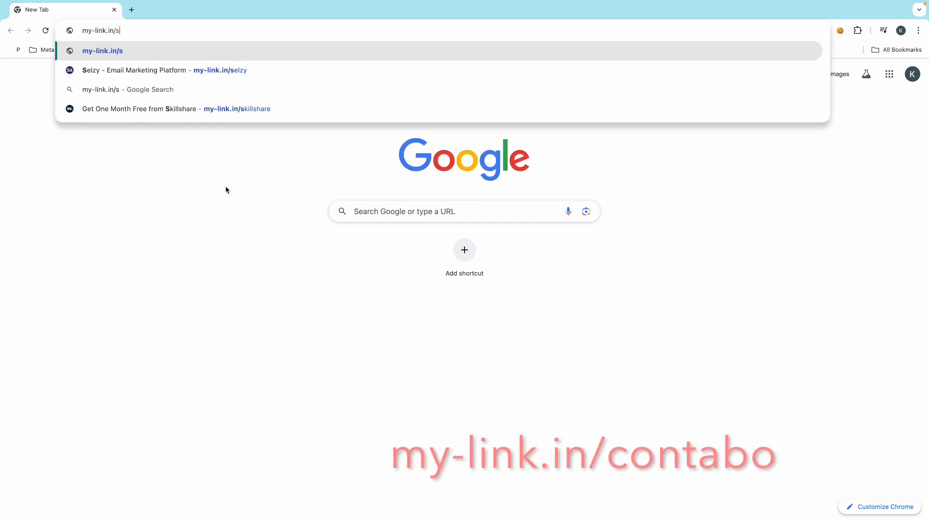
{"action": "type", "text": "contabp"}
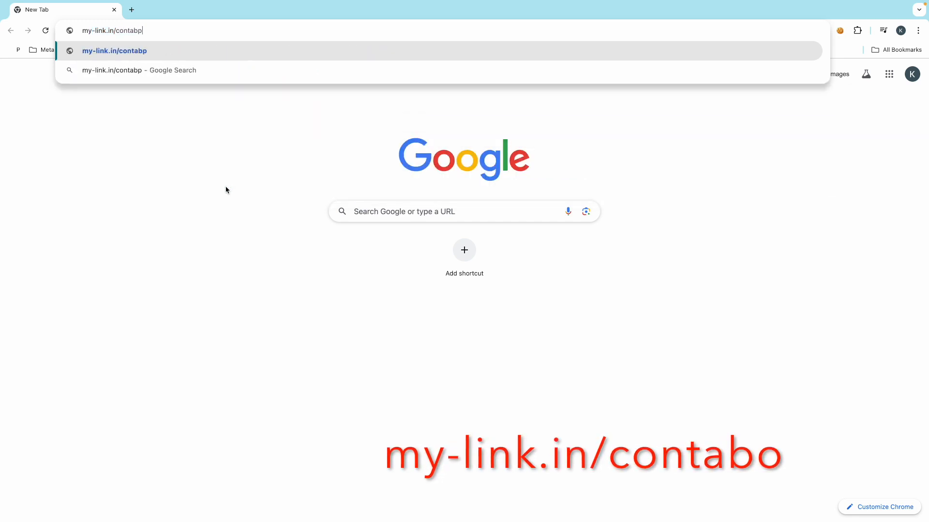
{"action": "key", "text": "BackSpace"}
{"action": "type", "text": "o"}
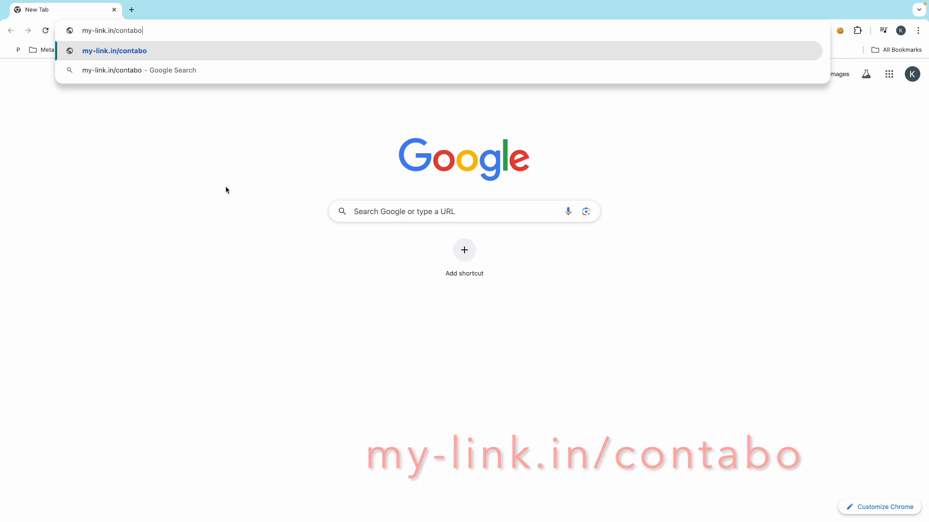
{"action": "key", "text": "Return"}
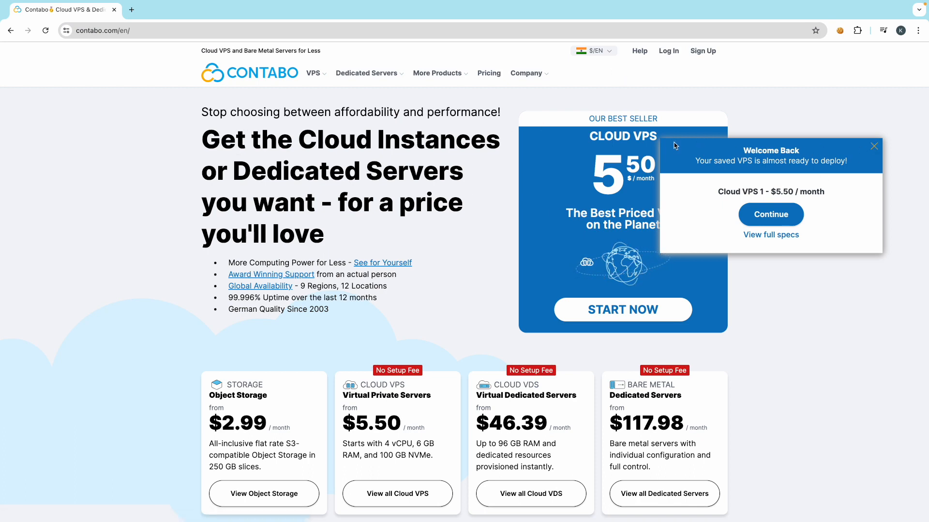
- Dismiss the Welcome Back offer and open the Cloud VPS pricing page, briefly selecting Cloud VPS 1
{"action": "left_click", "coordinate": [874, 147]}
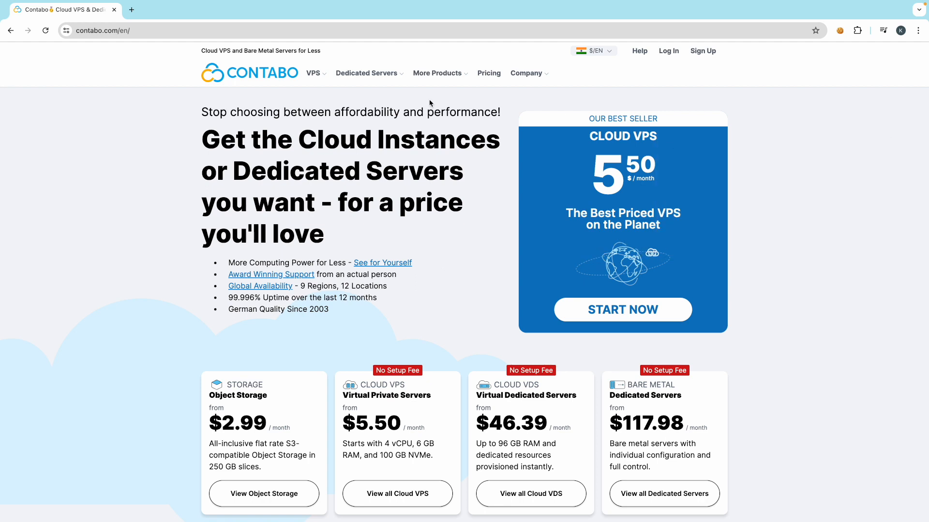
{"action": "mouse_move", "coordinate": [319, 77]}
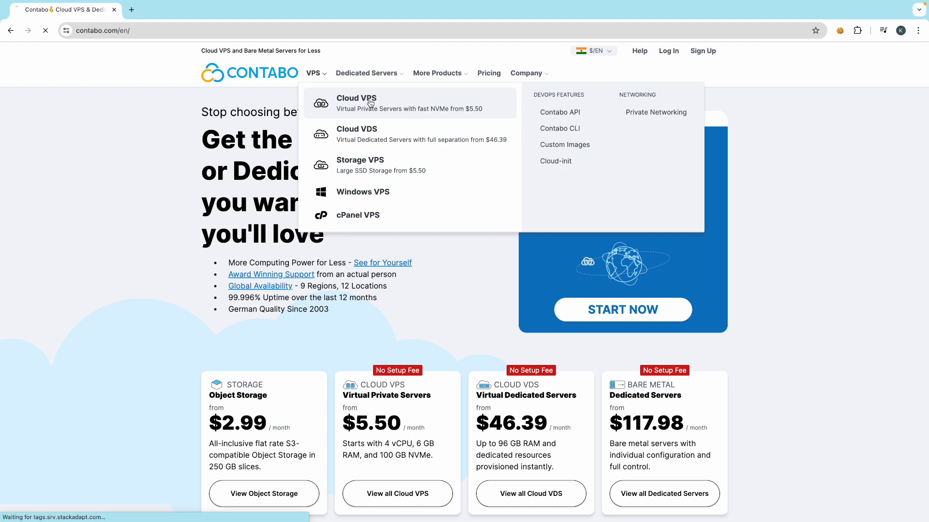
{"action": "left_click", "coordinate": [370, 103]}
{"action": "scroll", "coordinate": [265, 217], "scroll_direction": "down", "scroll_amount": 1}
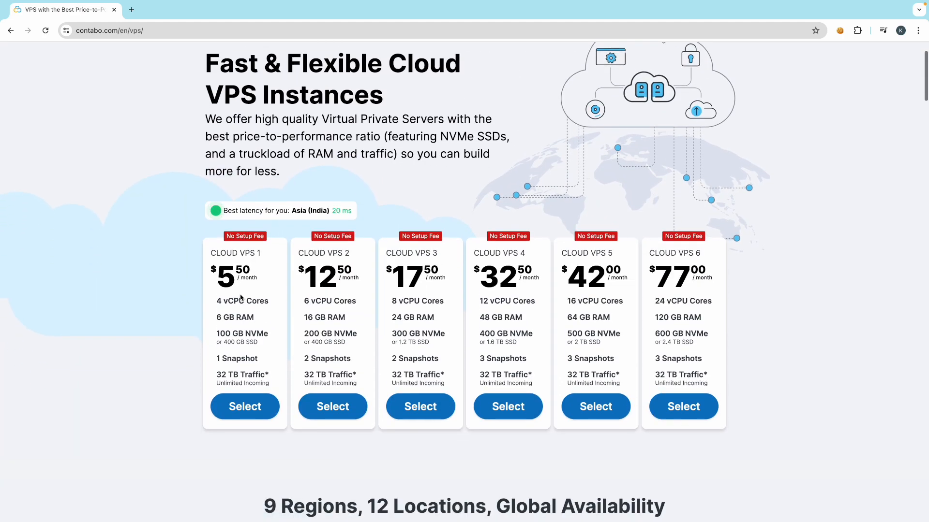
{"action": "left_click", "coordinate": [252, 410]}
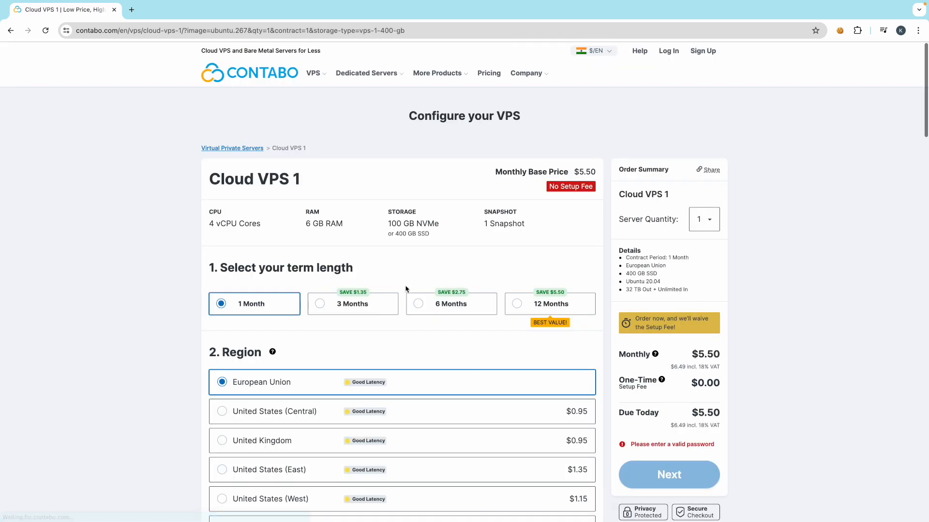
{"action": "left_click", "coordinate": [10, 31]}
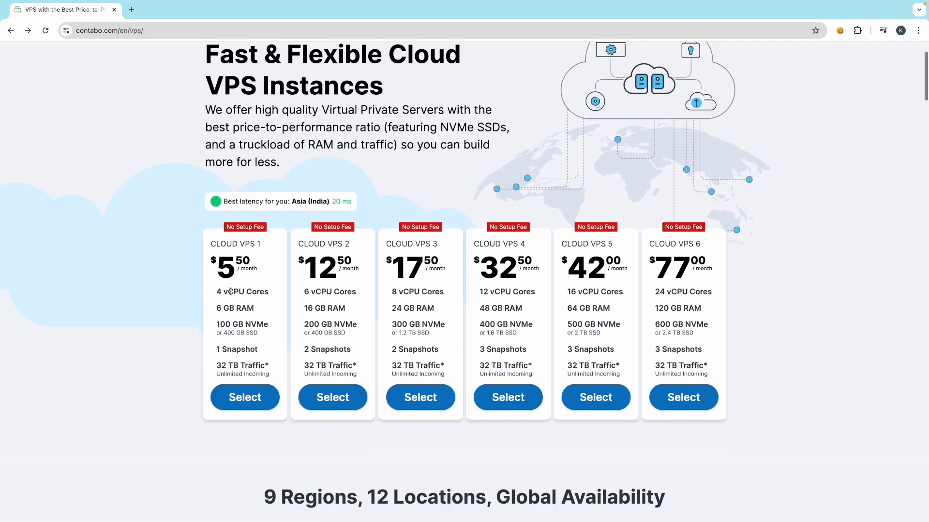
- Highlight Cloud VPS 1's 4 vCPU Cores, 6 GB RAM and 1 Snapshot specs
{"action": "triple_click", "coordinate": [242, 292]}
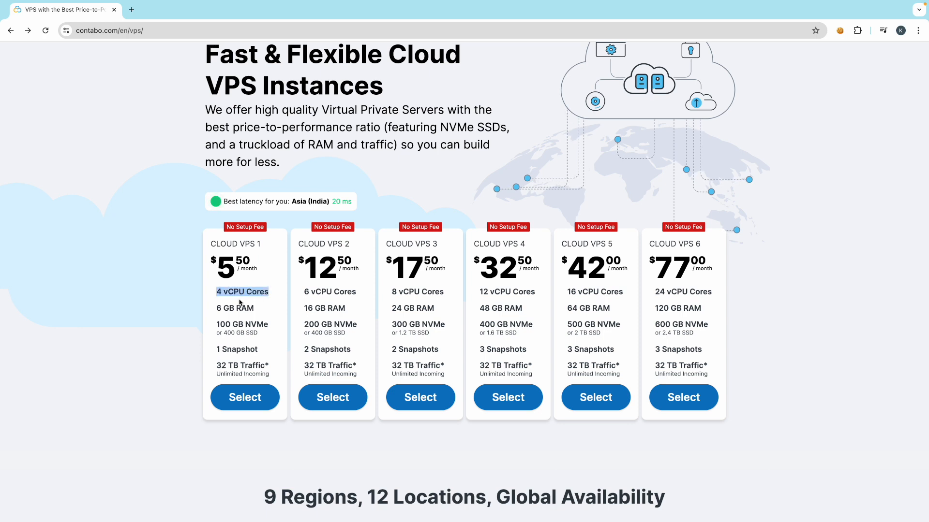
{"action": "triple_click", "coordinate": [235, 308]}
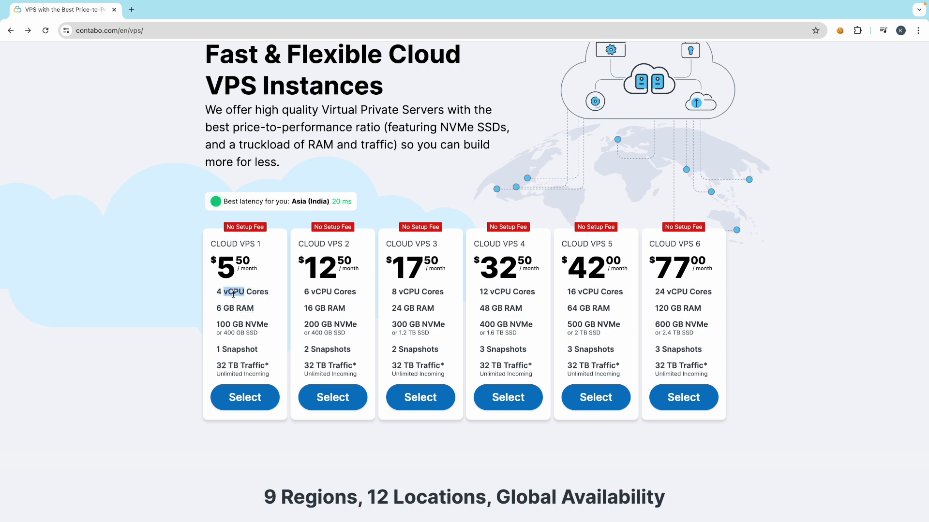
{"action": "triple_click", "coordinate": [234, 292]}
{"action": "triple_click", "coordinate": [236, 308]}
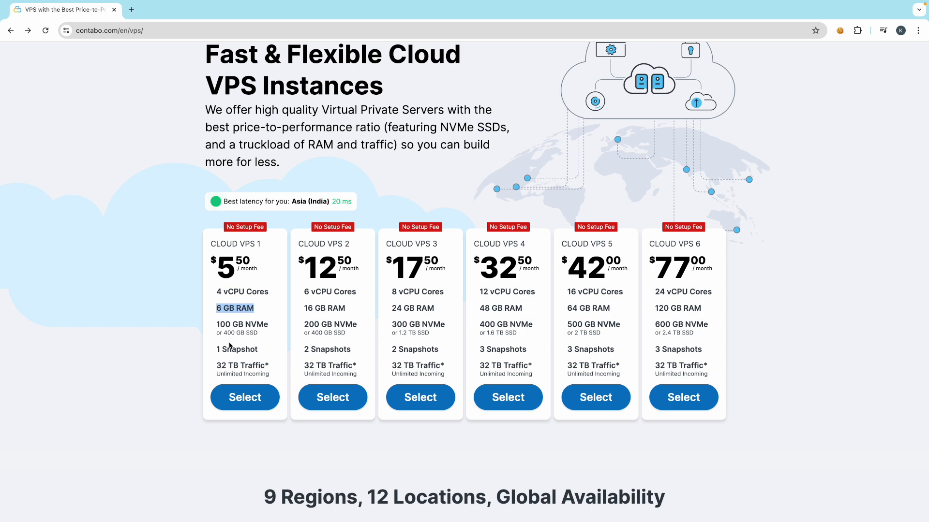
{"action": "triple_click", "coordinate": [231, 347]}
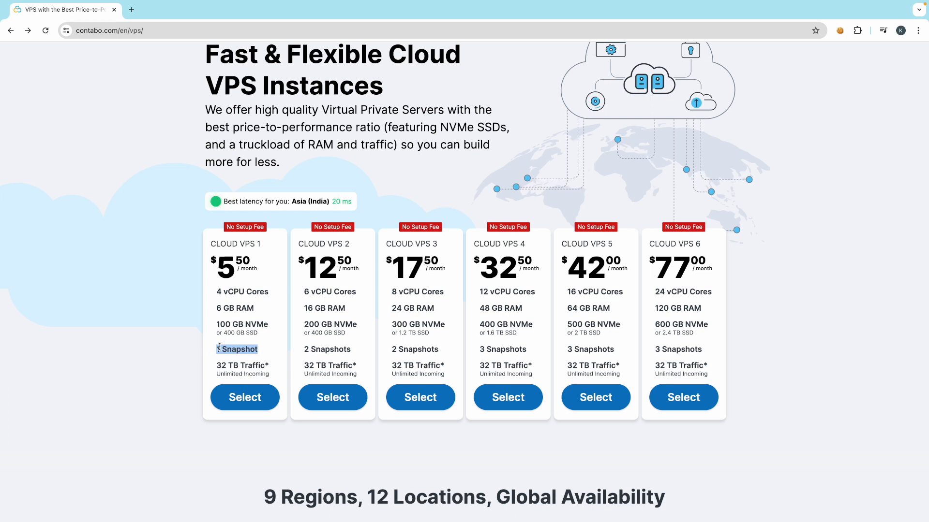
{"action": "left_click", "coordinate": [193, 347]}
{"action": "scroll", "coordinate": [302, 346], "scroll_direction": "up", "scroll_amount": 2}
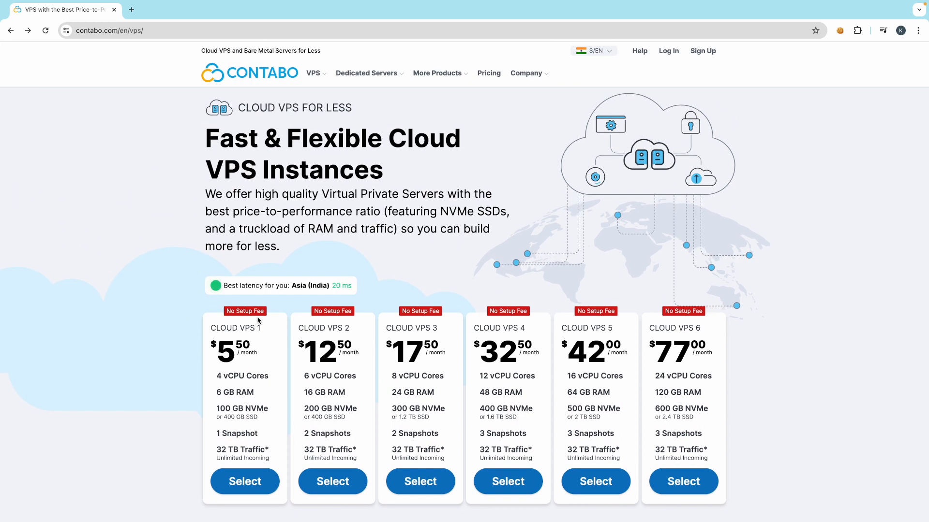
{"action": "scroll", "coordinate": [155, 336], "scroll_direction": "down", "scroll_amount": 1}
{"action": "scroll", "coordinate": [155, 336], "scroll_direction": "down", "scroll_amount": 3}
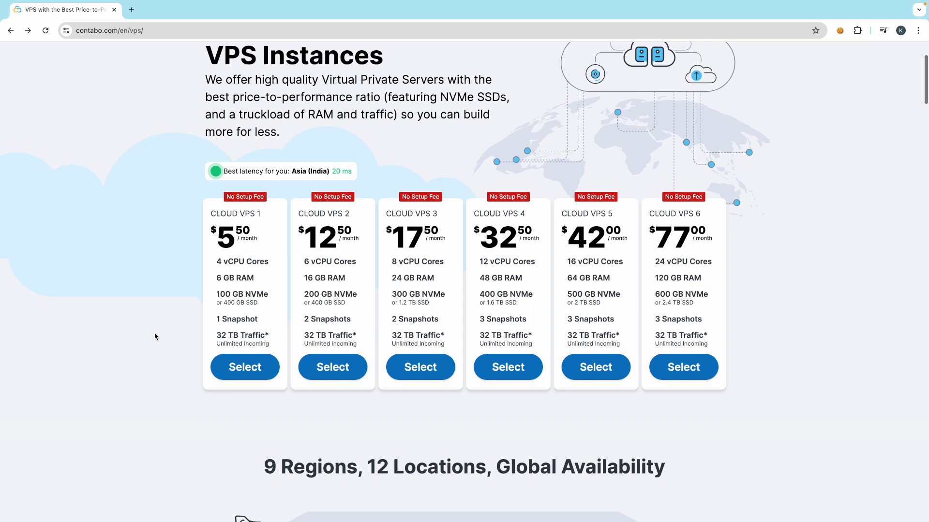
- Select Cloud VPS 1 to open its configuration page
{"action": "left_click", "coordinate": [245, 354]}
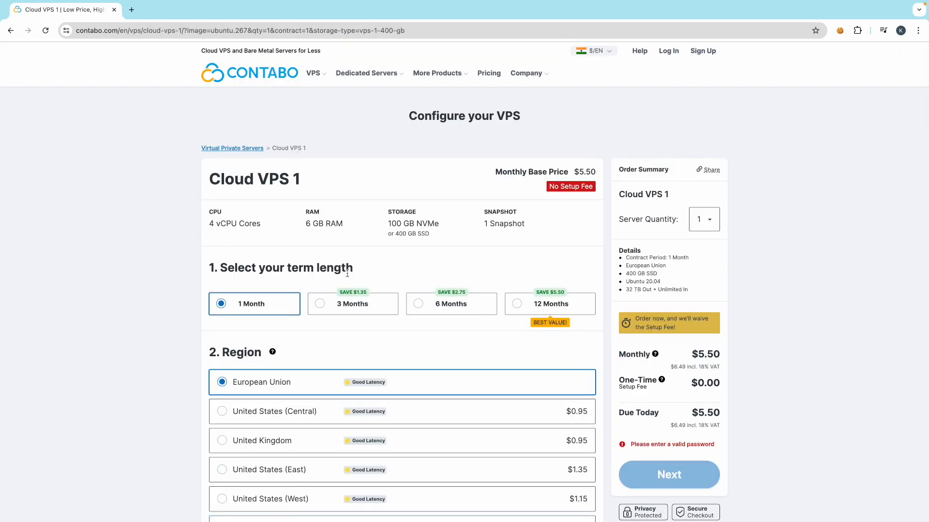
{"action": "scroll", "coordinate": [460, 342], "scroll_direction": "down", "scroll_amount": 1}
{"action": "scroll", "coordinate": [382, 315], "scroll_direction": "down", "scroll_amount": 7}
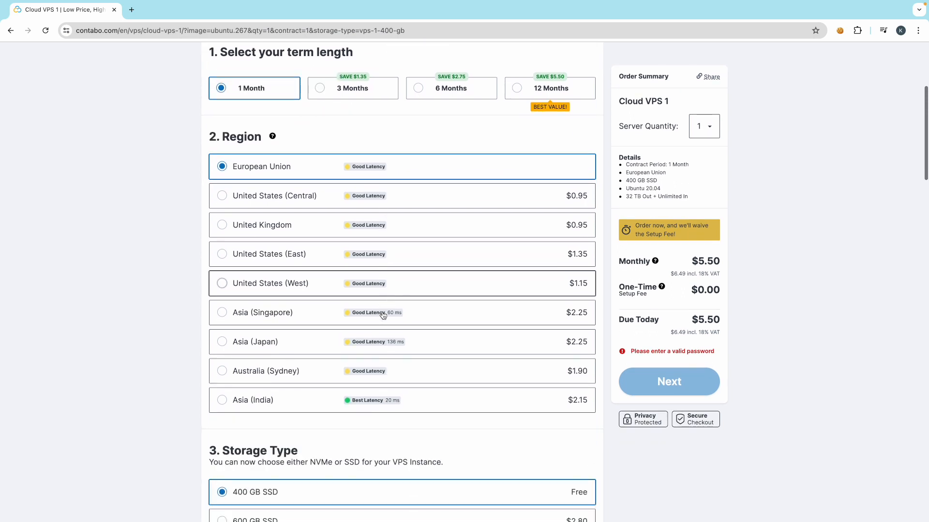
{"action": "scroll", "coordinate": [382, 317], "scroll_direction": "up", "scroll_amount": 6}
{"action": "scroll", "coordinate": [333, 189], "scroll_direction": "up", "scroll_amount": 1}
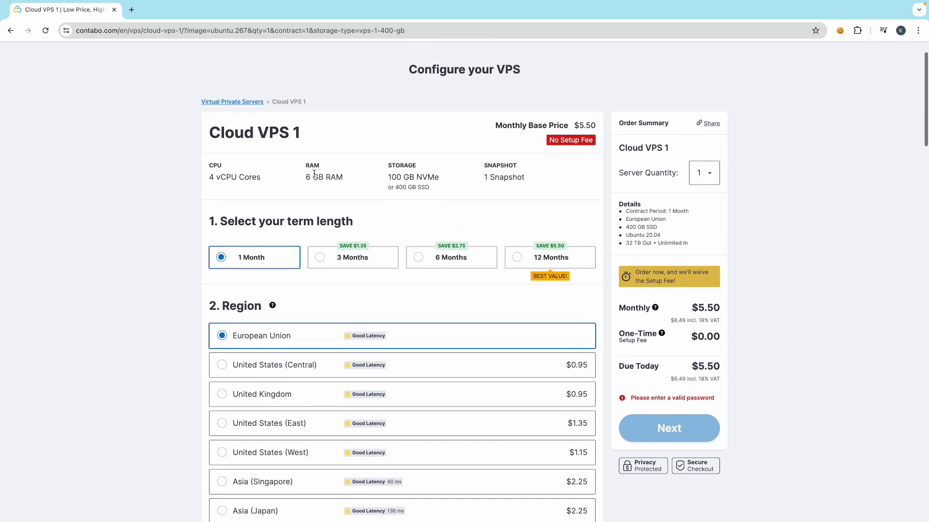
- Compare the 1, 3 and 6-month terms, then choose 12 Months for $60.50 due today
{"action": "left_click", "coordinate": [338, 261]}
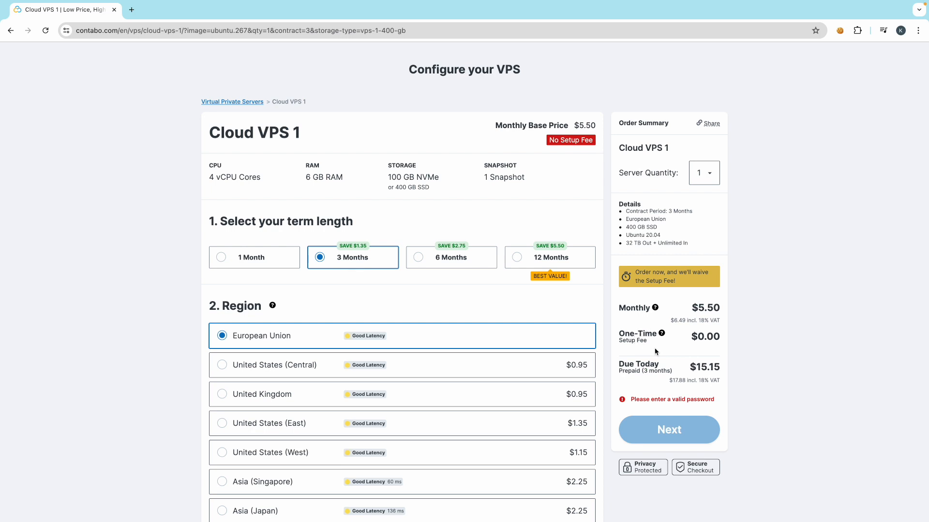
{"action": "left_click", "coordinate": [232, 260]}
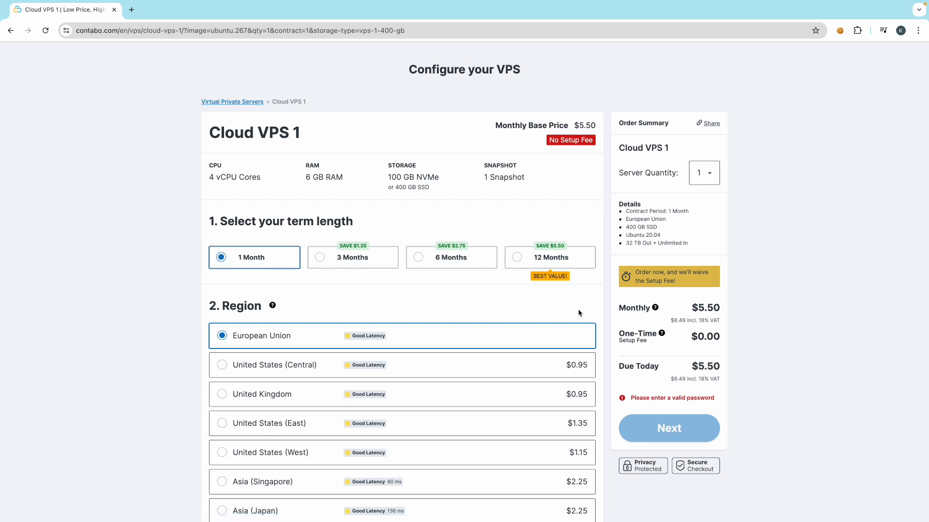
{"action": "left_click", "coordinate": [319, 257]}
{"action": "left_click", "coordinate": [438, 261]}
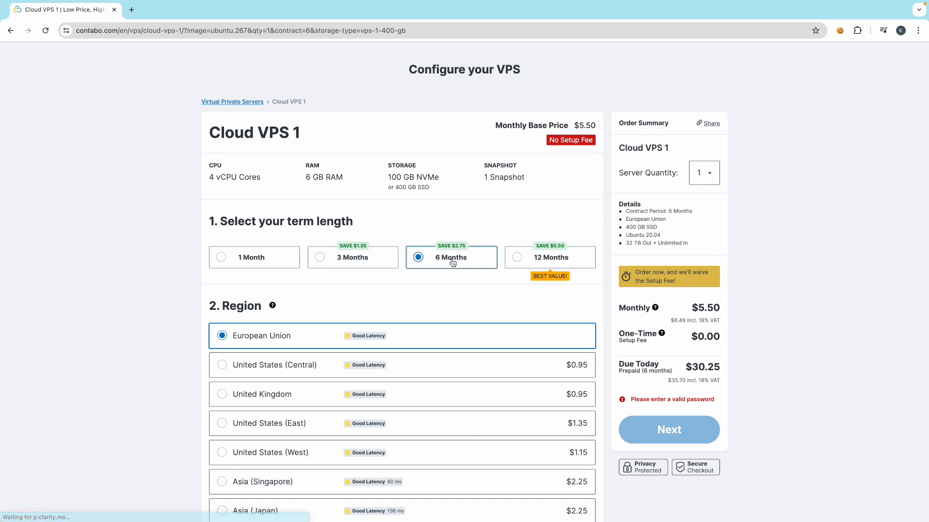
{"action": "left_click", "coordinate": [525, 265]}
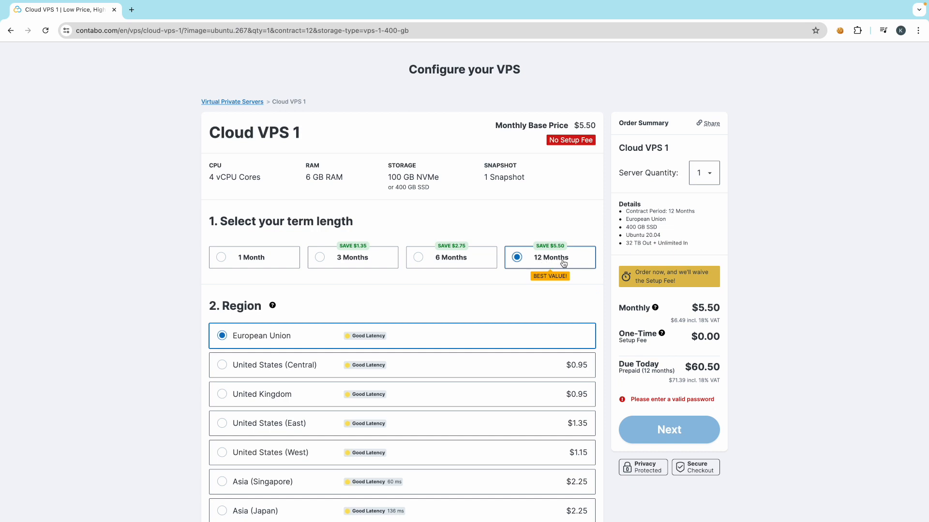
{"action": "scroll", "coordinate": [613, 383], "scroll_direction": "down", "scroll_amount": 3}
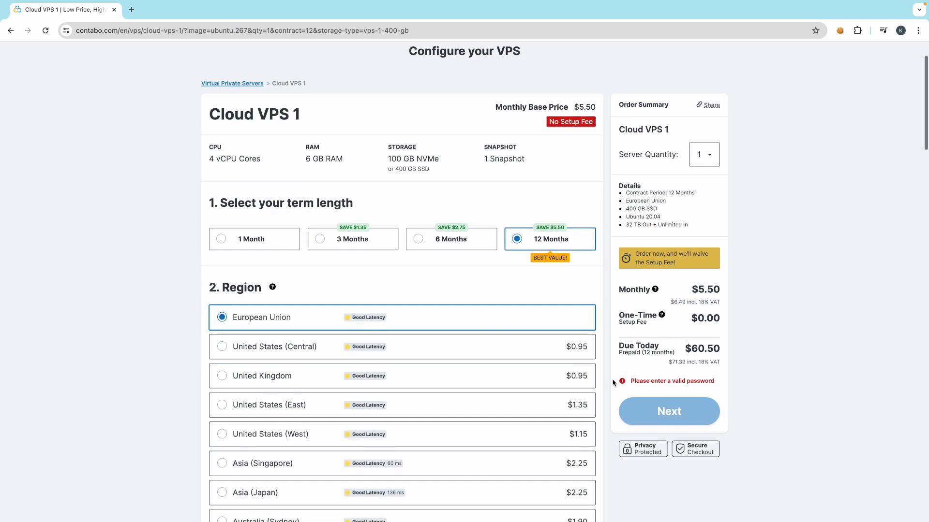
{"action": "scroll", "coordinate": [613, 382], "scroll_direction": "down", "scroll_amount": 1}
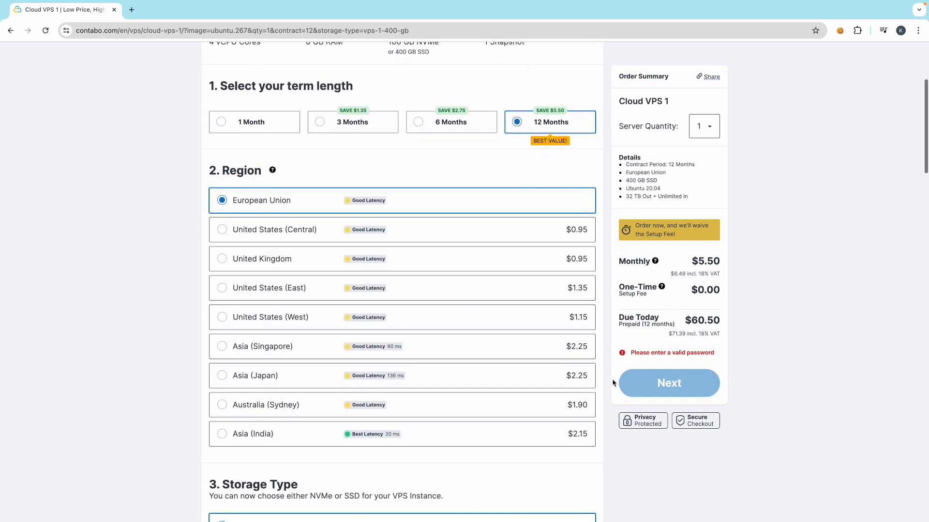
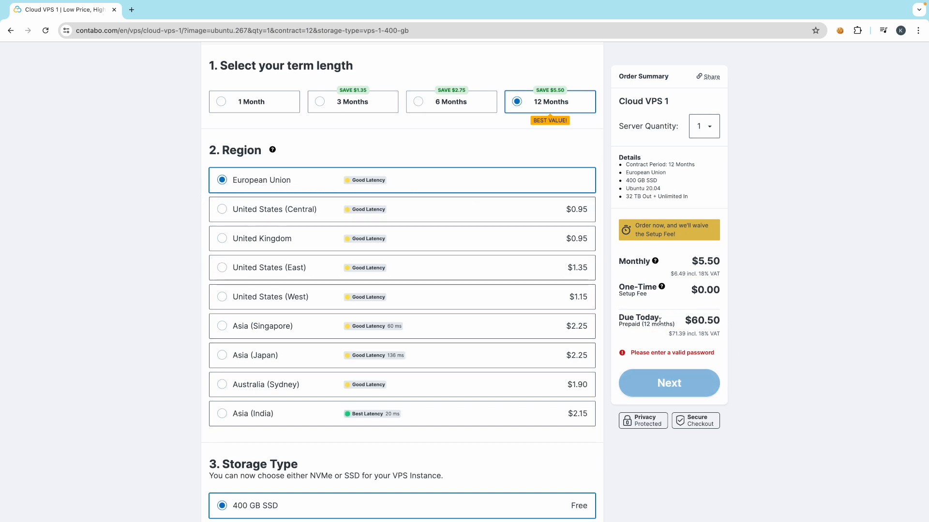
- Try the United States (Central) region, then switch back to European Union
{"action": "left_click", "coordinate": [307, 209]}
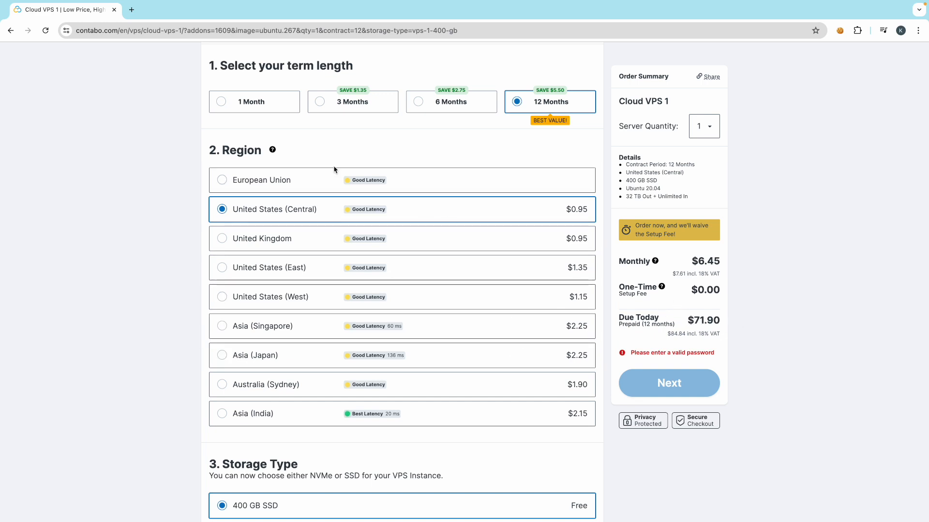
{"action": "left_click", "coordinate": [304, 179]}
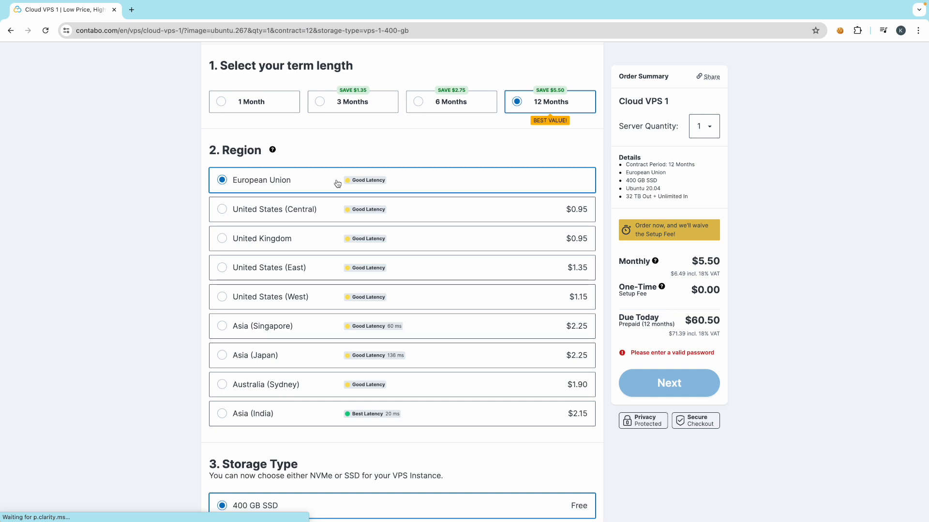
{"action": "scroll", "coordinate": [143, 345], "scroll_direction": "down", "scroll_amount": 3}
{"action": "scroll", "coordinate": [144, 345], "scroll_direction": "down", "scroll_amount": 1}
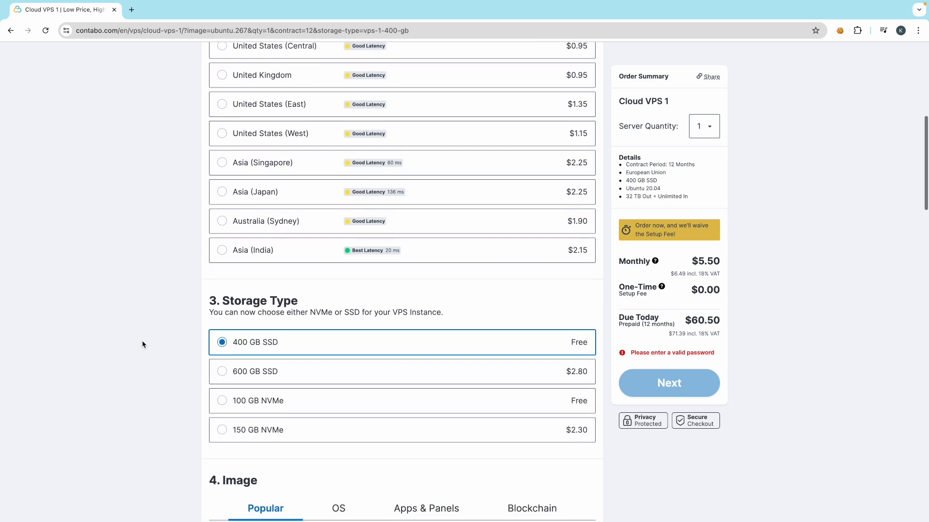
{"action": "scroll", "coordinate": [248, 284], "scroll_direction": "up", "scroll_amount": 1}
{"action": "scroll", "coordinate": [248, 284], "scroll_direction": "up", "scroll_amount": 1}
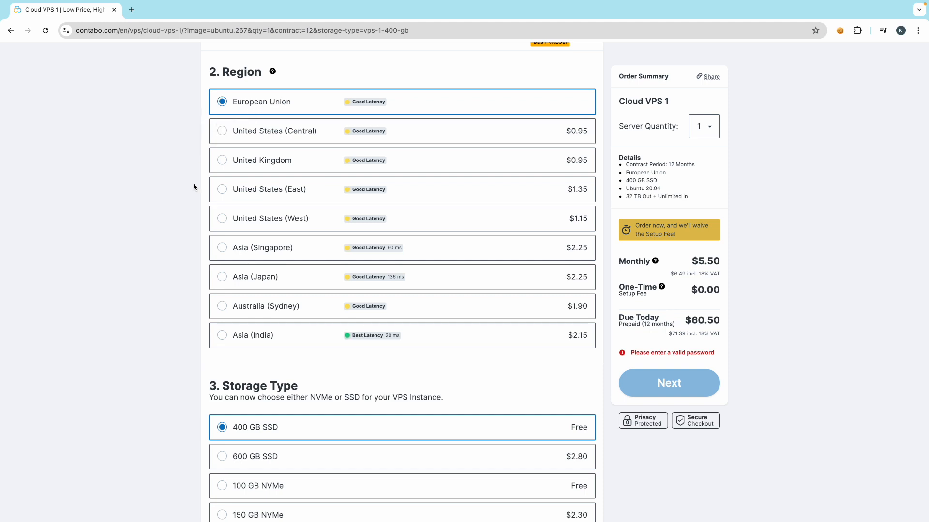
{"action": "scroll", "coordinate": [159, 356], "scroll_direction": "down", "scroll_amount": 2}
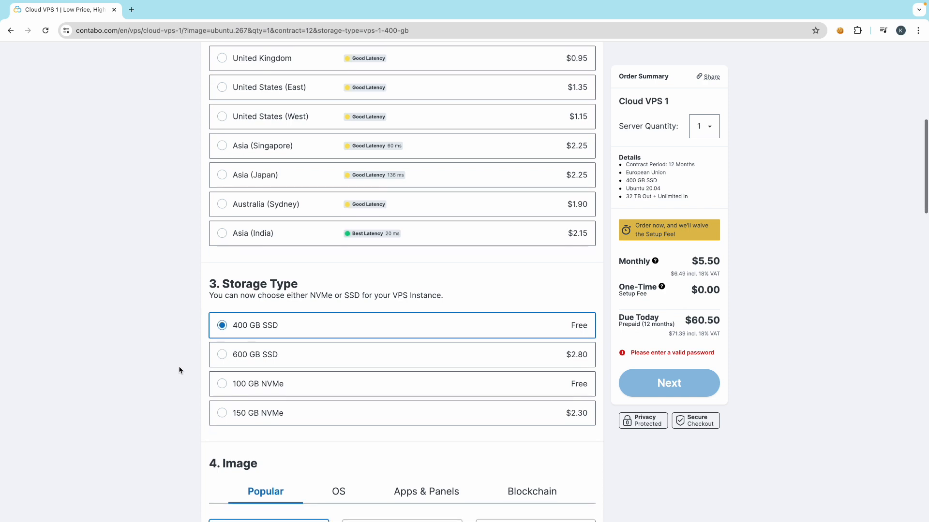
{"action": "scroll", "coordinate": [179, 371], "scroll_direction": "down", "scroll_amount": 1}
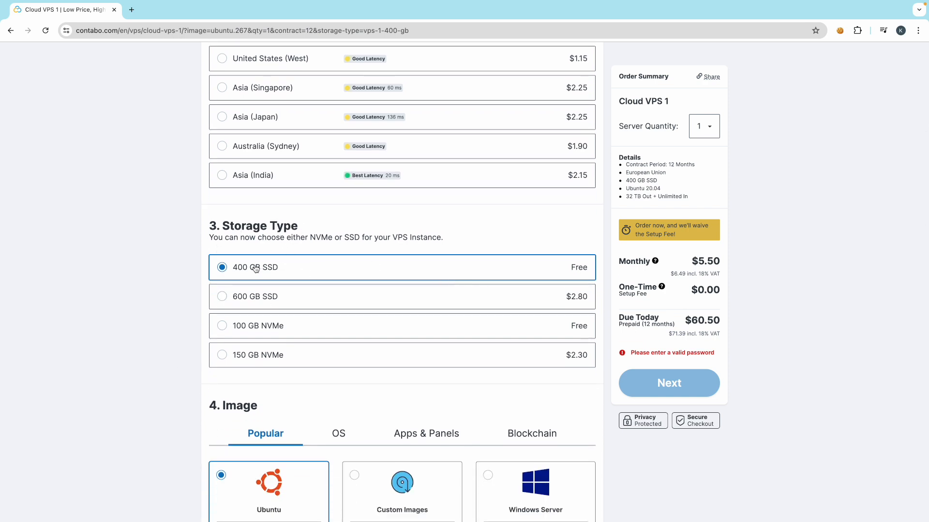
{"action": "scroll", "coordinate": [177, 389], "scroll_direction": "down", "scroll_amount": 1}
{"action": "scroll", "coordinate": [177, 388], "scroll_direction": "down", "scroll_amount": 2}
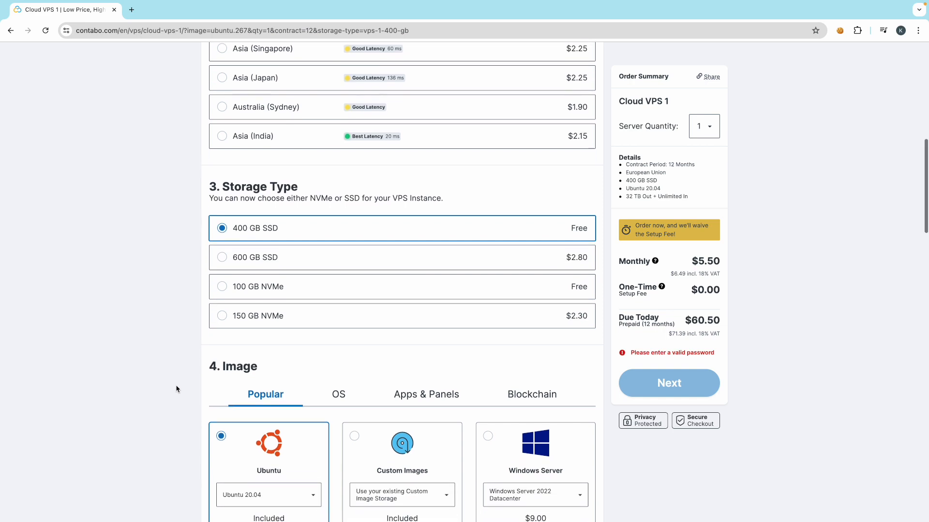
{"action": "scroll", "coordinate": [176, 389], "scroll_direction": "down", "scroll_amount": 2}
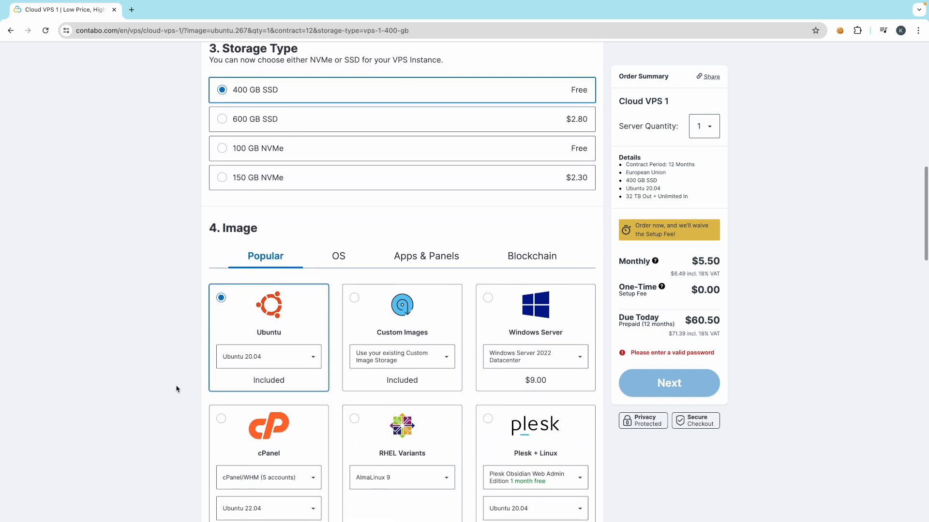
{"action": "scroll", "coordinate": [176, 389], "scroll_direction": "down", "scroll_amount": 1}
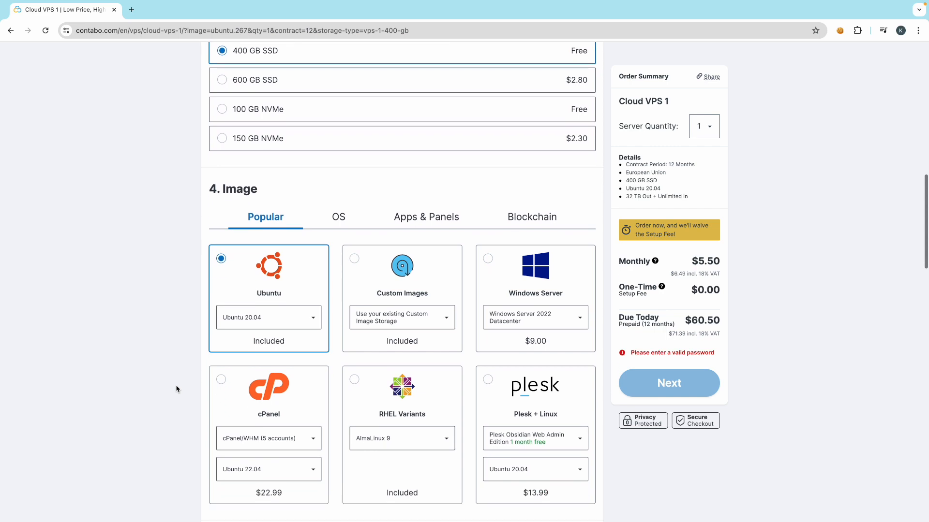
- Keep Ubuntu 20.04 as the image after browsing Apps & Panels, Blockchain, OS and Plesk + Linux
{"action": "left_click", "coordinate": [257, 320]}
{"action": "left_click", "coordinate": [147, 343]}
{"action": "left_click", "coordinate": [380, 218]}
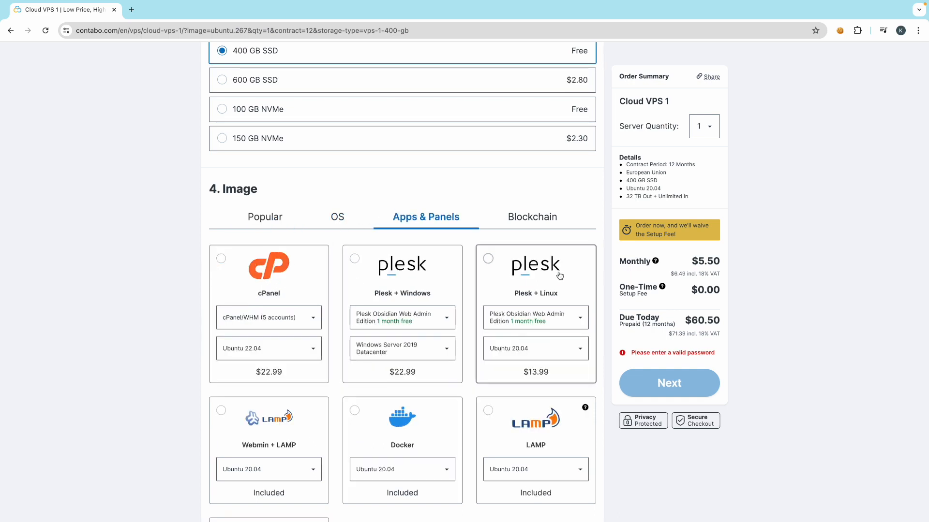
{"action": "left_click", "coordinate": [533, 219]}
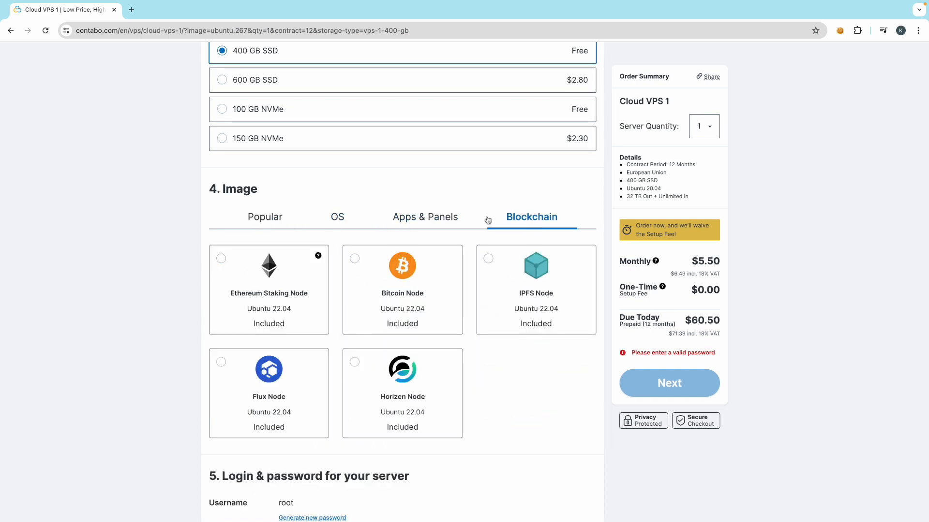
{"action": "left_click", "coordinate": [337, 218]}
{"action": "left_click", "coordinate": [266, 219]}
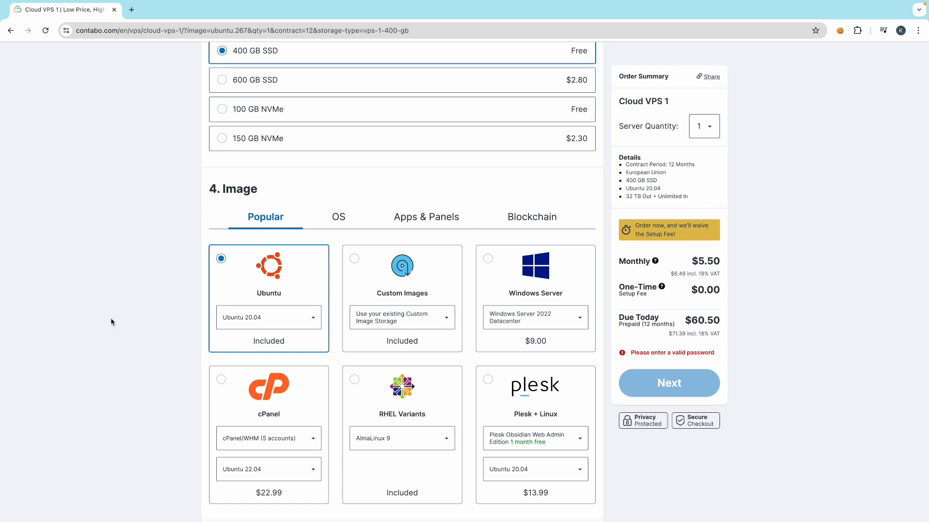
{"action": "scroll", "coordinate": [126, 319], "scroll_direction": "down", "scroll_amount": 1}
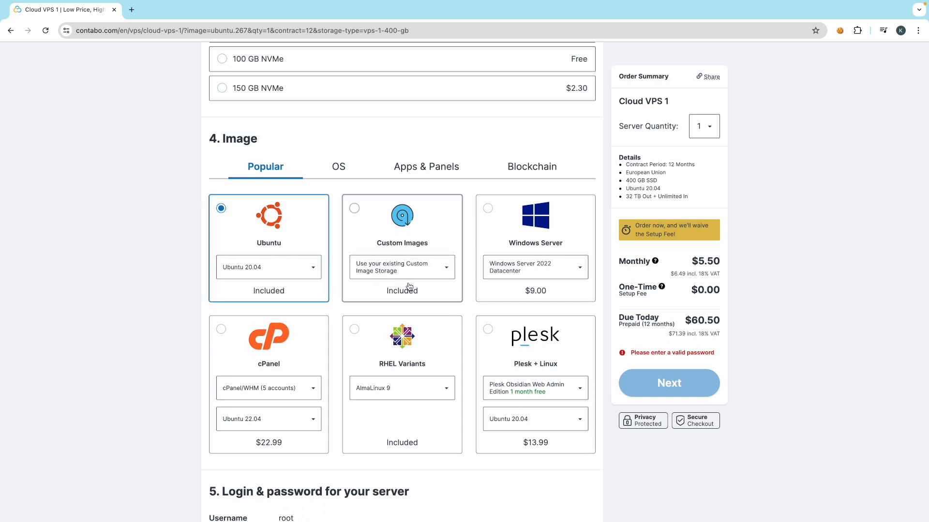
{"action": "left_click", "coordinate": [524, 366]}
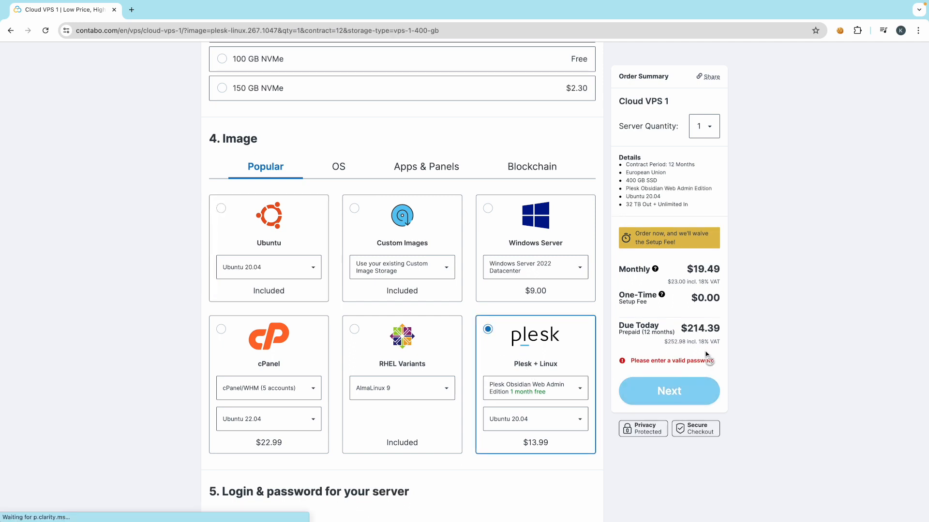
{"action": "left_click", "coordinate": [253, 237]}
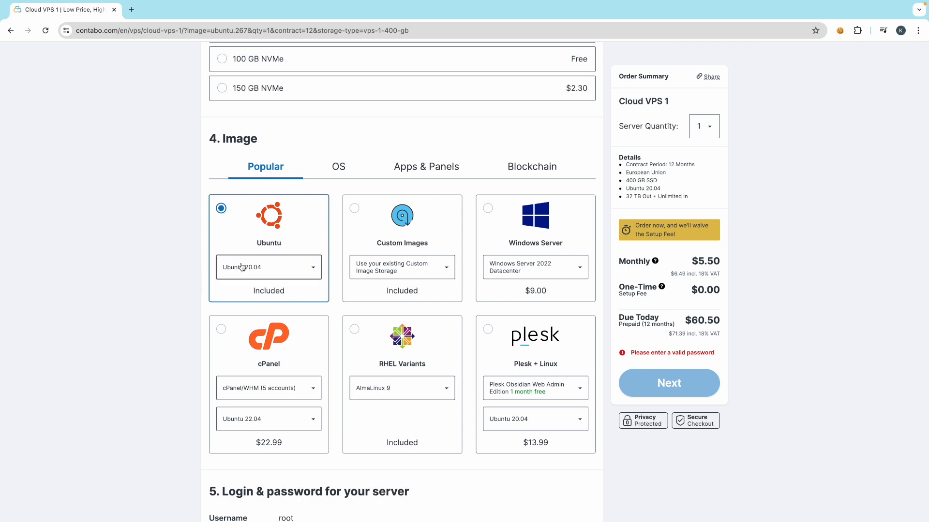
- Enter a valid alphanumeric root password under Login & password, replacing the first attempt
{"action": "scroll", "coordinate": [198, 376], "scroll_direction": "down", "scroll_amount": 3}
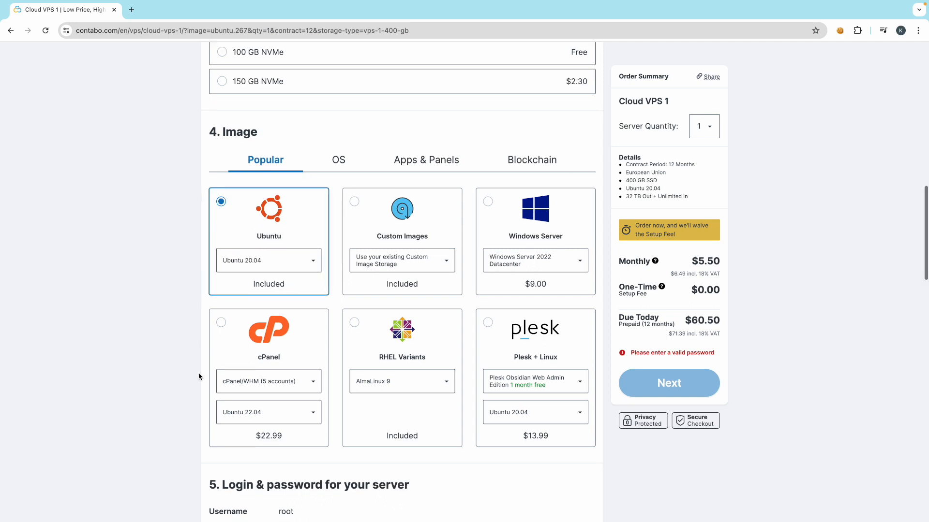
{"action": "scroll", "coordinate": [199, 376], "scroll_direction": "down", "scroll_amount": 1}
{"action": "left_click", "coordinate": [305, 394]}
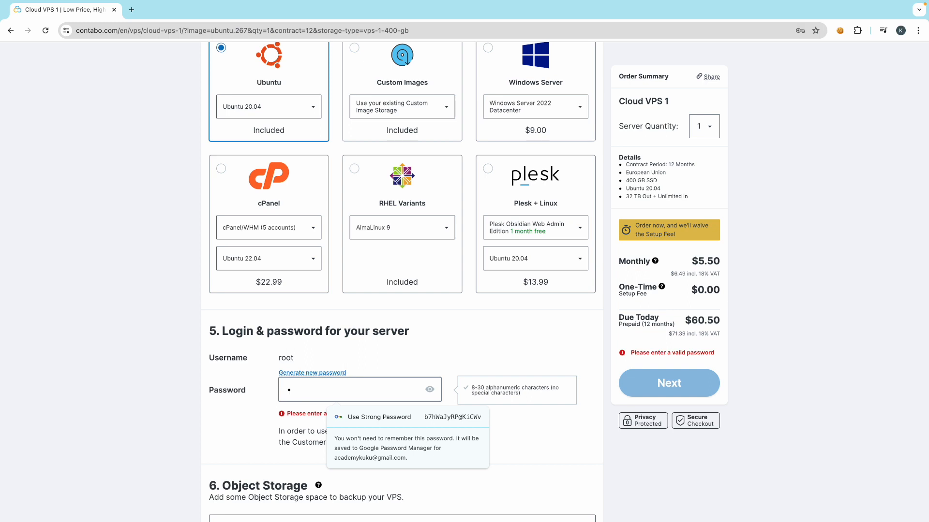
{"action": "type", "text": "•••••••••"}
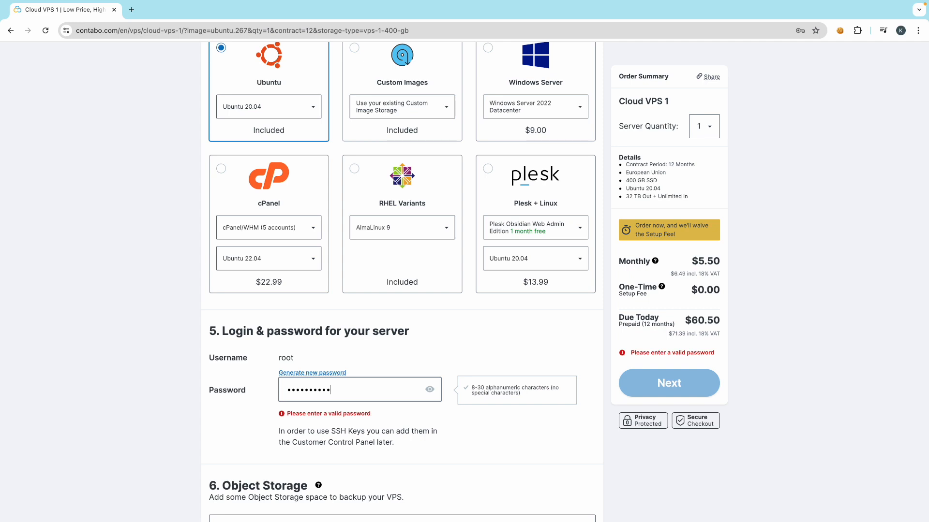
{"action": "left_click", "coordinate": [145, 431]}
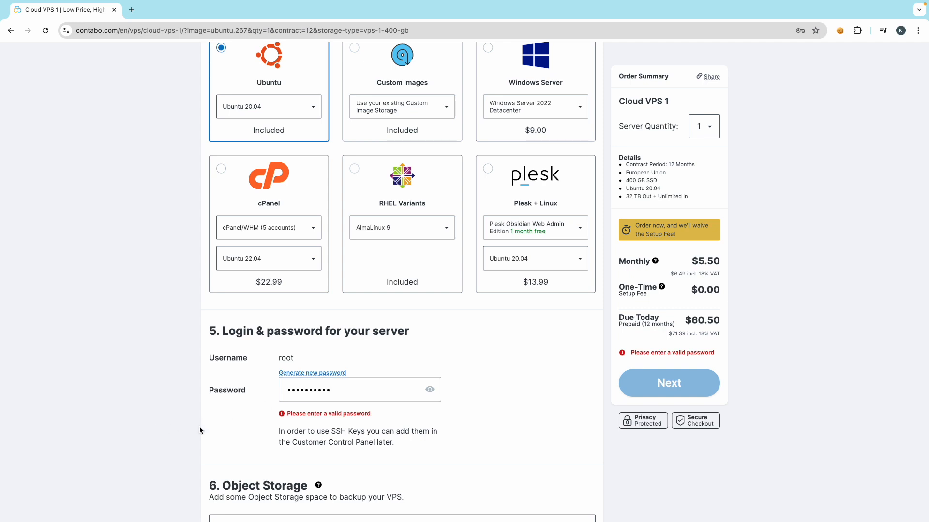
{"action": "left_click", "coordinate": [355, 391]}
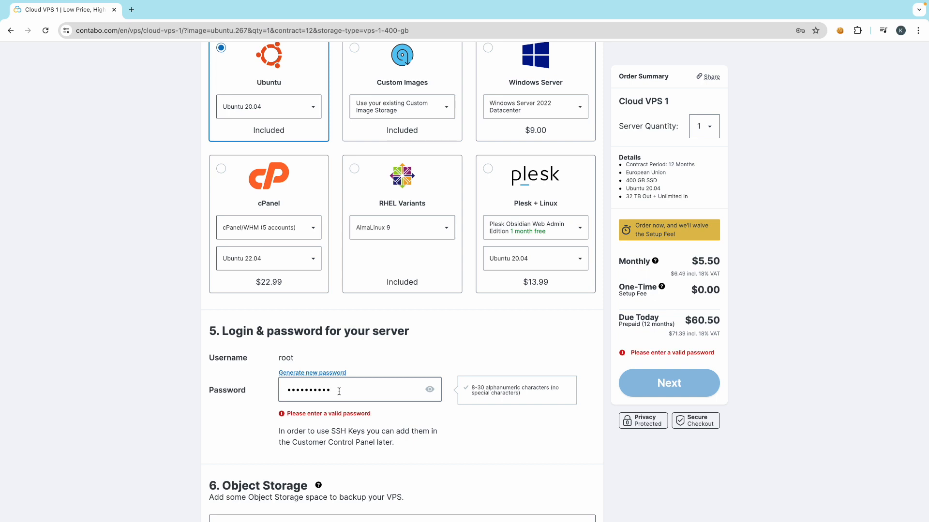
{"action": "double_click", "coordinate": [313, 392]}
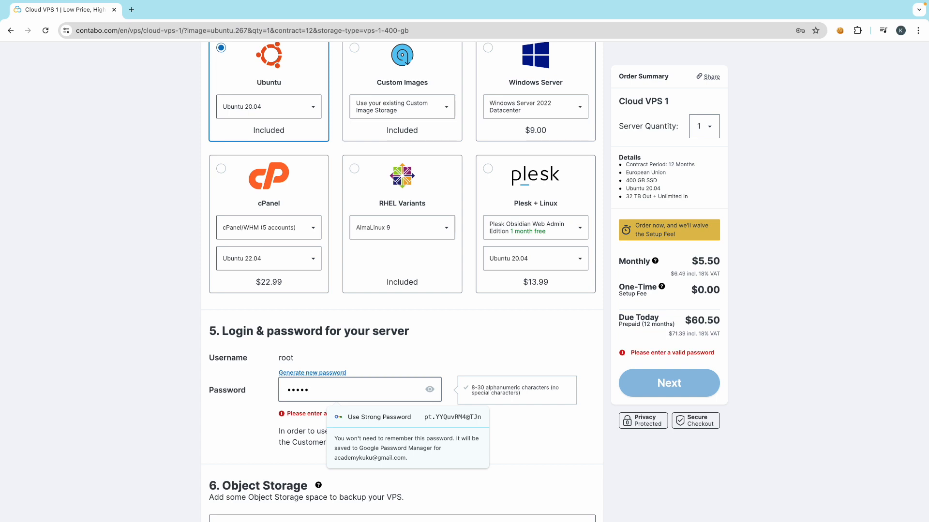
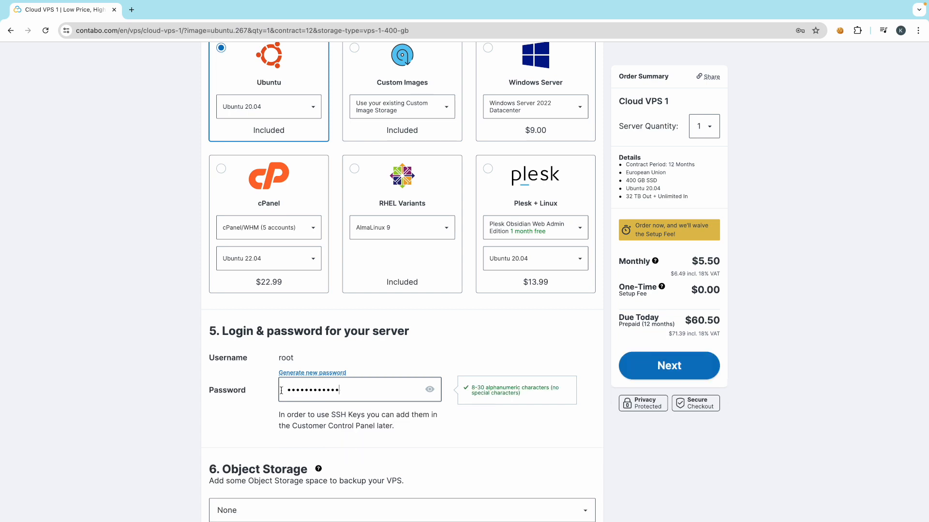
{"action": "left_click", "coordinate": [138, 392]}
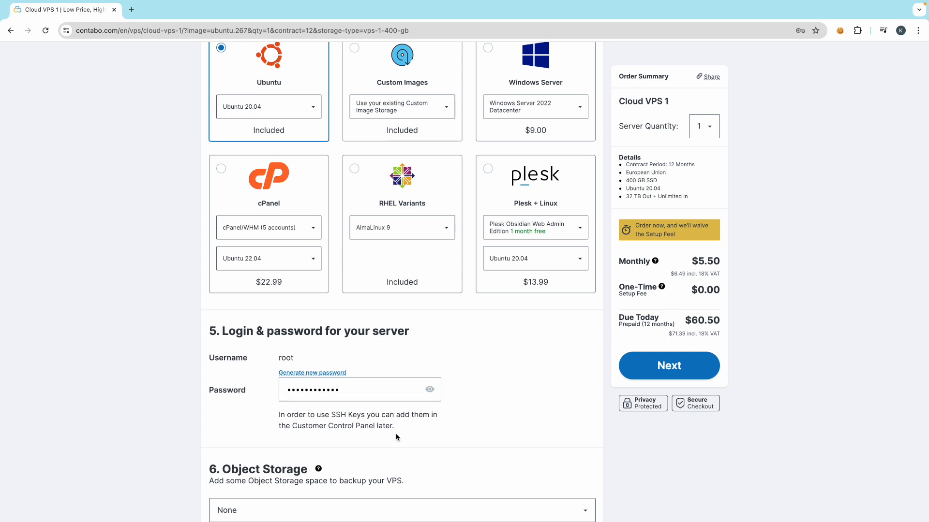
{"action": "scroll", "coordinate": [396, 443], "scroll_direction": "down", "scroll_amount": 1}
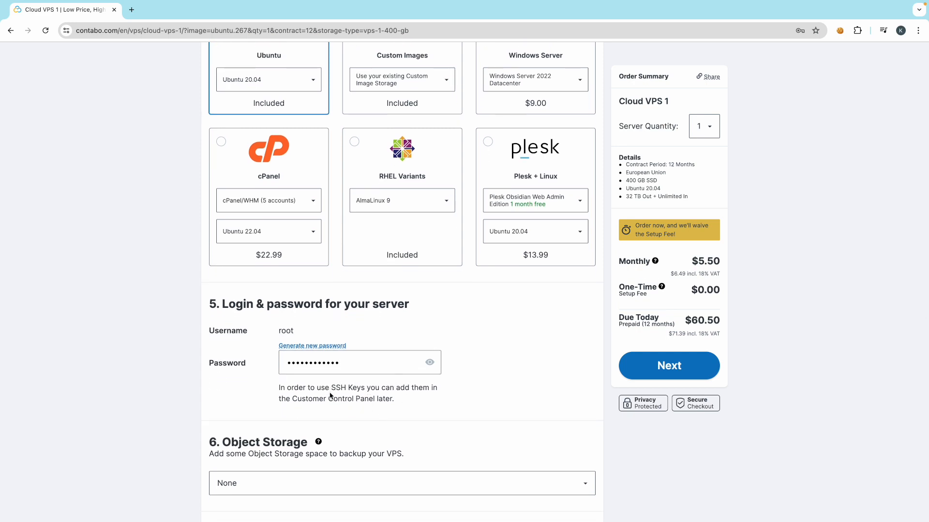
{"action": "scroll", "coordinate": [331, 395], "scroll_direction": "down", "scroll_amount": 1}
{"action": "scroll", "coordinate": [174, 429], "scroll_direction": "down", "scroll_amount": 2}
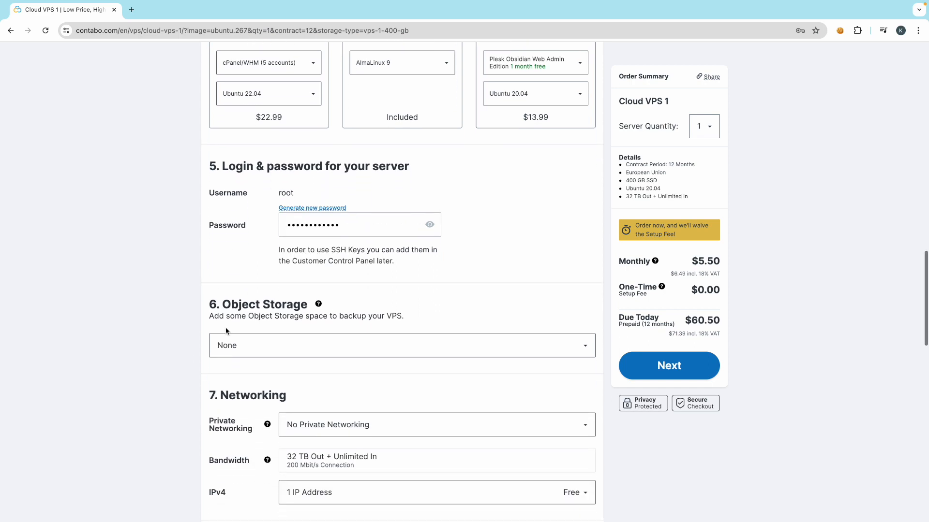
{"action": "left_click", "coordinate": [265, 345]}
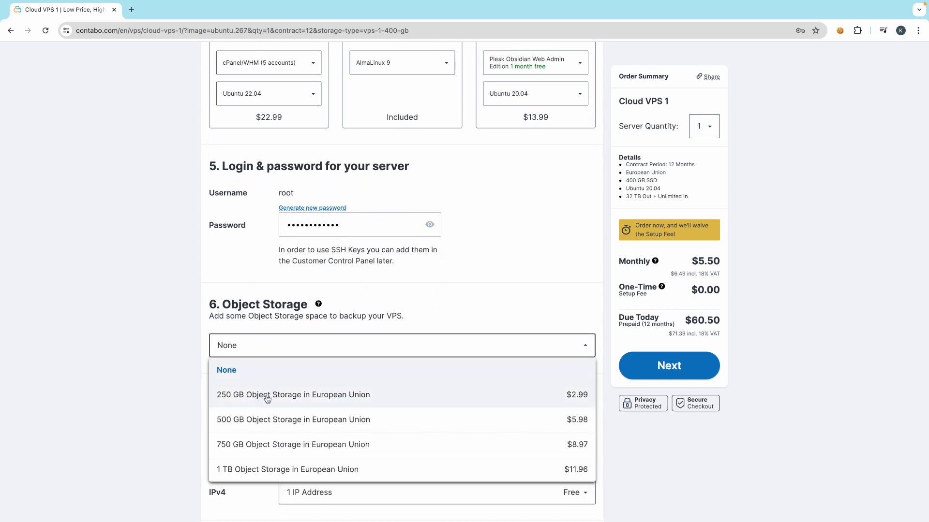
{"action": "left_click", "coordinate": [107, 402]}
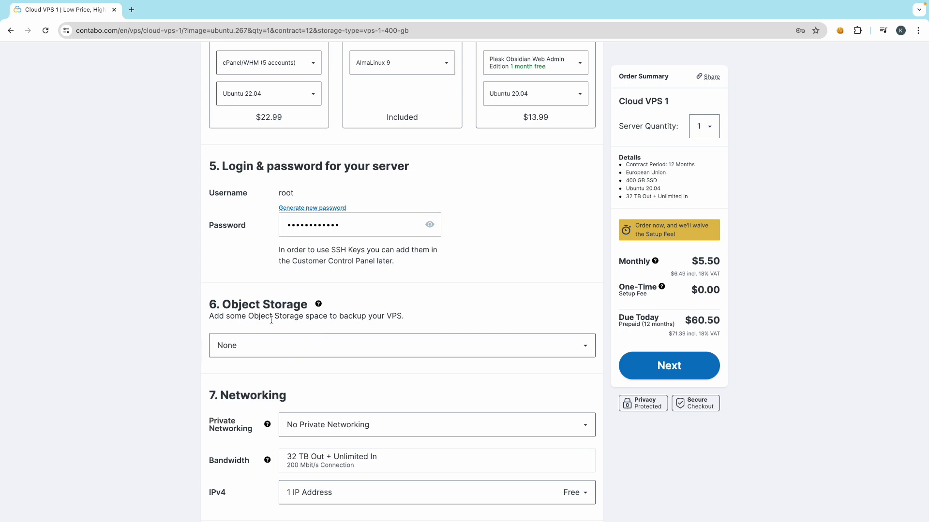
{"action": "scroll", "coordinate": [293, 337], "scroll_direction": "down", "scroll_amount": 1}
{"action": "scroll", "coordinate": [293, 337], "scroll_direction": "down", "scroll_amount": 1}
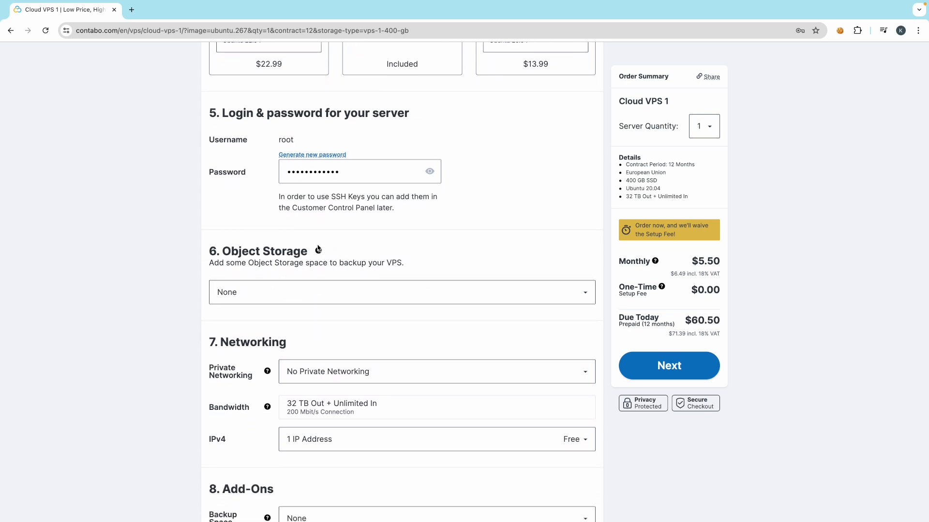
{"action": "mouse_move", "coordinate": [320, 254]}
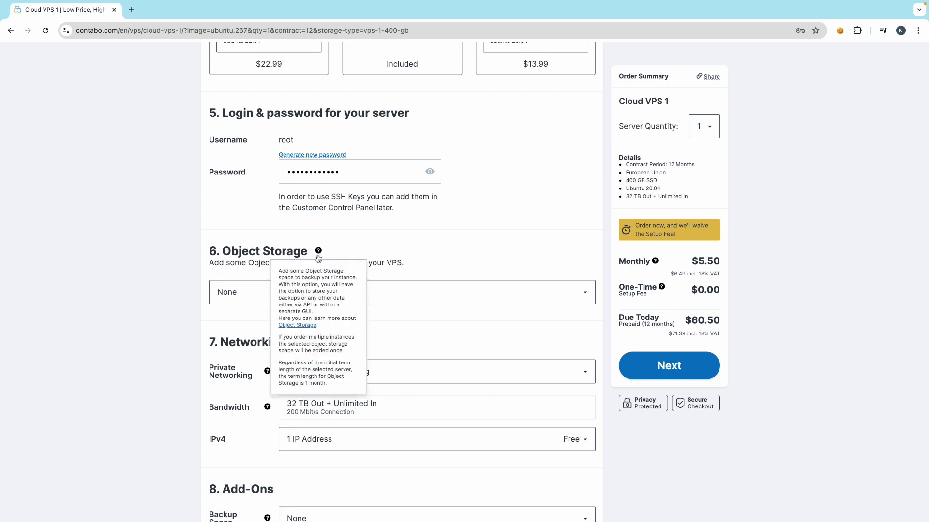
{"action": "scroll", "coordinate": [367, 389], "scroll_direction": "down", "scroll_amount": 5}
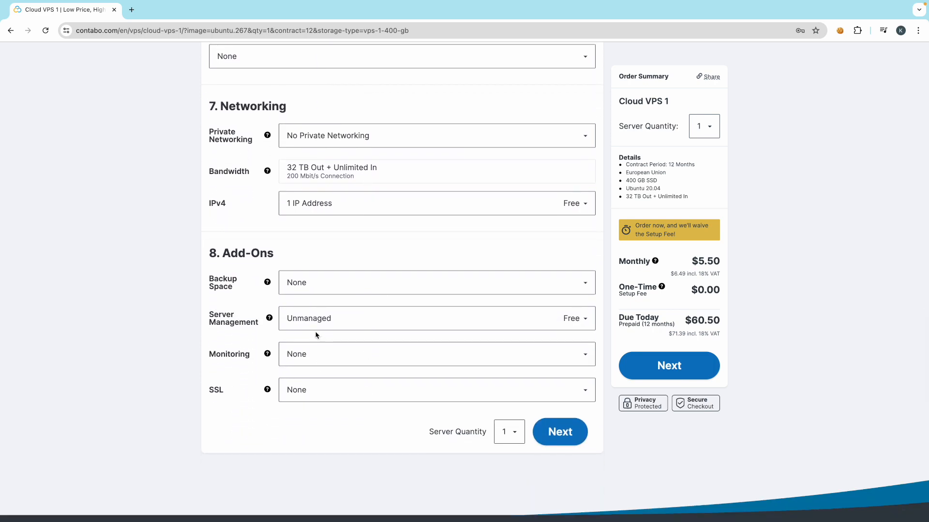
{"action": "left_click", "coordinate": [315, 324]}
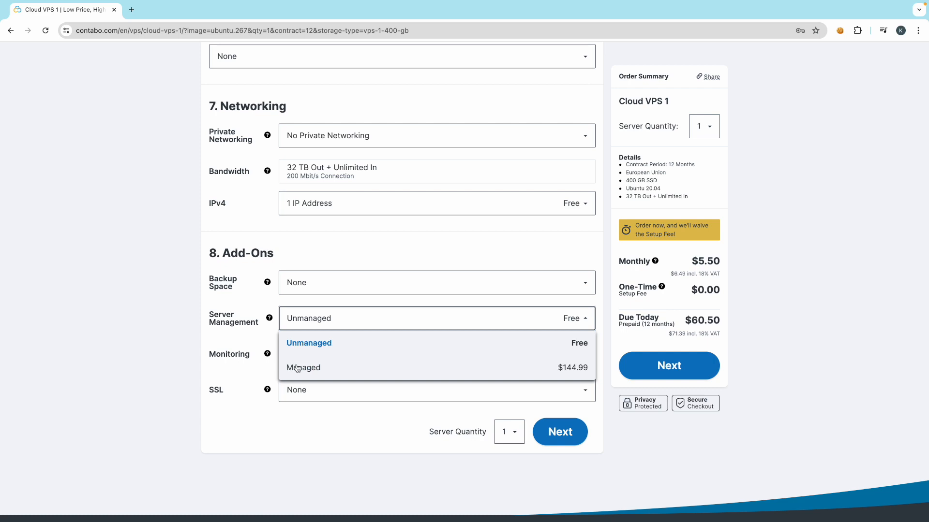
{"action": "left_click", "coordinate": [162, 336]}
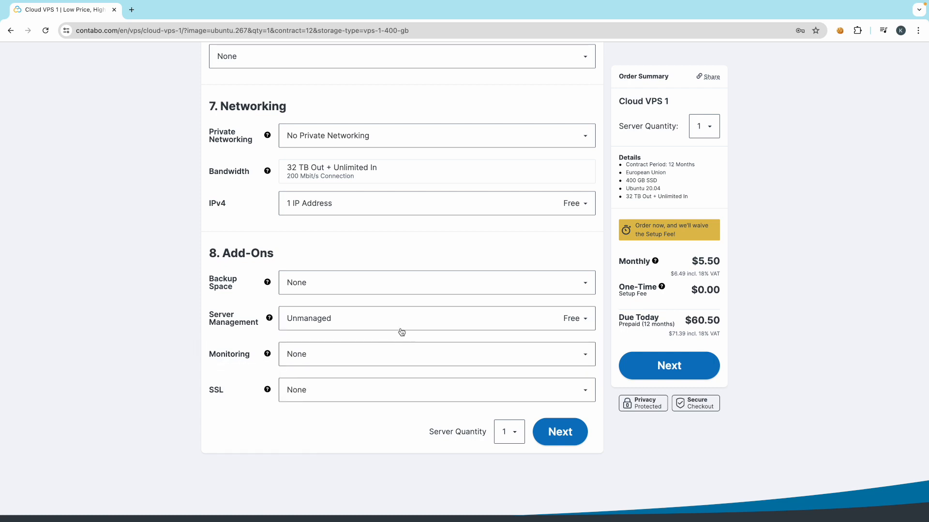
{"action": "scroll", "coordinate": [433, 329], "scroll_direction": "up", "scroll_amount": 2}
{"action": "scroll", "coordinate": [432, 328], "scroll_direction": "up", "scroll_amount": 8}
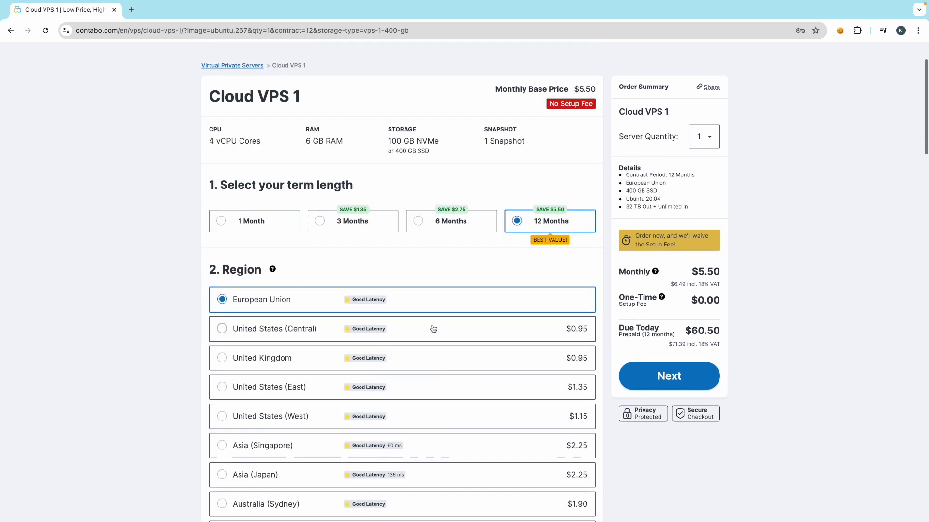
{"action": "scroll", "coordinate": [432, 327], "scroll_direction": "down", "scroll_amount": 15}
{"action": "scroll", "coordinate": [432, 328], "scroll_direction": "down", "scroll_amount": 10}
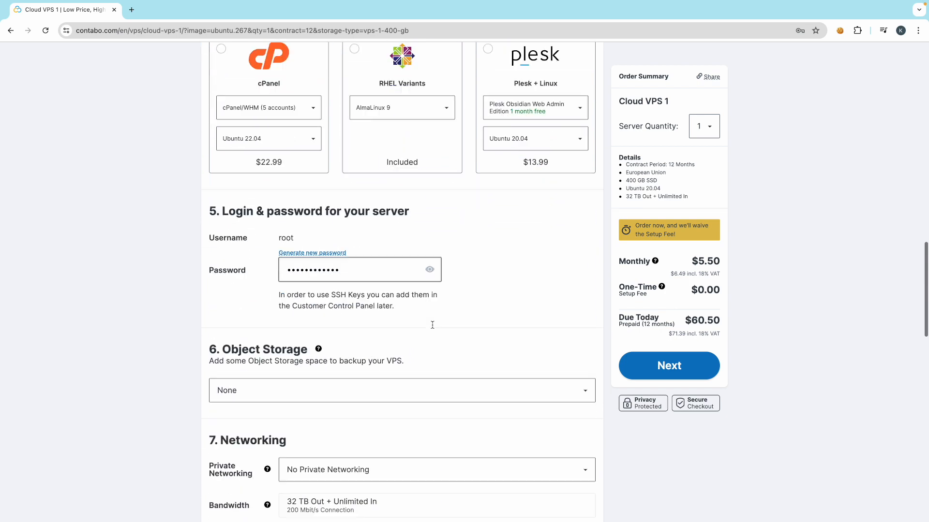
{"action": "scroll", "coordinate": [568, 377], "scroll_direction": "down", "scroll_amount": 3}
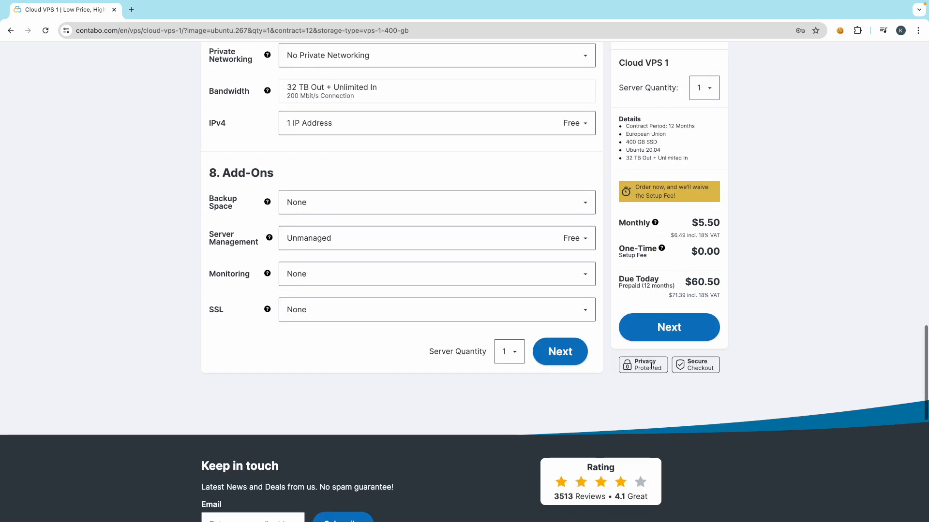
- Continue the Cloud VPS 1 order to checkout and dismiss Chrome's save-password prompt
{"action": "left_click", "coordinate": [668, 333]}
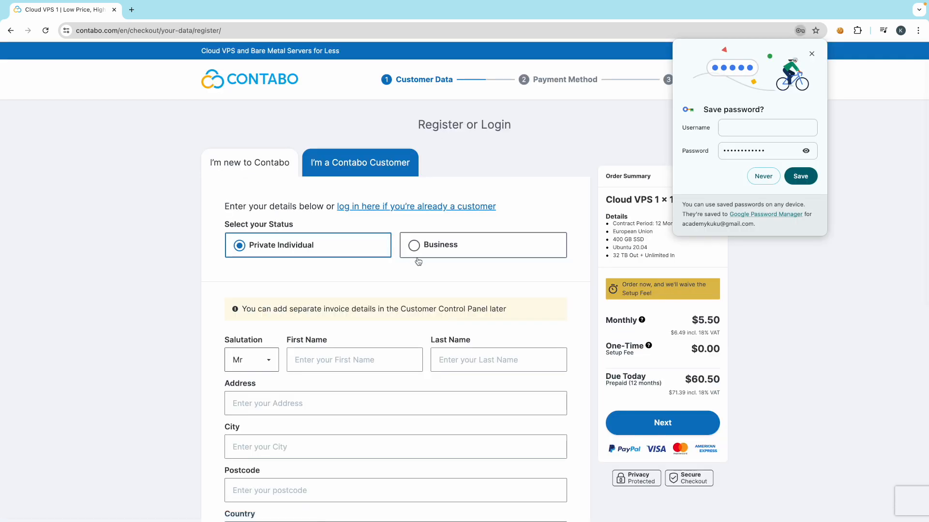
{"action": "left_click", "coordinate": [812, 54]}
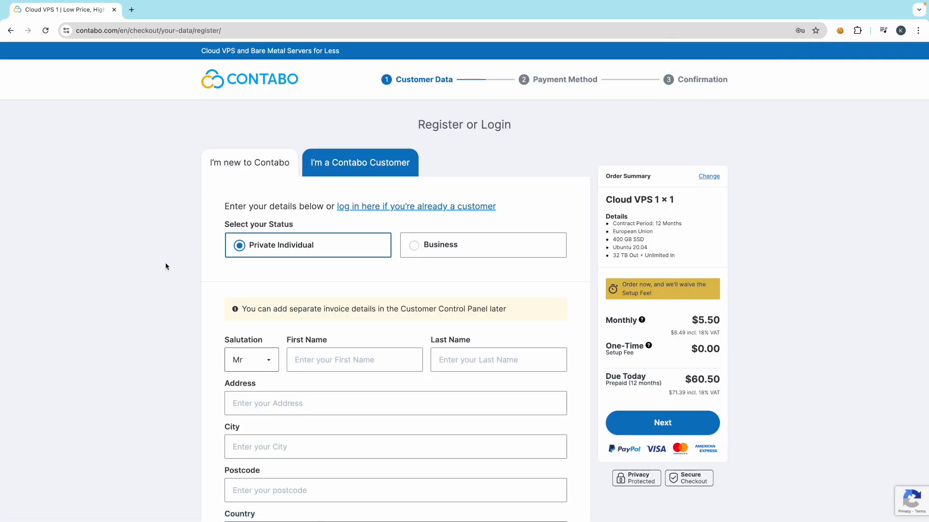
{"action": "scroll", "coordinate": [198, 308], "scroll_direction": "down", "scroll_amount": 1}
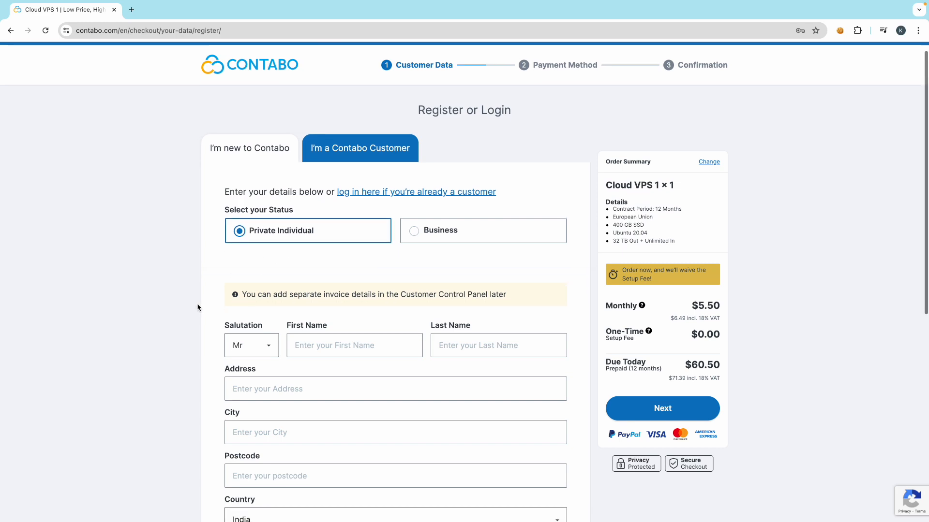
{"action": "scroll", "coordinate": [198, 307], "scroll_direction": "down", "scroll_amount": 1}
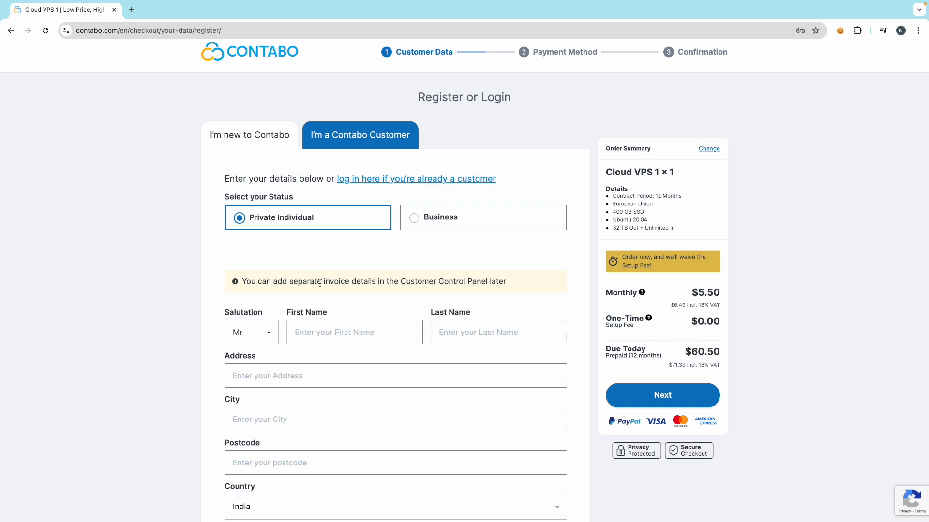
- Review the Register form and submit the customer details to reach payment
{"action": "scroll", "coordinate": [337, 304], "scroll_direction": "down", "scroll_amount": 1}
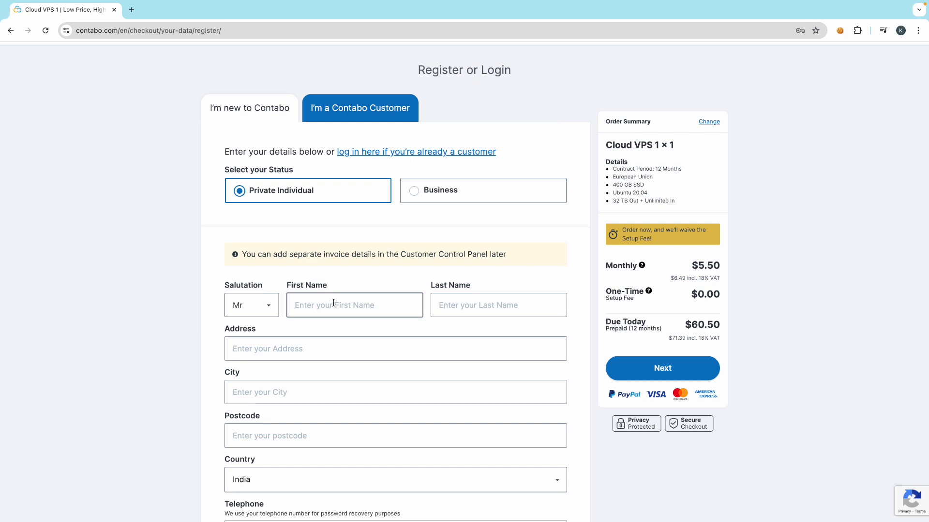
{"action": "scroll", "coordinate": [269, 311], "scroll_direction": "down", "scroll_amount": 2}
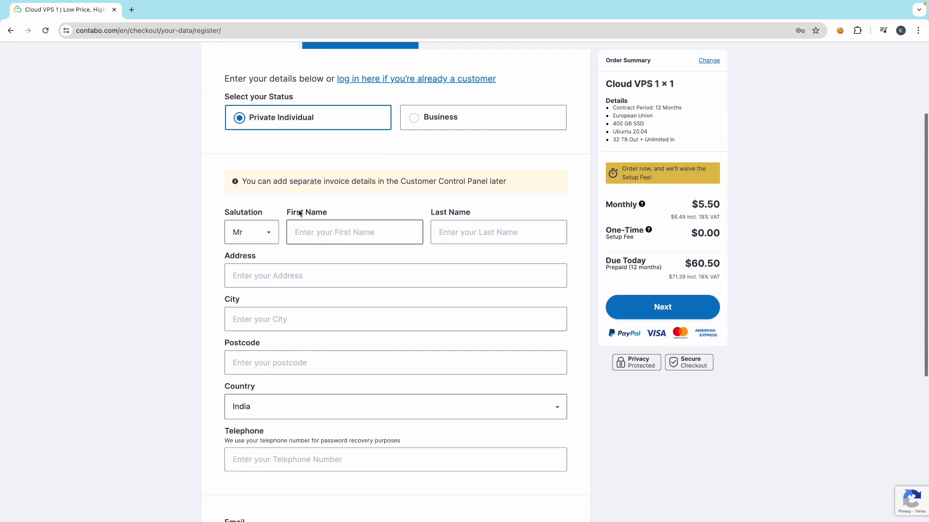
{"action": "scroll", "coordinate": [276, 382], "scroll_direction": "down", "scroll_amount": 1}
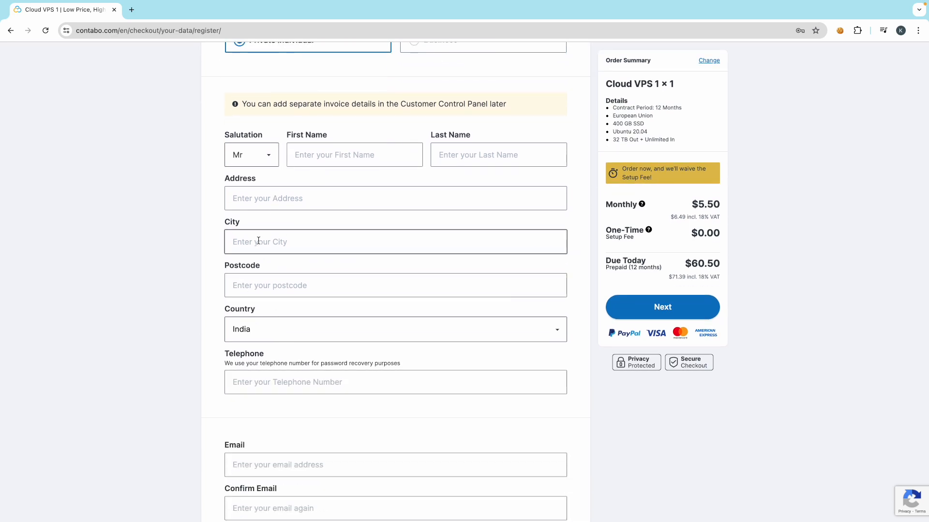
{"action": "scroll", "coordinate": [293, 360], "scroll_direction": "down", "scroll_amount": 2}
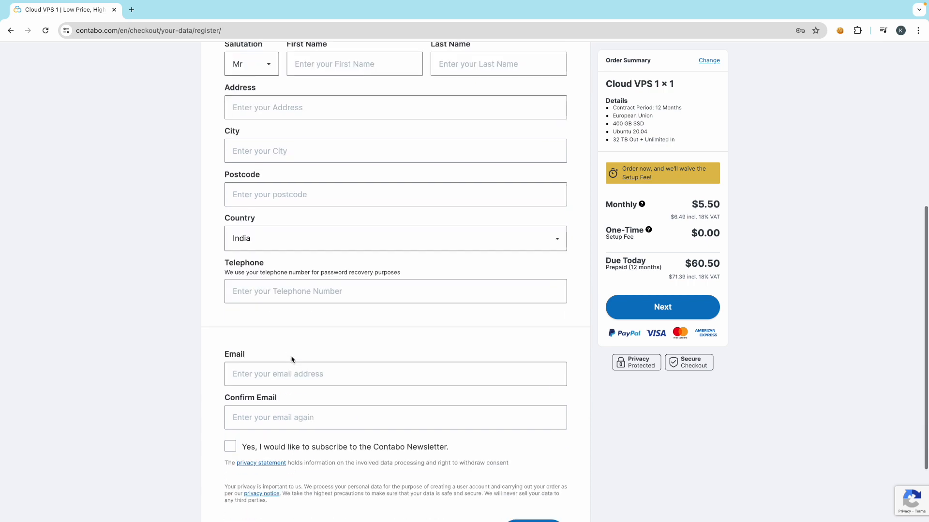
{"action": "scroll", "coordinate": [275, 408], "scroll_direction": "down", "scroll_amount": 1}
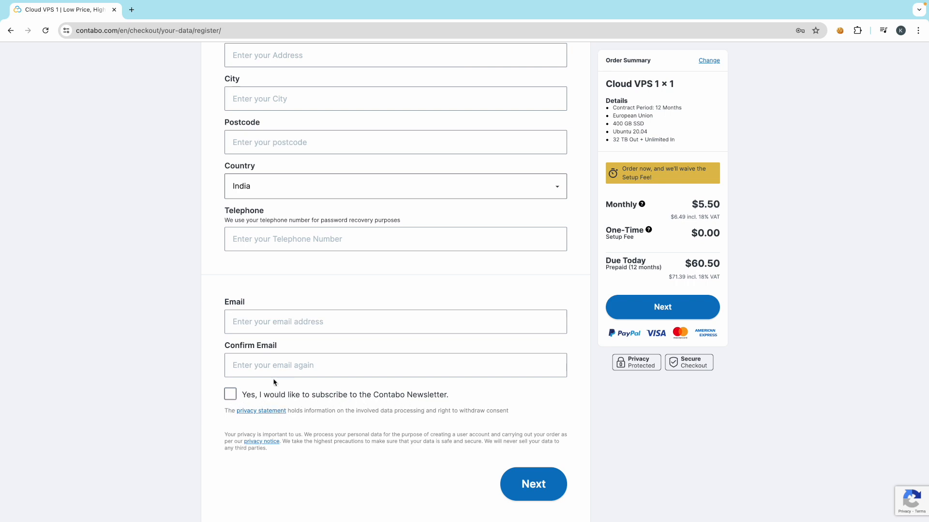
{"action": "scroll", "coordinate": [273, 383], "scroll_direction": "up", "scroll_amount": 5}
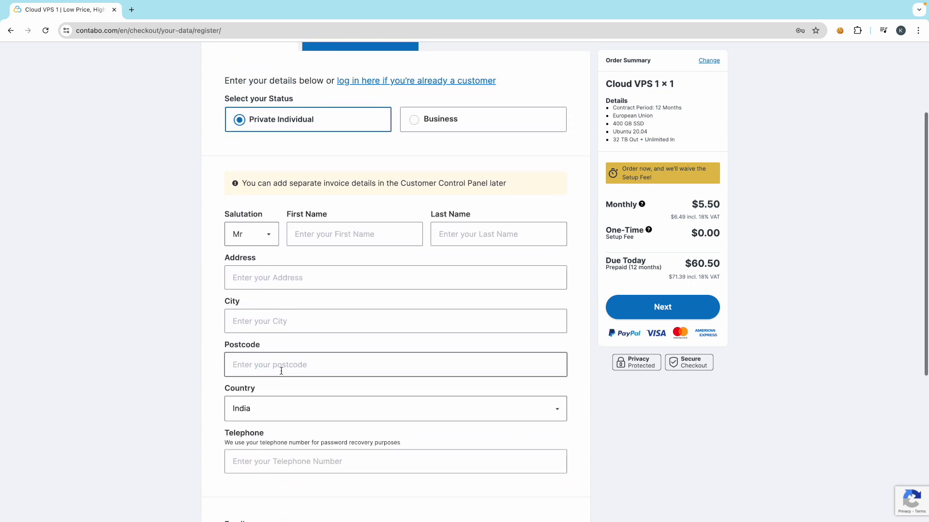
{"action": "scroll", "coordinate": [281, 371], "scroll_direction": "down", "scroll_amount": 5}
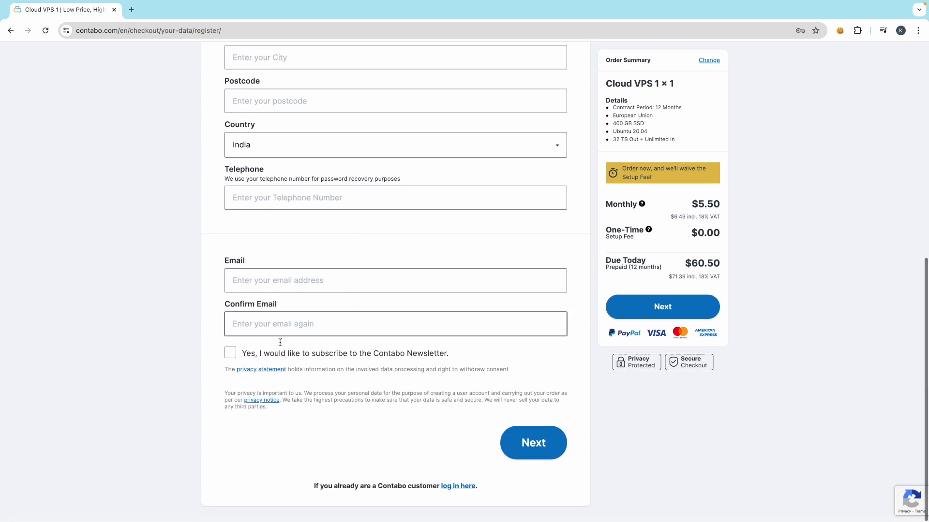
{"action": "left_click", "coordinate": [537, 448]}
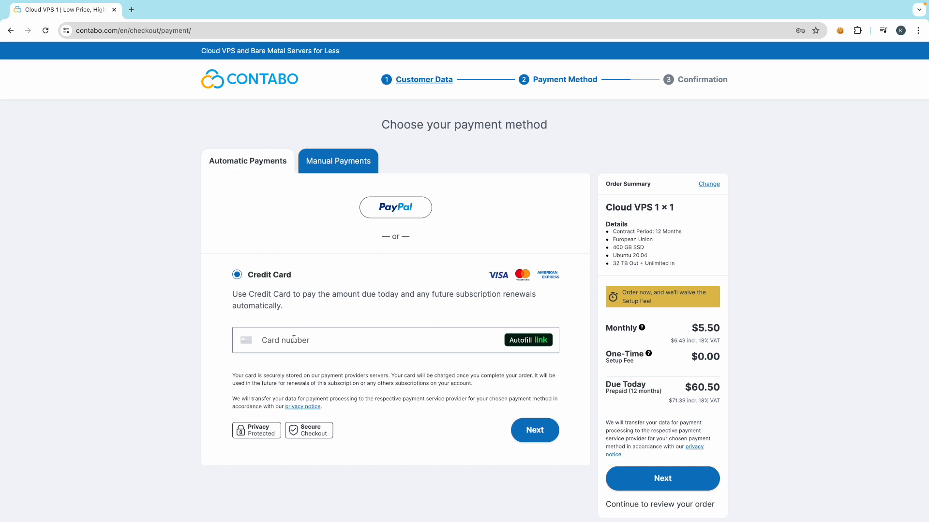
- Keep Credit Card as the payment method and continue to the order review
{"action": "scroll", "coordinate": [426, 382], "scroll_direction": "down", "scroll_amount": 1}
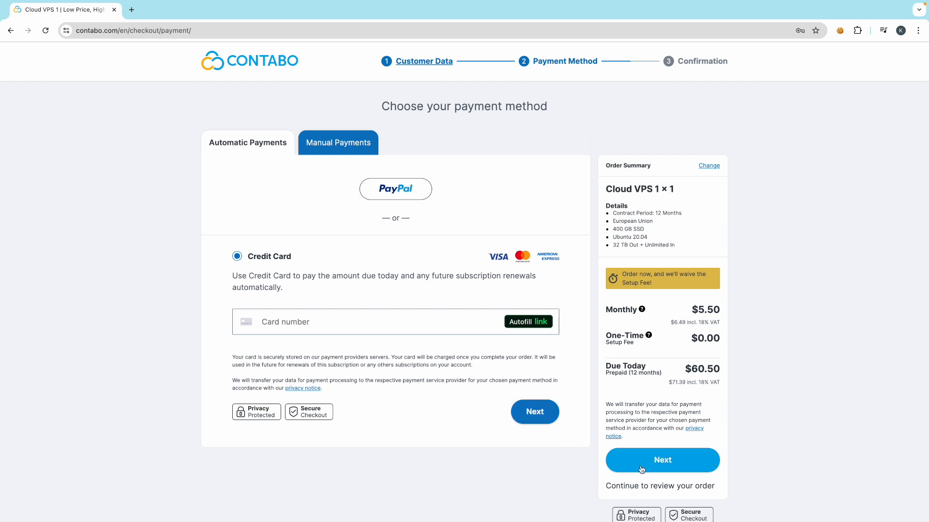
{"action": "left_click", "coordinate": [662, 470]}
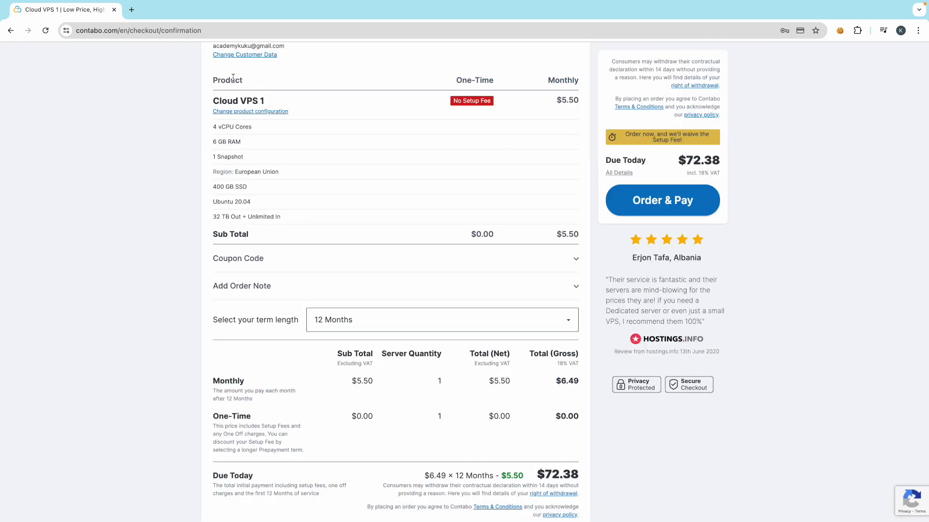
- Keep the 12 Months term and place the order with Order & Pay for $72.38
{"action": "scroll", "coordinate": [232, 77], "scroll_direction": "up", "scroll_amount": 1}
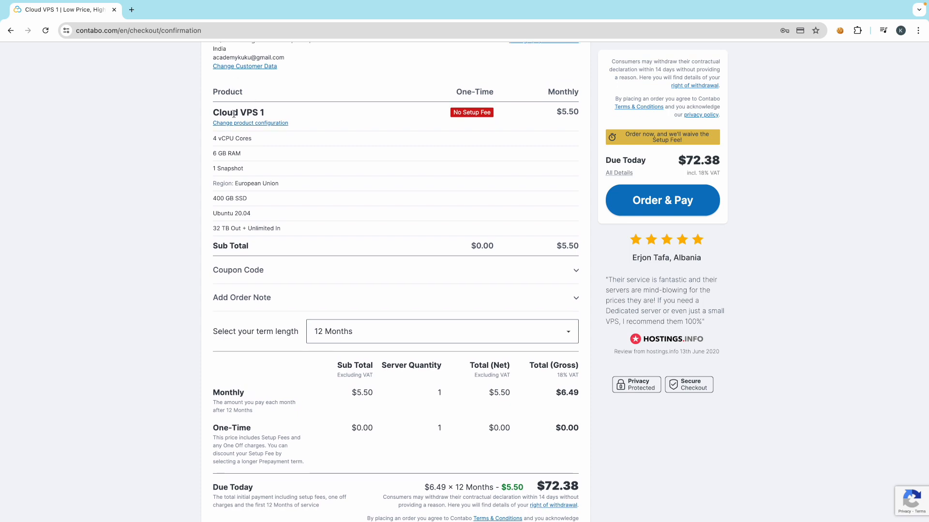
{"action": "scroll", "coordinate": [215, 151], "scroll_direction": "down", "scroll_amount": 1}
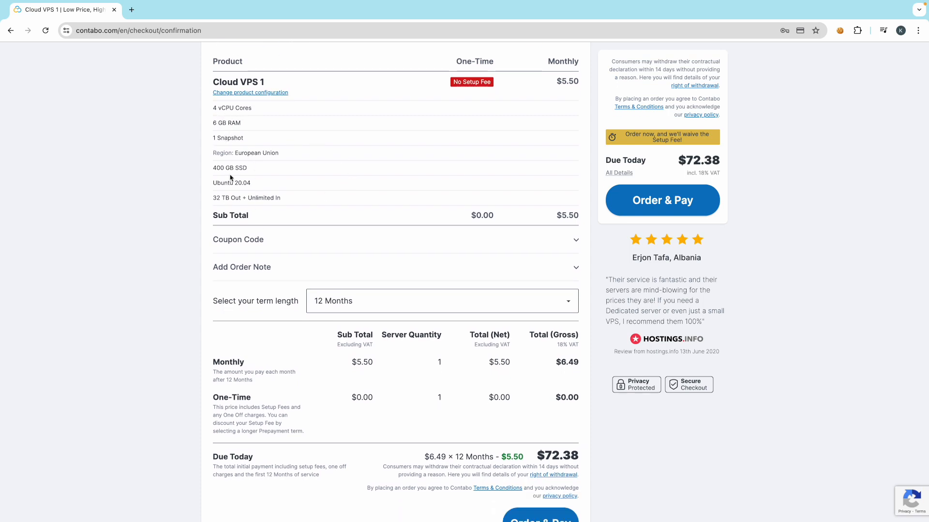
{"action": "scroll", "coordinate": [266, 247], "scroll_direction": "down", "scroll_amount": 2}
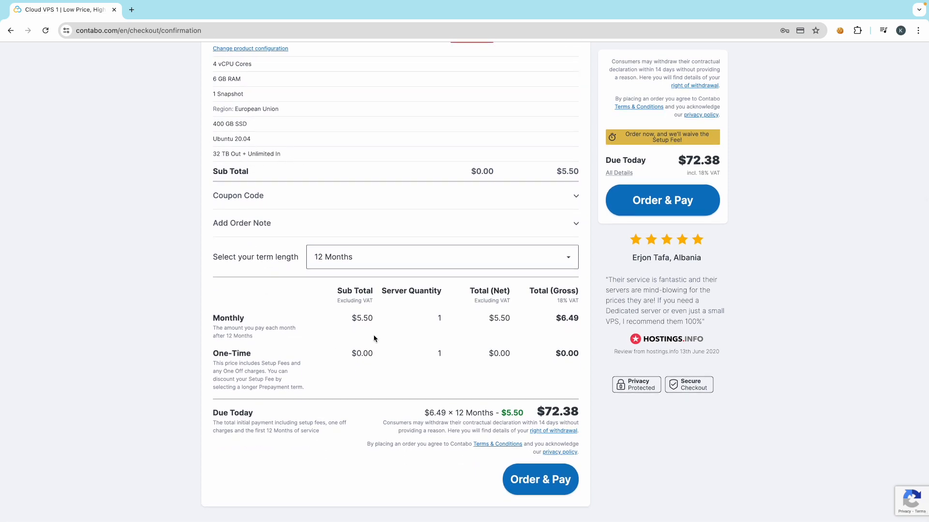
{"action": "left_click", "coordinate": [555, 263]}
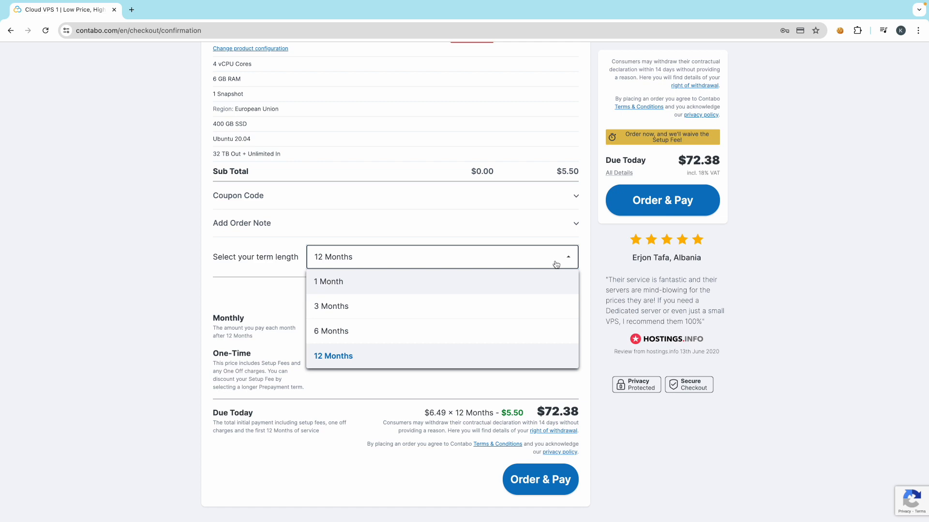
{"action": "left_click", "coordinate": [355, 366]}
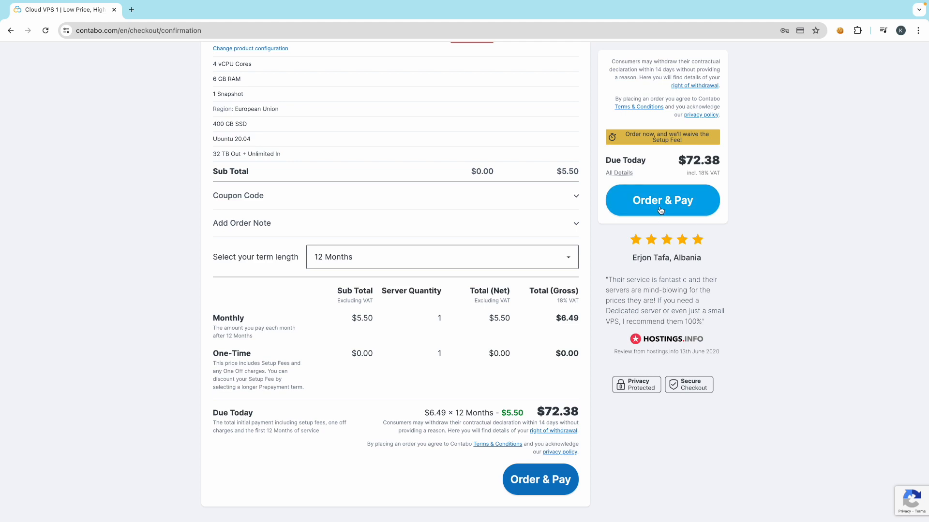
{"action": "scroll", "coordinate": [661, 210], "scroll_direction": "up", "scroll_amount": 1}
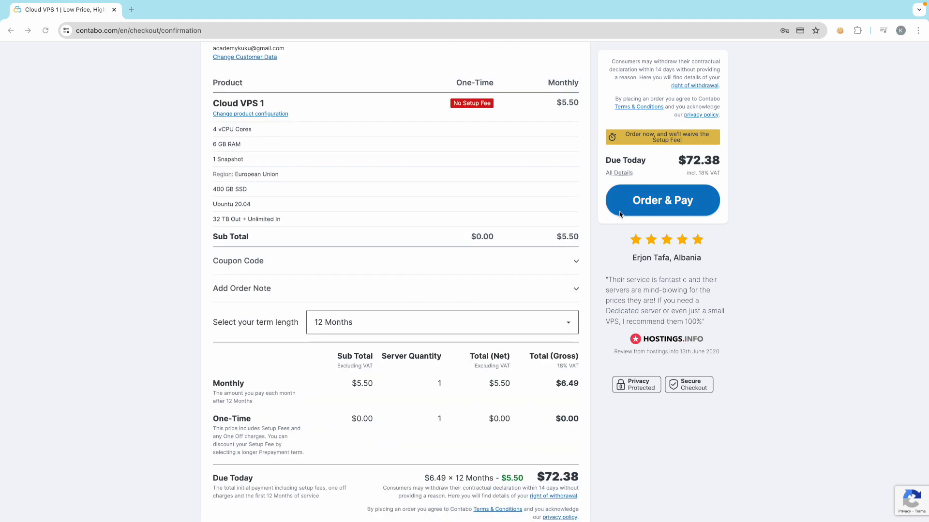
{"action": "left_click", "coordinate": [661, 207]}
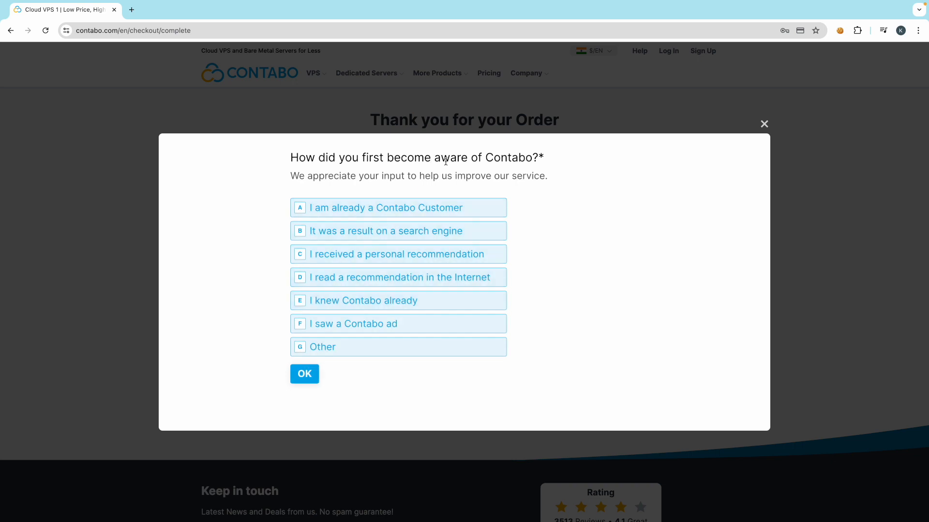
- Answer option F, 'I saw a Contabo ad', and close the order survey
{"action": "left_click", "coordinate": [307, 324]}
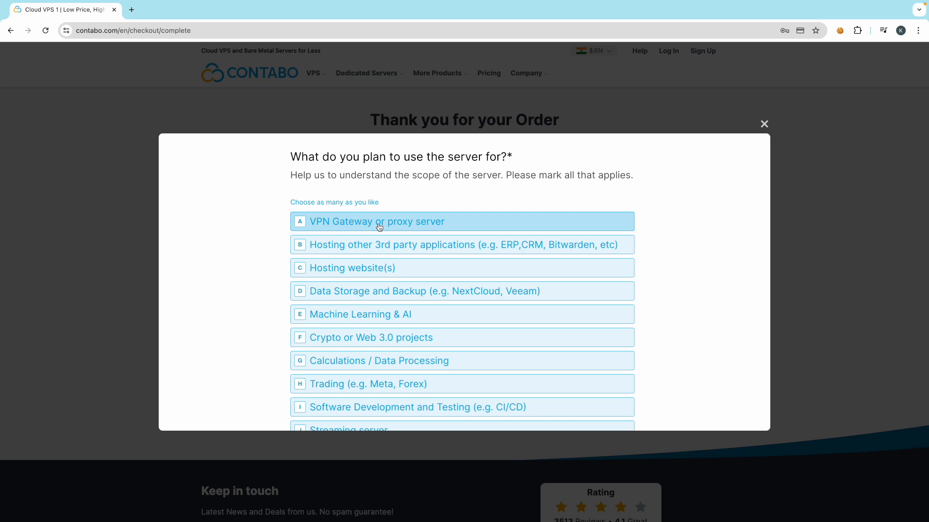
{"action": "left_click", "coordinate": [764, 124]}
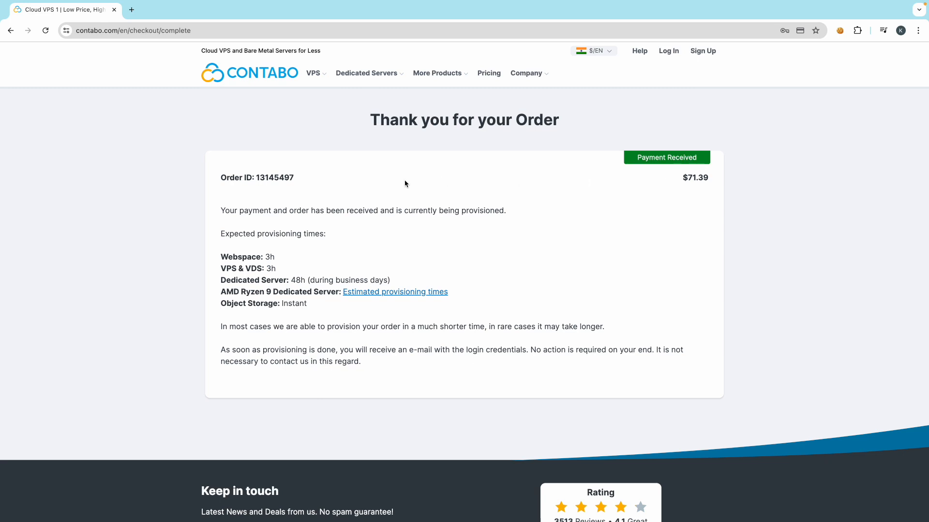
- Open Gmail in a new tab and read the Contabo order confirmation email
{"action": "left_click", "coordinate": [131, 10]}
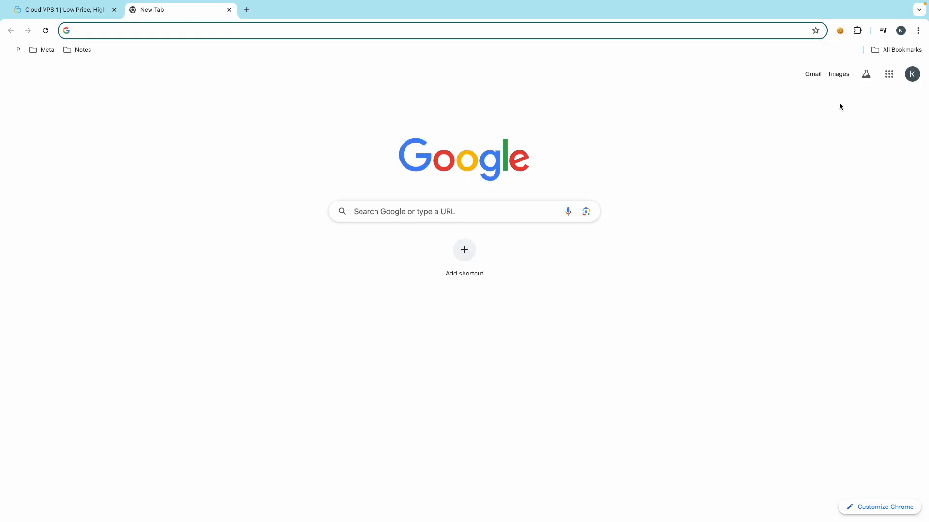
{"action": "left_click", "coordinate": [806, 73]}
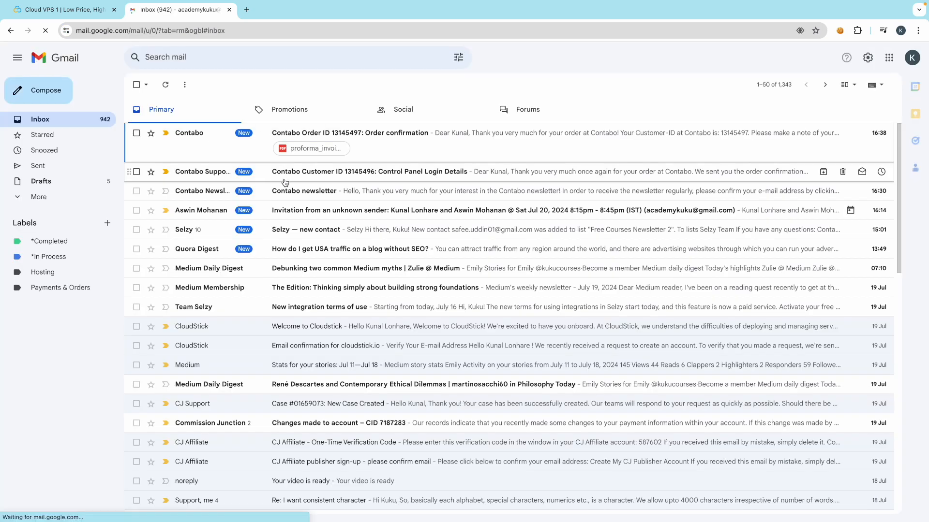
{"action": "left_click", "coordinate": [321, 140]}
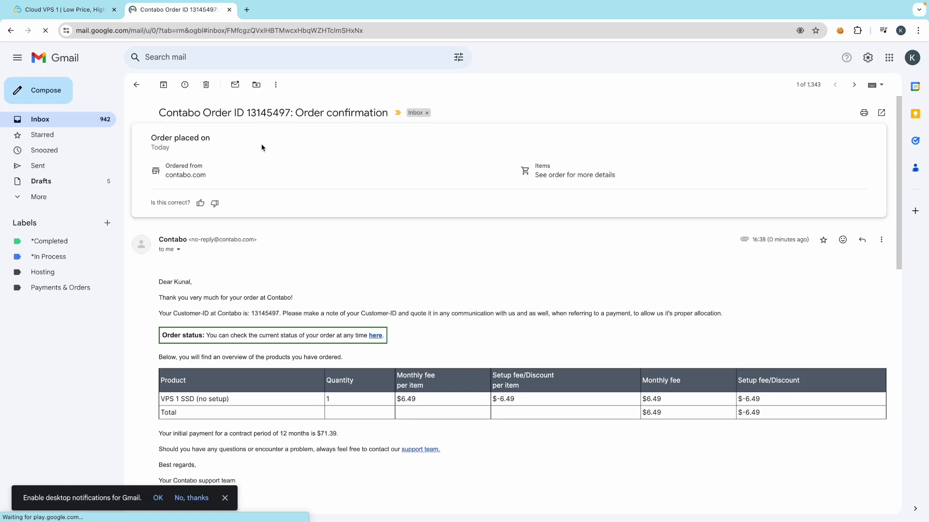
{"action": "scroll", "coordinate": [202, 324], "scroll_direction": "down", "scroll_amount": 4}
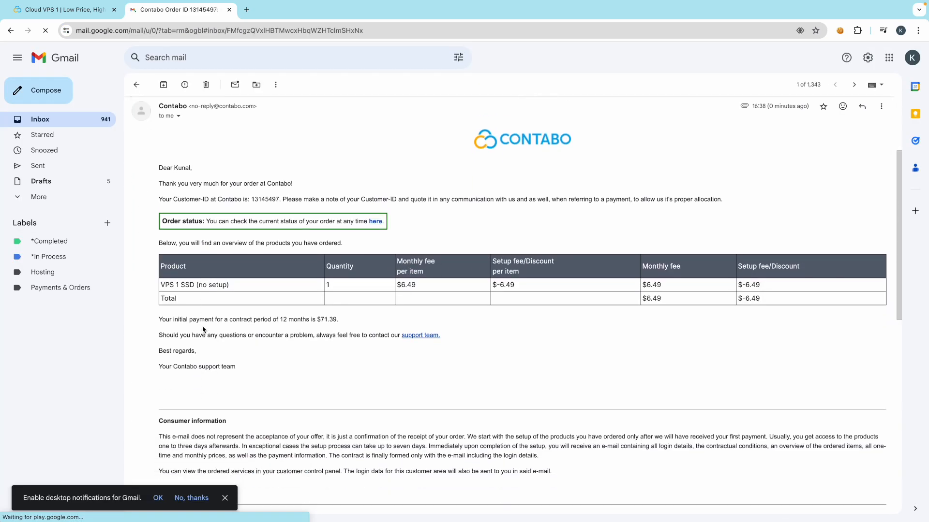
{"action": "scroll", "coordinate": [202, 330], "scroll_direction": "up", "scroll_amount": 2}
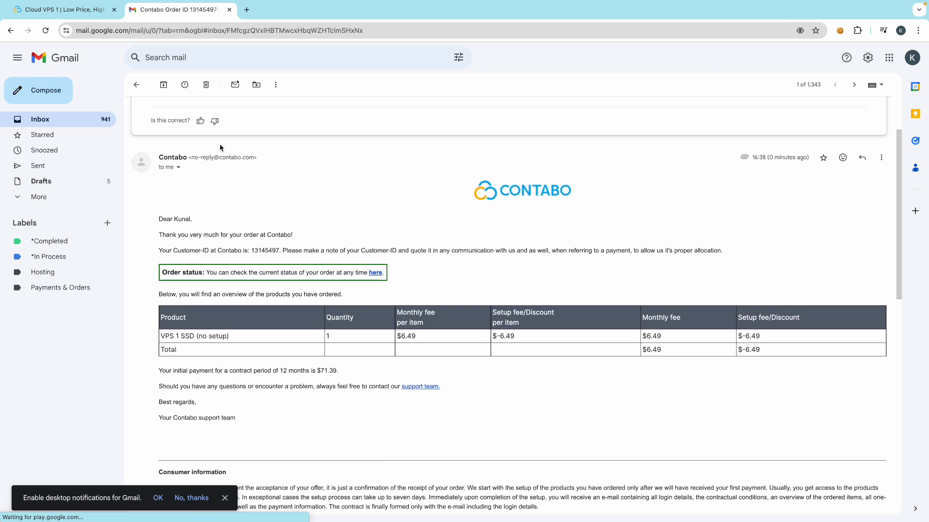
{"action": "left_click", "coordinate": [139, 83]}
- Read the Control Panel Login Details and newsletter emails, then return to the Contabo tab
{"action": "left_click", "coordinate": [276, 175]}
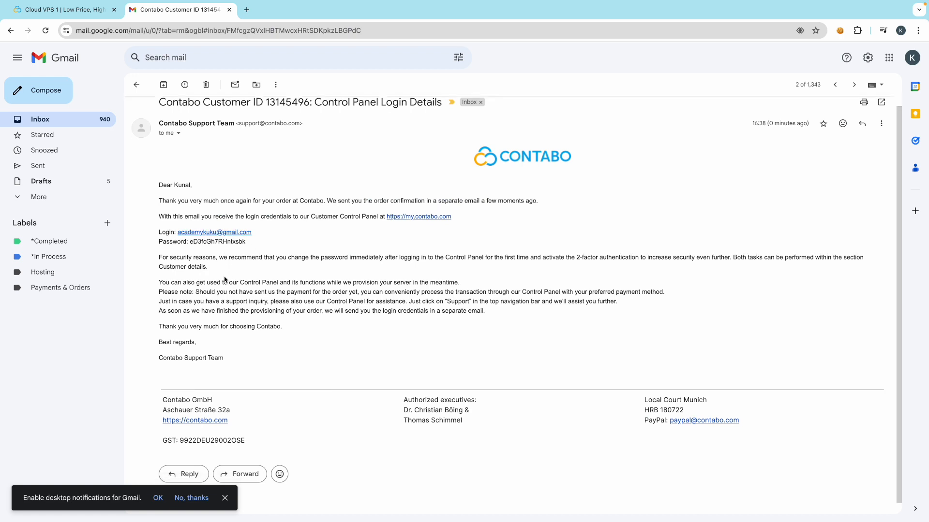
{"action": "left_click", "coordinate": [136, 85]}
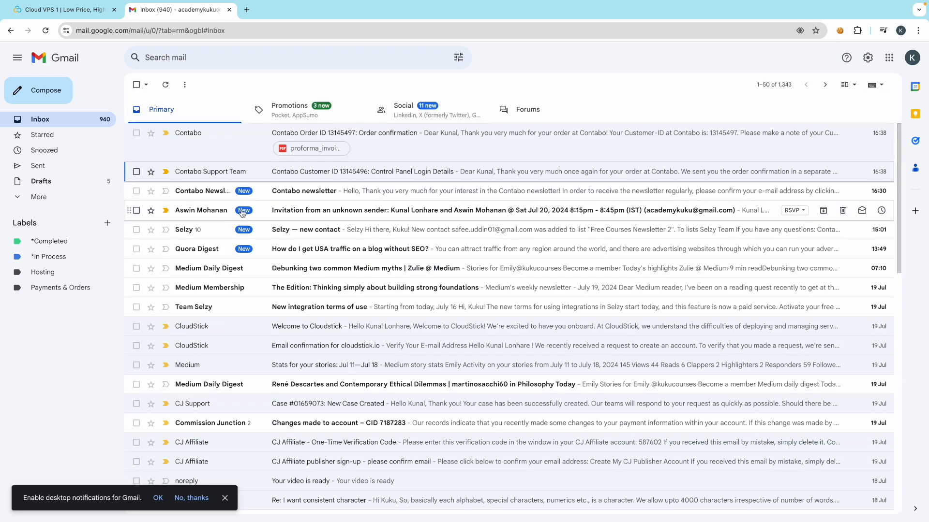
{"action": "left_click", "coordinate": [290, 191]}
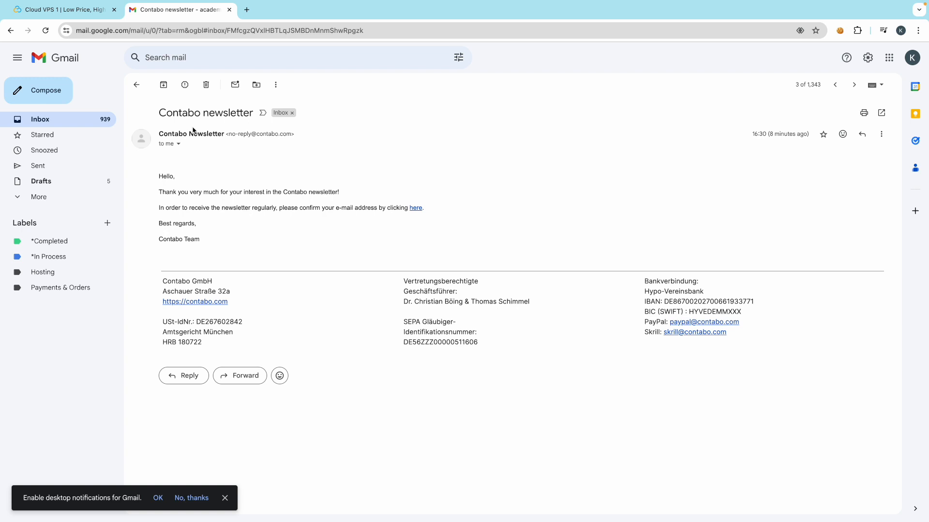
{"action": "left_click", "coordinate": [136, 85]}
{"action": "left_click", "coordinate": [209, 171]}
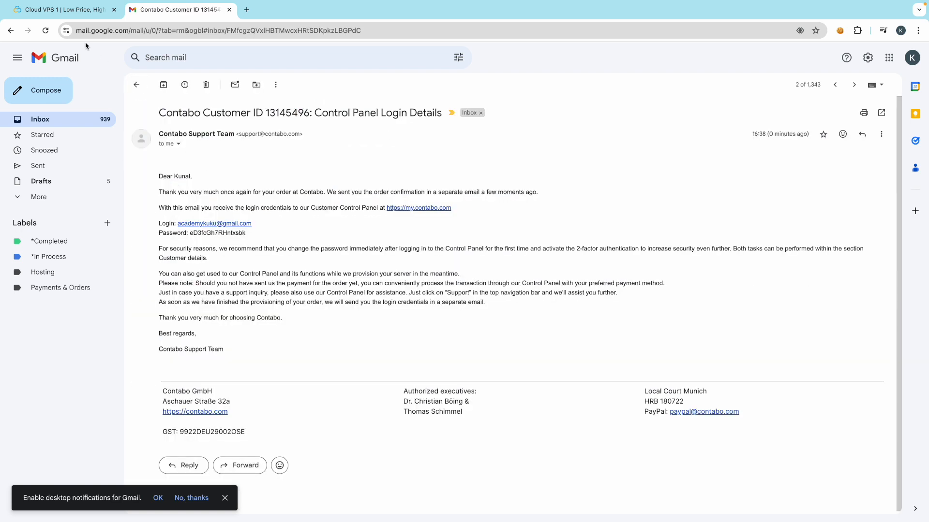
{"action": "left_click", "coordinate": [61, 10]}
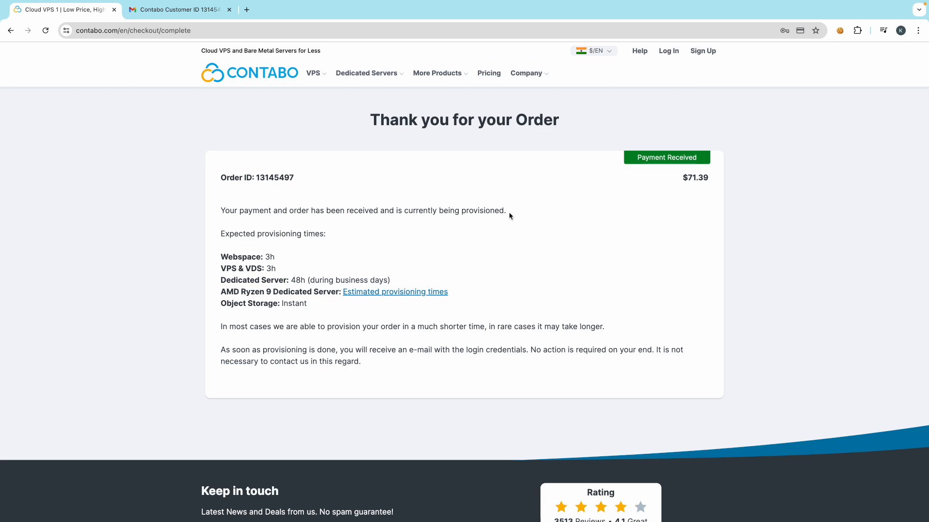
- Log in to the Contabo control panel with the account e-mail and pasted password
{"action": "left_click", "coordinate": [668, 51]}
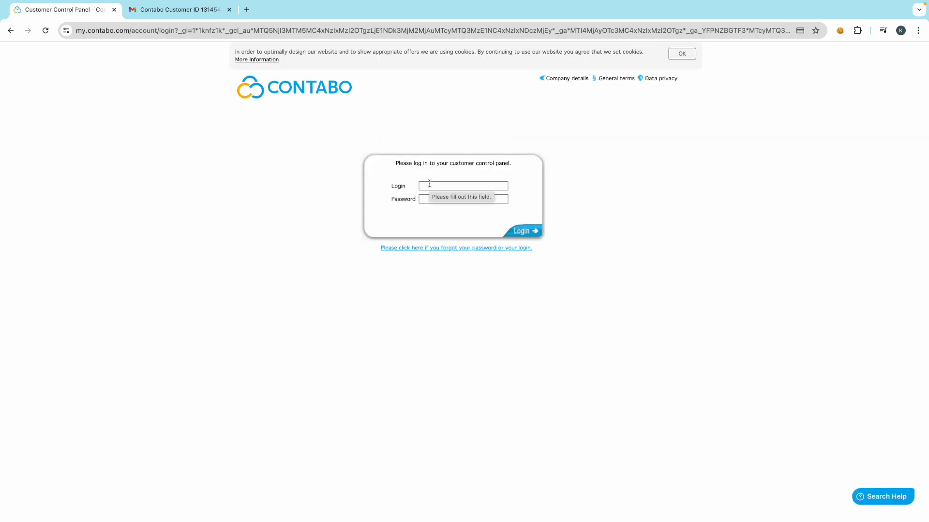
{"action": "left_click", "coordinate": [430, 184]}
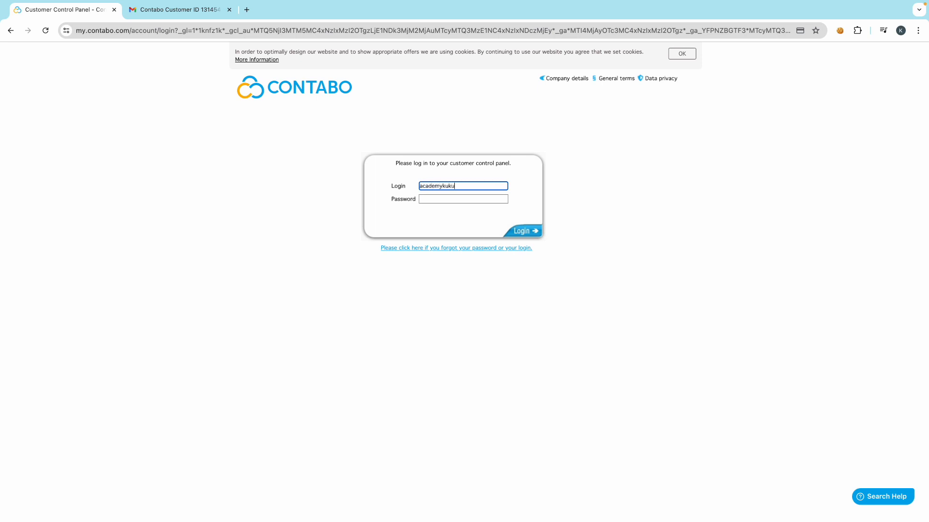
{"action": "left_click", "coordinate": [431, 196]}
{"action": "key", "text": "ctrl+v"}
{"action": "left_click", "coordinate": [404, 212]}
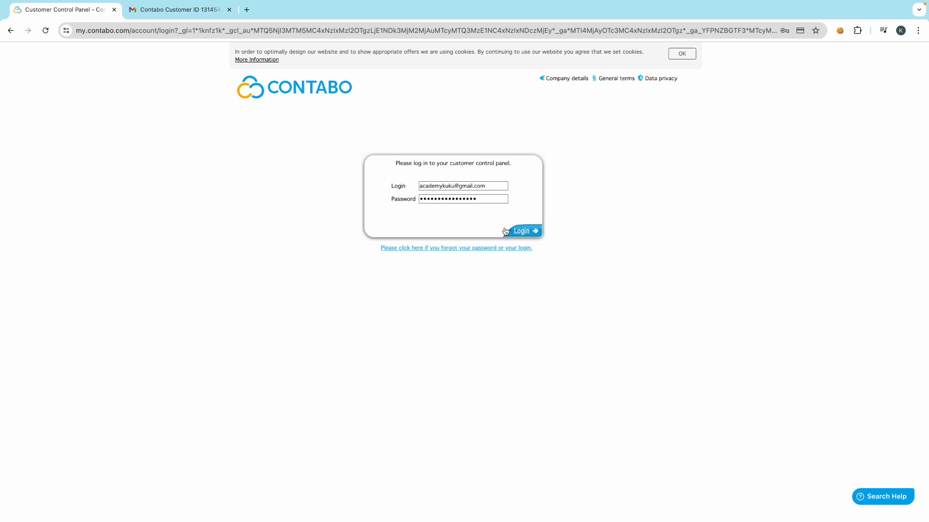
{"action": "left_click", "coordinate": [529, 233]}
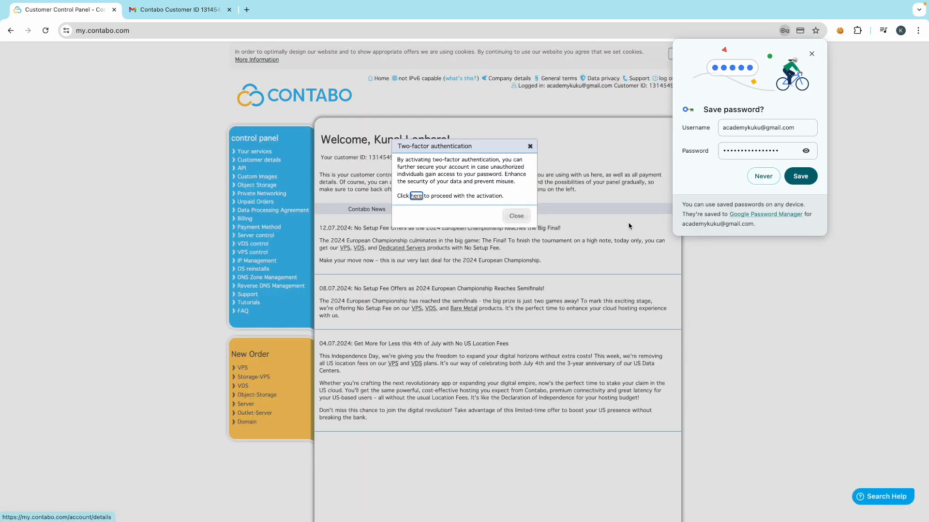
- Dismiss the save-password prompt and follow the two-factor 'here' link to Customer details
{"action": "left_click", "coordinate": [811, 54]}
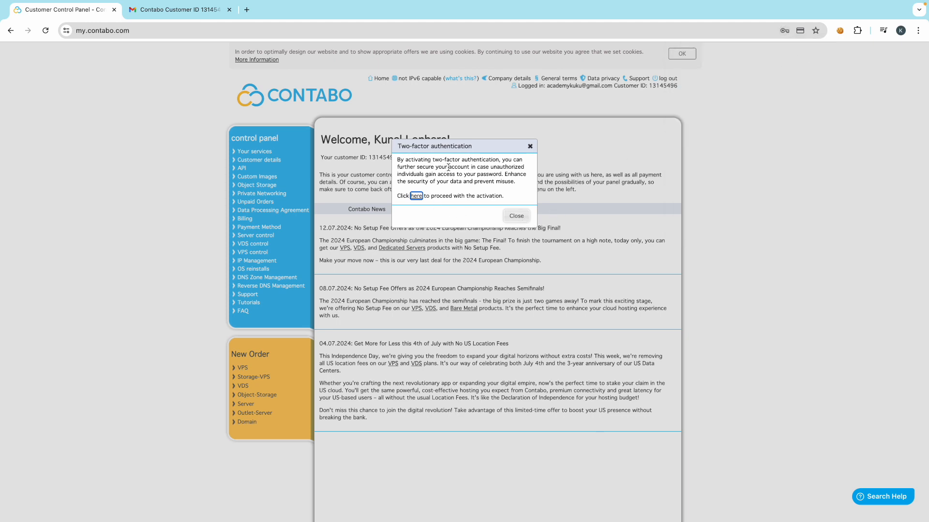
{"action": "left_click", "coordinate": [417, 198]}
{"action": "scroll", "coordinate": [397, 318], "scroll_direction": "down", "scroll_amount": 2}
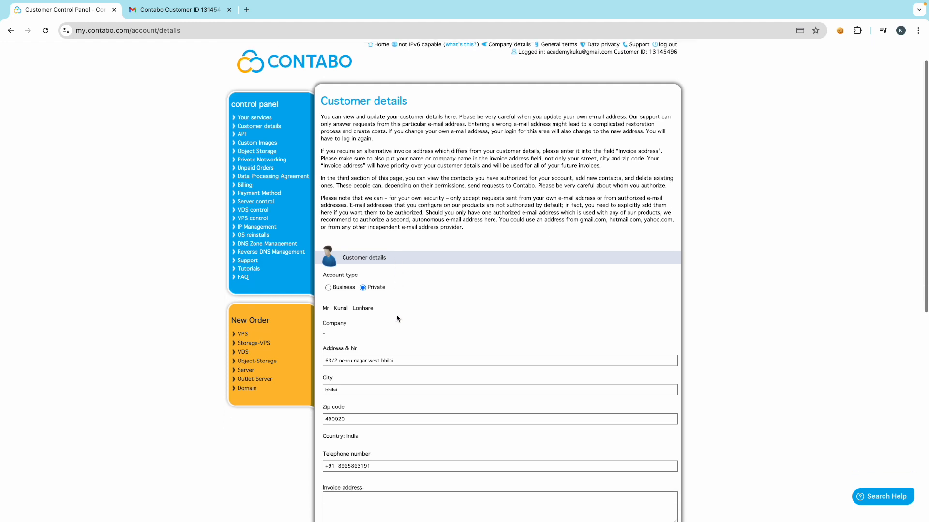
{"action": "scroll", "coordinate": [397, 318], "scroll_direction": "down", "scroll_amount": 3}
{"action": "scroll", "coordinate": [397, 317], "scroll_direction": "up", "scroll_amount": 4}
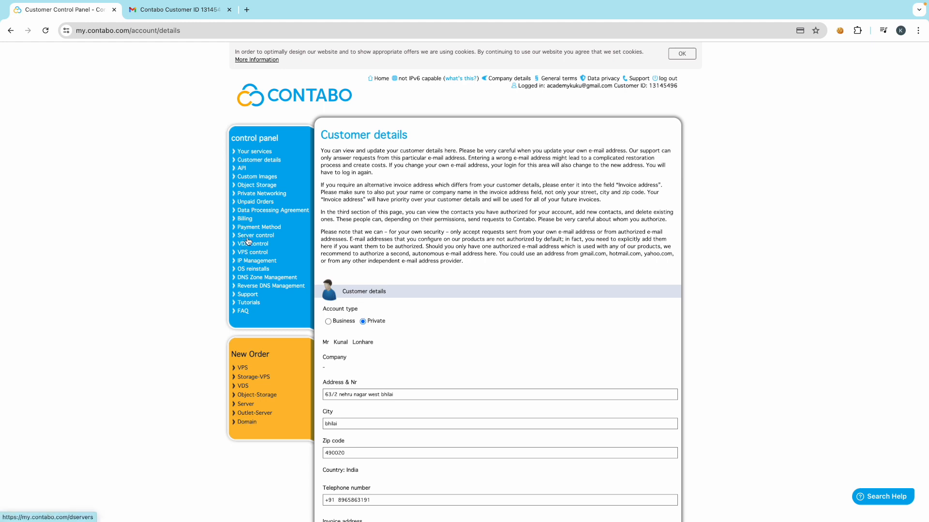
- Visit Home, Server control, VDS control, VPS control and Your services, then open a new window
{"action": "left_click", "coordinate": [382, 78]}
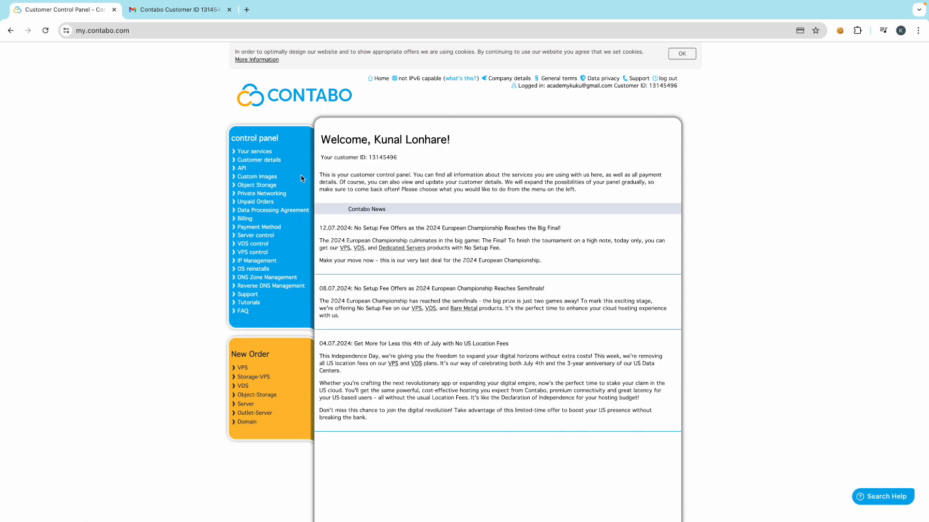
{"action": "left_click", "coordinate": [248, 236]}
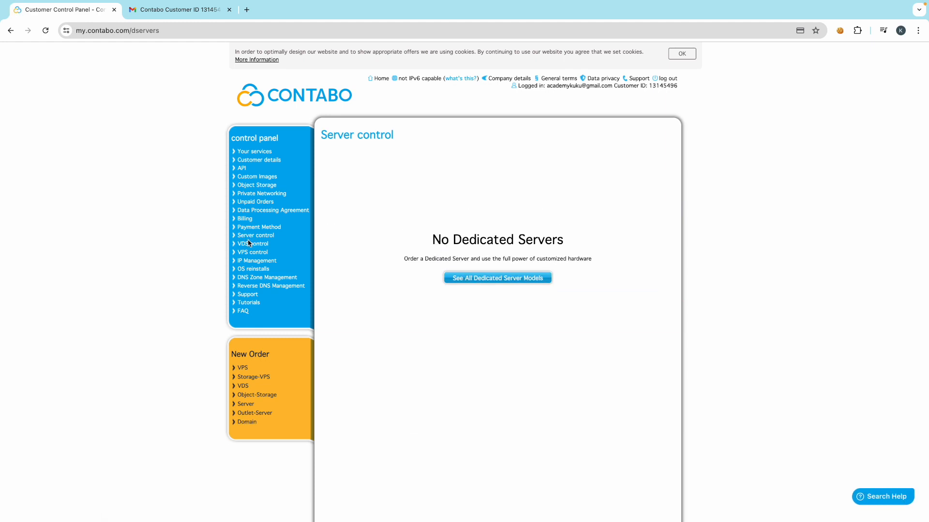
{"action": "left_click", "coordinate": [249, 244]}
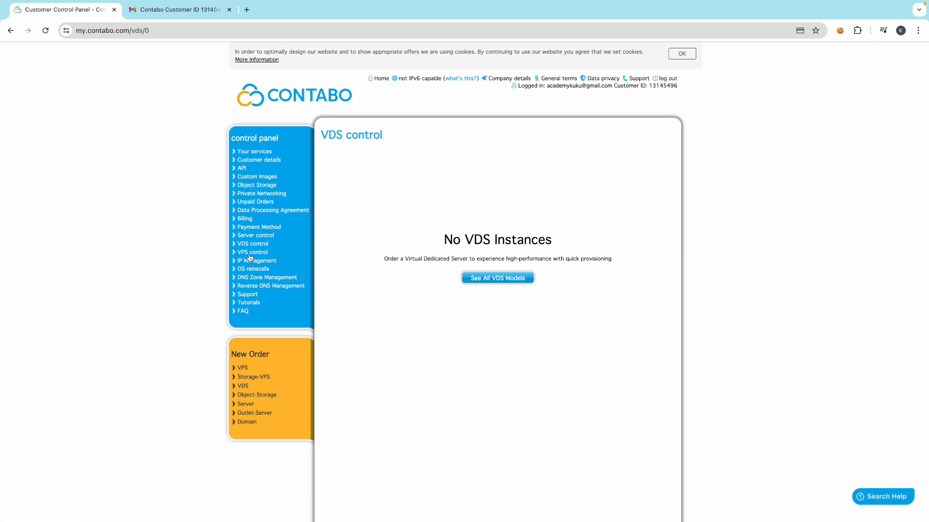
{"action": "left_click", "coordinate": [250, 255]}
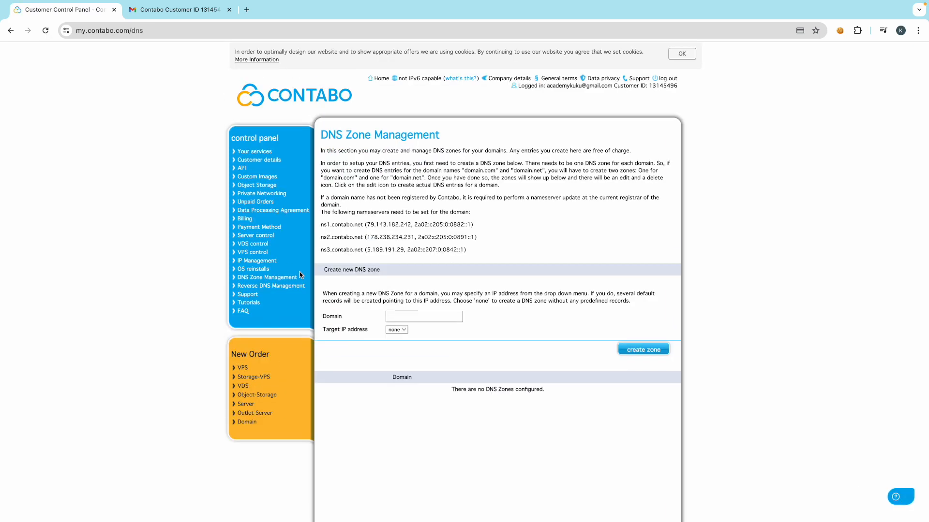
{"action": "left_click", "coordinate": [253, 152]}
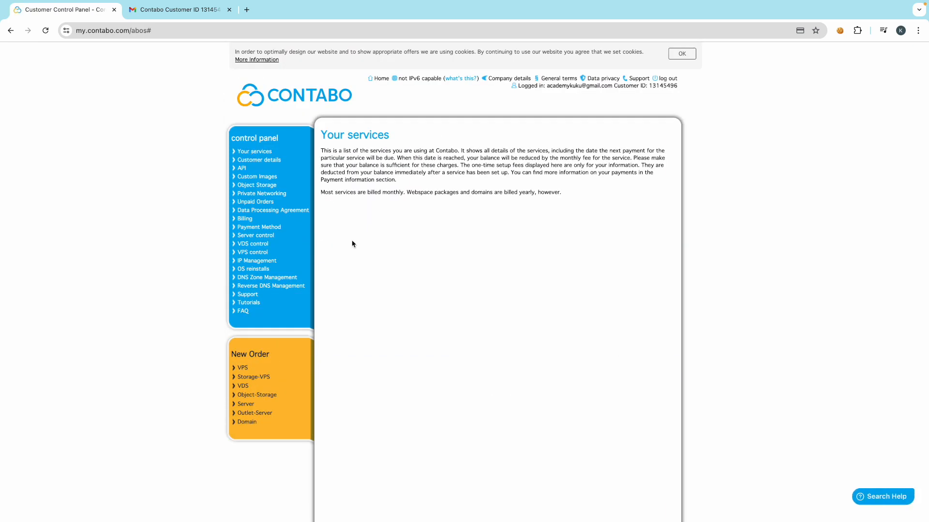
{"action": "key", "text": "ctrl+n"}
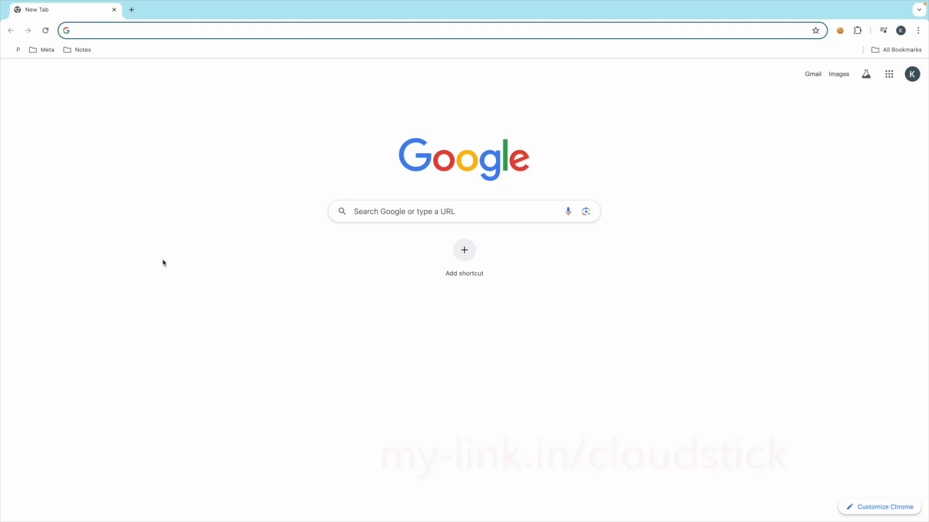
- Go to my-link.in/cloudstick to load the CloudStick homepage
{"action": "type", "text": "my-link.in/se"}
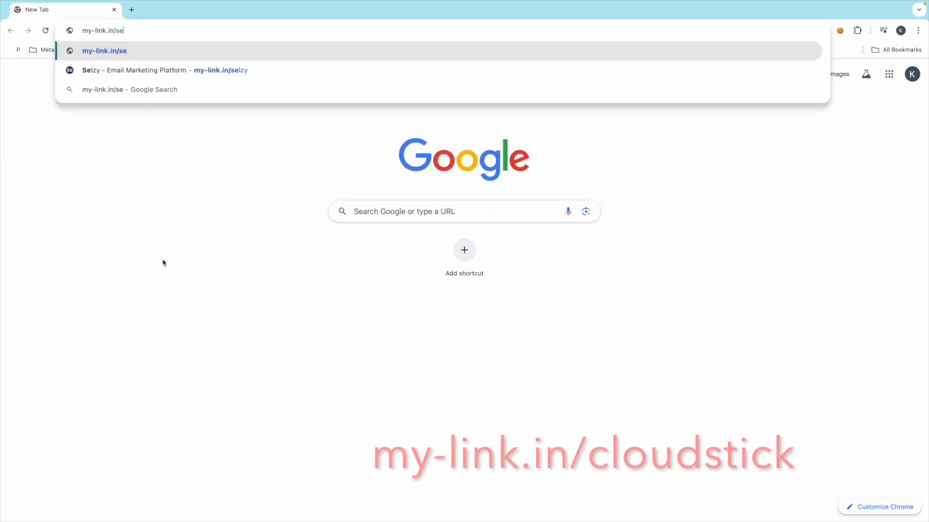
{"action": "key", "text": "BackSpace"}
{"action": "key", "text": "BackSpace"}
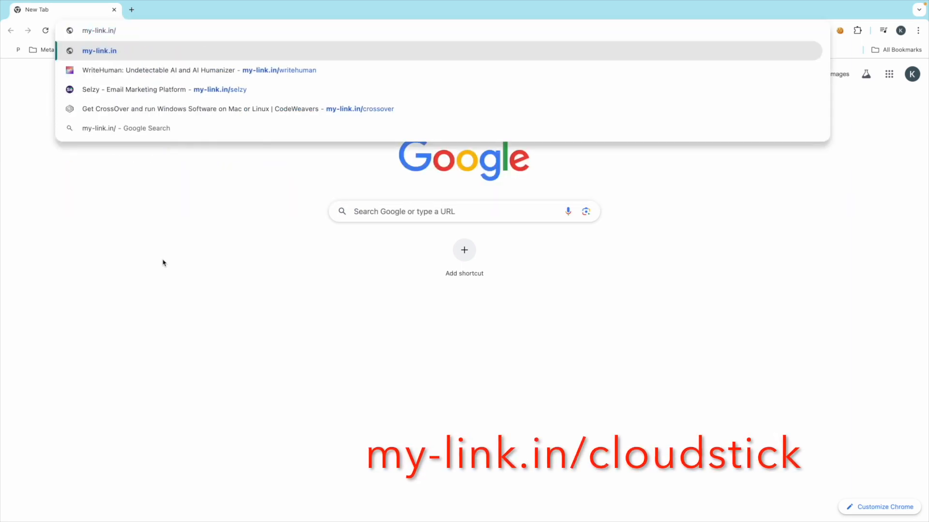
{"action": "type", "text": "clou"}
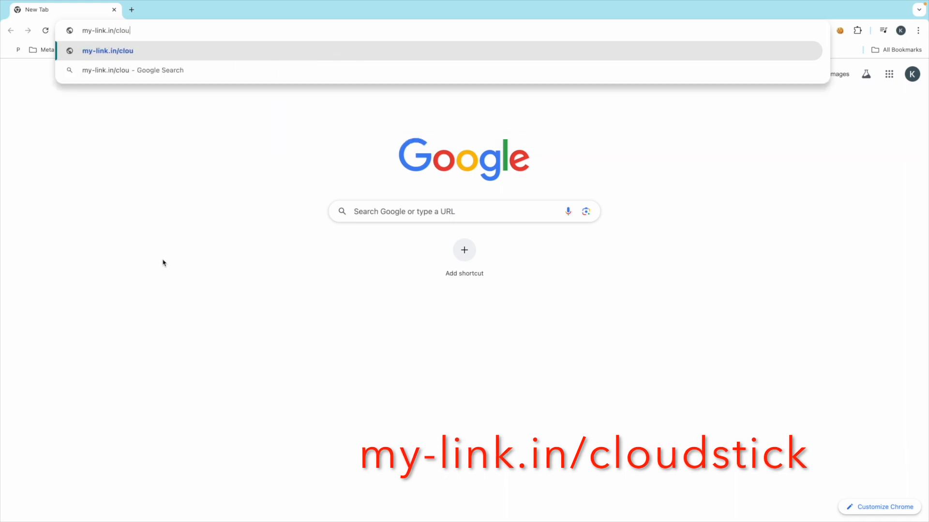
{"action": "type", "text": "dtic"}
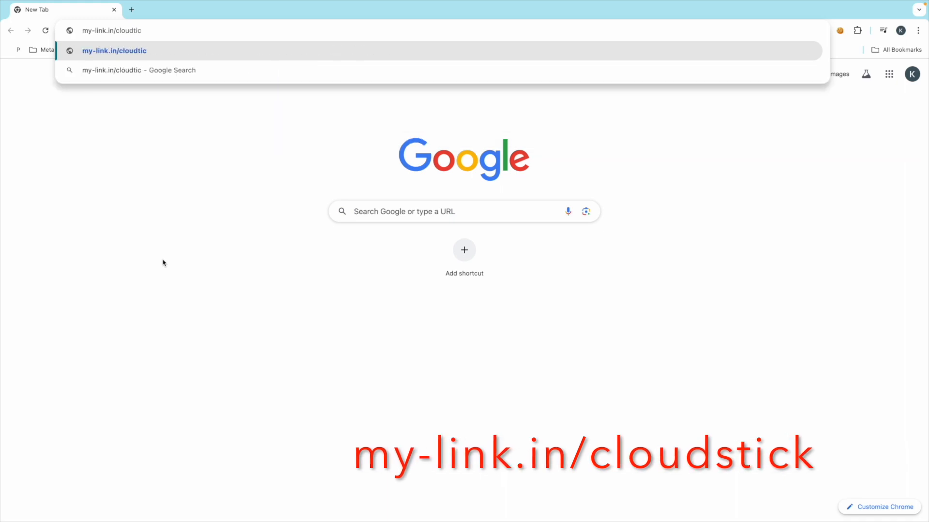
{"action": "key", "text": "BackSpace"}
{"action": "key", "text": "BackSpace"}
{"action": "key", "text": "BackSpace"}
{"action": "type", "text": "sti"}
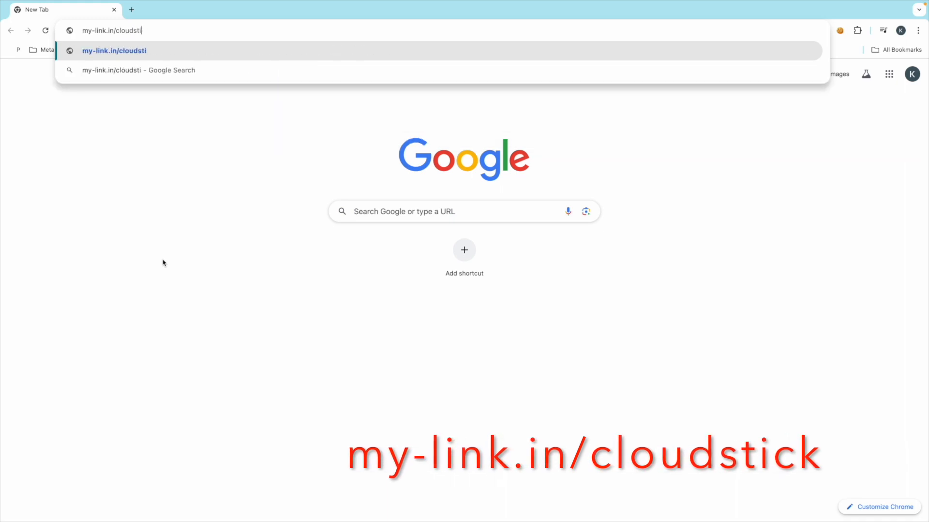
{"action": "type", "text": "ck"}
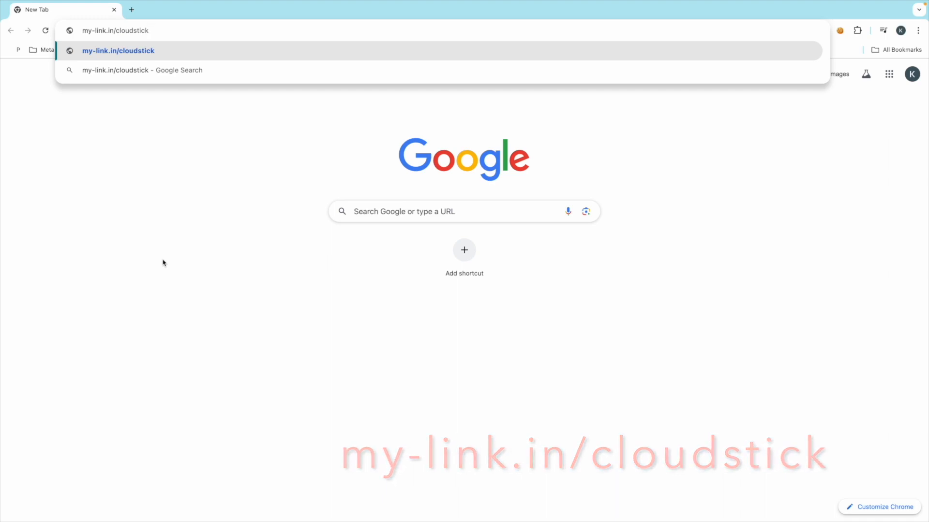
{"action": "key", "text": "Return"}
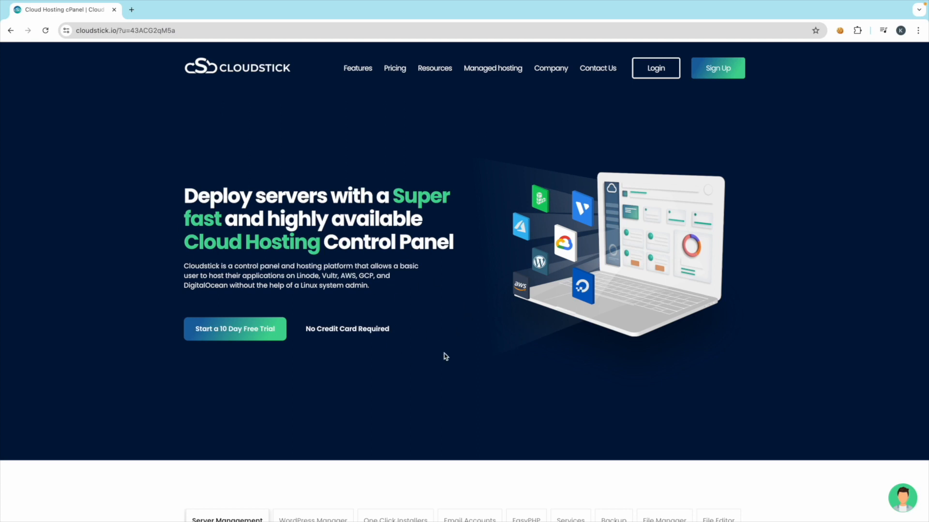
- Preview the One Click Installers, Backup and File Manager feature demos on the homepage
{"action": "scroll", "coordinate": [445, 356], "scroll_direction": "down", "scroll_amount": 5}
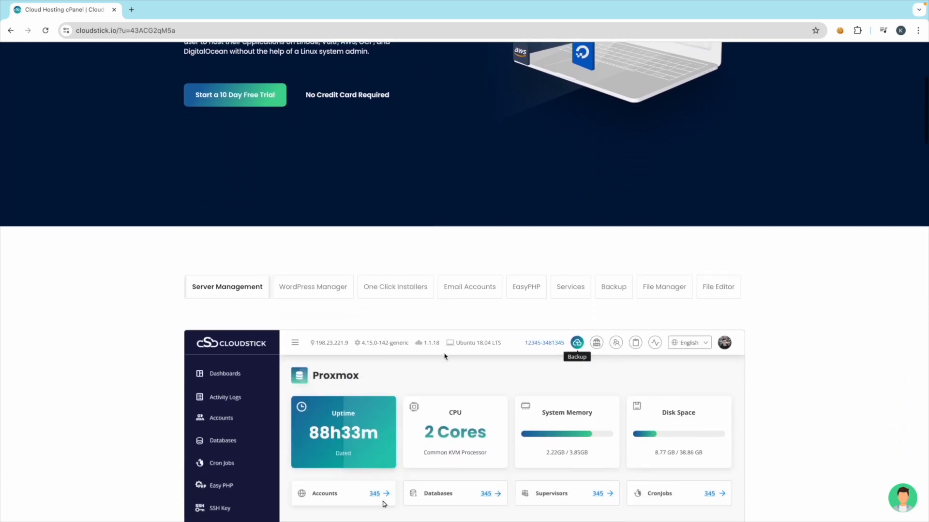
{"action": "scroll", "coordinate": [423, 314], "scroll_direction": "down", "scroll_amount": 2}
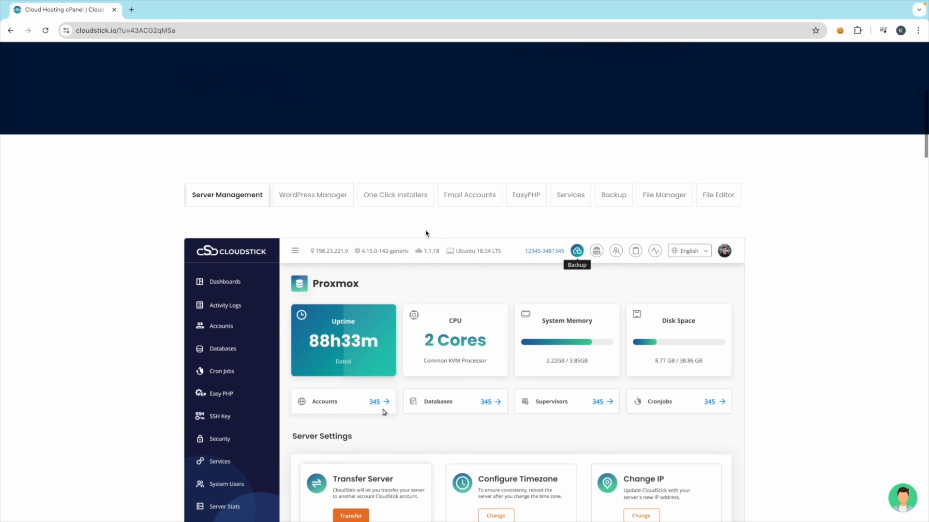
{"action": "scroll", "coordinate": [278, 429], "scroll_direction": "down", "scroll_amount": 1}
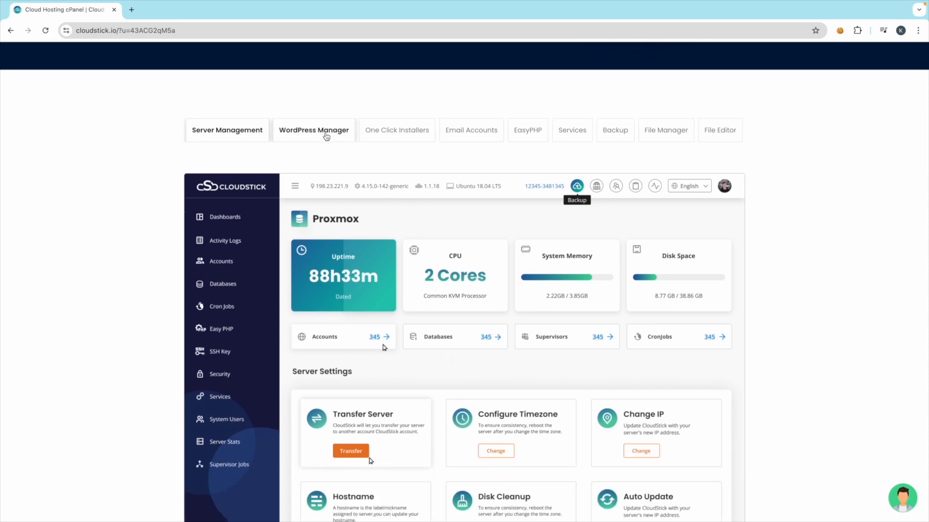
{"action": "left_click", "coordinate": [394, 138]}
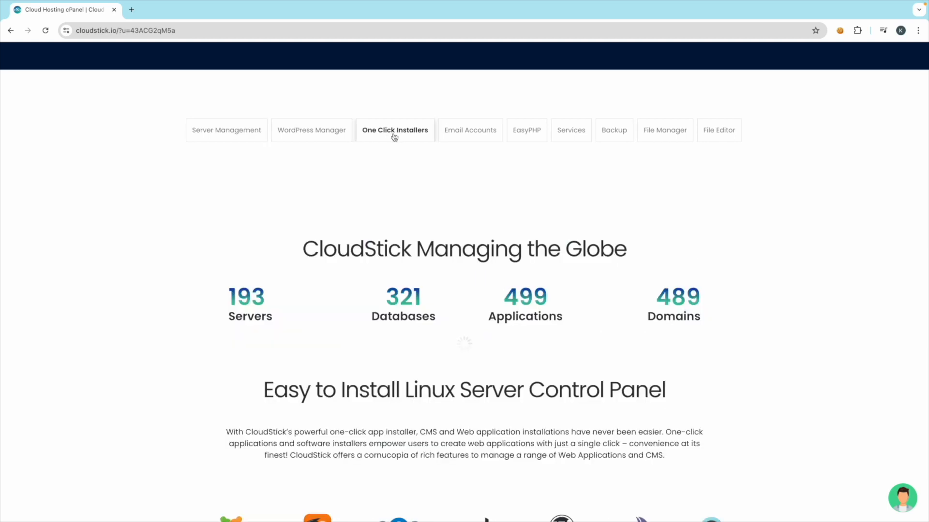
{"action": "scroll", "coordinate": [337, 255], "scroll_direction": "down", "scroll_amount": 4}
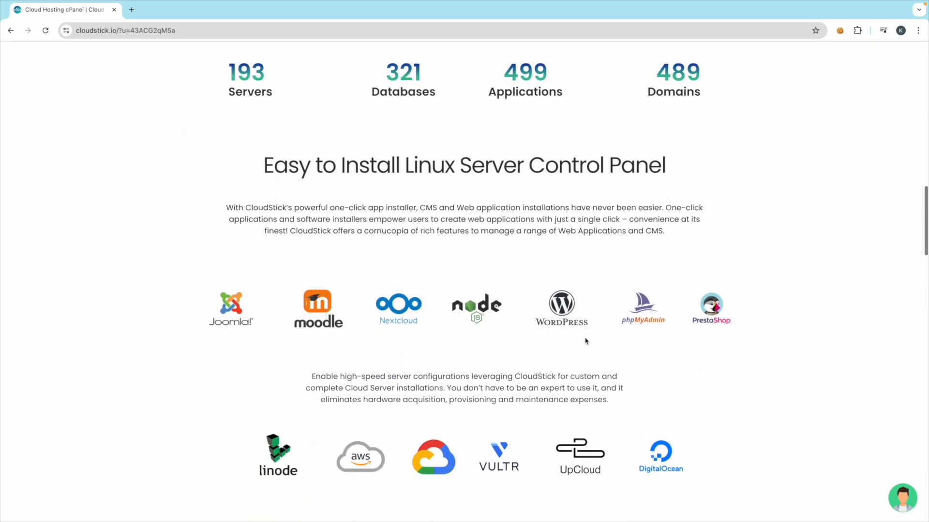
{"action": "scroll", "coordinate": [464, 265], "scroll_direction": "up", "scroll_amount": 10}
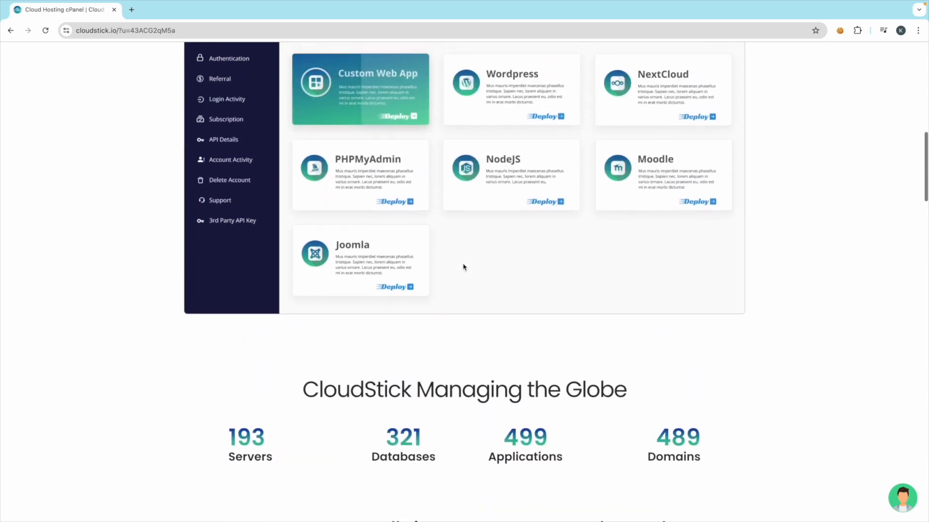
{"action": "scroll", "coordinate": [463, 267], "scroll_direction": "up", "scroll_amount": 1}
{"action": "left_click", "coordinate": [612, 120]}
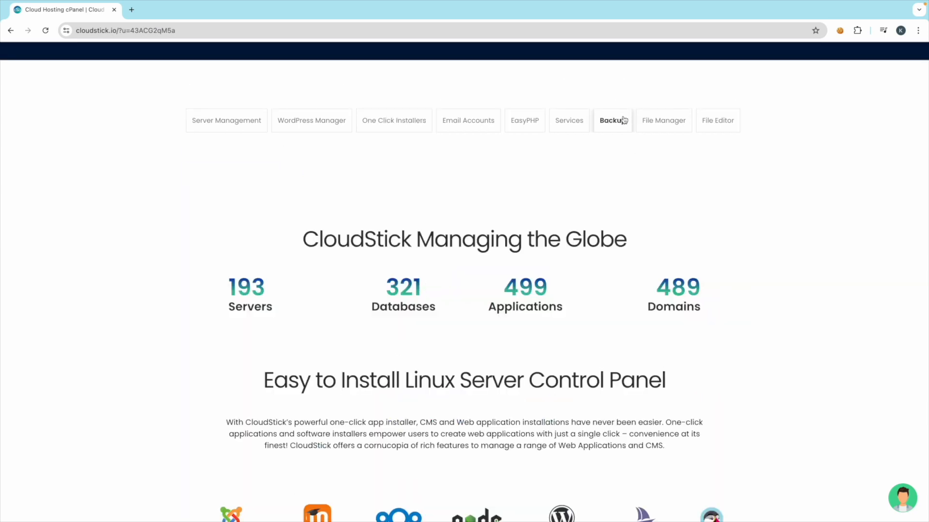
{"action": "left_click", "coordinate": [663, 122]}
{"action": "scroll", "coordinate": [353, 286], "scroll_direction": "down", "scroll_amount": 2}
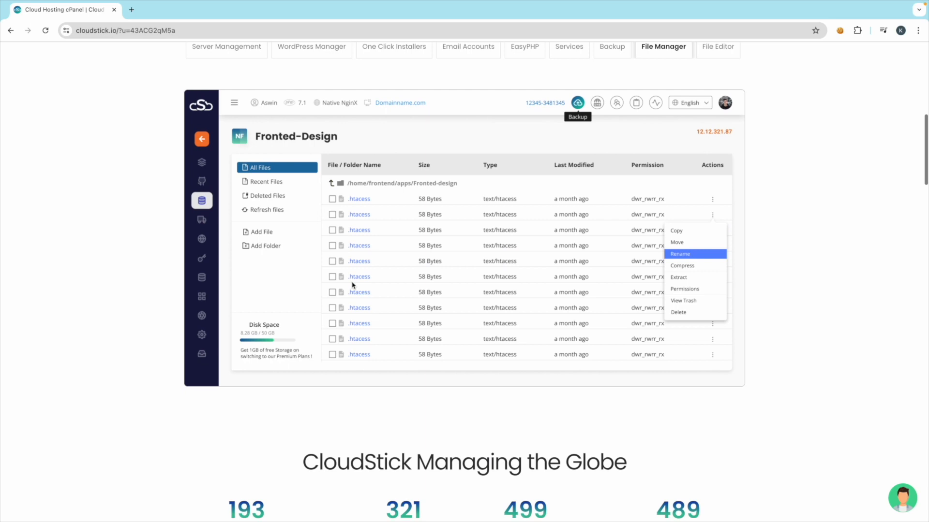
{"action": "scroll", "coordinate": [354, 285], "scroll_direction": "up", "scroll_amount": 2}
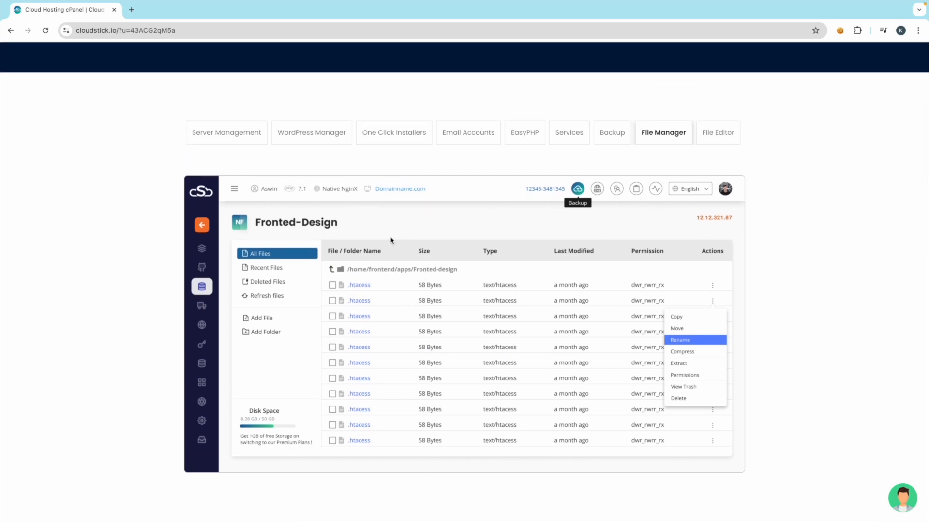
- Preview the WordPress Manager, Email Accounts and Server Management demos, ending on the Proxmox dashboard
{"action": "left_click", "coordinate": [319, 140]}
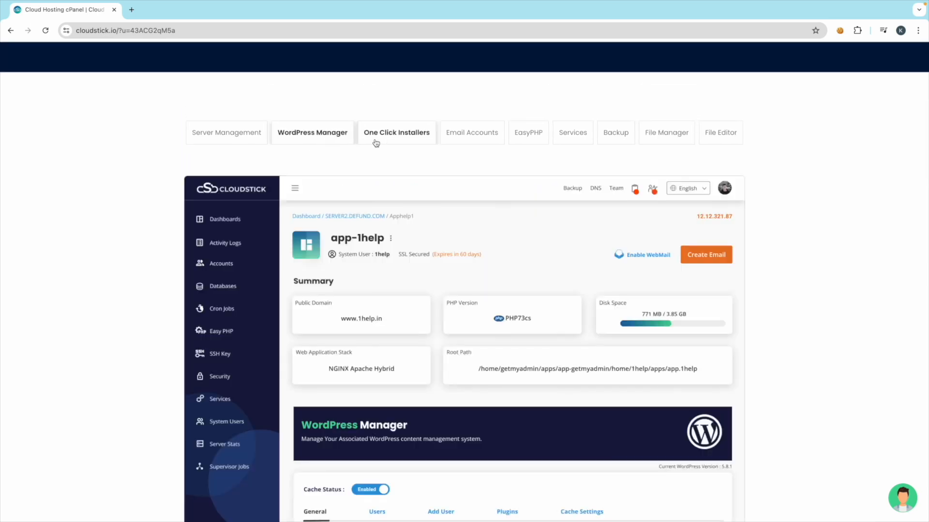
{"action": "left_click", "coordinate": [465, 138]}
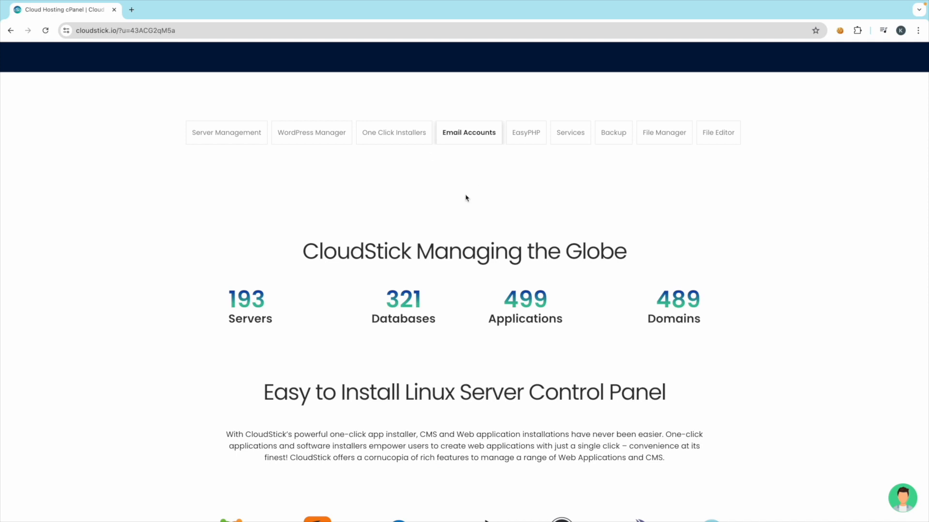
{"action": "scroll", "coordinate": [409, 358], "scroll_direction": "down", "scroll_amount": 2}
{"action": "scroll", "coordinate": [408, 358], "scroll_direction": "up", "scroll_amount": 1}
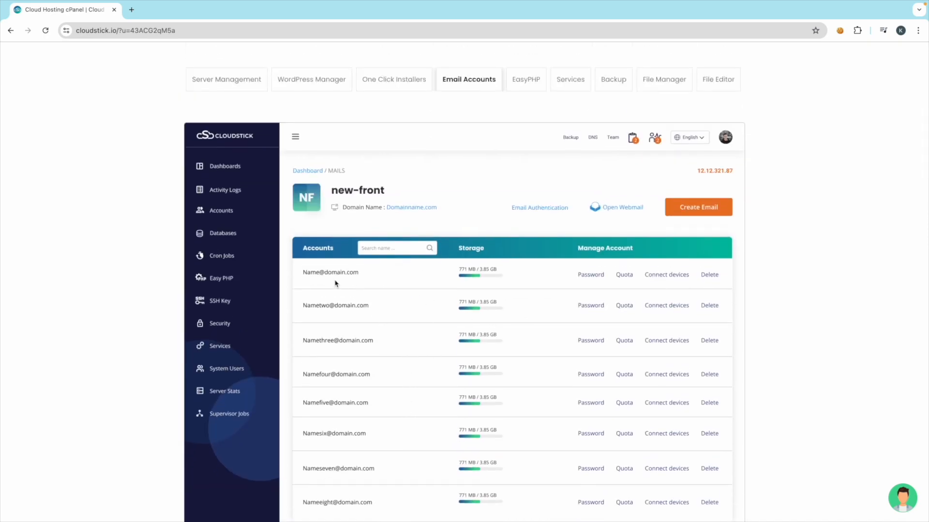
{"action": "scroll", "coordinate": [404, 277], "scroll_direction": "up", "scroll_amount": 2}
{"action": "left_click", "coordinate": [231, 185]}
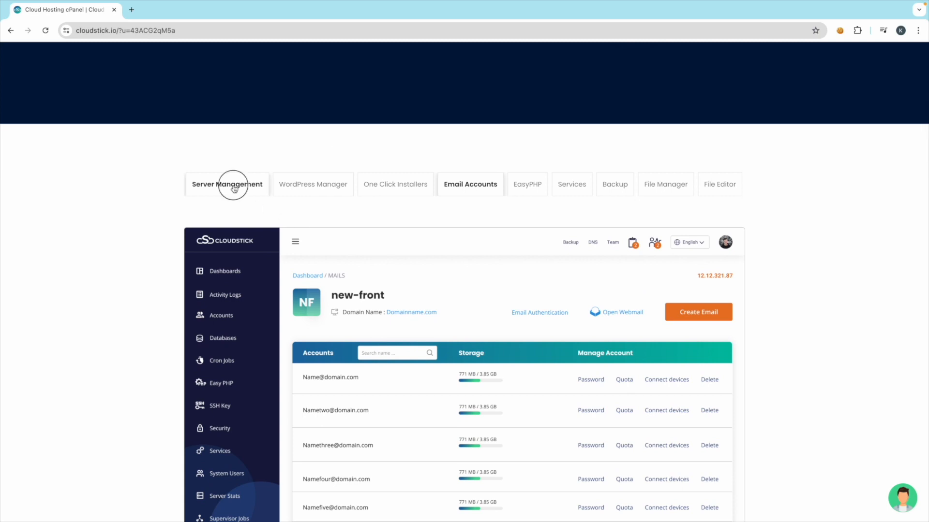
{"action": "scroll", "coordinate": [338, 271], "scroll_direction": "down", "scroll_amount": 7}
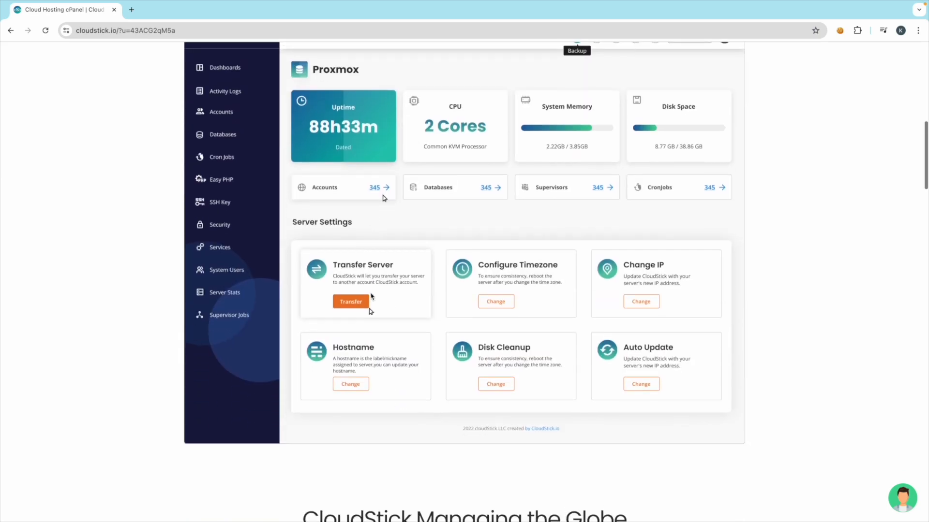
{"action": "scroll", "coordinate": [371, 296], "scroll_direction": "down", "scroll_amount": 4}
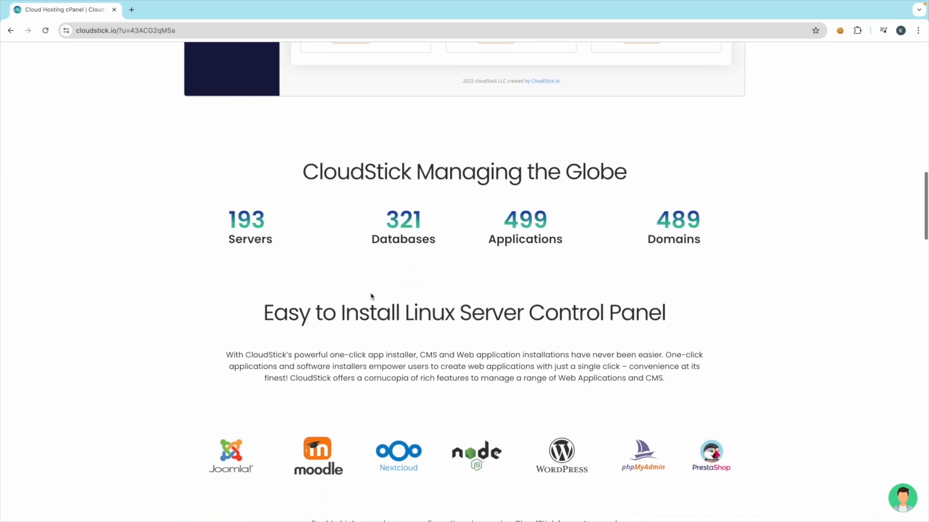
- Scroll through the homepage's Key Features, pricing plans and client testimonials, then back up
{"action": "scroll", "coordinate": [371, 296], "scroll_direction": "down", "scroll_amount": 14}
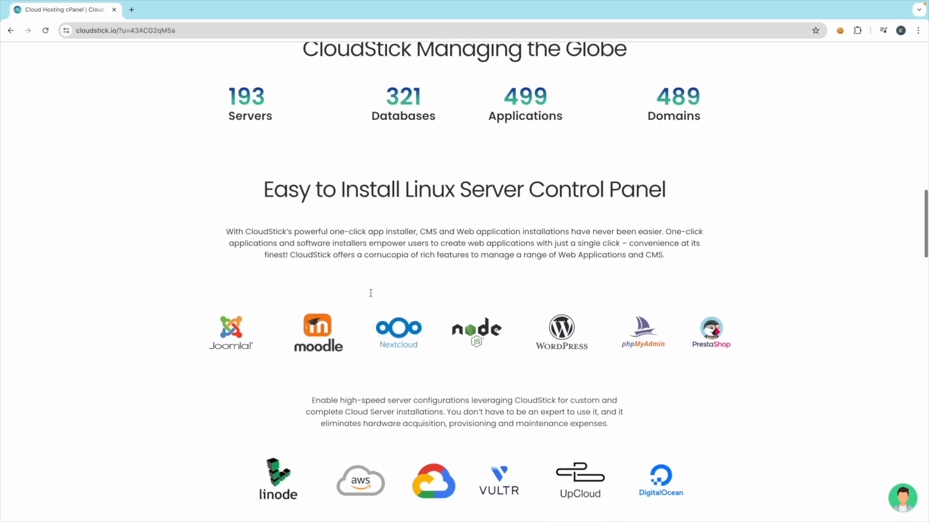
{"action": "scroll", "coordinate": [370, 296], "scroll_direction": "down", "scroll_amount": 5}
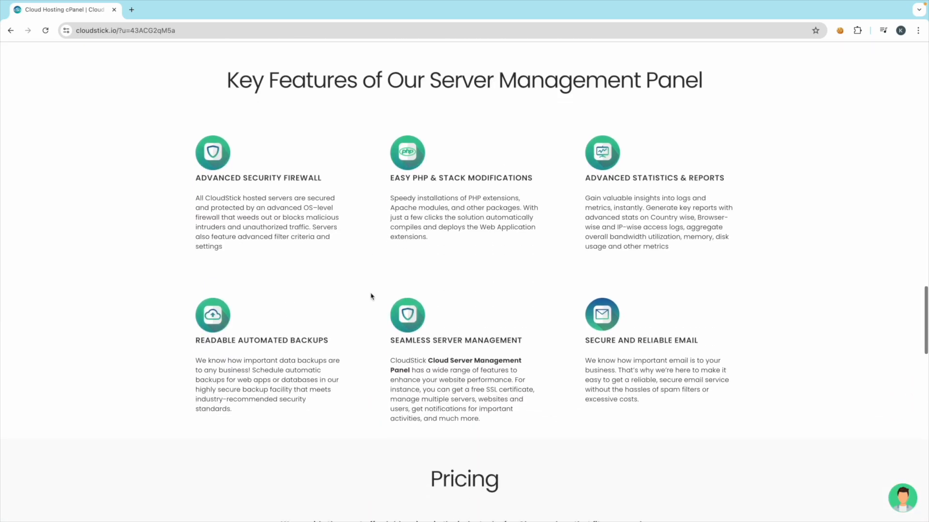
{"action": "scroll", "coordinate": [371, 295], "scroll_direction": "up", "scroll_amount": 3}
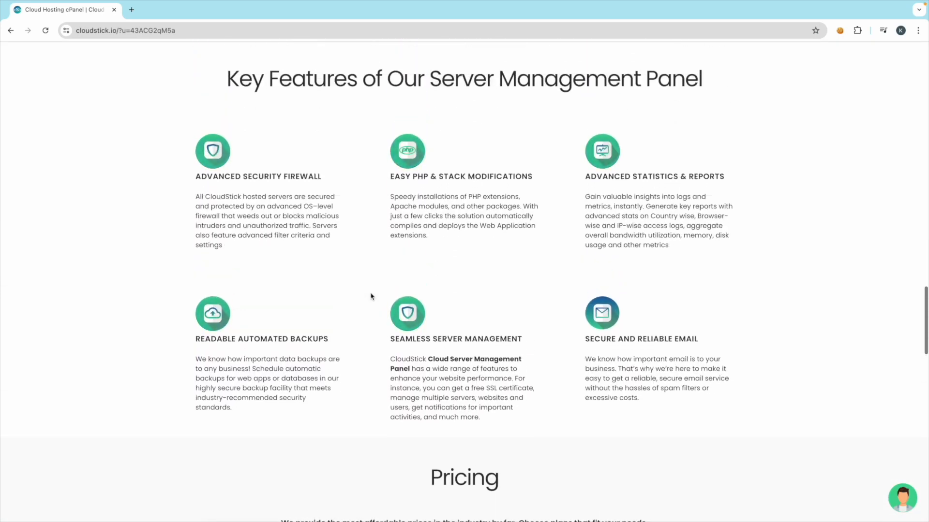
{"action": "scroll", "coordinate": [376, 295], "scroll_direction": "down", "scroll_amount": 1}
{"action": "scroll", "coordinate": [375, 295], "scroll_direction": "down", "scroll_amount": 9}
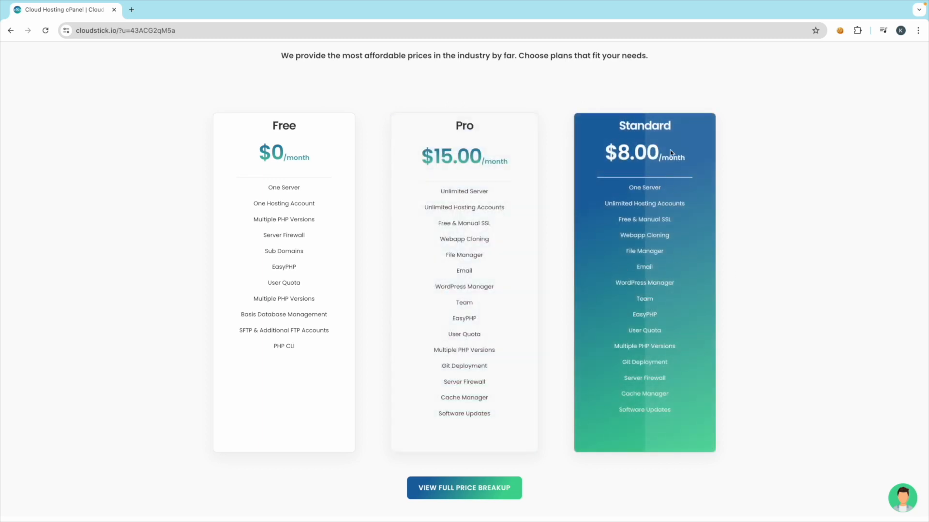
{"action": "scroll", "coordinate": [530, 341], "scroll_direction": "down", "scroll_amount": 10}
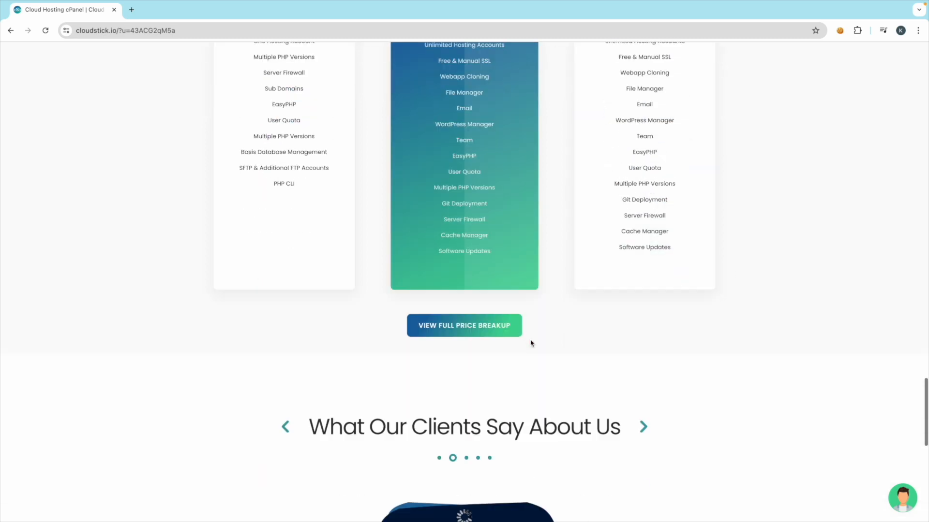
{"action": "scroll", "coordinate": [530, 341], "scroll_direction": "down", "scroll_amount": 2}
{"action": "scroll", "coordinate": [419, 222], "scroll_direction": "up", "scroll_amount": 18}
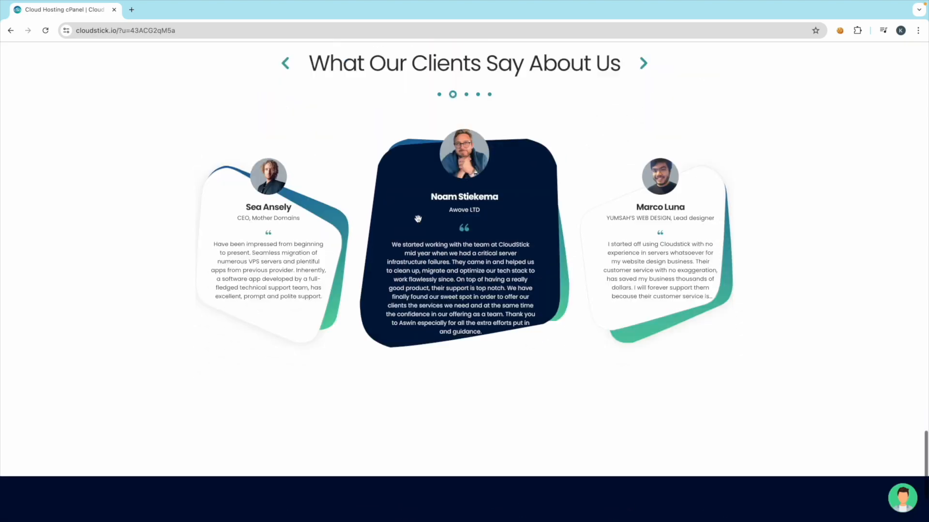
{"action": "scroll", "coordinate": [419, 222], "scroll_direction": "up", "scroll_amount": 11}
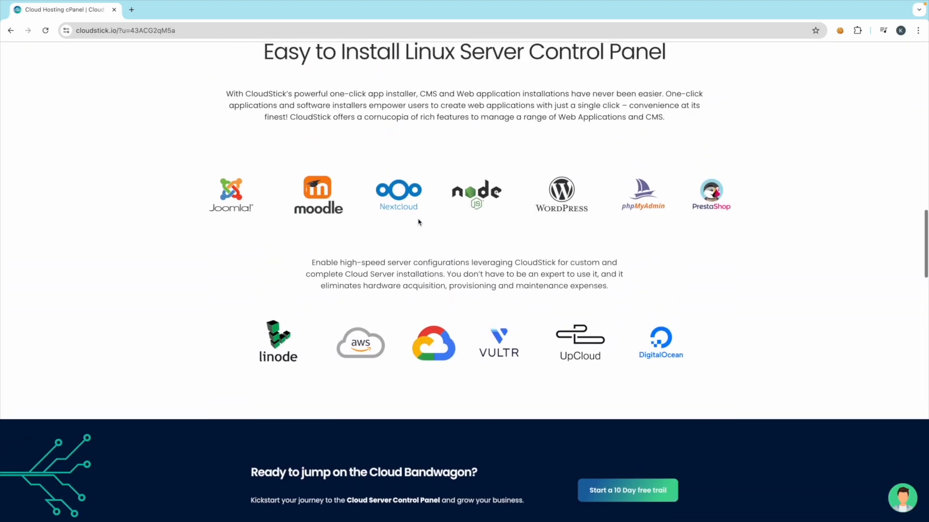
{"action": "scroll", "coordinate": [419, 222], "scroll_direction": "down", "scroll_amount": 14}
{"action": "scroll", "coordinate": [418, 219], "scroll_direction": "down", "scroll_amount": 6}
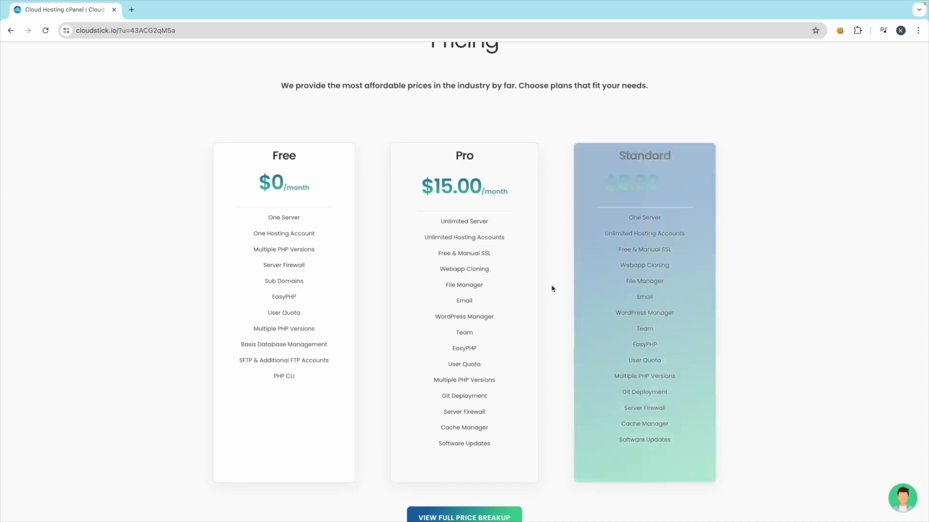
{"action": "scroll", "coordinate": [384, 350], "scroll_direction": "down", "scroll_amount": 3}
{"action": "scroll", "coordinate": [384, 350], "scroll_direction": "down", "scroll_amount": 5}
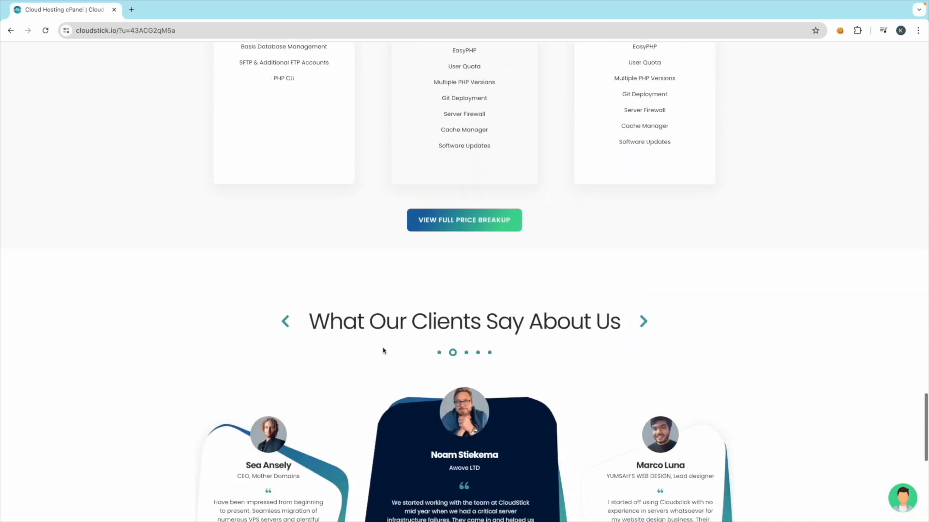
{"action": "scroll", "coordinate": [383, 347], "scroll_direction": "up", "scroll_amount": 20}
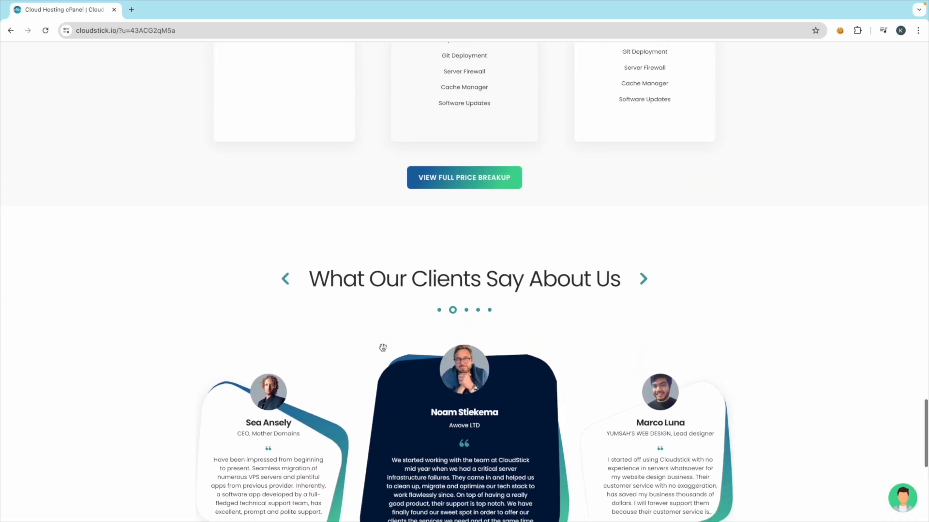
{"action": "scroll", "coordinate": [383, 350], "scroll_direction": "up", "scroll_amount": 10}
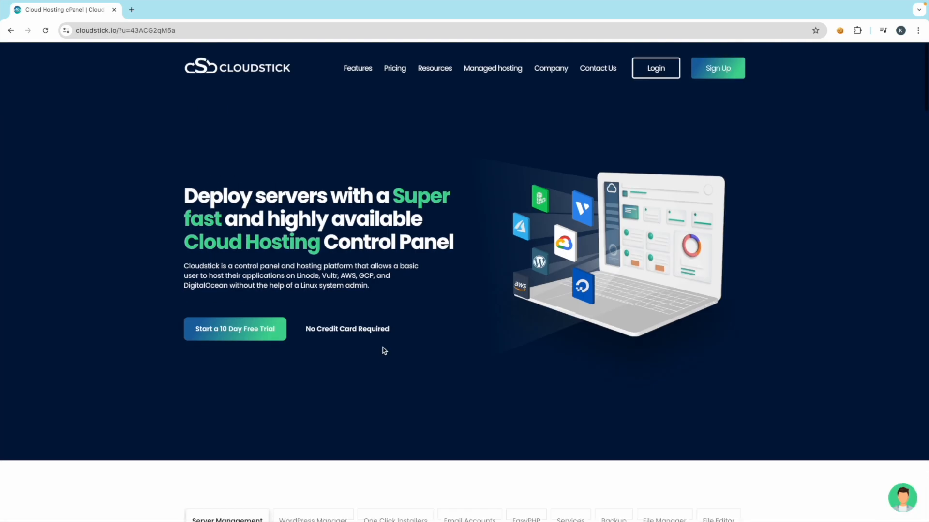
{"action": "left_click", "coordinate": [396, 70]}
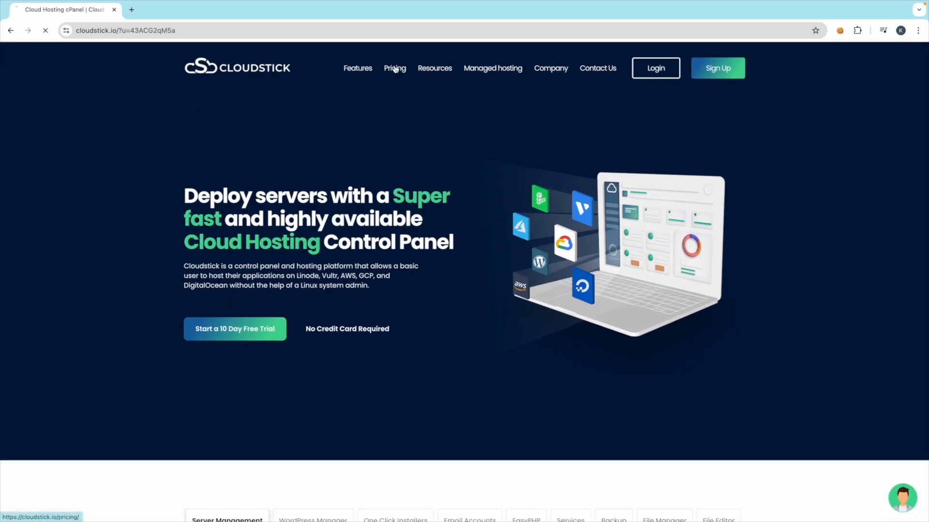
{"action": "scroll", "coordinate": [372, 315], "scroll_direction": "down", "scroll_amount": 3}
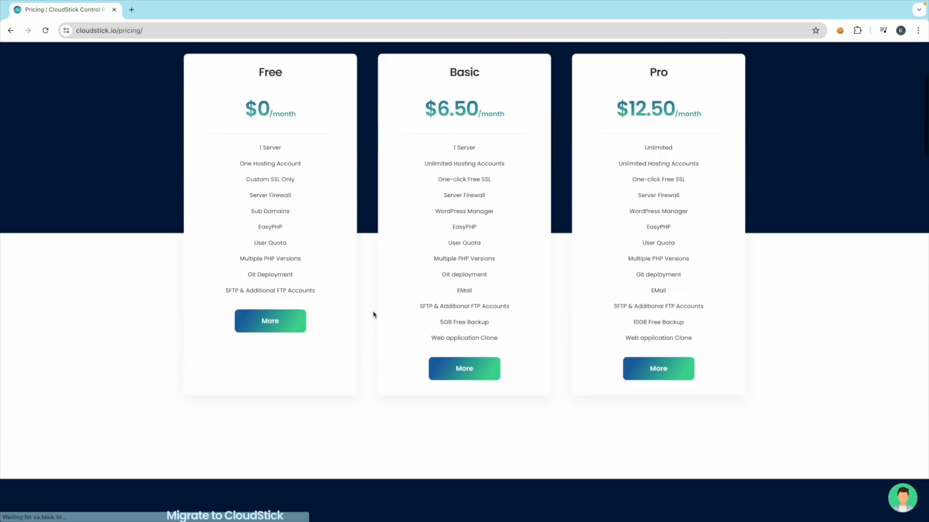
{"action": "scroll", "coordinate": [372, 315], "scroll_direction": "up", "scroll_amount": 3}
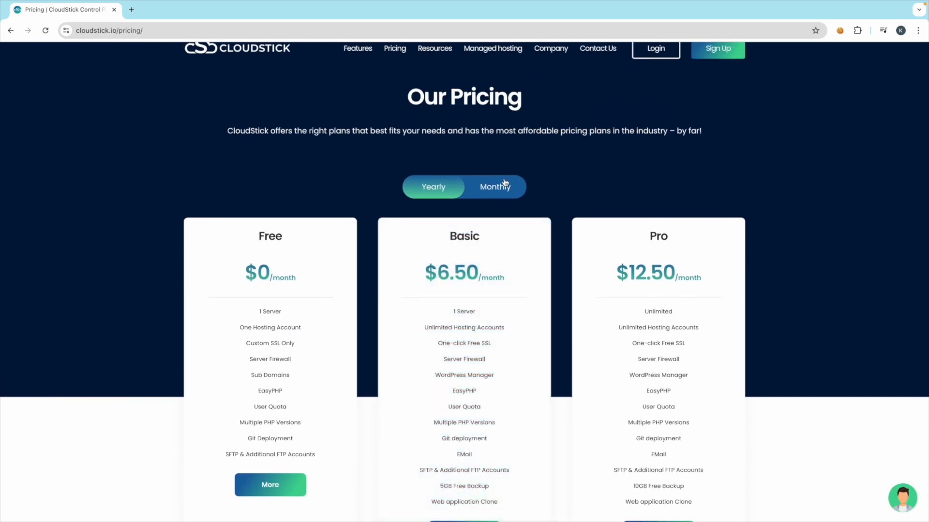
{"action": "left_click", "coordinate": [497, 186]}
{"action": "left_click", "coordinate": [444, 188]}
{"action": "left_click", "coordinate": [501, 193]}
{"action": "left_click", "coordinate": [437, 190]}
{"action": "scroll", "coordinate": [495, 189], "scroll_direction": "up", "scroll_amount": 1}
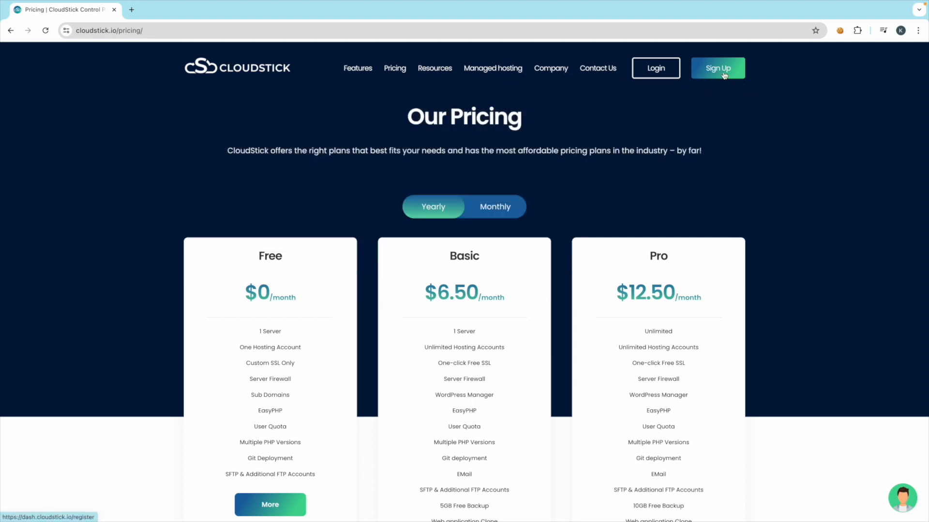
{"action": "scroll", "coordinate": [484, 266], "scroll_direction": "down", "scroll_amount": 5}
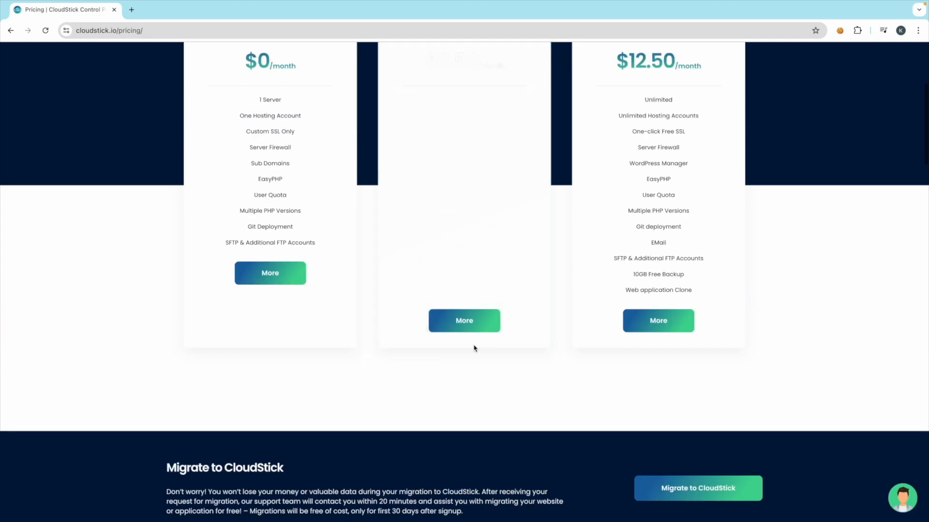
{"action": "left_click", "coordinate": [497, 321]}
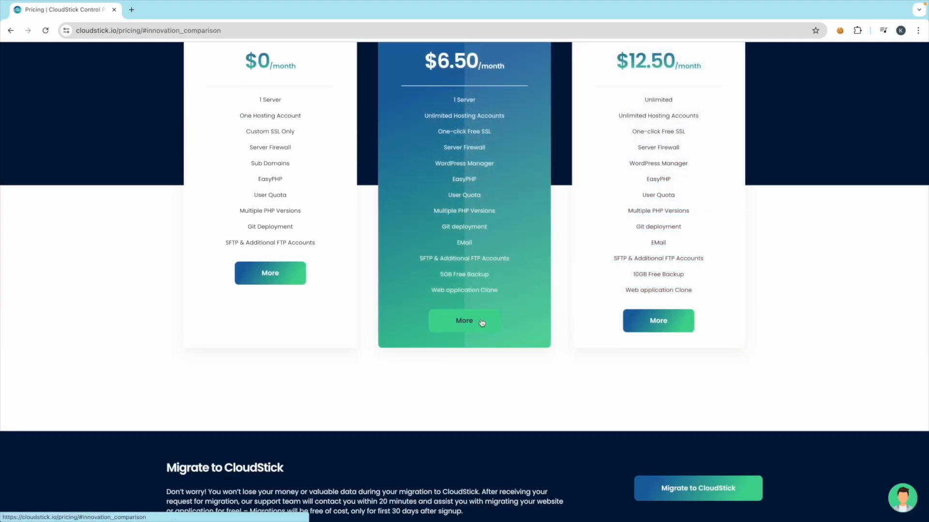
{"action": "scroll", "coordinate": [501, 393], "scroll_direction": "down", "scroll_amount": 2}
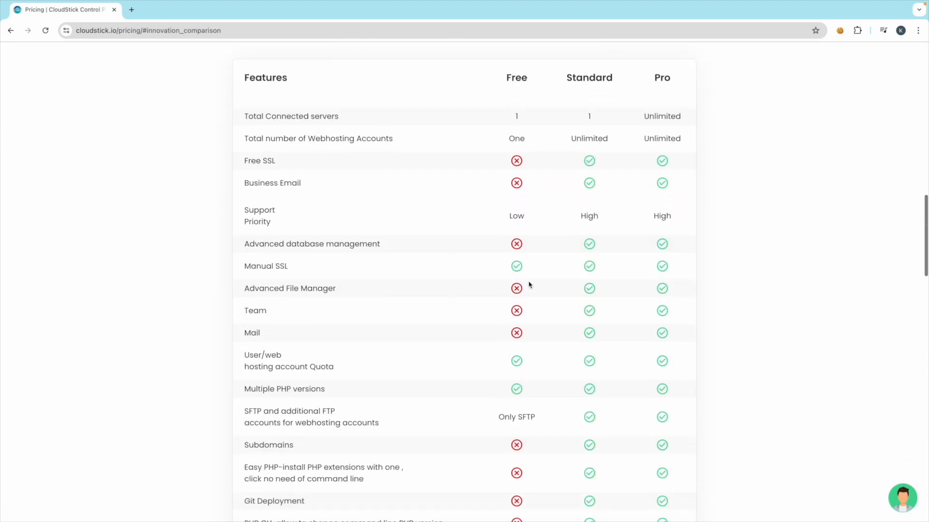
{"action": "scroll", "coordinate": [473, 135], "scroll_direction": "up", "scroll_amount": 3}
{"action": "scroll", "coordinate": [427, 191], "scroll_direction": "down", "scroll_amount": 1}
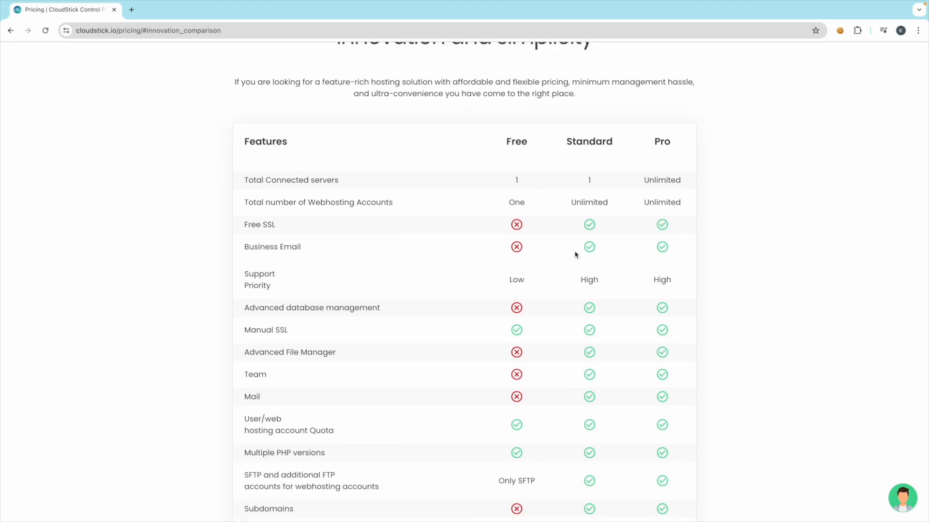
{"action": "scroll", "coordinate": [551, 231], "scroll_direction": "down", "scroll_amount": 3}
{"action": "scroll", "coordinate": [494, 132], "scroll_direction": "up", "scroll_amount": 1}
{"action": "scroll", "coordinate": [494, 132], "scroll_direction": "up", "scroll_amount": 2}
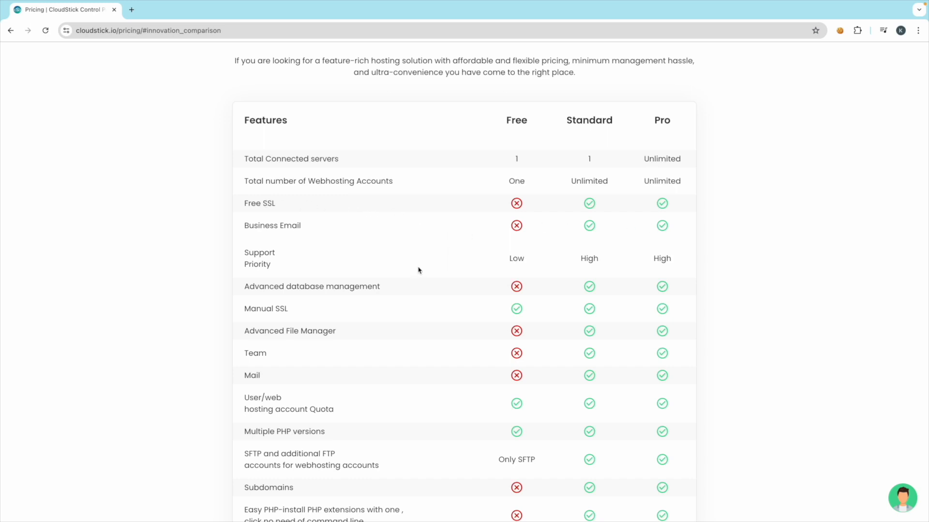
{"action": "scroll", "coordinate": [421, 270], "scroll_direction": "down", "scroll_amount": 1}
{"action": "scroll", "coordinate": [435, 218], "scroll_direction": "down", "scroll_amount": 1}
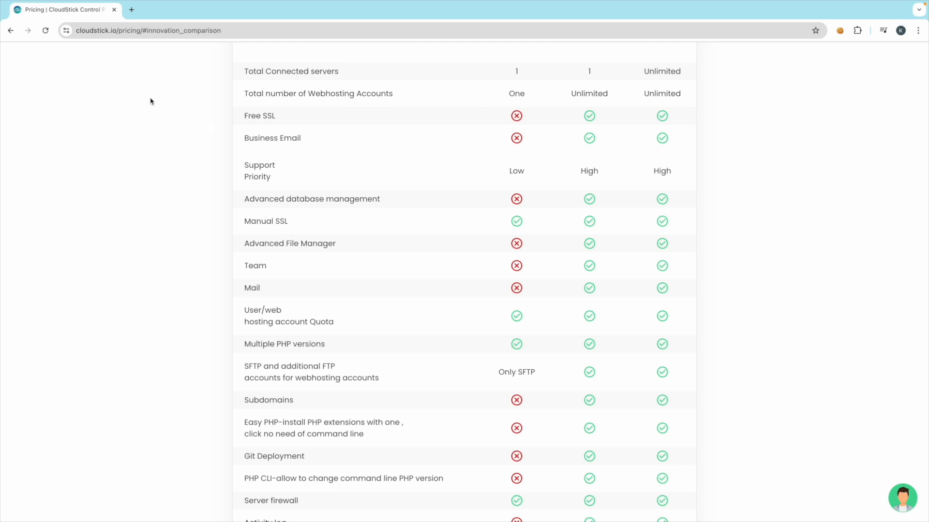
{"action": "left_click", "coordinate": [66, 34]}
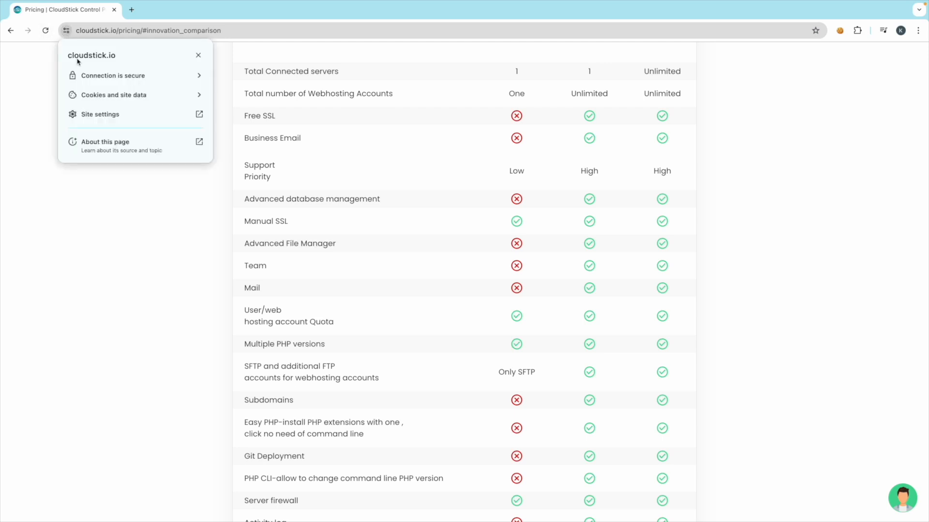
{"action": "left_click", "coordinate": [164, 227]}
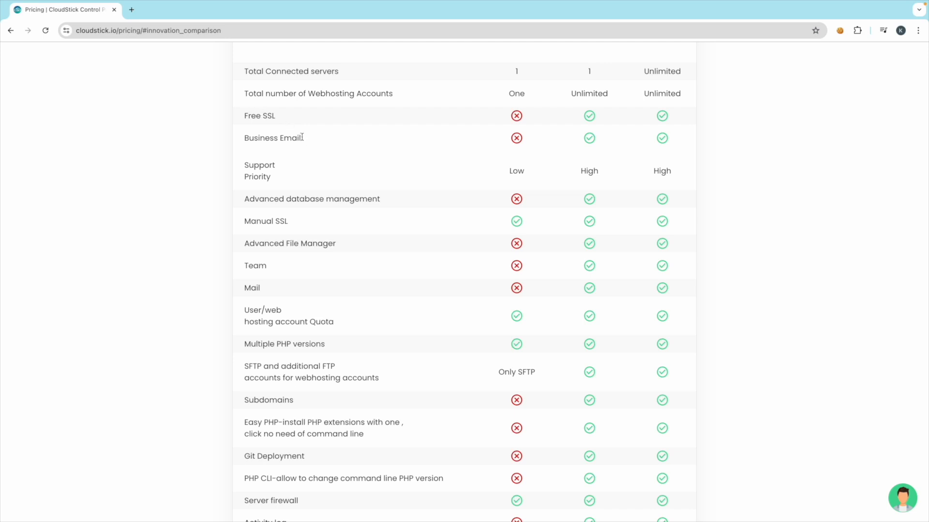
{"action": "scroll", "coordinate": [373, 245], "scroll_direction": "down", "scroll_amount": 1}
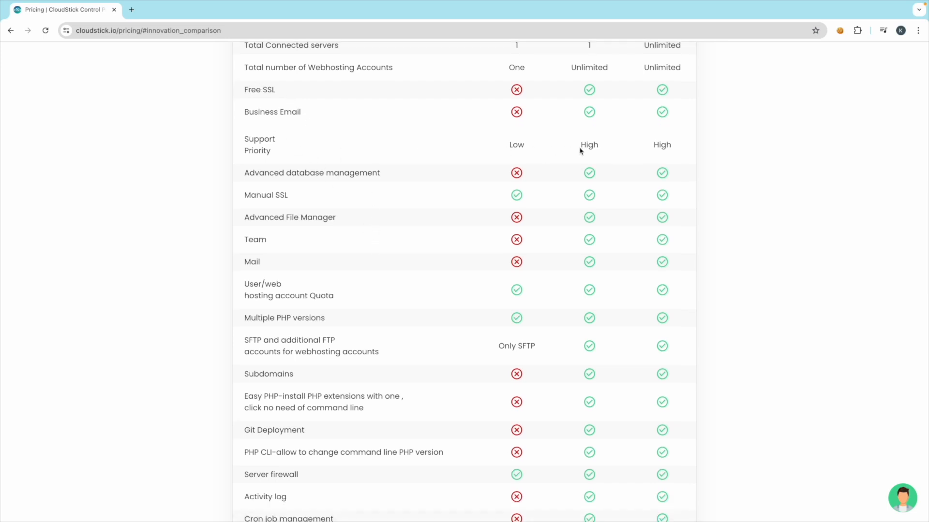
{"action": "scroll", "coordinate": [439, 201], "scroll_direction": "down", "scroll_amount": 2}
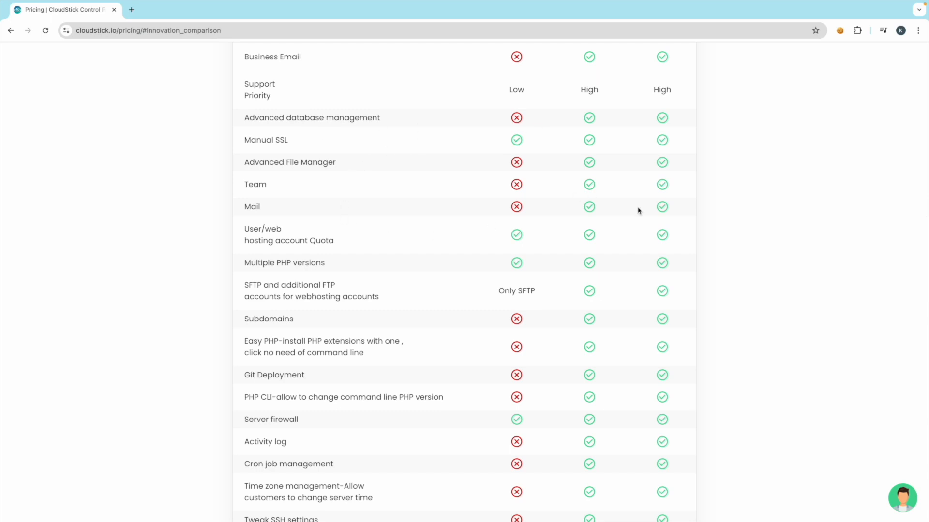
{"action": "scroll", "coordinate": [408, 234], "scroll_direction": "down", "scroll_amount": 1}
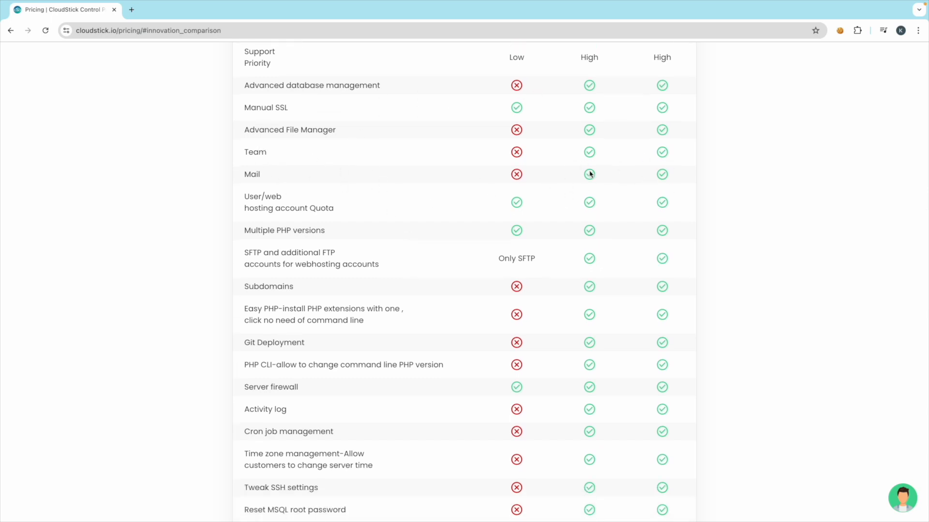
{"action": "scroll", "coordinate": [433, 255], "scroll_direction": "down", "scroll_amount": 5}
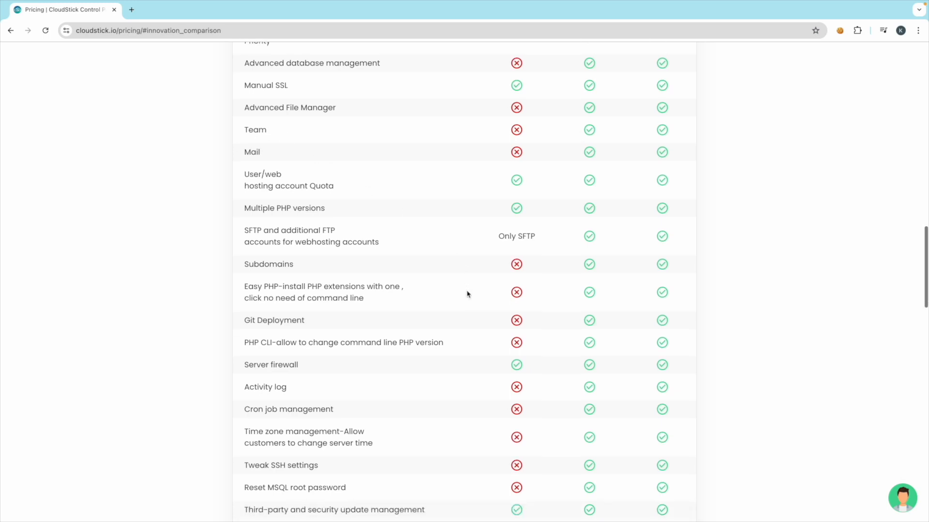
{"action": "scroll", "coordinate": [408, 301], "scroll_direction": "down", "scroll_amount": 4}
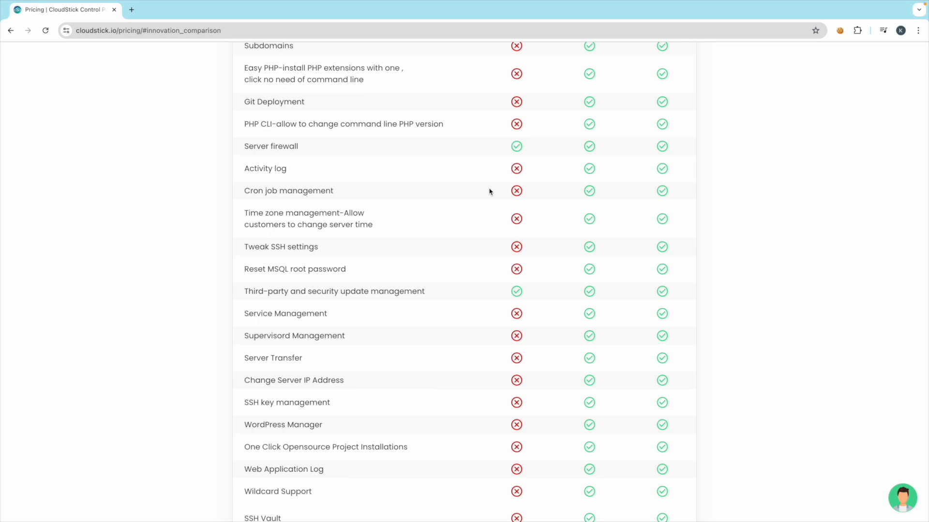
{"action": "scroll", "coordinate": [346, 346], "scroll_direction": "down", "scroll_amount": 4}
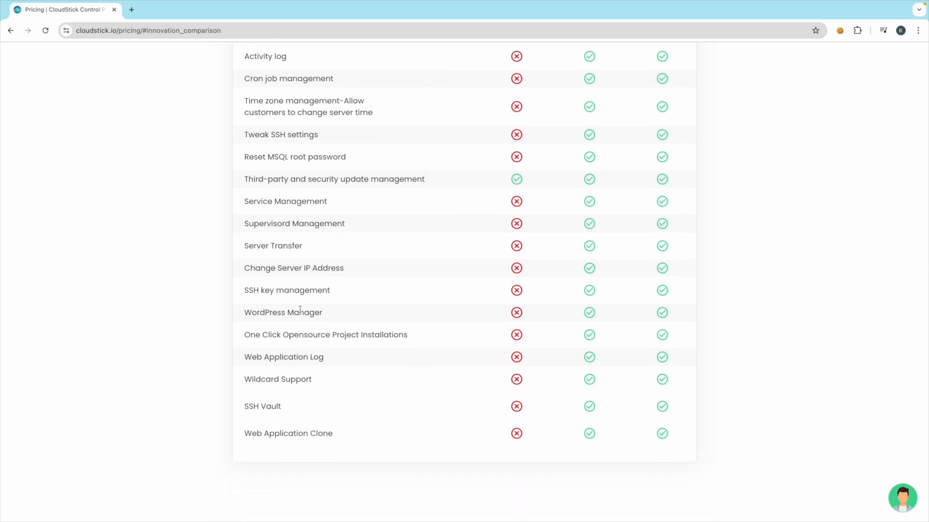
{"action": "scroll", "coordinate": [300, 310], "scroll_direction": "up", "scroll_amount": 3}
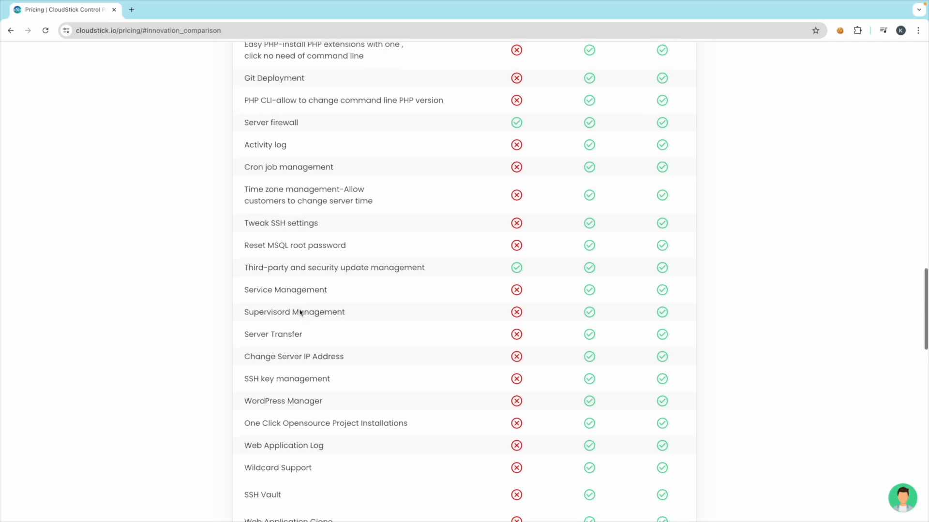
{"action": "scroll", "coordinate": [300, 313], "scroll_direction": "up", "scroll_amount": 1}
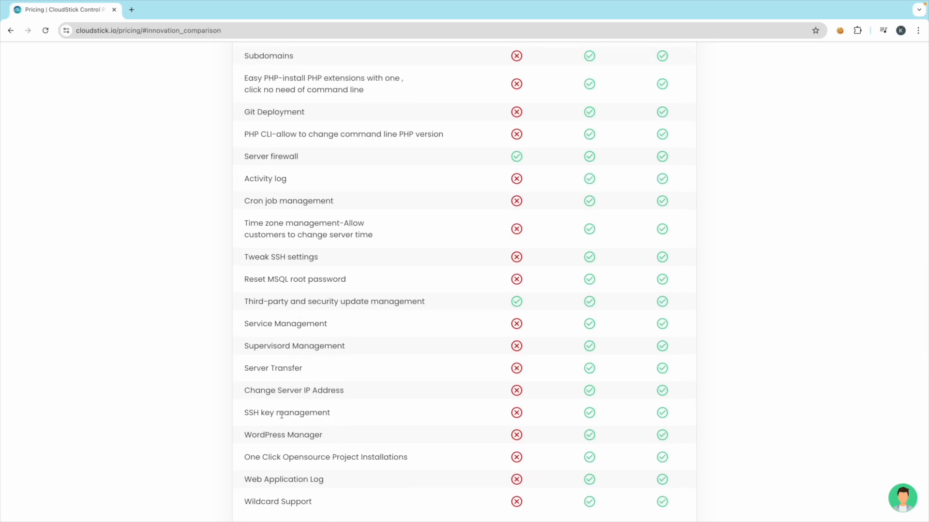
{"action": "scroll", "coordinate": [357, 390], "scroll_direction": "up", "scroll_amount": 12}
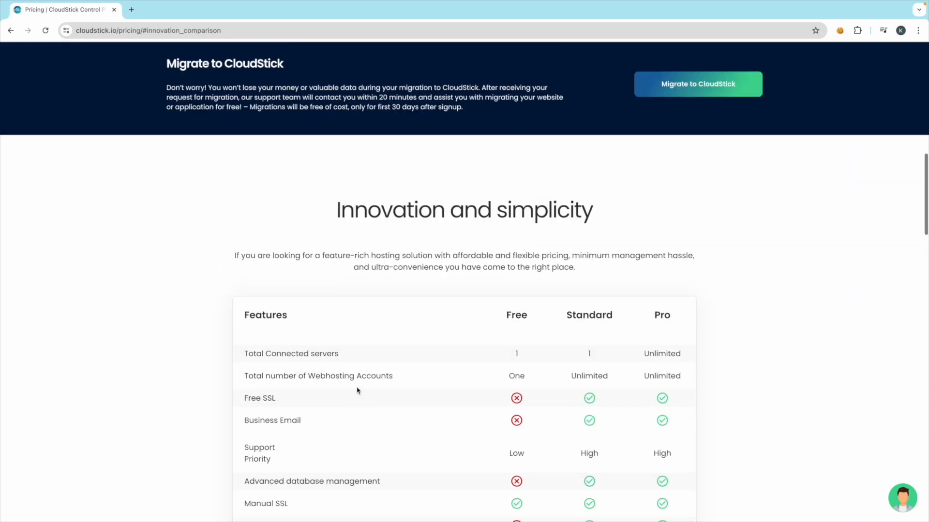
{"action": "scroll", "coordinate": [357, 390], "scroll_direction": "up", "scroll_amount": 10}
{"action": "scroll", "coordinate": [522, 251], "scroll_direction": "down", "scroll_amount": 8}
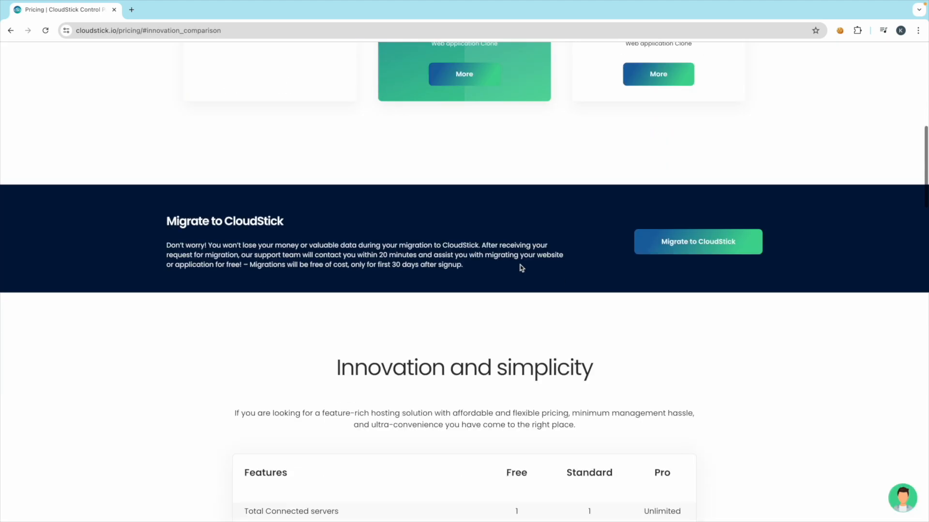
{"action": "scroll", "coordinate": [521, 268], "scroll_direction": "down", "scroll_amount": 20}
{"action": "scroll", "coordinate": [522, 268], "scroll_direction": "up", "scroll_amount": 8}
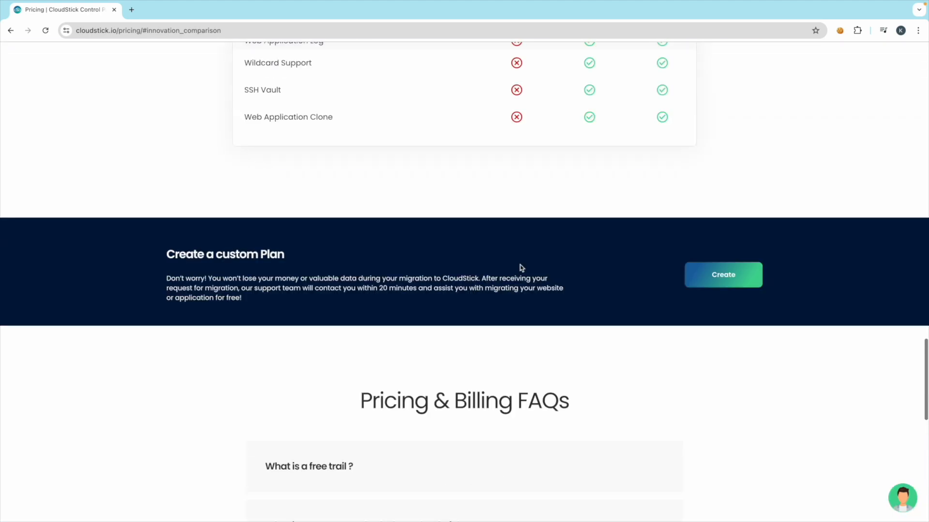
{"action": "scroll", "coordinate": [521, 267], "scroll_direction": "up", "scroll_amount": 10}
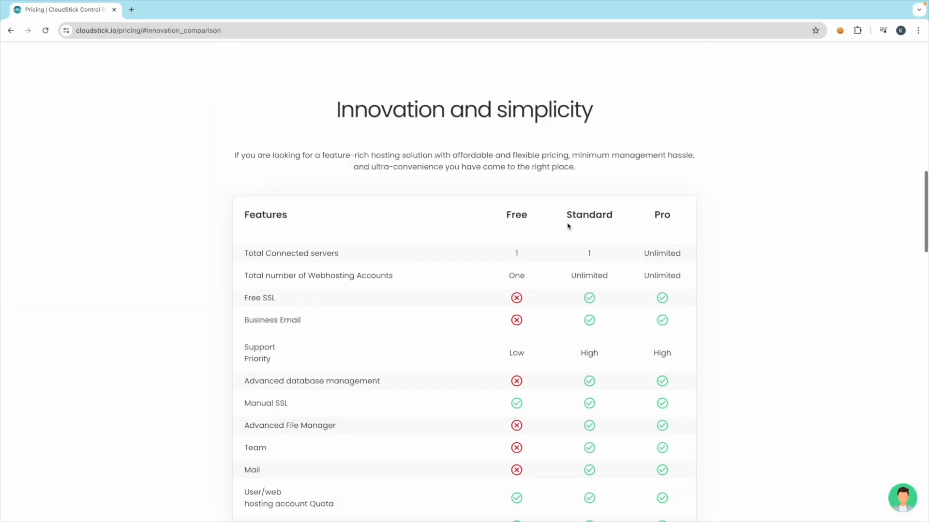
{"action": "scroll", "coordinate": [567, 226], "scroll_direction": "up", "scroll_amount": 8}
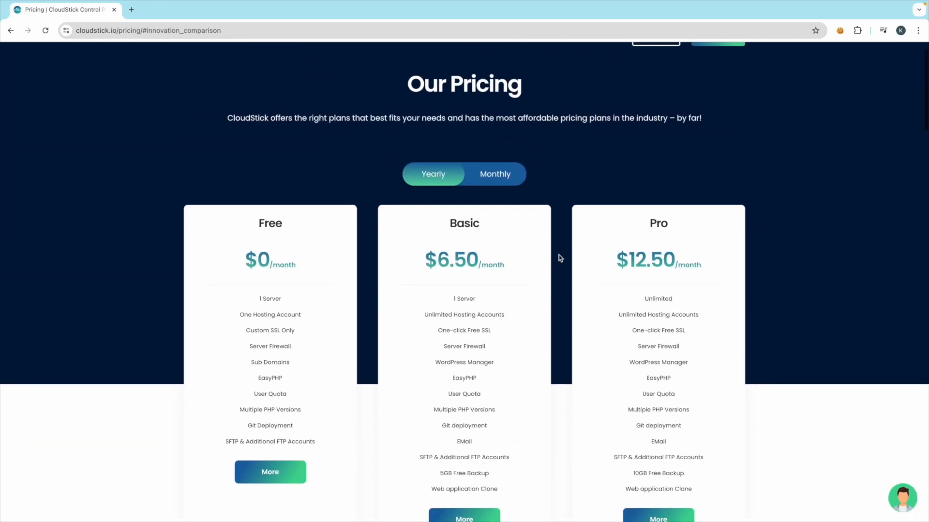
{"action": "scroll", "coordinate": [511, 344], "scroll_direction": "down", "scroll_amount": 1}
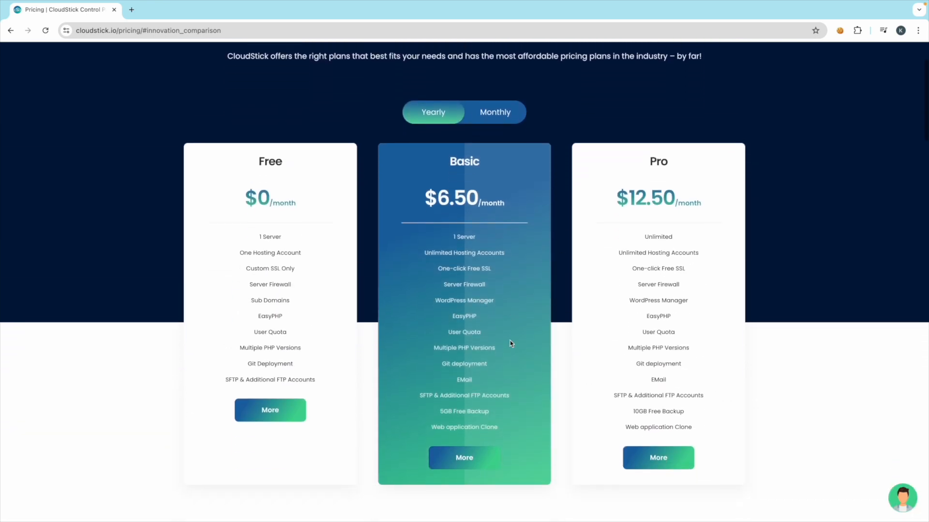
{"action": "scroll", "coordinate": [532, 368], "scroll_direction": "up", "scroll_amount": 2}
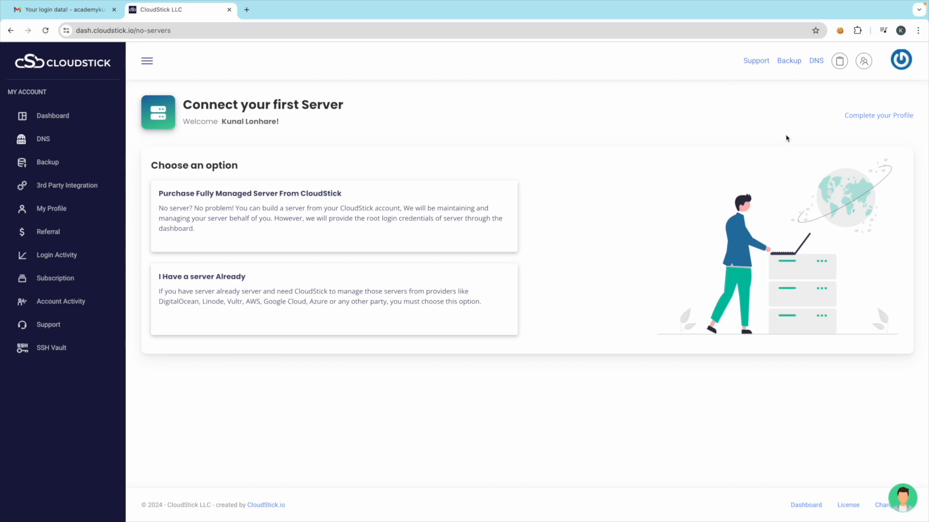
- View the website Backup page, then DNS, then Backup again
{"action": "left_click", "coordinate": [790, 63]}
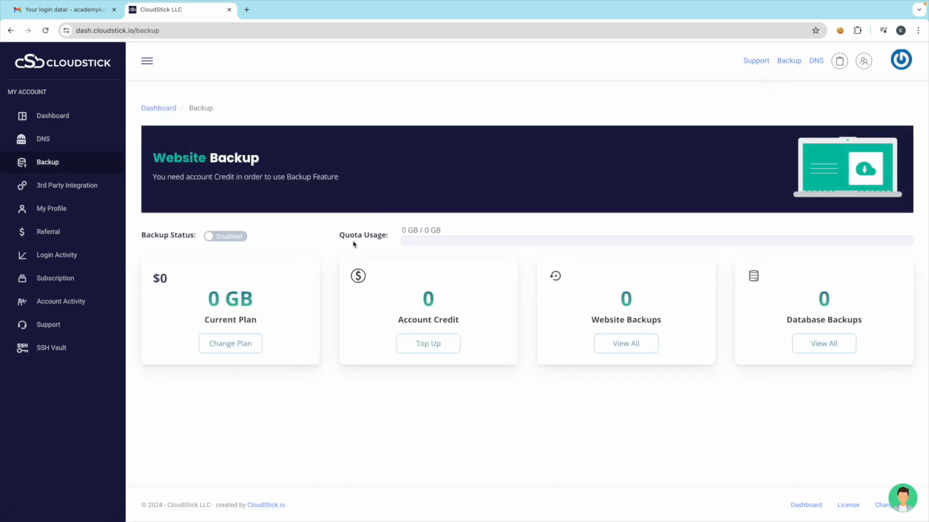
{"action": "left_click", "coordinate": [816, 62]}
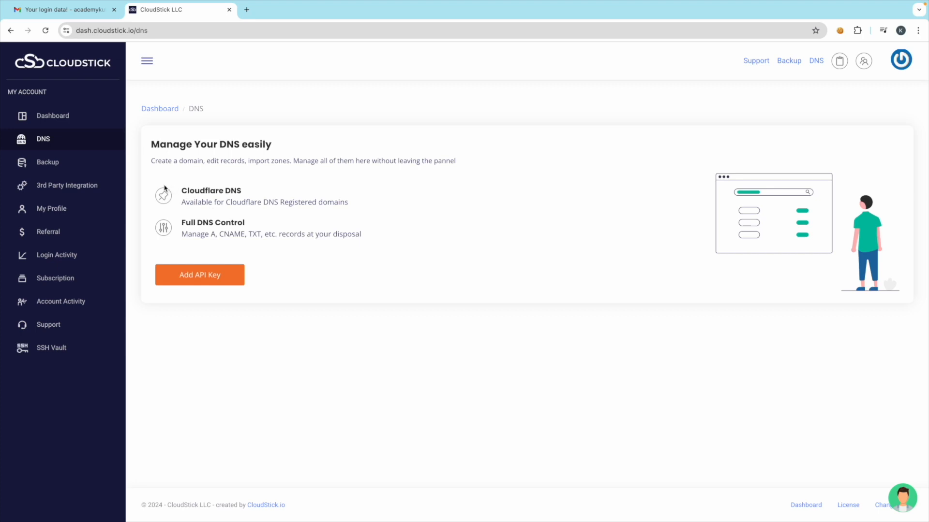
{"action": "left_click", "coordinate": [56, 168]}
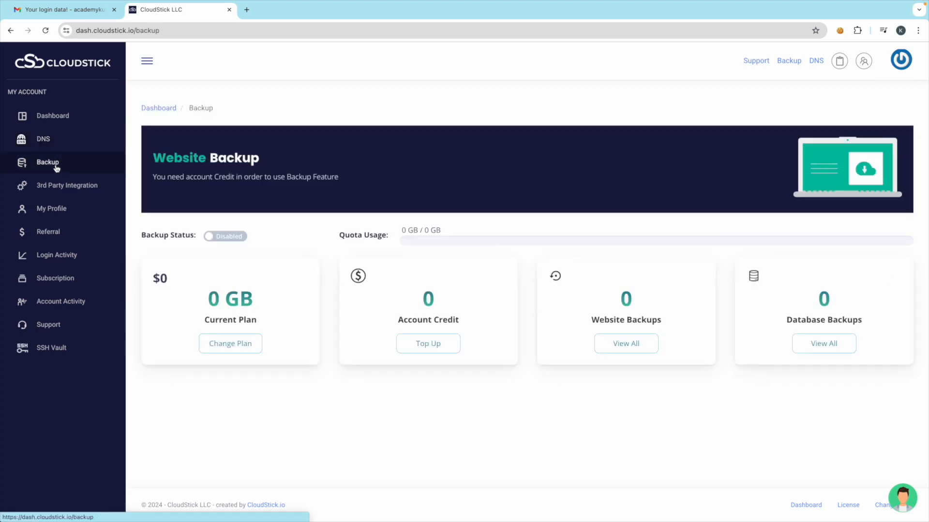
- Check the added and available integrations on 3rd Party Integration, then return to the Dashboard
{"action": "left_click", "coordinate": [73, 189]}
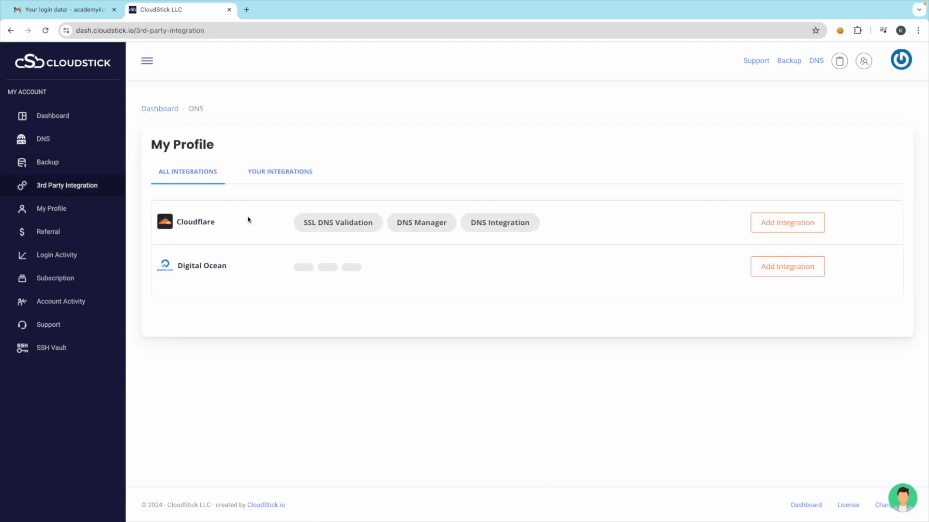
{"action": "left_click", "coordinate": [269, 174]}
{"action": "left_click", "coordinate": [199, 175]}
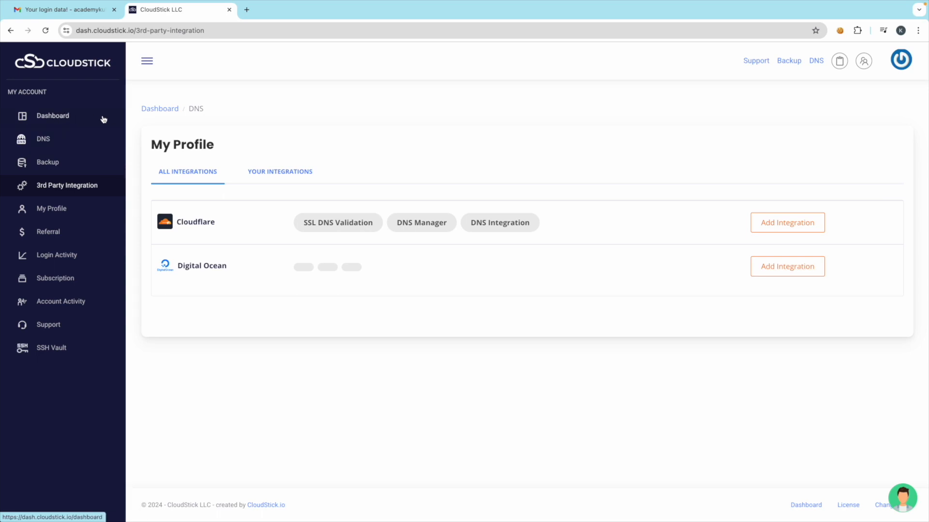
{"action": "left_click", "coordinate": [117, 120]}
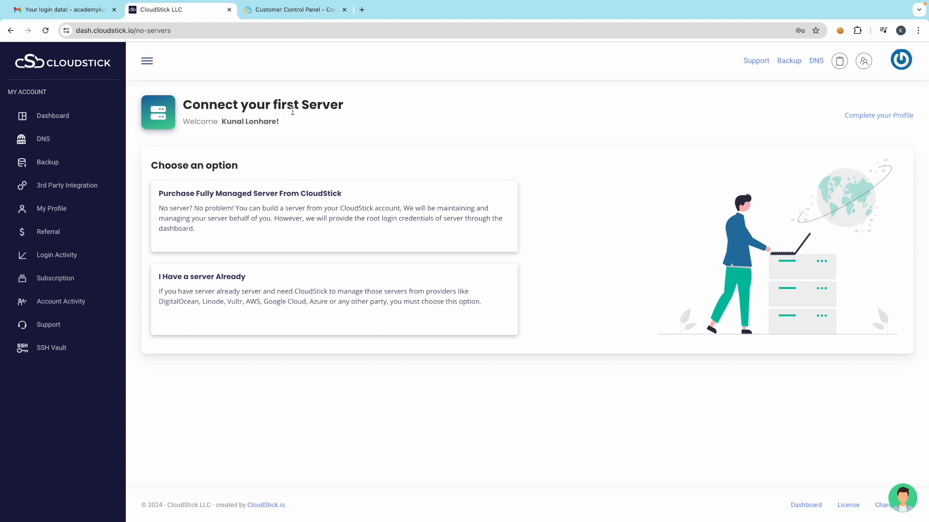
{"action": "left_click", "coordinate": [255, 205]}
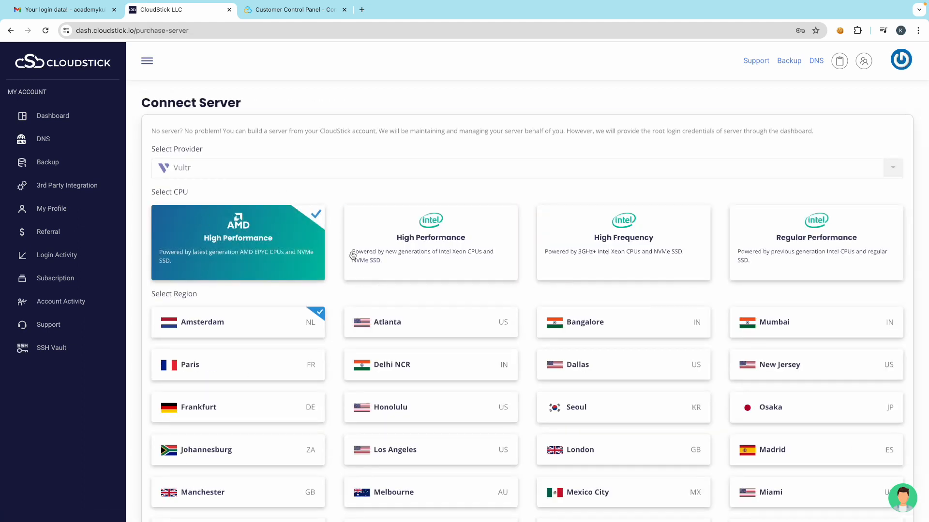
{"action": "scroll", "coordinate": [346, 364], "scroll_direction": "down", "scroll_amount": 3}
{"action": "scroll", "coordinate": [431, 356], "scroll_direction": "up", "scroll_amount": 3}
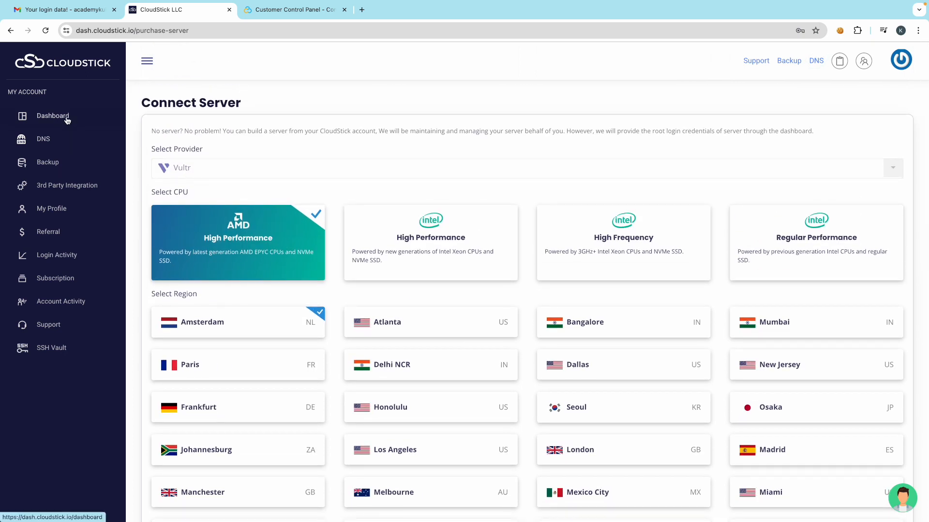
{"action": "left_click", "coordinate": [83, 131]}
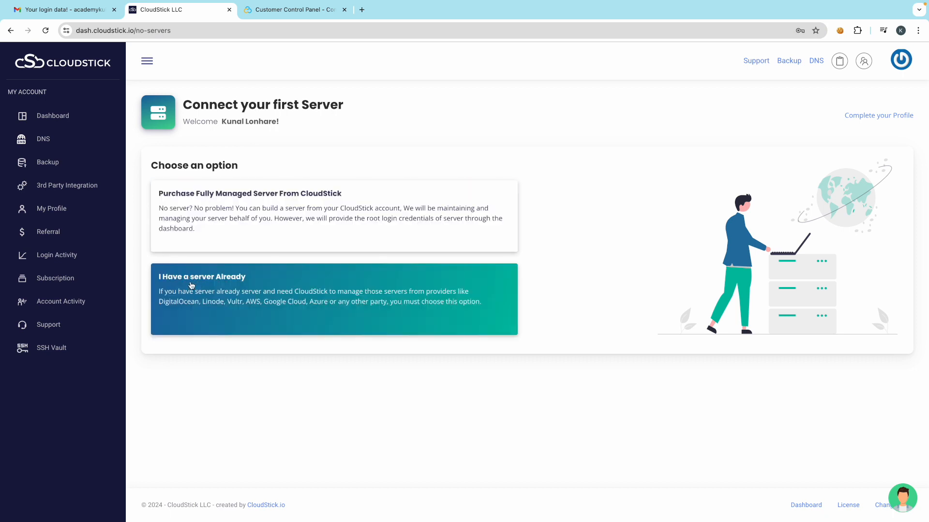
- Choose to connect an existing server and pick Other as the provider
{"action": "left_click", "coordinate": [254, 289]}
{"action": "scroll", "coordinate": [317, 319], "scroll_direction": "down", "scroll_amount": 2}
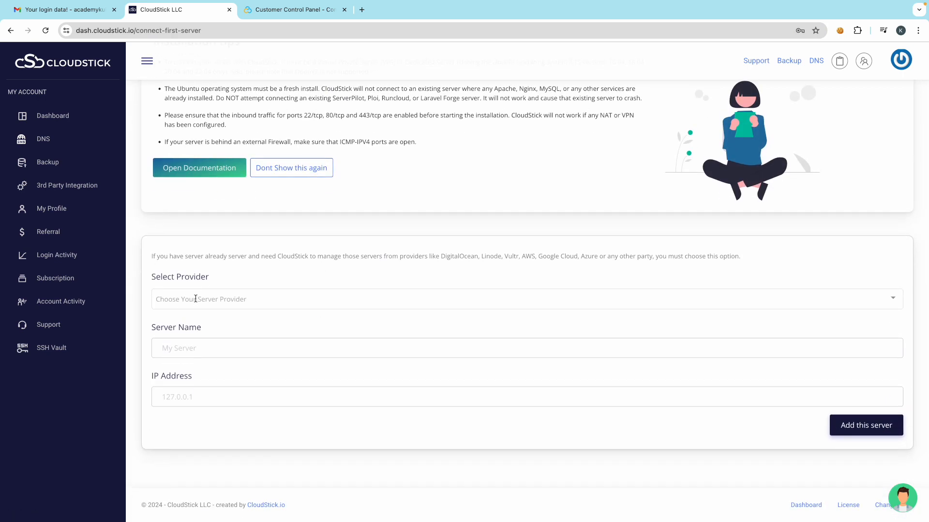
{"action": "left_click", "coordinate": [195, 299]}
{"action": "scroll", "coordinate": [203, 384], "scroll_direction": "down", "scroll_amount": 4}
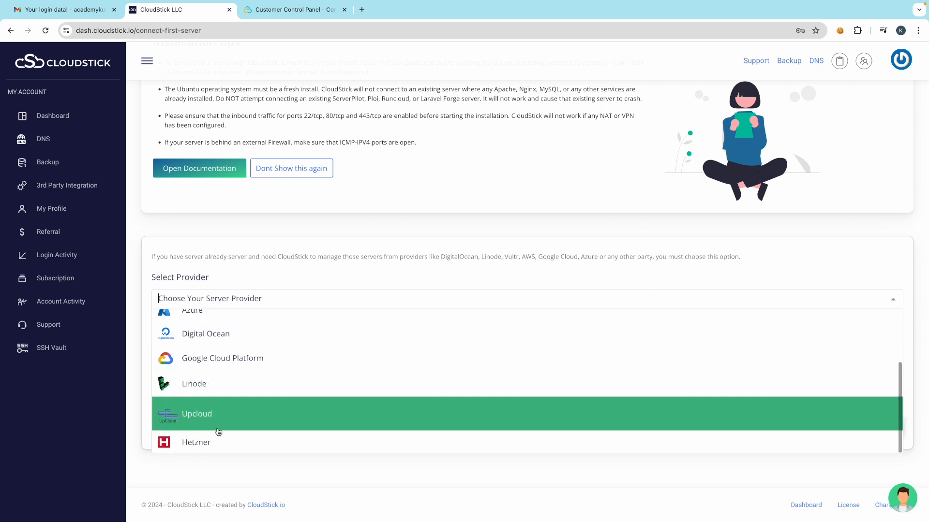
{"action": "scroll", "coordinate": [218, 425], "scroll_direction": "up", "scroll_amount": 5}
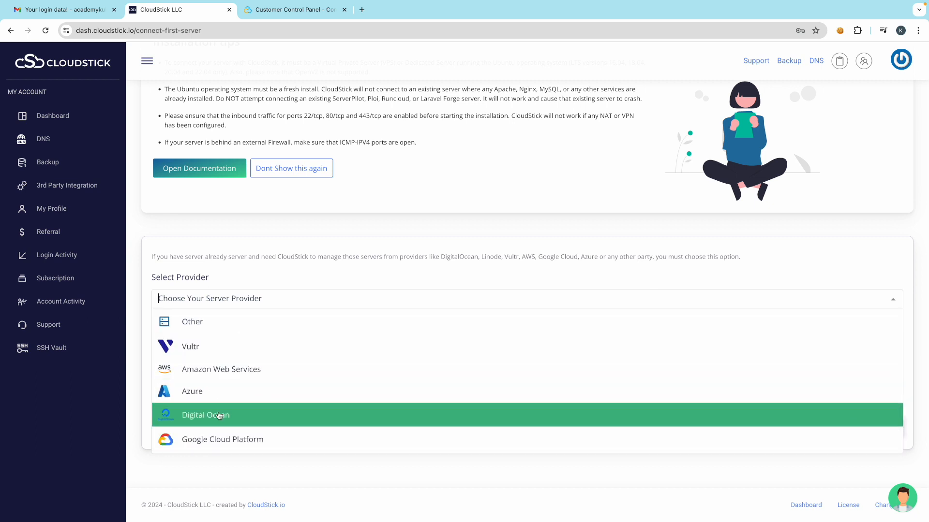
{"action": "left_click", "coordinate": [203, 325]}
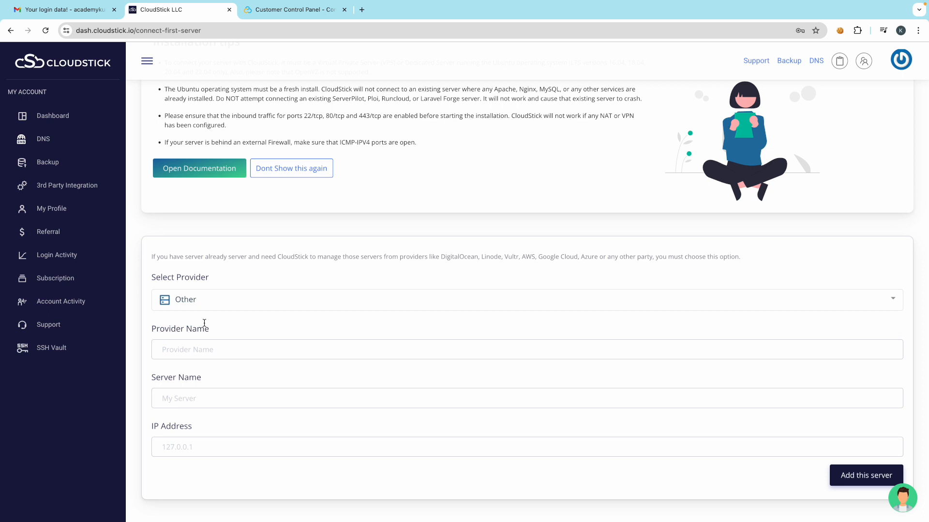
- Enter provider name Contabo and server name Contabo Singapore Server
{"action": "scroll", "coordinate": [276, 295], "scroll_direction": "down", "scroll_amount": 1}
{"action": "left_click", "coordinate": [202, 295]}
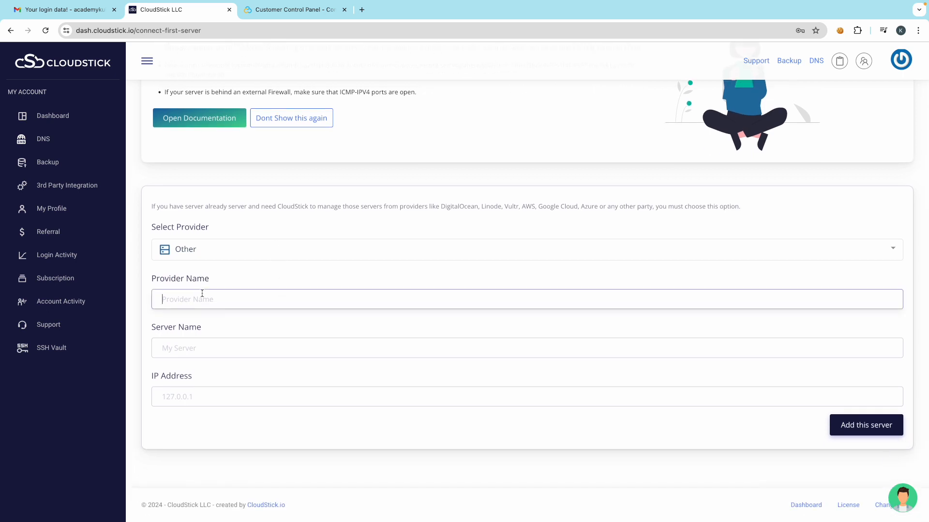
{"action": "type", "text": "Contabo"}
{"action": "left_click", "coordinate": [186, 353]}
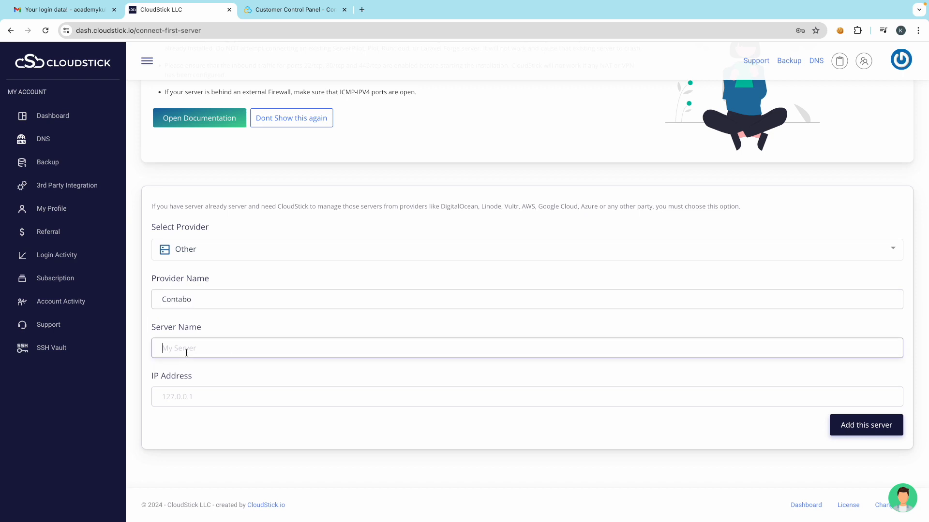
{"action": "type", "text": "Contabo Singapore Server"}
{"action": "left_click", "coordinate": [163, 300]}
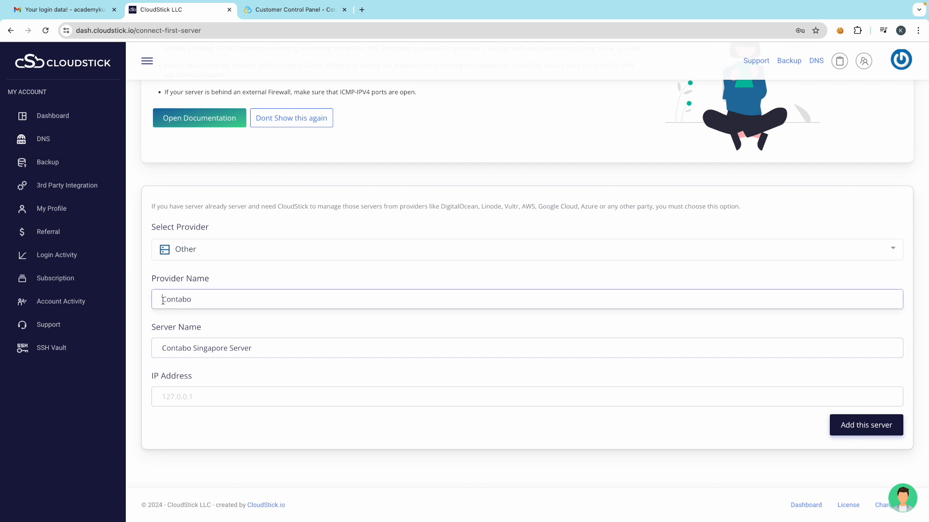
{"action": "left_click", "coordinate": [241, 330]}
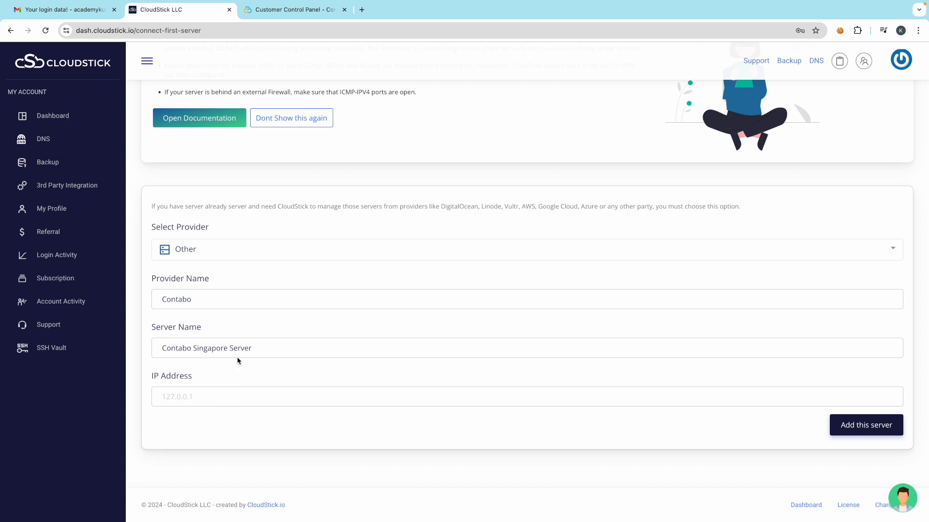
{"action": "left_click", "coordinate": [73, 11]}
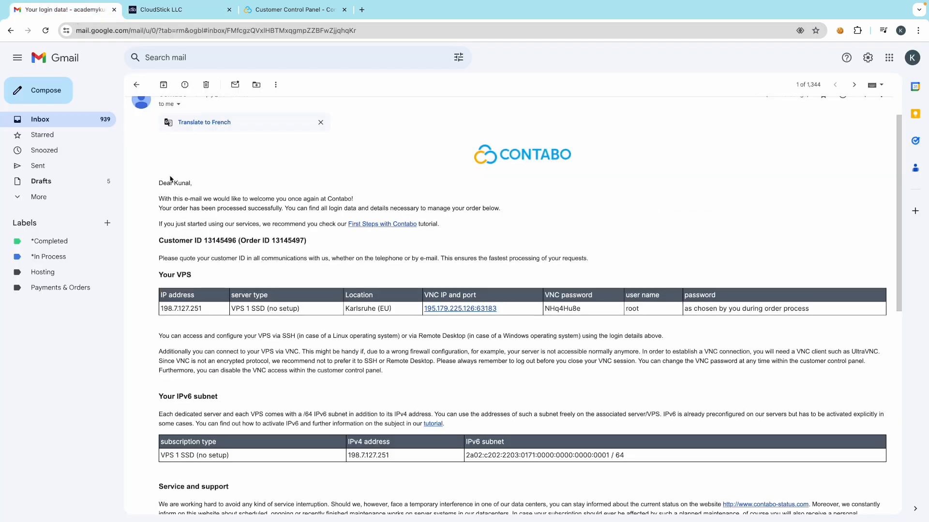
- Copy the VPS IP 198.7.127.251 from the Contabo email's VPS table back to CloudStick
{"action": "scroll", "coordinate": [170, 179], "scroll_direction": "up", "scroll_amount": 1}
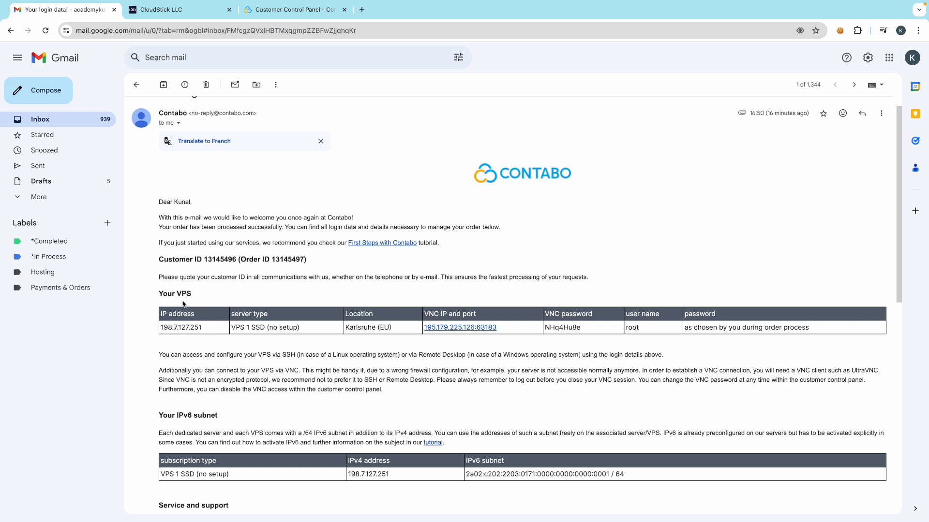
{"action": "double_click", "coordinate": [181, 328]}
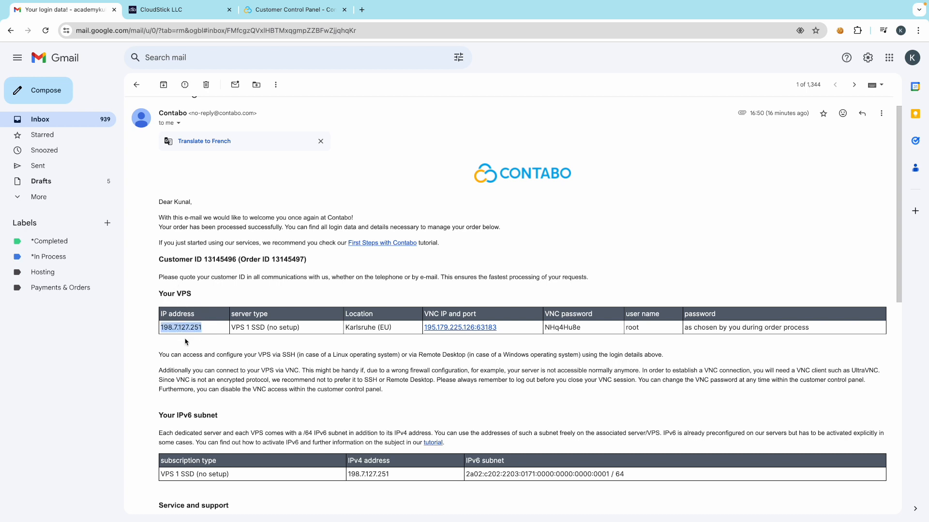
{"action": "right_click", "coordinate": [185, 342]}
{"action": "left_click", "coordinate": [225, 351]}
{"action": "left_click", "coordinate": [192, 11]}
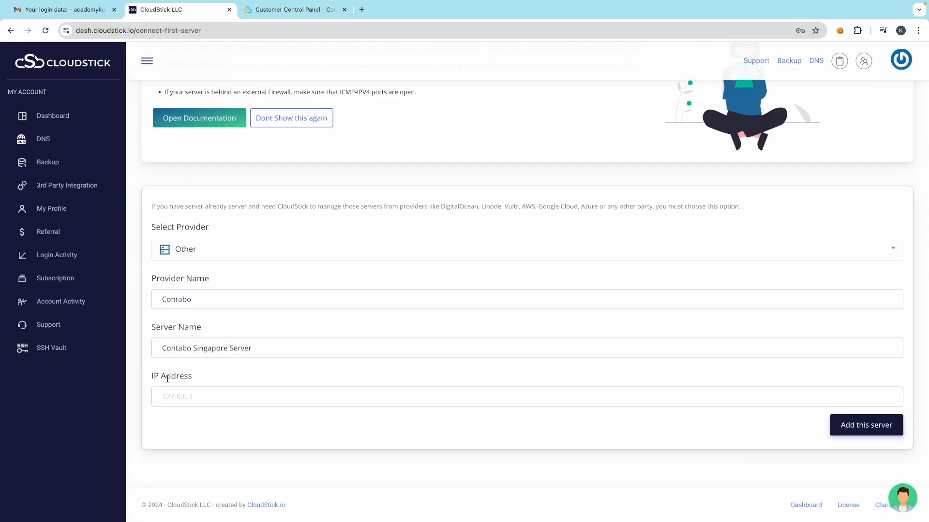
- Paste 198.7.127.251 into the IP Address field and add Contabo Singapore Server
{"action": "left_click", "coordinate": [171, 393]}
{"action": "key", "text": "ctrl+v"}
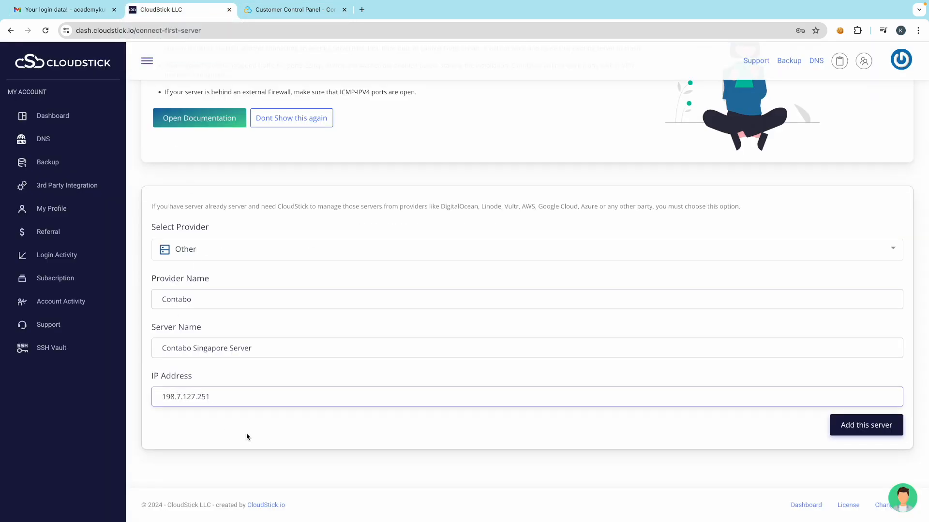
{"action": "left_click", "coordinate": [246, 434]}
{"action": "left_click", "coordinate": [162, 398]}
{"action": "left_click", "coordinate": [465, 457]}
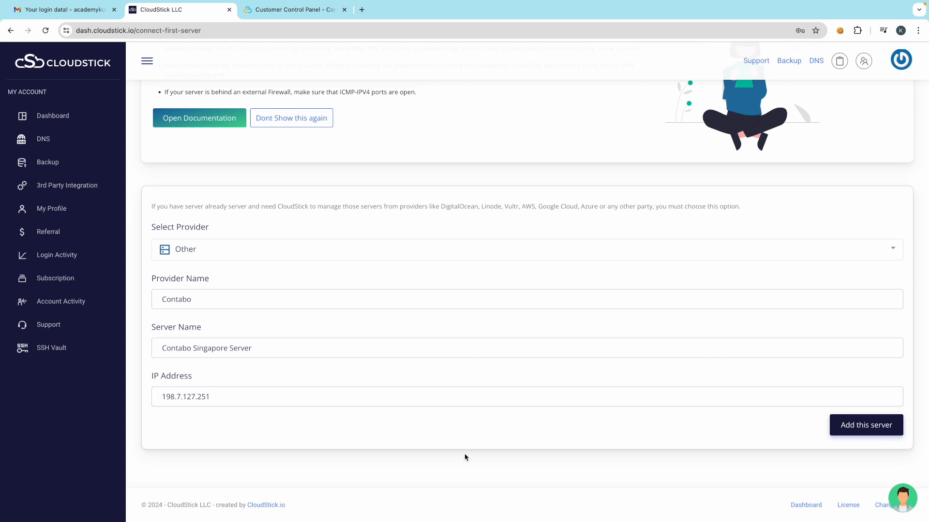
{"action": "left_click", "coordinate": [859, 434]}
{"action": "scroll", "coordinate": [432, 409], "scroll_direction": "down", "scroll_amount": 1}
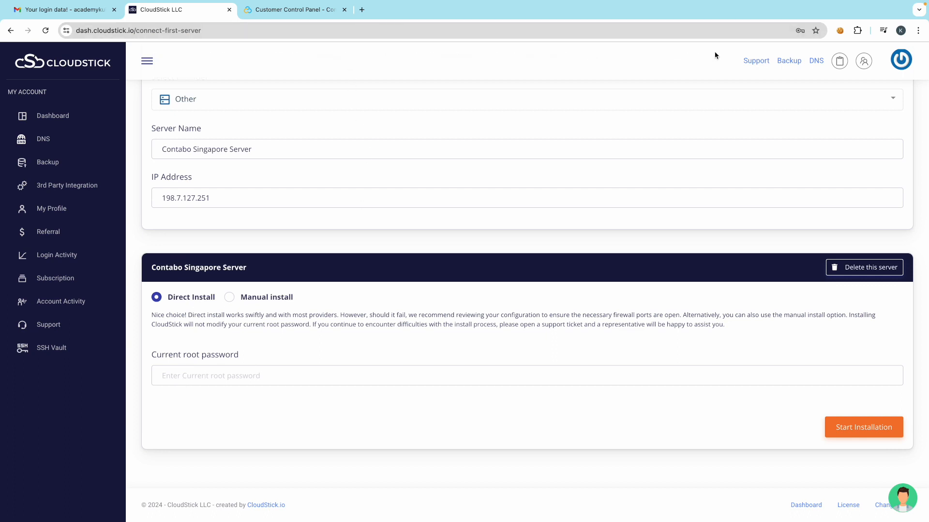
- Search for contabo in a new incognito window and open contabo.com
{"action": "left_click", "coordinate": [918, 31]}
{"action": "left_click", "coordinate": [664, 95]}
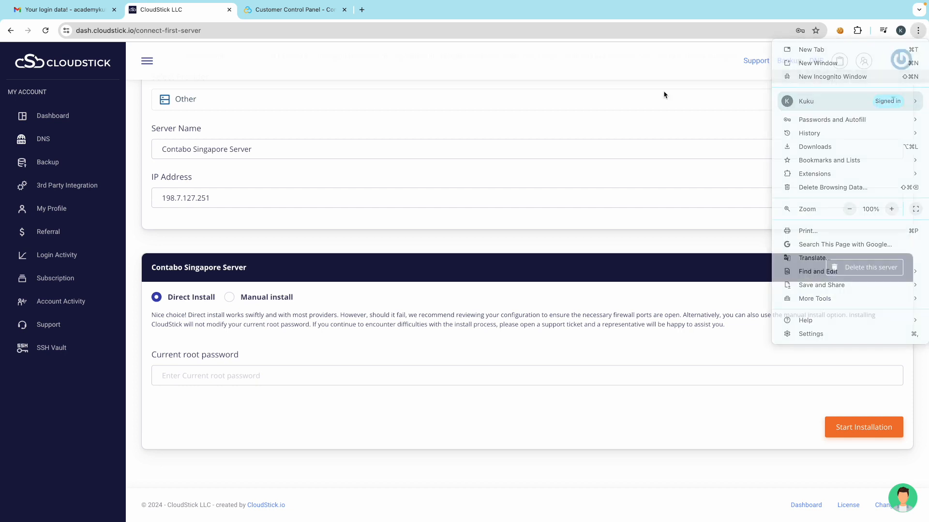
{"action": "type", "text": "co"}
{"action": "key", "text": "Return"}
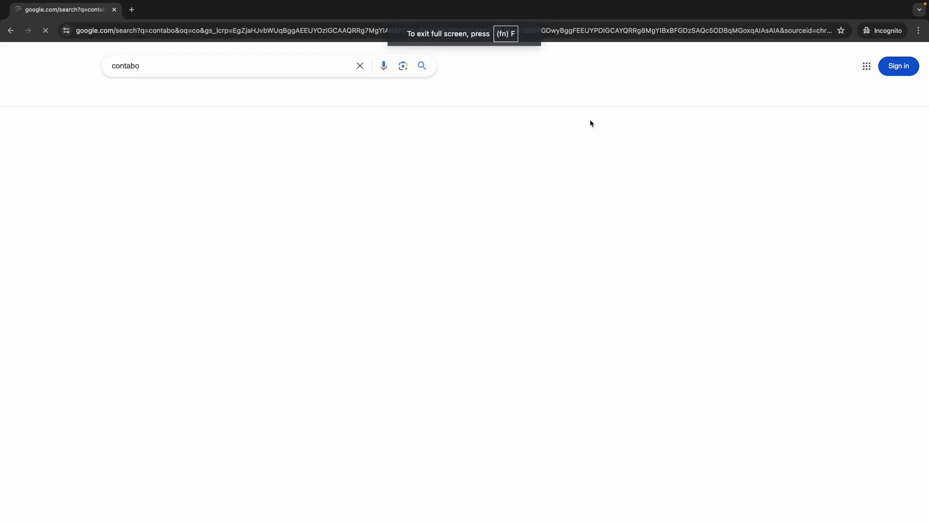
{"action": "left_click", "coordinate": [188, 372]}
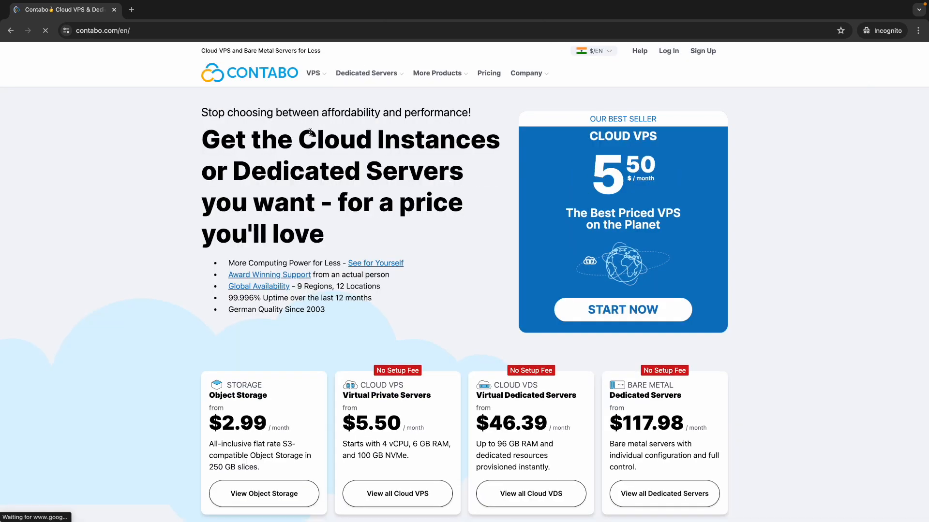
- Select the Cloud VPS 1 plan from VPS > Cloud VPS
{"action": "mouse_move", "coordinate": [315, 73]}
{"action": "left_click", "coordinate": [343, 108]}
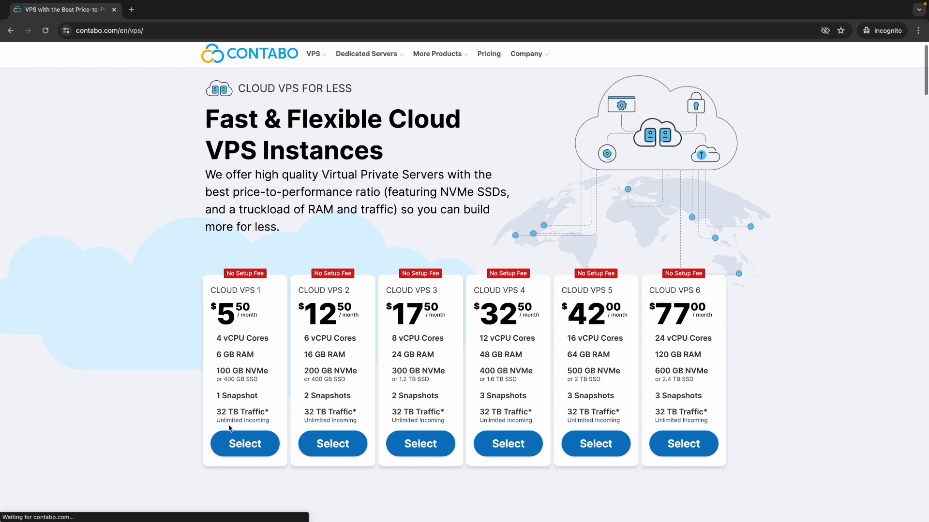
{"action": "left_click", "coordinate": [240, 460]}
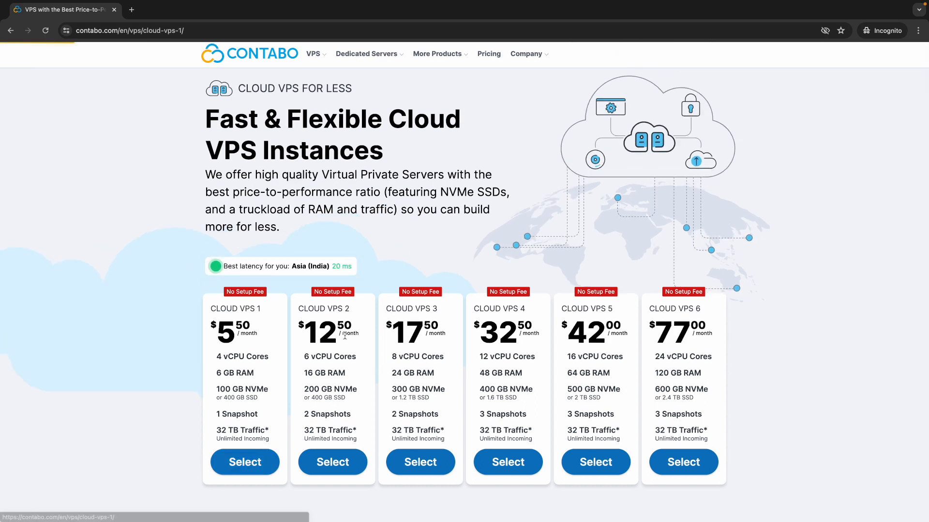
{"action": "scroll", "coordinate": [317, 387], "scroll_direction": "down", "scroll_amount": 15}
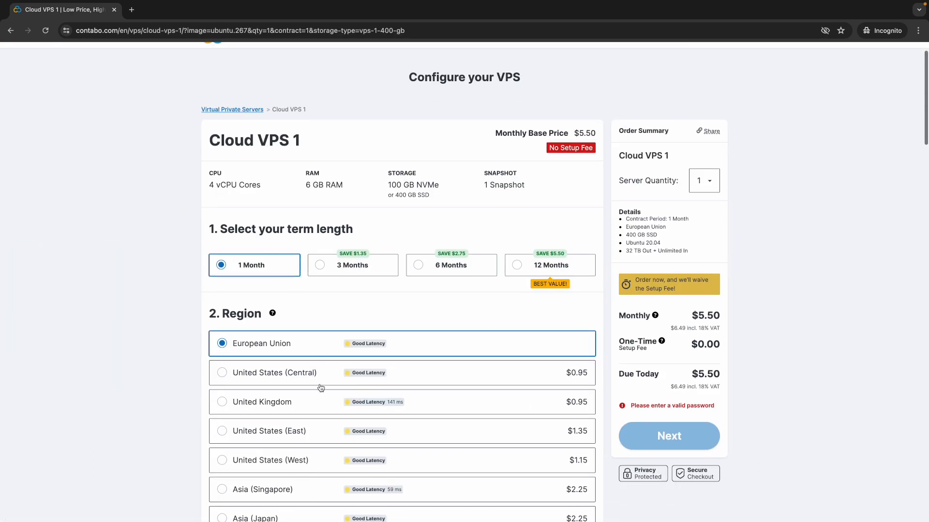
{"action": "scroll", "coordinate": [320, 397], "scroll_direction": "down", "scroll_amount": 3}
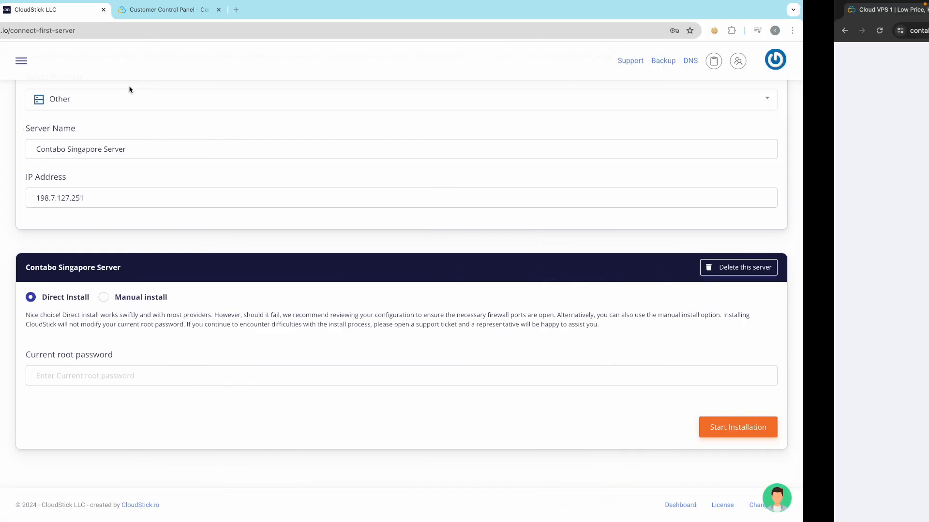
- Enter the server's root password and start the Direct Install
{"action": "left_click", "coordinate": [165, 377]}
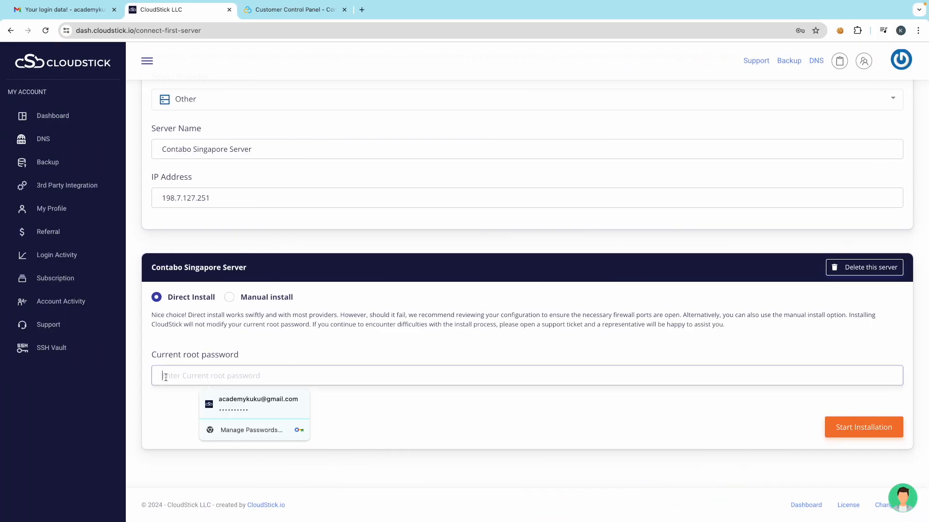
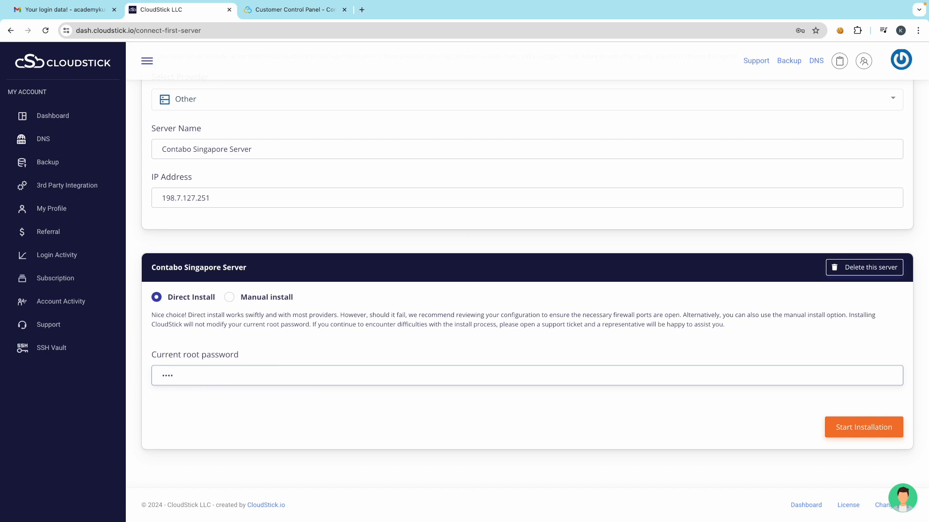
{"action": "key", "text": "super+a"}
{"action": "left_click", "coordinate": [311, 341]}
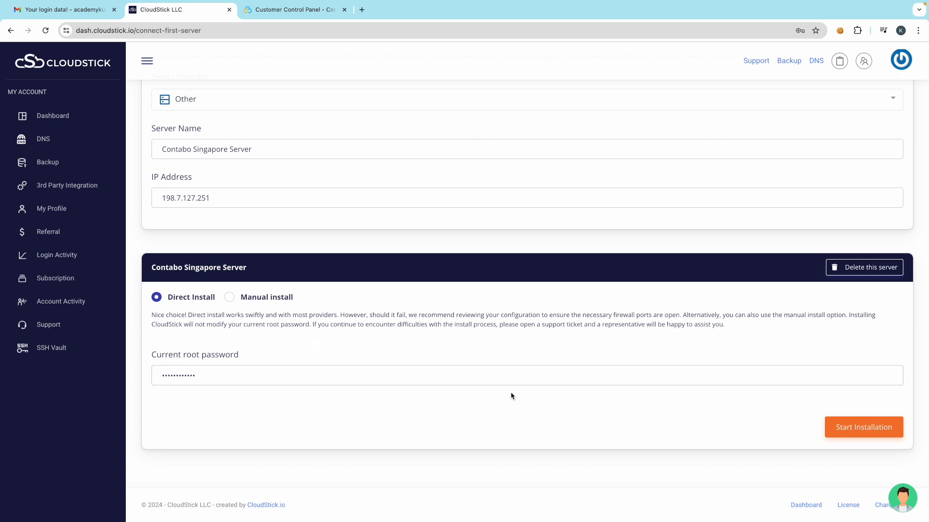
{"action": "left_click", "coordinate": [863, 426]}
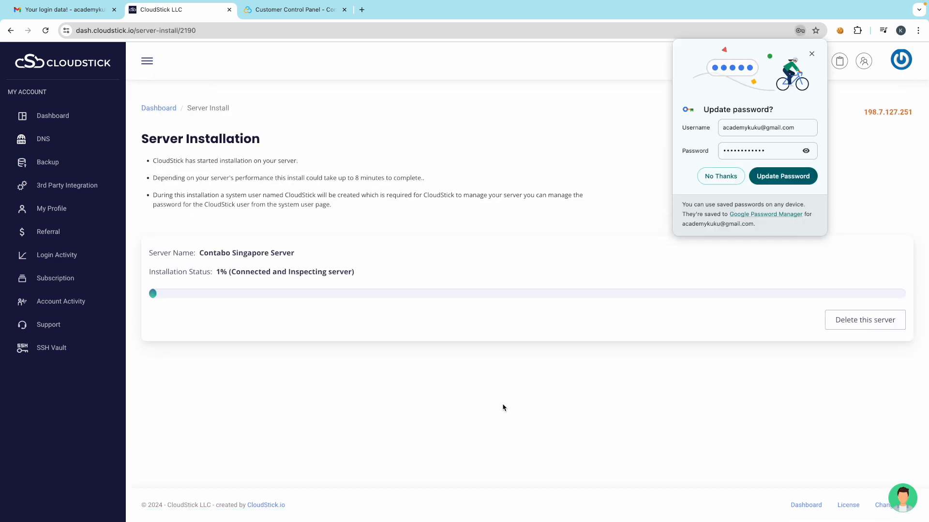
- Decline Chrome's prompt to update the saved password
{"action": "left_click", "coordinate": [812, 54]}
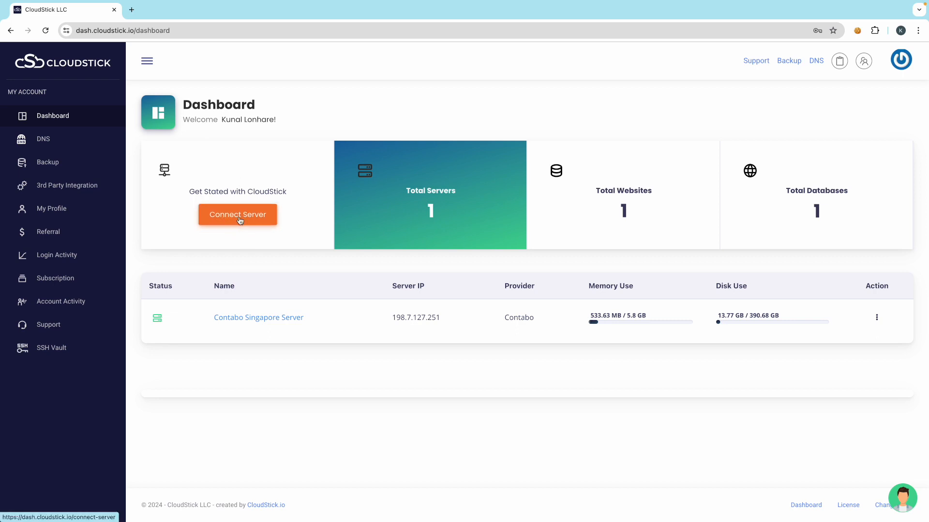
- Open contabo.com in a new tab and look at its VPS menu
{"action": "left_click", "coordinate": [132, 11]}
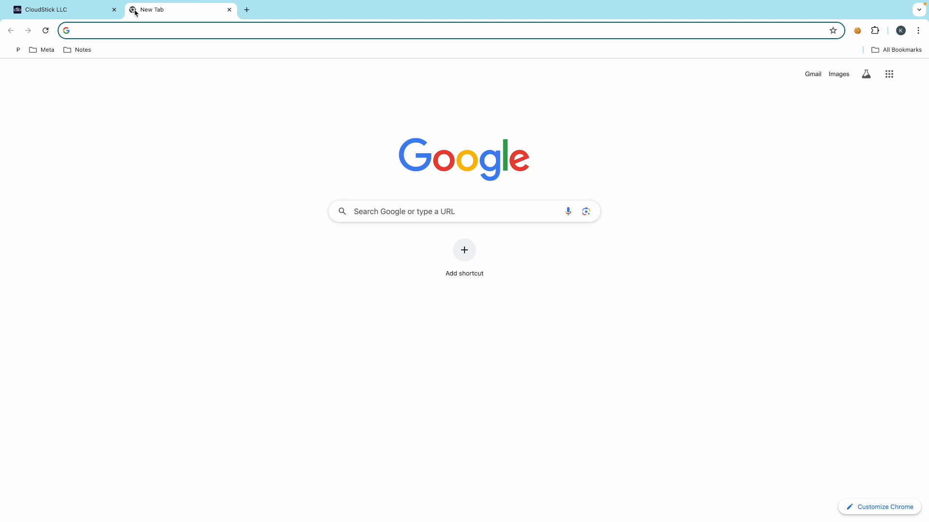
{"action": "type", "text": "c"}
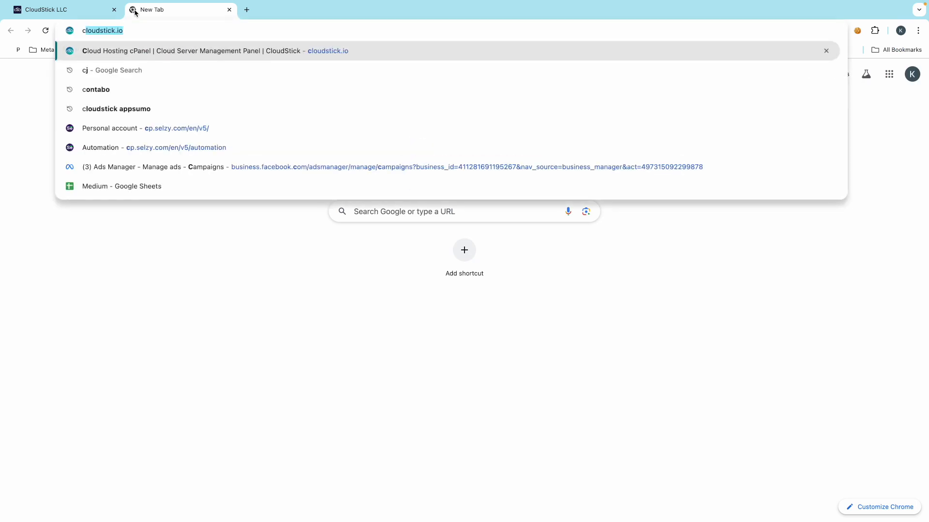
{"action": "type", "text": "on"}
{"action": "key", "text": "Return"}
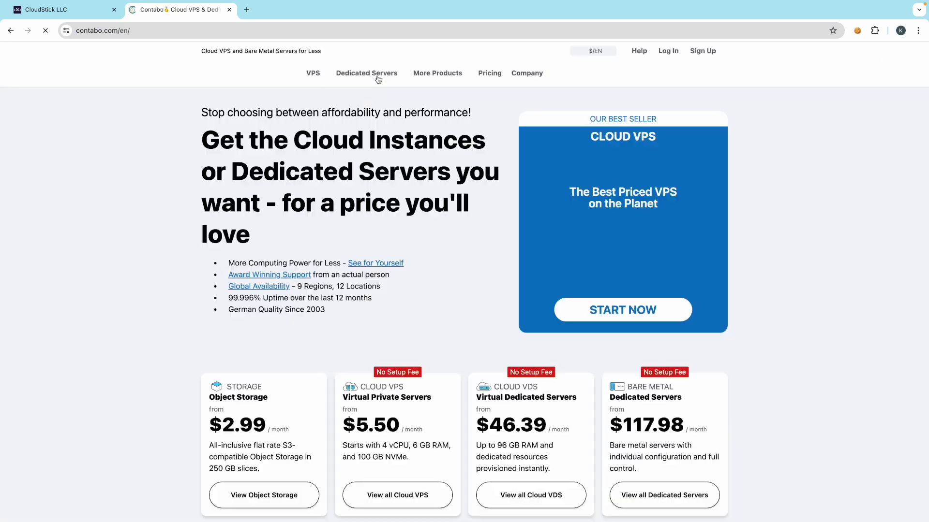
{"action": "mouse_move", "coordinate": [329, 77]}
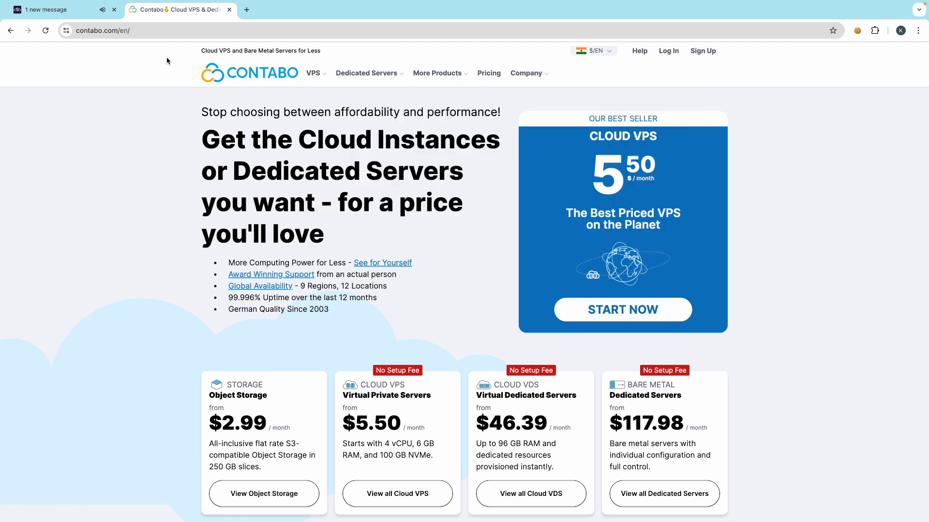
- Switch between the CloudStick dashboard and Contabo tabs, ending on the dashboard
{"action": "left_click", "coordinate": [63, 10]}
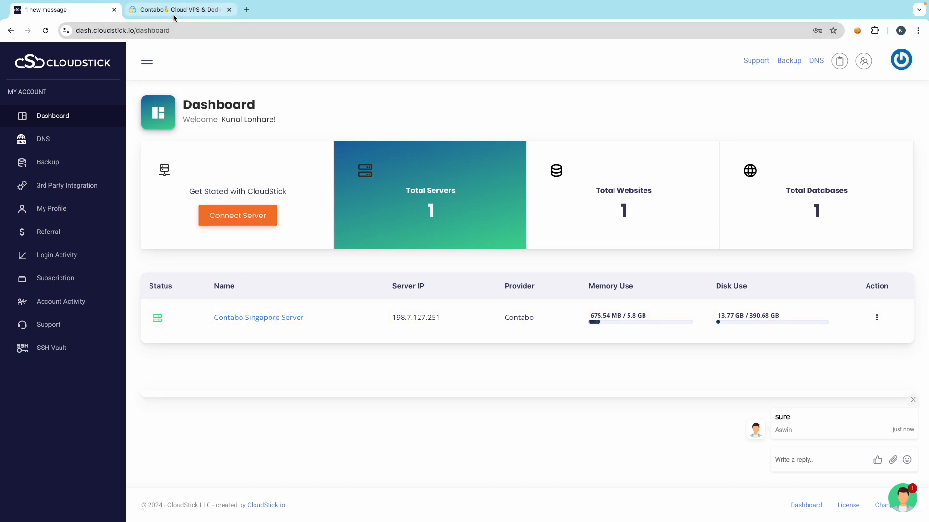
{"action": "left_click", "coordinate": [141, 10]}
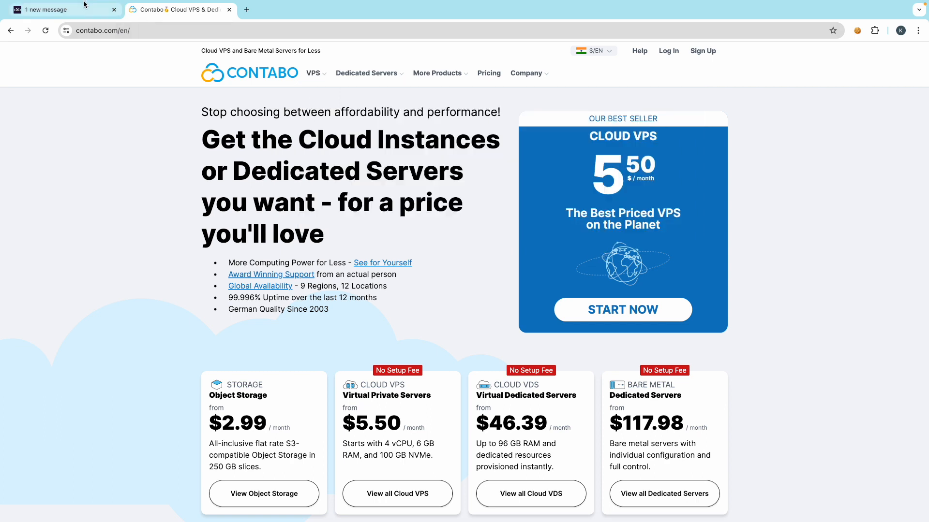
{"action": "mouse_move", "coordinate": [313, 73]}
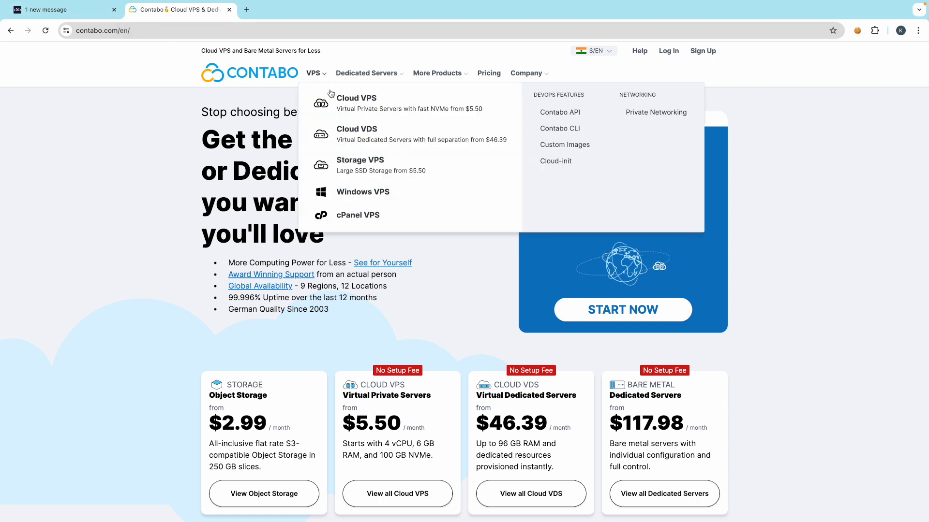
{"action": "left_click", "coordinate": [63, 10]}
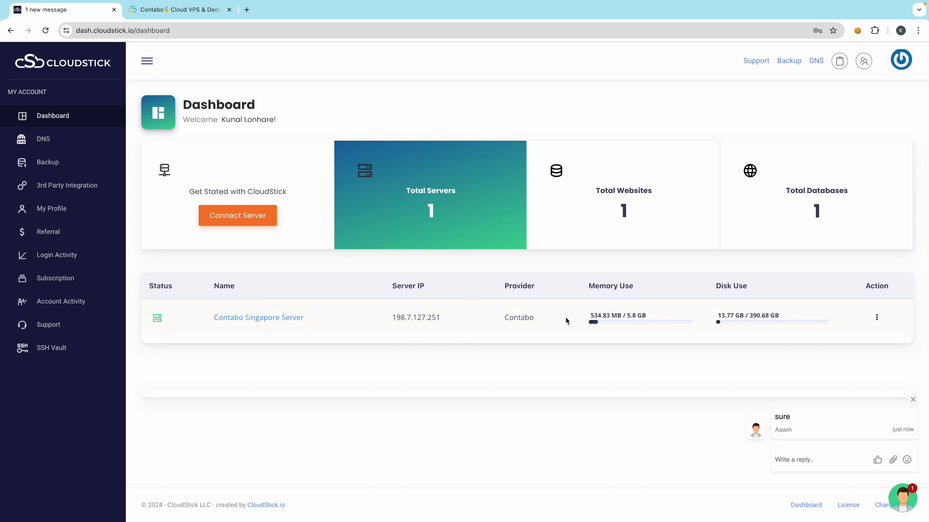
- Review the Contabo Singapore Server summary and its hosted website, then return to the dashboard
{"action": "left_click", "coordinate": [252, 321]}
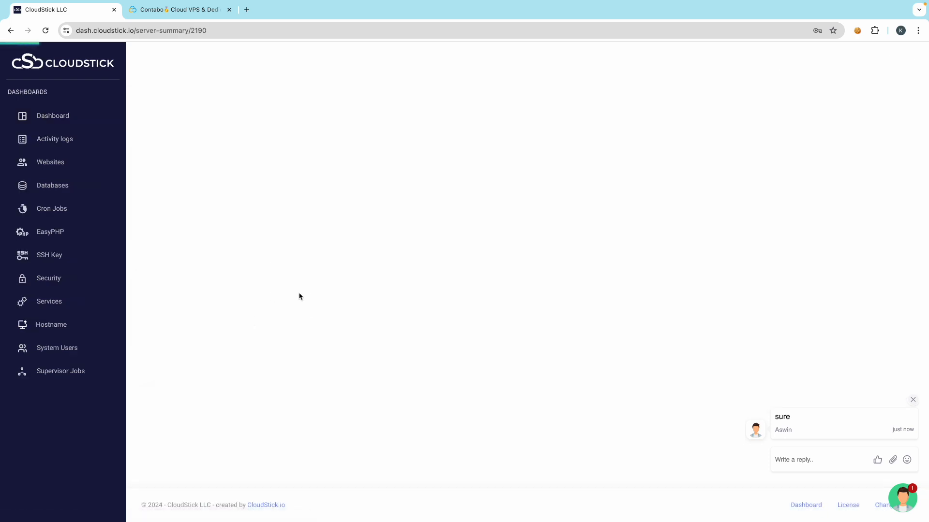
{"action": "left_click", "coordinate": [913, 400]}
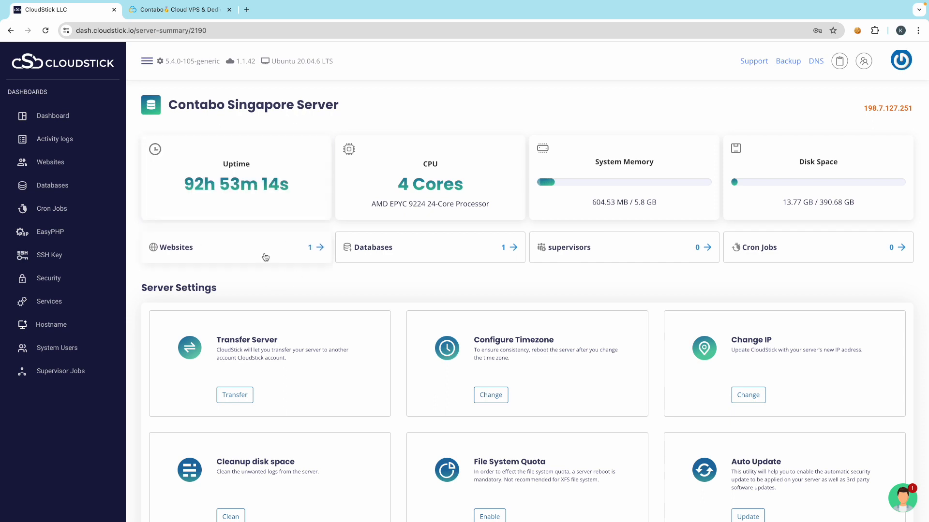
{"action": "left_click", "coordinate": [248, 252]}
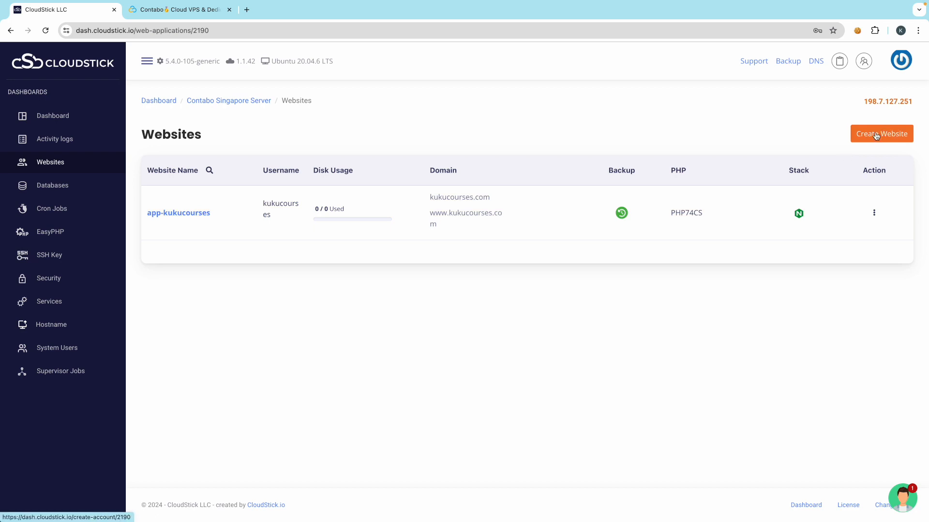
{"action": "left_click", "coordinate": [66, 115]}
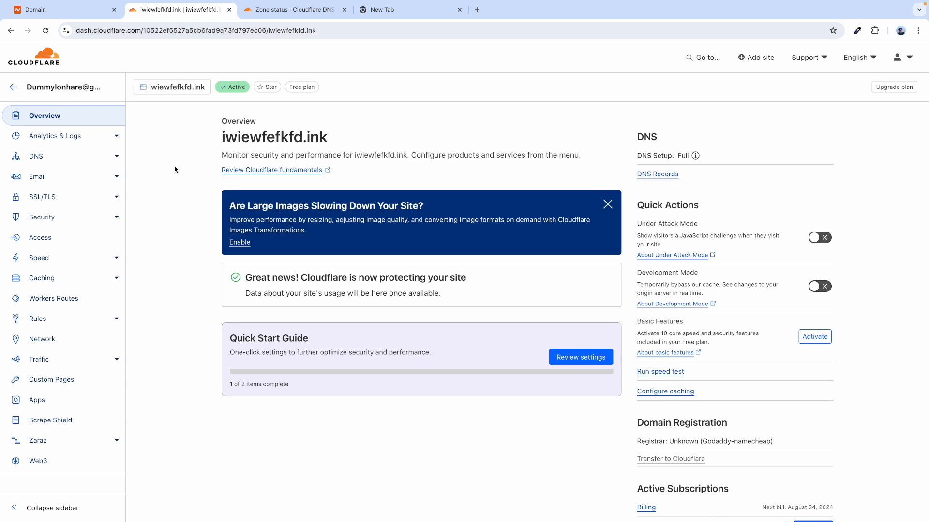
- Compare the Cloudflare overview for iwiewfefkfd.ink with its Namecheap domain page
{"action": "key", "text": "ctrl+Right"}
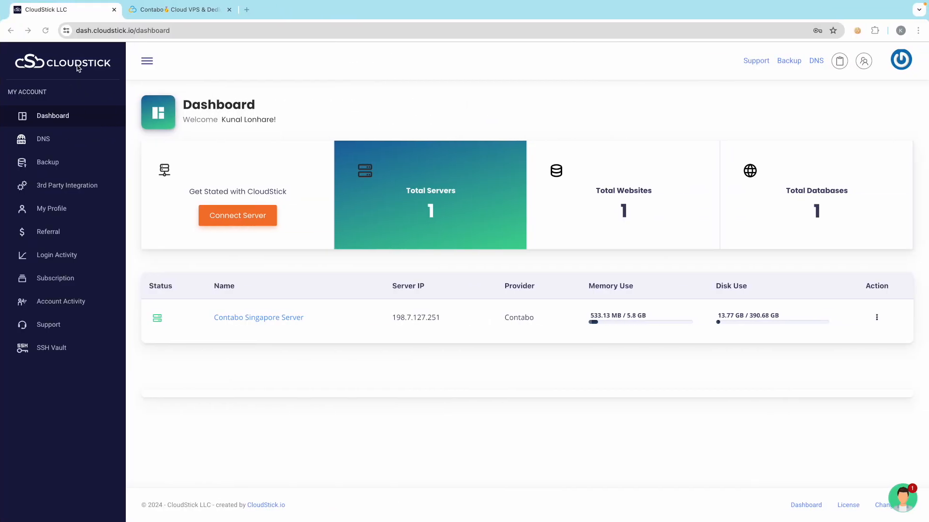
{"action": "key", "text": "ctrl+Left"}
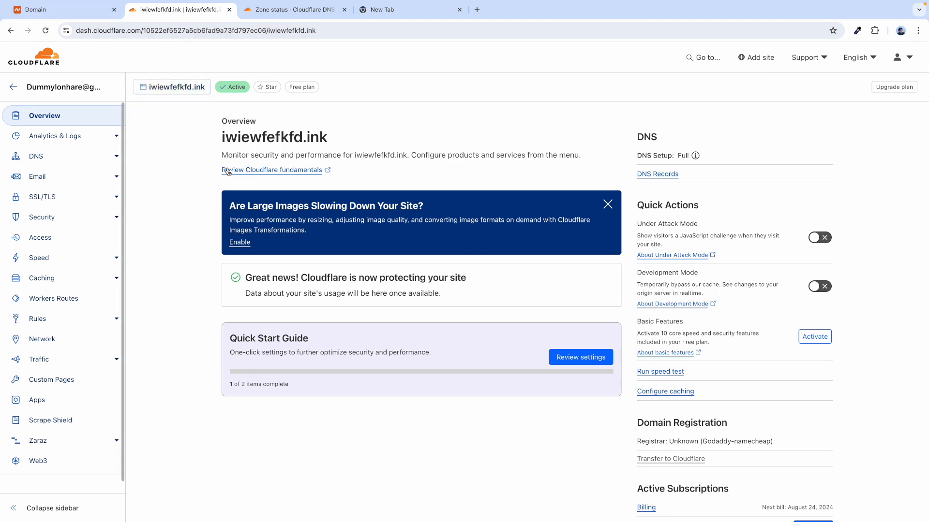
{"action": "double_click", "coordinate": [231, 141]}
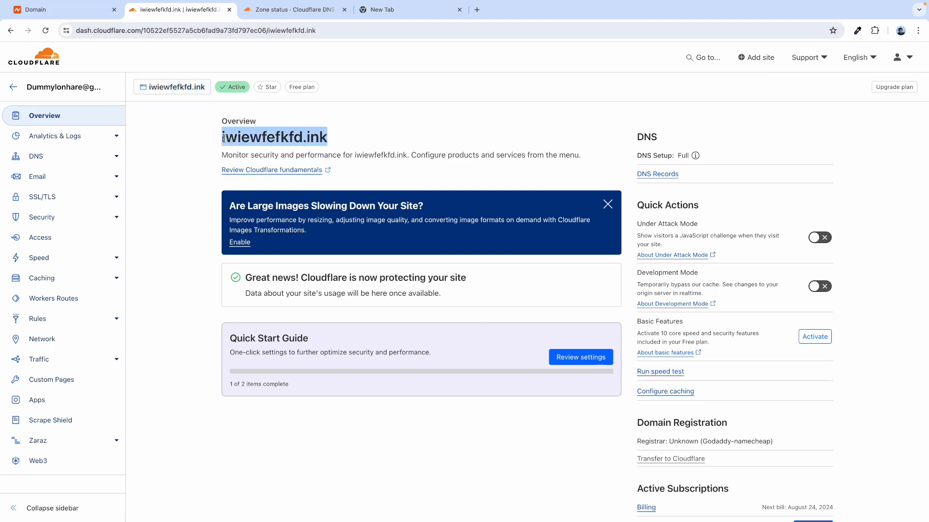
{"action": "left_click", "coordinate": [59, 10]}
{"action": "left_click", "coordinate": [180, 11]}
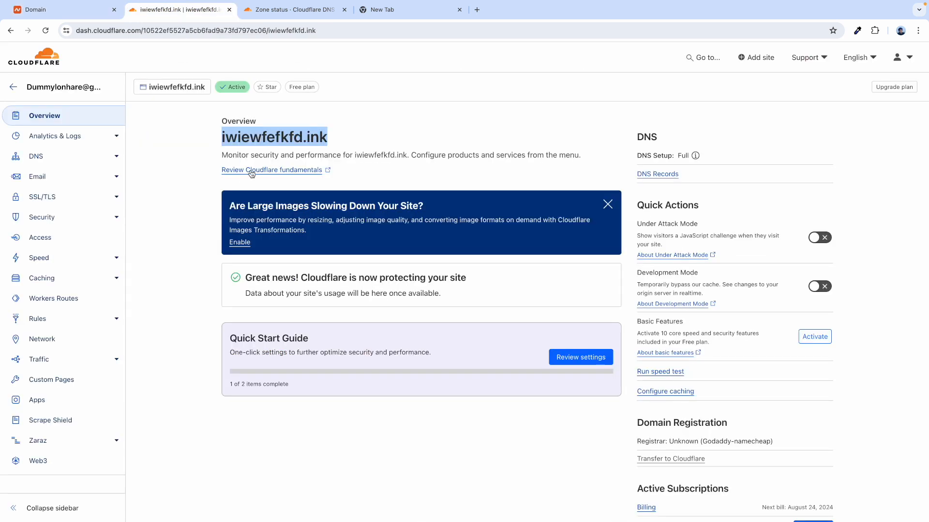
{"action": "left_click", "coordinate": [187, 169]}
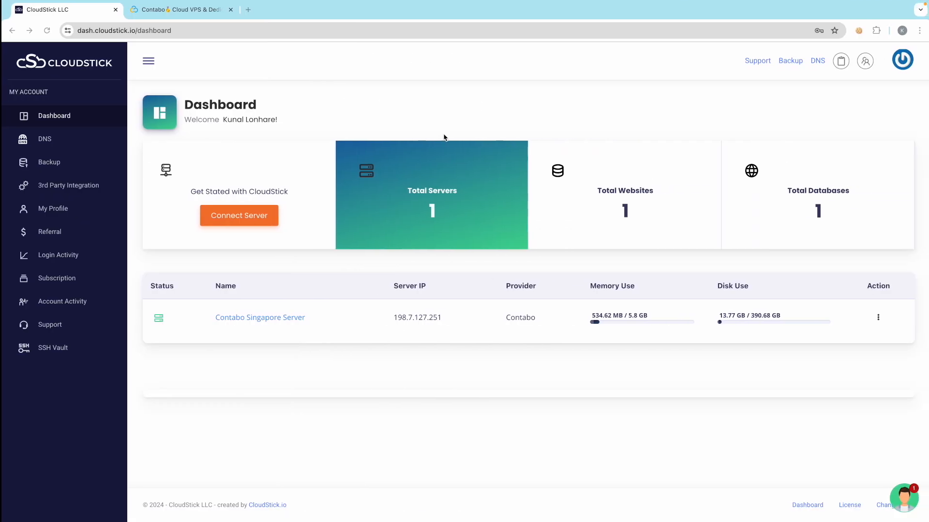
- Start adding a Cloudflare integration from the 3rd Party Integration page
{"action": "left_click", "coordinate": [59, 187]}
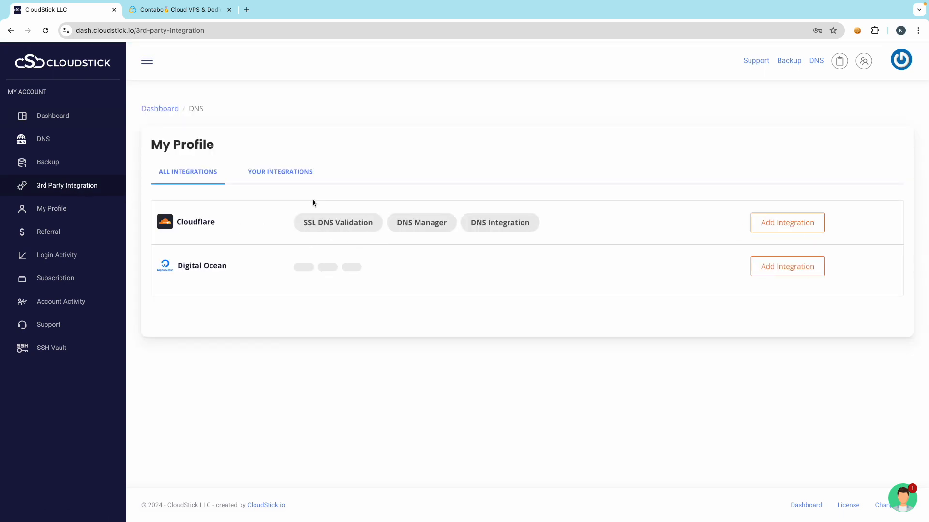
{"action": "right_click", "coordinate": [290, 172]}
{"action": "left_click", "coordinate": [267, 161]}
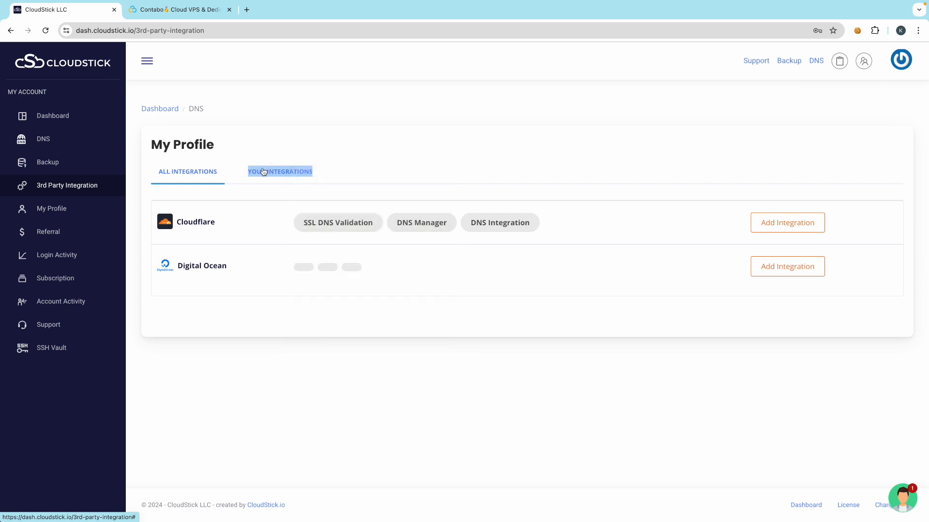
{"action": "left_click", "coordinate": [264, 173]}
{"action": "left_click", "coordinate": [188, 182]}
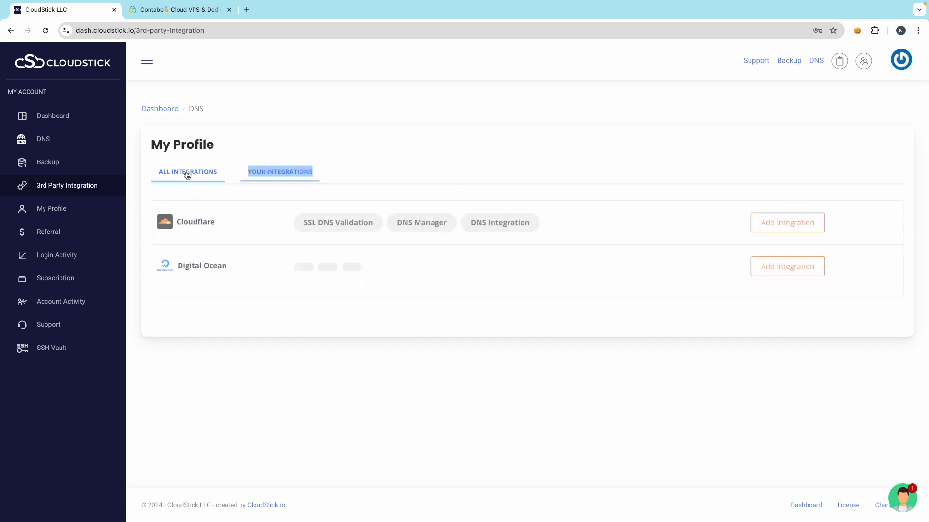
{"action": "left_click", "coordinate": [788, 223]}
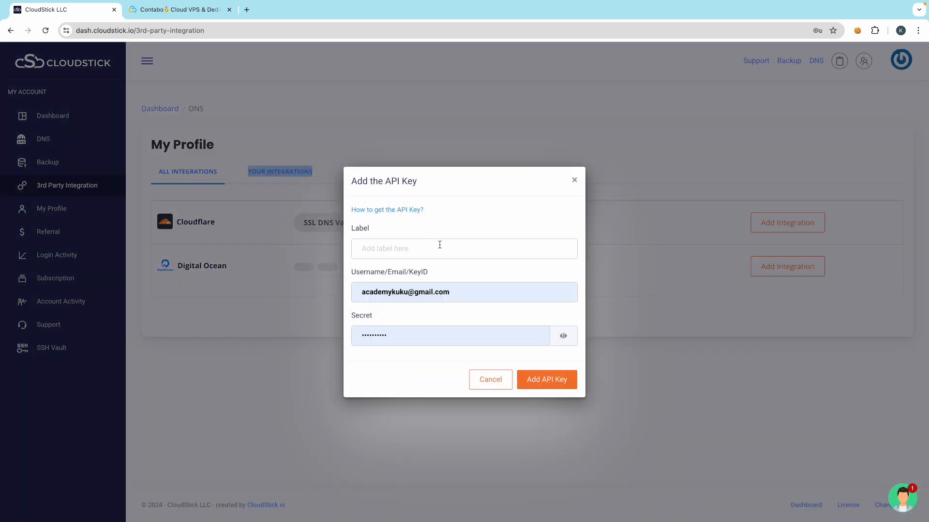
- Clear the autofilled username and secret, and label the API key 'Cloudflare Dummy'
{"action": "triple_click", "coordinate": [395, 285]}
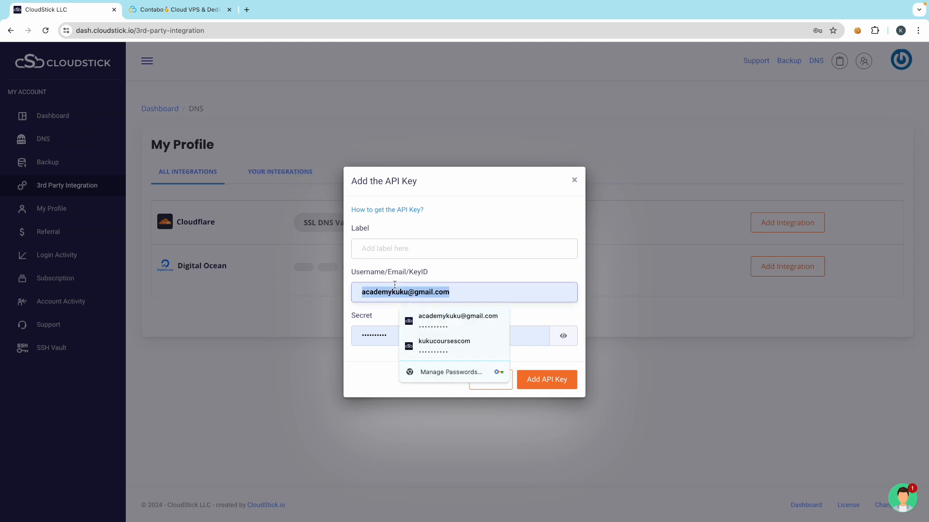
{"action": "key", "text": "BackSpace"}
{"action": "triple_click", "coordinate": [369, 329]}
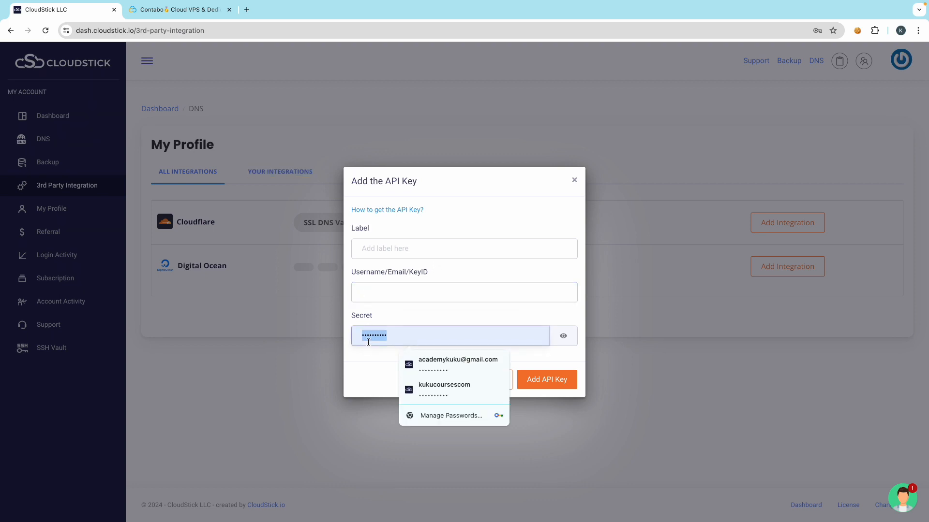
{"action": "key", "text": "BackSpace"}
{"action": "left_click", "coordinate": [472, 184]}
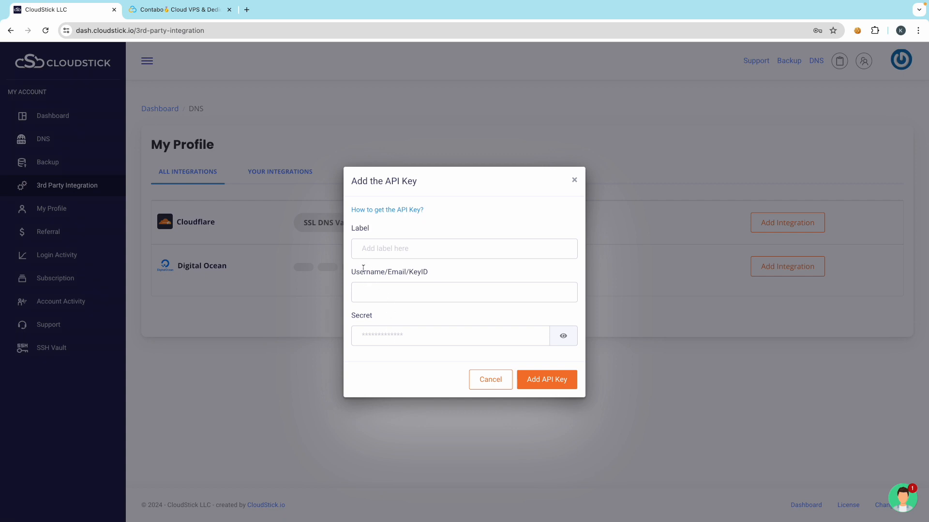
{"action": "left_click", "coordinate": [384, 243]}
{"action": "type", "text": "Clo"}
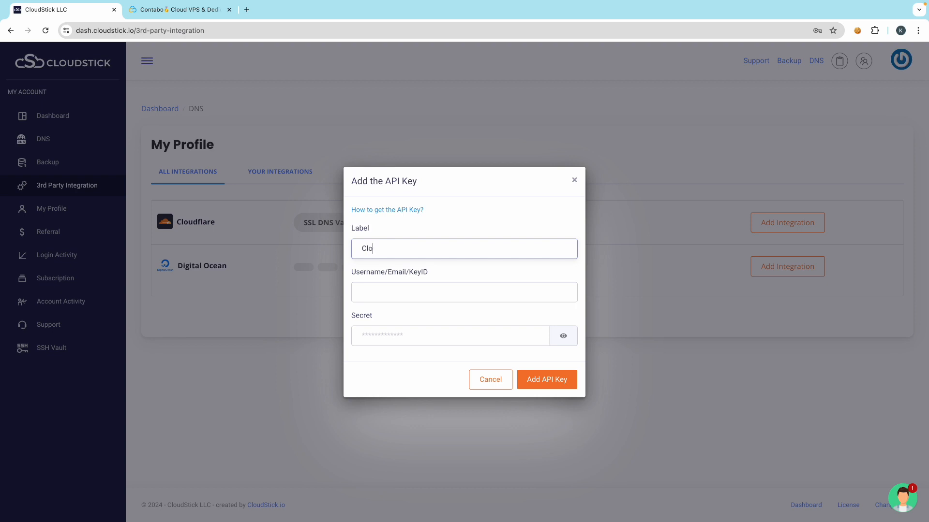
{"action": "type", "text": "udflare Dummy"}
- Copy the Cloudflare account e-mail and paste it into the Username field
{"action": "left_click", "coordinate": [374, 285]}
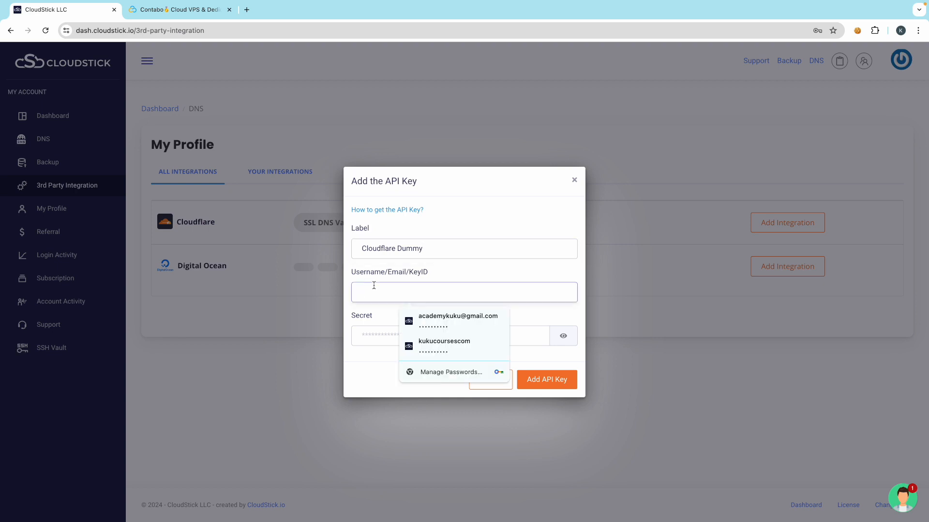
{"action": "key", "text": "ctrl+Left"}
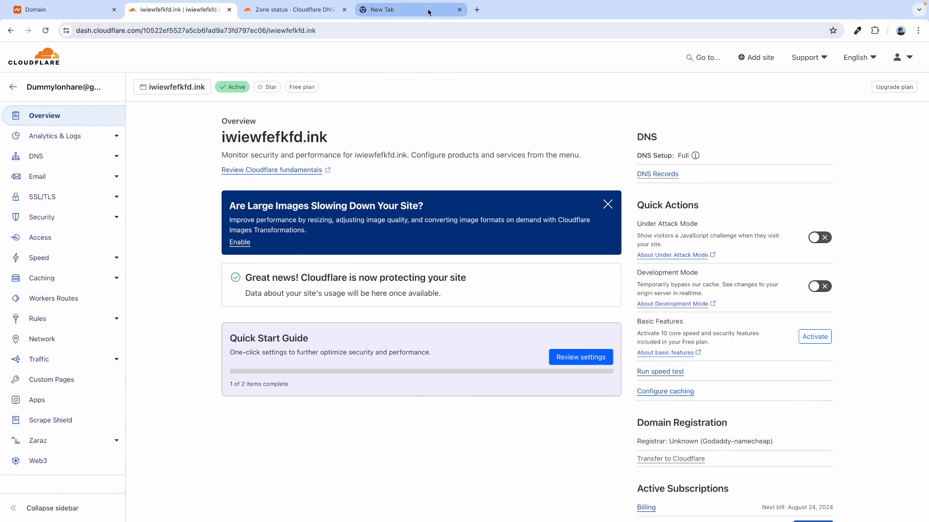
{"action": "left_click", "coordinate": [428, 12]}
{"action": "left_click", "coordinate": [912, 57]}
{"action": "triple_click", "coordinate": [830, 89]}
{"action": "key", "text": "super+c"}
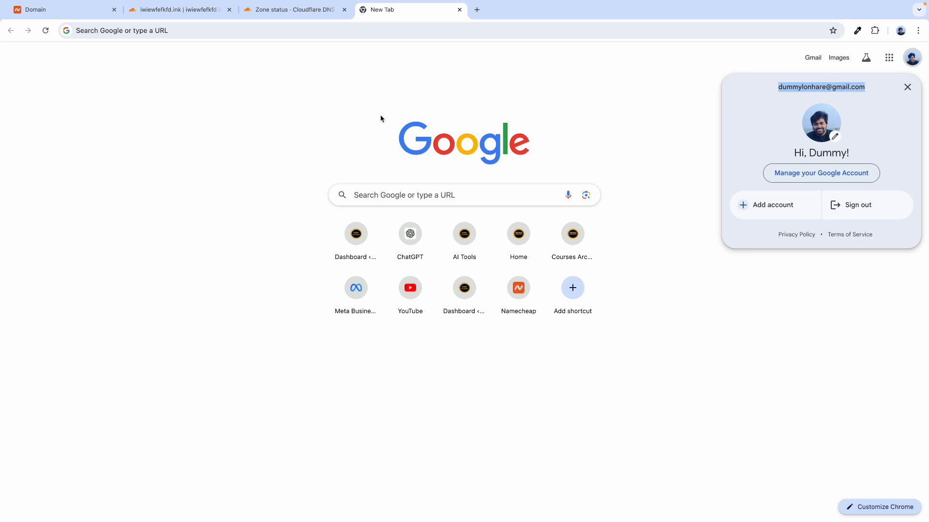
{"action": "key", "text": "ctrl+Right"}
{"action": "left_click", "coordinate": [365, 287]}
{"action": "key", "text": "super+v"}
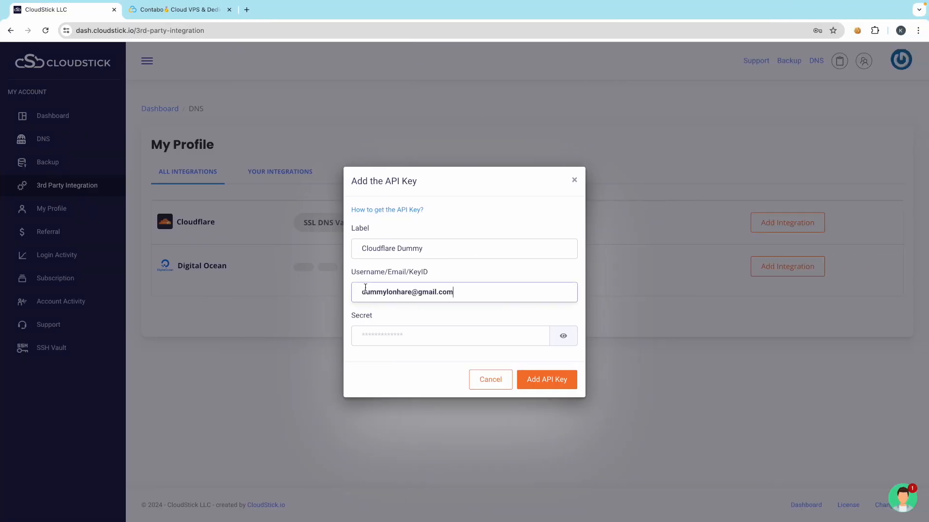
{"action": "left_click", "coordinate": [361, 287]}
{"action": "key", "text": "ctrl+Left"}
- Go to the API Tokens page in the Cloudflare profile
{"action": "left_click", "coordinate": [187, 8]}
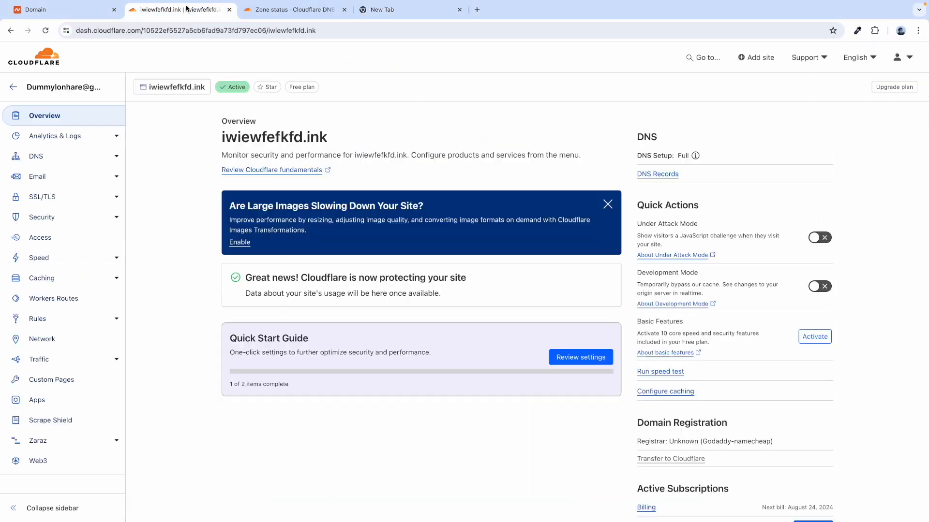
{"action": "left_click", "coordinate": [904, 65]}
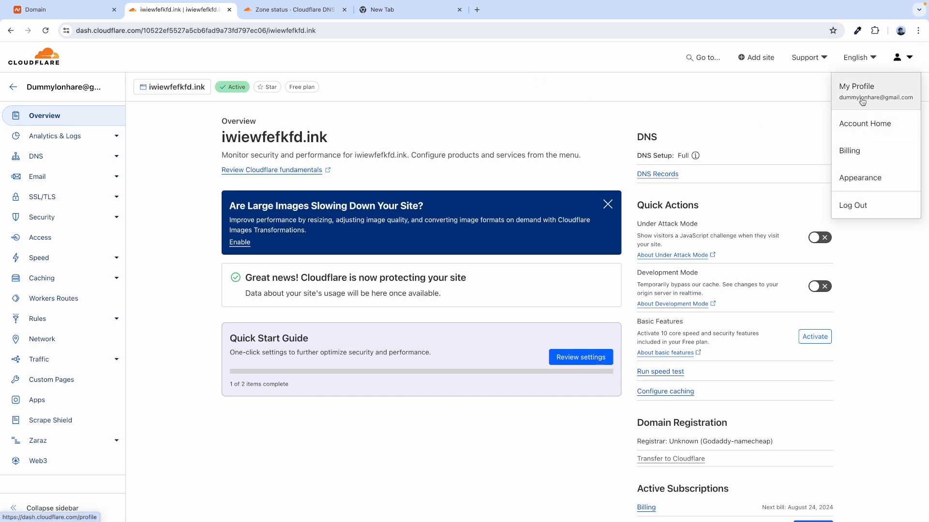
{"action": "left_click", "coordinate": [850, 86]}
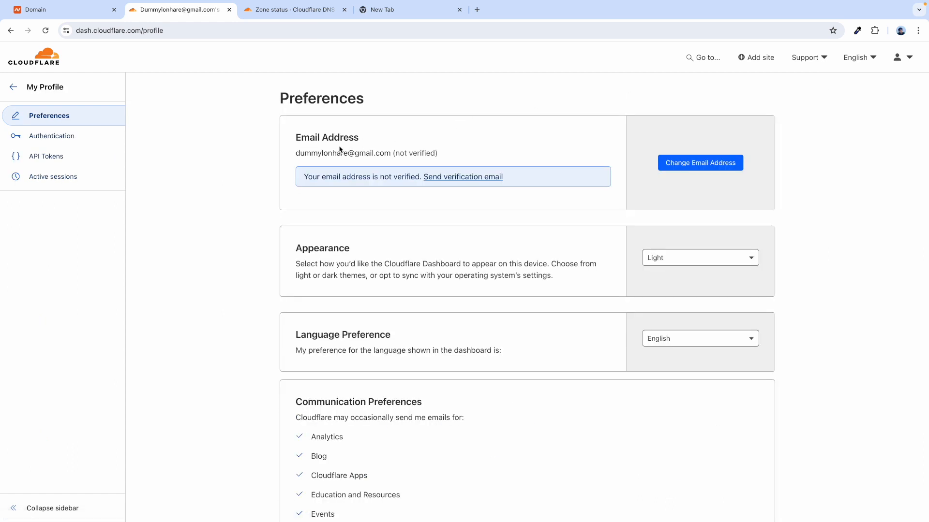
{"action": "left_click", "coordinate": [61, 160]}
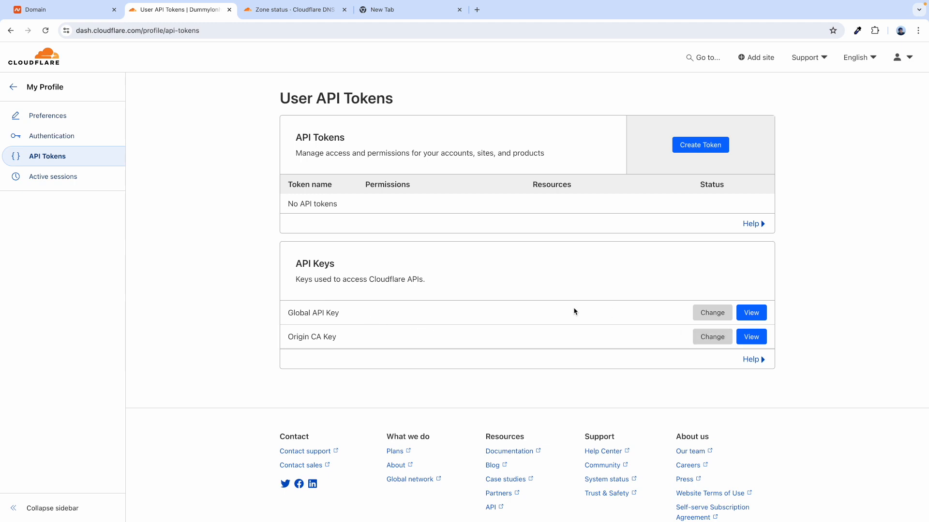
- Attempt to view the Global API Key with the saved password; verification of the e-mail is required
{"action": "left_click", "coordinate": [753, 315]}
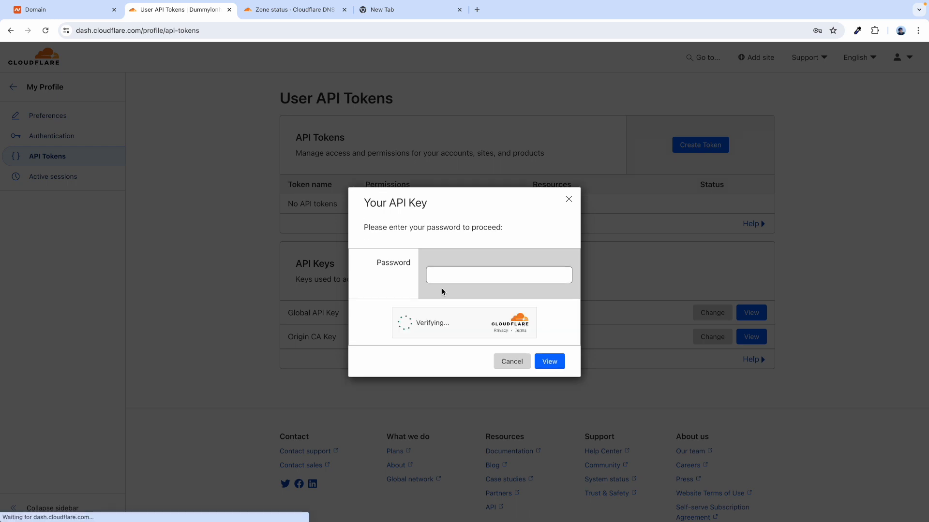
{"action": "left_click", "coordinate": [439, 278]}
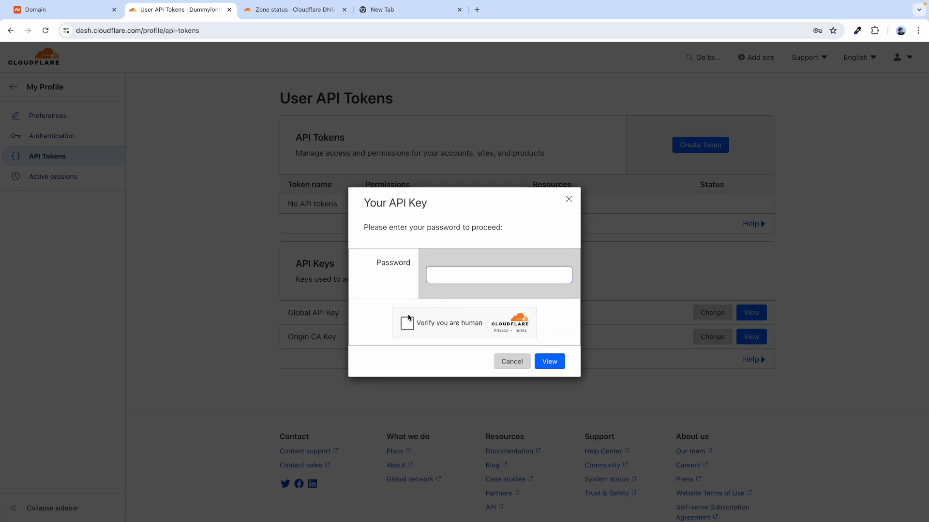
{"action": "left_click", "coordinate": [407, 321]}
{"action": "left_click", "coordinate": [437, 274]}
{"action": "left_click", "coordinate": [492, 297]}
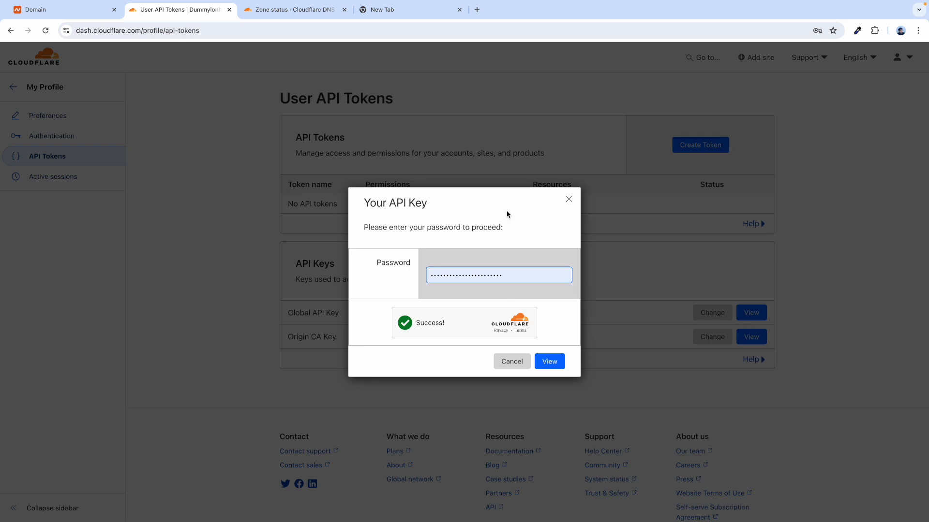
{"action": "left_click", "coordinate": [551, 358]}
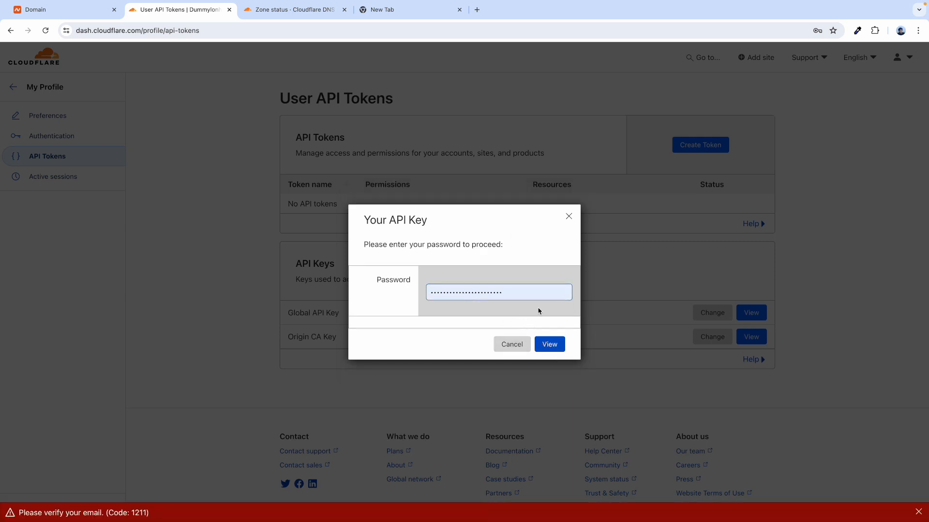
{"action": "left_click", "coordinate": [398, 10]}
- Follow the verification link in Gmail's Cloudflare message, then open the Cloudflare profile
{"action": "left_click", "coordinate": [814, 61]}
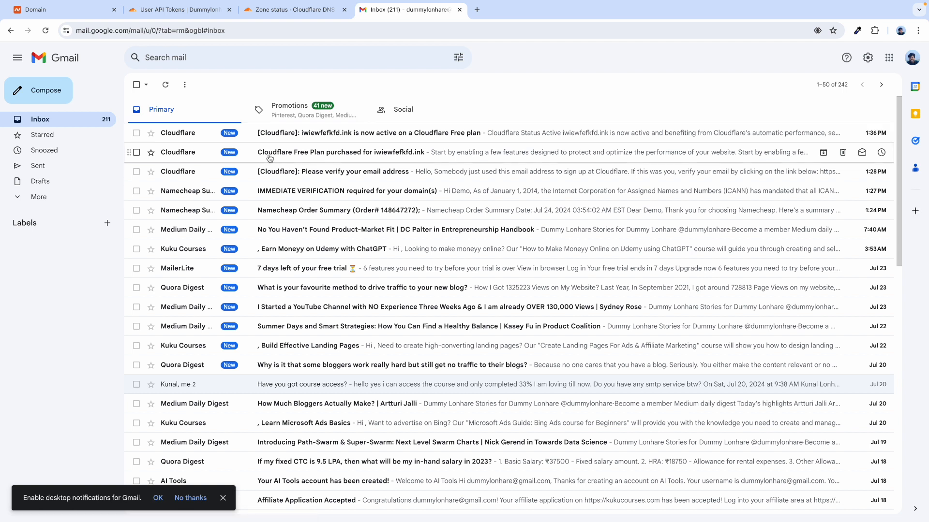
{"action": "left_click", "coordinate": [280, 172]}
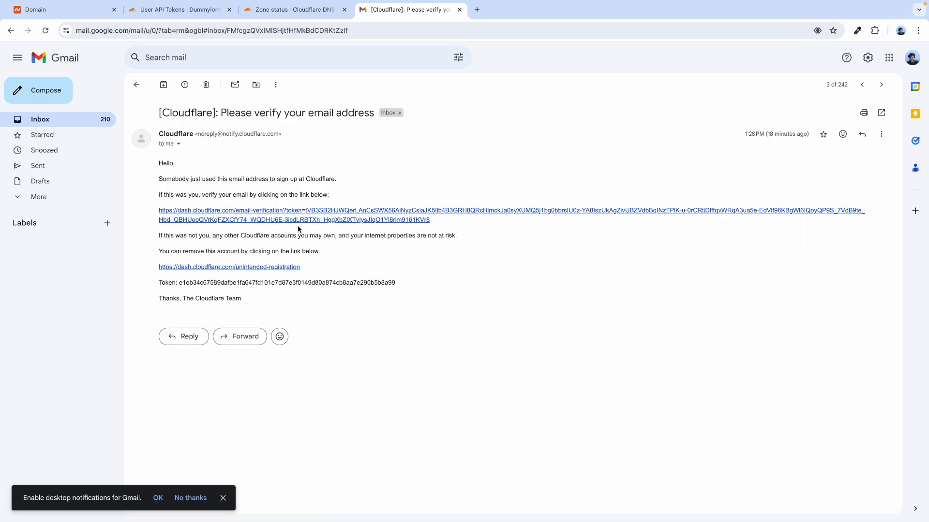
{"action": "left_click", "coordinate": [231, 212]}
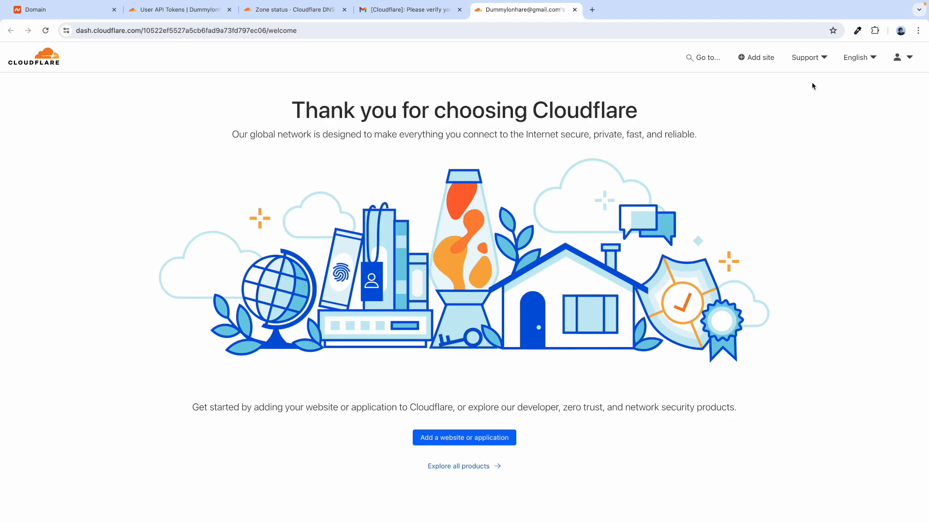
{"action": "left_click", "coordinate": [899, 58]}
{"action": "left_click", "coordinate": [874, 86]}
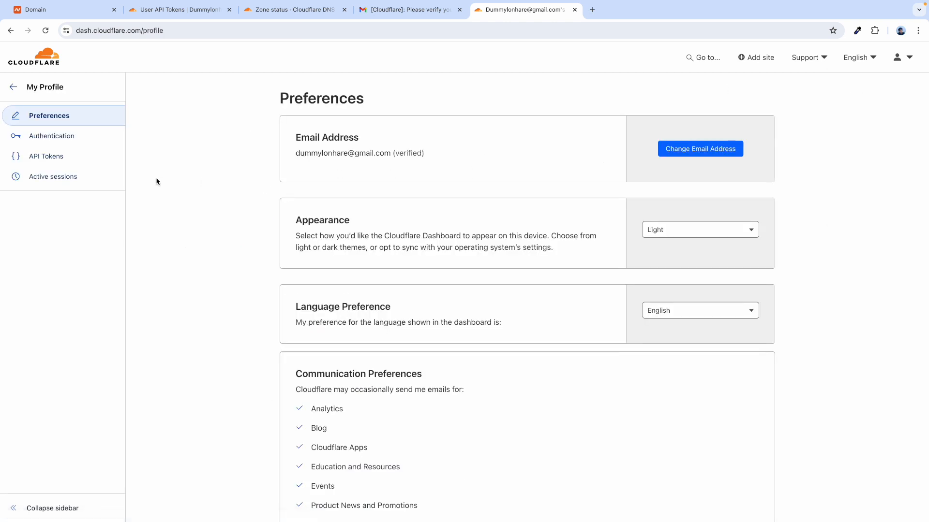
- View the Global API Key using the saved password and human check, and copy it
{"action": "left_click", "coordinate": [62, 156]}
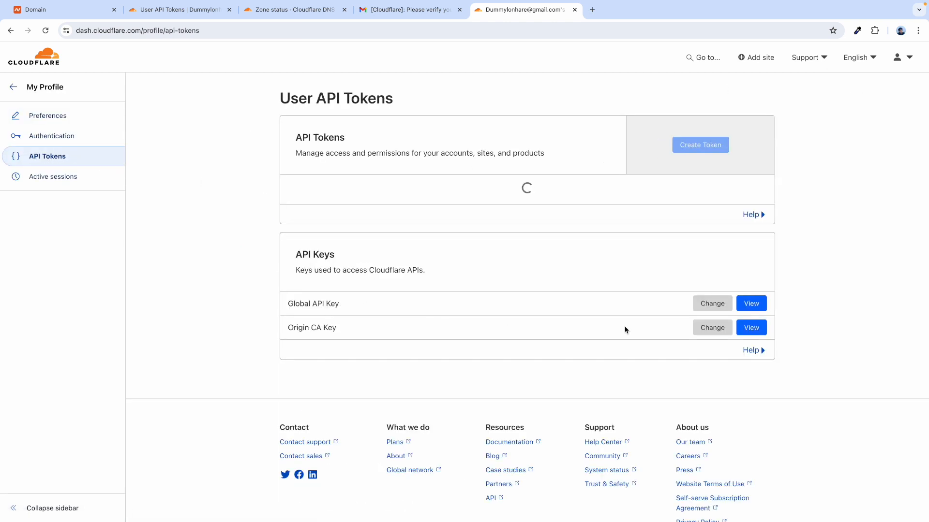
{"action": "left_click", "coordinate": [751, 311]}
{"action": "left_click", "coordinate": [447, 287]}
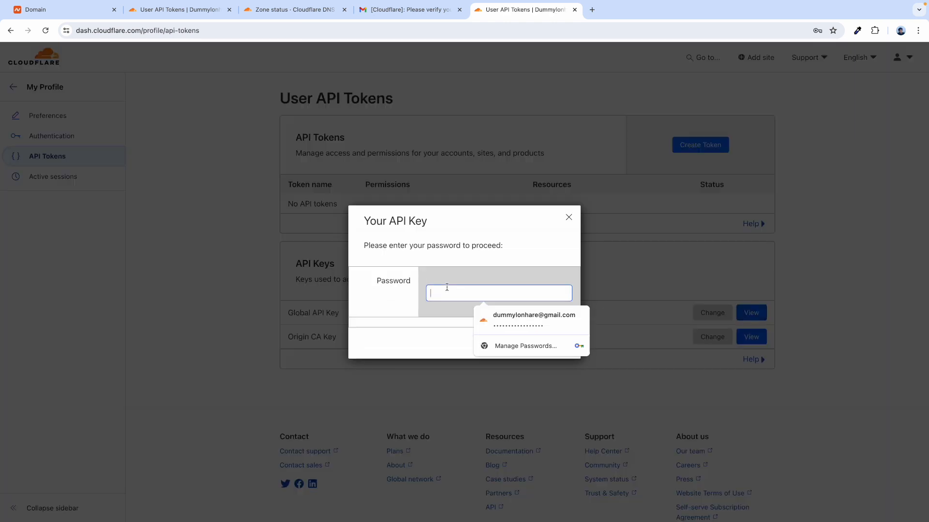
{"action": "left_click", "coordinate": [533, 319]}
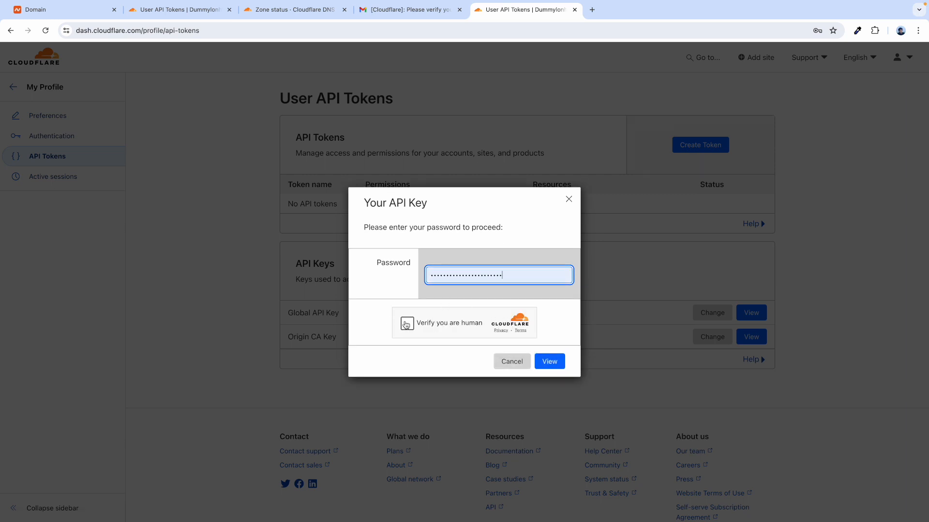
{"action": "left_click", "coordinate": [407, 324]}
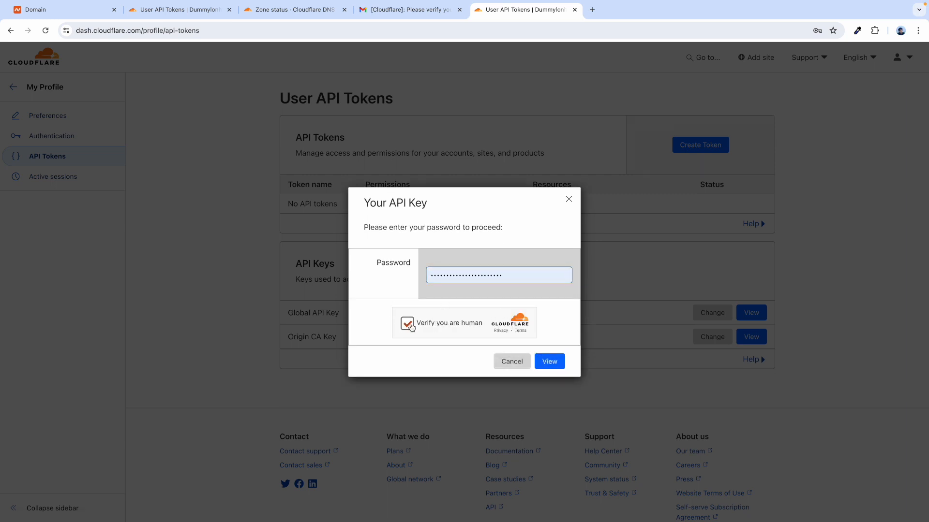
{"action": "left_click", "coordinate": [552, 368]}
{"action": "left_click", "coordinate": [552, 345]}
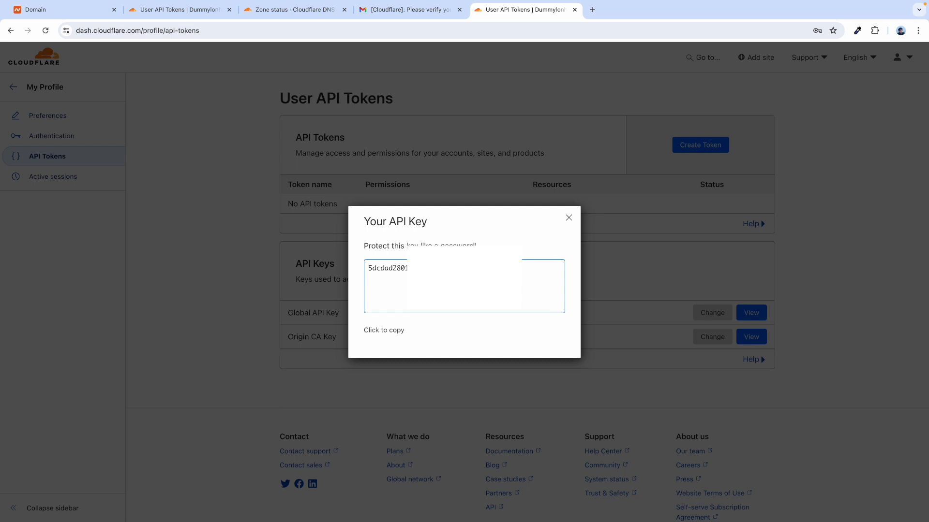
{"action": "left_click", "coordinate": [380, 328]}
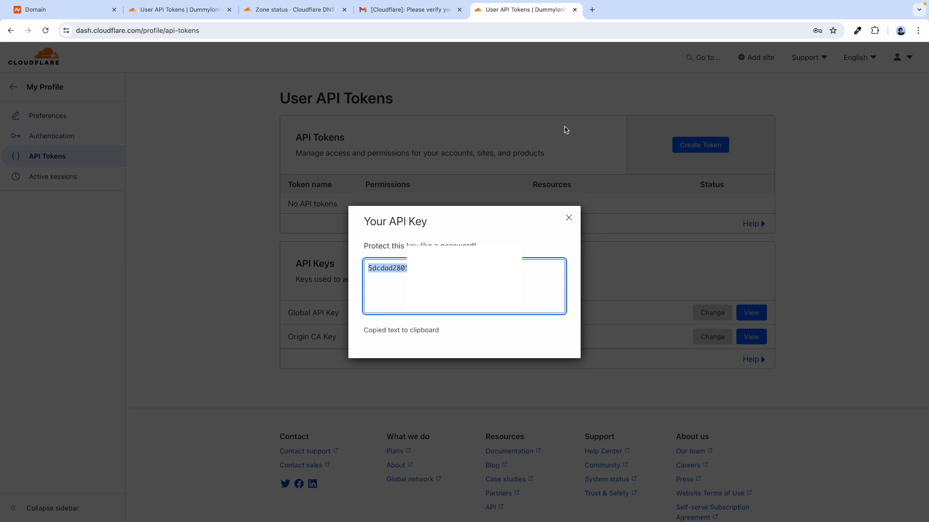
{"action": "left_click", "coordinate": [568, 219]}
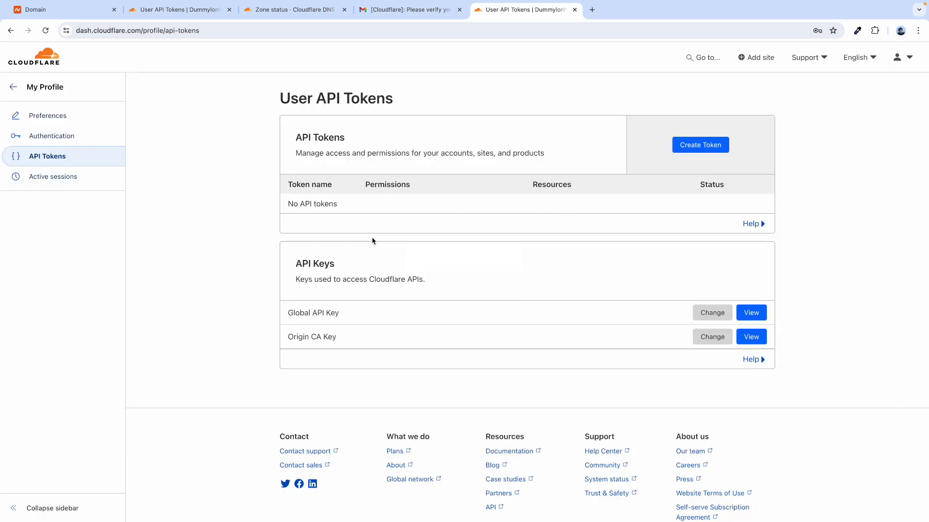
{"action": "key", "text": "ctrl+Right"}
- Paste the copied Global API Key as the secret and save the Cloudflare integration
{"action": "left_click", "coordinate": [369, 335]}
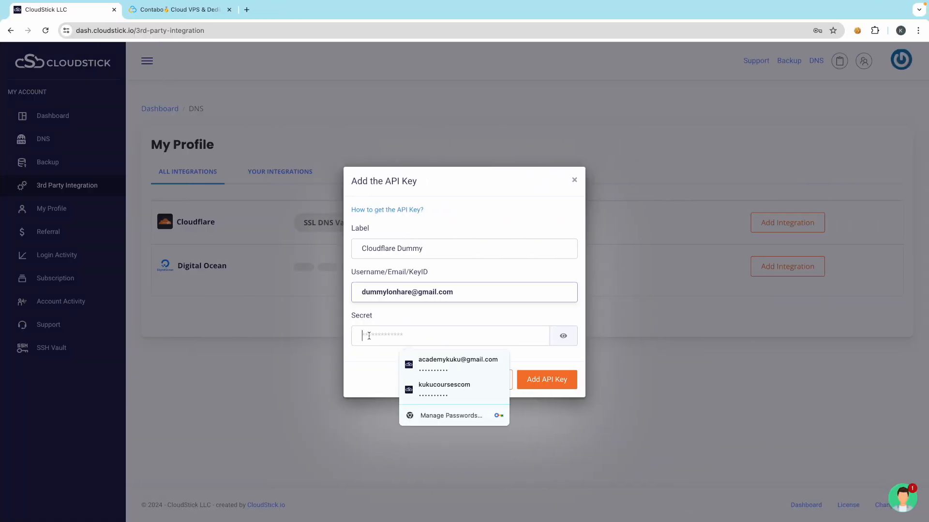
{"action": "key", "text": "ctrl+v"}
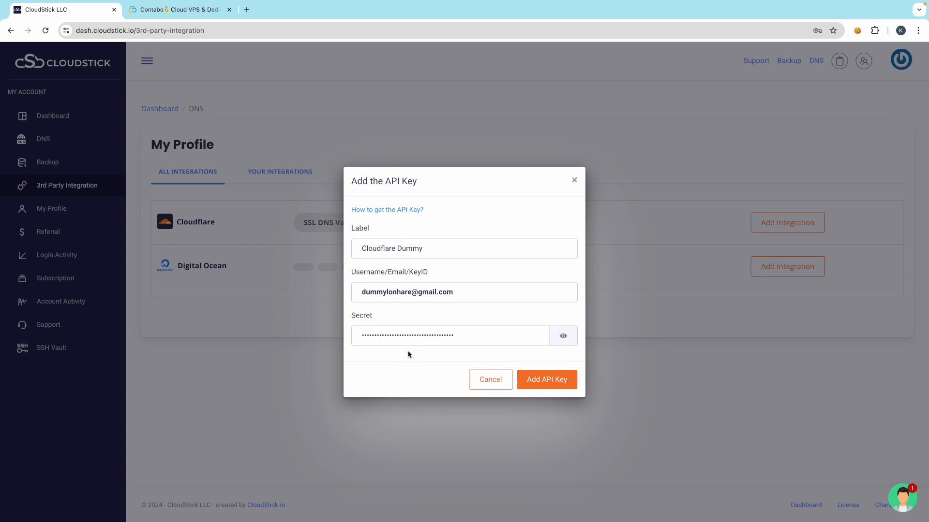
{"action": "left_click", "coordinate": [536, 380]}
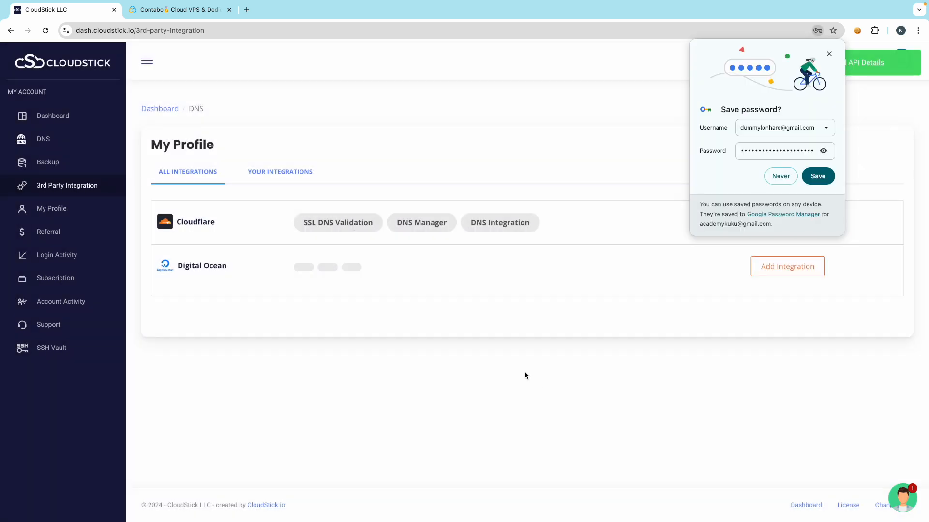
{"action": "left_click", "coordinate": [829, 54]}
- Confirm Your Integrations lists two Cloudflare entries, then return to All Integrations
{"action": "left_click", "coordinate": [277, 172]}
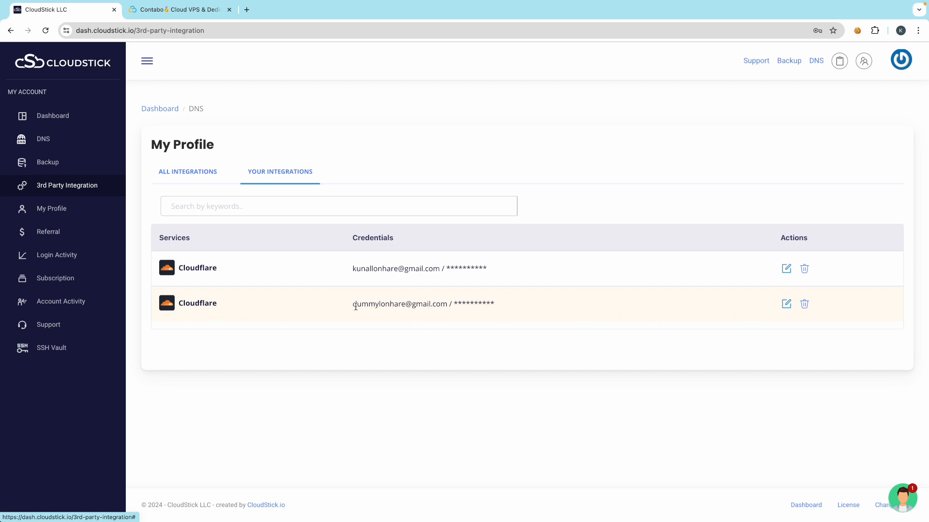
{"action": "left_click", "coordinate": [211, 176]}
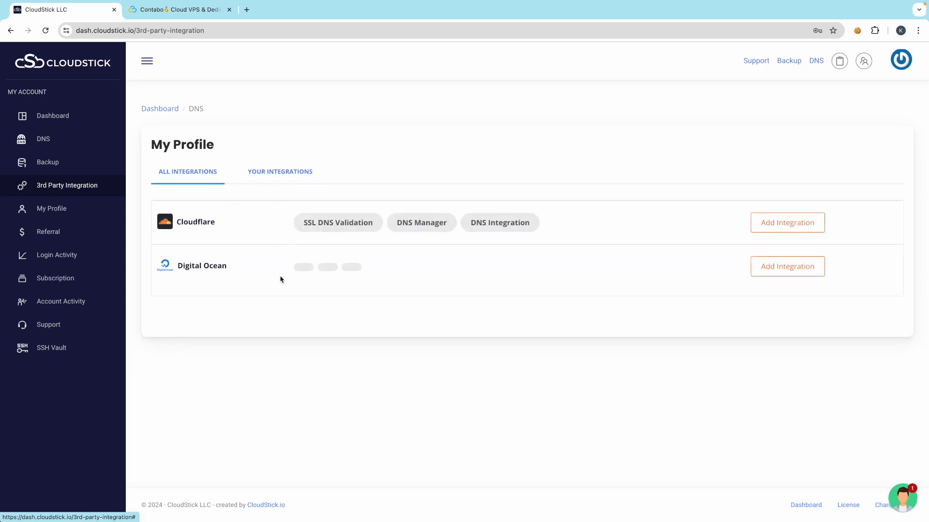
{"action": "left_click", "coordinate": [267, 173]}
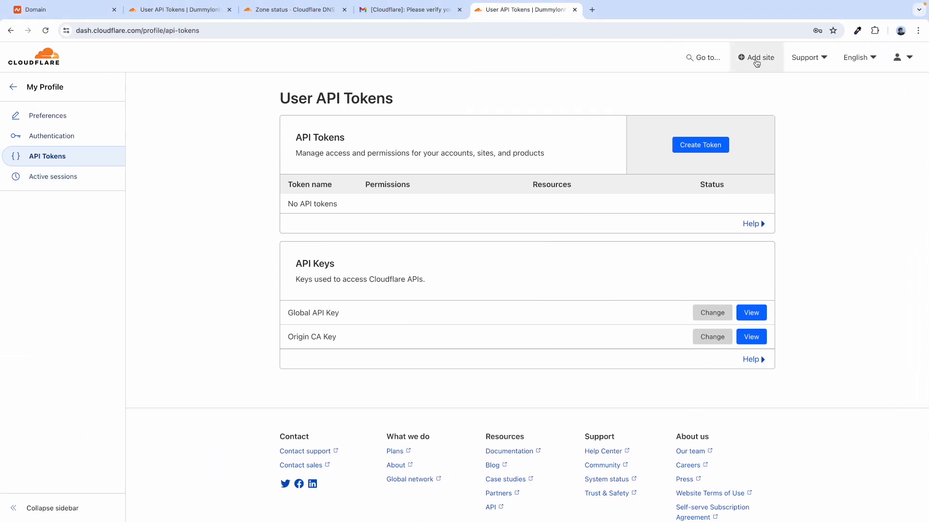
{"action": "left_click", "coordinate": [755, 58]}
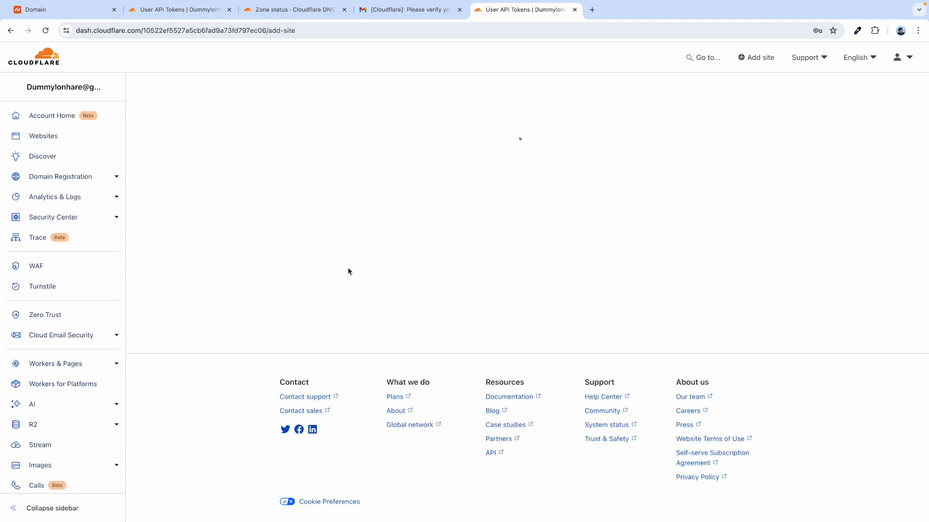
{"action": "key", "text": "ctrl+Right"}
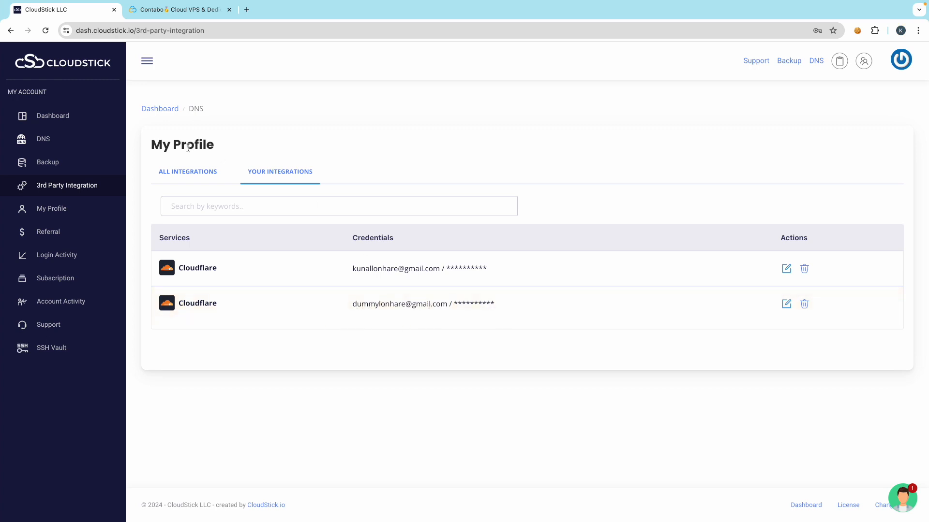
{"action": "left_click", "coordinate": [175, 173]}
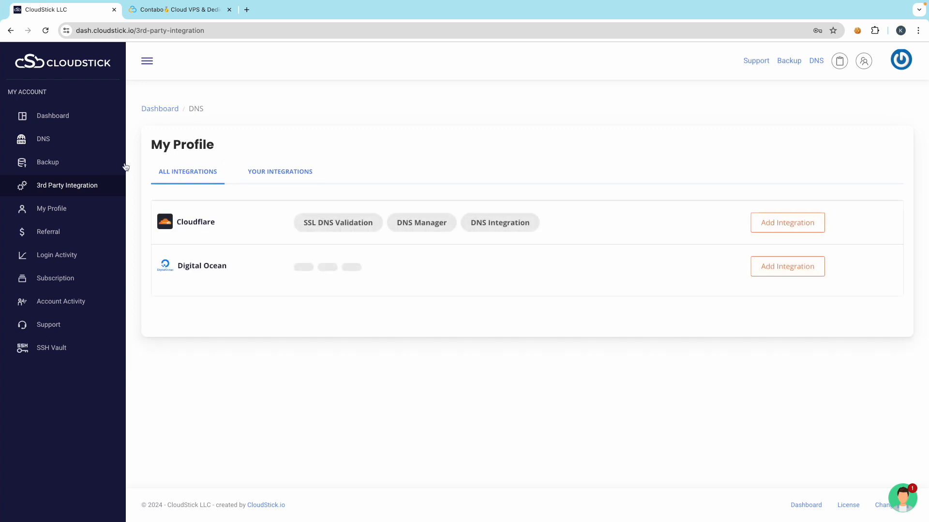
- Open Create Website under the Contabo Singapore Server's Websites to show Deploy Apps with One Click
{"action": "left_click", "coordinate": [47, 117]}
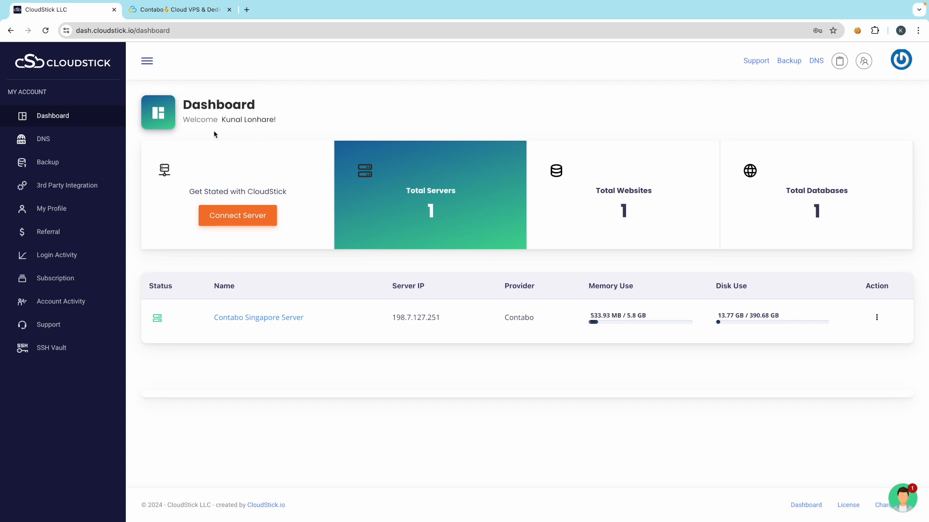
{"action": "left_click", "coordinate": [255, 319]}
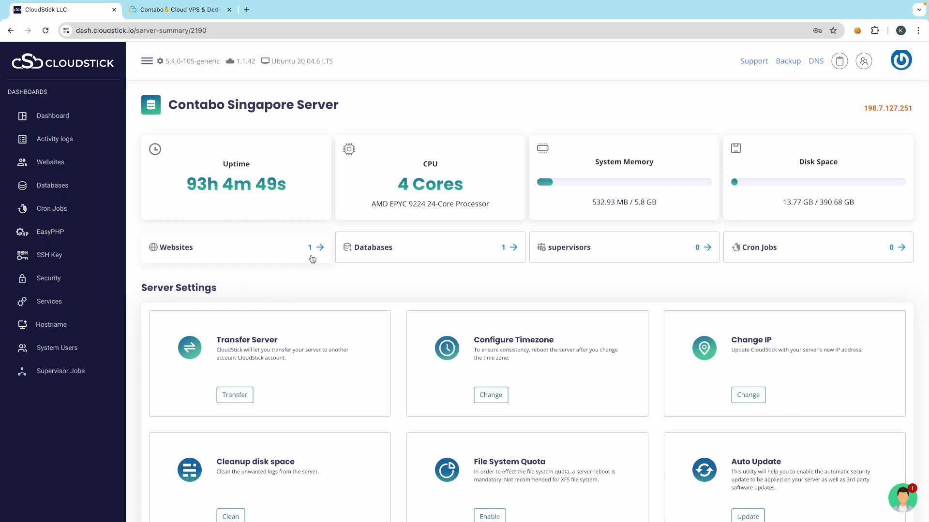
{"action": "left_click", "coordinate": [233, 255]}
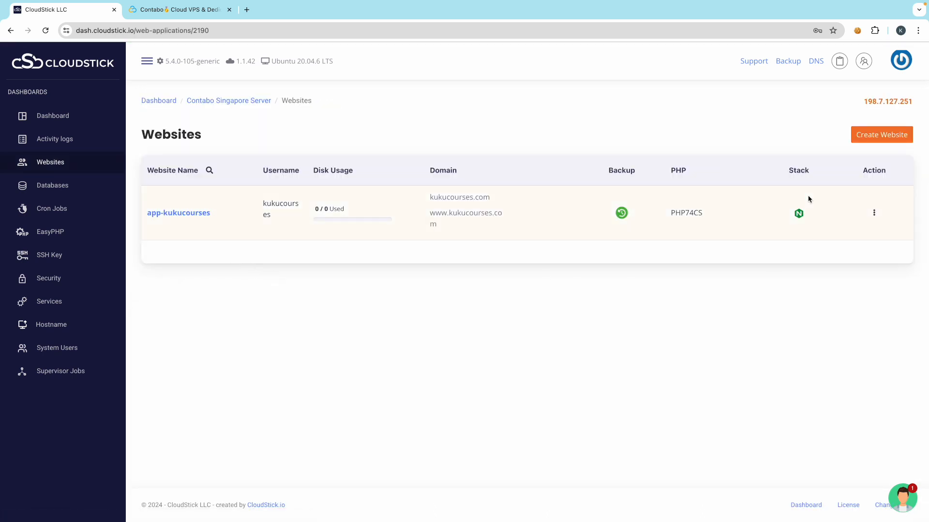
{"action": "left_click", "coordinate": [880, 137]}
{"action": "key", "text": "ctrl+Right"}
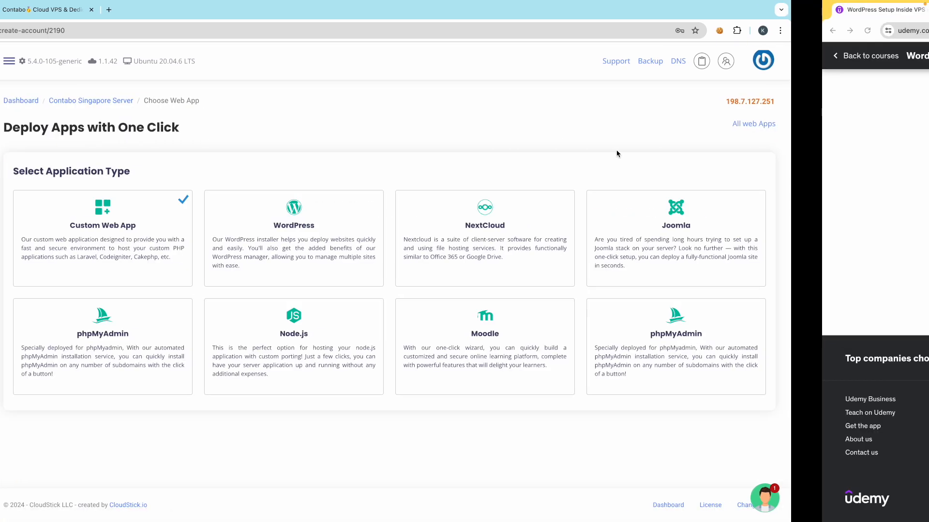
{"action": "key", "text": "ctrl+Left"}
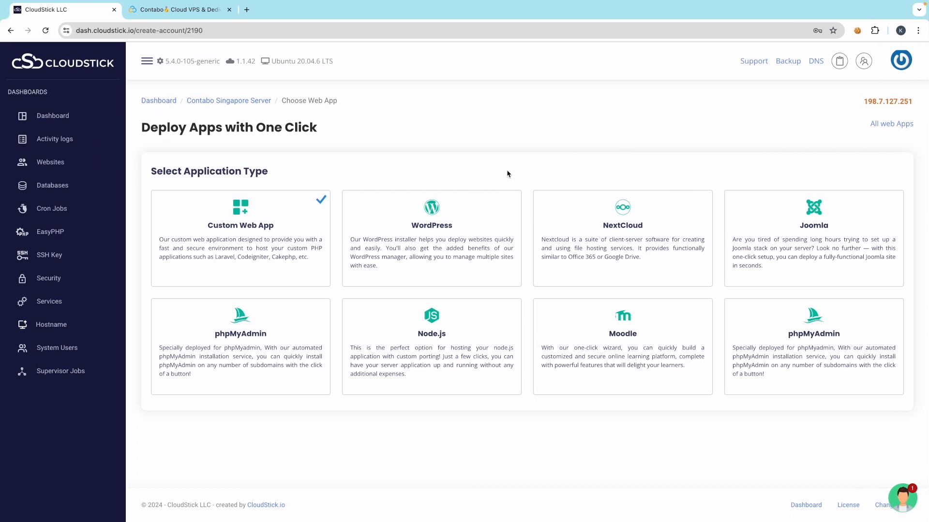
{"action": "key", "text": "ctrl+Left"}
{"action": "key", "text": "ctrl+Right"}
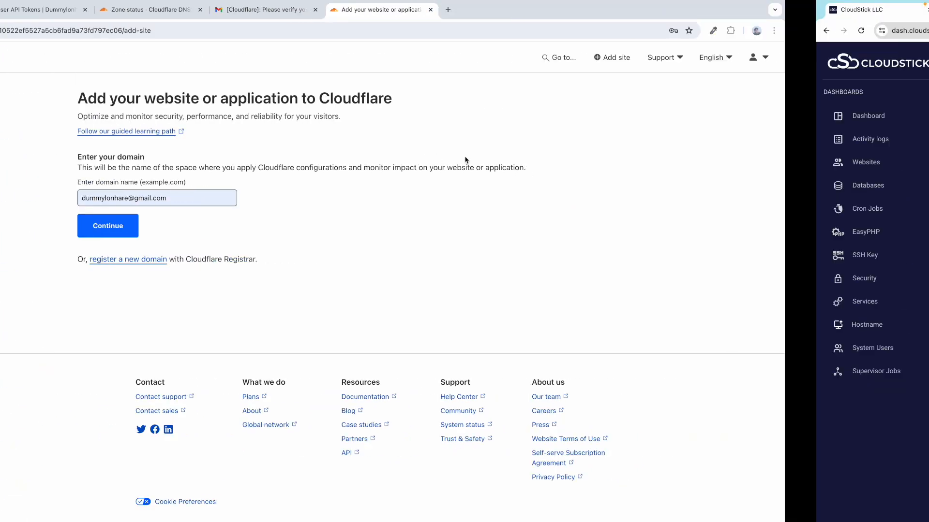
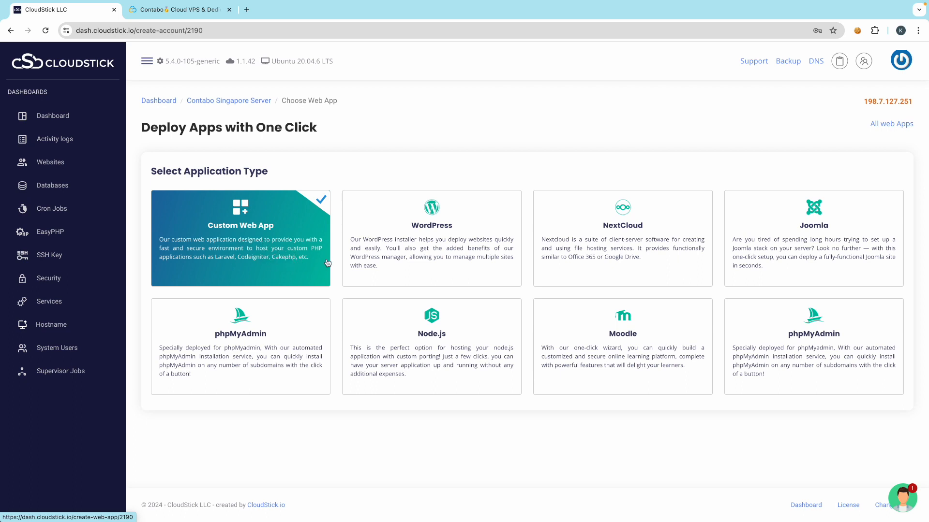
- Start a WordPress installation and fill Email Address with the signed-in Google account's e-mail
{"action": "left_click", "coordinate": [361, 222]}
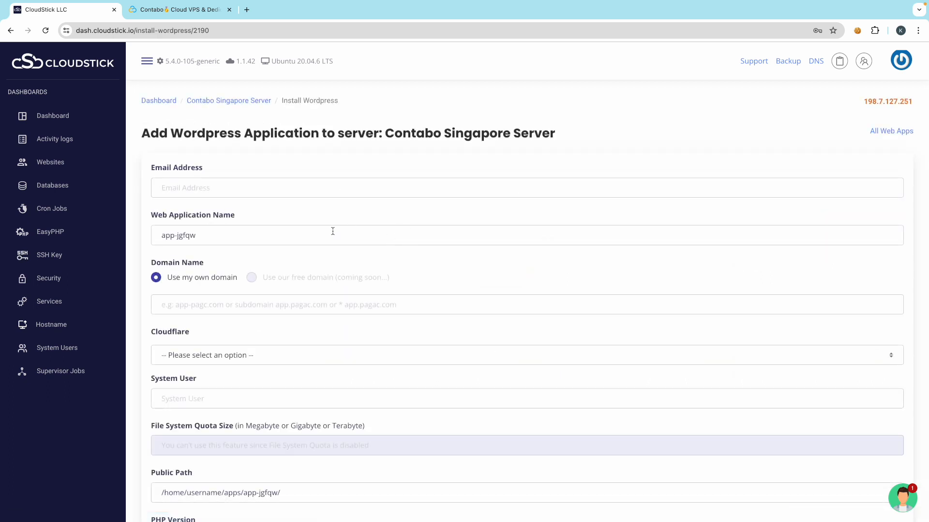
{"action": "left_click", "coordinate": [196, 188]}
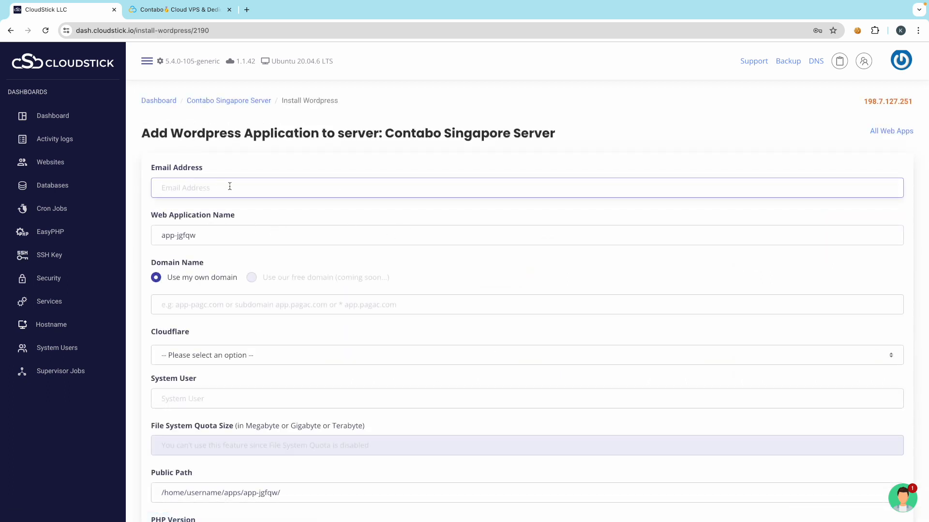
{"action": "left_click", "coordinate": [246, 10]}
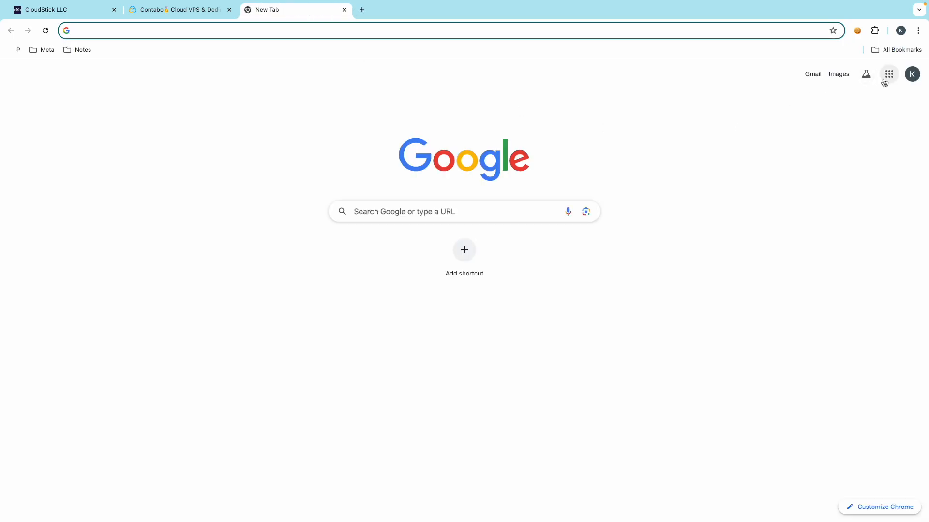
{"action": "left_click", "coordinate": [912, 74]}
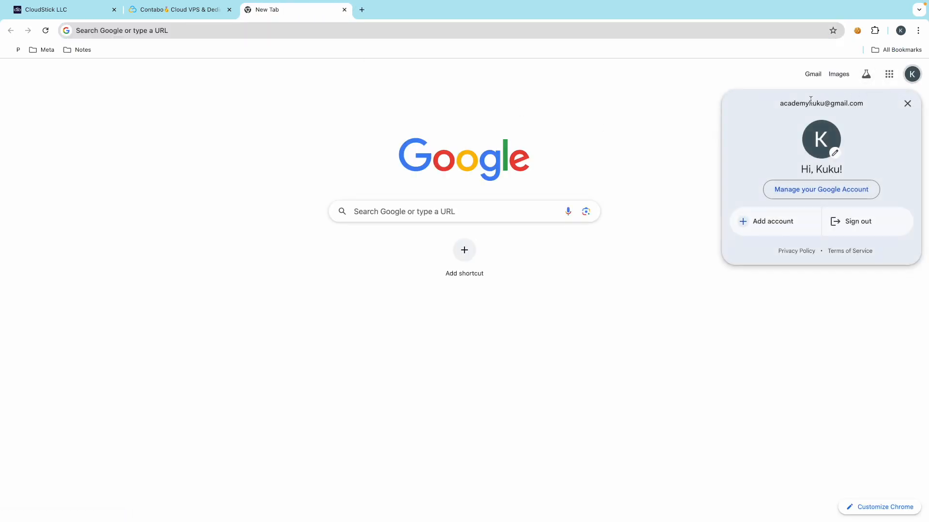
{"action": "triple_click", "coordinate": [810, 102]}
{"action": "key", "text": "ctrl+c"}
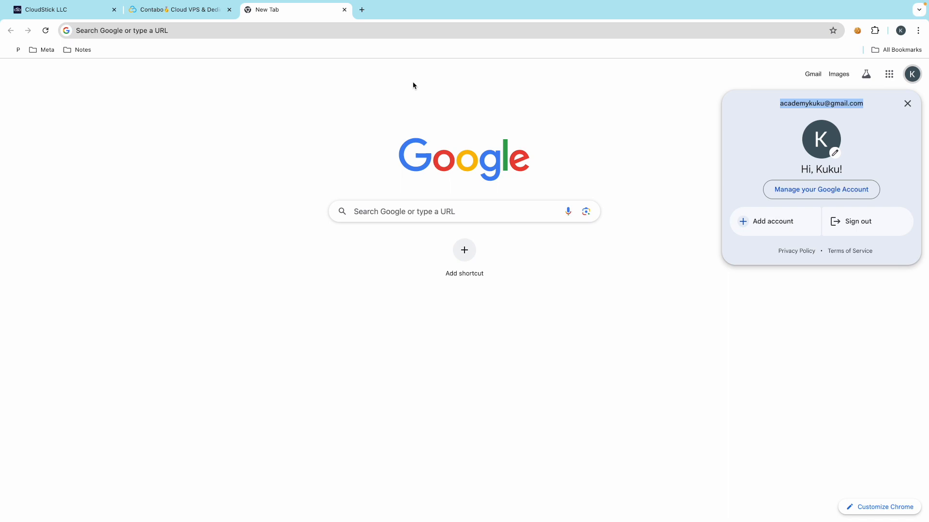
{"action": "left_click", "coordinate": [271, 81]}
{"action": "left_click", "coordinate": [80, 9]}
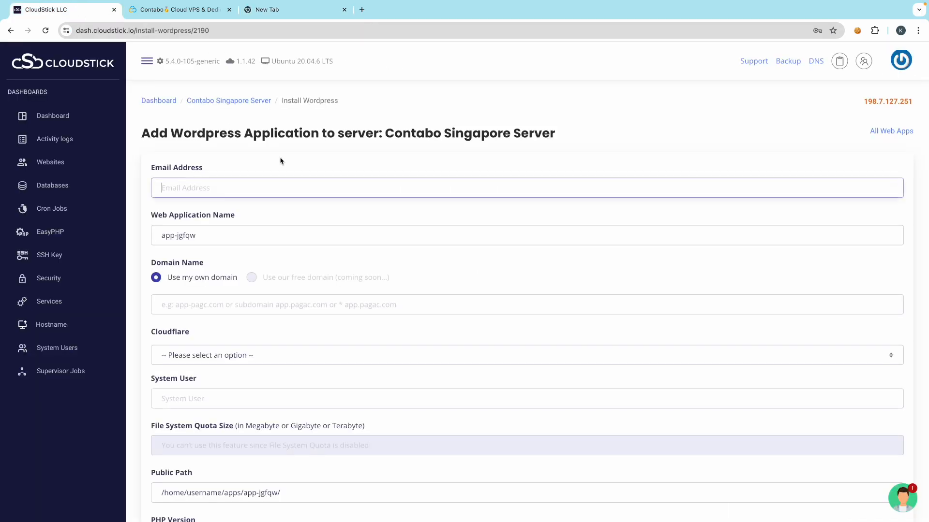
{"action": "key", "text": "ctrl+v"}
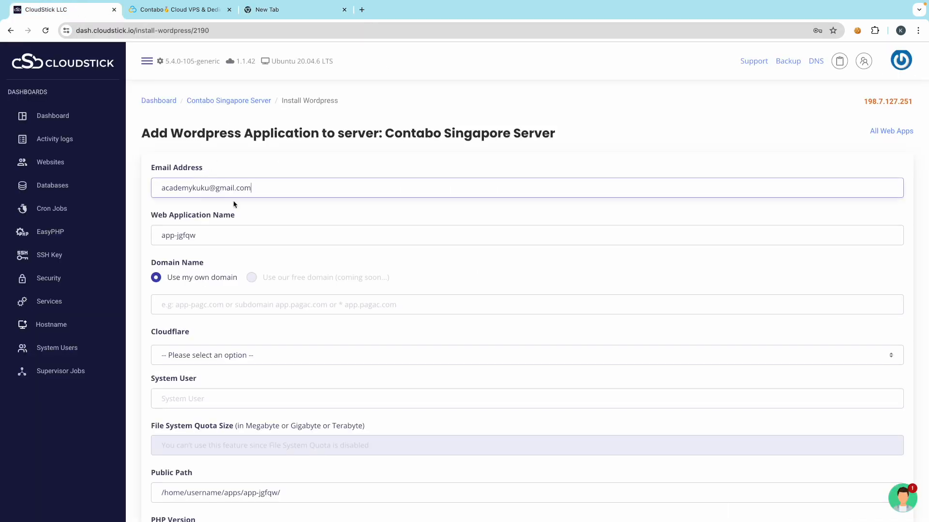
- Replace the web application name with iwiewfefkfdink, the domain without its dot
{"action": "triple_click", "coordinate": [180, 236]}
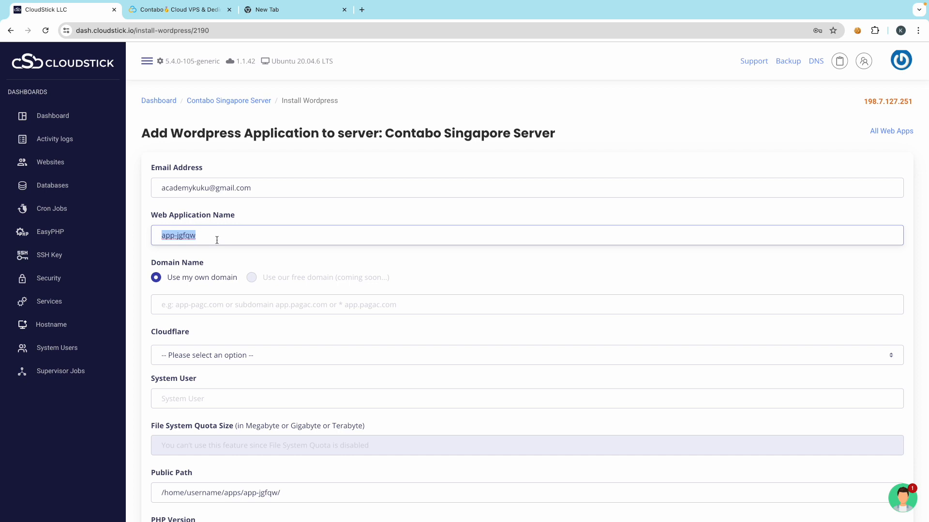
{"action": "key", "text": "ctrl+Left"}
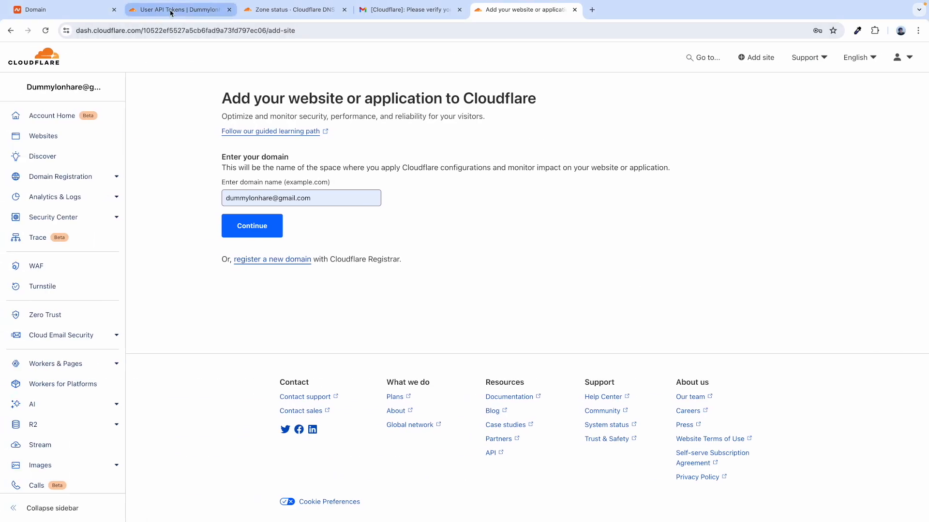
{"action": "left_click", "coordinate": [81, 16]}
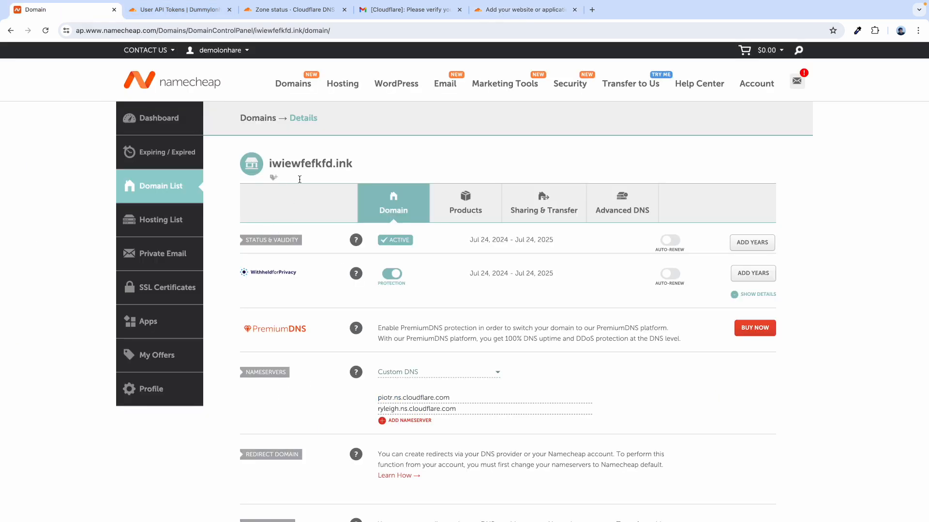
{"action": "double_click", "coordinate": [293, 161]}
{"action": "key", "text": "ctrl+c"}
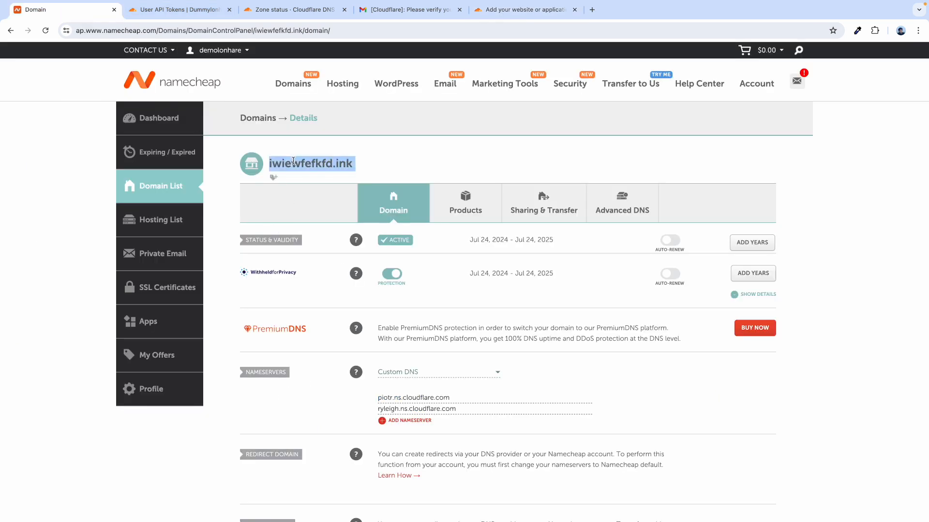
{"action": "key", "text": "ctrl+Right"}
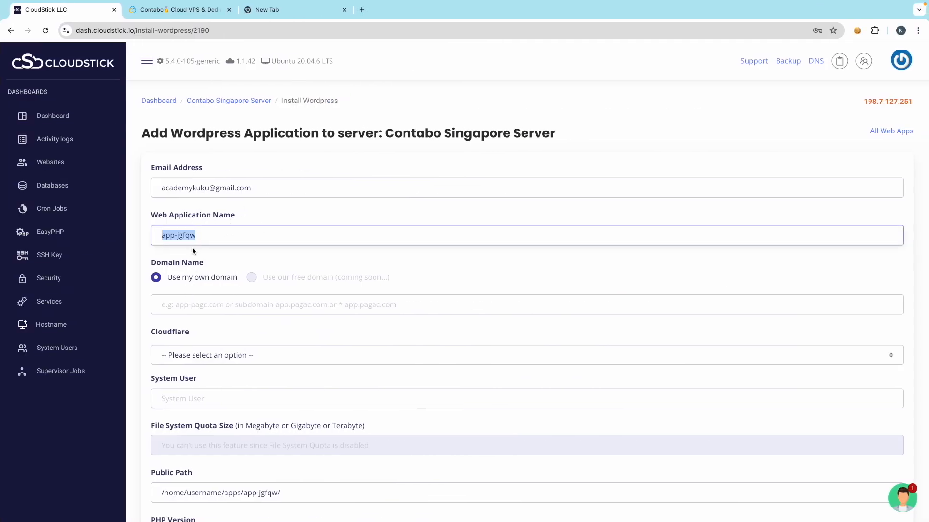
{"action": "key", "text": "ctrl+v"}
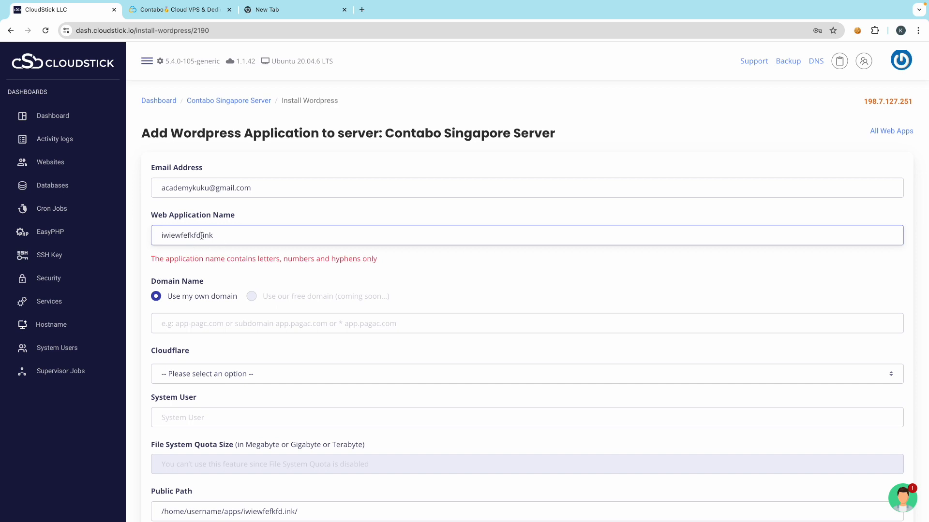
{"action": "key", "text": "BackSpace"}
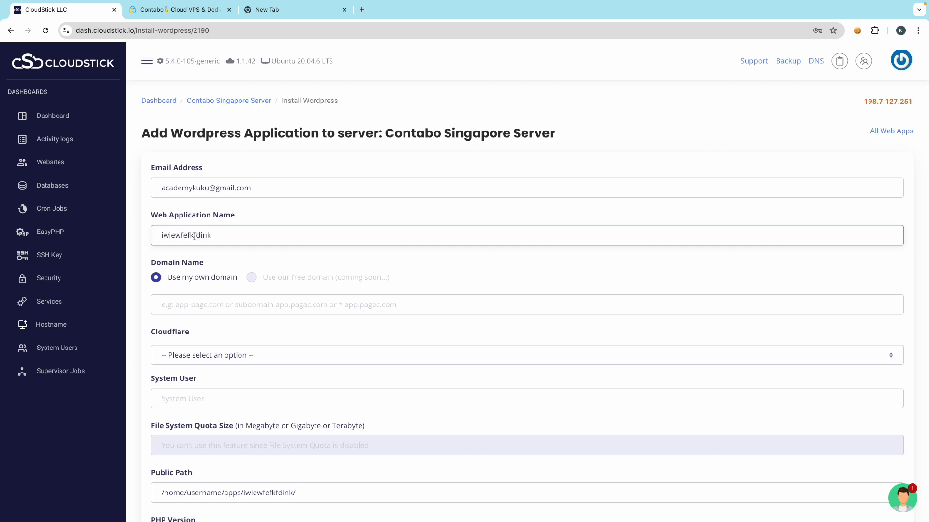
{"action": "scroll", "coordinate": [199, 285], "scroll_direction": "down", "scroll_amount": 1}
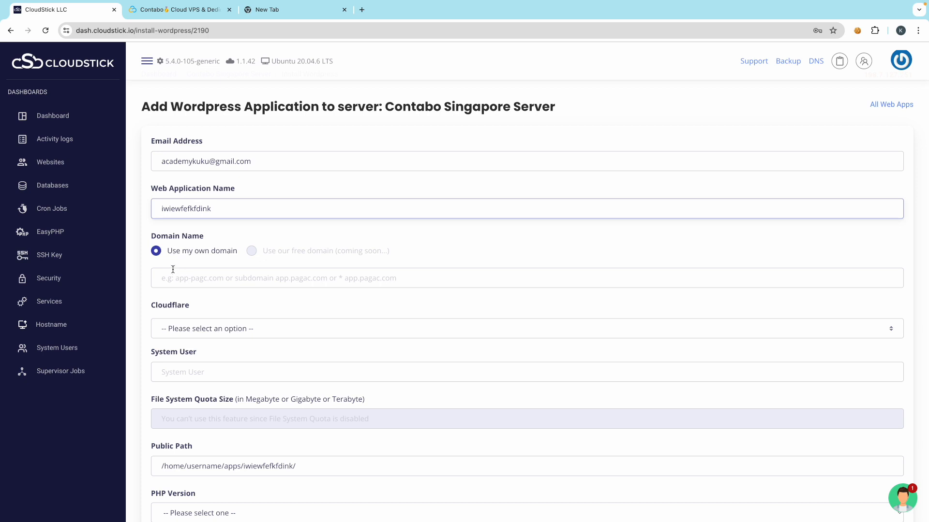
- Paste iwiewfefkfd.ink into Domain Name and grab the domain's full https address from a new tab
{"action": "left_click", "coordinate": [173, 277]}
{"action": "key", "text": "ctrl+v"}
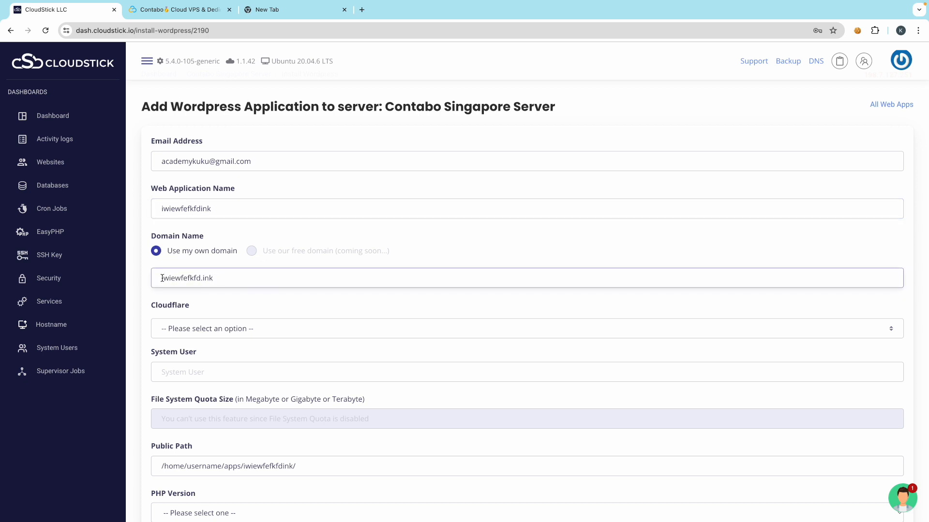
{"action": "key", "text": "ctrl+Left"}
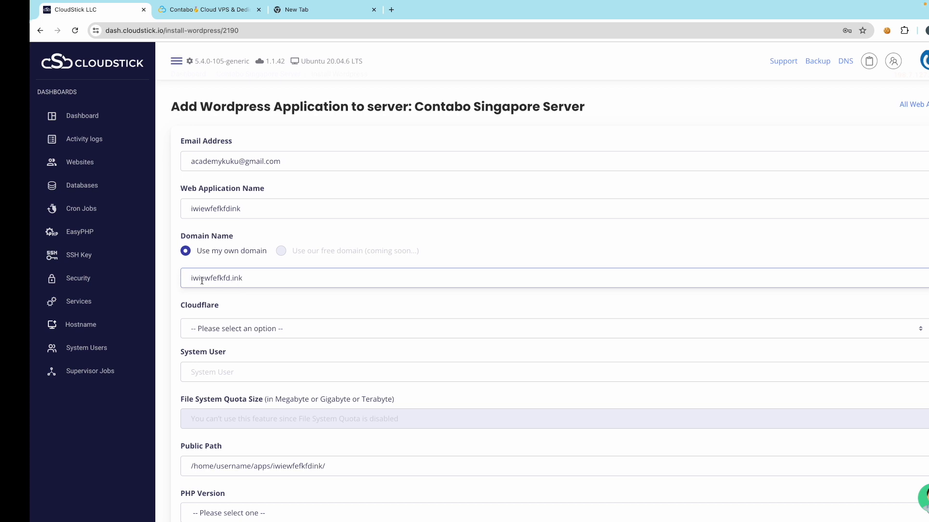
{"action": "key", "text": "ctrl+Right"}
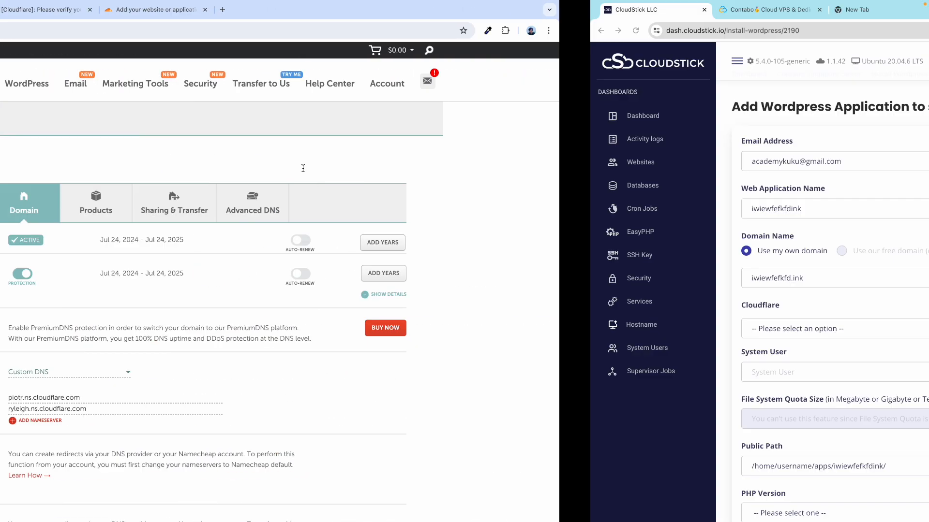
{"action": "type", "text": "iwiewfefkfd.ink"}
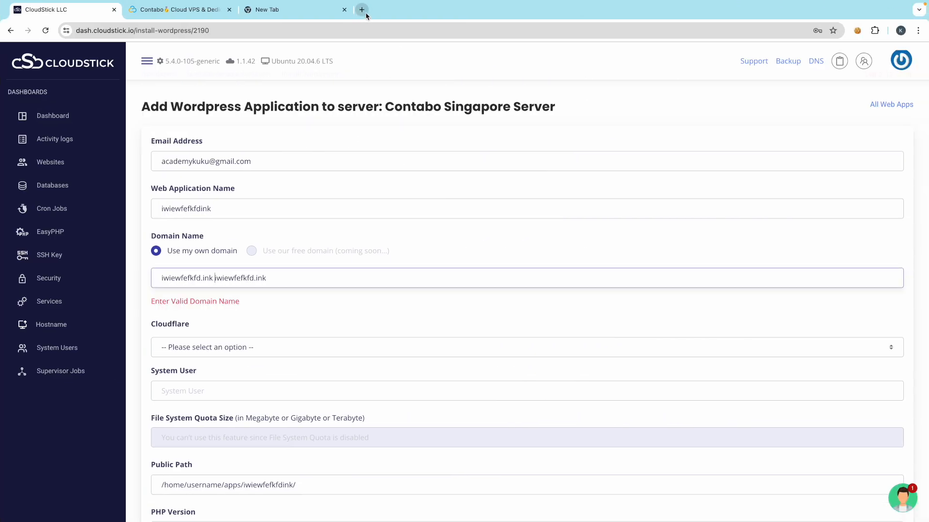
{"action": "left_click", "coordinate": [366, 13]}
{"action": "type", "text": "iwiewfefkfd.ink"}
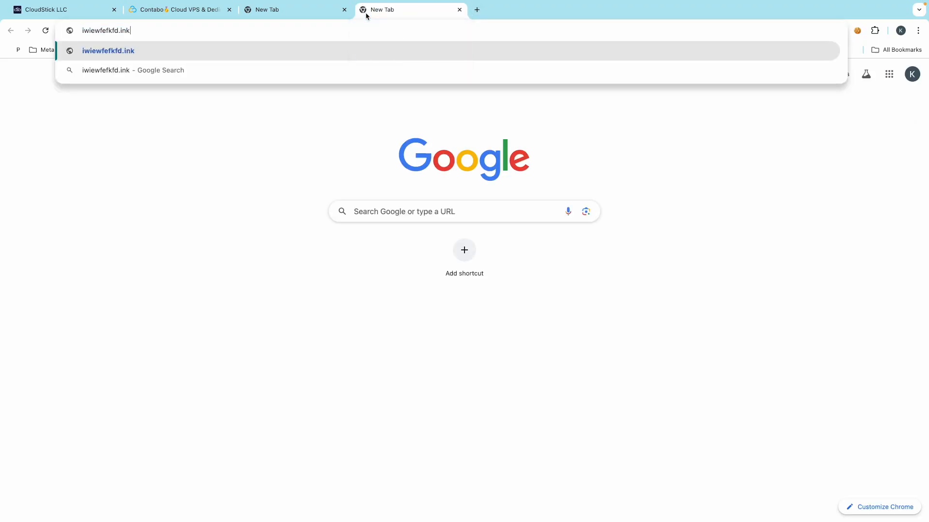
{"action": "key", "text": "ctrl+a"}
{"action": "type", "text": "https://iwiewfefkfd.ink/"}
{"action": "key", "text": "ctrl+a"}
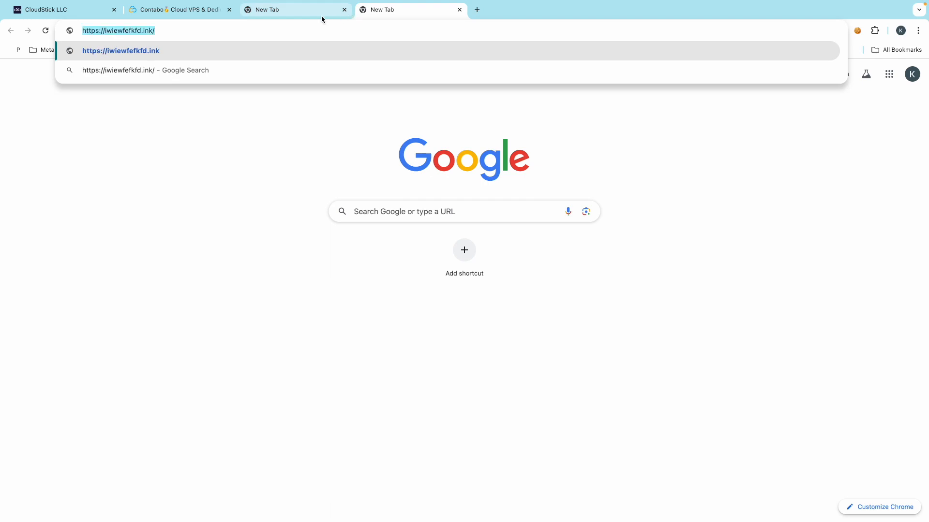
{"action": "left_click", "coordinate": [70, 10]}
{"action": "key", "text": "ctrl+a"}
{"action": "type", "text": "https://iwiewfefkfd.ink/"}
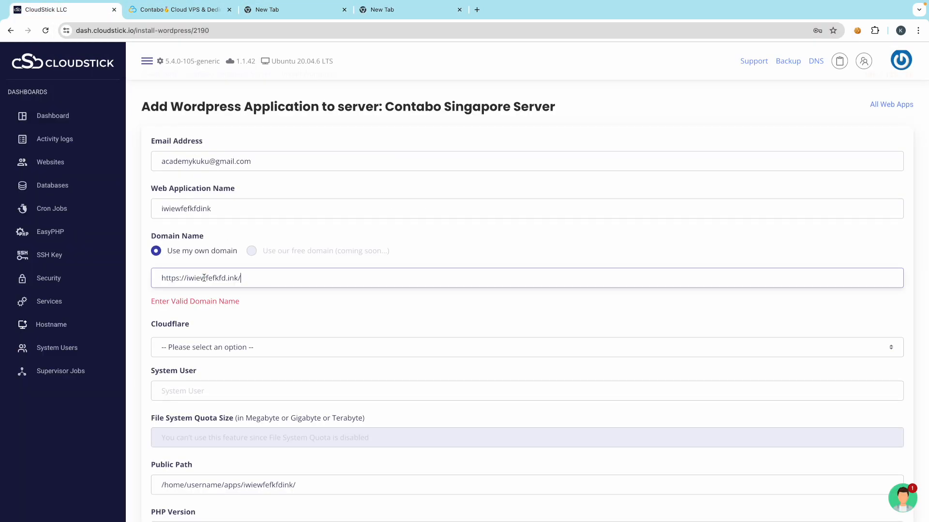
{"action": "left_click", "coordinate": [249, 278]}
{"action": "key", "text": "BackSpace"}
{"action": "key", "text": "BackSpace"}
{"action": "key", "text": "BackSpace"}
{"action": "key", "text": "BackSpace"}
{"action": "key", "text": "BackSpace"}
{"action": "key", "text": "BackSpace"}
{"action": "key", "text": "BackSpace"}
{"action": "key", "text": "BackSpace"}
{"action": "left_click", "coordinate": [152, 303]}
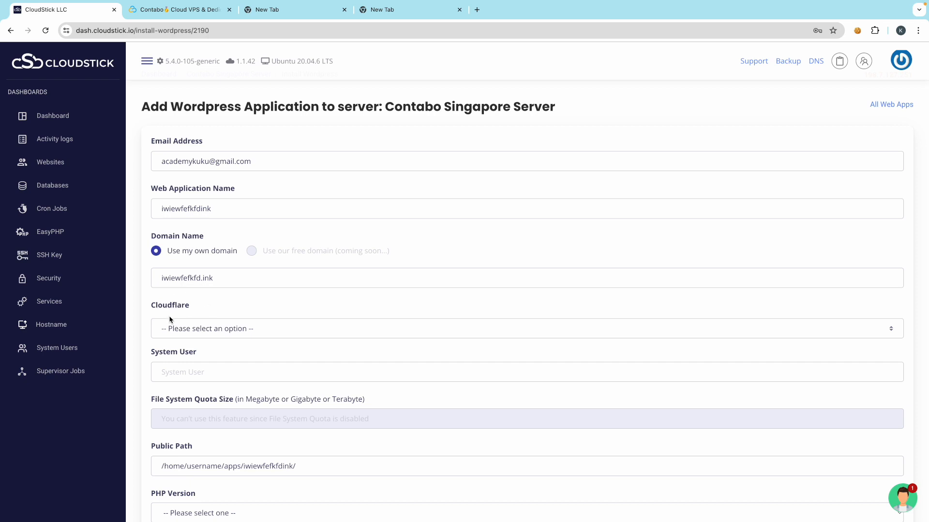
- Link the site to the Cloudflare Dummy account
{"action": "left_click", "coordinate": [184, 329]}
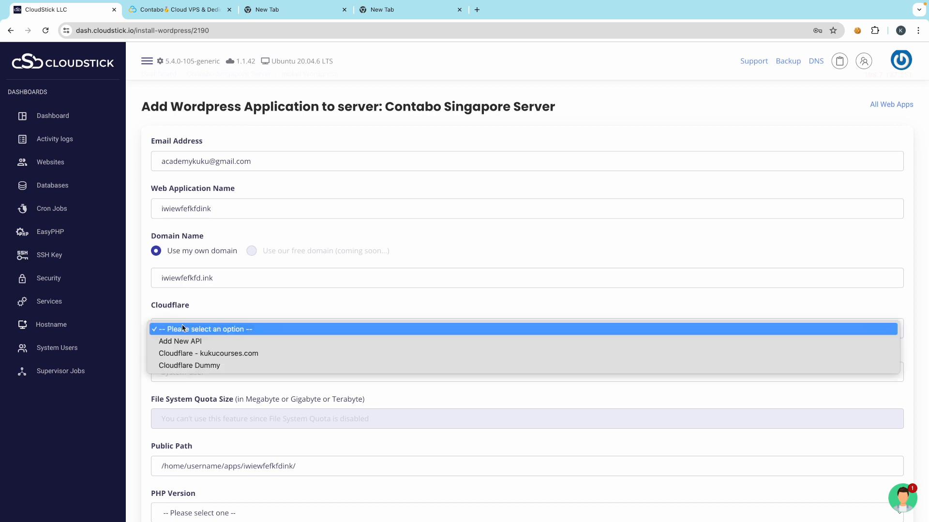
{"action": "left_click", "coordinate": [193, 368]}
{"action": "key", "text": "ctrl+Left"}
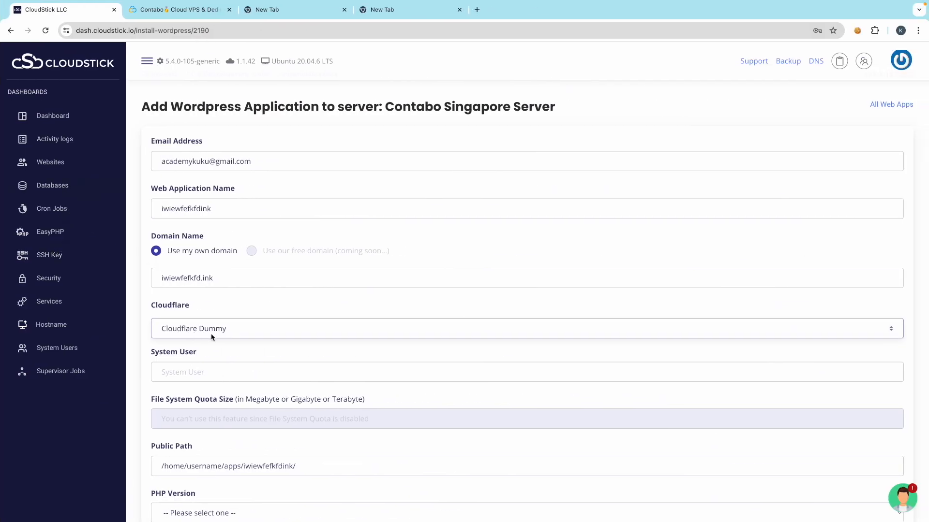
- Set the system user to iwiewfefkfdink, copied from the application name
{"action": "scroll", "coordinate": [223, 338], "scroll_direction": "down", "scroll_amount": 1}
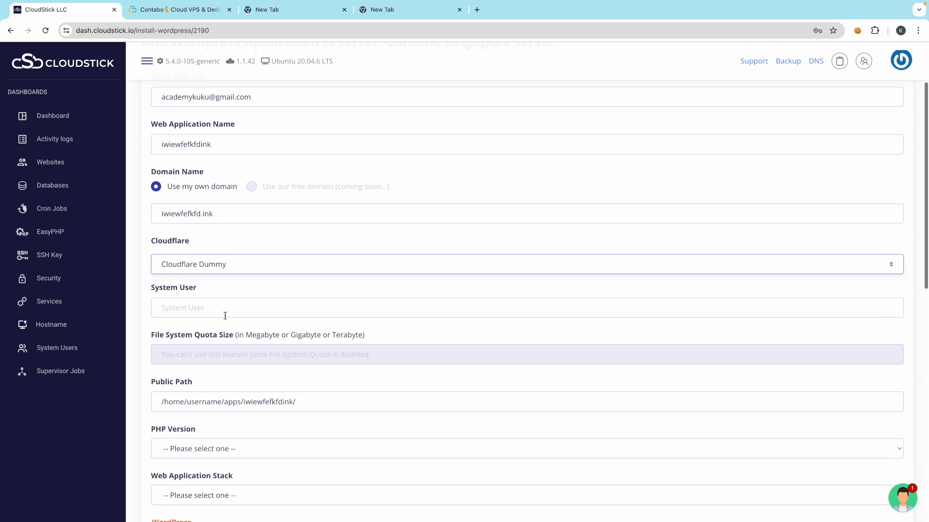
{"action": "left_click", "coordinate": [185, 309]}
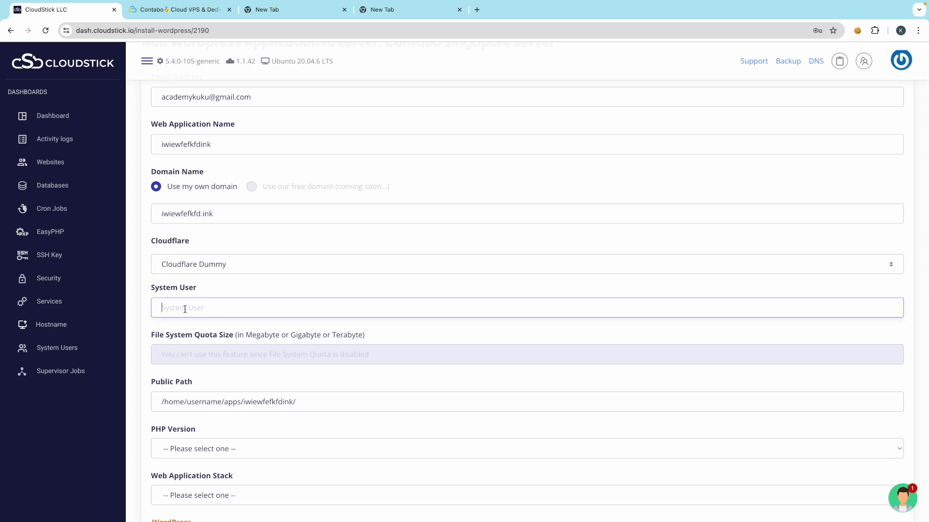
{"action": "scroll", "coordinate": [222, 228], "scroll_direction": "up", "scroll_amount": 1}
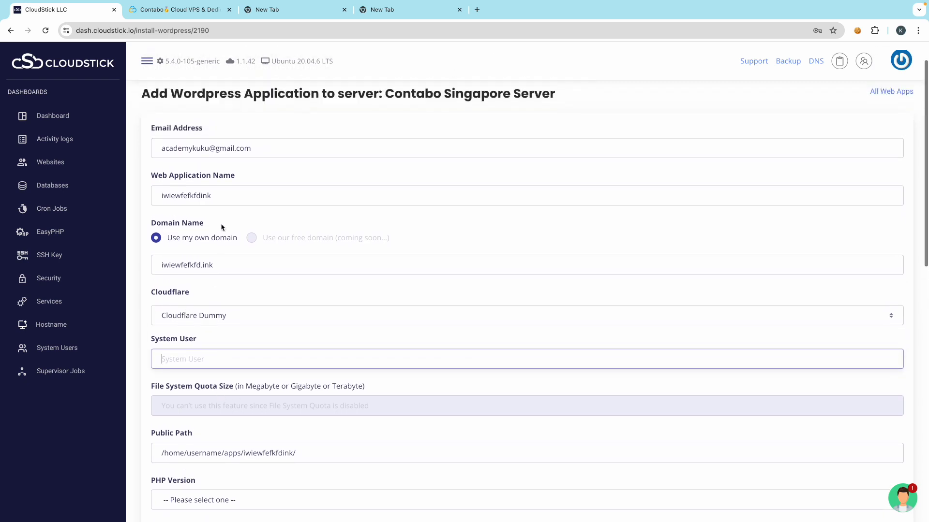
{"action": "double_click", "coordinate": [221, 195]}
{"action": "key", "text": "ctrl+c"}
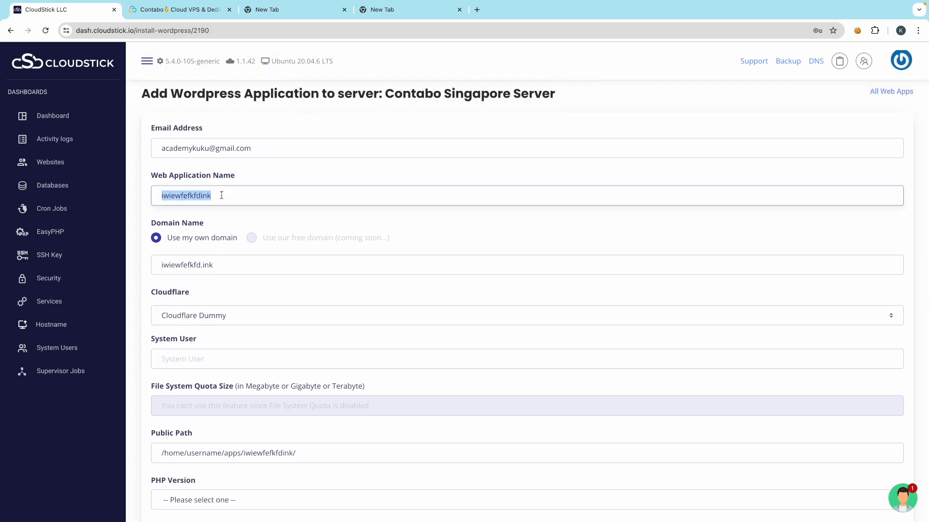
{"action": "left_click", "coordinate": [172, 359]}
{"action": "key", "text": "ctrl+v"}
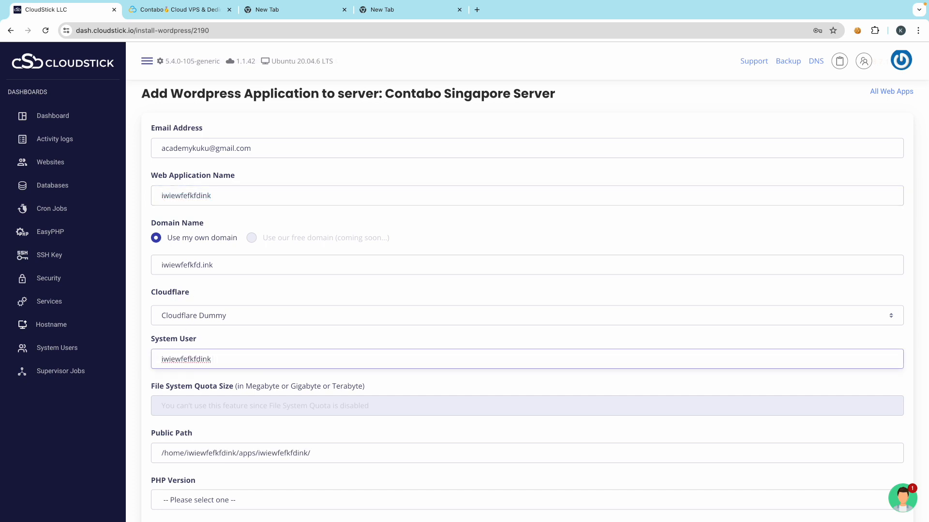
- Choose PHP 8.0 and the Nginx + Apache web application stack
{"action": "scroll", "coordinate": [259, 390], "scroll_direction": "down", "scroll_amount": 1}
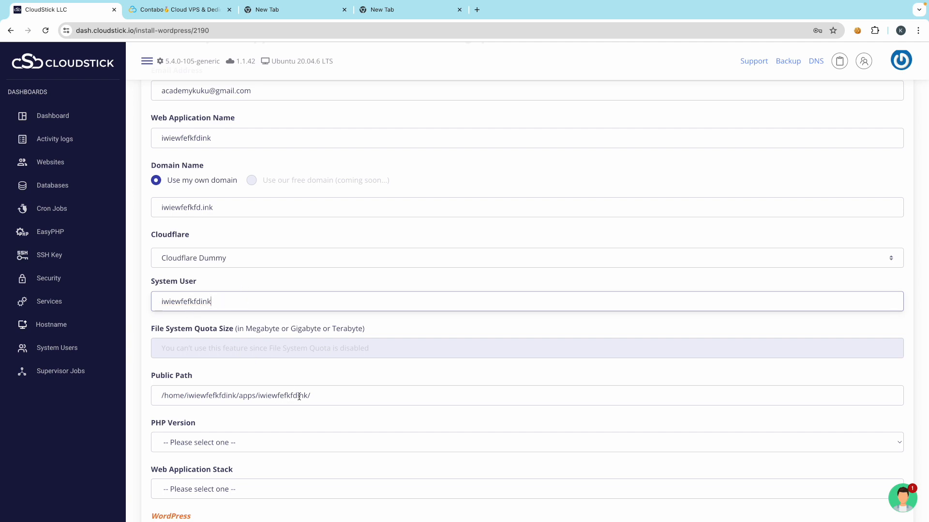
{"action": "scroll", "coordinate": [258, 384], "scroll_direction": "down", "scroll_amount": 1}
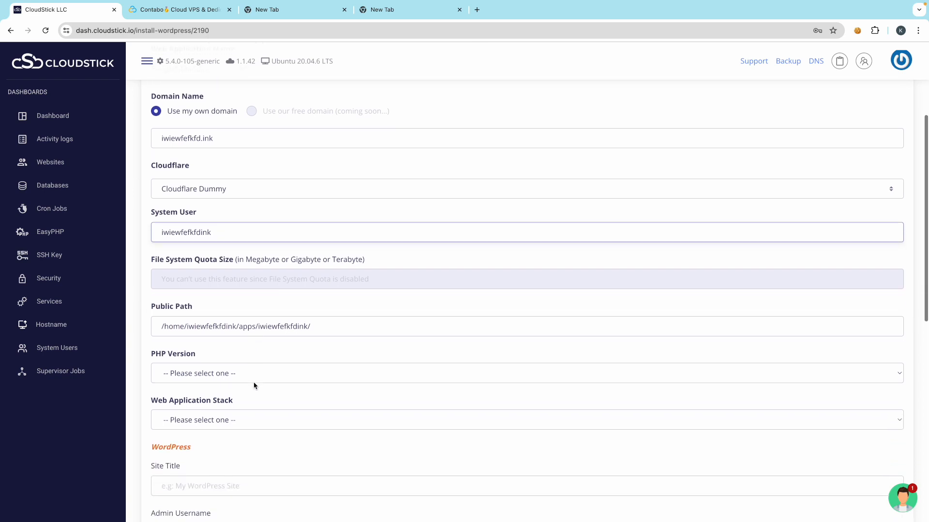
{"action": "left_click", "coordinate": [220, 376]}
{"action": "left_click", "coordinate": [193, 423]}
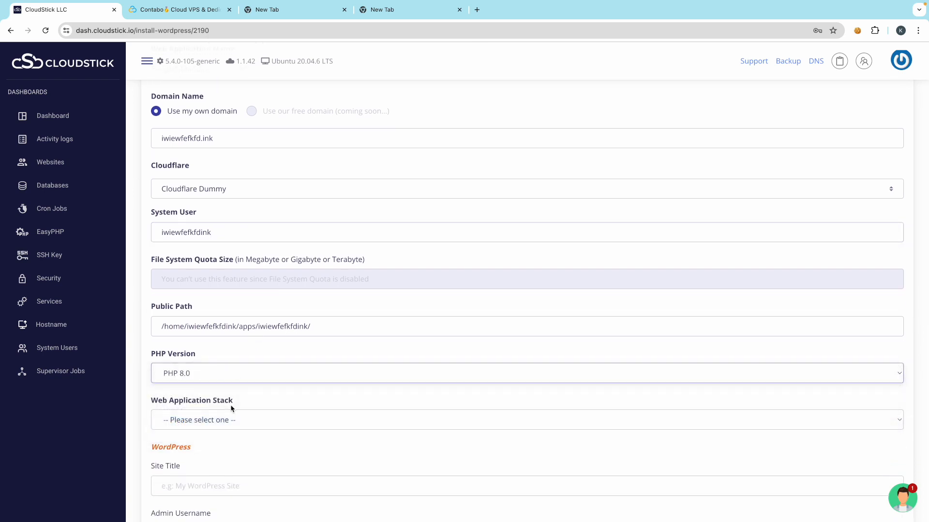
{"action": "scroll", "coordinate": [237, 387], "scroll_direction": "down", "scroll_amount": 1}
{"action": "left_click", "coordinate": [206, 366]}
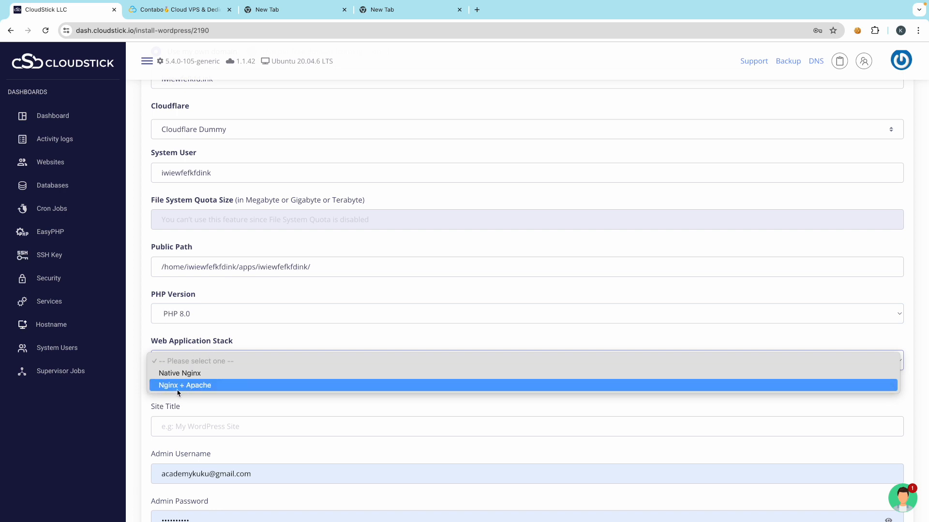
{"action": "left_click", "coordinate": [192, 385]}
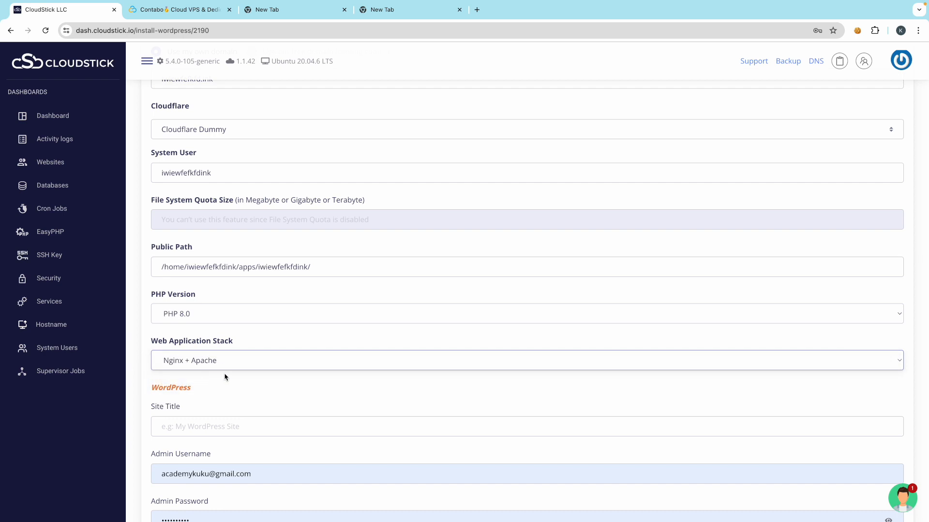
{"action": "scroll", "coordinate": [208, 386], "scroll_direction": "down", "scroll_amount": 1}
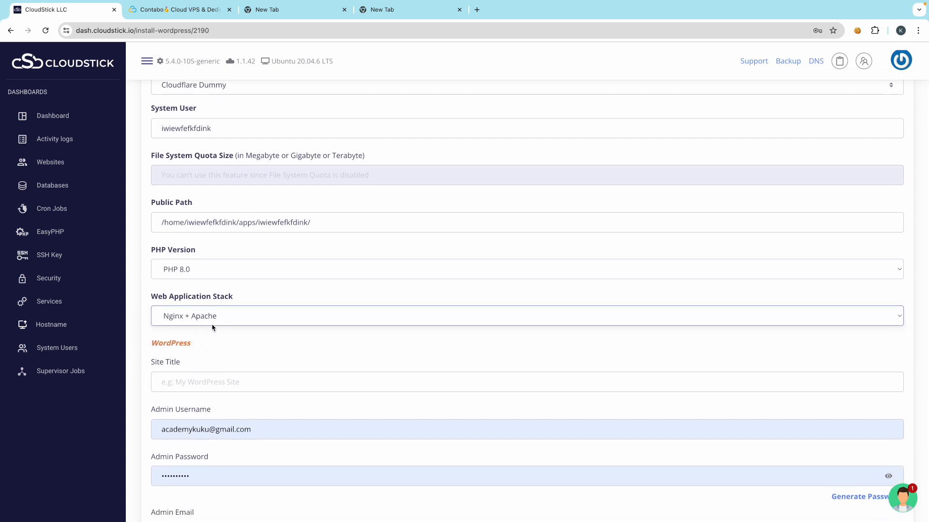
- Confirm Nginx + Apache stays selected as the web application stack
{"action": "left_click", "coordinate": [211, 318]}
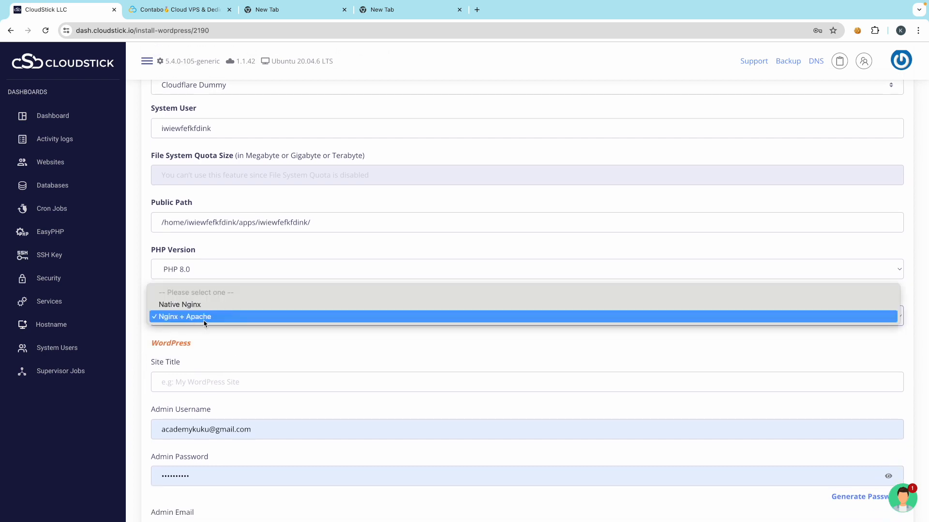
{"action": "left_click", "coordinate": [205, 323]}
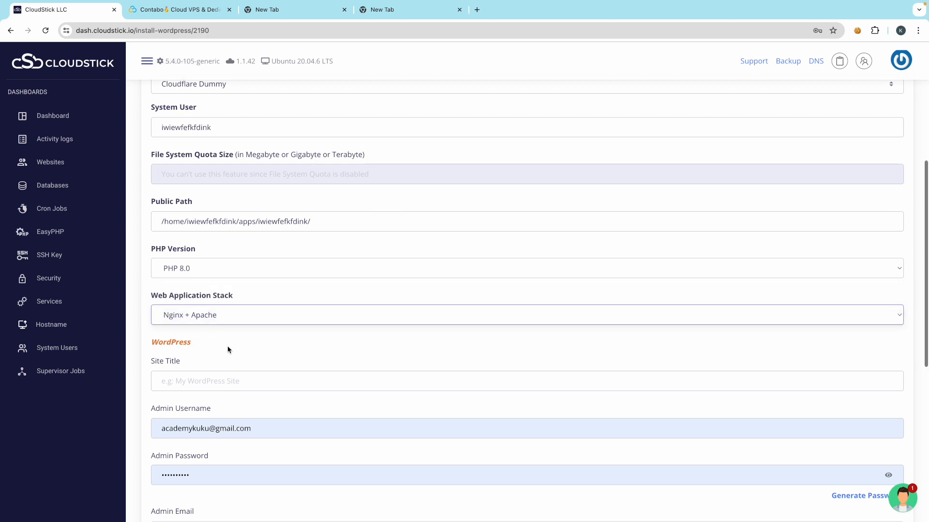
{"action": "scroll", "coordinate": [226, 344], "scroll_direction": "down", "scroll_amount": 1}
{"action": "scroll", "coordinate": [195, 384], "scroll_direction": "down", "scroll_amount": 1}
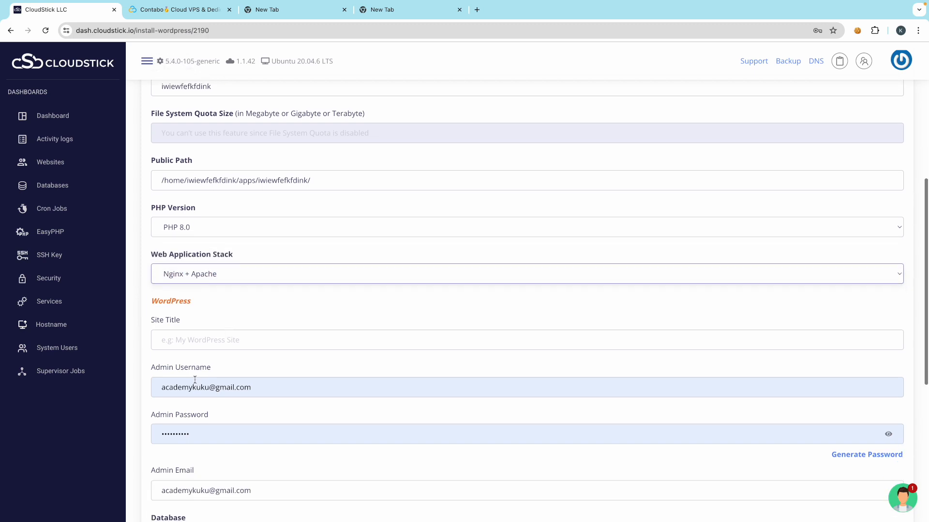
- Set the WordPress Site Title to iwiewfefkfd
{"action": "left_click", "coordinate": [166, 347]}
{"action": "type", "text": "iwiewfefkfdink"}
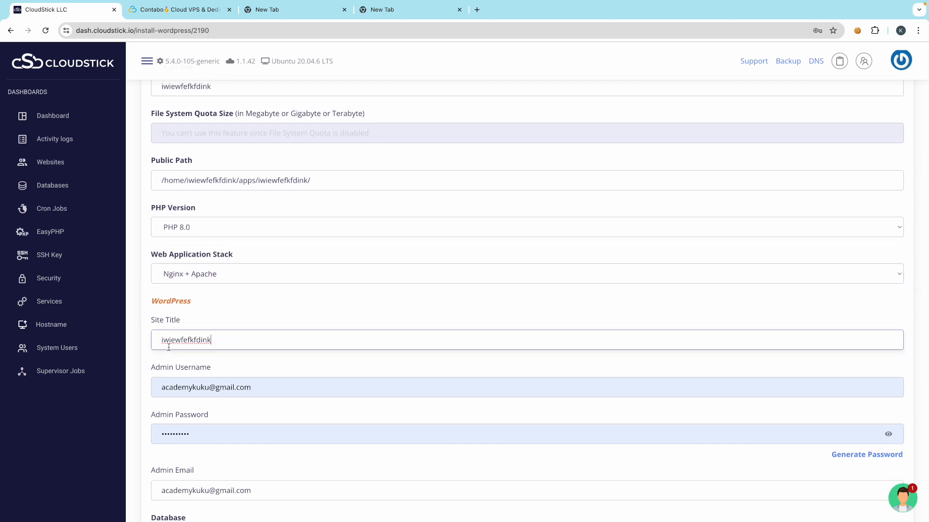
{"action": "key", "text": "BackSpace"}
{"action": "key", "text": "BackSpace"}
{"action": "key", "text": "BackSpace"}
{"action": "double_click", "coordinate": [189, 340]}
{"action": "type", "text": "iwiewfefkfdink"}
{"action": "key", "text": "BackSpace"}
{"action": "double_click", "coordinate": [194, 339]}
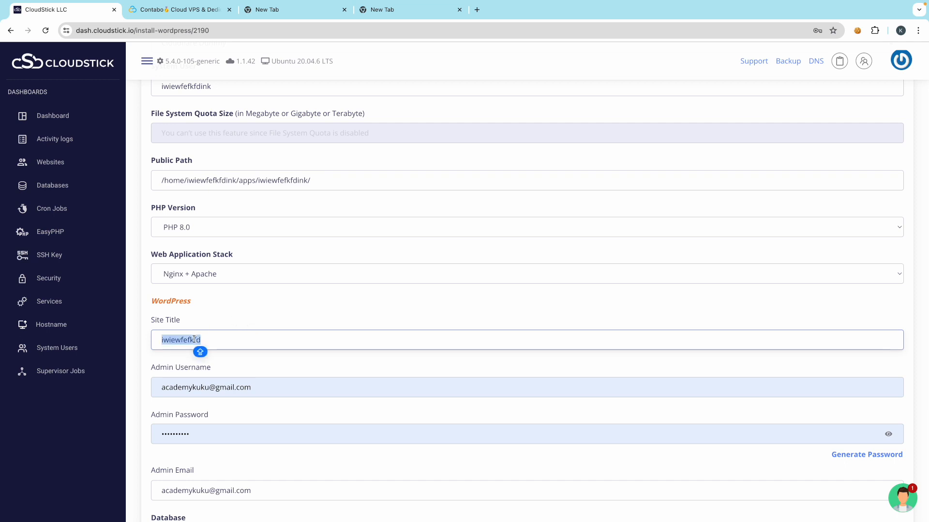
{"action": "type", "text": "Cor"}
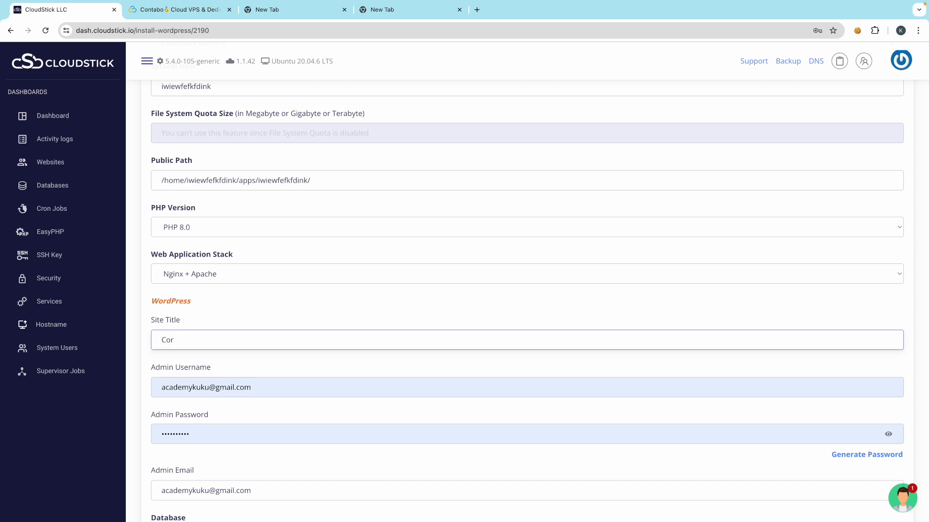
{"action": "key", "text": "ctrl+a"}
{"action": "type", "text": "iwiewfefkfdink"}
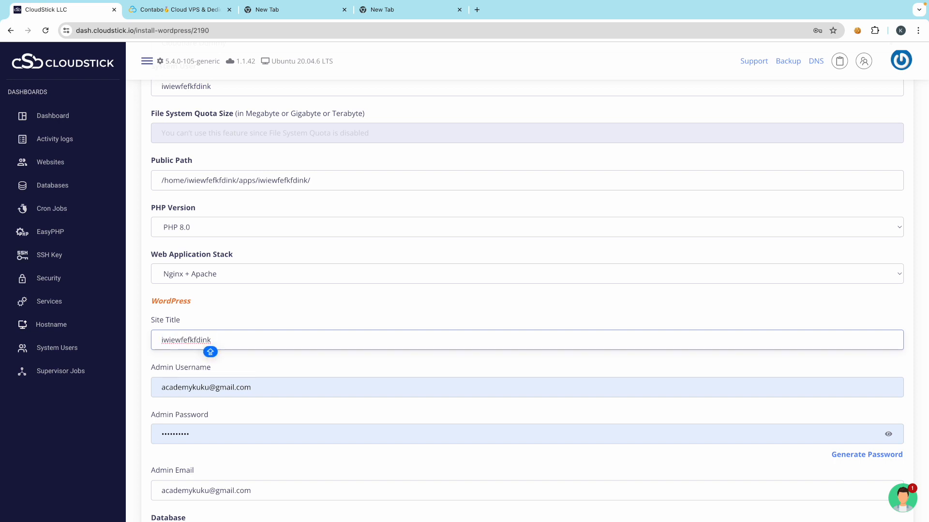
{"action": "key", "text": "BackSpace"}
{"action": "scroll", "coordinate": [207, 404], "scroll_direction": "down", "scroll_amount": 2}
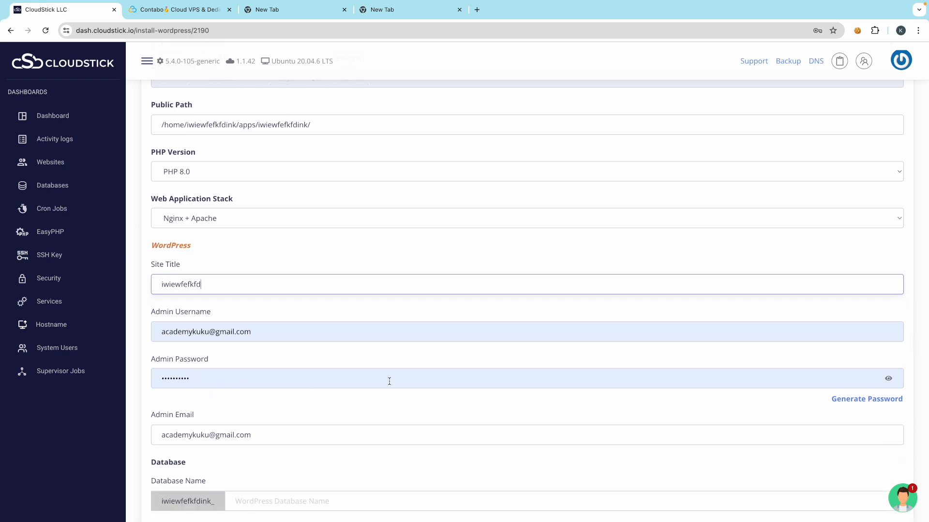
- Generate a new strong admin password and mask it again
{"action": "left_click", "coordinate": [888, 378]}
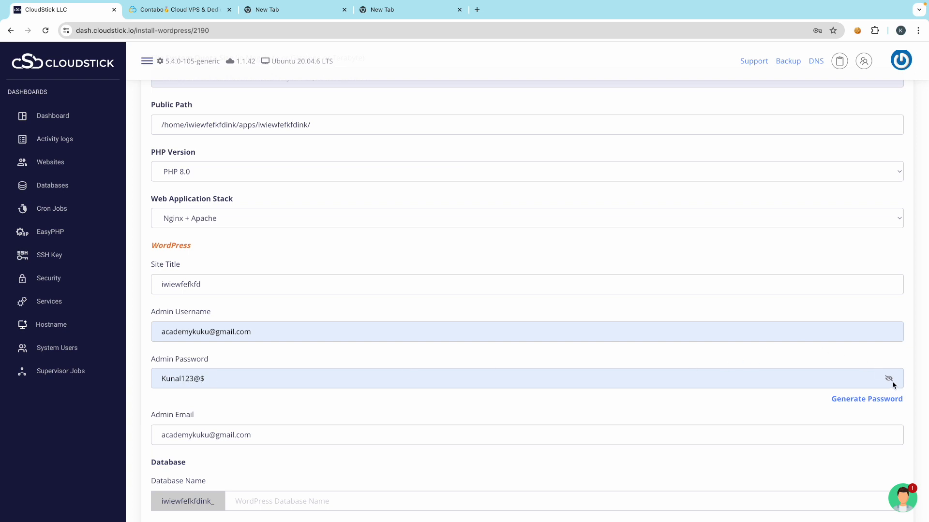
{"action": "left_click", "coordinate": [856, 399]}
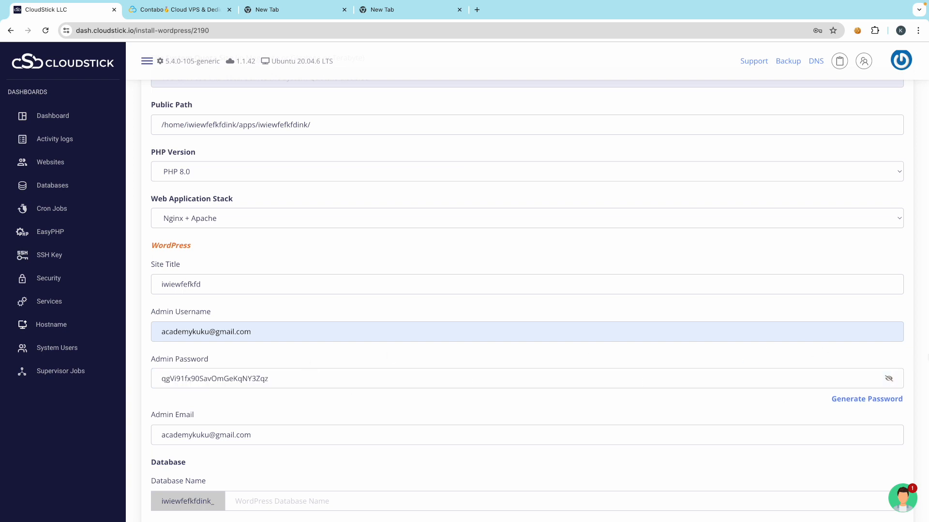
{"action": "left_click", "coordinate": [888, 378]}
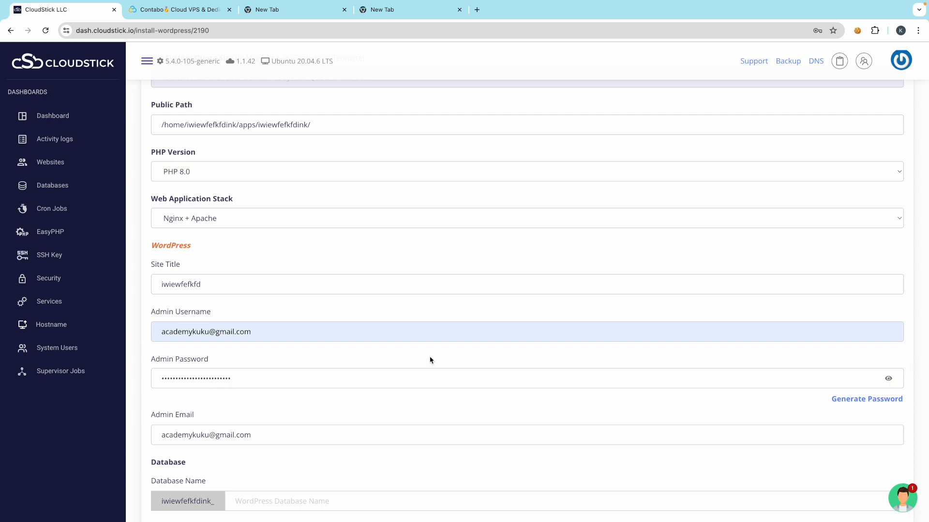
{"action": "scroll", "coordinate": [323, 422], "scroll_direction": "down", "scroll_amount": 2}
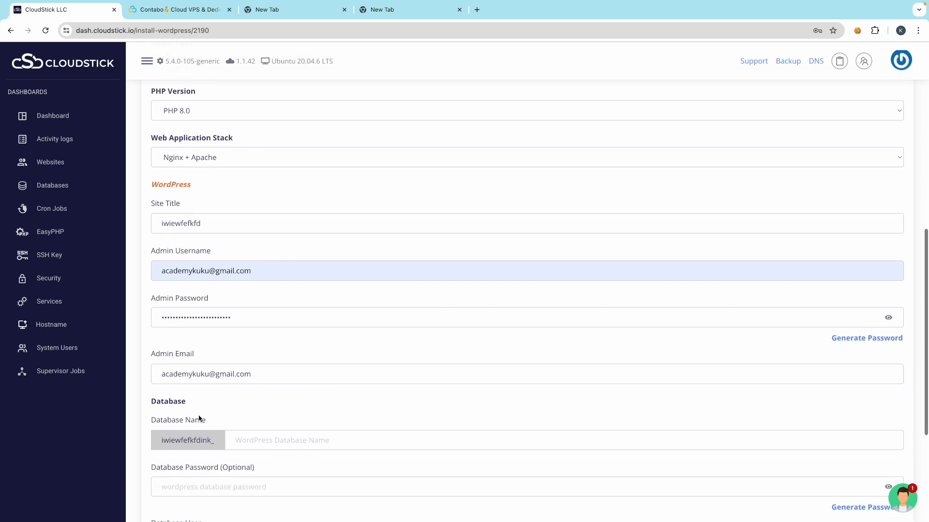
- Submit the form to add the iwiewfefkfdink WordPress web application
{"action": "scroll", "coordinate": [213, 419], "scroll_direction": "down", "scroll_amount": 2}
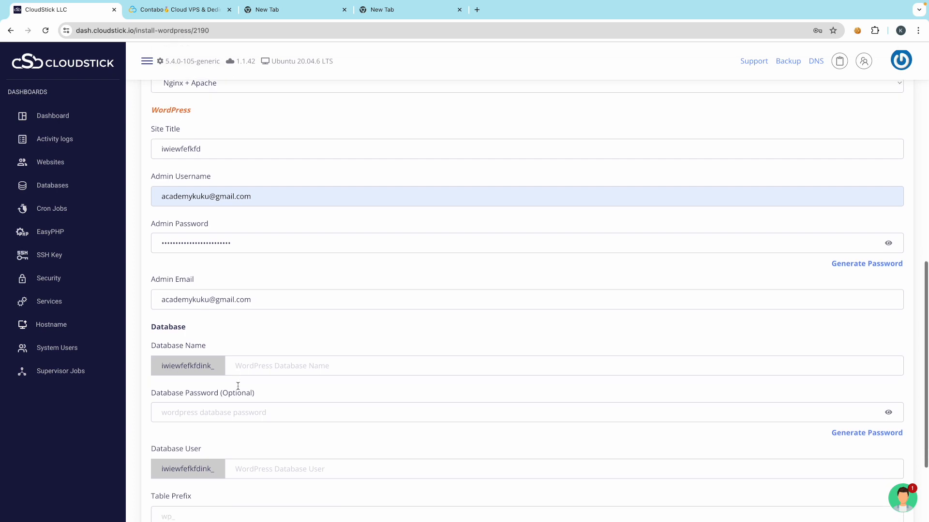
{"action": "scroll", "coordinate": [238, 385], "scroll_direction": "down", "scroll_amount": 2}
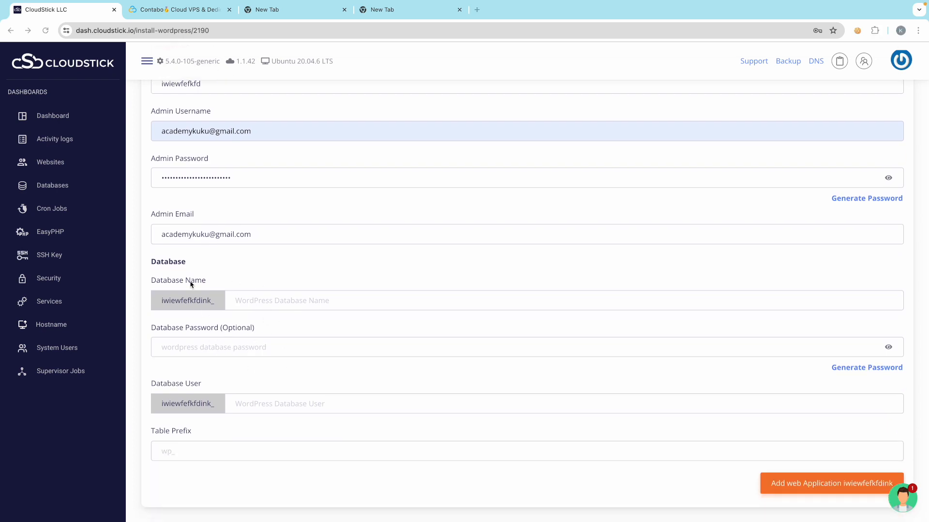
{"action": "scroll", "coordinate": [378, 394], "scroll_direction": "down", "scroll_amount": 2}
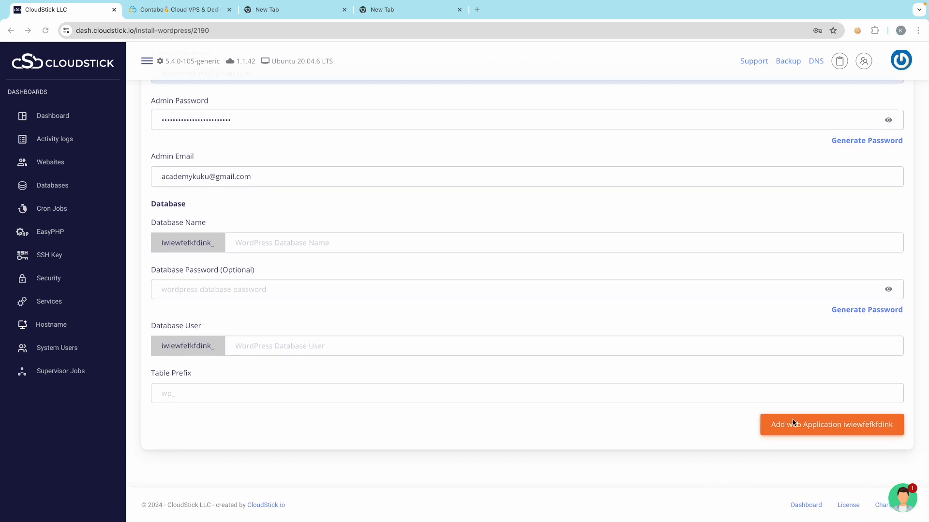
{"action": "left_click", "coordinate": [801, 429]}
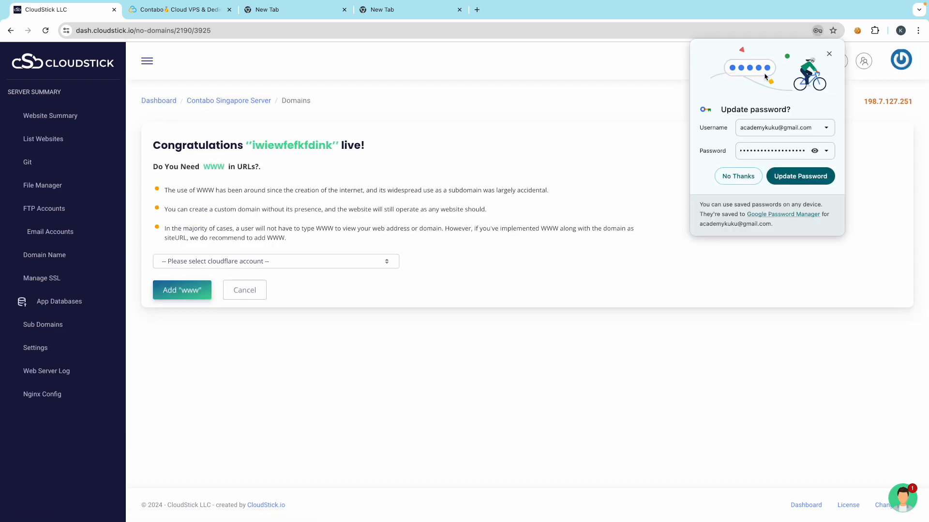
- Dismiss the password update prompt and decline adding www, landing in the WordPress Manager
{"action": "left_click", "coordinate": [789, 178]}
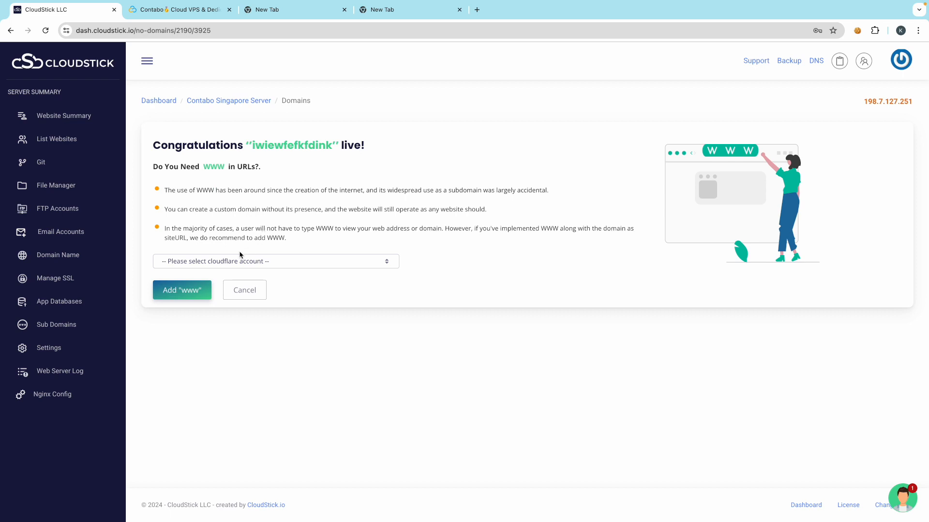
{"action": "left_click", "coordinate": [216, 263]}
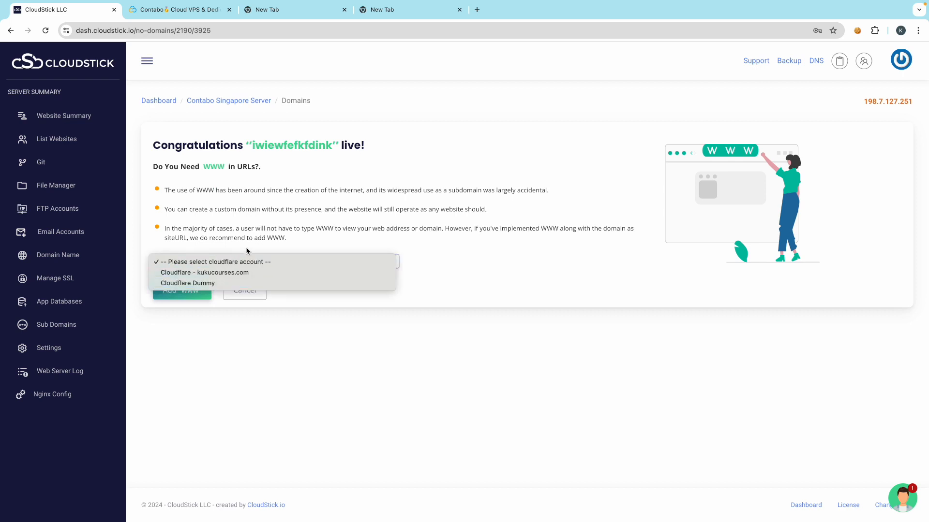
{"action": "left_click", "coordinate": [275, 242]}
{"action": "left_click", "coordinate": [245, 293]}
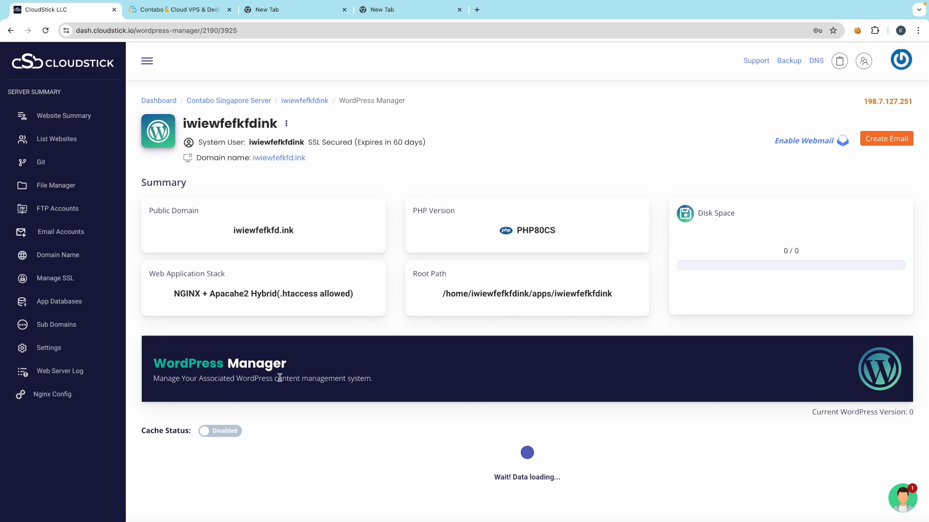
{"action": "scroll", "coordinate": [286, 305], "scroll_direction": "down", "scroll_amount": 2}
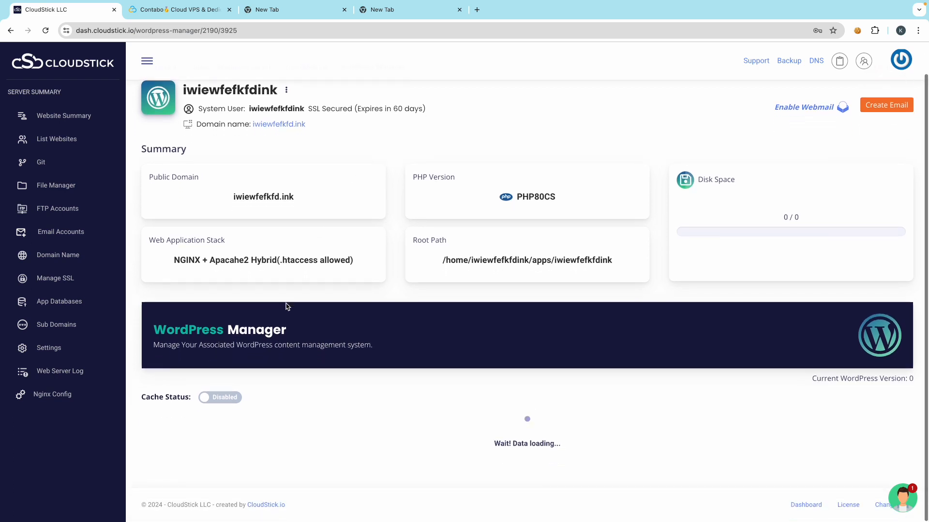
{"action": "scroll", "coordinate": [286, 306], "scroll_direction": "down", "scroll_amount": 3}
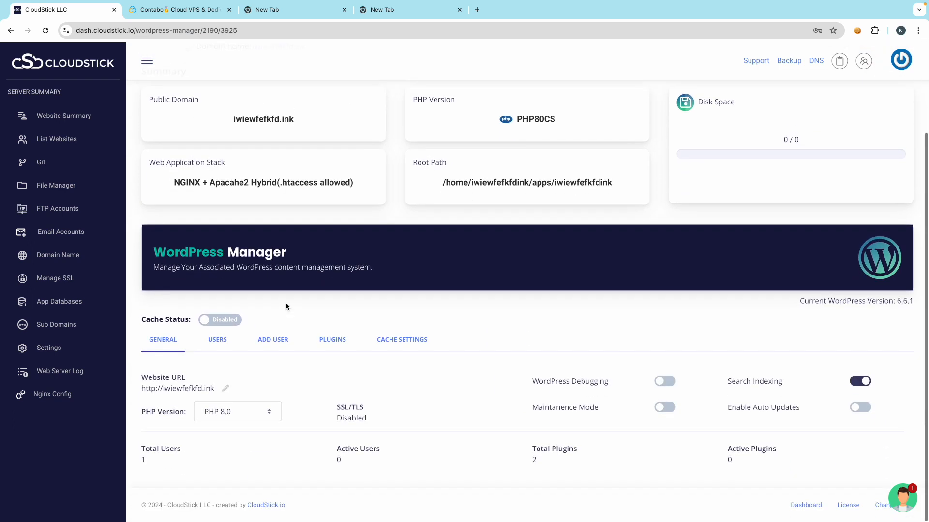
{"action": "scroll", "coordinate": [286, 306], "scroll_direction": "up", "scroll_amount": 3}
{"action": "scroll", "coordinate": [325, 300], "scroll_direction": "up", "scroll_amount": 2}
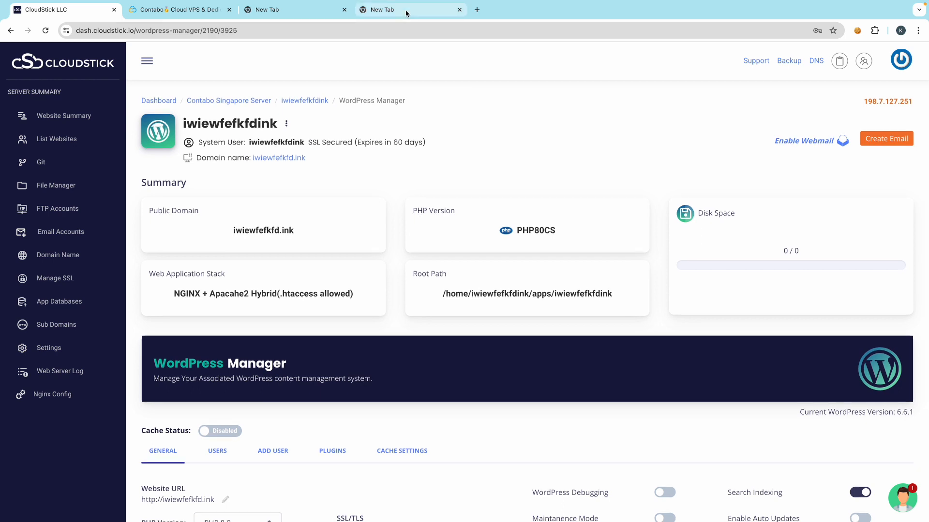
{"action": "left_click", "coordinate": [406, 10]}
- Open the 'iwiewfefkfdink has been created' email in Gmail and read its SFTP and WordPress login details
{"action": "left_click", "coordinate": [812, 75]}
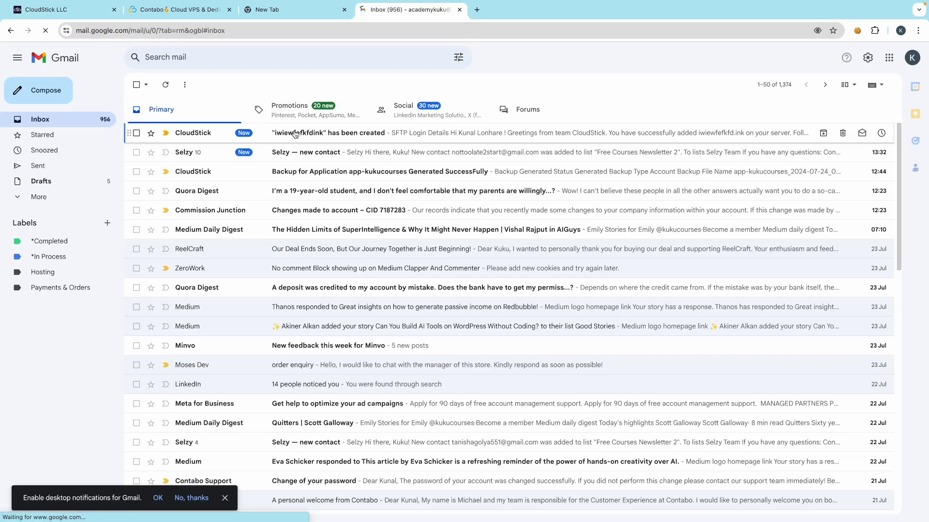
{"action": "left_click", "coordinate": [293, 133]}
{"action": "left_click_drag", "start_coordinate": [457, 301], "coordinate": [590, 303]}
{"action": "left_click", "coordinate": [531, 345]}
{"action": "scroll", "coordinate": [509, 405], "scroll_direction": "down", "scroll_amount": 2}
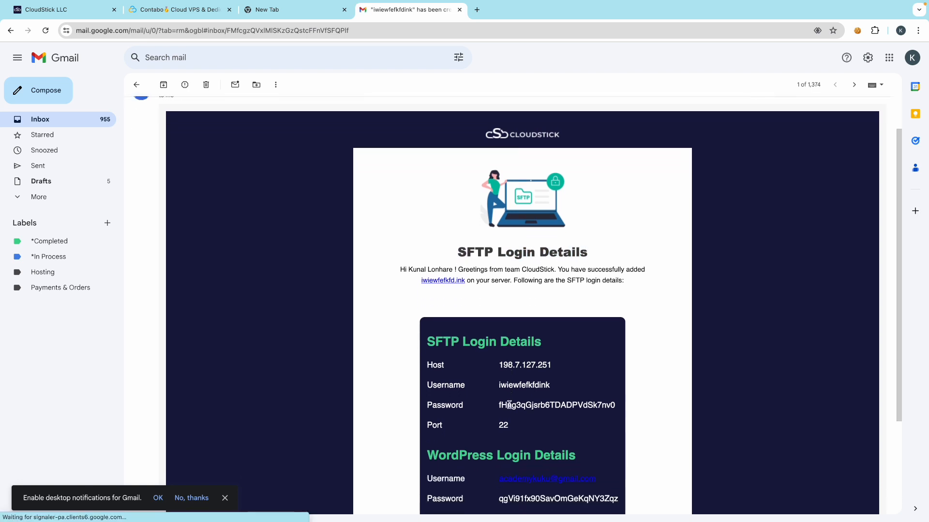
{"action": "scroll", "coordinate": [509, 405], "scroll_direction": "down", "scroll_amount": 2}
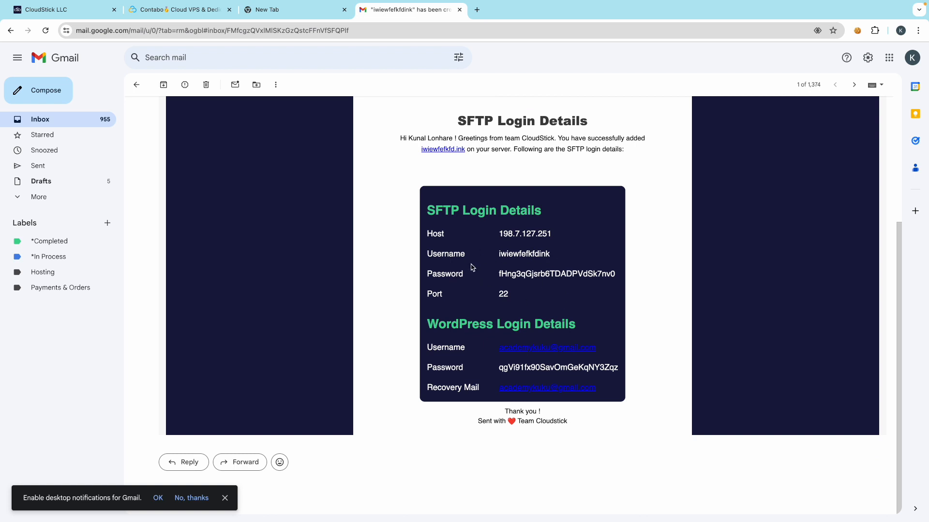
{"action": "scroll", "coordinate": [472, 267], "scroll_direction": "up", "scroll_amount": 1}
{"action": "scroll", "coordinate": [472, 266], "scroll_direction": "up", "scroll_amount": 4}
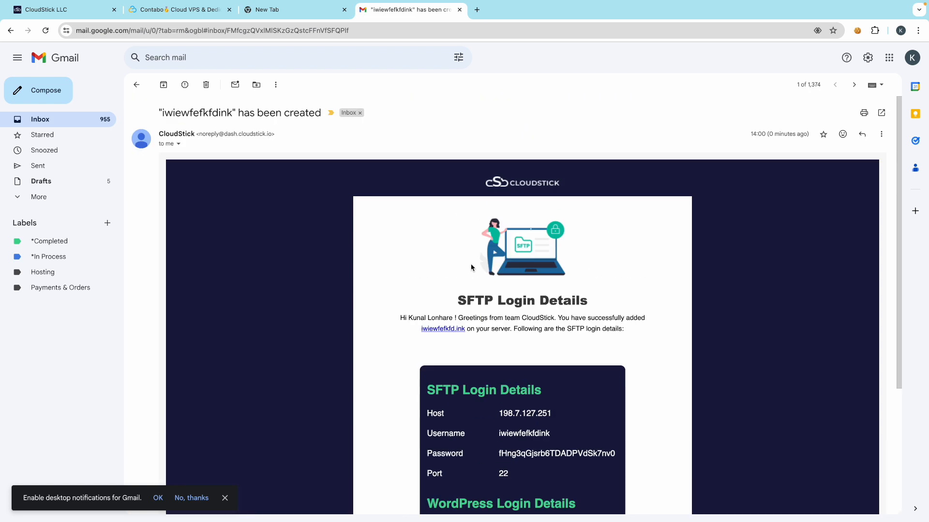
{"action": "left_click", "coordinate": [136, 84]}
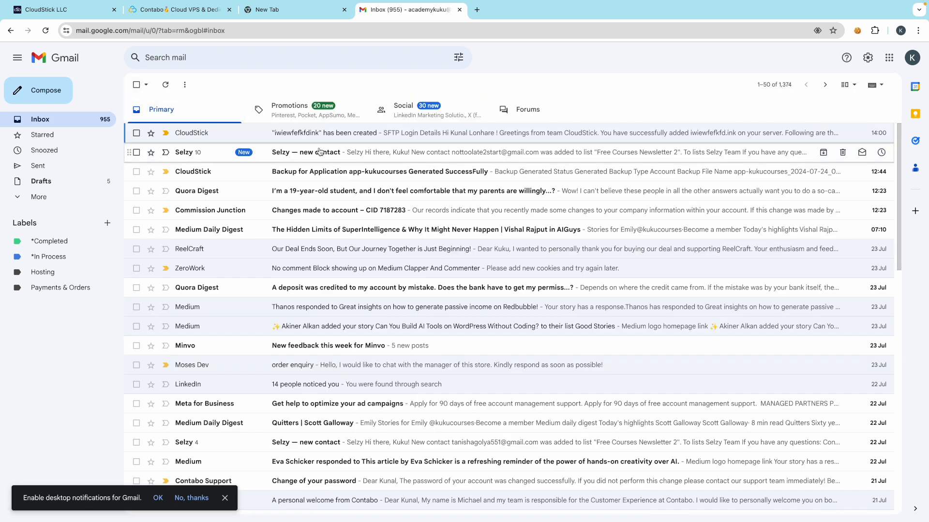
{"action": "left_click", "coordinate": [290, 139]}
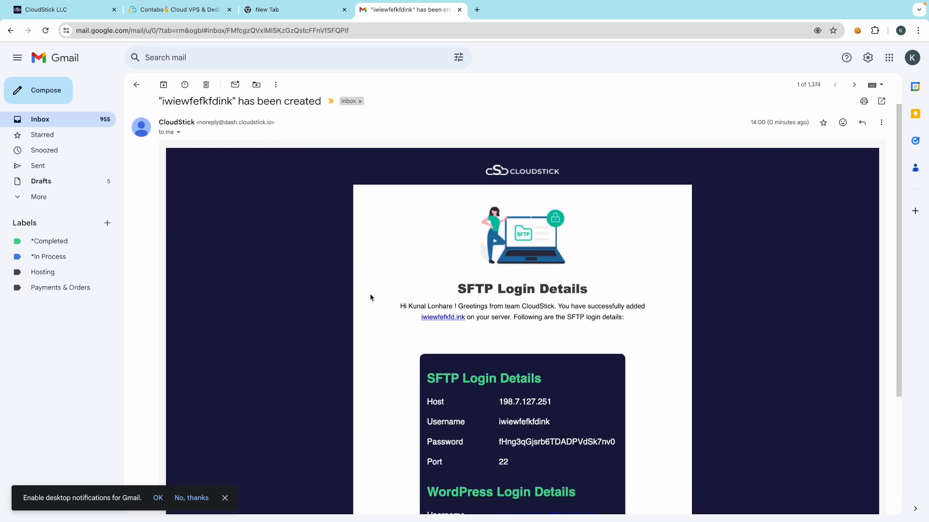
{"action": "scroll", "coordinate": [370, 297], "scroll_direction": "down", "scroll_amount": 3}
{"action": "scroll", "coordinate": [371, 298], "scroll_direction": "up", "scroll_amount": 3}
{"action": "scroll", "coordinate": [339, 295], "scroll_direction": "down", "scroll_amount": 3}
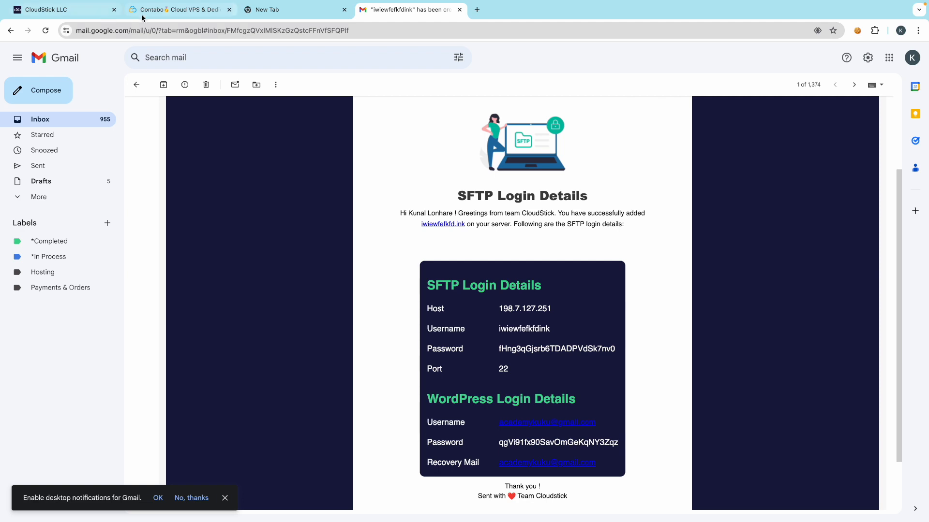
- Back in the WordPress Manager, leave the URL and PHP 8.0 unchanged and open the USERS list
{"action": "left_click", "coordinate": [63, 10]}
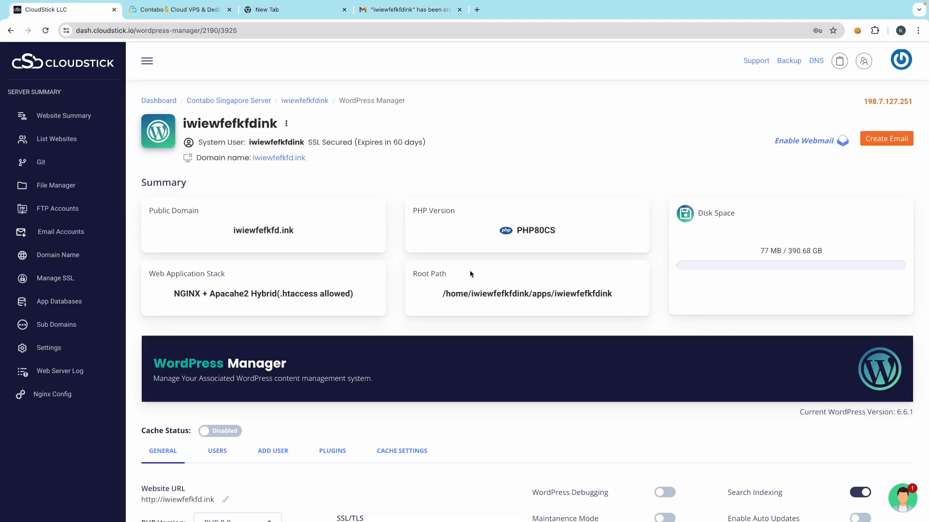
{"action": "scroll", "coordinate": [455, 324], "scroll_direction": "down", "scroll_amount": 3}
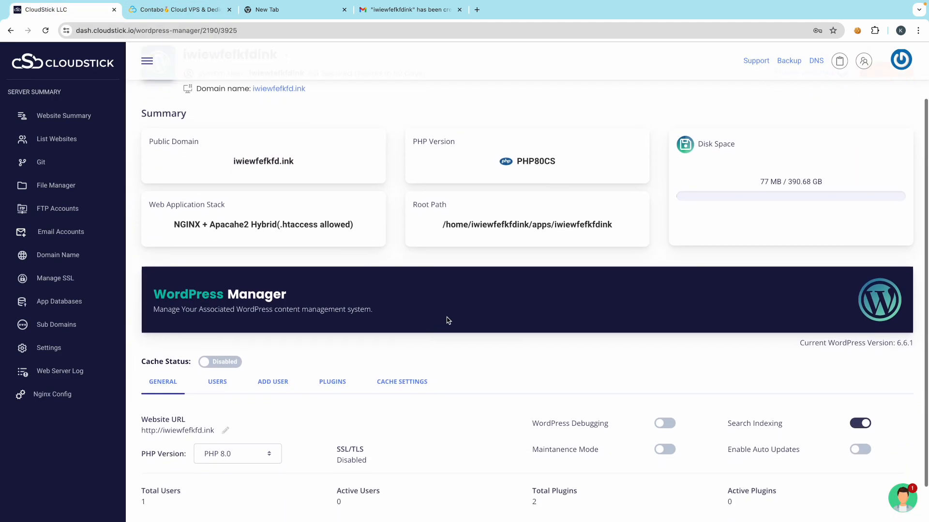
{"action": "scroll", "coordinate": [387, 321], "scroll_direction": "down", "scroll_amount": 2}
{"action": "scroll", "coordinate": [432, 300], "scroll_direction": "up", "scroll_amount": 1}
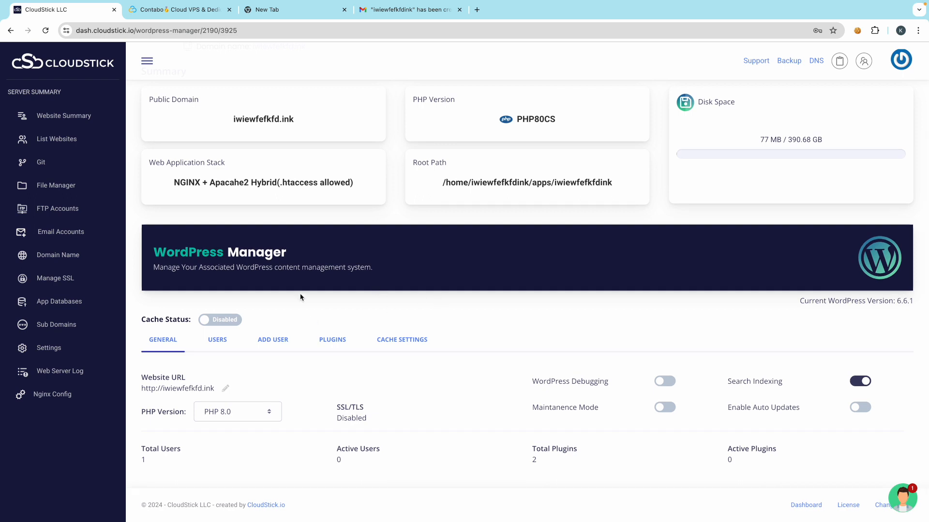
{"action": "scroll", "coordinate": [428, 299], "scroll_direction": "up", "scroll_amount": 3}
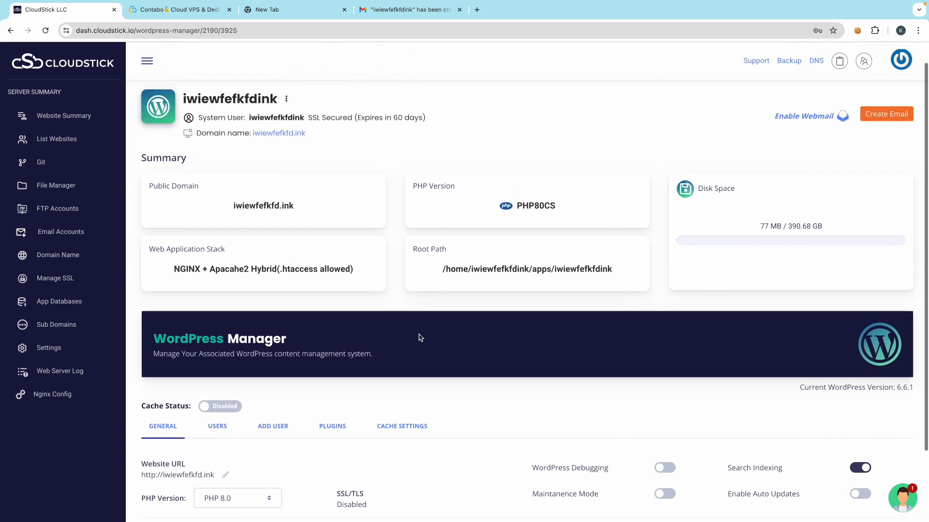
{"action": "scroll", "coordinate": [203, 361], "scroll_direction": "down", "scroll_amount": 3}
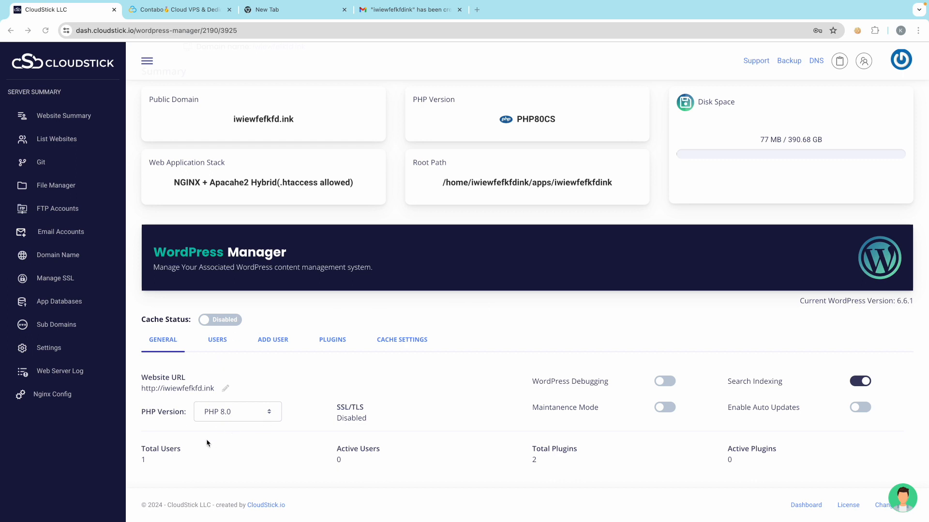
{"action": "left_click", "coordinate": [225, 389]}
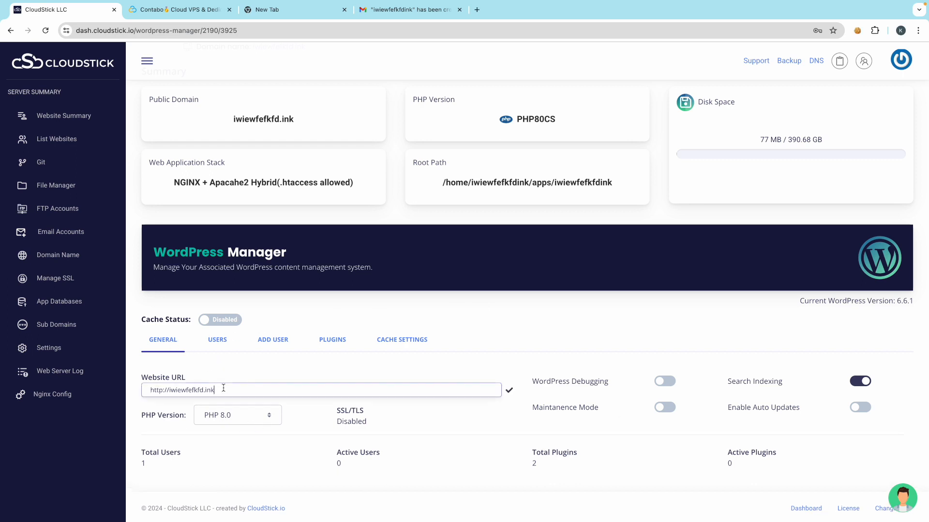
{"action": "left_click", "coordinate": [509, 390]}
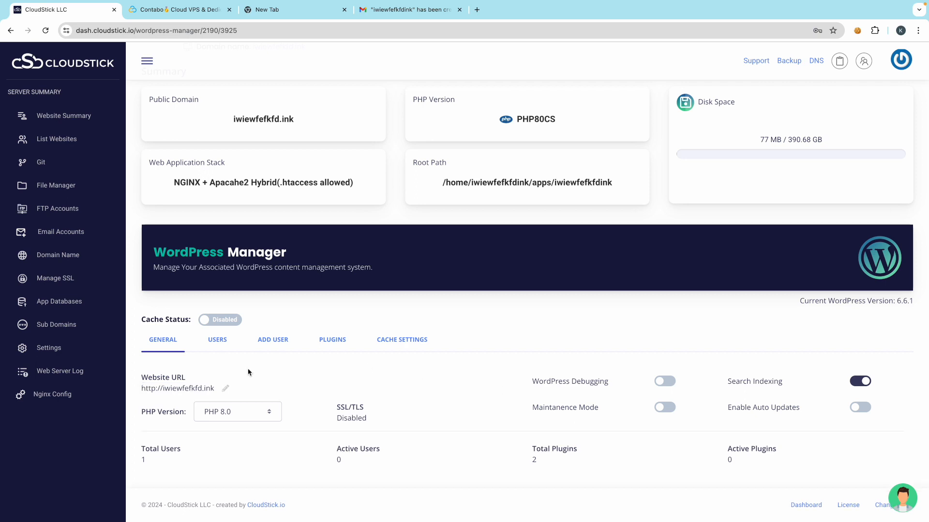
{"action": "left_click", "coordinate": [251, 413]}
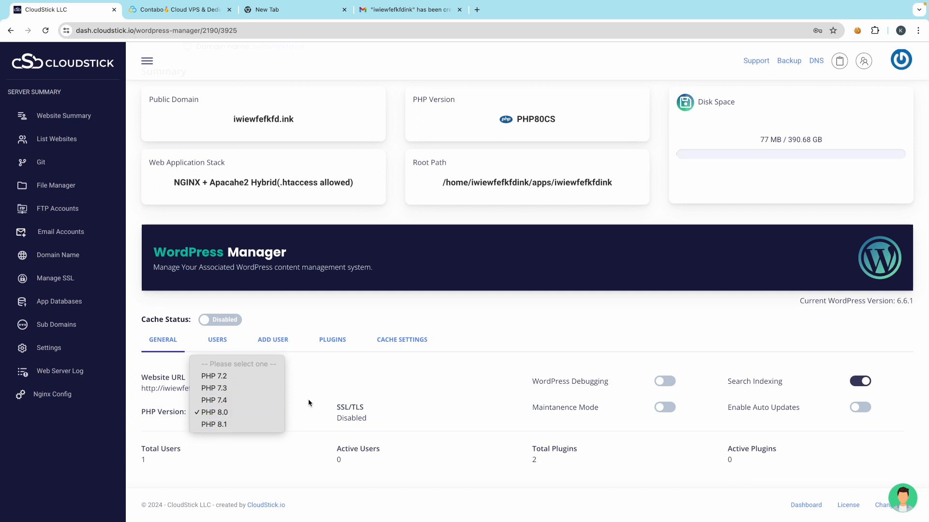
{"action": "left_click", "coordinate": [473, 335]}
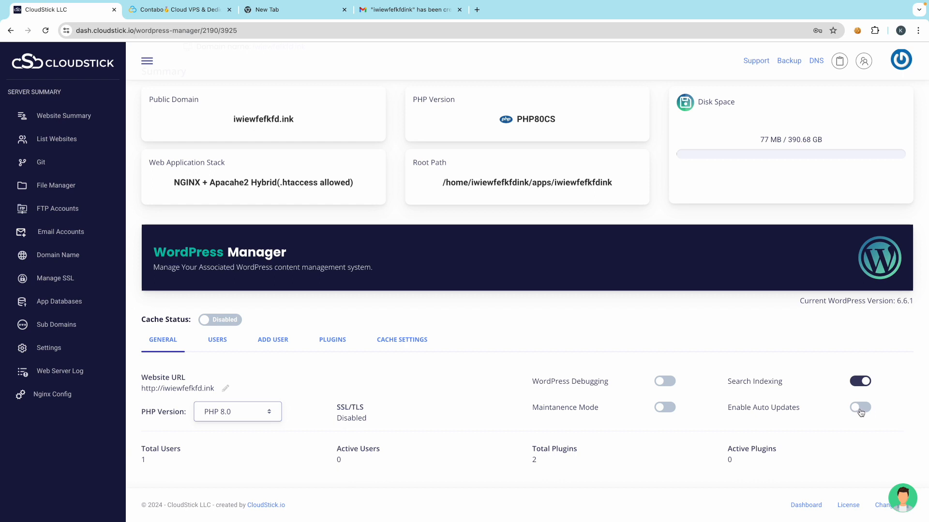
{"action": "left_click", "coordinate": [218, 340]}
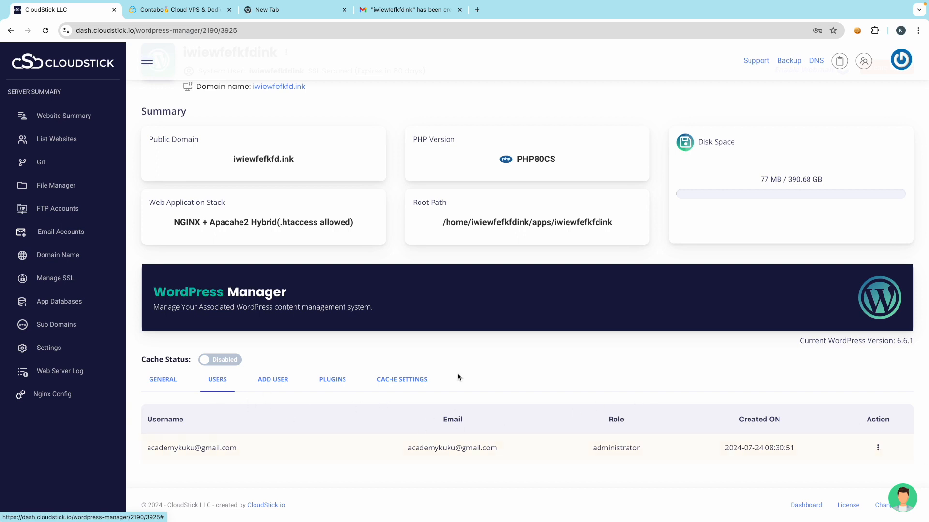
- Glance at the Add User form and its role list, then open PLUGINS showing inactive akismet and hello
{"action": "left_click", "coordinate": [280, 380]}
{"action": "scroll", "coordinate": [280, 414], "scroll_direction": "down", "scroll_amount": 2}
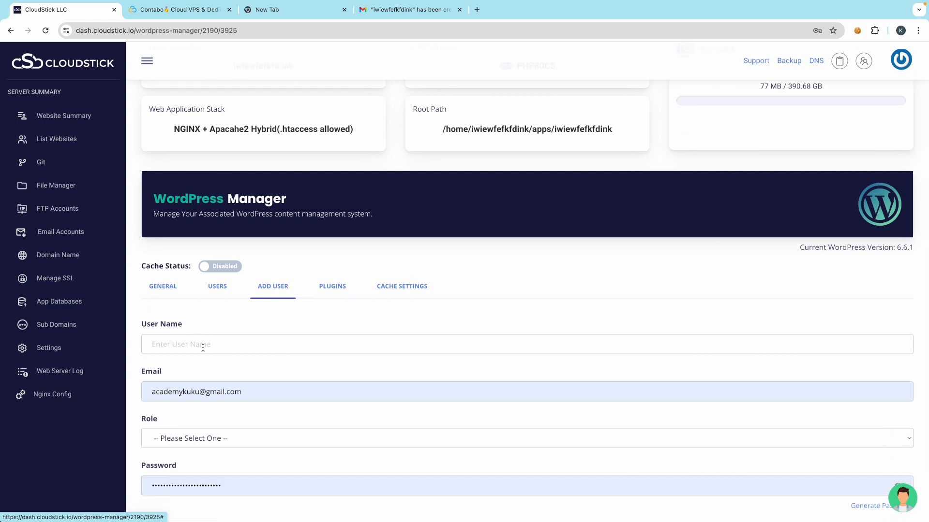
{"action": "scroll", "coordinate": [208, 422], "scroll_direction": "down", "scroll_amount": 1}
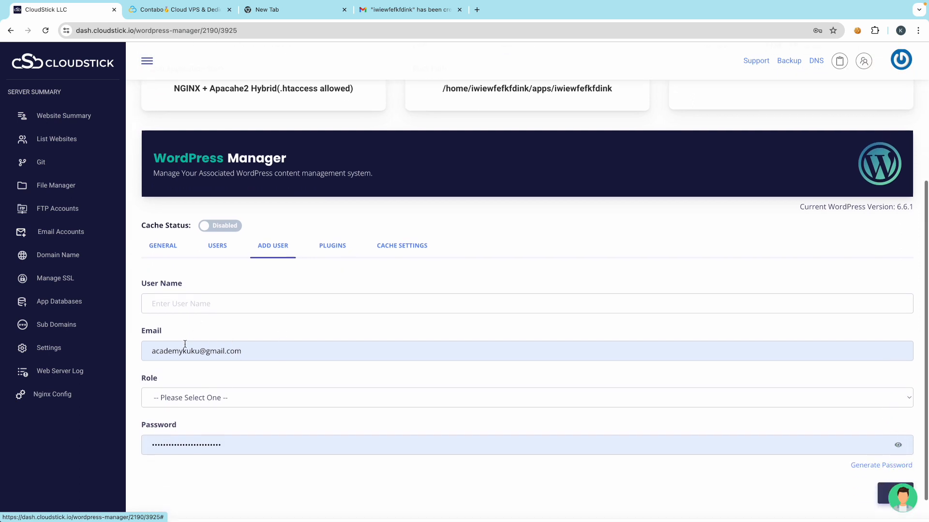
{"action": "left_click", "coordinate": [202, 404]}
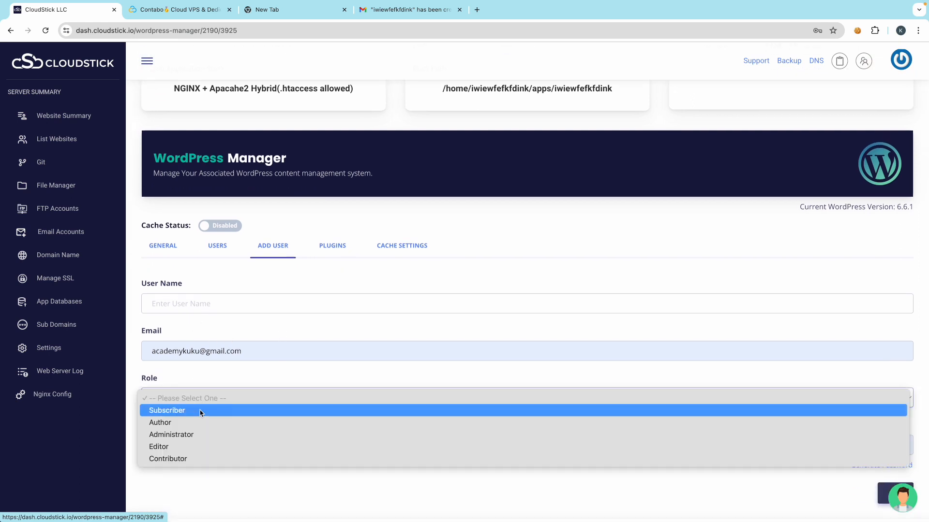
{"action": "left_click", "coordinate": [281, 332]}
{"action": "left_click", "coordinate": [217, 248]}
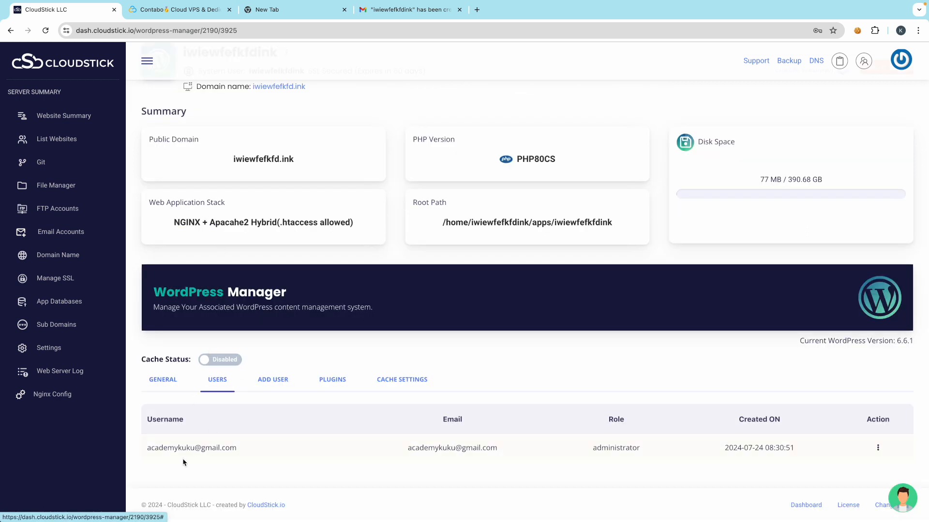
{"action": "left_click", "coordinate": [333, 381]}
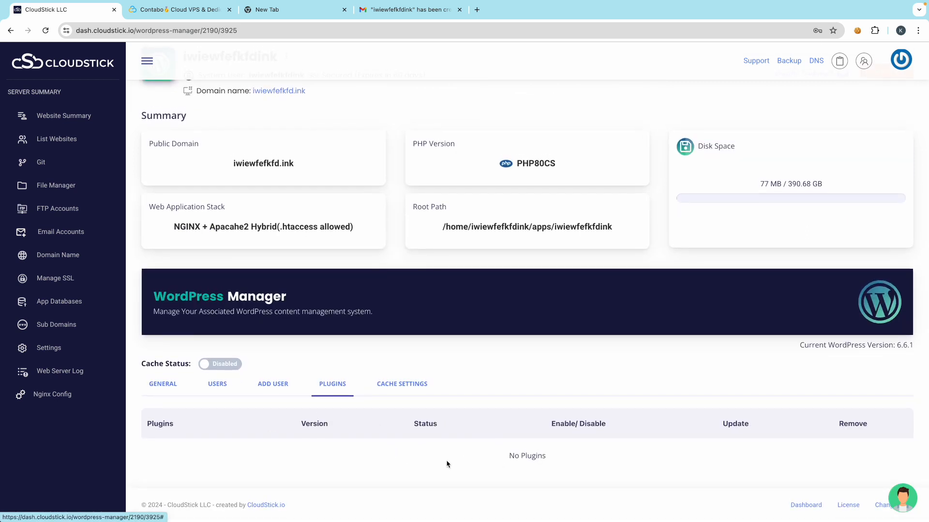
{"action": "scroll", "coordinate": [435, 455], "scroll_direction": "down", "scroll_amount": 1}
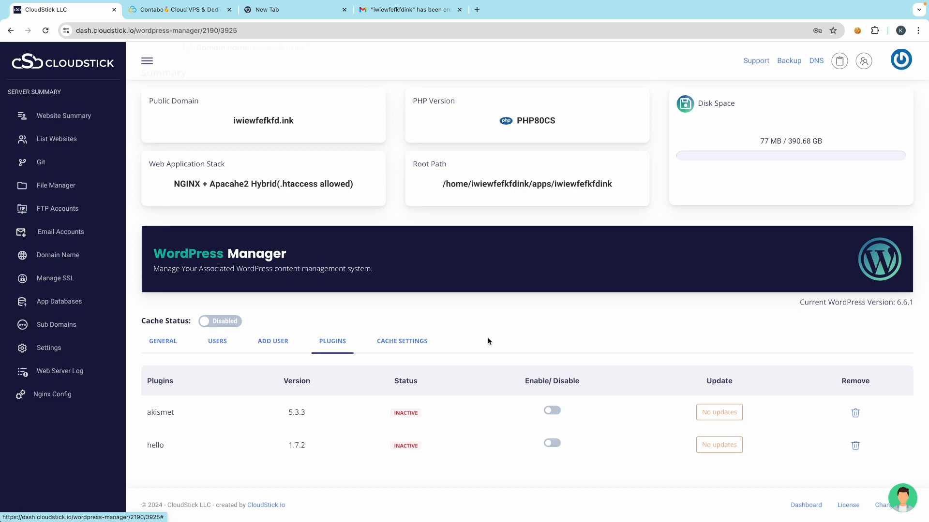
- Enable the site's cache and review the NGINX cache settings
{"action": "left_click", "coordinate": [203, 323]}
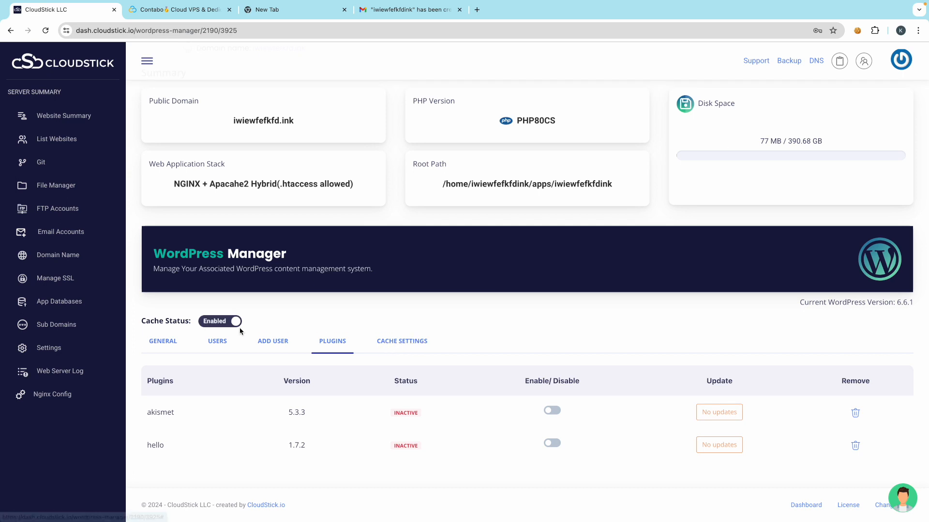
{"action": "left_click", "coordinate": [419, 345]}
{"action": "scroll", "coordinate": [419, 393], "scroll_direction": "down", "scroll_amount": 2}
{"action": "scroll", "coordinate": [419, 393], "scroll_direction": "down", "scroll_amount": 5}
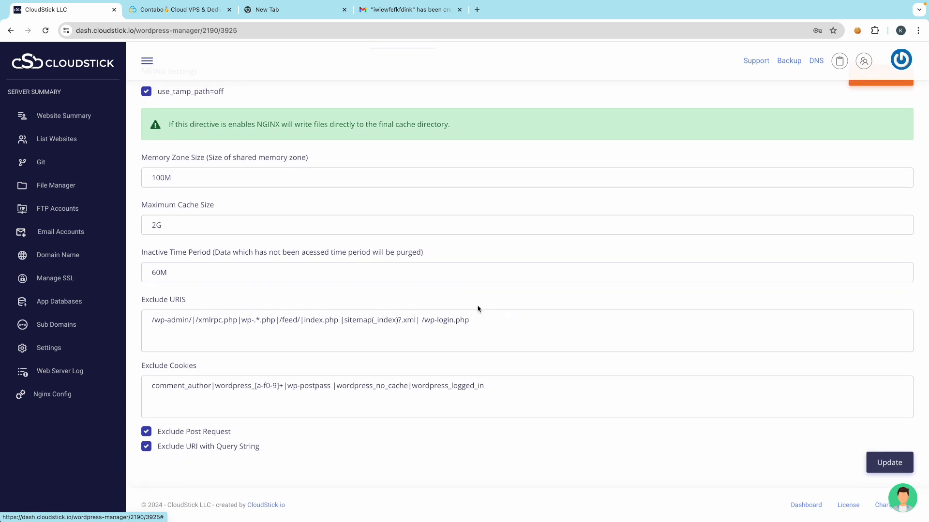
{"action": "scroll", "coordinate": [477, 307], "scroll_direction": "up", "scroll_amount": 6}
{"action": "scroll", "coordinate": [332, 371], "scroll_direction": "down", "scroll_amount": 1}
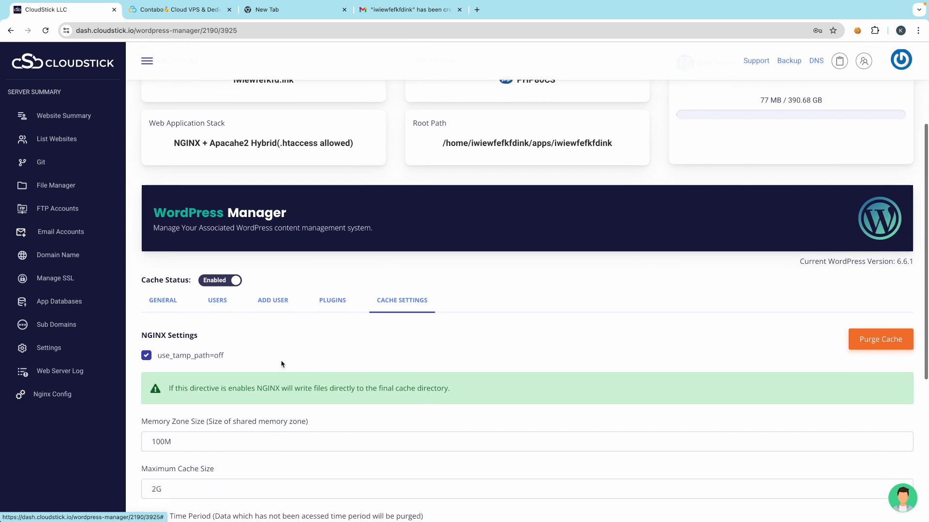
- Return to the General settings, then check the Contabo website's connection security info
{"action": "left_click", "coordinate": [162, 304]}
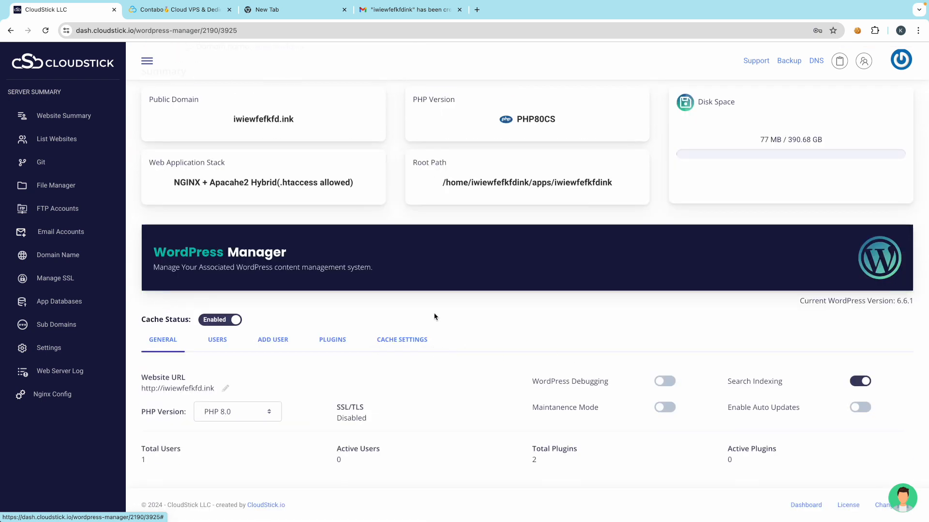
{"action": "scroll", "coordinate": [374, 315], "scroll_direction": "up", "scroll_amount": 3}
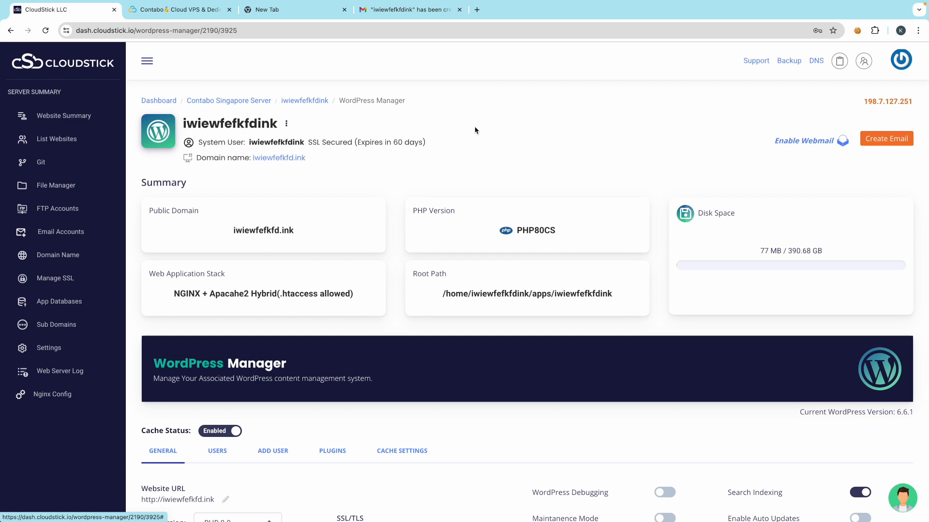
{"action": "scroll", "coordinate": [428, 375], "scroll_direction": "down", "scroll_amount": 2}
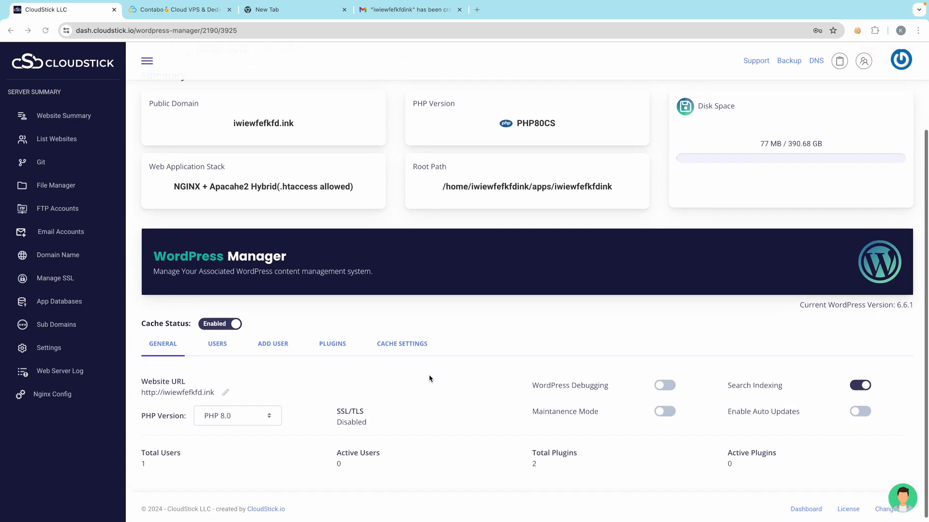
{"action": "scroll", "coordinate": [429, 379], "scroll_direction": "up", "scroll_amount": 2}
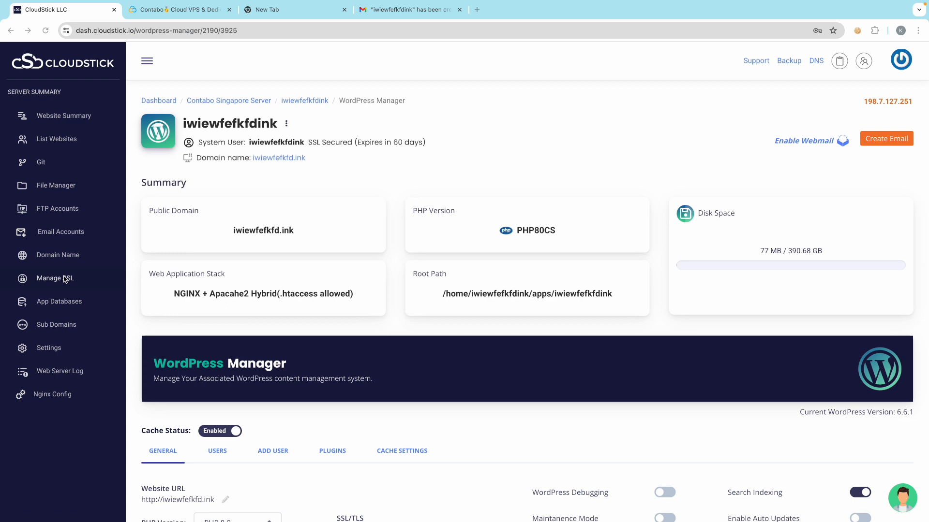
{"action": "left_click", "coordinate": [171, 14]}
{"action": "left_click", "coordinate": [65, 31]}
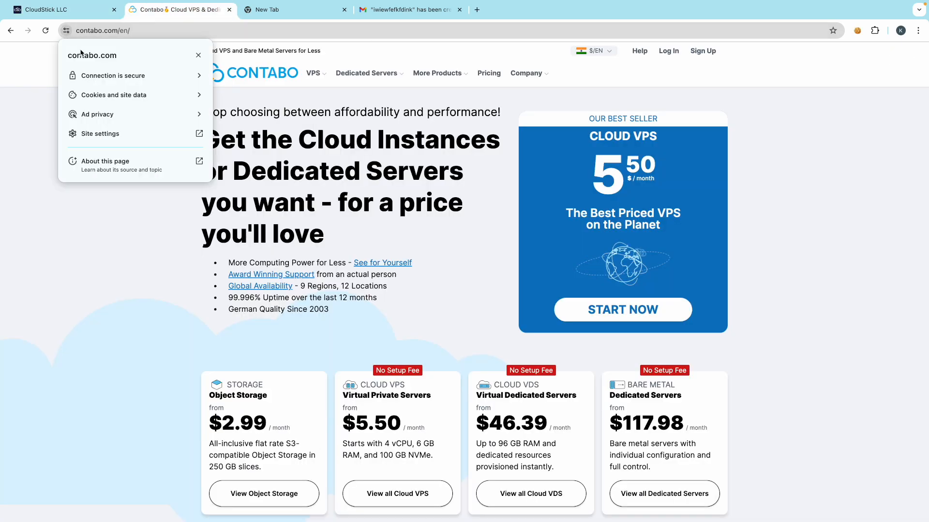
- Search Google for 'site without ssl' in a new browser tab
{"action": "left_click", "coordinate": [337, 109]}
{"action": "left_click", "coordinate": [56, 11]}
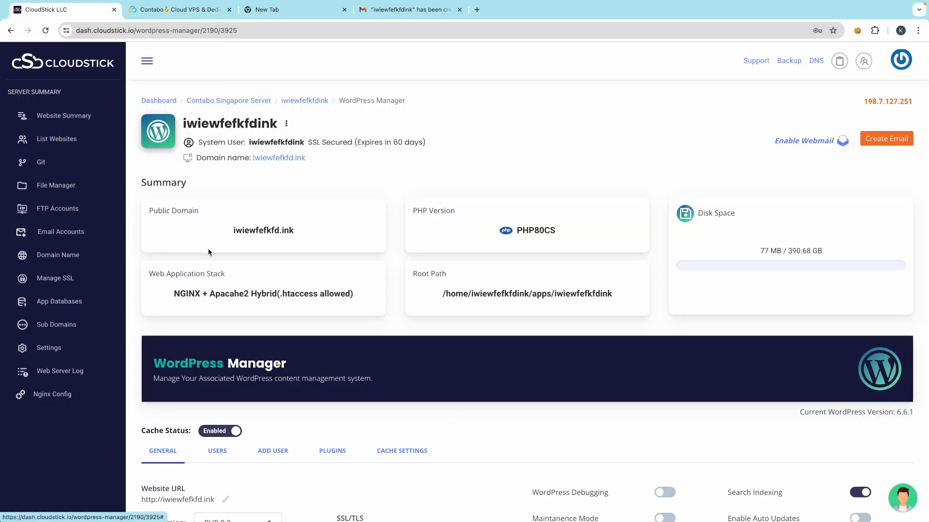
{"action": "left_click", "coordinate": [477, 9]}
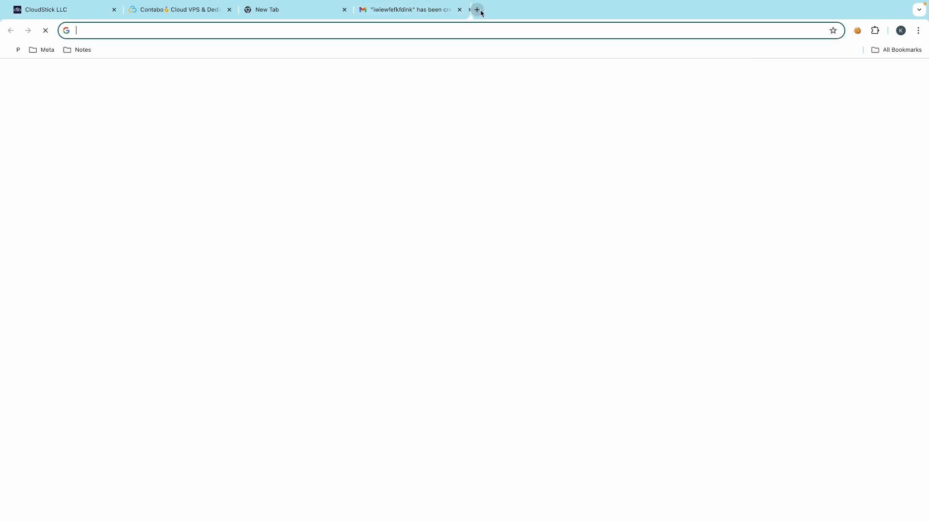
{"action": "type", "text": "site w"}
{"action": "type", "text": "ithout ssl"}
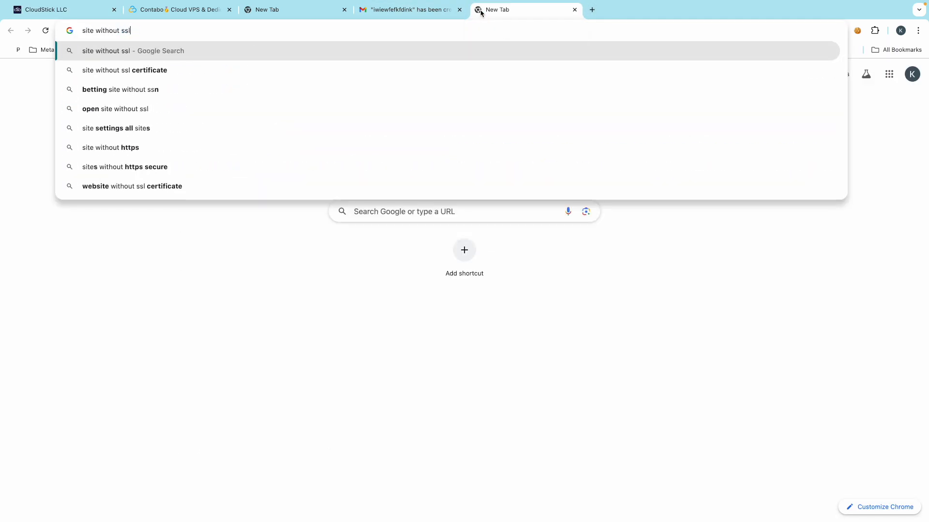
{"action": "key", "text": "Return"}
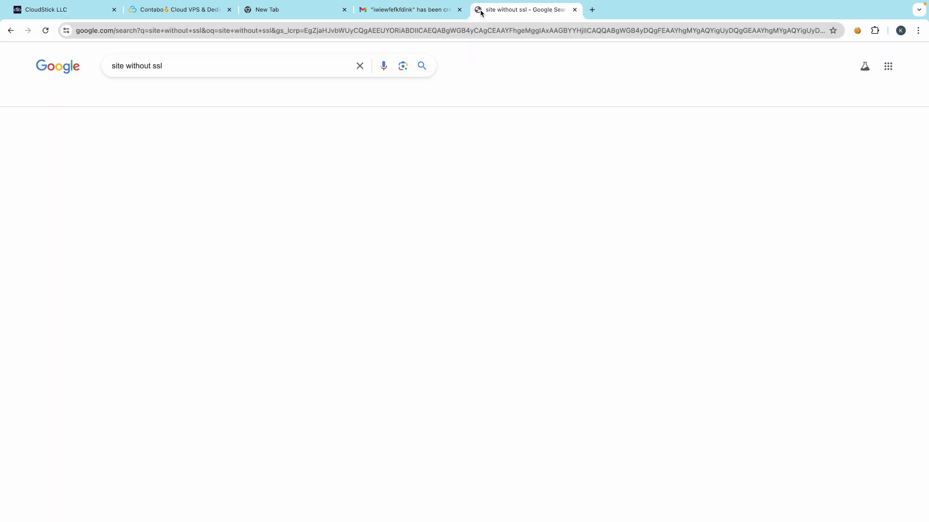
- Browse the image results, preview the first Quora thumbnail, then close the search
{"action": "left_click", "coordinate": [139, 98]}
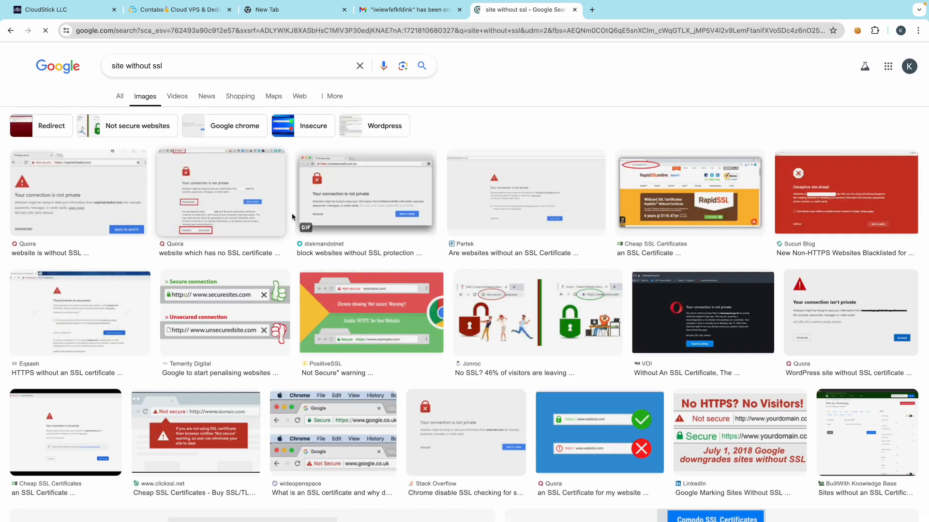
{"action": "left_click", "coordinate": [61, 195]}
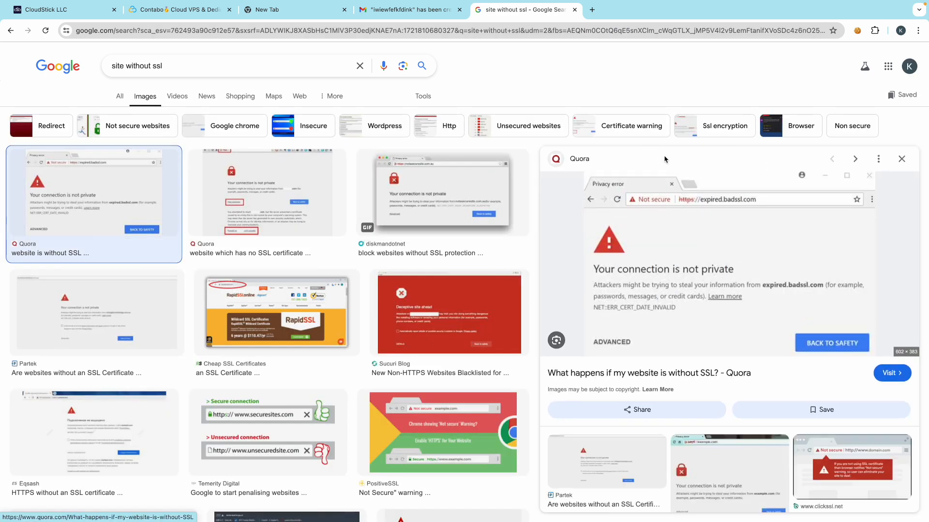
{"action": "left_click", "coordinate": [574, 10]}
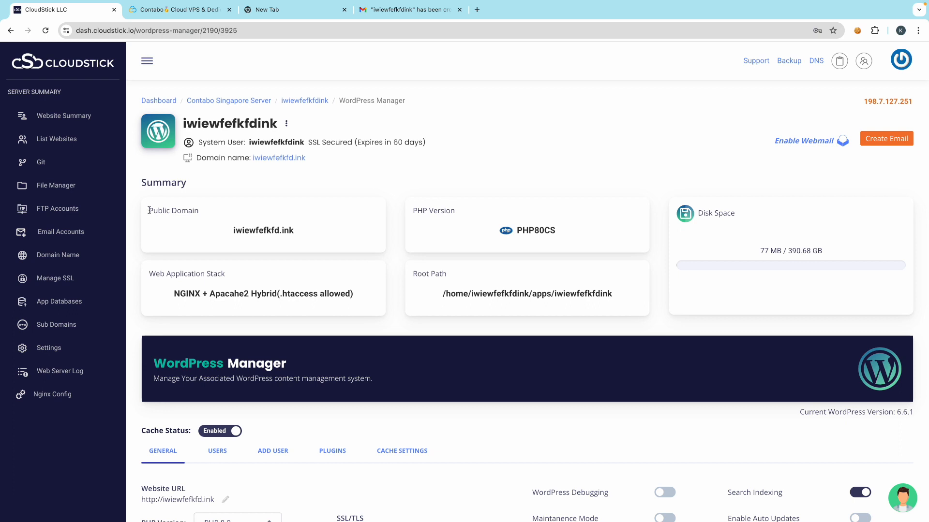
- Start a new SSL deployment and select the iwiewfefkfdink web app
{"action": "left_click", "coordinate": [59, 279]}
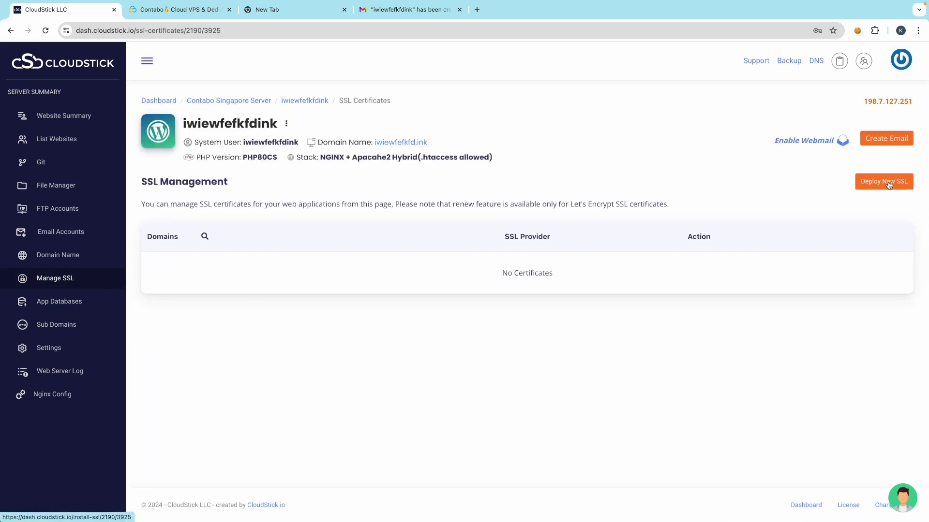
{"action": "left_click", "coordinate": [900, 183]}
{"action": "scroll", "coordinate": [208, 217], "scroll_direction": "down", "scroll_amount": 1}
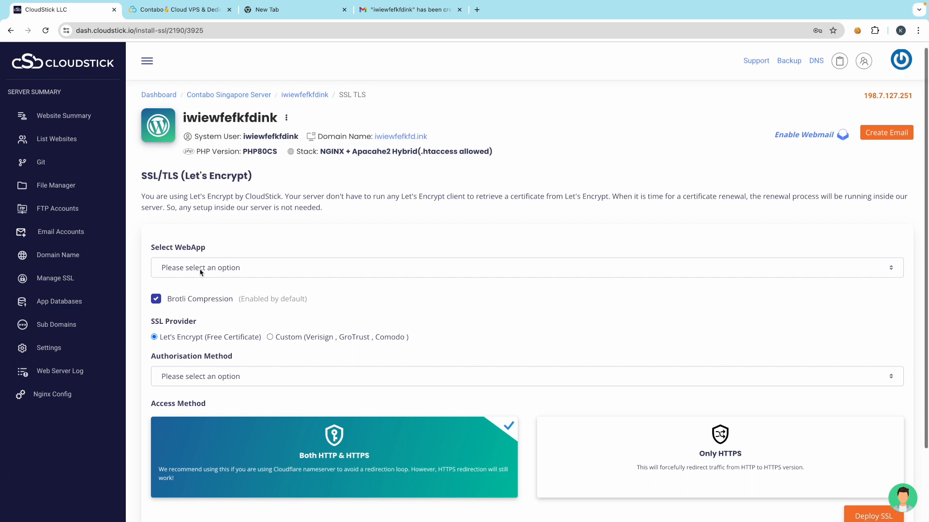
{"action": "left_click", "coordinate": [176, 237]}
{"action": "left_click", "coordinate": [183, 252]}
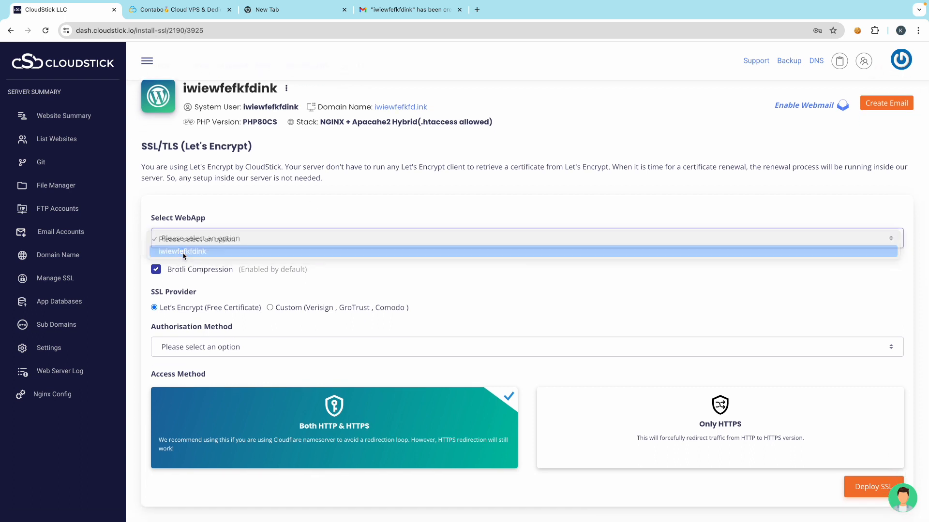
{"action": "scroll", "coordinate": [186, 233], "scroll_direction": "down", "scroll_amount": 2}
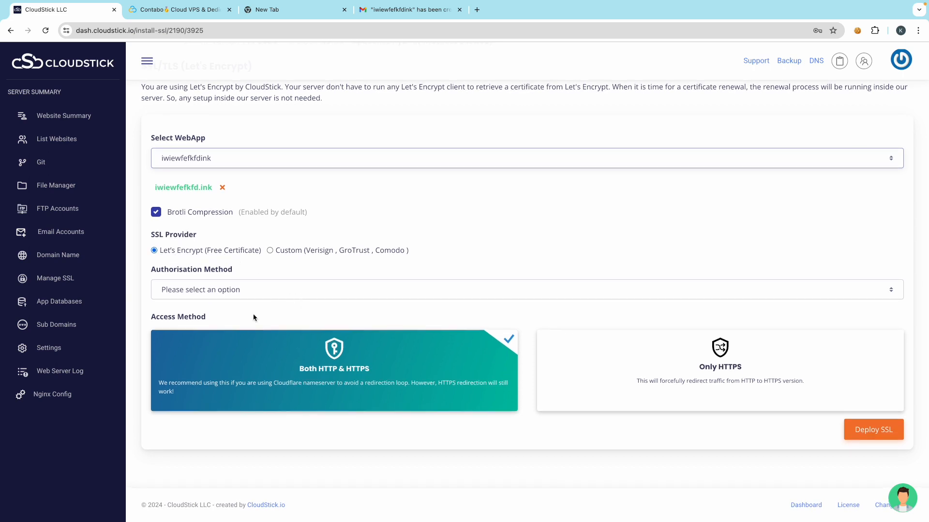
- Use DNS verification with the Cloudflare Dummy account and Both HTTP & HTTPS, then deploy
{"action": "left_click", "coordinate": [222, 292]}
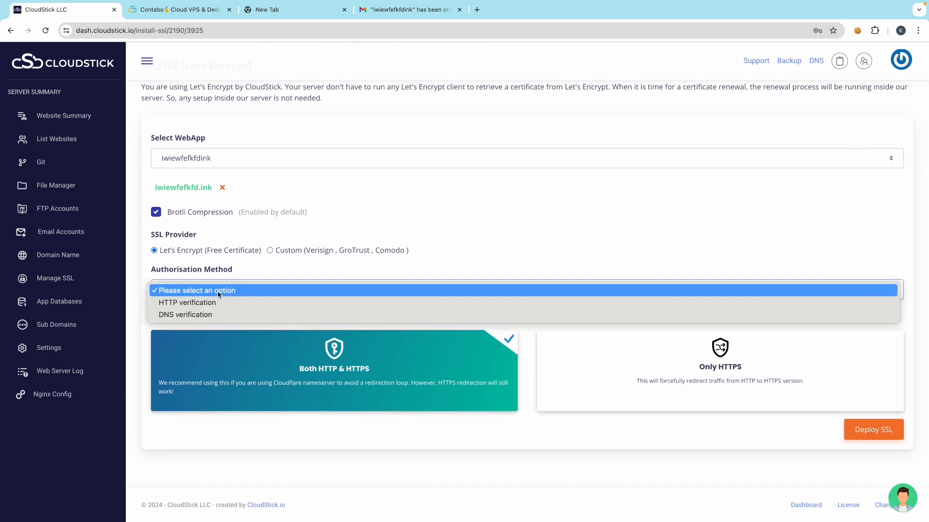
{"action": "left_click", "coordinate": [198, 317]}
{"action": "scroll", "coordinate": [251, 281], "scroll_direction": "down", "scroll_amount": 2}
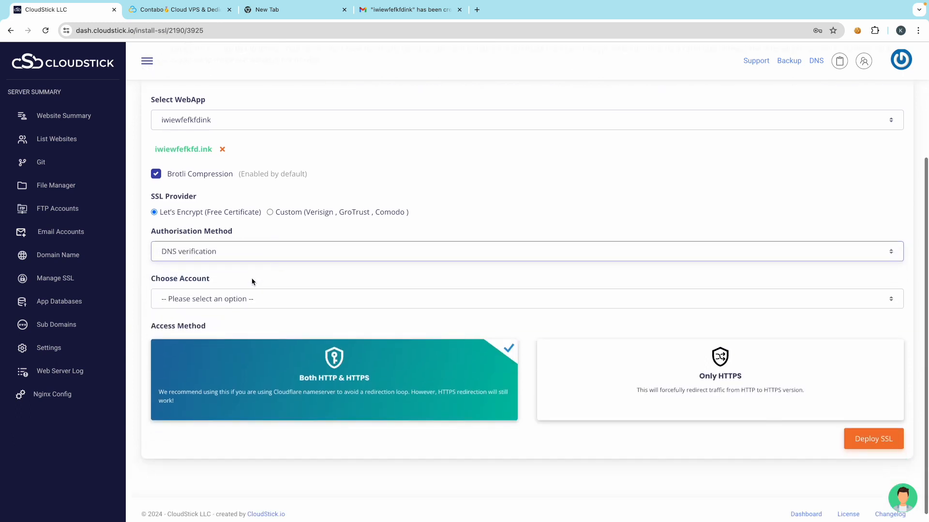
{"action": "left_click", "coordinate": [198, 300]}
{"action": "left_click", "coordinate": [193, 337]}
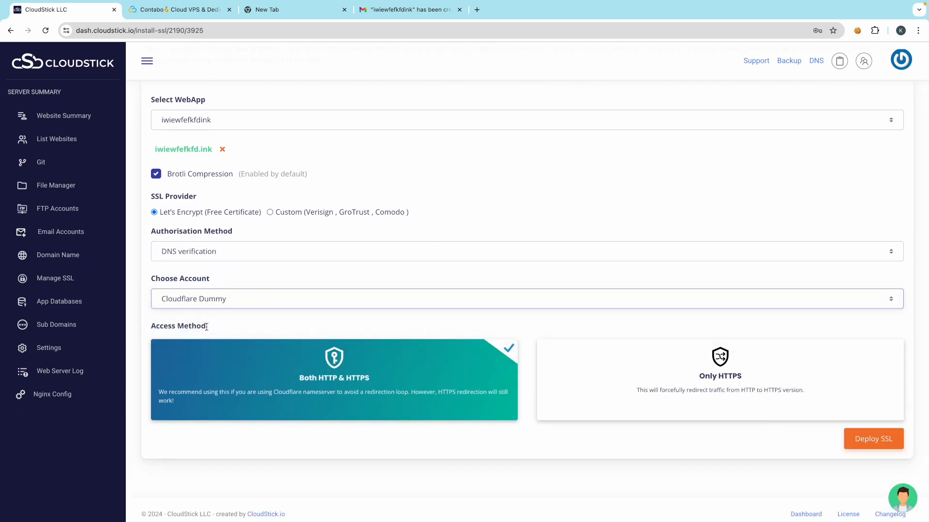
{"action": "scroll", "coordinate": [242, 325], "scroll_direction": "down", "scroll_amount": 1}
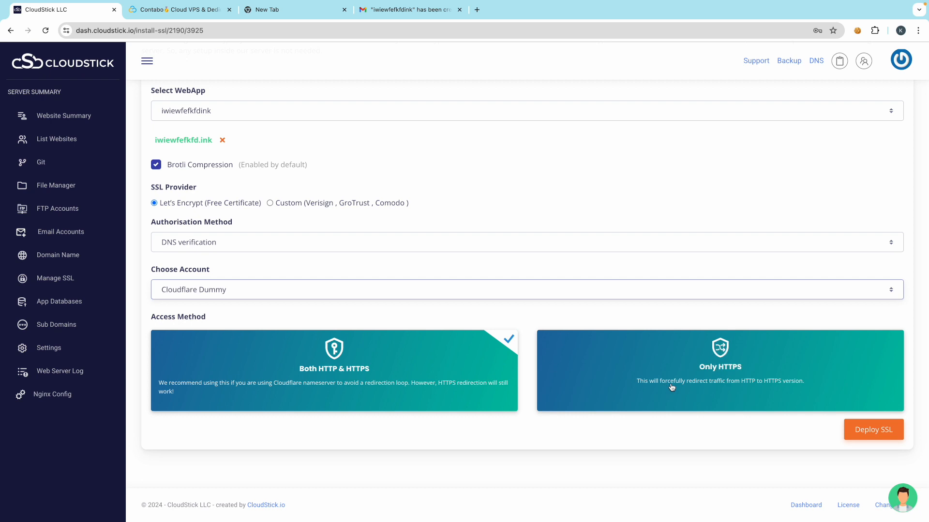
{"action": "left_click", "coordinate": [656, 371]}
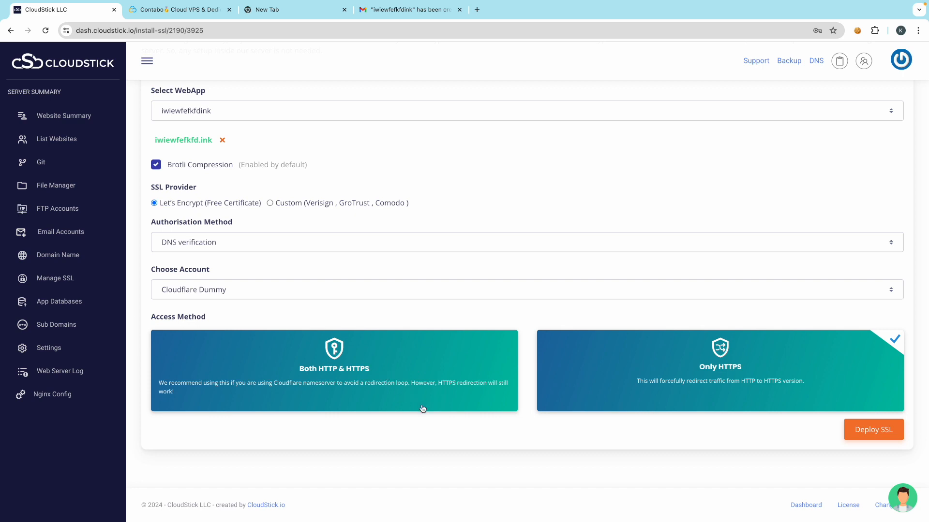
{"action": "left_click", "coordinate": [363, 375]}
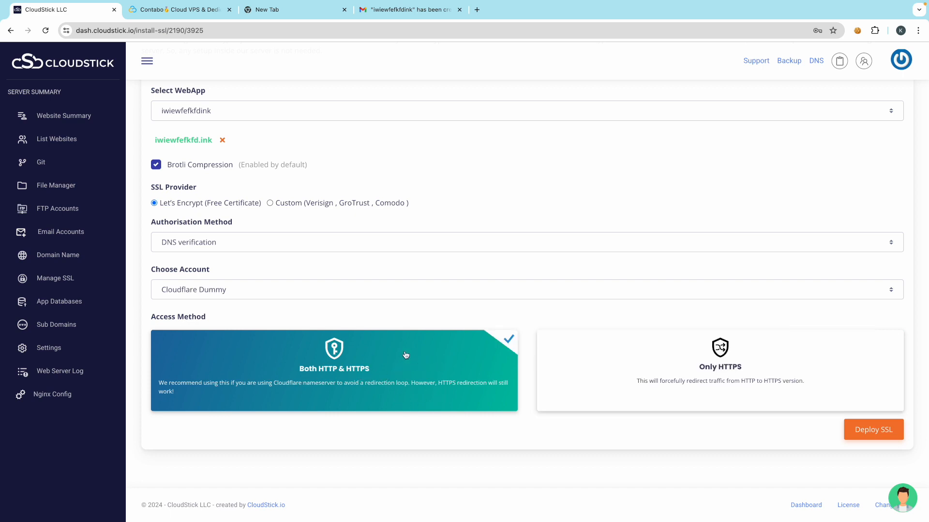
{"action": "left_click", "coordinate": [872, 437]}
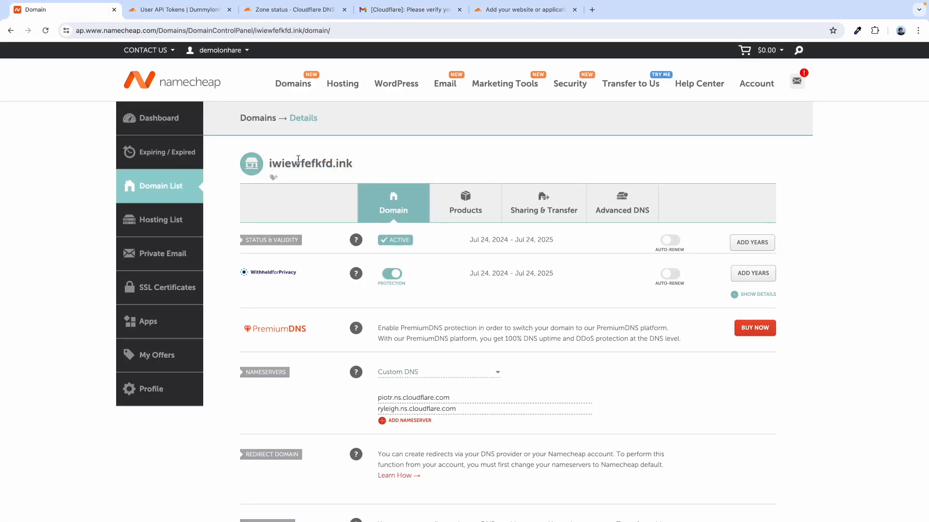
- Copy the domain name iwiewfefkfd.ink from the Namecheap domain details page
{"action": "double_click", "coordinate": [298, 159]}
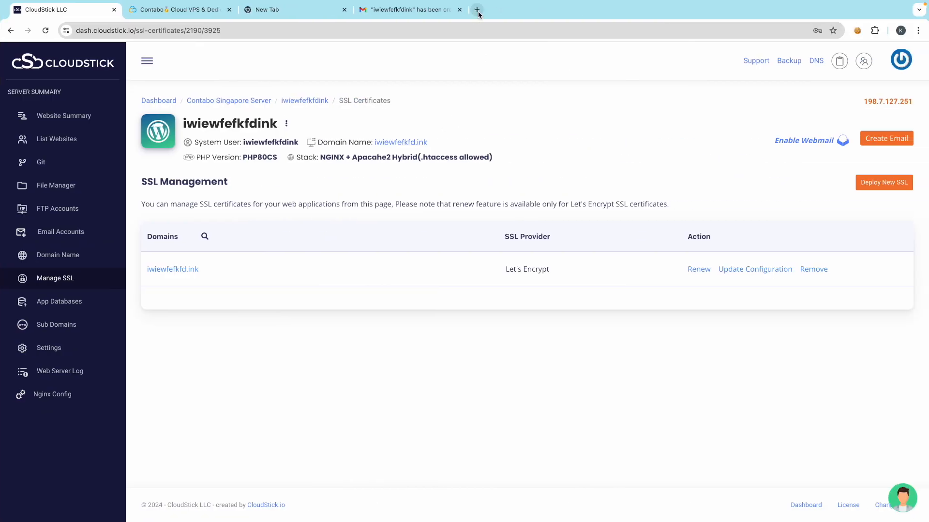
{"action": "left_click", "coordinate": [477, 10]}
- Load iwiewfefkfd.ink in the new tab and check its connection security details
{"action": "type", "text": "iwiewfefkfd.ink"}
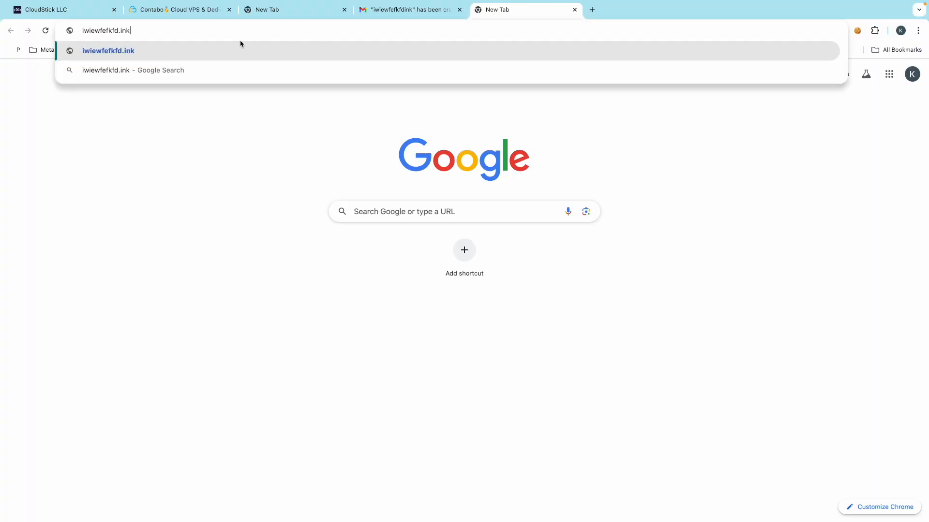
{"action": "key", "text": "Return"}
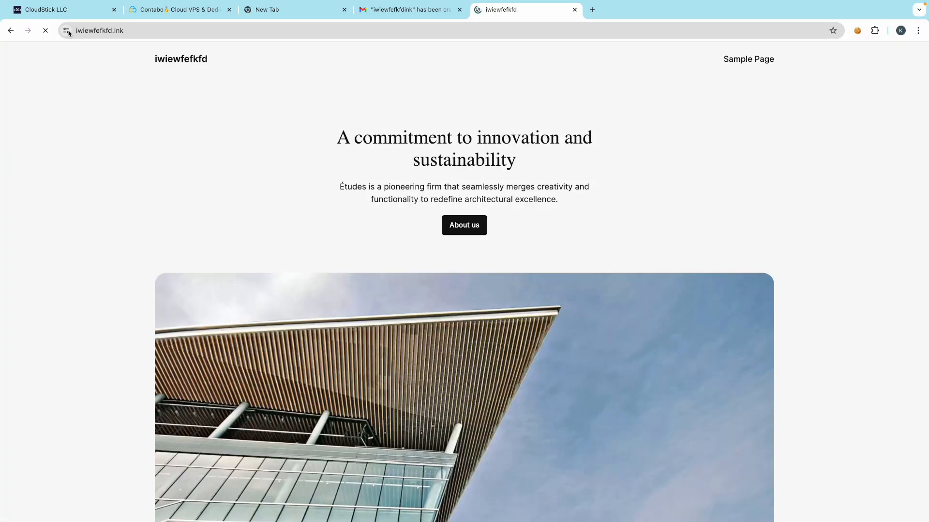
{"action": "left_click", "coordinate": [68, 31]}
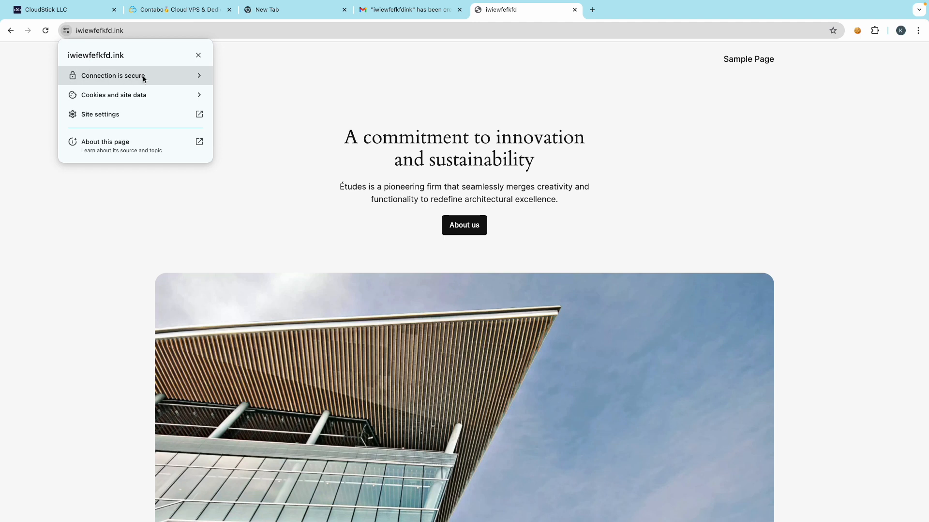
{"action": "left_click", "coordinate": [305, 100]}
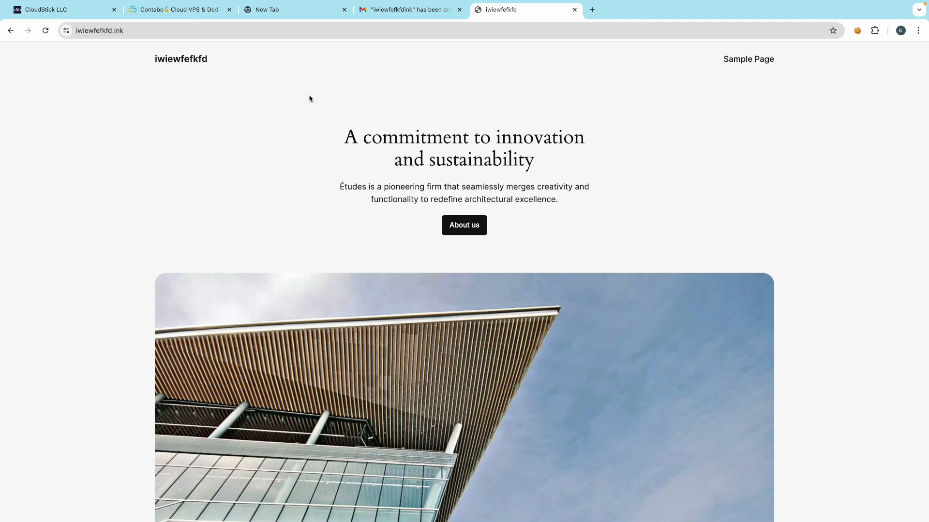
{"action": "left_click", "coordinate": [45, 10]}
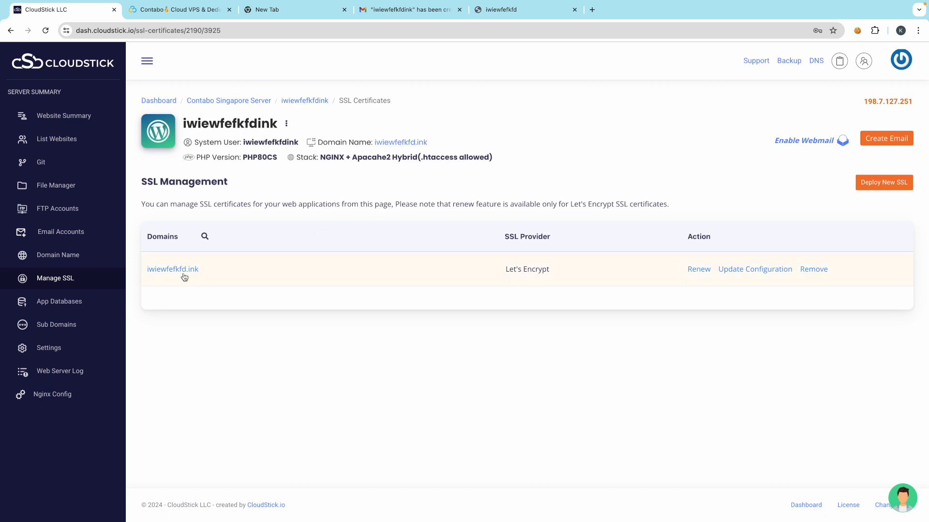
{"action": "left_click", "coordinate": [520, 15]}
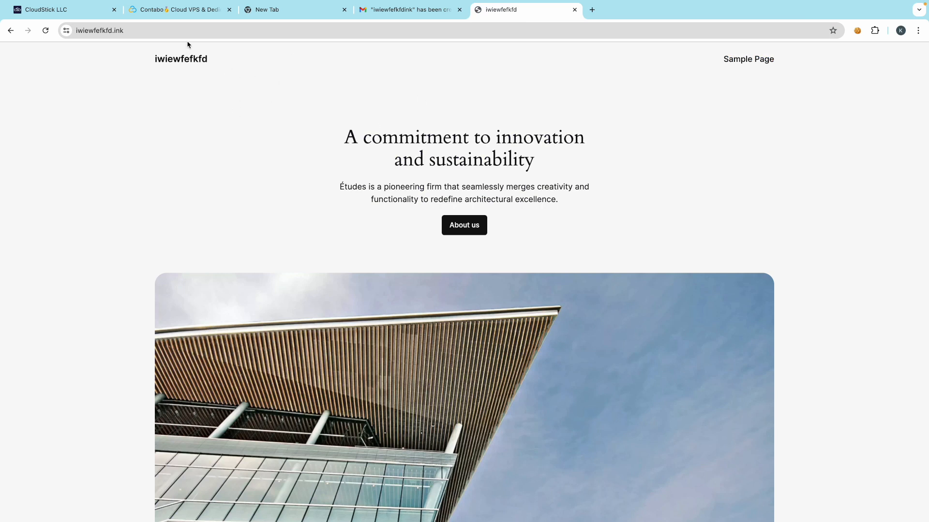
- Append /wp-admin to the site address to reach the WordPress login page
{"action": "double_click", "coordinate": [216, 34]}
{"action": "left_click", "coordinate": [226, 32]}
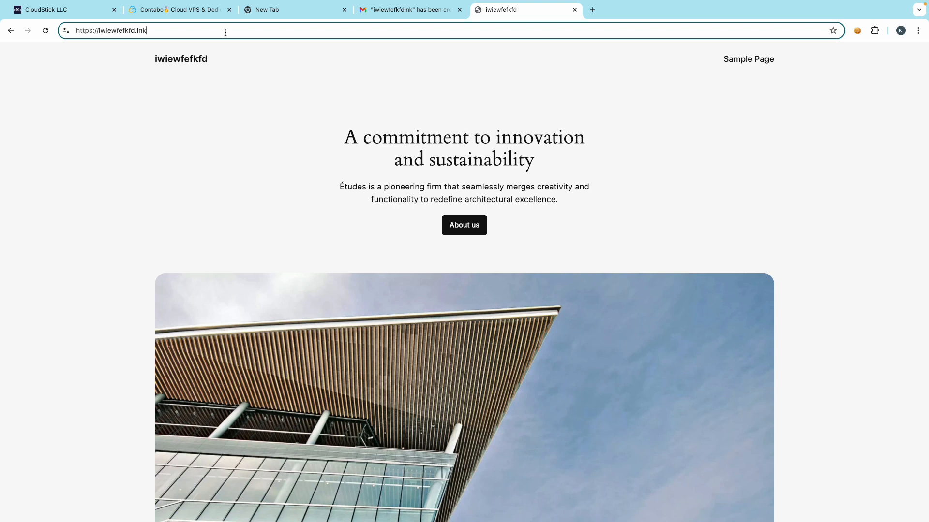
{"action": "type", "text": "/"}
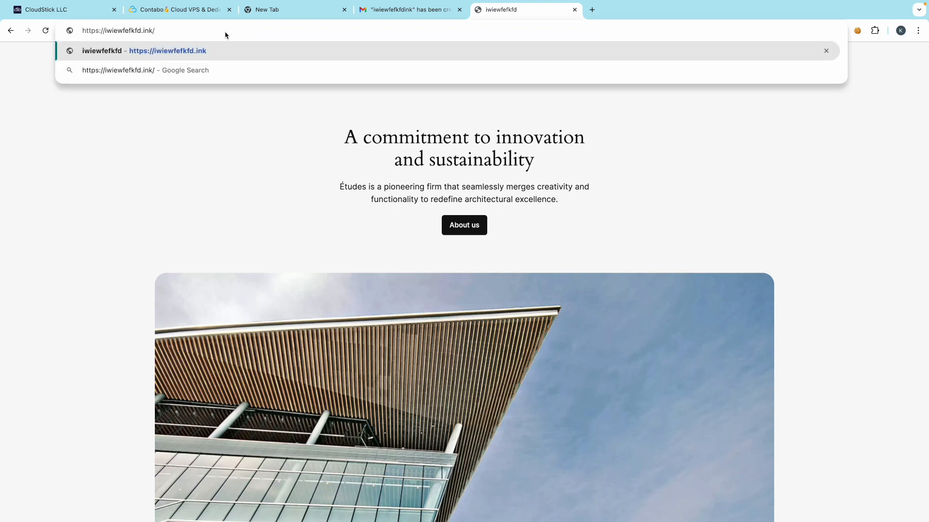
{"action": "type", "text": "w"}
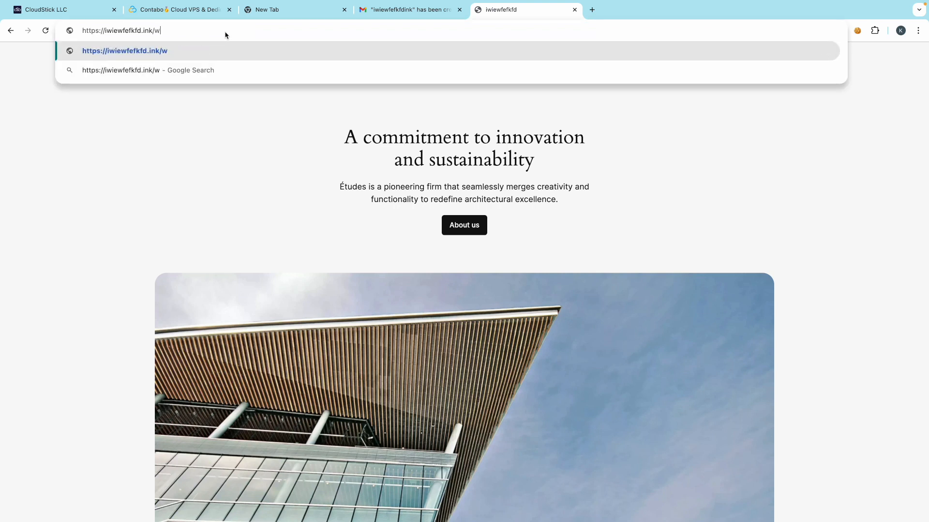
{"action": "type", "text": "p-admin"}
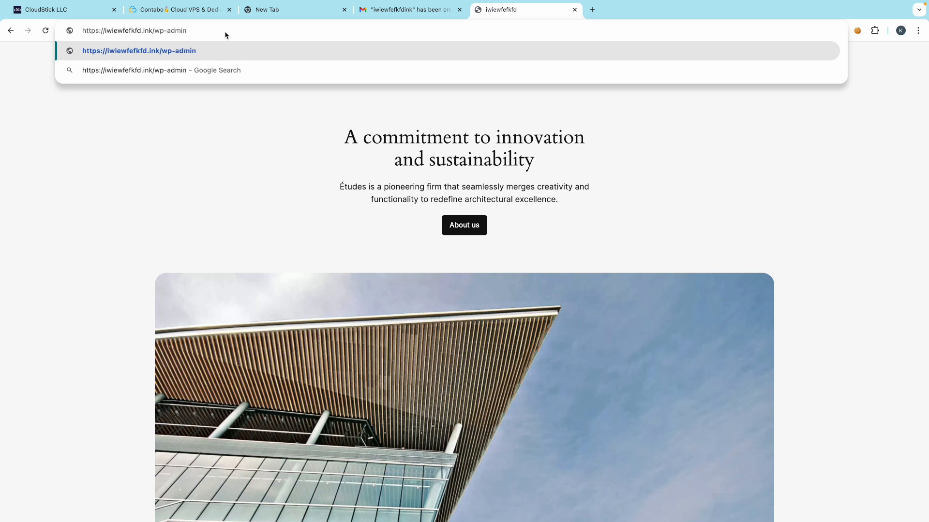
{"action": "key", "text": "Return"}
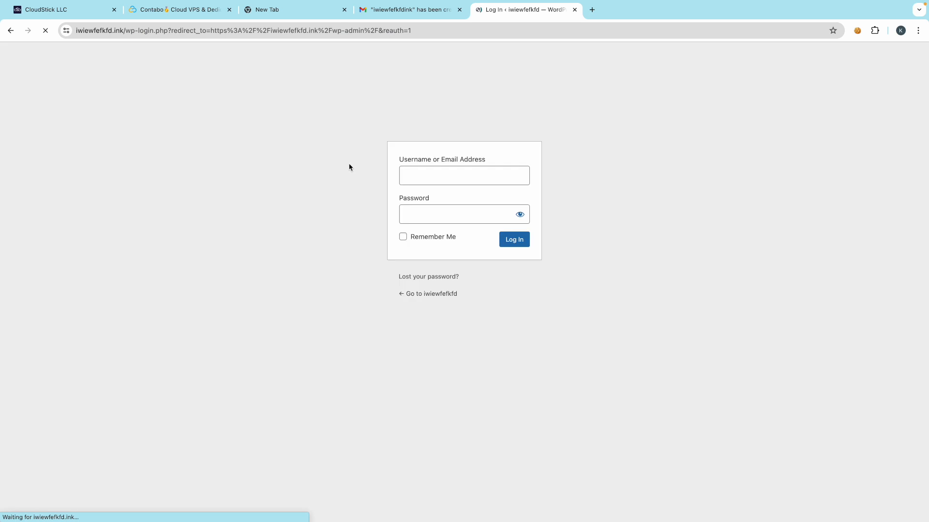
- Enter the account e-mail as username and the password, and submit the login
{"action": "left_click", "coordinate": [427, 183]}
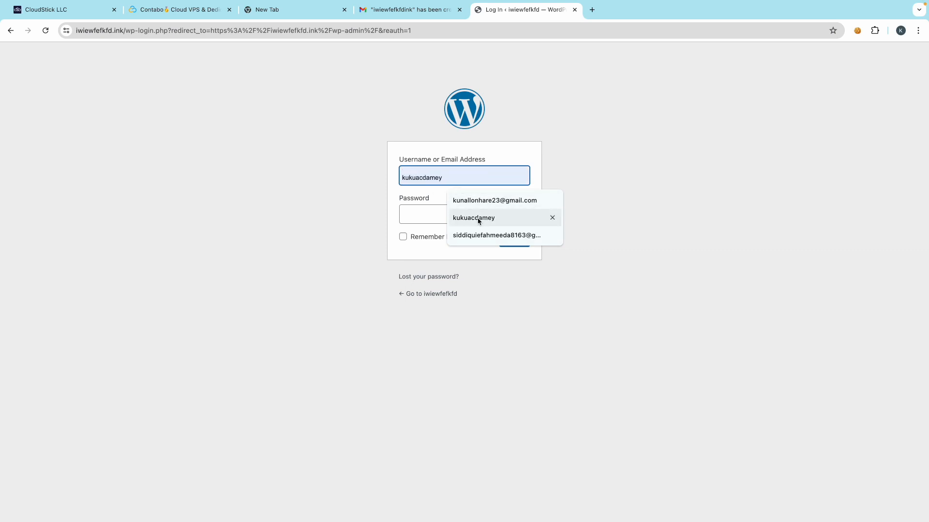
{"action": "left_click", "coordinate": [591, 9]}
{"action": "left_click", "coordinate": [911, 75]}
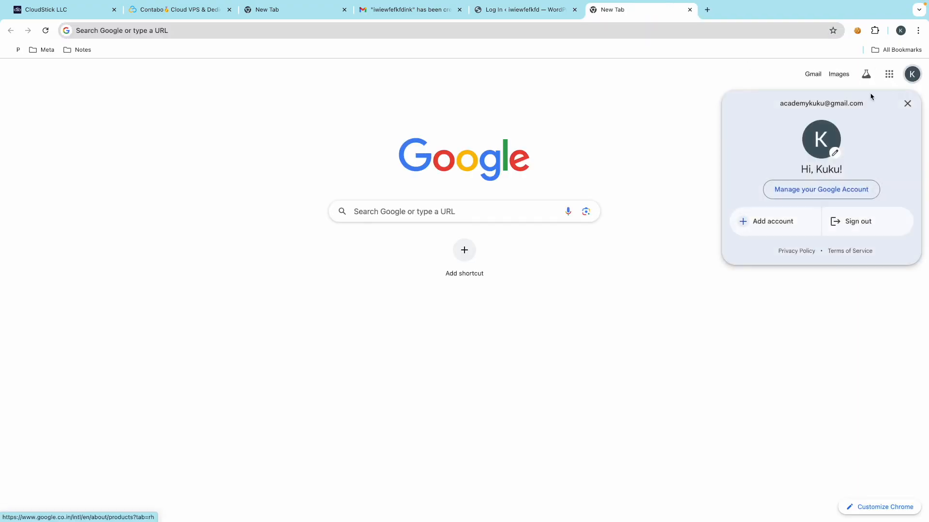
{"action": "triple_click", "coordinate": [787, 103]}
{"action": "key", "text": "super+c"}
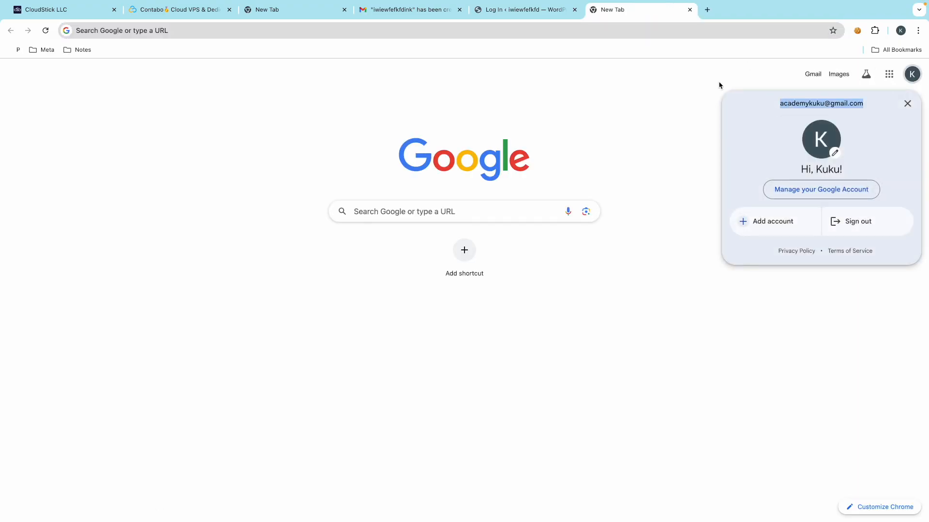
{"action": "left_click", "coordinate": [531, 10]}
{"action": "key", "text": "super+v"}
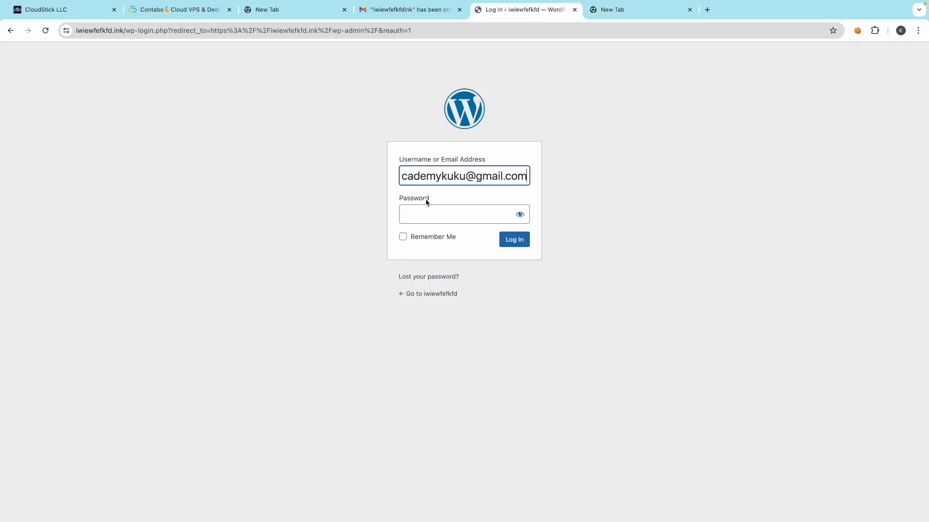
{"action": "left_click", "coordinate": [419, 212]}
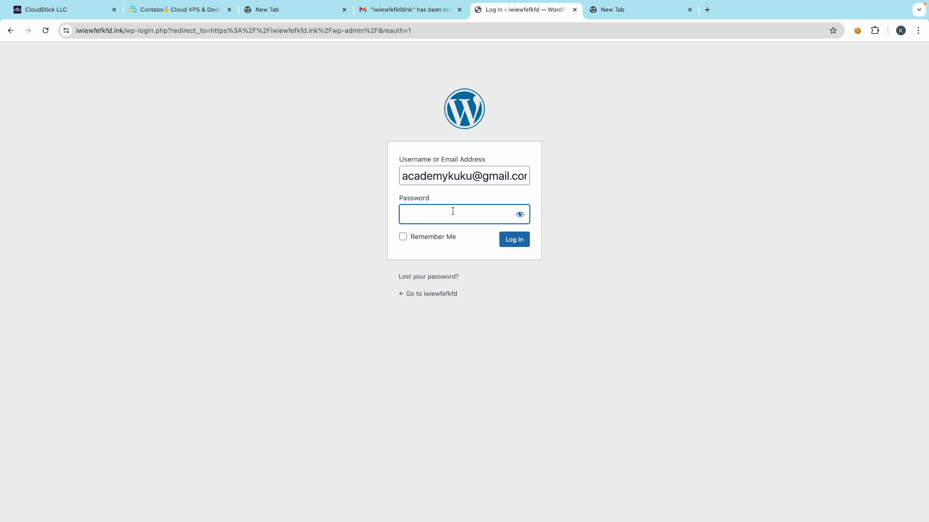
{"action": "key", "text": "ctrl+v"}
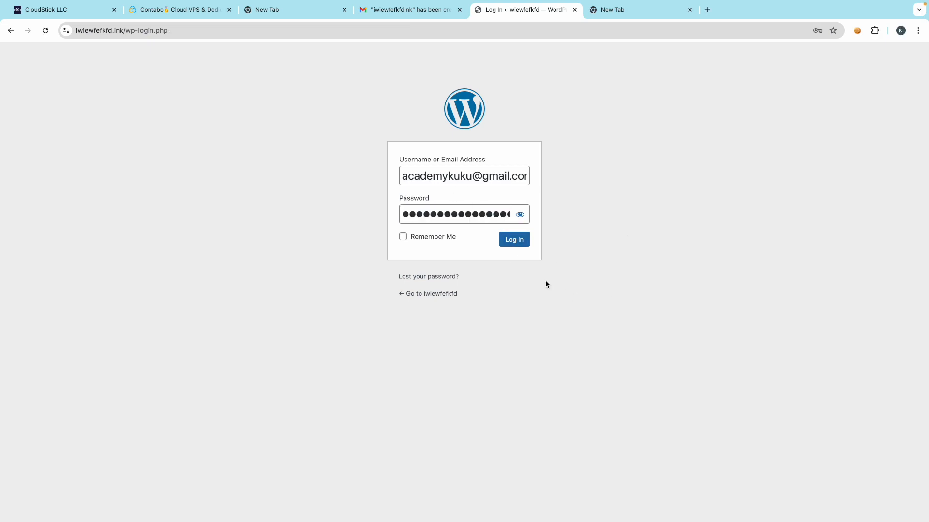
{"action": "left_click", "coordinate": [514, 240]}
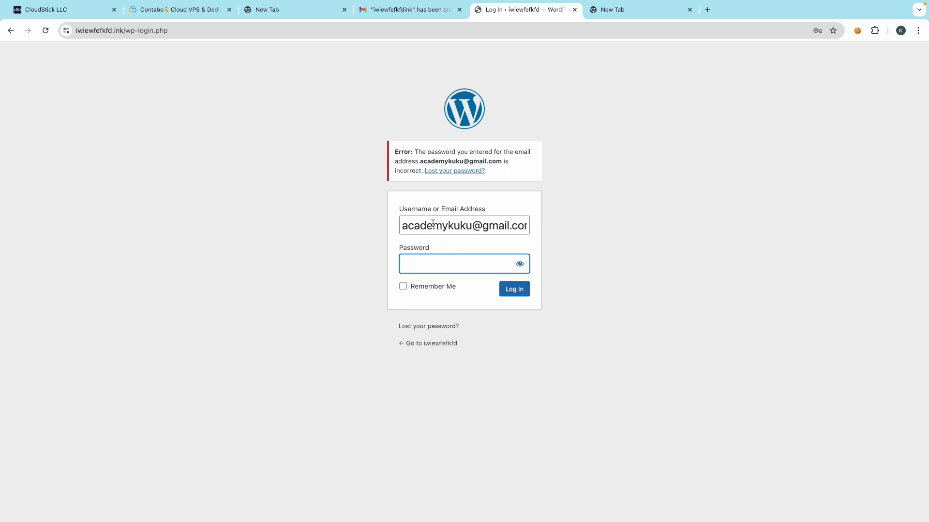
{"action": "left_click", "coordinate": [73, 11]}
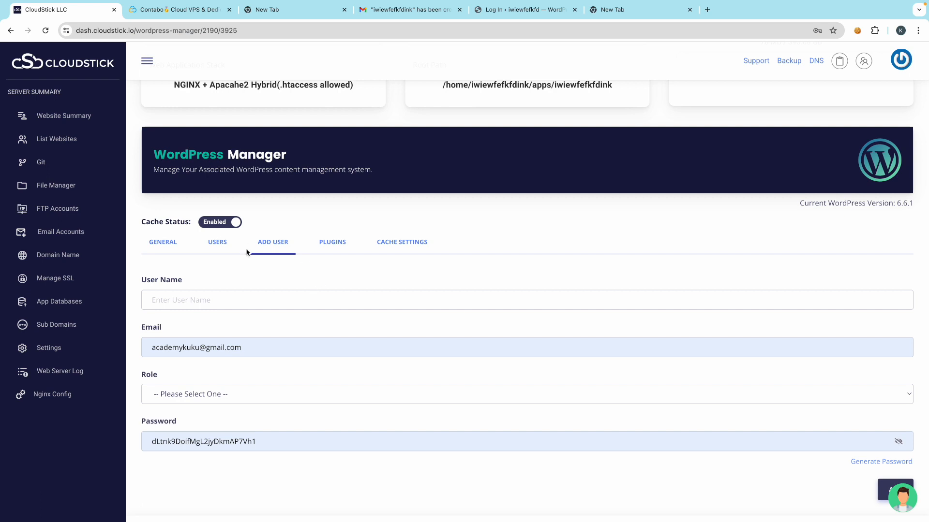
- Open the iwiewfefkfdink website's WordPress management page from the websites list
{"action": "left_click", "coordinate": [70, 139]}
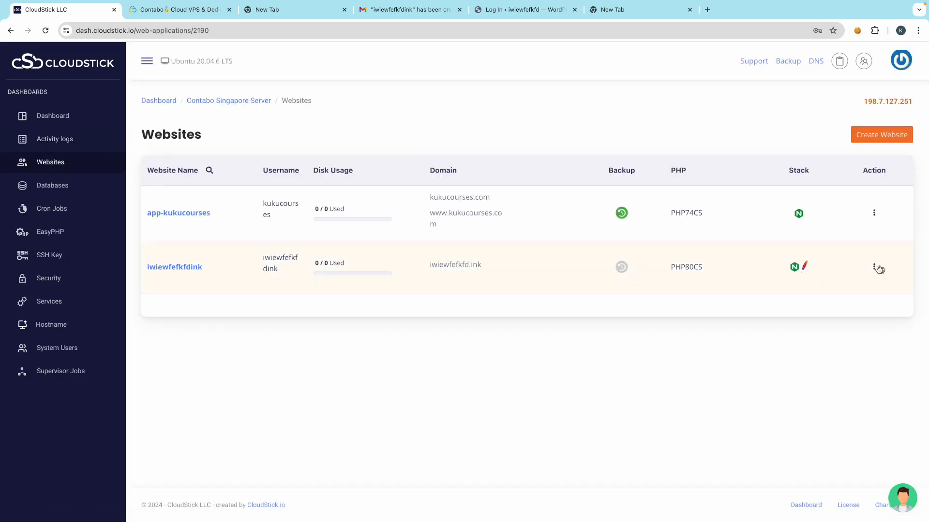
{"action": "left_click", "coordinate": [874, 267]}
{"action": "left_click", "coordinate": [190, 264]}
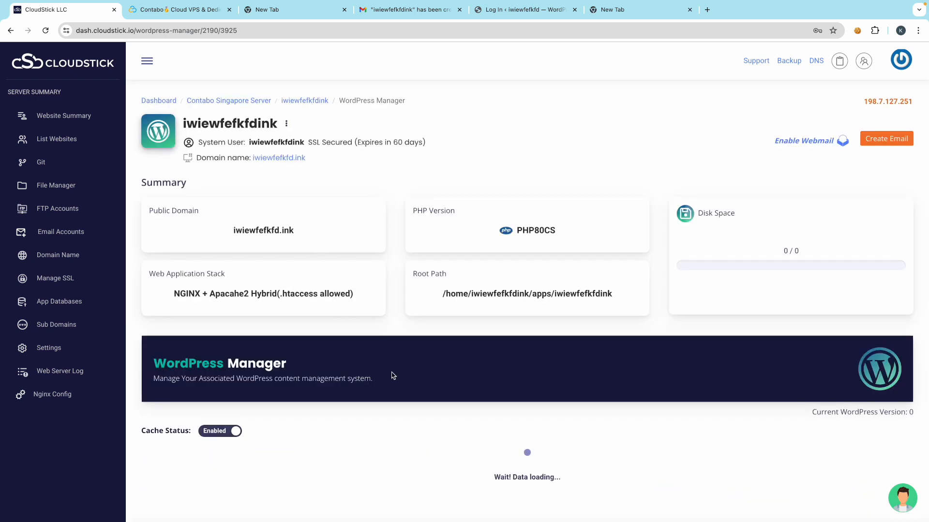
{"action": "scroll", "coordinate": [392, 376], "scroll_direction": "down", "scroll_amount": 1}
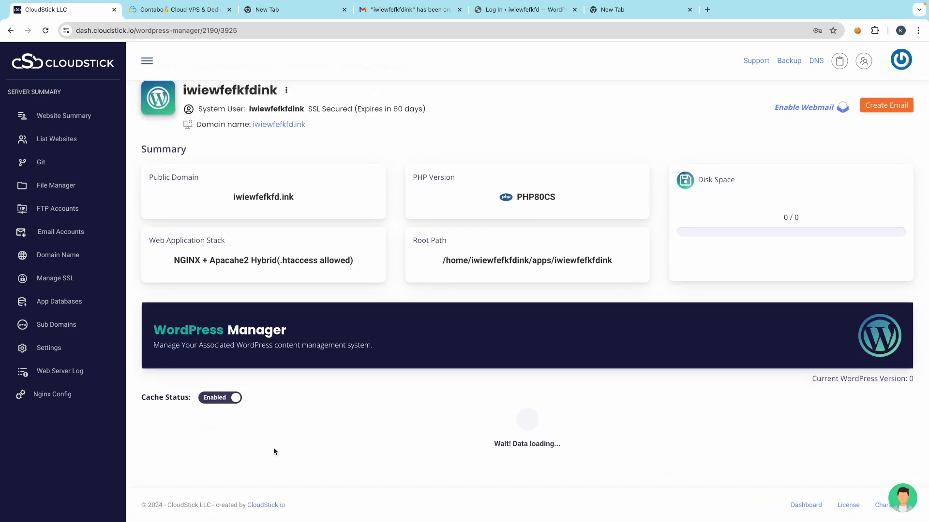
{"action": "scroll", "coordinate": [274, 456], "scroll_direction": "down", "scroll_amount": 1}
{"action": "scroll", "coordinate": [344, 388], "scroll_direction": "down", "scroll_amount": 1}
{"action": "scroll", "coordinate": [319, 382], "scroll_direction": "down", "scroll_amount": 2}
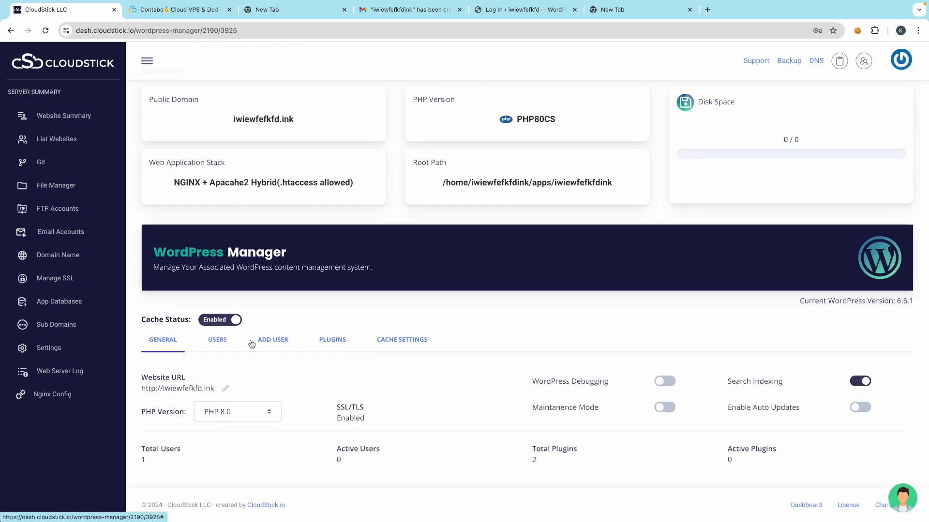
- Review the USERS and ADD USER tabs, then open the administrator row's actions
{"action": "left_click", "coordinate": [217, 340]}
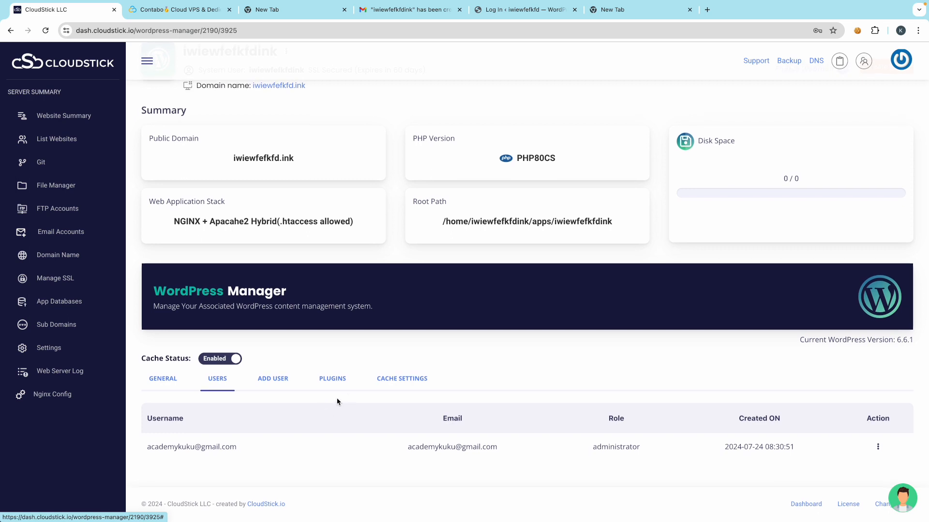
{"action": "left_click", "coordinate": [278, 382]}
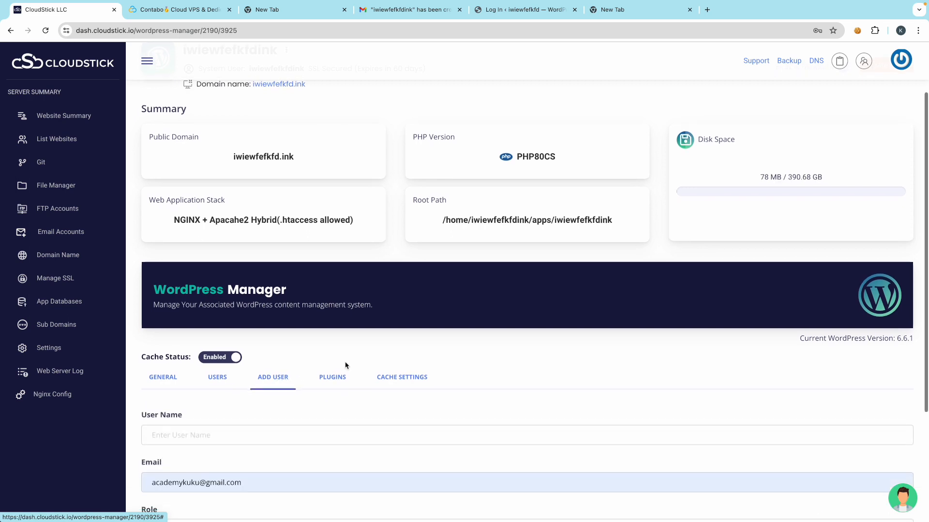
{"action": "scroll", "coordinate": [339, 365], "scroll_direction": "down", "scroll_amount": 4}
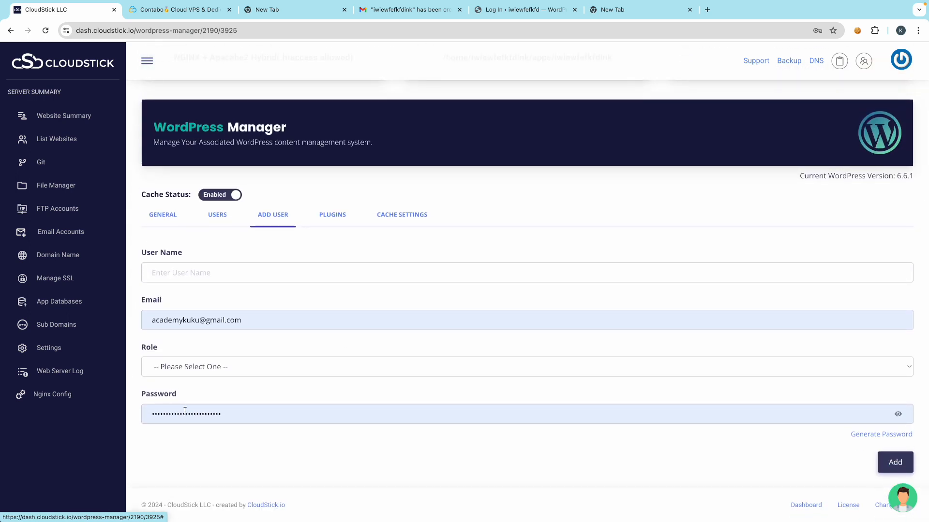
{"action": "left_click", "coordinate": [897, 419]}
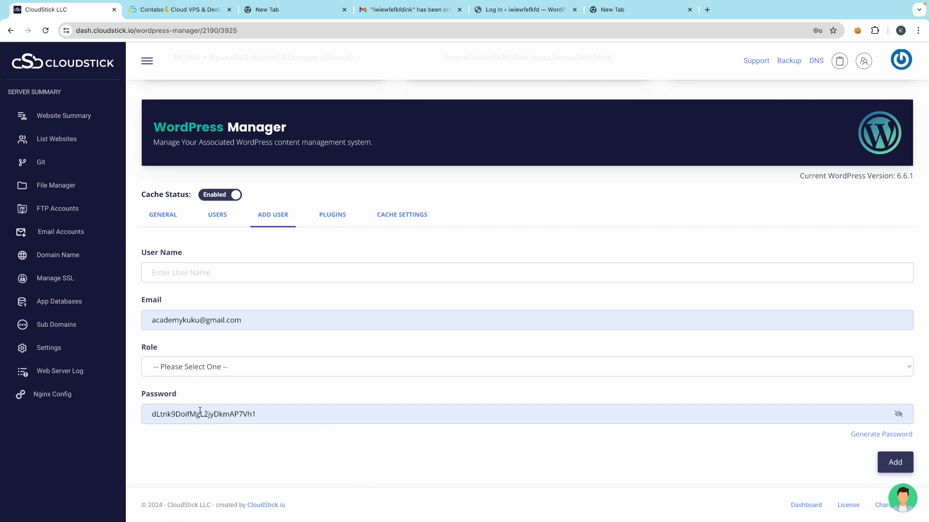
{"action": "left_click", "coordinate": [216, 214]}
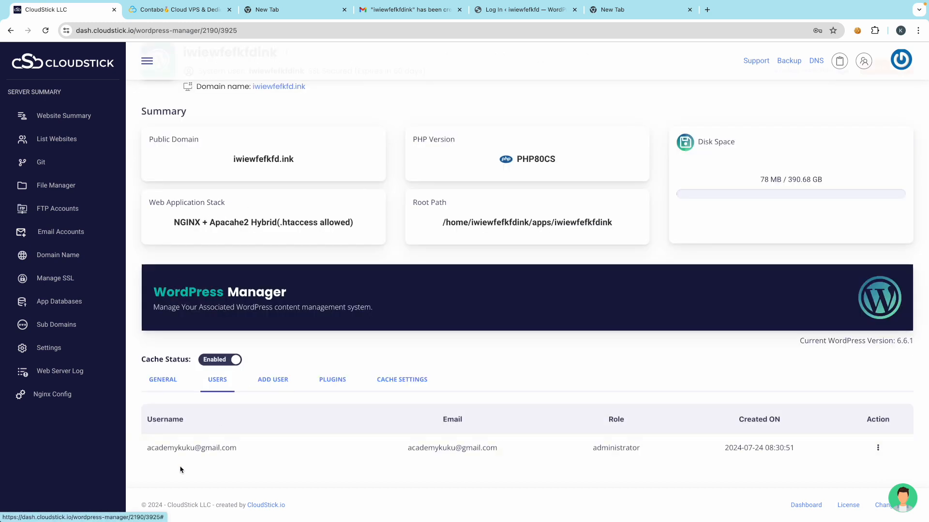
{"action": "left_click", "coordinate": [878, 448]}
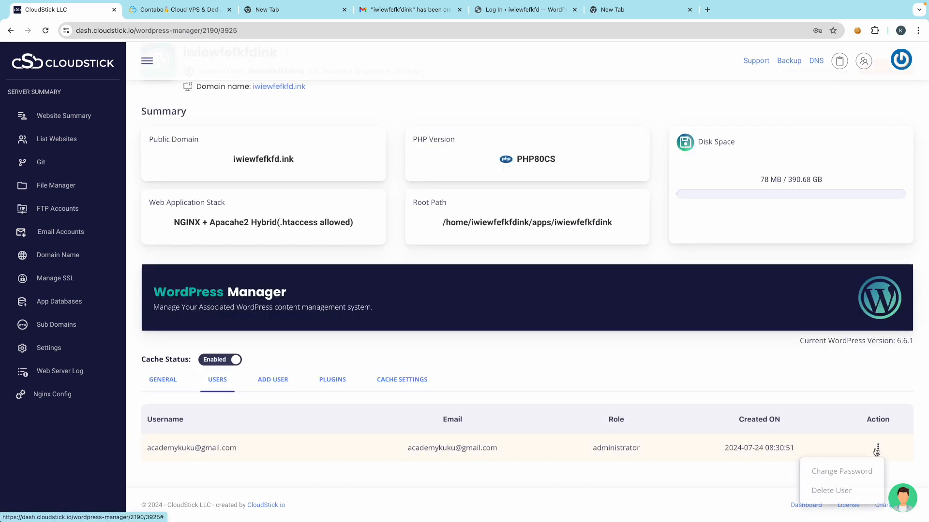
- Change the administrator's password, entering the new password and its confirmation
{"action": "left_click", "coordinate": [828, 472]}
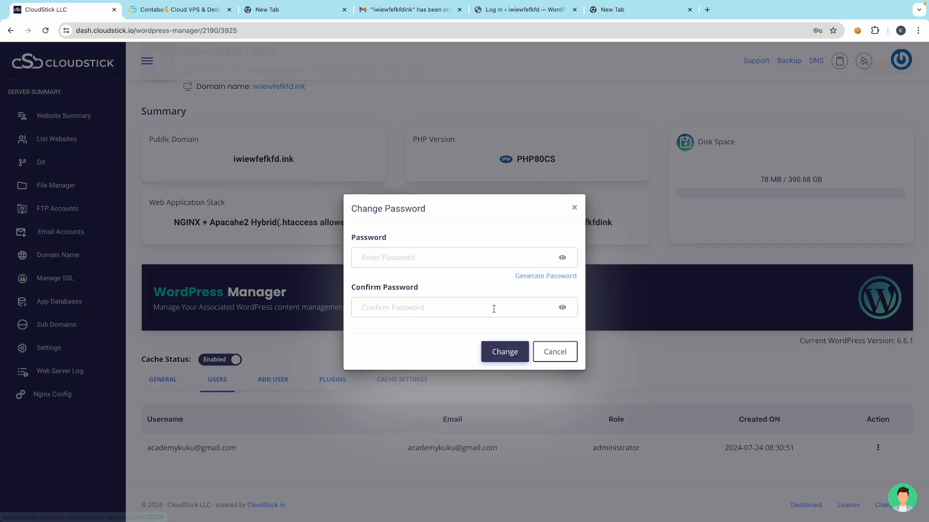
{"action": "left_click", "coordinate": [384, 258]}
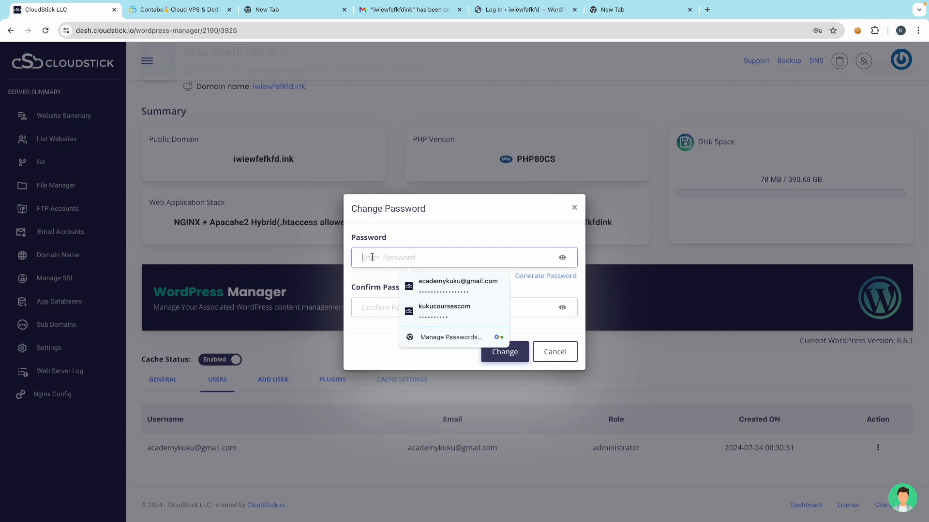
{"action": "type", "text": "k"}
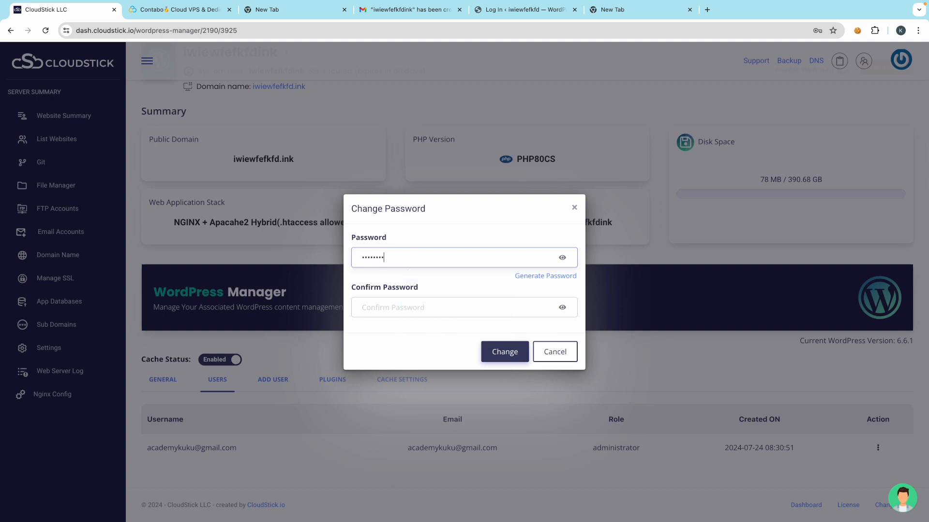
{"action": "left_click", "coordinate": [379, 308]}
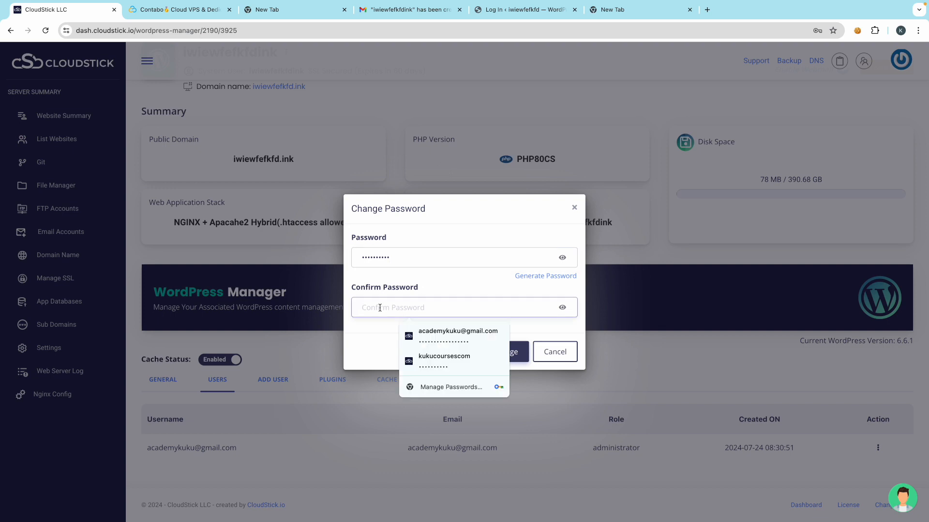
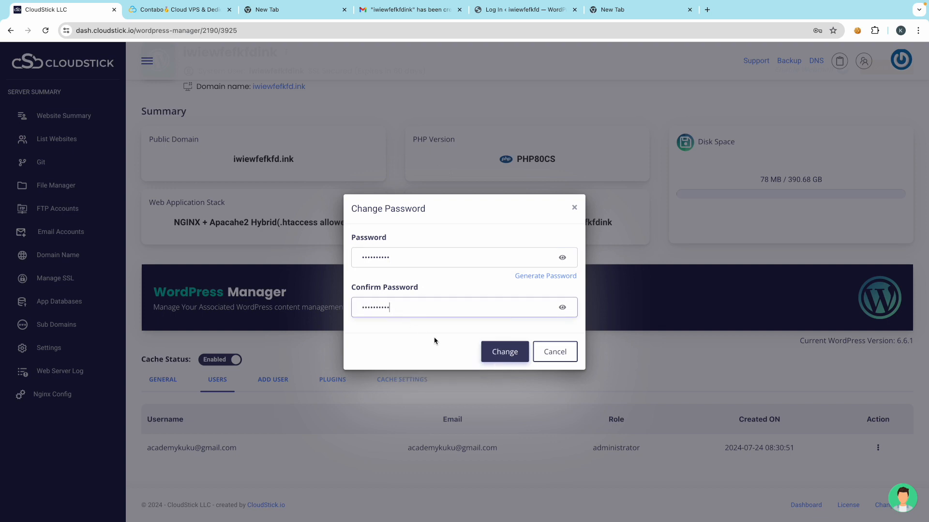
{"action": "left_click", "coordinate": [501, 352]}
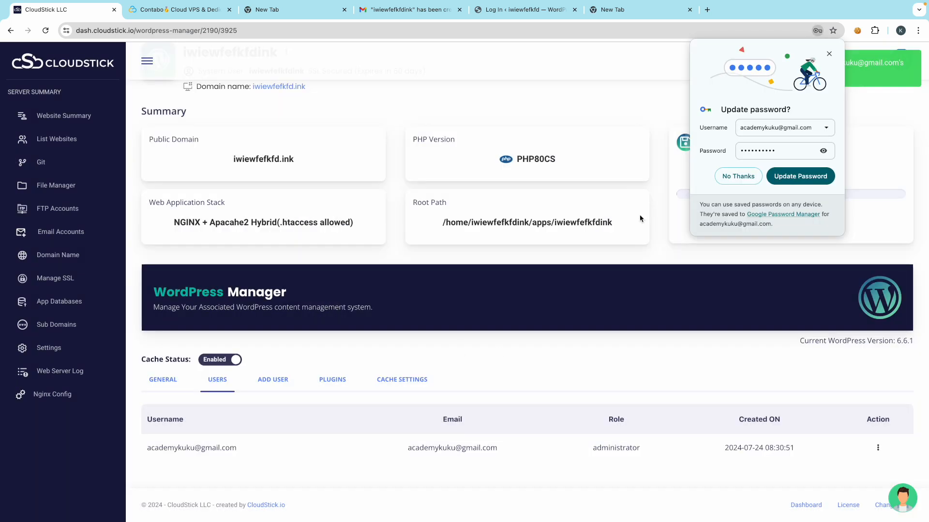
- Reload the WordPress login page and sign in with the new administrator password
{"action": "left_click", "coordinate": [829, 53]}
{"action": "left_click", "coordinate": [527, 9]}
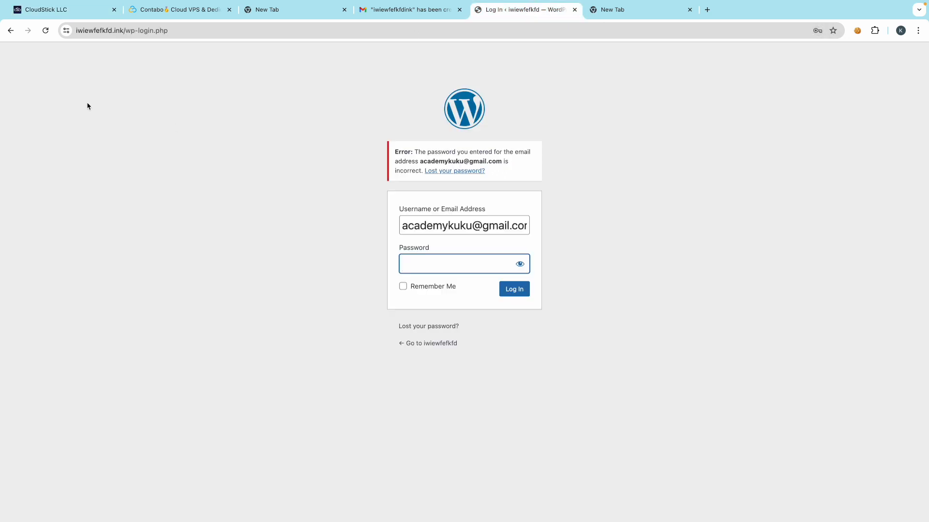
{"action": "left_click", "coordinate": [45, 30]}
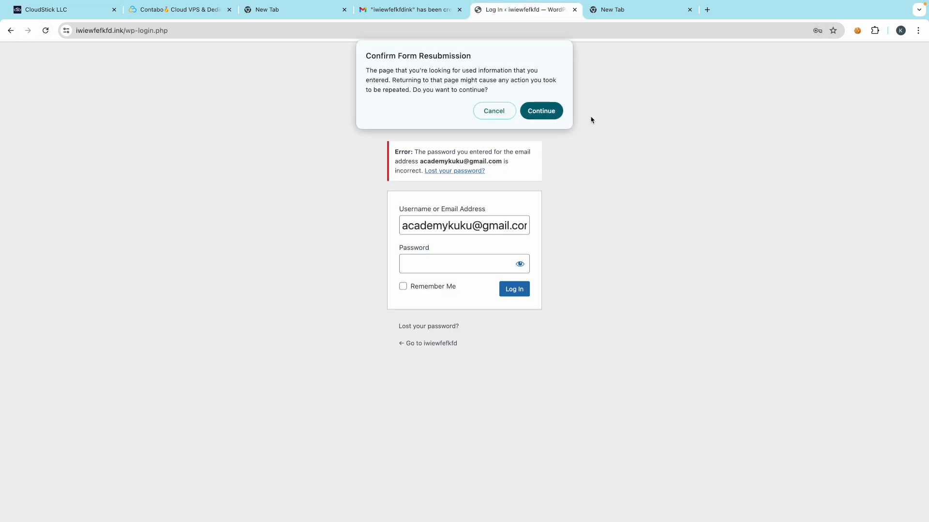
{"action": "left_click", "coordinate": [541, 110]}
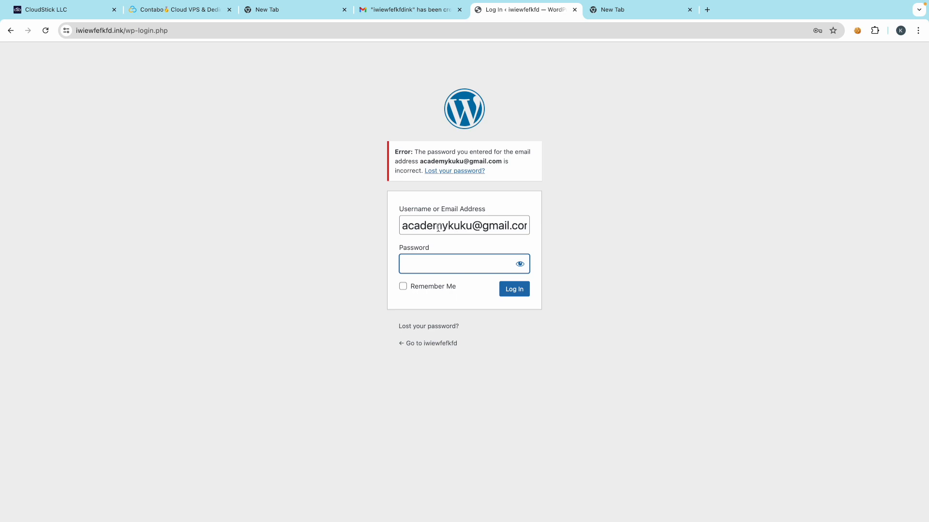
{"action": "left_click", "coordinate": [44, 30]}
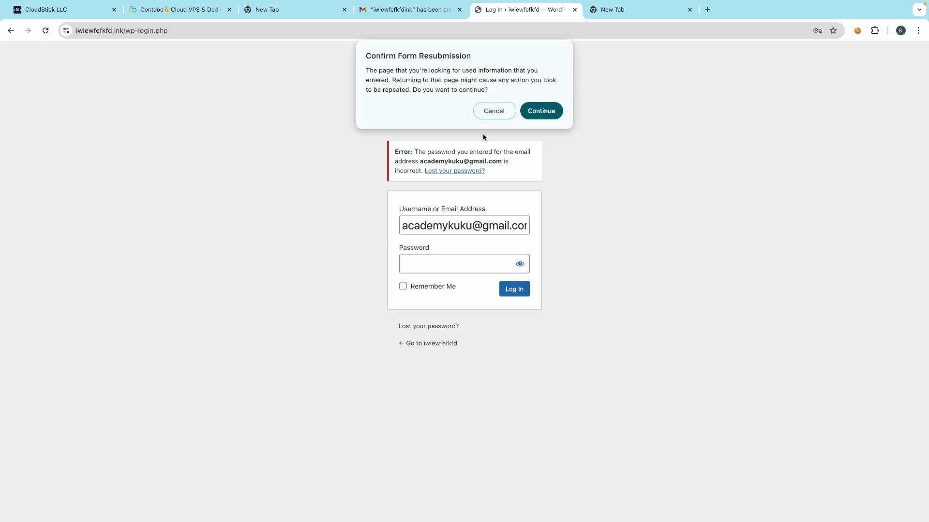
{"action": "left_click", "coordinate": [545, 111]}
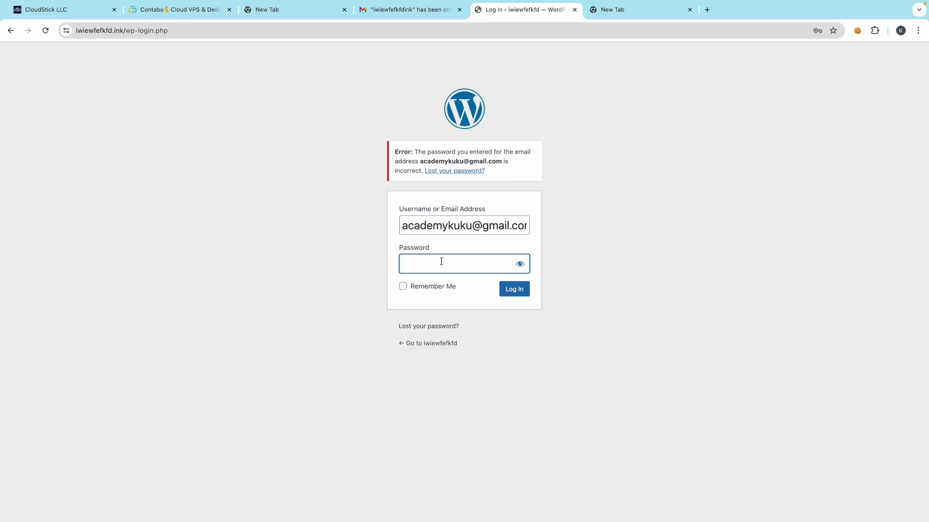
{"action": "left_click", "coordinate": [505, 294]}
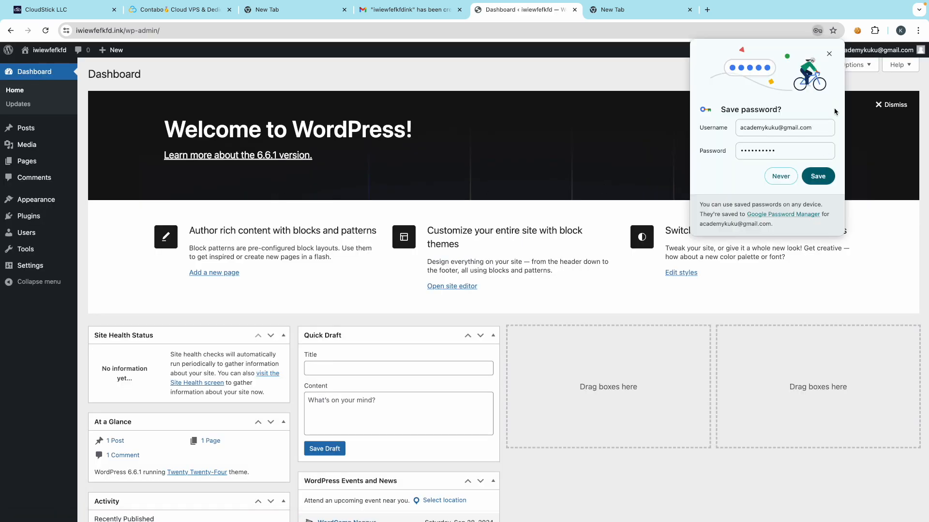
- In Screen Options, uncheck Site Health Status, At a Glance, Activity, Quick Draft, Events and News, Welcome
{"action": "left_click", "coordinate": [829, 54]}
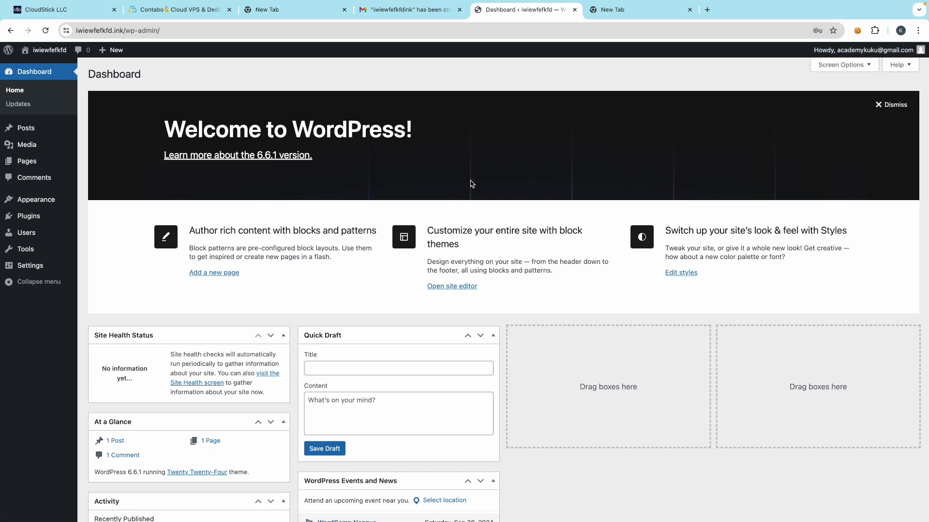
{"action": "scroll", "coordinate": [321, 275], "scroll_direction": "down", "scroll_amount": 5}
{"action": "scroll", "coordinate": [320, 275], "scroll_direction": "up", "scroll_amount": 5}
{"action": "left_click", "coordinate": [832, 68]}
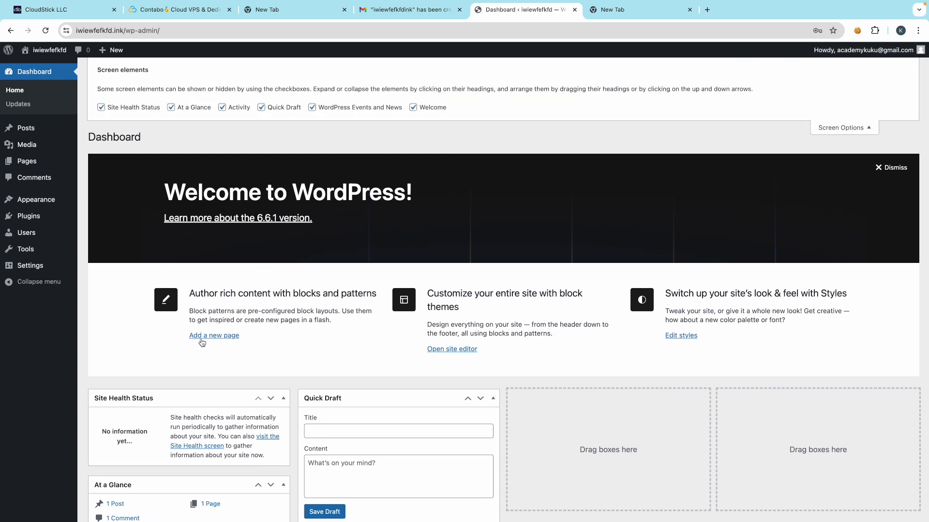
{"action": "left_click", "coordinate": [102, 109]}
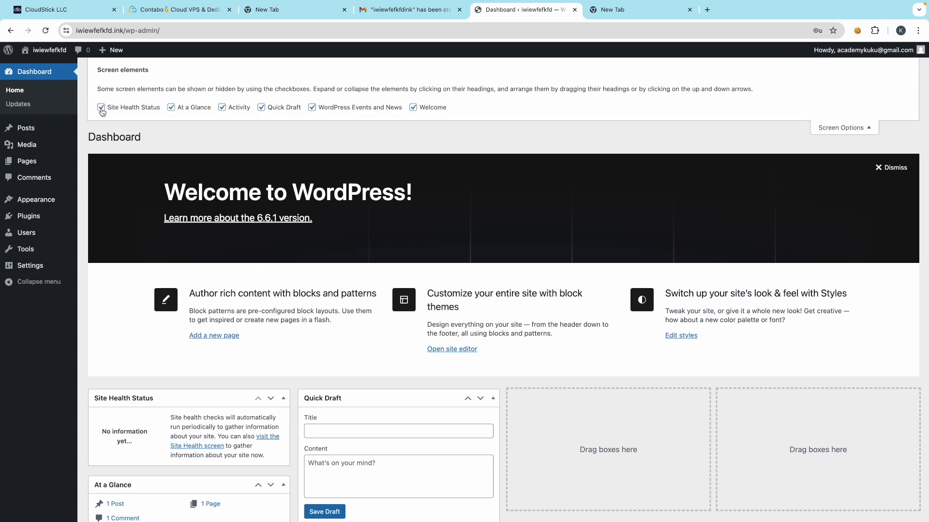
{"action": "left_click", "coordinate": [170, 107]}
{"action": "left_click", "coordinate": [223, 109]}
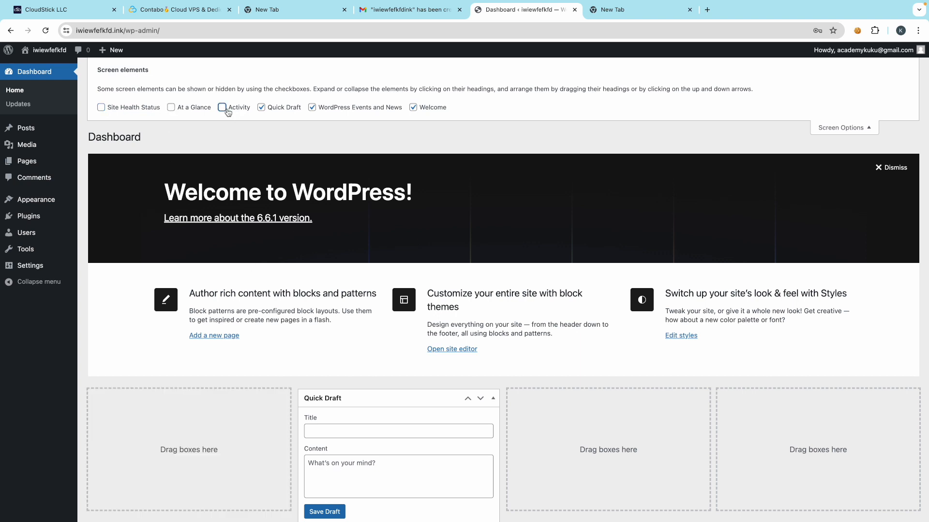
{"action": "left_click", "coordinate": [261, 107]}
{"action": "left_click", "coordinate": [313, 108]}
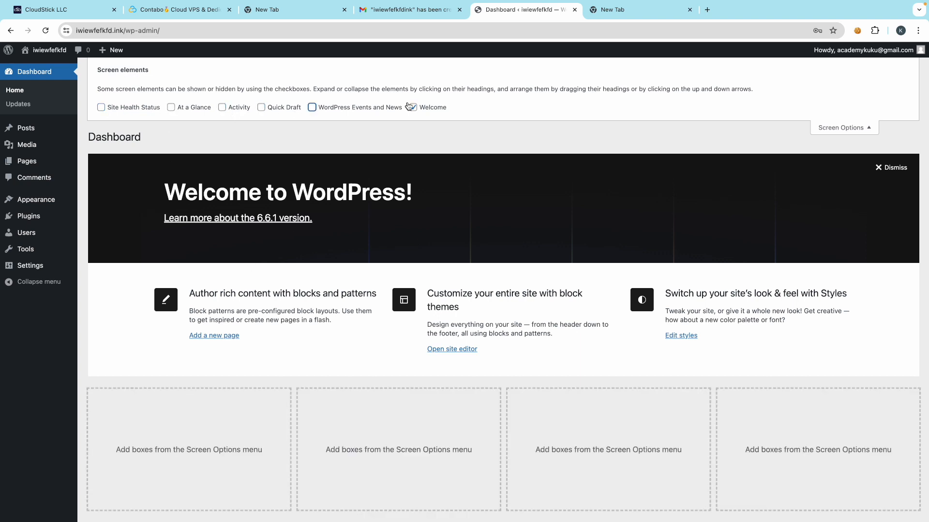
{"action": "left_click", "coordinate": [414, 108]}
{"action": "left_click", "coordinate": [840, 127]}
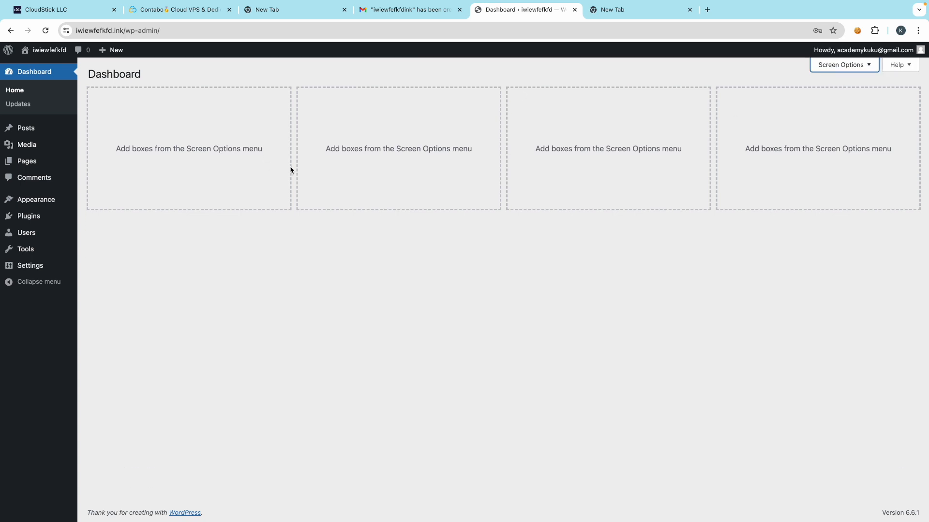
{"action": "mouse_move", "coordinate": [37, 267]}
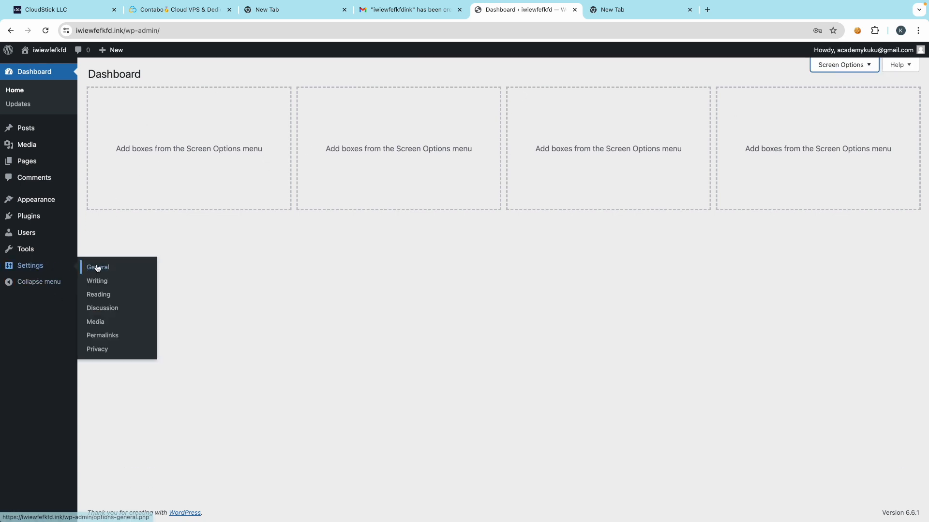
- Save the Post name permalink structure in Settings > Permalinks
{"action": "left_click", "coordinate": [102, 338]}
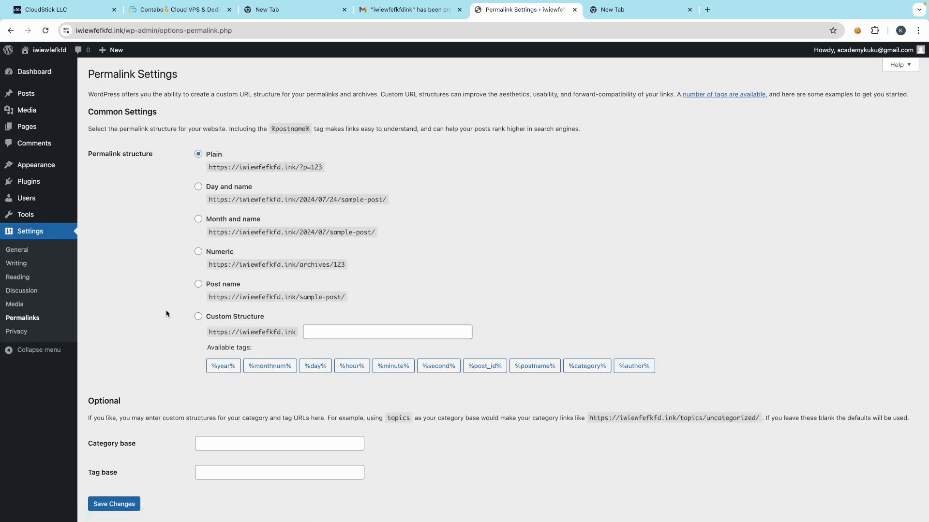
{"action": "left_click", "coordinate": [198, 283]}
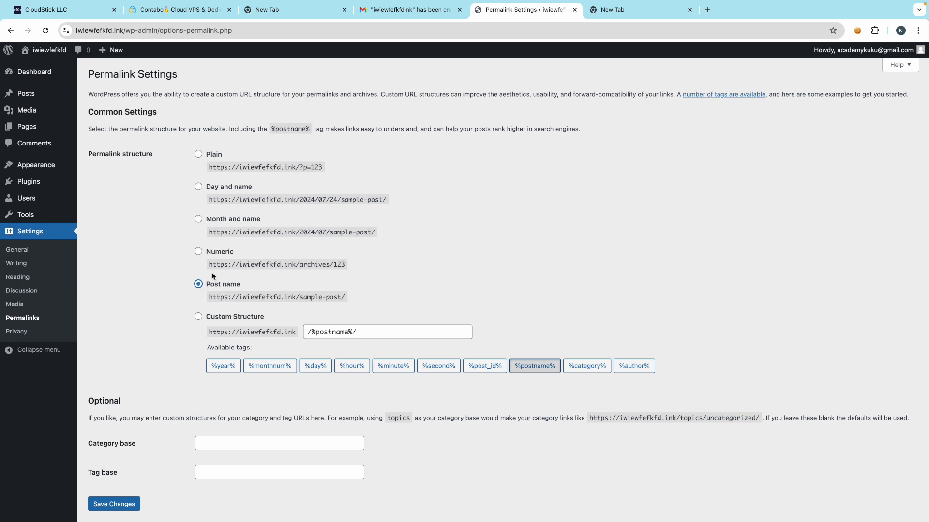
{"action": "scroll", "coordinate": [117, 330], "scroll_direction": "down", "scroll_amount": 2}
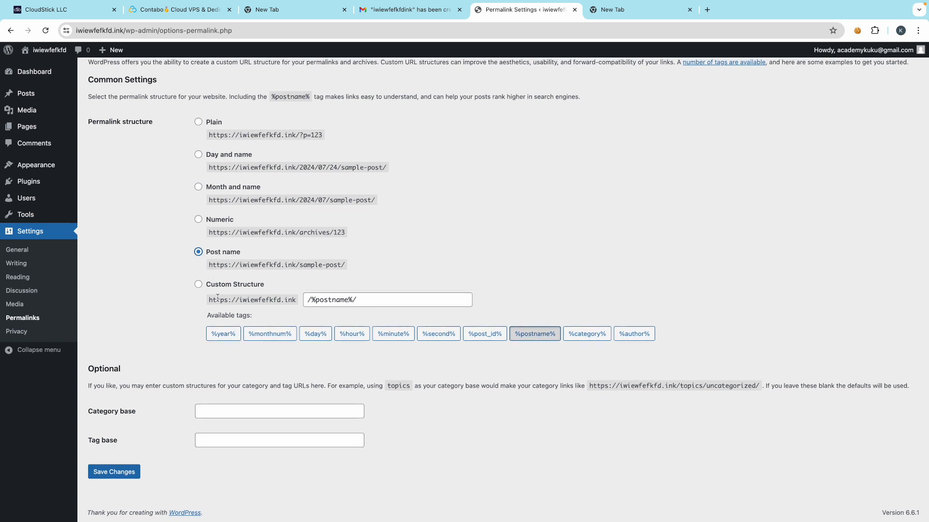
{"action": "left_click", "coordinate": [128, 474]}
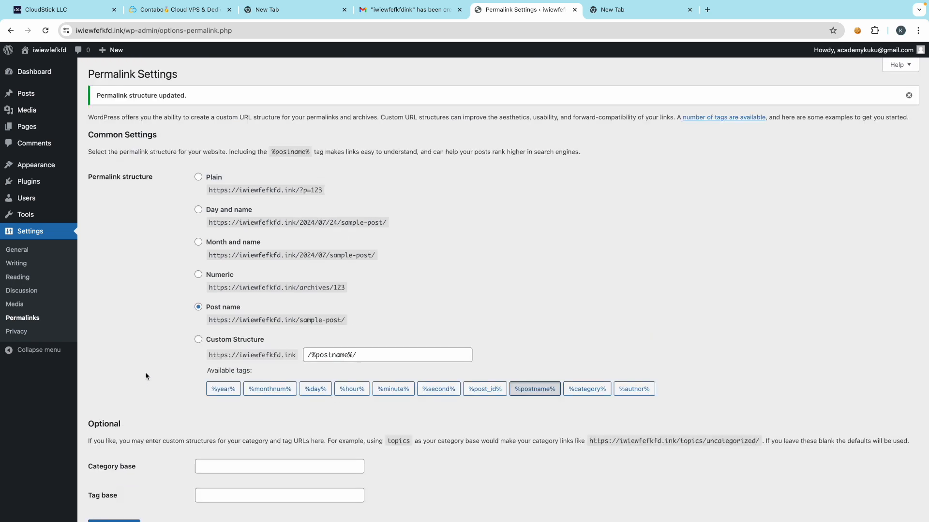
{"action": "left_click", "coordinate": [25, 250]}
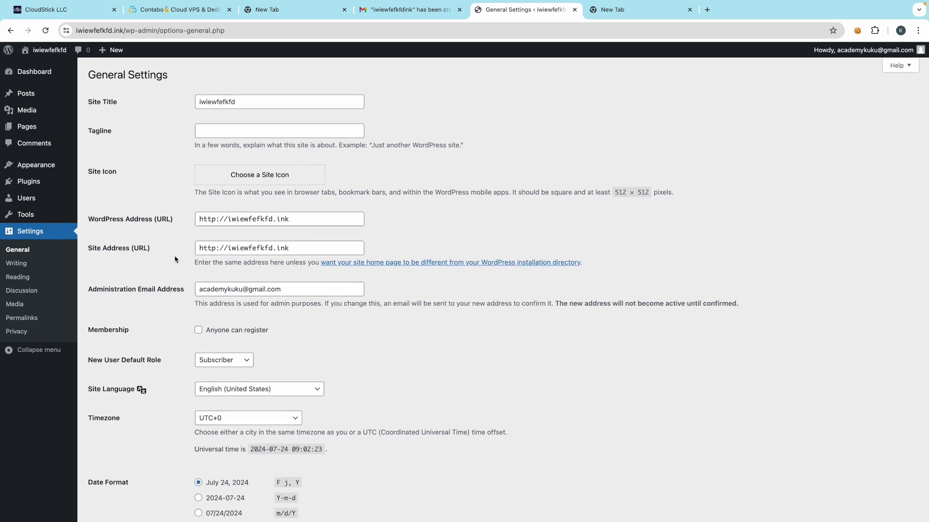
{"action": "scroll", "coordinate": [216, 232], "scroll_direction": "up", "scroll_amount": 5}
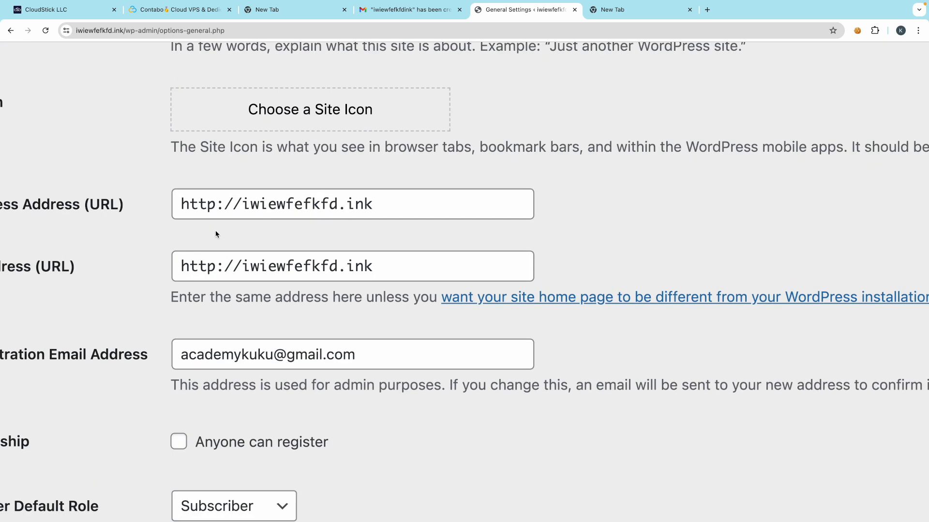
{"action": "left_click", "coordinate": [218, 205]}
{"action": "type", "text": "s"}
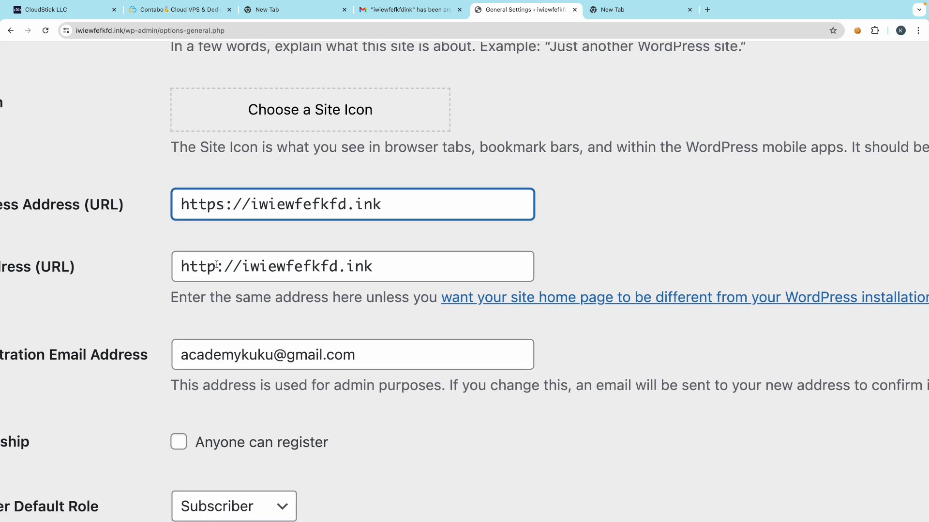
{"action": "left_click", "coordinate": [216, 263]}
{"action": "type", "text": "s"}
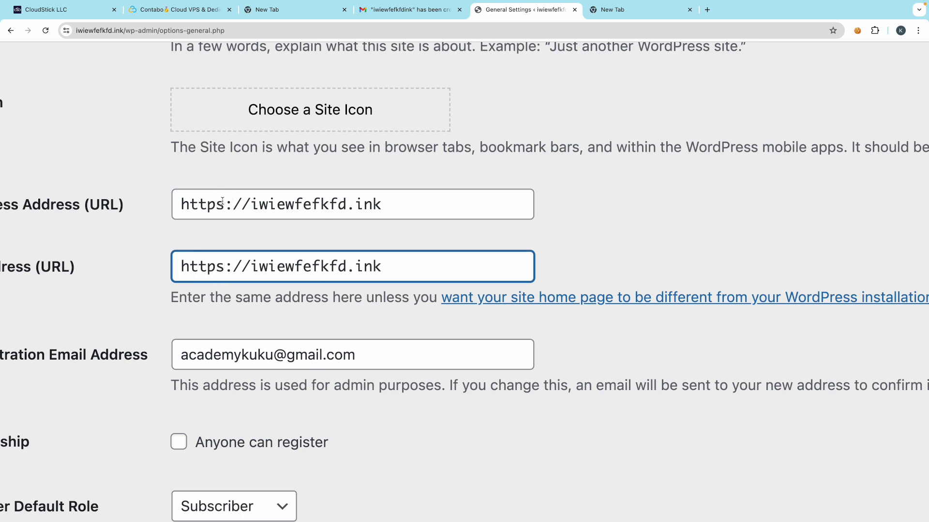
{"action": "left_click", "coordinate": [146, 280]}
- Tick 'Anyone can register' and save the general settings
{"action": "scroll", "coordinate": [146, 280], "scroll_direction": "down", "scroll_amount": 5}
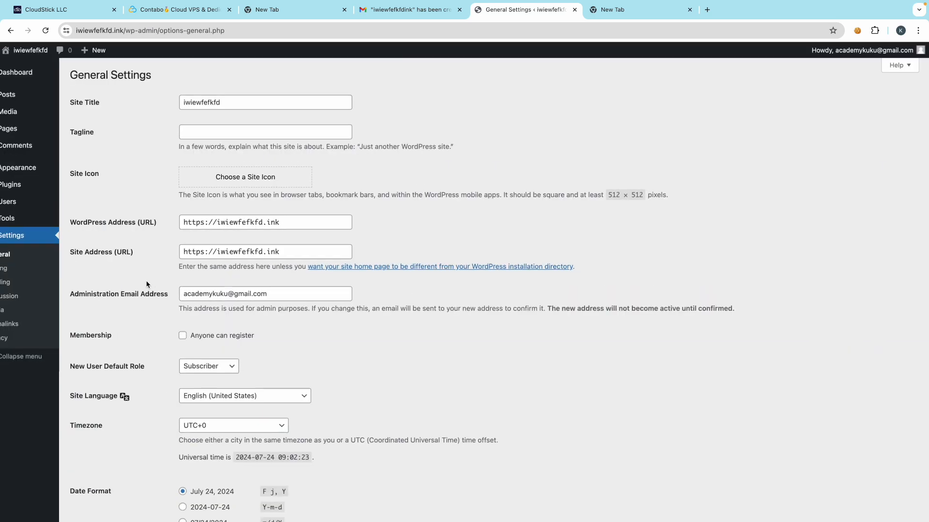
{"action": "left_click", "coordinate": [198, 329]}
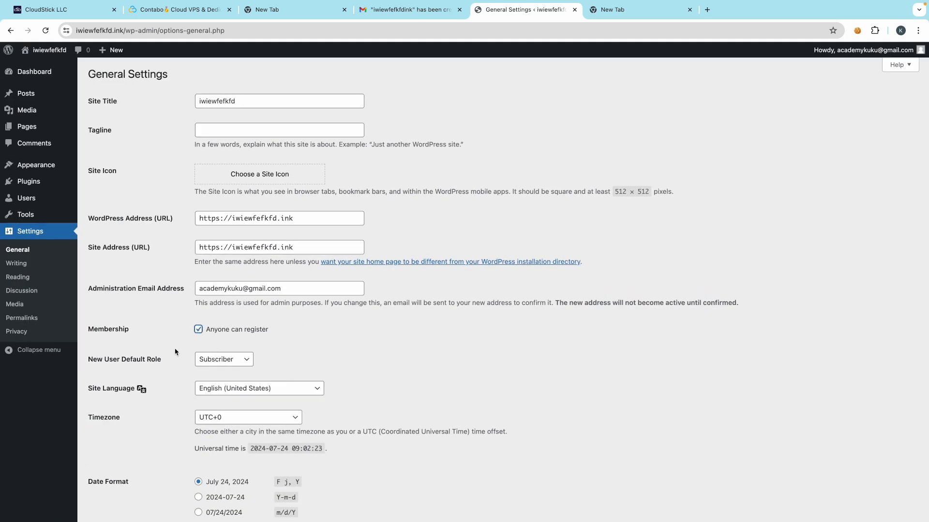
{"action": "scroll", "coordinate": [175, 352], "scroll_direction": "down", "scroll_amount": 5}
{"action": "left_click", "coordinate": [110, 472]}
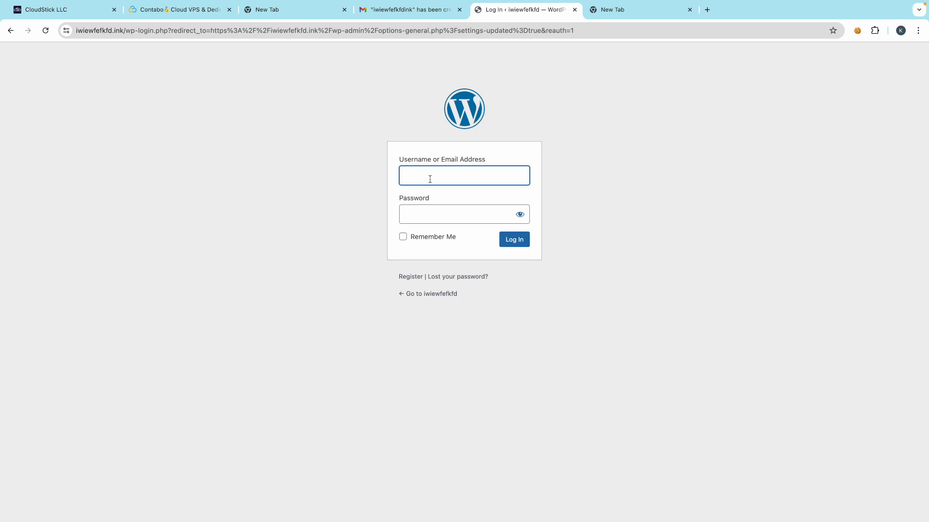
- Sign back in to the dashboard with the admin's saved username and password
{"action": "left_click", "coordinate": [430, 179]}
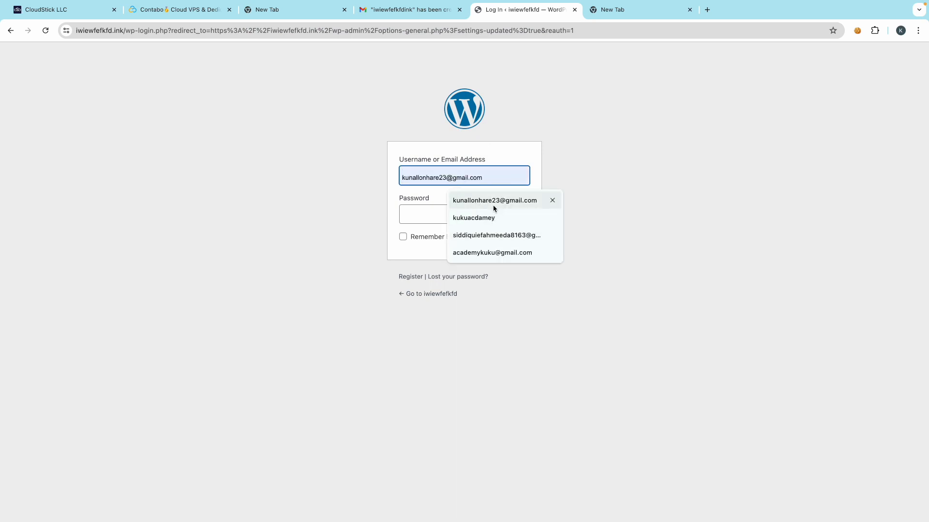
{"action": "left_click", "coordinate": [487, 252]}
{"action": "left_click", "coordinate": [416, 221]}
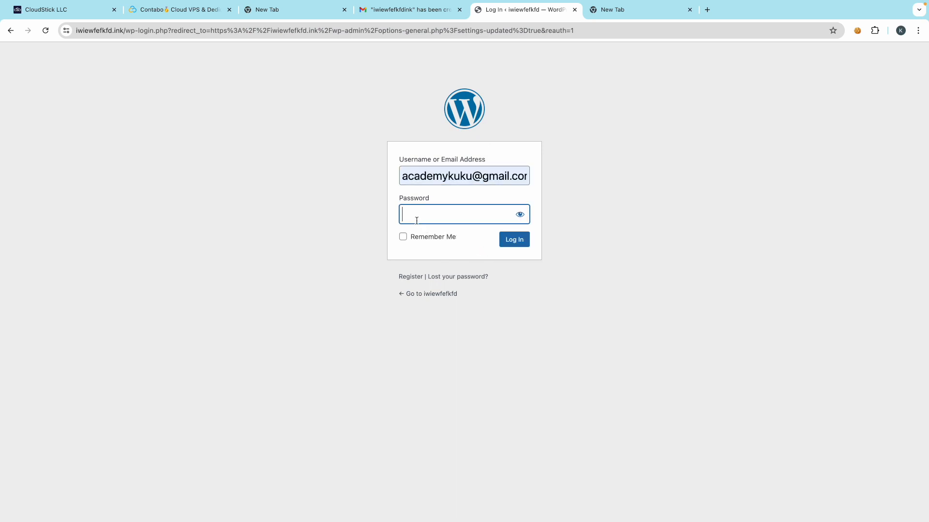
{"action": "type", "text": "**********"}
{"action": "left_click", "coordinate": [522, 244]}
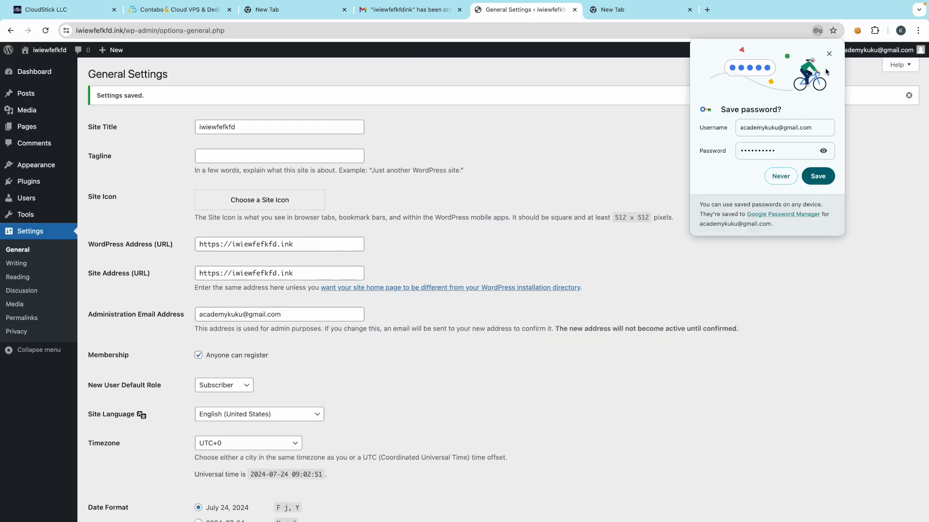
{"action": "left_click", "coordinate": [828, 53]}
- Glance at the Permalink settings, then return to General Settings
{"action": "scroll", "coordinate": [262, 366], "scroll_direction": "down", "scroll_amount": 3}
{"action": "scroll", "coordinate": [260, 381], "scroll_direction": "up", "scroll_amount": 3}
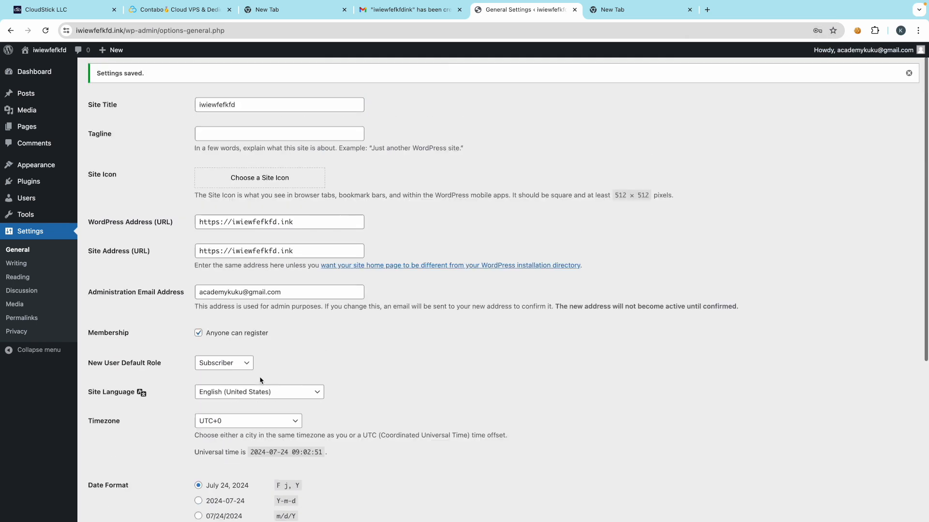
{"action": "left_click", "coordinate": [22, 318]}
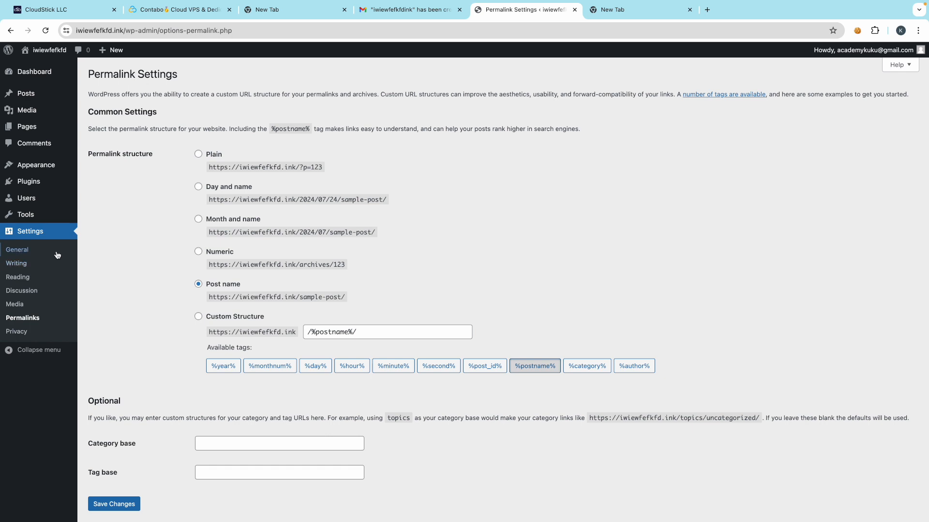
{"action": "left_click", "coordinate": [25, 251]}
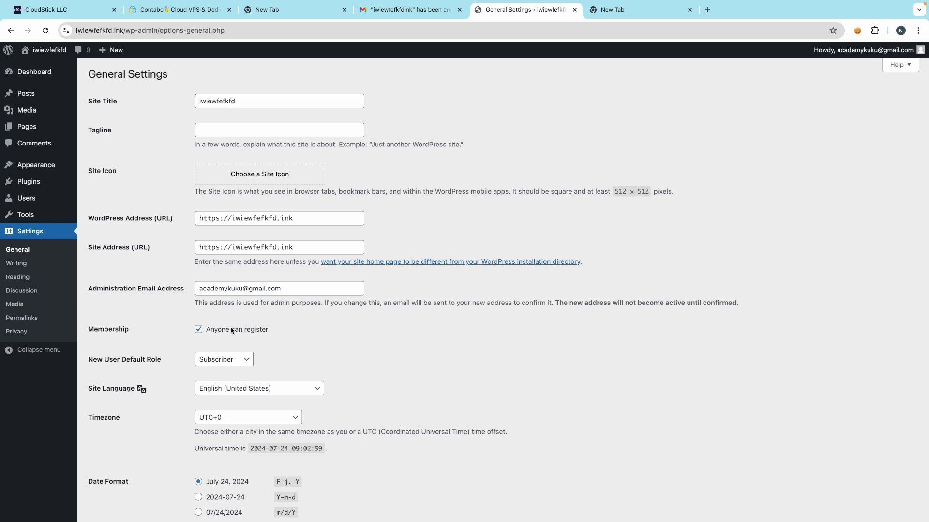
{"action": "left_click", "coordinate": [645, 9]}
- In the new tab, try loading kukucourses.in and then kukucourses.com/in
{"action": "left_click", "coordinate": [294, 32]}
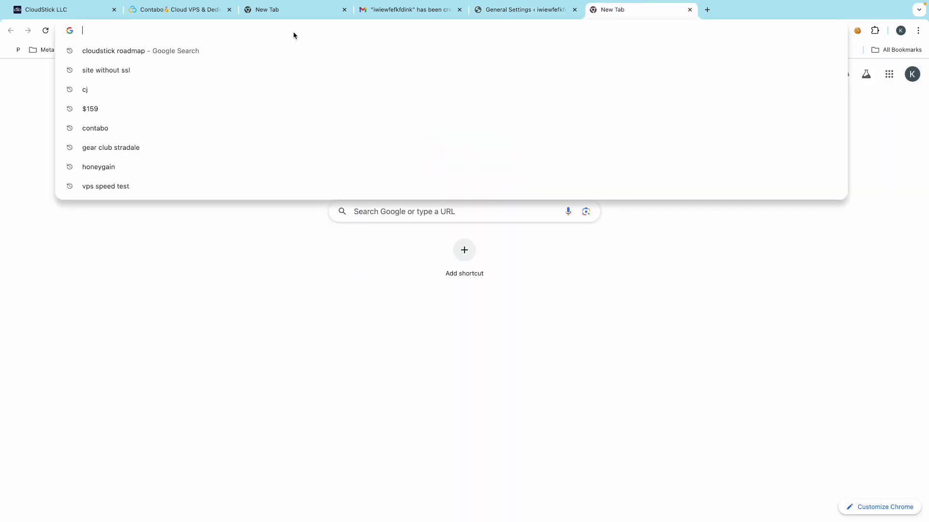
{"action": "type", "text": "ku"}
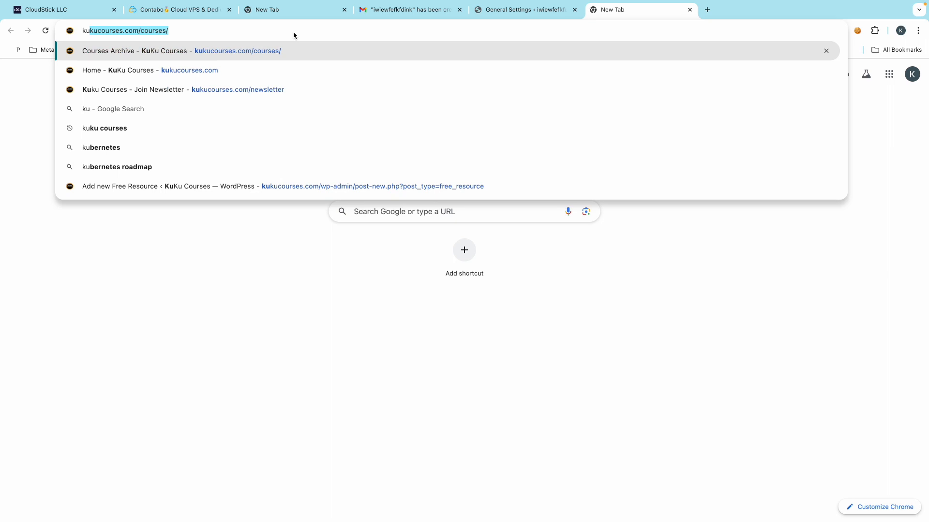
{"action": "key", "text": "Down"}
{"action": "key", "text": "BackSpace"}
{"action": "key", "text": "BackSpace"}
{"action": "key", "text": "BackSpace"}
{"action": "key", "text": "BackSpace"}
{"action": "type", "text": "in"}
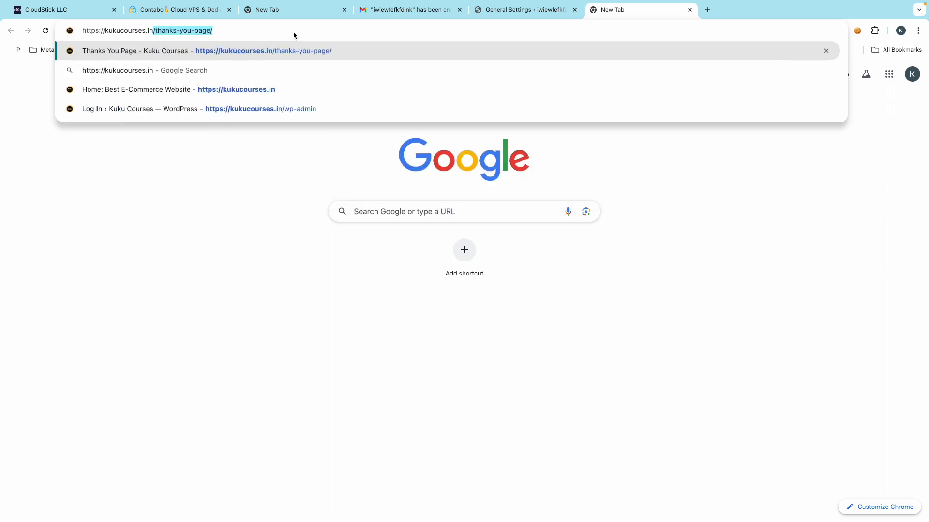
{"action": "key", "text": "Return"}
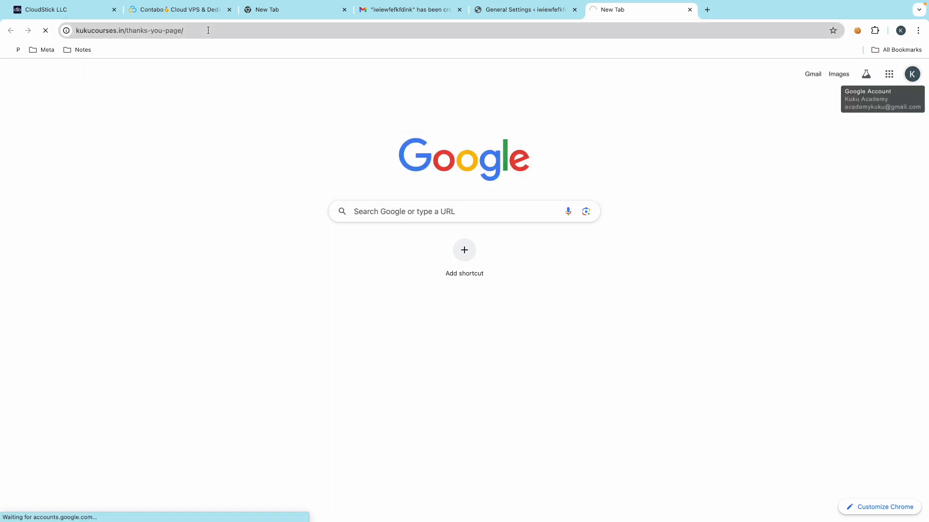
{"action": "left_click_drag", "start_coordinate": [208, 31], "coordinate": [132, 30]}
{"action": "key", "text": "BackSpace"}
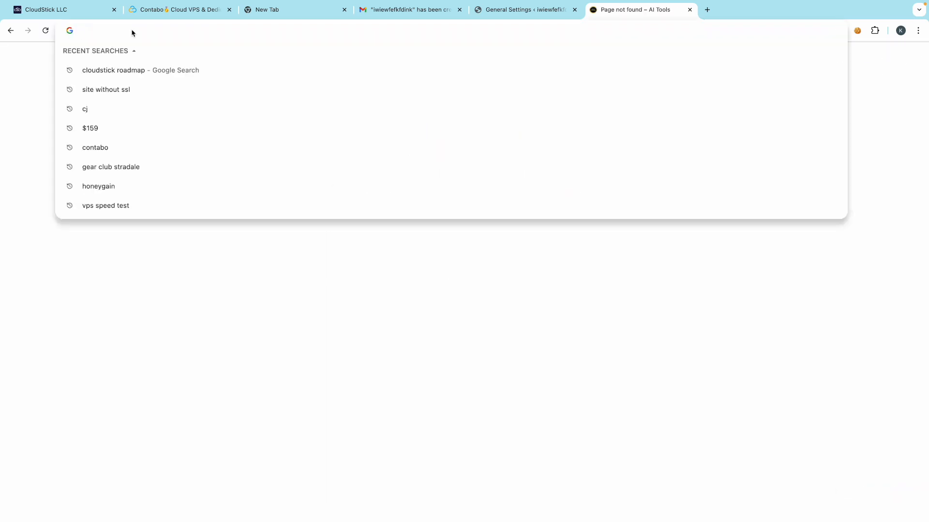
{"action": "type", "text": "k"}
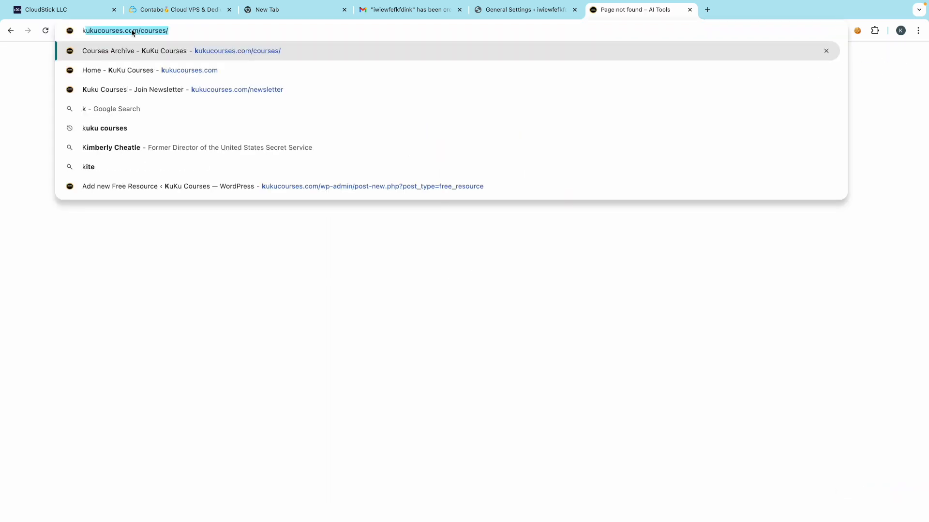
{"action": "type", "text": "ukucourses.com/"}
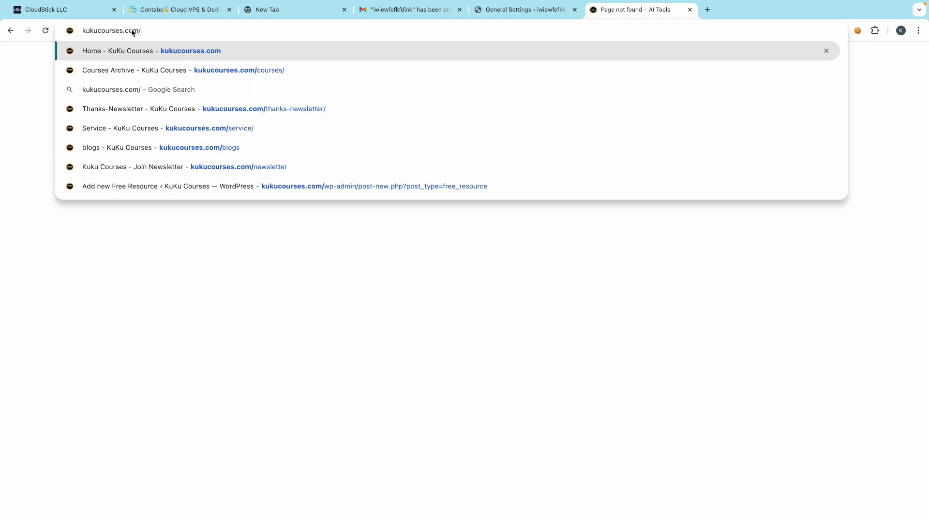
{"action": "type", "text": "in"}
{"action": "key", "text": "Return"}
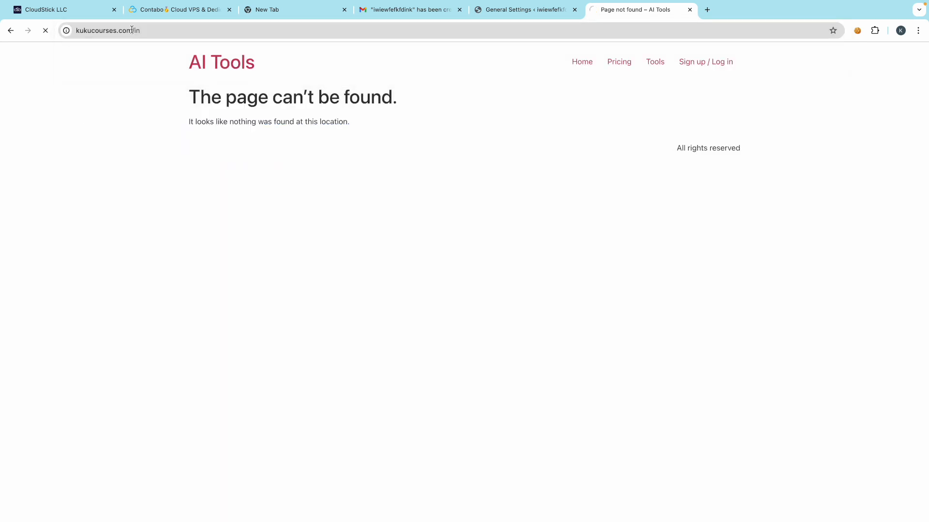
- Correct the address to kukucourses.in, open its Sign up / Log in page, and return to CloudStick
{"action": "left_click", "coordinate": [152, 33]}
{"action": "left_click", "coordinate": [152, 31]}
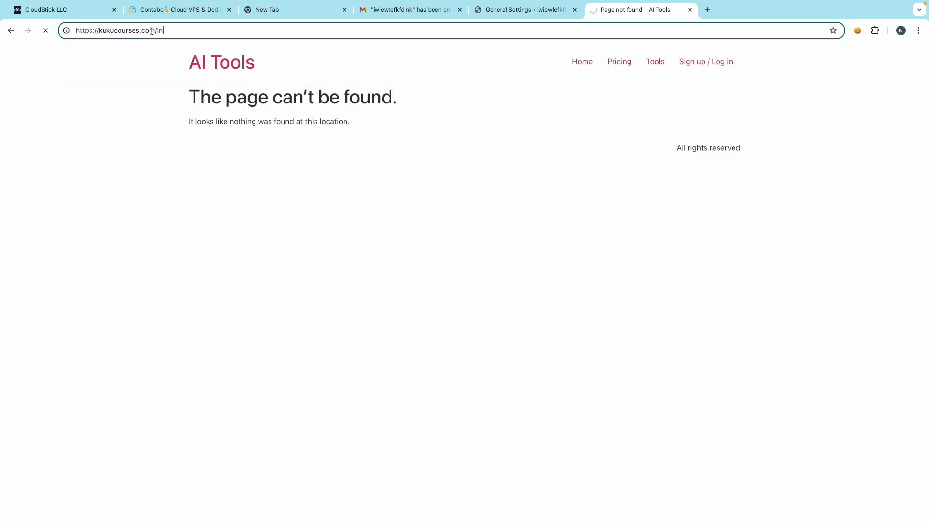
{"action": "key", "text": "BackSpace"}
{"action": "key", "text": "BackSpace"}
{"action": "left_click", "coordinate": [155, 31]}
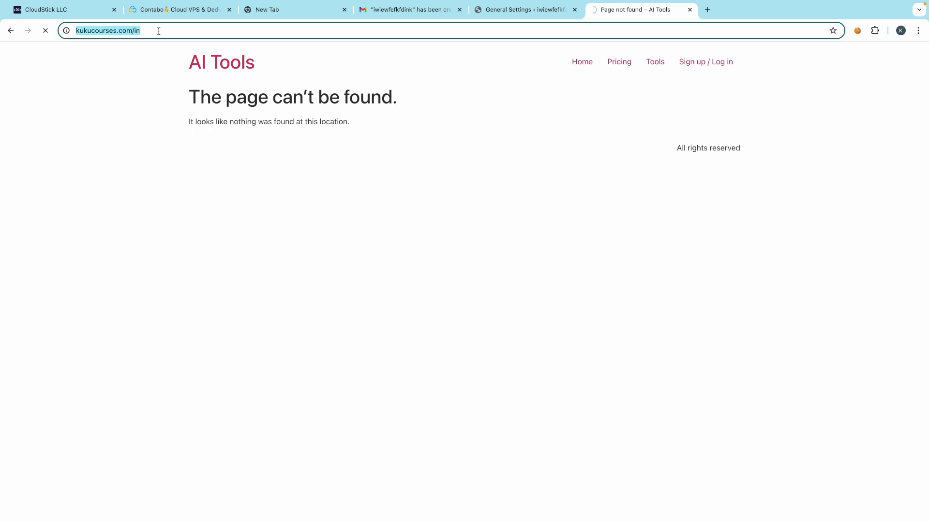
{"action": "left_click_drag", "start_coordinate": [139, 30], "coordinate": [118, 31]}
{"action": "type", "text": "in"}
{"action": "key", "text": "Return"}
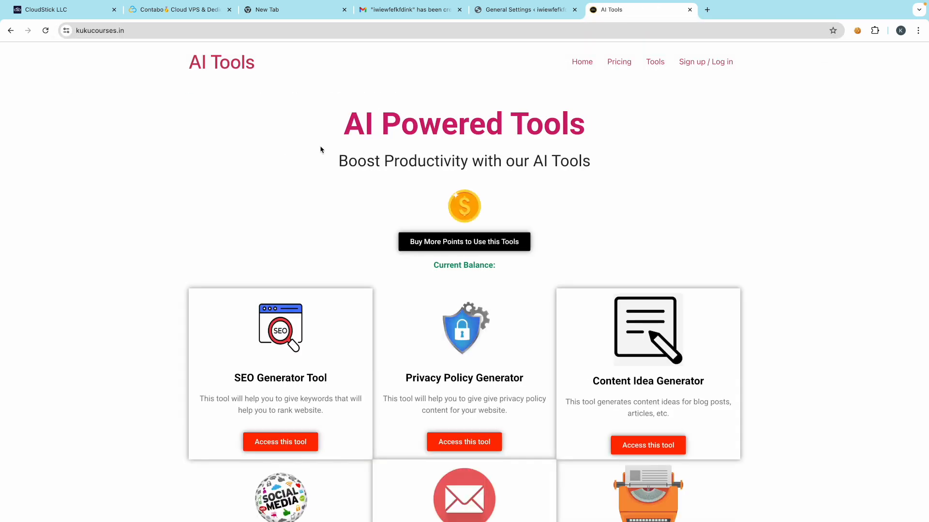
{"action": "left_click", "coordinate": [706, 65]}
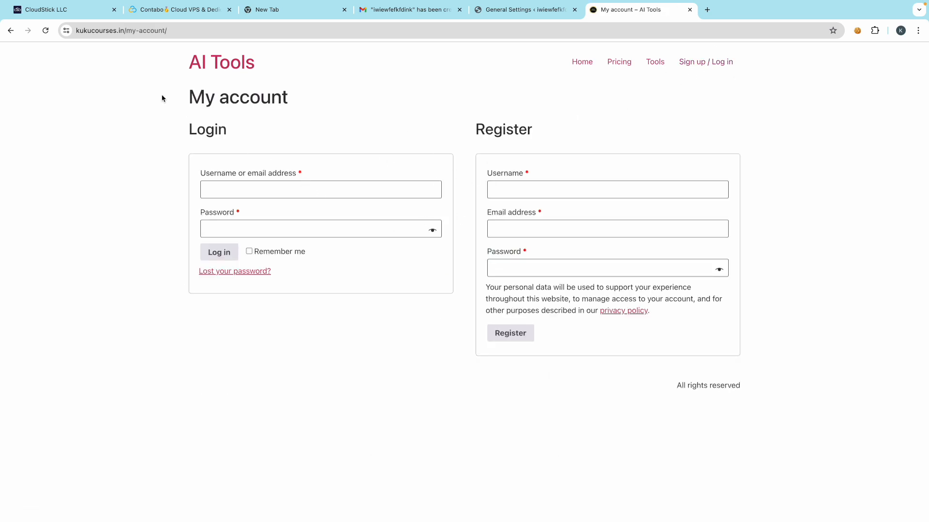
{"action": "left_click", "coordinate": [70, 12]}
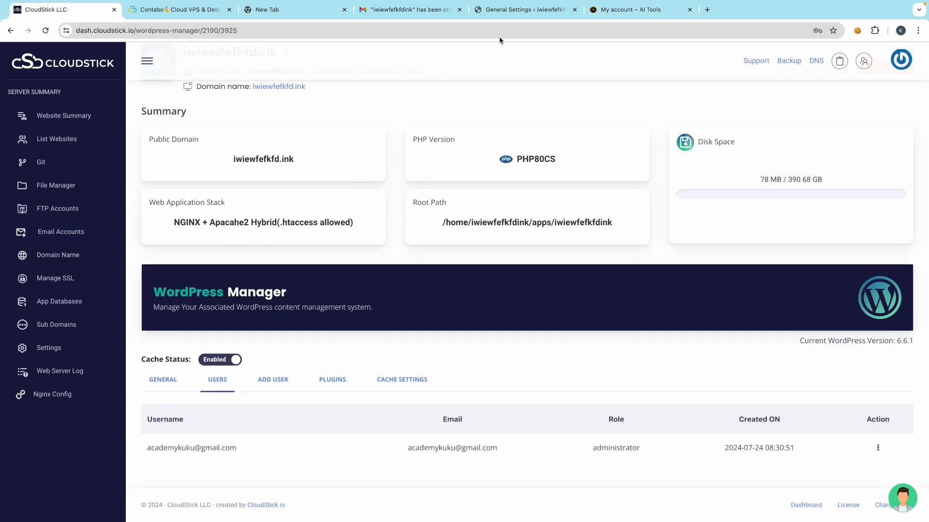
- Back in WordPress General Settings, choose UTC+5:30 as the timezone and save changes
{"action": "left_click", "coordinate": [516, 10]}
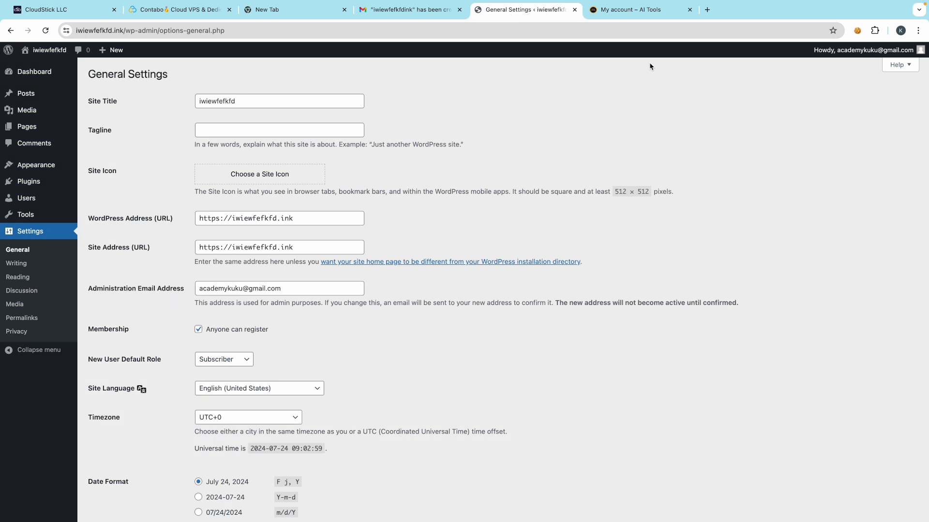
{"action": "left_click", "coordinate": [619, 9]}
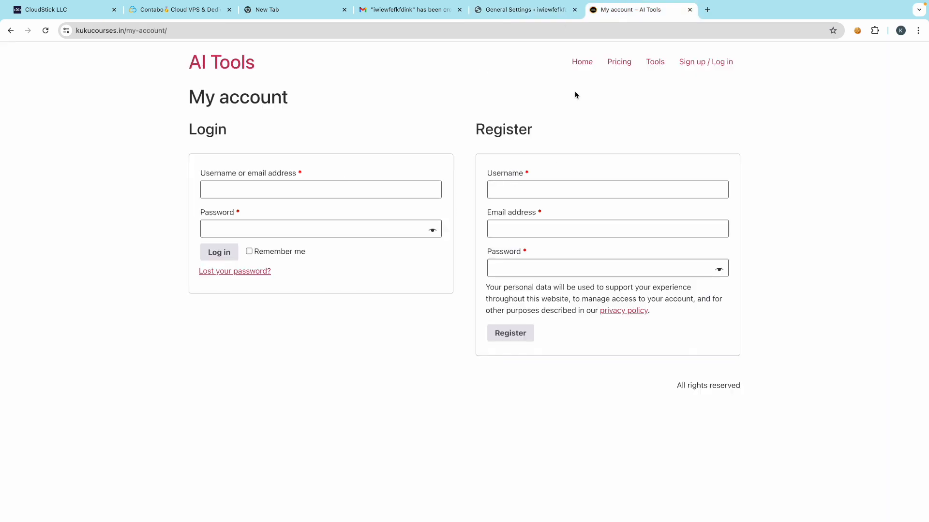
{"action": "left_click", "coordinate": [515, 10]}
{"action": "scroll", "coordinate": [140, 362], "scroll_direction": "down", "scroll_amount": 5}
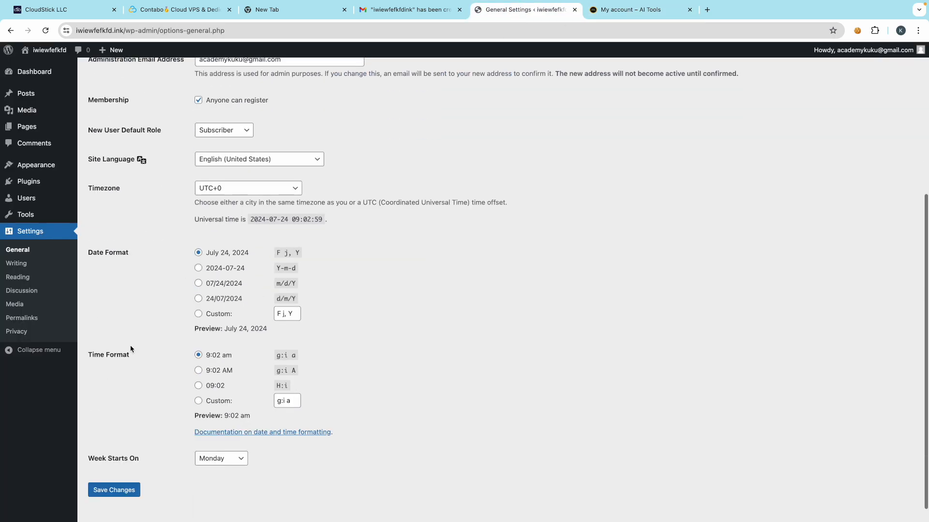
{"action": "scroll", "coordinate": [140, 363], "scroll_direction": "down", "scroll_amount": 1}
{"action": "left_click", "coordinate": [215, 171]}
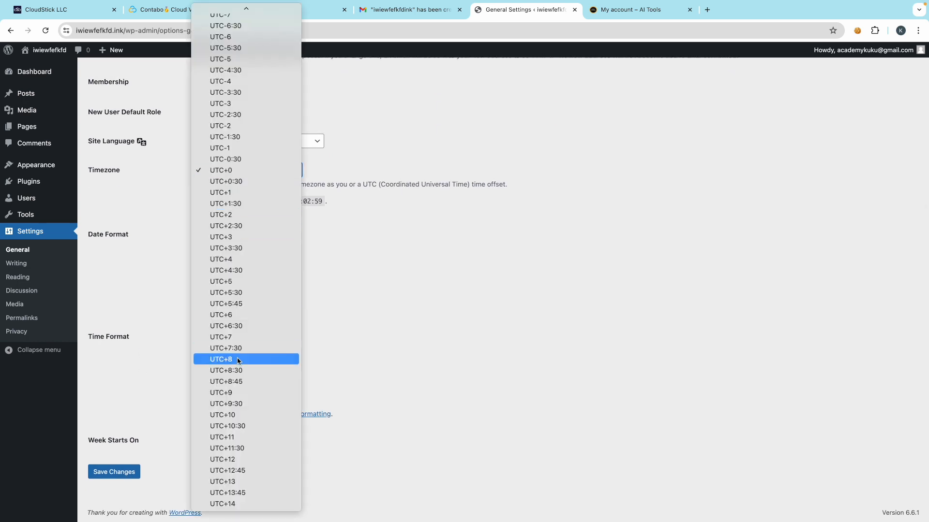
{"action": "left_click", "coordinate": [242, 293]}
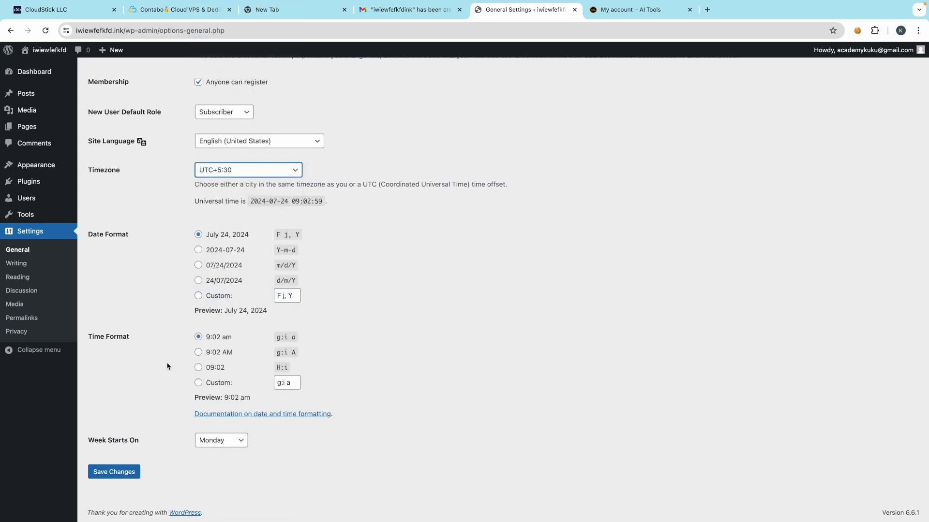
{"action": "scroll", "coordinate": [163, 373], "scroll_direction": "down", "scroll_amount": 1}
{"action": "scroll", "coordinate": [163, 373], "scroll_direction": "up", "scroll_amount": 1}
{"action": "left_click", "coordinate": [114, 470]}
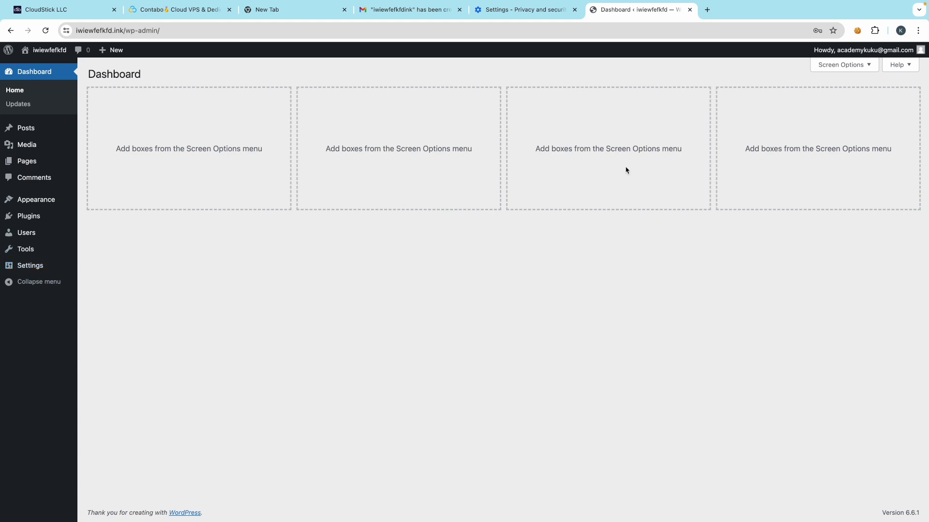
- Load kukucourses.in in a new tab, then return to the WordPress dashboard tab
{"action": "left_click", "coordinate": [707, 10]}
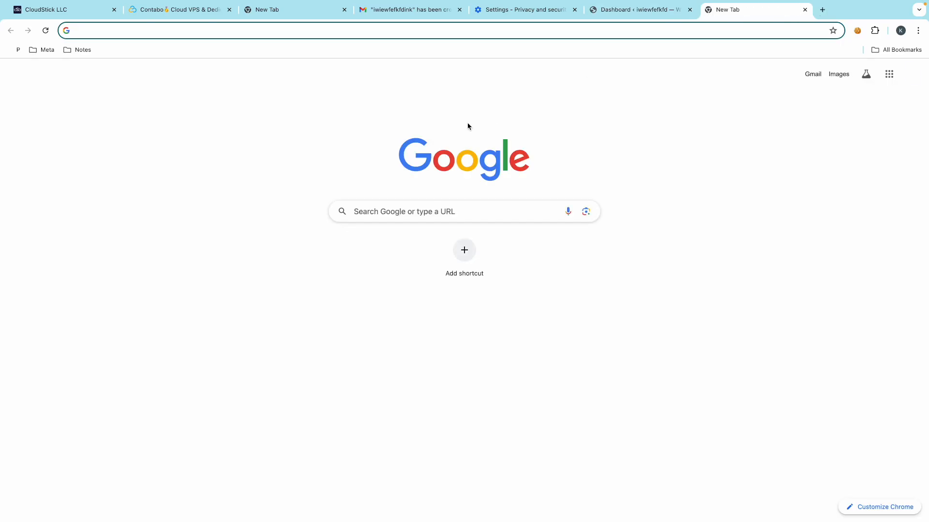
{"action": "type", "text": "ku"}
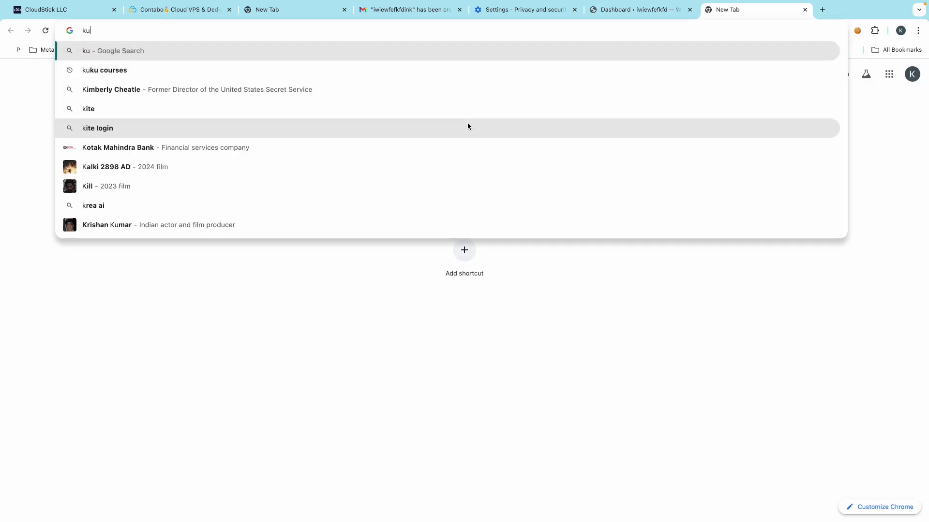
{"action": "type", "text": "kucourse"}
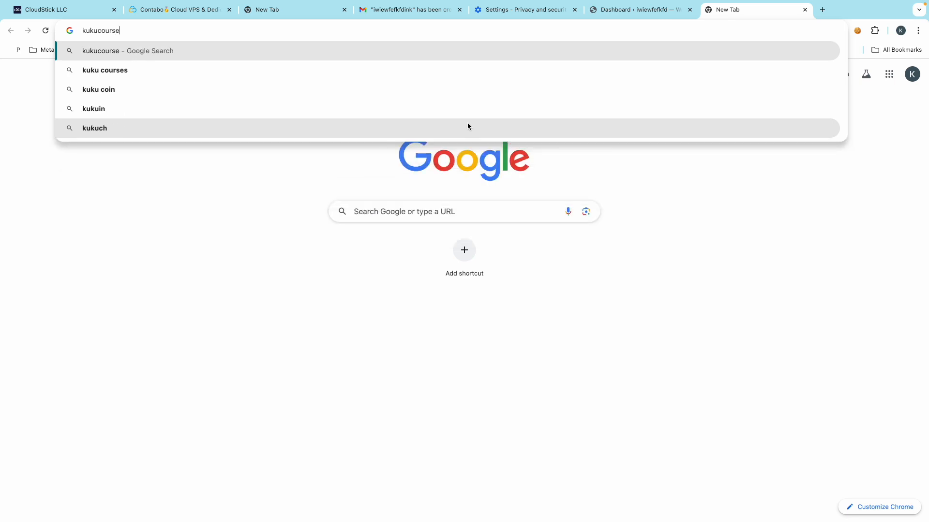
{"action": "type", "text": "s.in"}
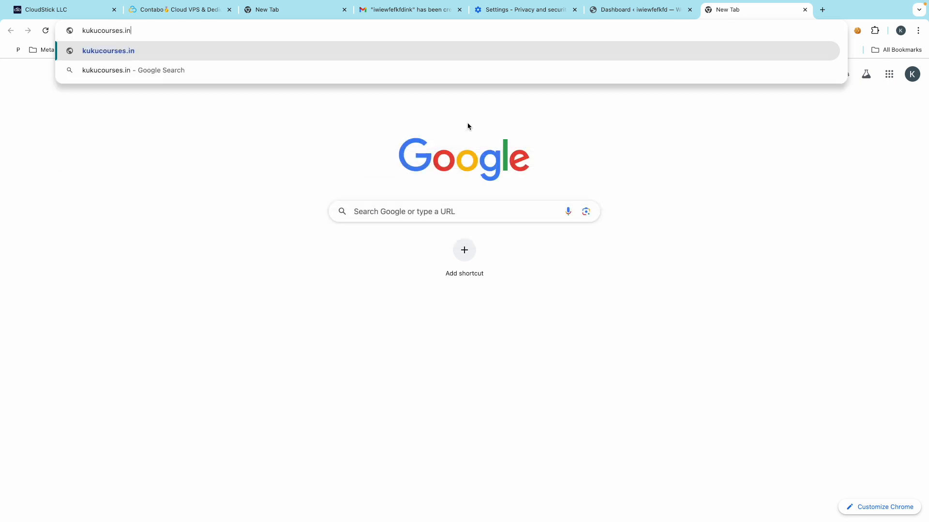
{"action": "key", "text": "Return"}
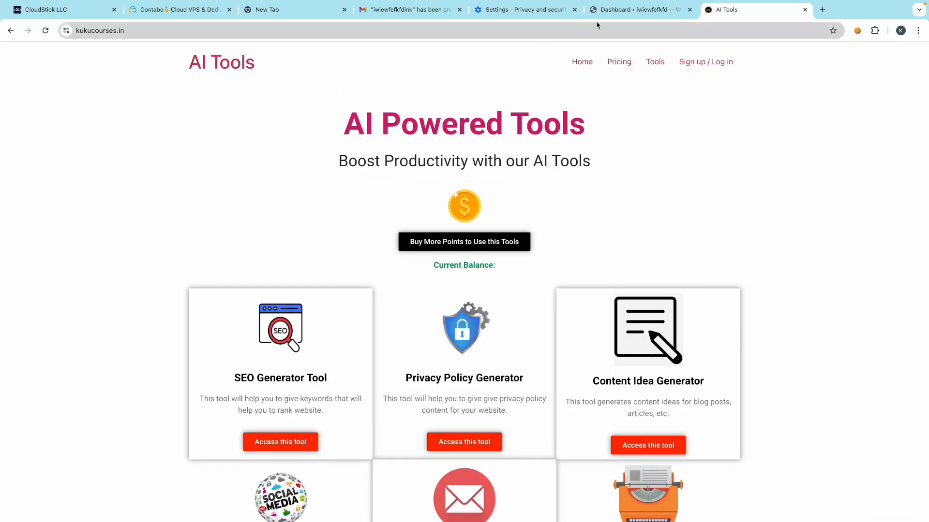
{"action": "left_click", "coordinate": [627, 10]}
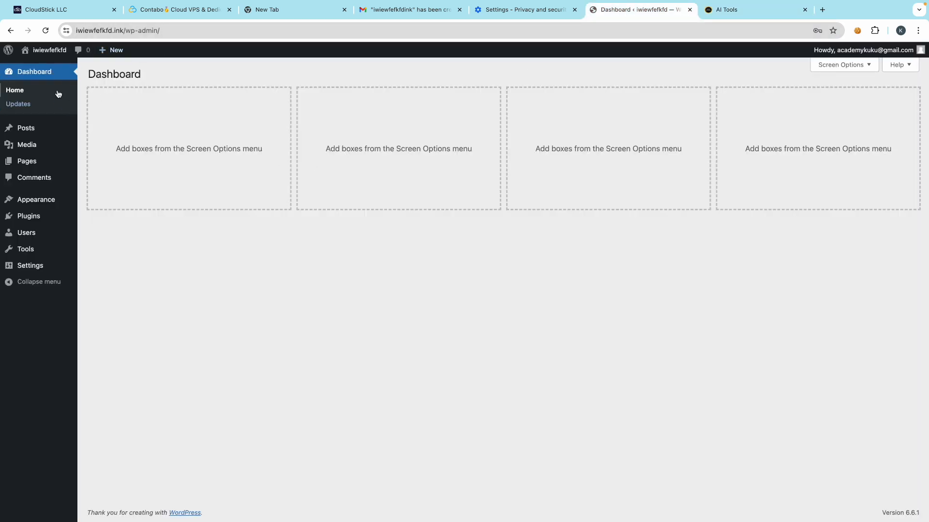
- Select and copy the domain iwiewfefkfd.ink from the WordPress admin address bar
{"action": "double_click", "coordinate": [94, 30]}
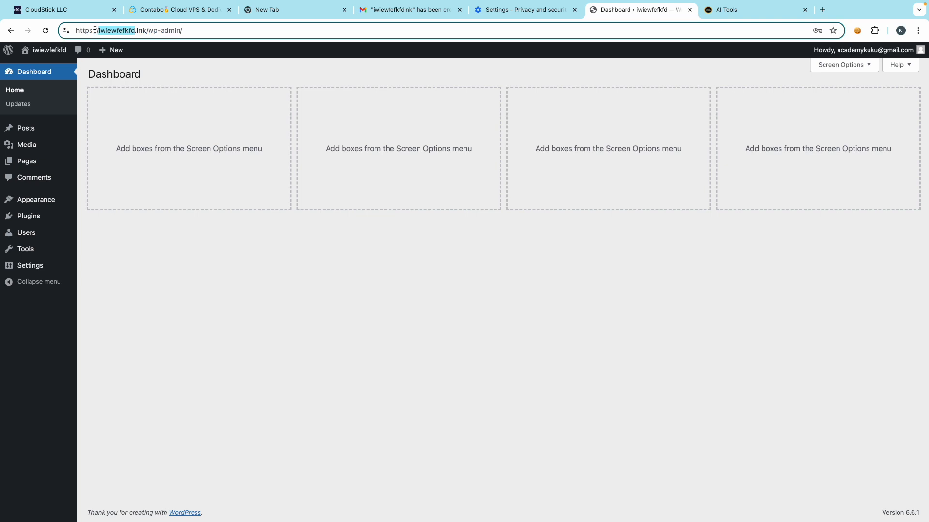
{"action": "left_click_drag", "start_coordinate": [145, 30], "coordinate": [106, 33]}
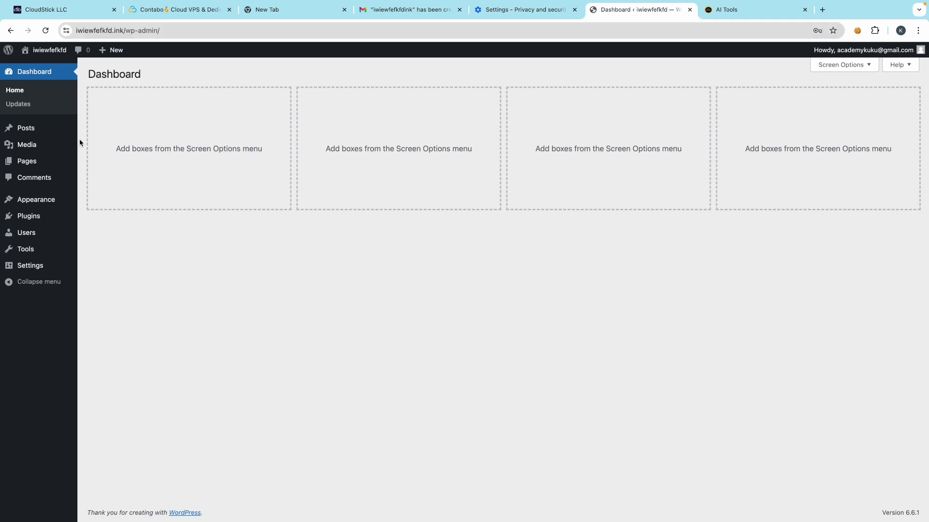
{"action": "double_click", "coordinate": [100, 31]}
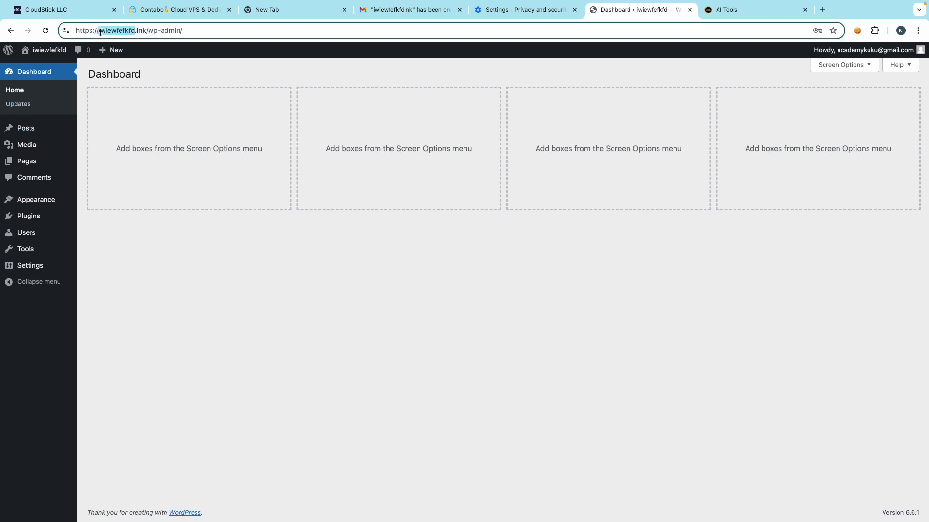
{"action": "left_click", "coordinate": [131, 126]}
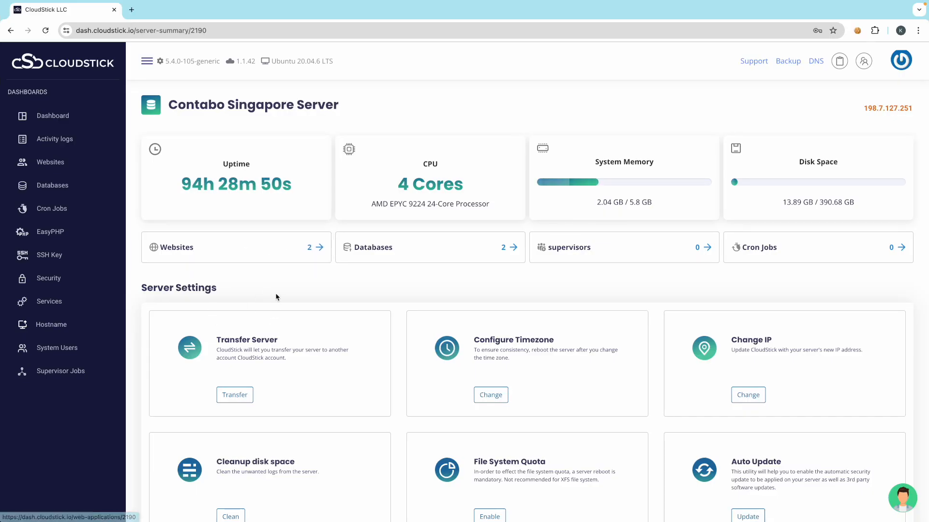
- Enter server.iwiewfefkfd.ink as the new hostname in the iwiewfefkfdink site's Email Accounts
{"action": "left_click", "coordinate": [274, 254]}
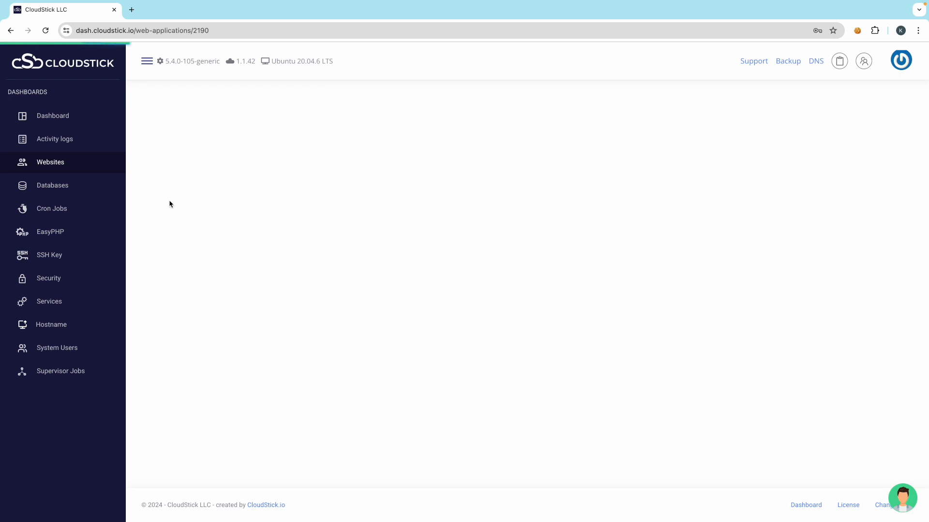
{"action": "left_click", "coordinate": [178, 270]}
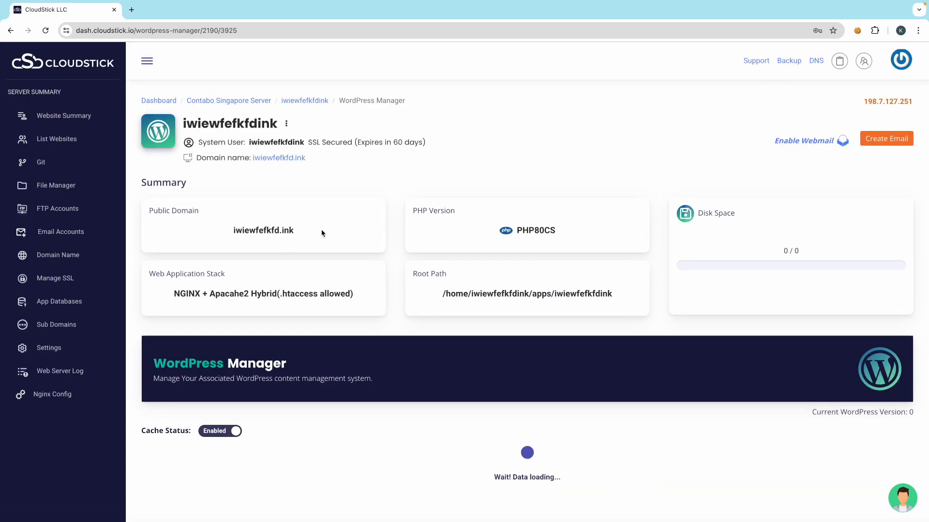
{"action": "left_click", "coordinate": [44, 233]}
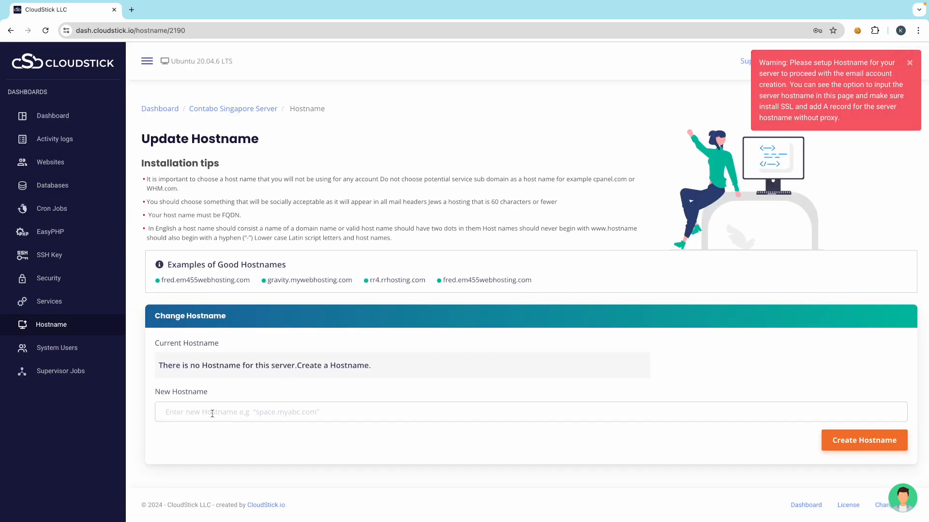
{"action": "left_click", "coordinate": [212, 414]}
{"action": "type", "text": "server.yourdomain.com"}
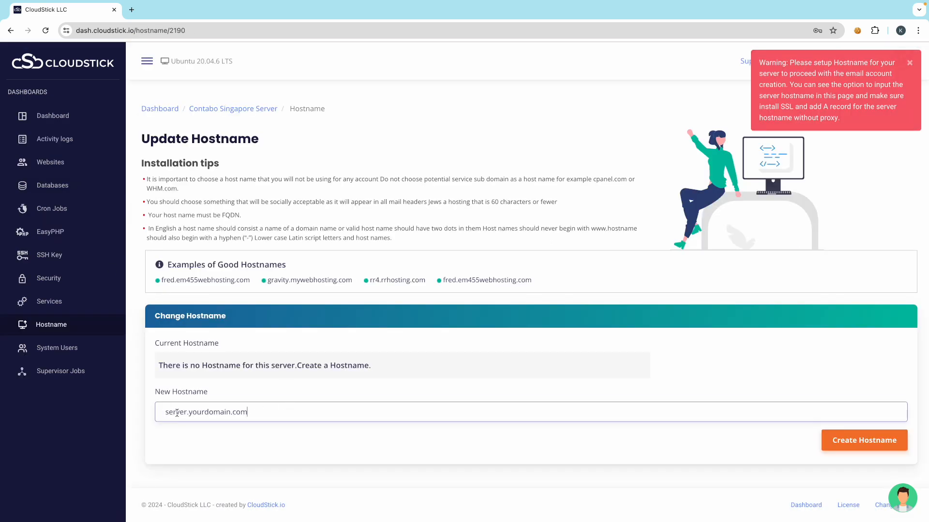
{"action": "double_click", "coordinate": [207, 412]}
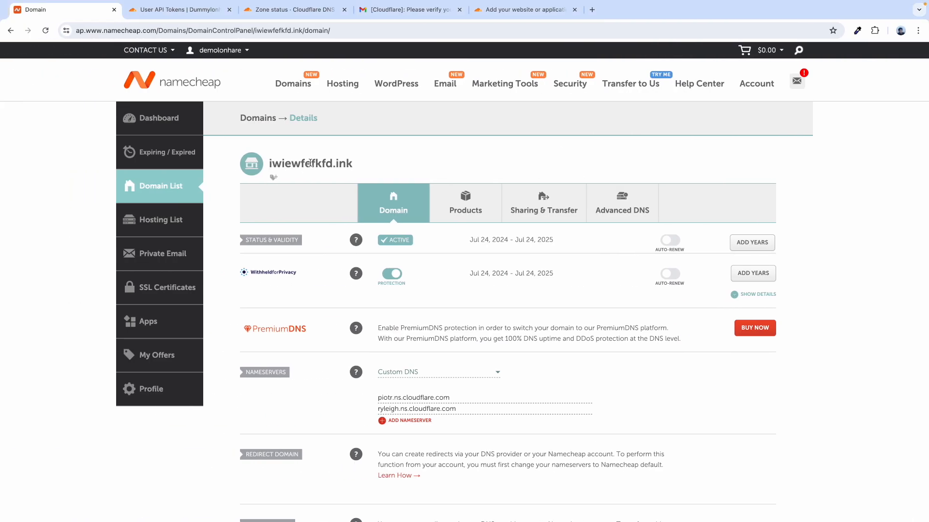
{"action": "double_click", "coordinate": [310, 163]}
{"action": "key", "text": "ctrl+c"}
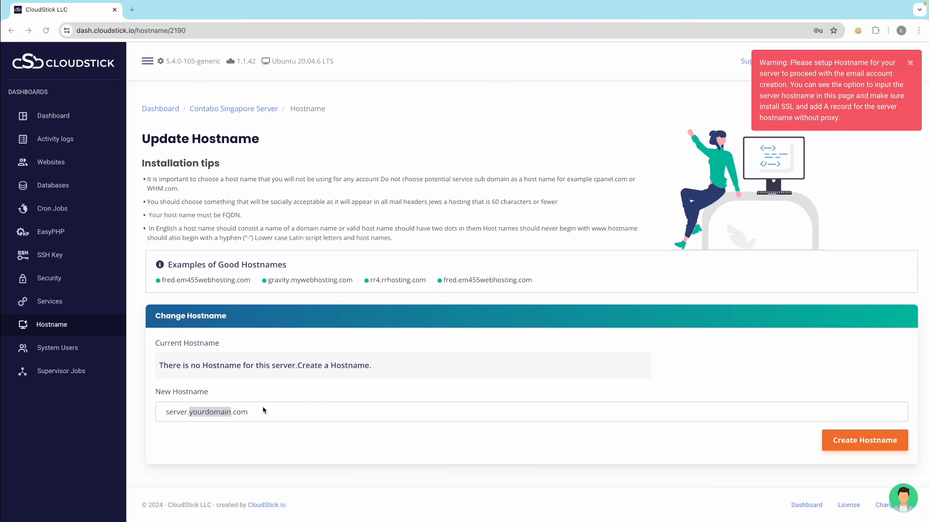
{"action": "double_click", "coordinate": [222, 414]}
{"action": "left_click_drag", "start_coordinate": [276, 417], "coordinate": [189, 412]}
{"action": "key", "text": "ctrl+v"}
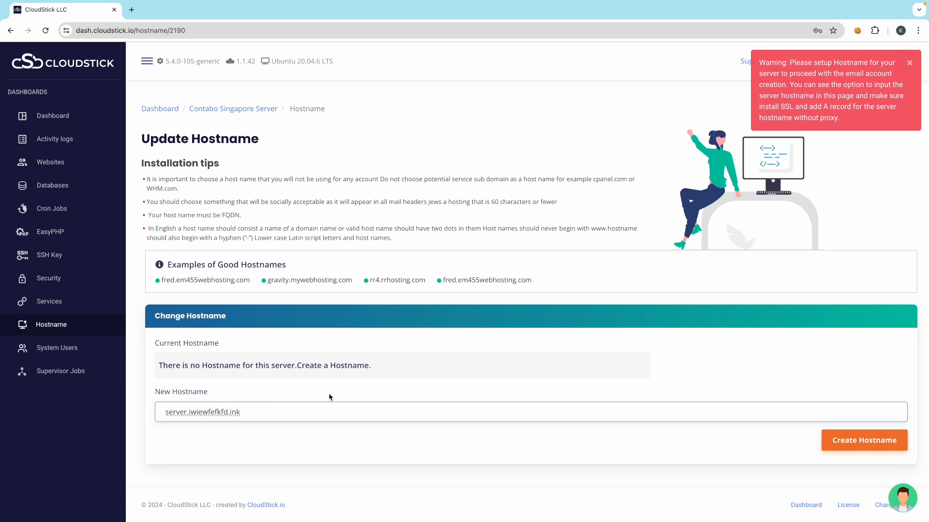
{"action": "left_click", "coordinate": [359, 395]}
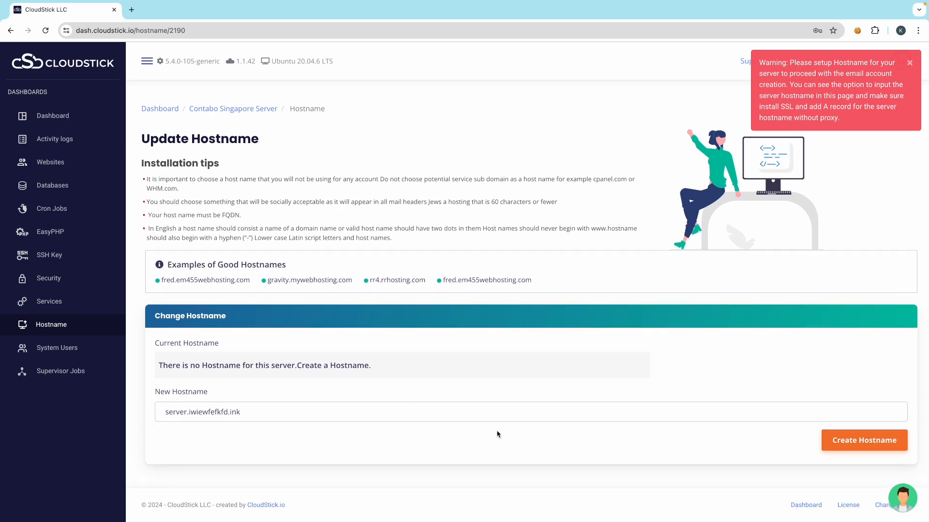
- Create the hostname, dismiss the warning, and copy the current hostname
{"action": "left_click", "coordinate": [857, 452]}
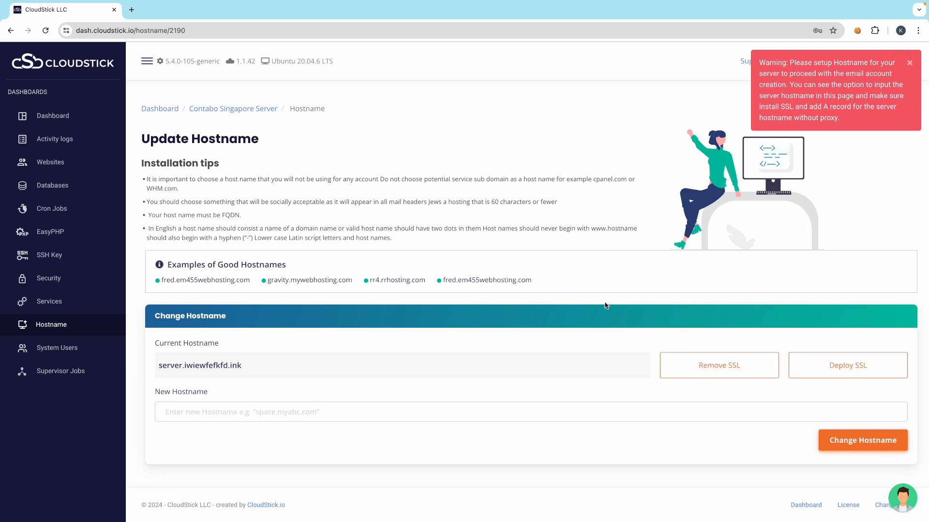
{"action": "left_click", "coordinate": [909, 64]}
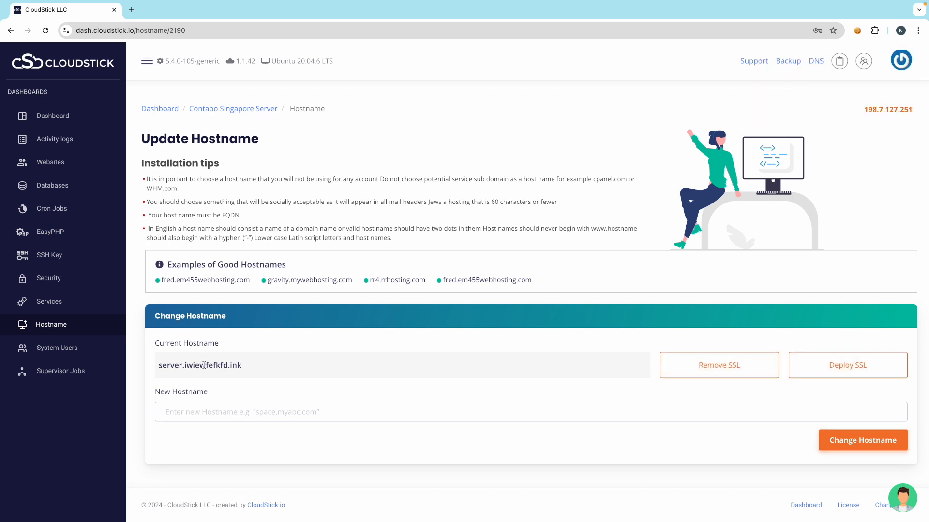
{"action": "triple_click", "coordinate": [186, 368]}
{"action": "key", "text": "ctrl+c"}
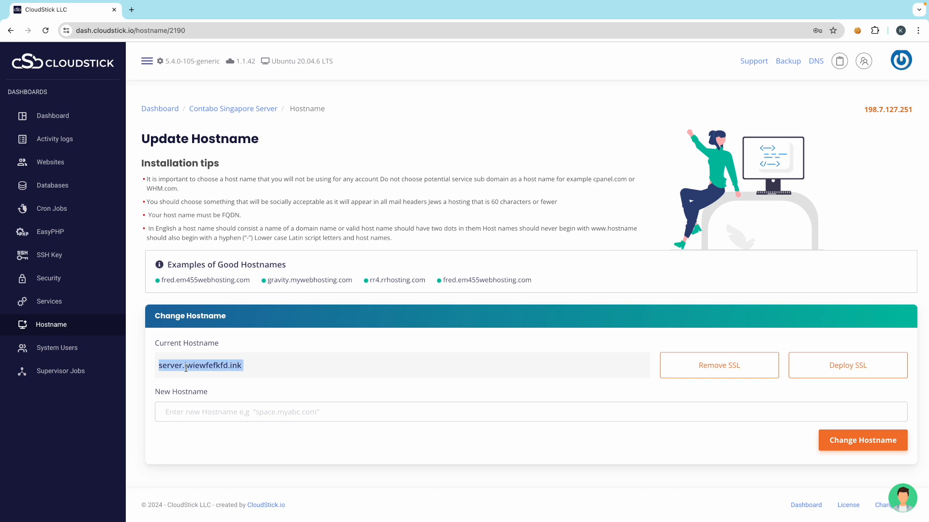
{"action": "key", "text": "ctrl+Left"}
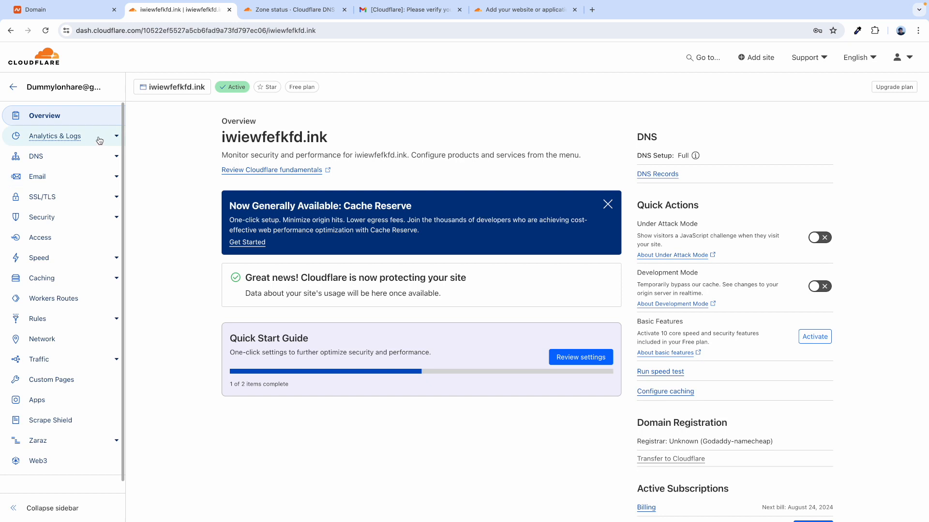
- Start a new Cloudflare DNS record named server.iwiewfefkfd.ink
{"action": "left_click", "coordinate": [106, 161]}
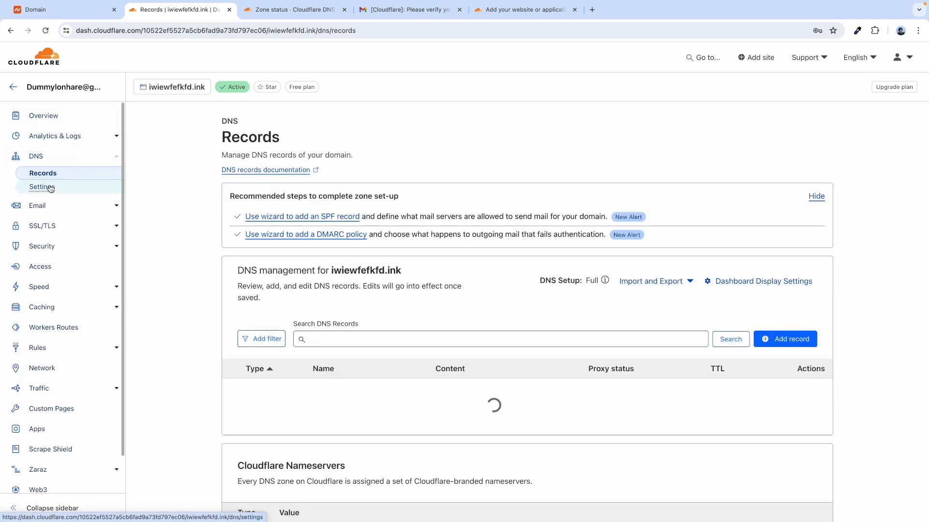
{"action": "scroll", "coordinate": [177, 312], "scroll_direction": "down", "scroll_amount": 2}
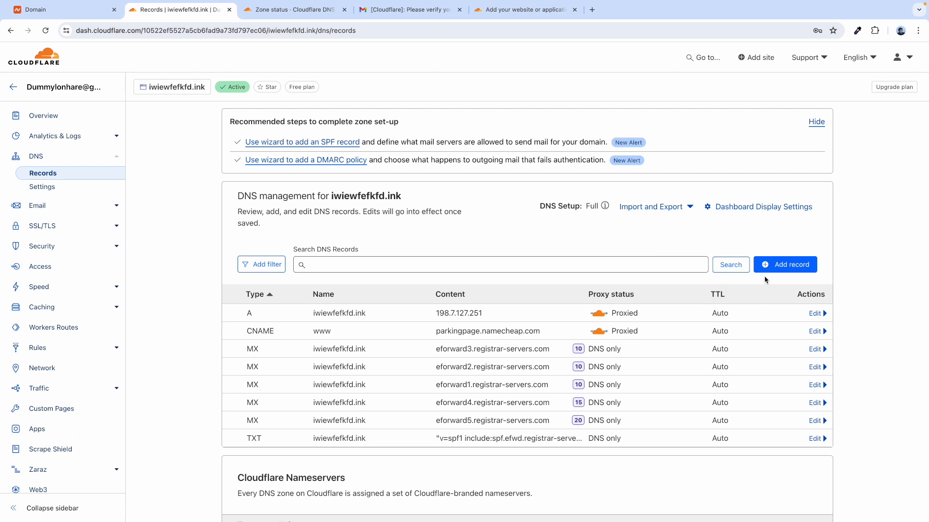
{"action": "left_click", "coordinate": [774, 265]}
{"action": "left_click", "coordinate": [339, 326]}
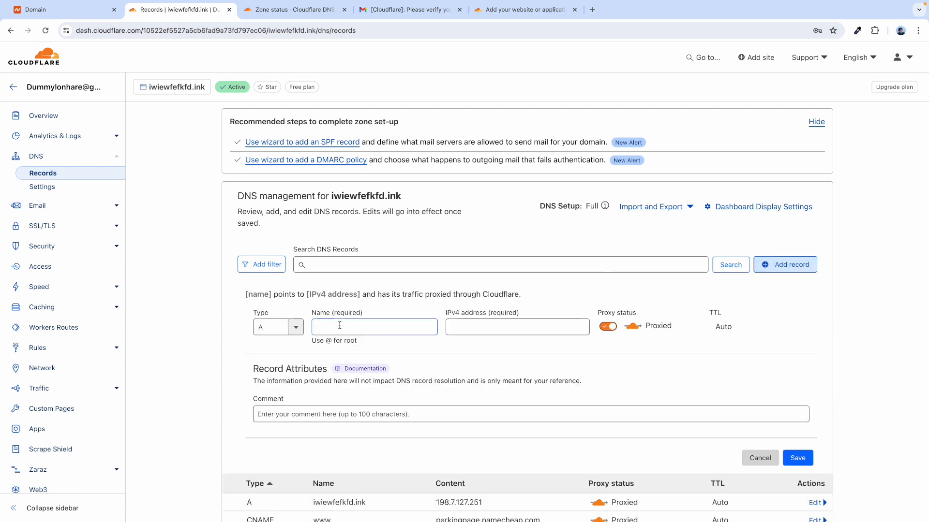
{"action": "key", "text": "ctrl+v"}
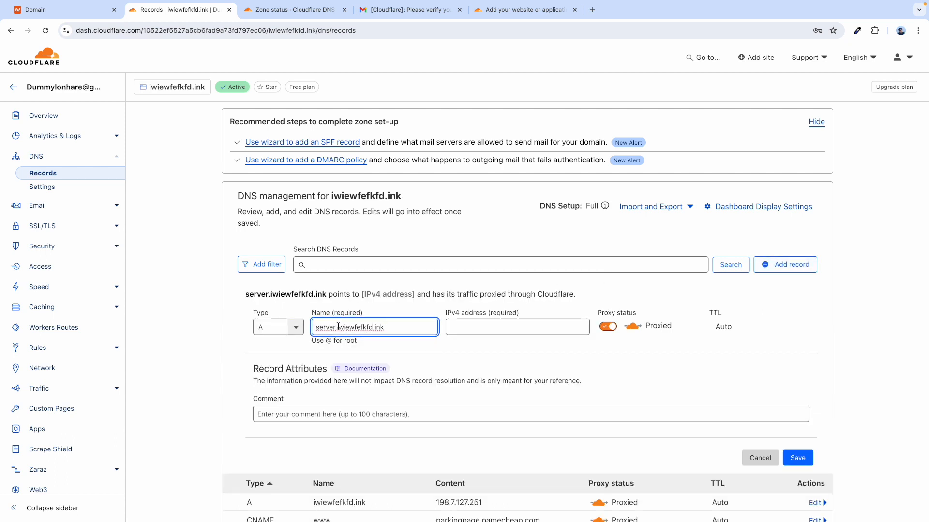
- Copy the server IP 198.7.127.251 from CloudStick and paste it as the record's IPv4 address
{"action": "key", "text": "ctrl+Right"}
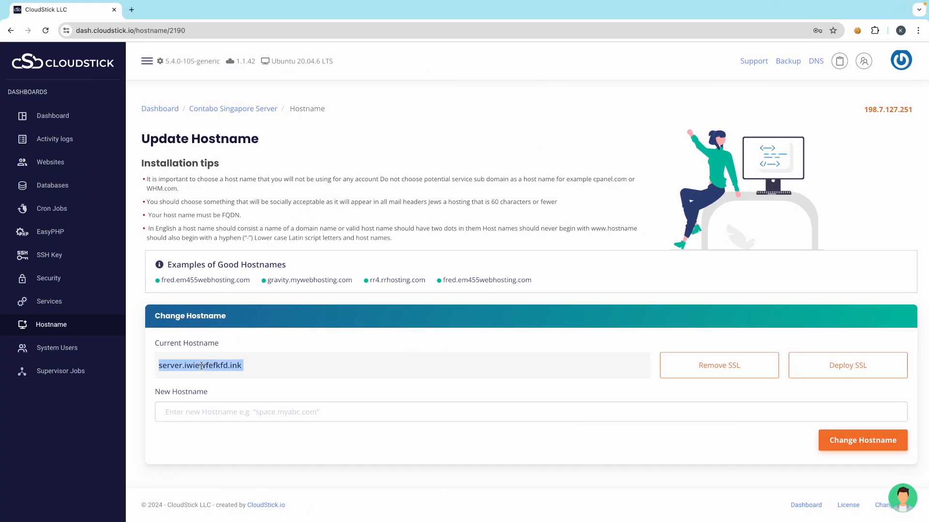
{"action": "left_click", "coordinate": [316, 219]}
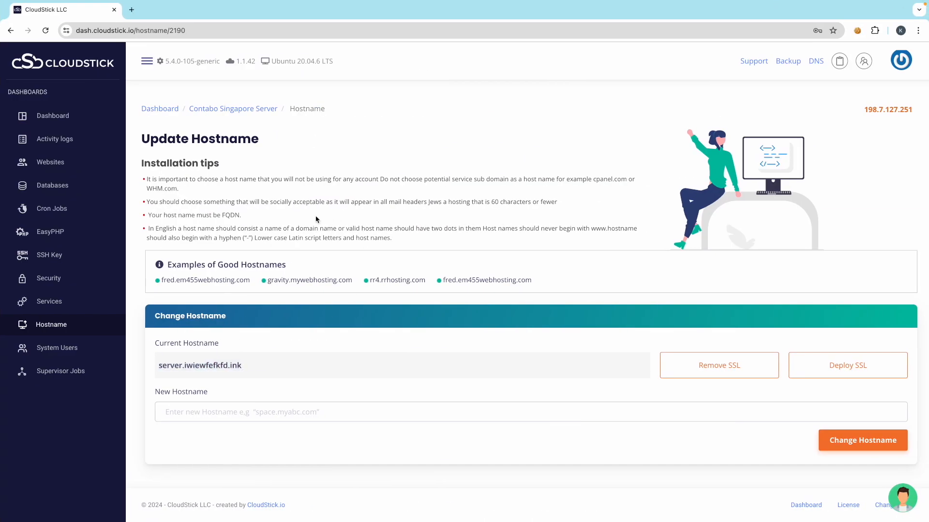
{"action": "left_click", "coordinate": [54, 161]}
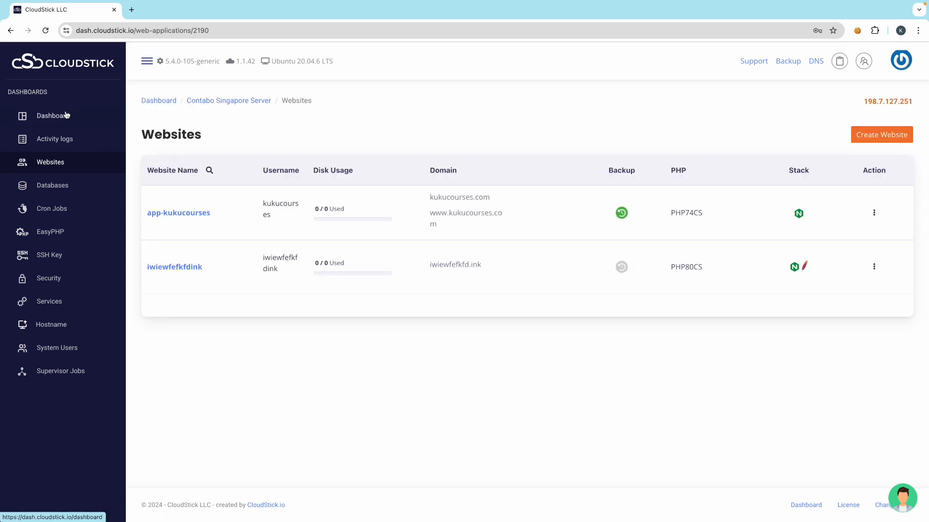
{"action": "left_click", "coordinate": [57, 125]}
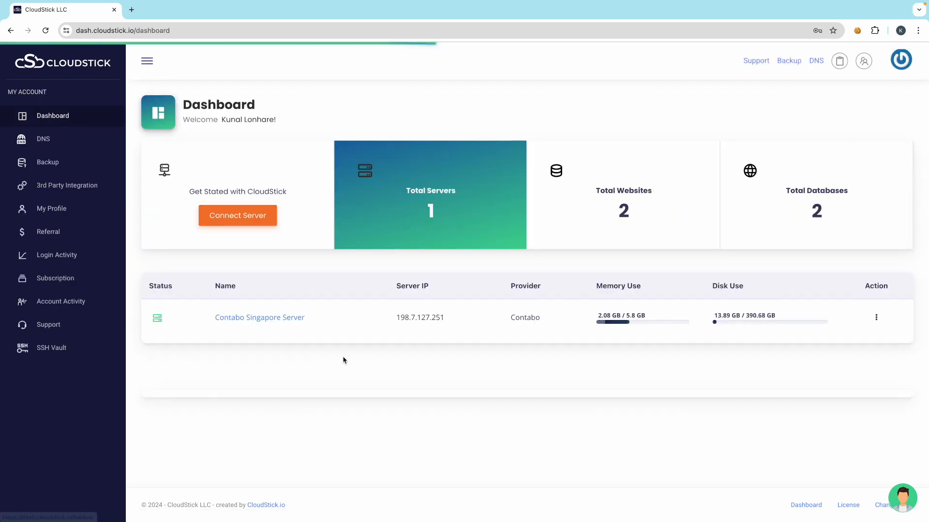
{"action": "double_click", "coordinate": [406, 317]}
{"action": "key", "text": "ctrl+c"}
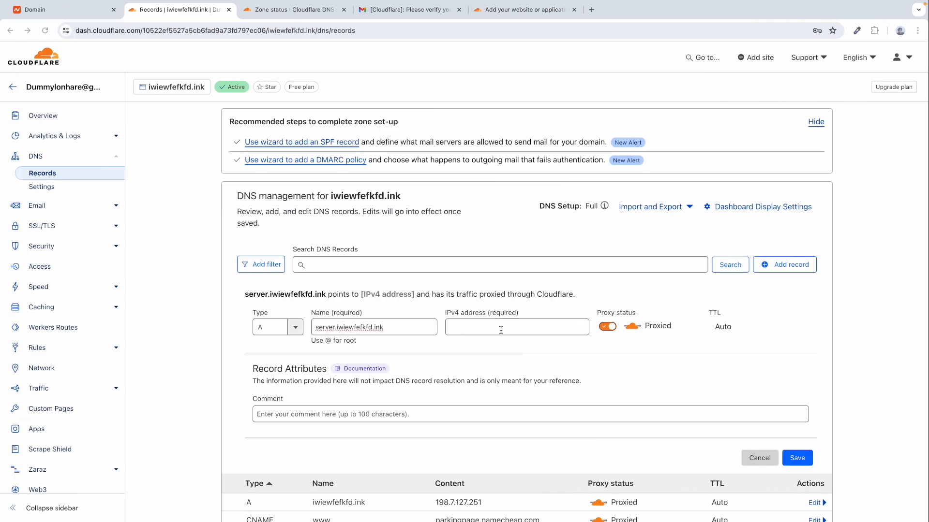
{"action": "key", "text": "Tab"}
{"action": "key", "text": "ctrl+v"}
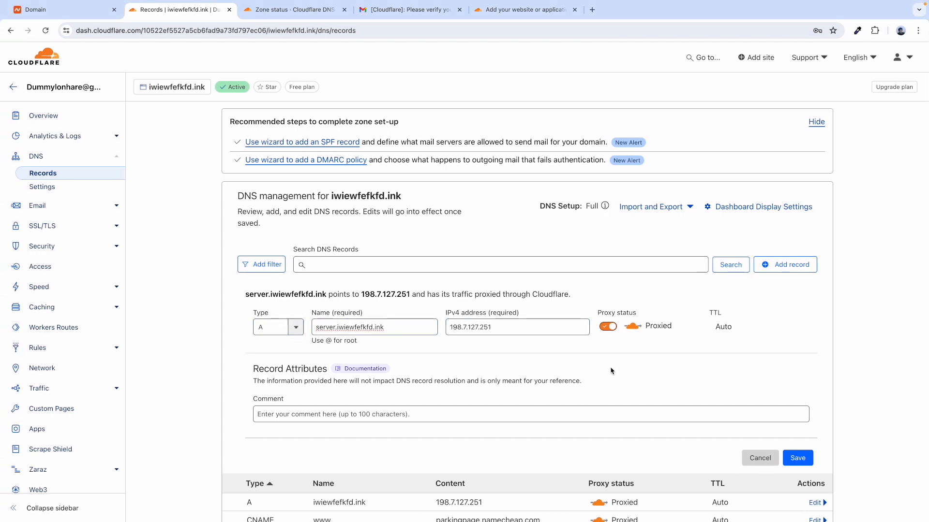
- Set the record's proxy status to DNS only and save it
{"action": "left_click", "coordinate": [611, 328]}
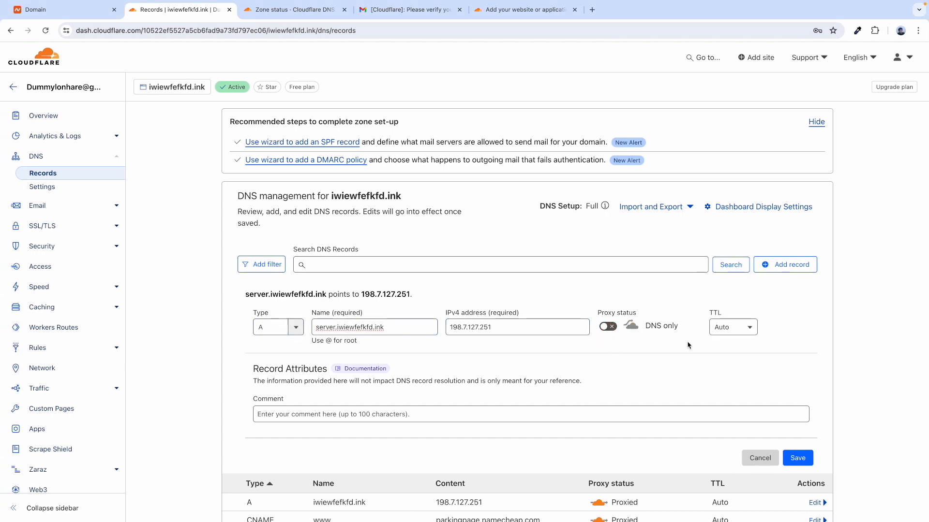
{"action": "left_click", "coordinate": [812, 461]}
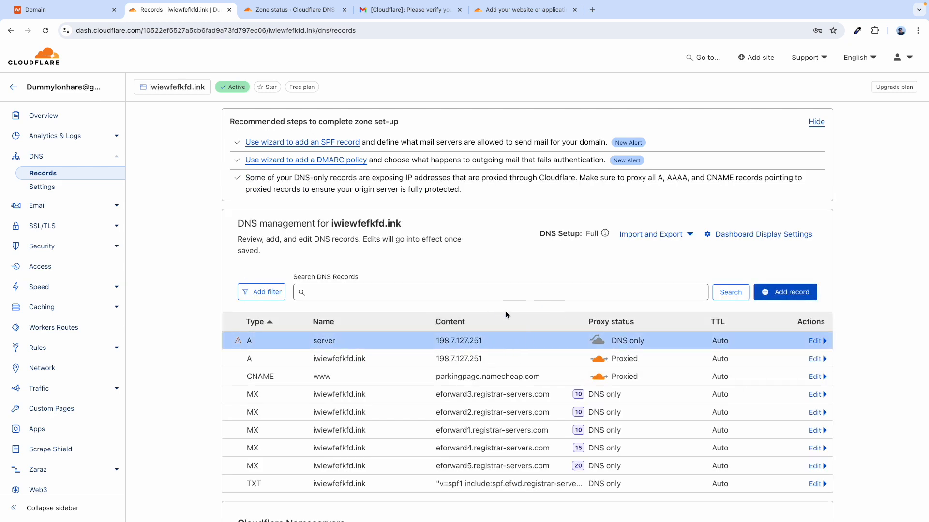
{"action": "mouse_move", "coordinate": [229, 344]}
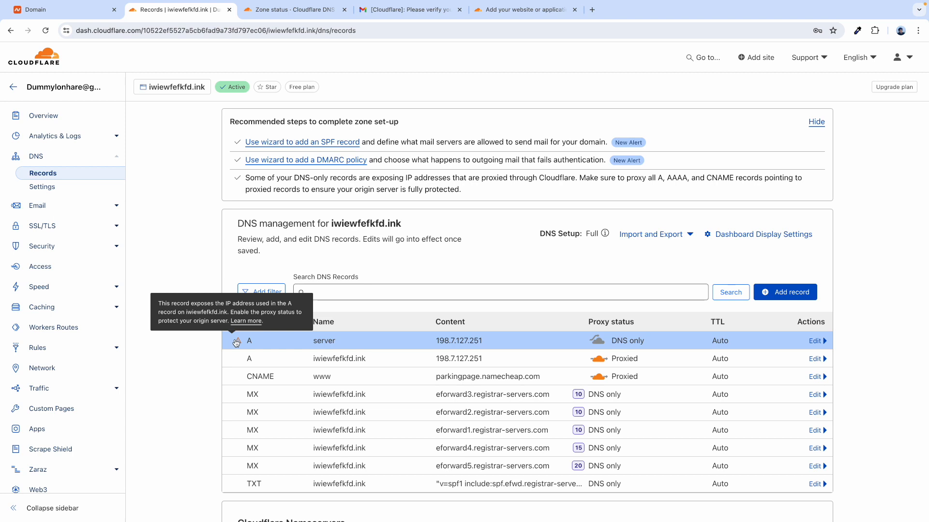
{"action": "key", "text": "ctrl+Right"}
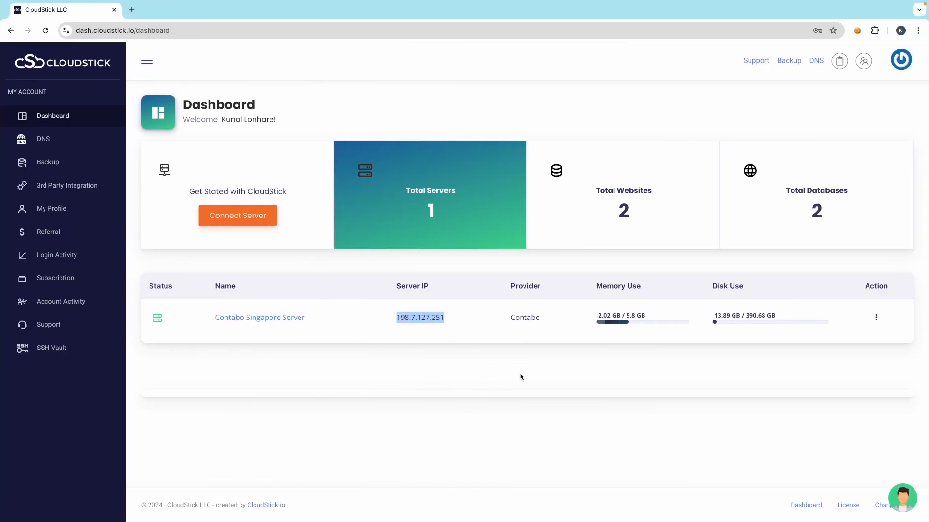
- From iwiewfefkfdink's Email Accounts, deploy SSL for server.iwiewfefkfd.ink and dismiss the warning
{"action": "left_click", "coordinate": [521, 377]}
{"action": "left_click", "coordinate": [245, 317]}
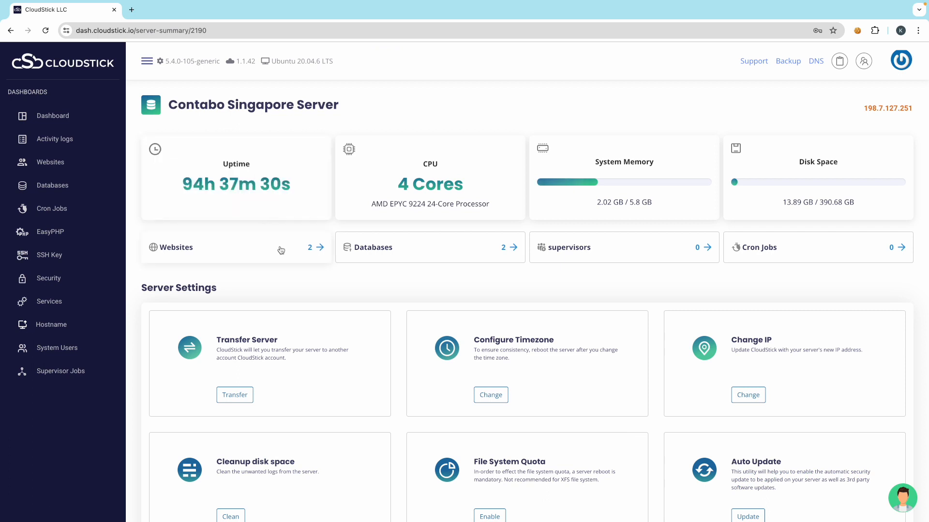
{"action": "left_click", "coordinate": [280, 250]}
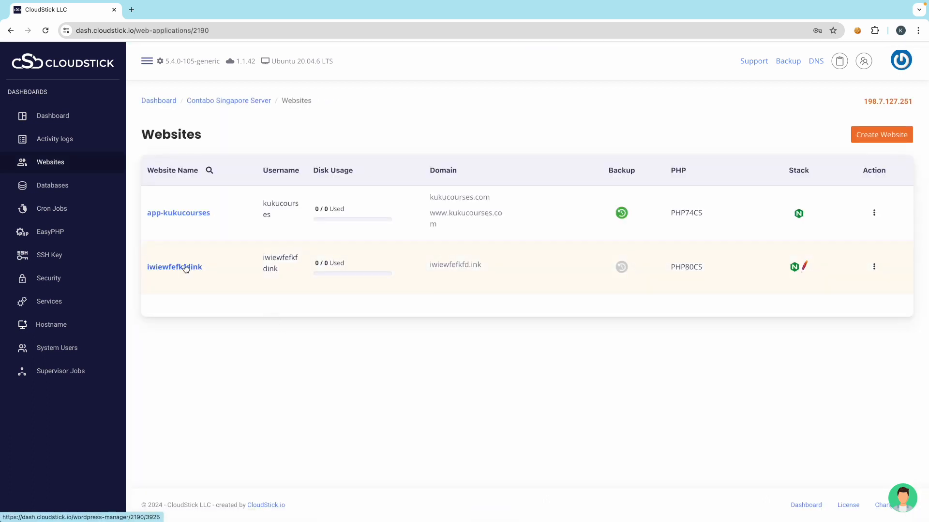
{"action": "left_click", "coordinate": [187, 267]}
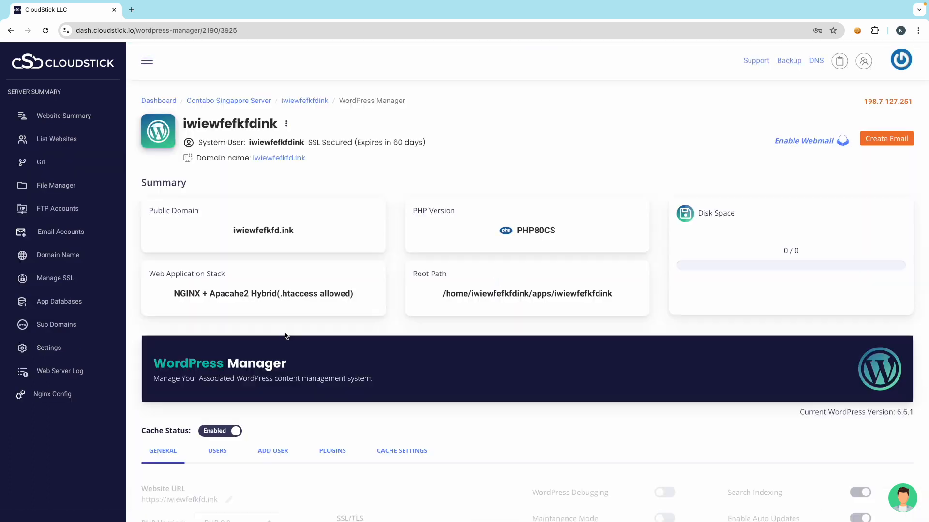
{"action": "left_click", "coordinate": [66, 232]}
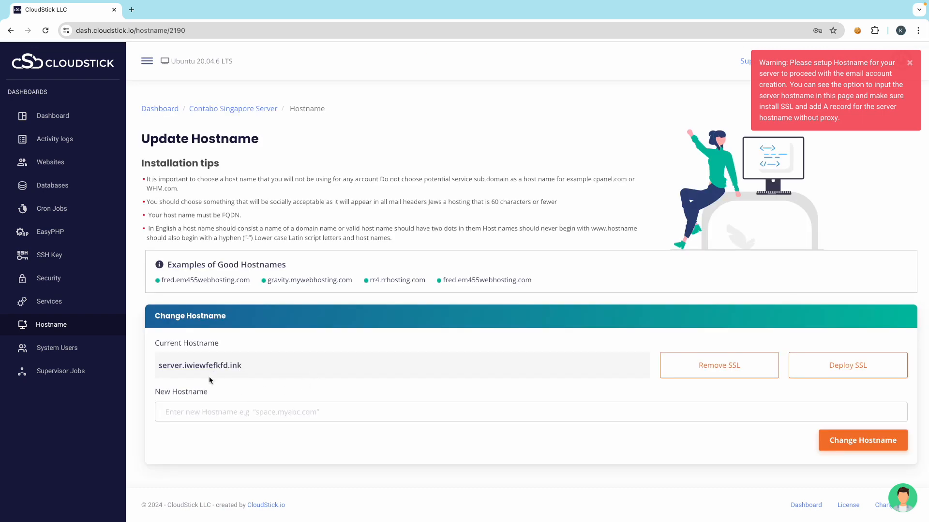
{"action": "left_click", "coordinate": [850, 370]}
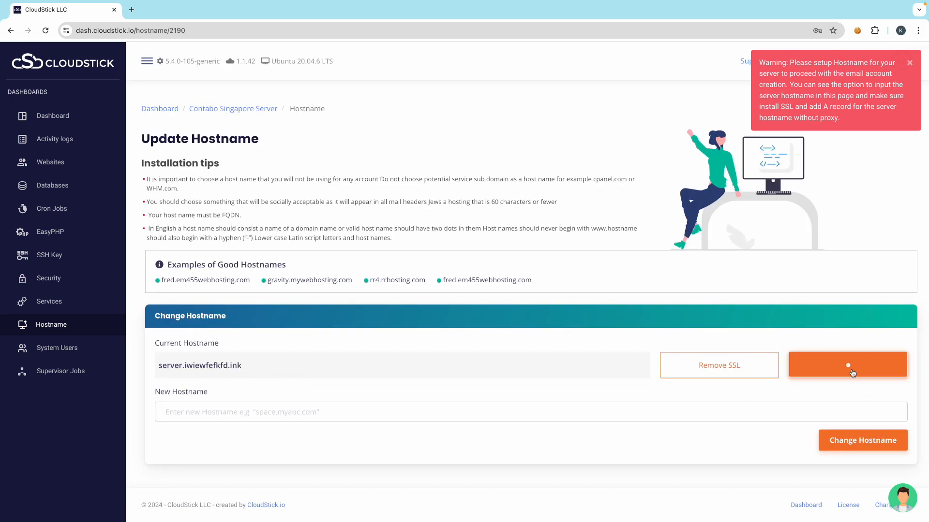
{"action": "left_click", "coordinate": [909, 62]}
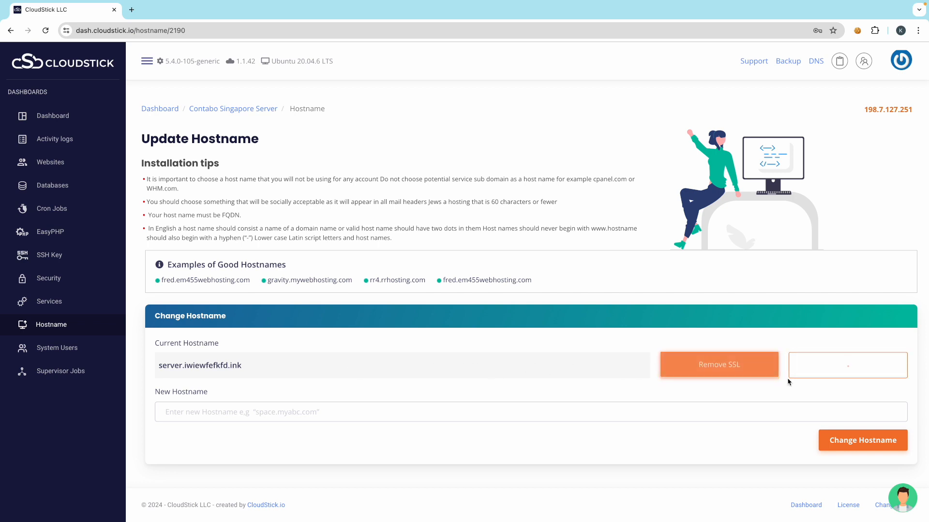
{"action": "key", "text": "ctrl+Left"}
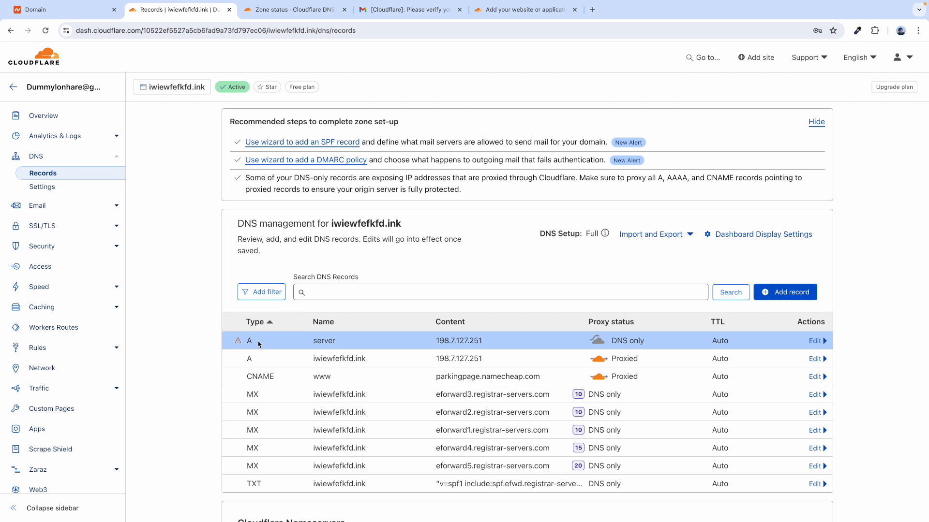
- Open a new DNS record form, view the record types, then cancel it without saving
{"action": "left_click", "coordinate": [781, 292]}
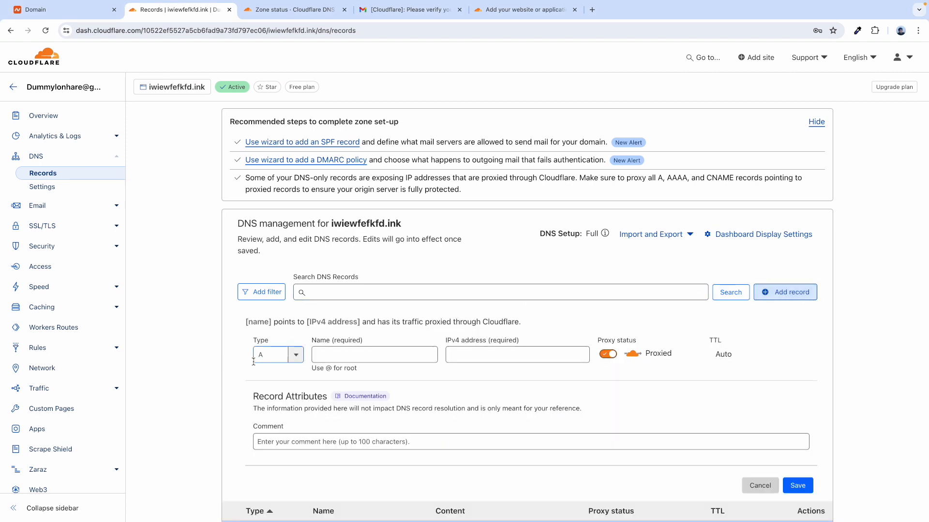
{"action": "left_click", "coordinate": [277, 355]}
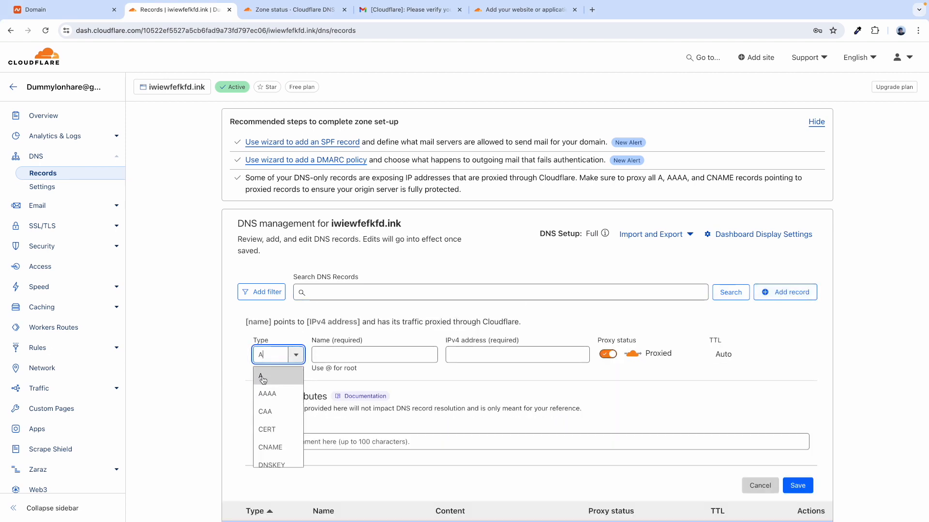
{"action": "left_click", "coordinate": [760, 485]}
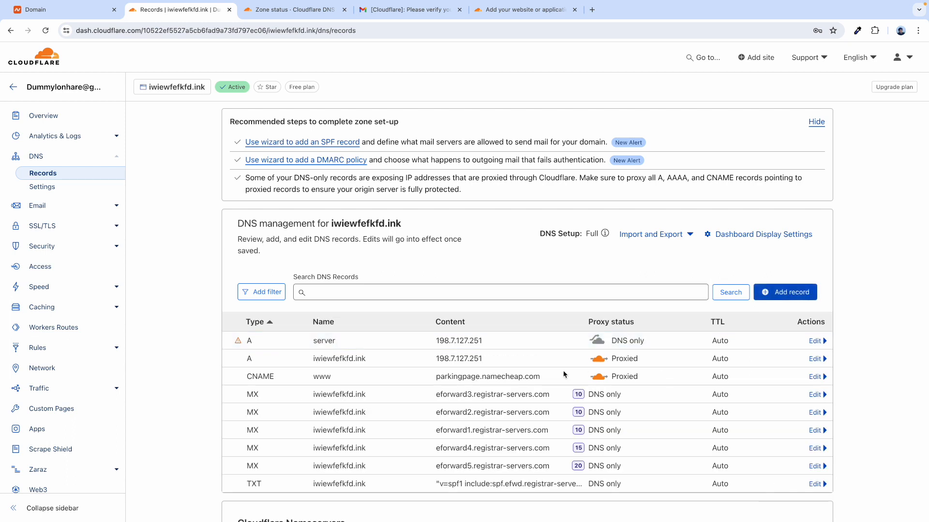
{"action": "key", "text": "ctrl+Right"}
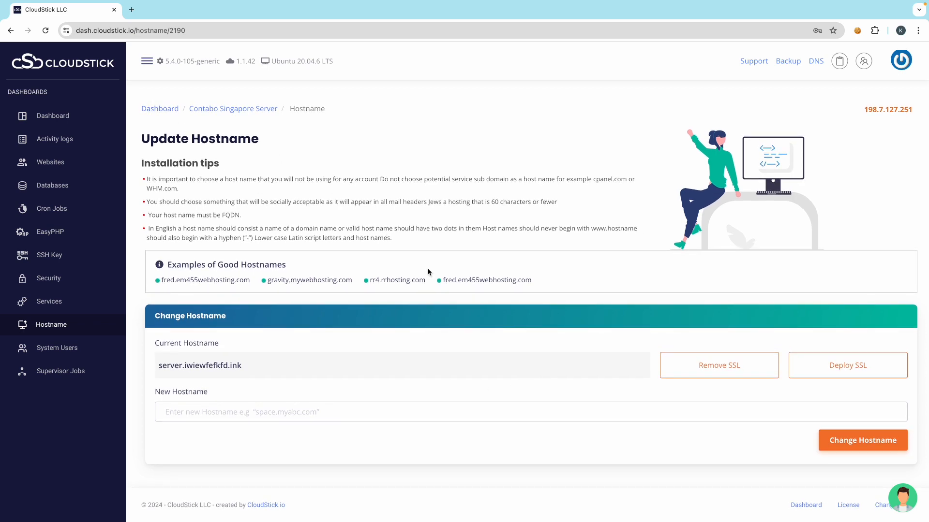
- Reload the Update Hostname page and deploy SSL for server.iwiewfefkfd.ink again
{"action": "left_click", "coordinate": [46, 32]}
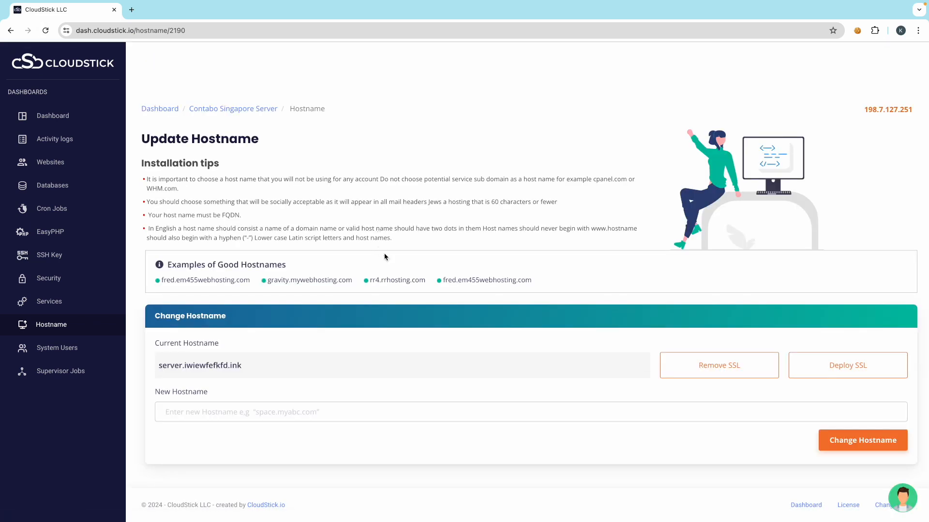
{"action": "left_click", "coordinate": [852, 370]}
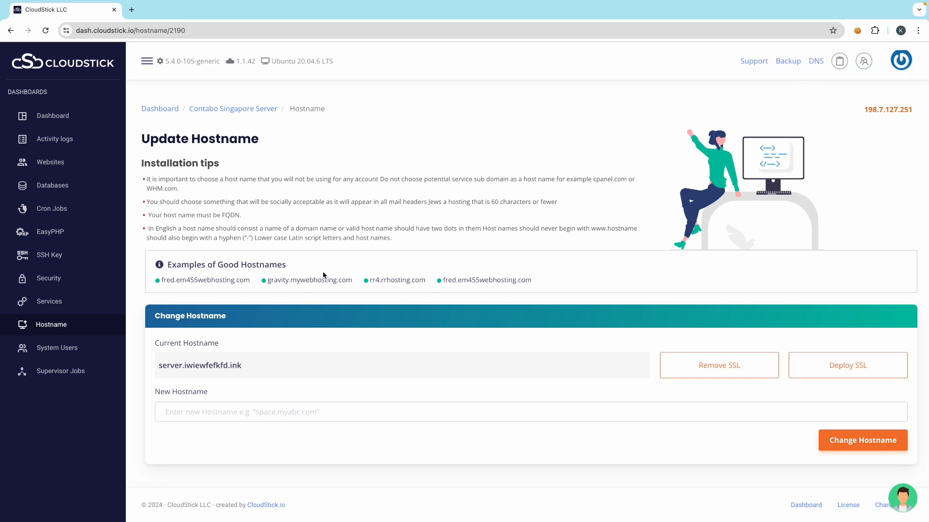
- From iwiewfefkfdink's Email Accounts, install Roundcube on subdomain webmail using the Cloudflare Dummy account
{"action": "left_click", "coordinate": [49, 160]}
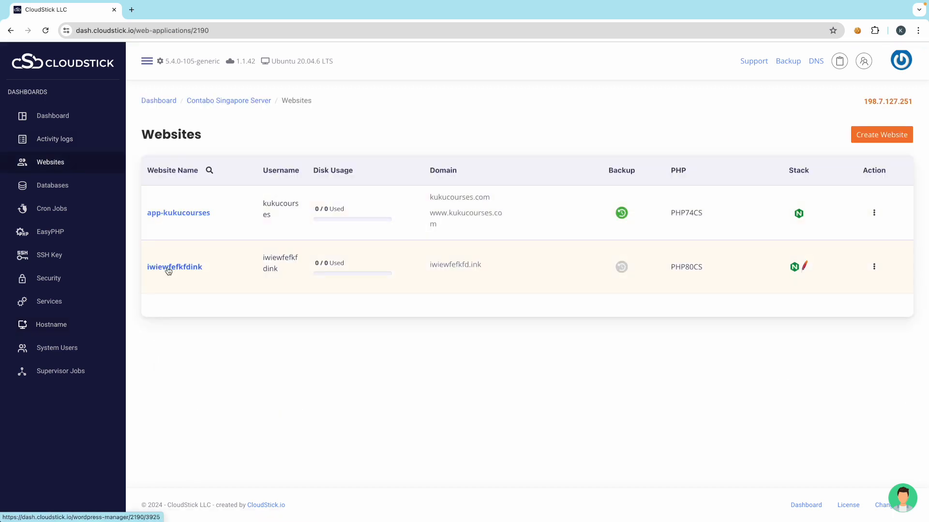
{"action": "left_click", "coordinate": [175, 266]}
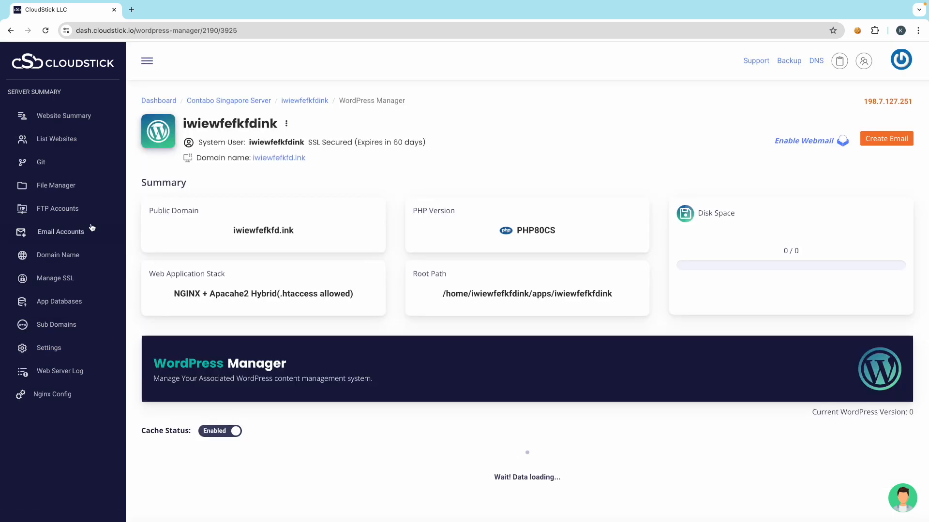
{"action": "left_click", "coordinate": [70, 232]}
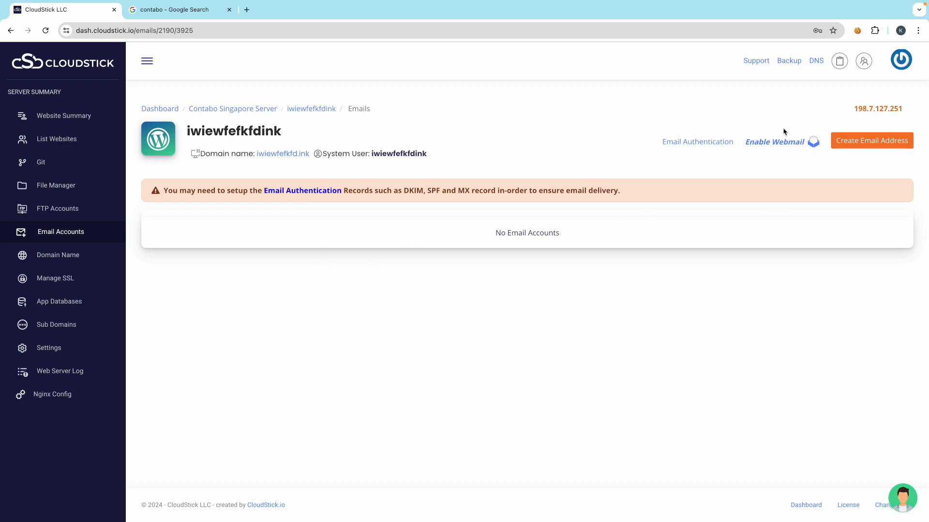
{"action": "left_click", "coordinate": [769, 145]}
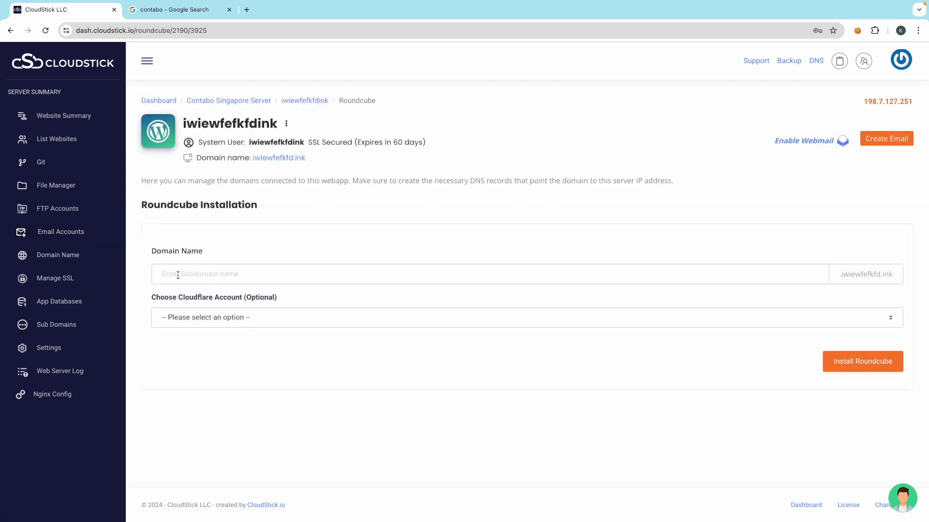
{"action": "left_click", "coordinate": [178, 274]}
{"action": "type", "text": "webmail"}
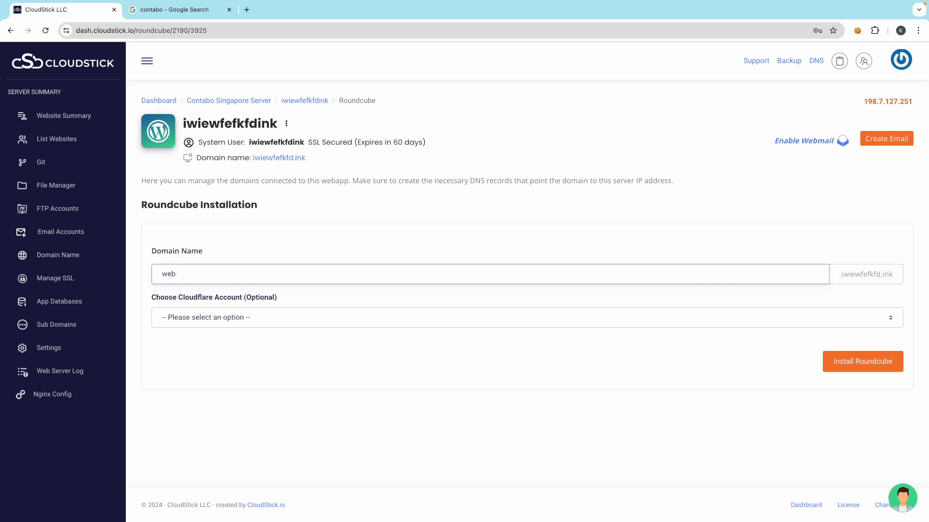
{"action": "left_click", "coordinate": [210, 316]}
{"action": "left_click", "coordinate": [336, 342]}
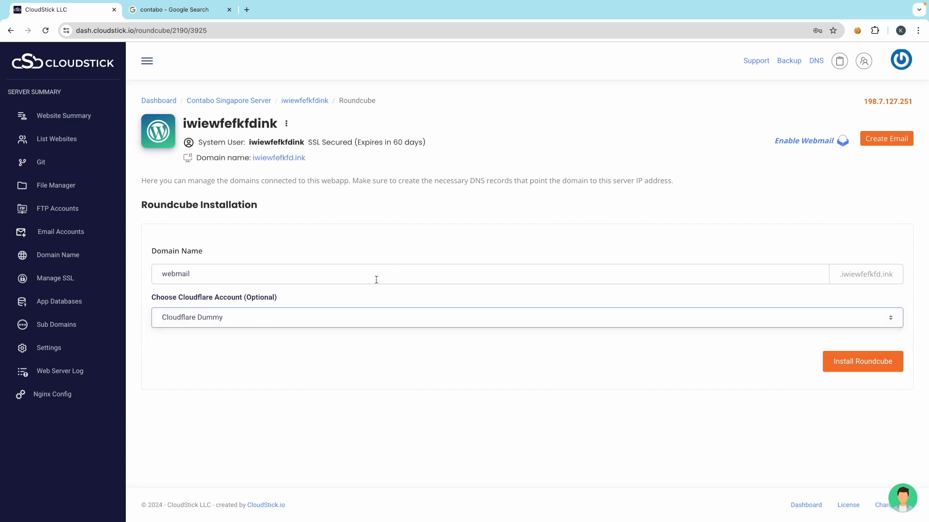
{"action": "left_click", "coordinate": [854, 366]}
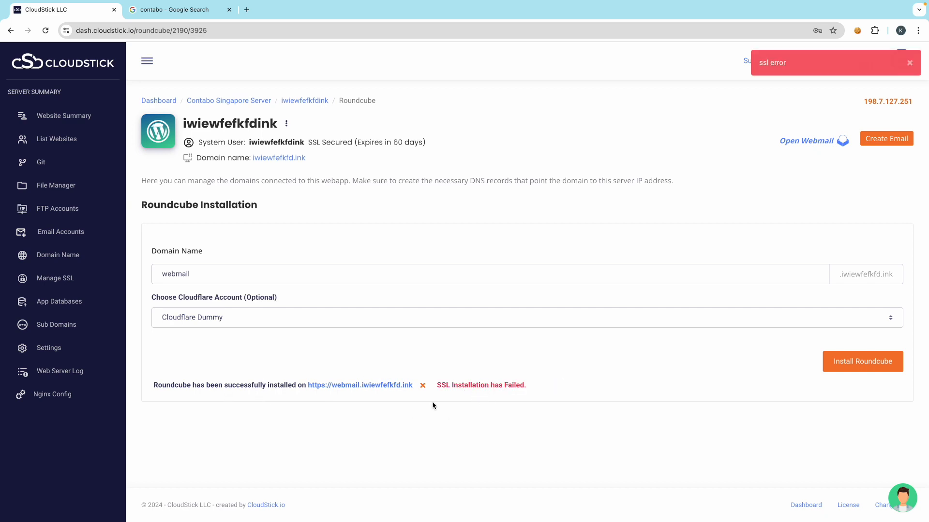
- Start a new SSL certificate for the rc_webmail_iwiewfefkfdink web app
{"action": "left_click", "coordinate": [48, 284]}
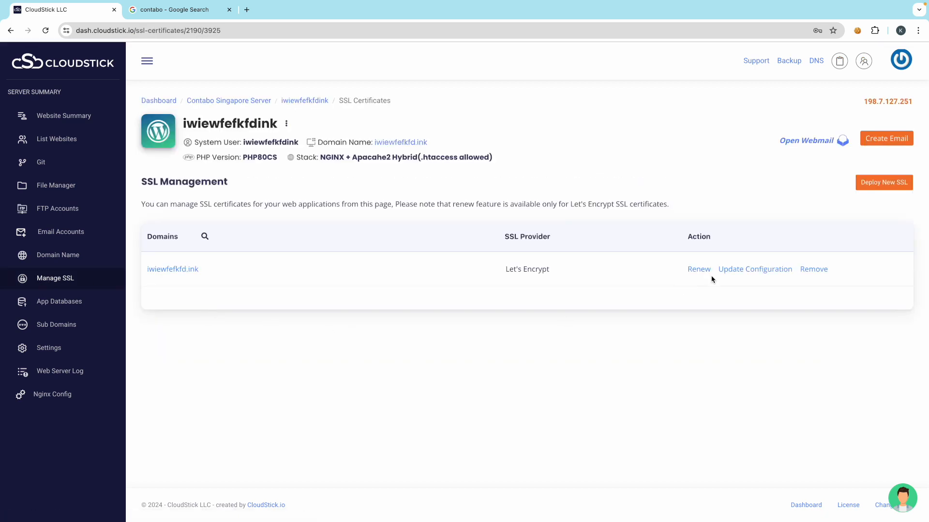
{"action": "left_click", "coordinate": [877, 187]}
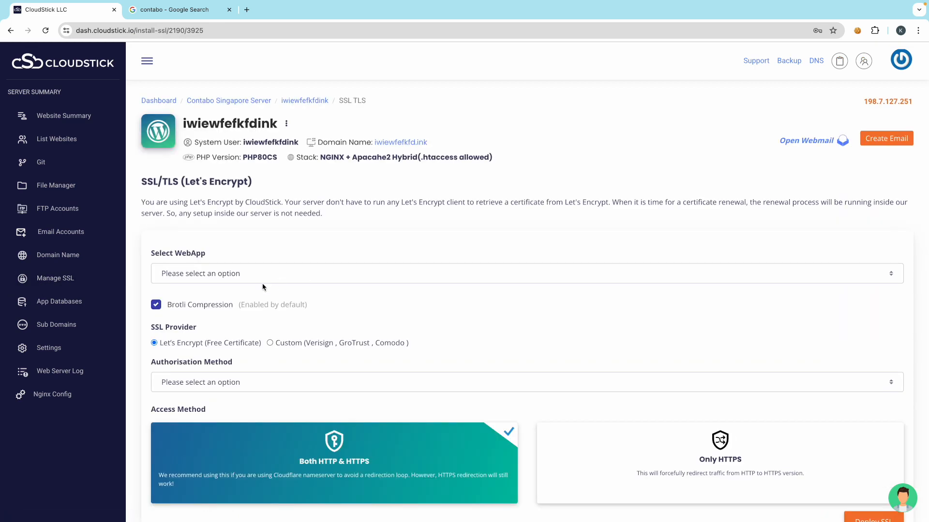
{"action": "left_click", "coordinate": [192, 275]}
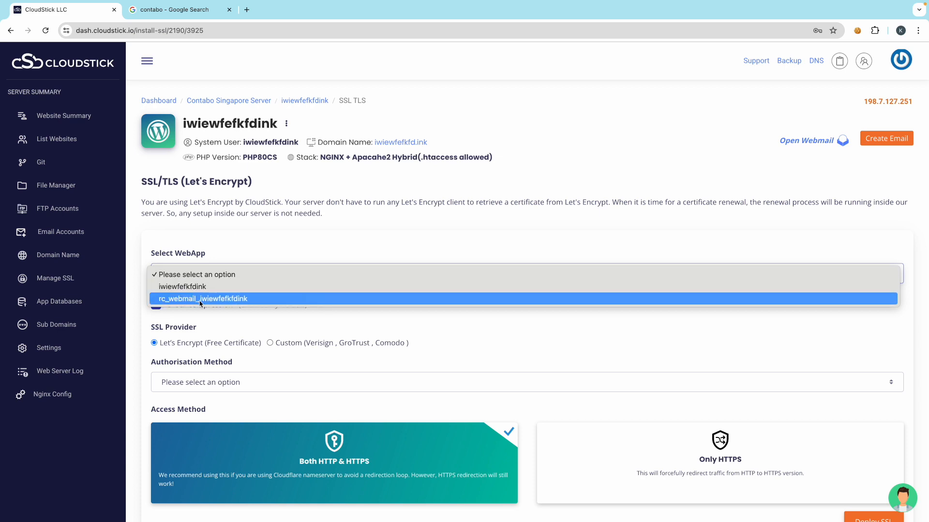
{"action": "left_click", "coordinate": [202, 300]}
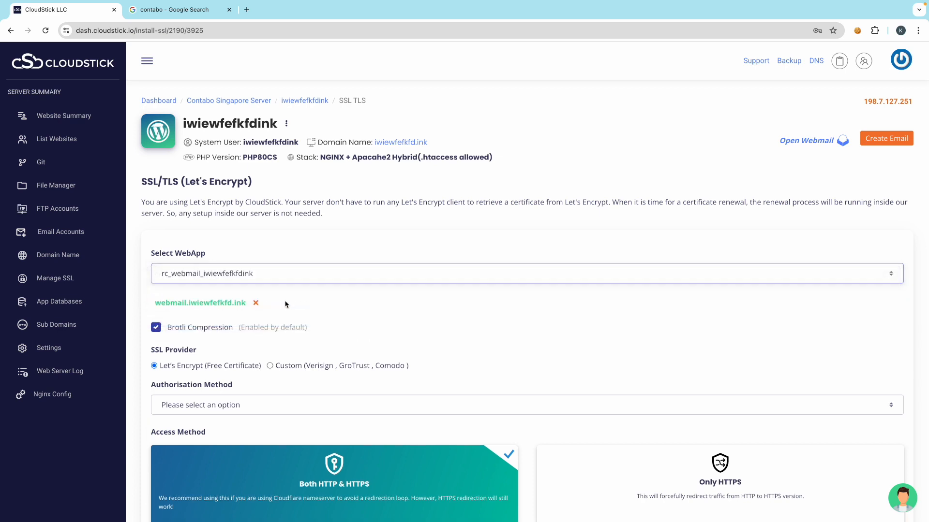
- Use DNS verification through the Cloudflare Dummy account and deploy the certificate
{"action": "scroll", "coordinate": [270, 367], "scroll_direction": "down", "scroll_amount": 2}
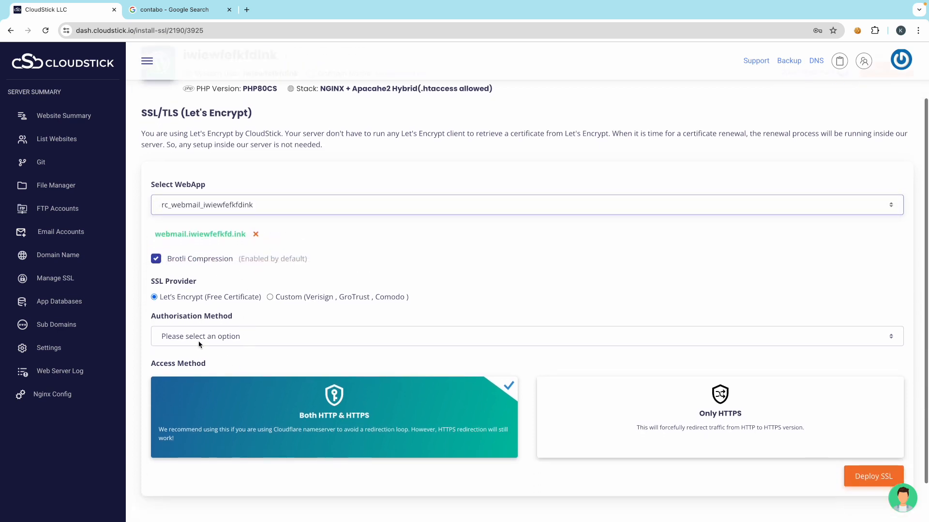
{"action": "left_click", "coordinate": [238, 338]}
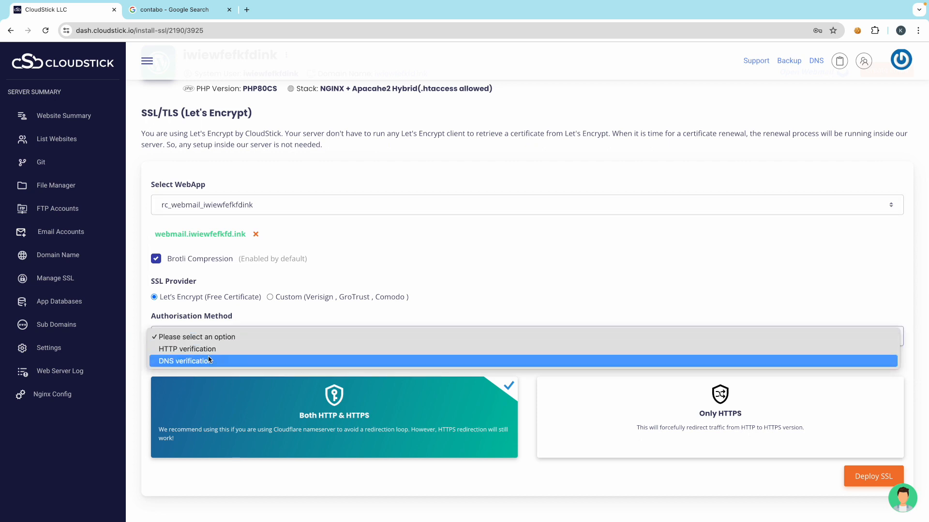
{"action": "left_click", "coordinate": [266, 361]}
{"action": "scroll", "coordinate": [271, 370], "scroll_direction": "down", "scroll_amount": 2}
{"action": "left_click", "coordinate": [219, 290]}
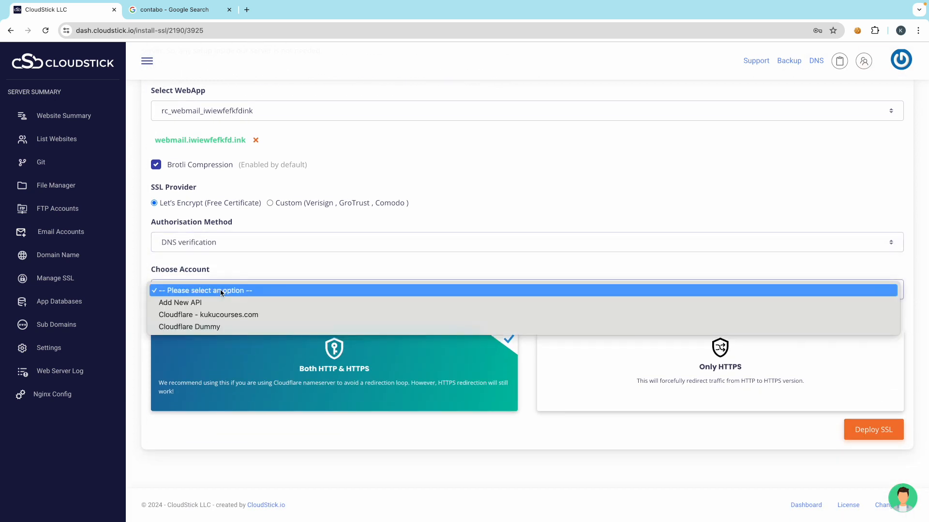
{"action": "left_click", "coordinate": [204, 329]}
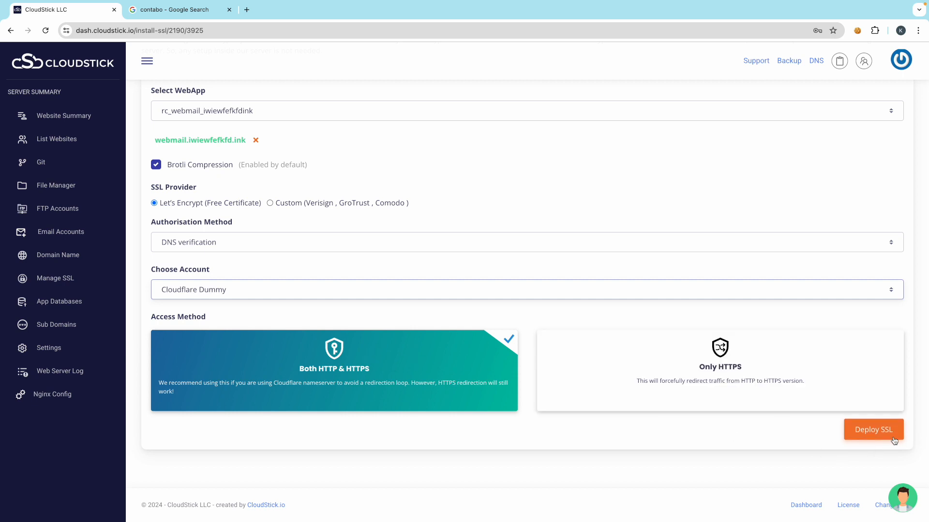
{"action": "left_click", "coordinate": [878, 434]}
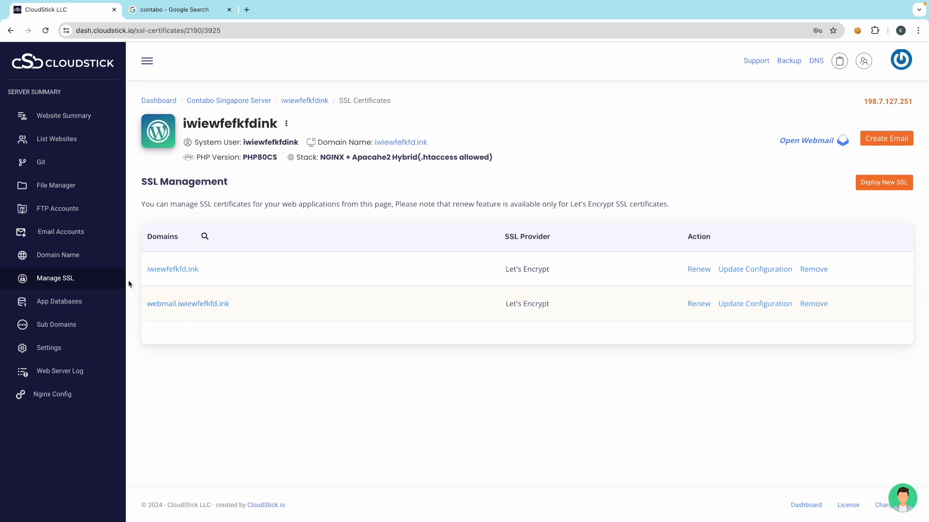
- Open webmail from Email Accounts past Chrome's unsafe-site warning, then return to CloudStick
{"action": "left_click", "coordinate": [64, 235]}
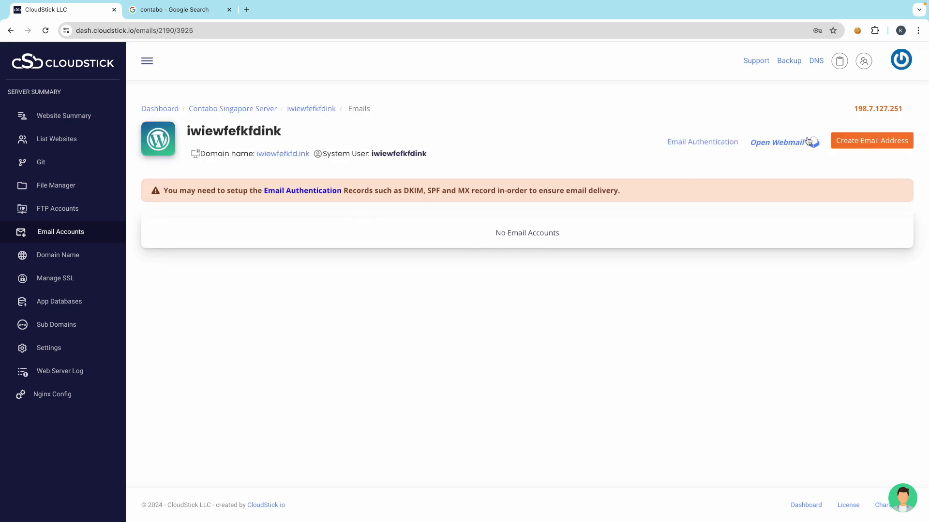
{"action": "left_click", "coordinate": [782, 142]}
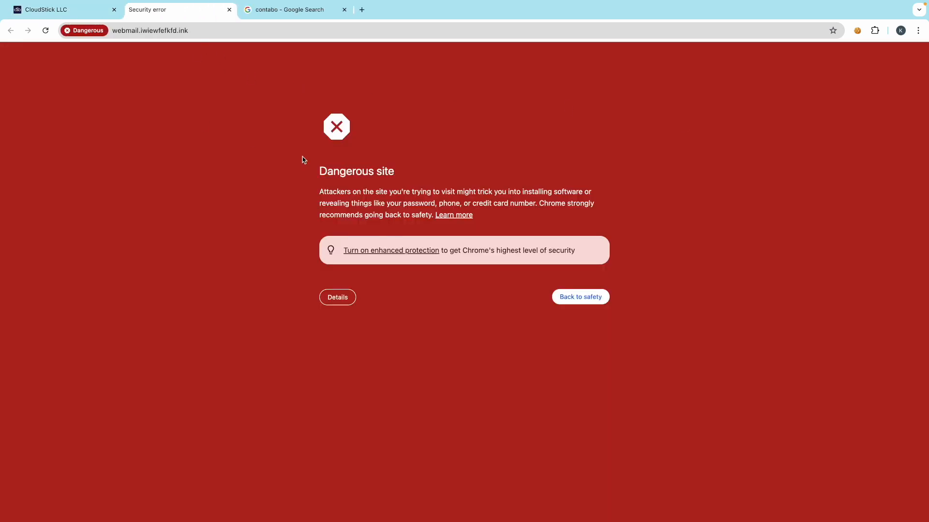
{"action": "left_click", "coordinate": [343, 299]}
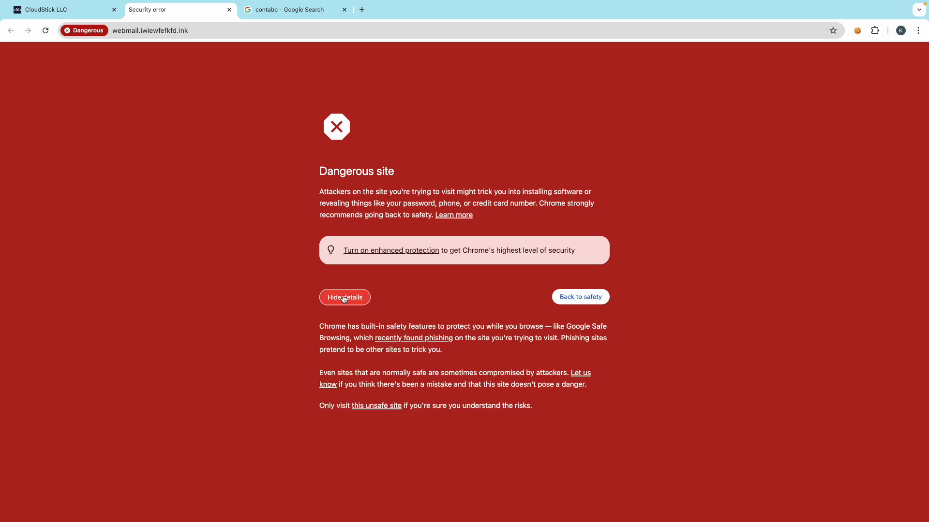
{"action": "left_click", "coordinate": [376, 407]}
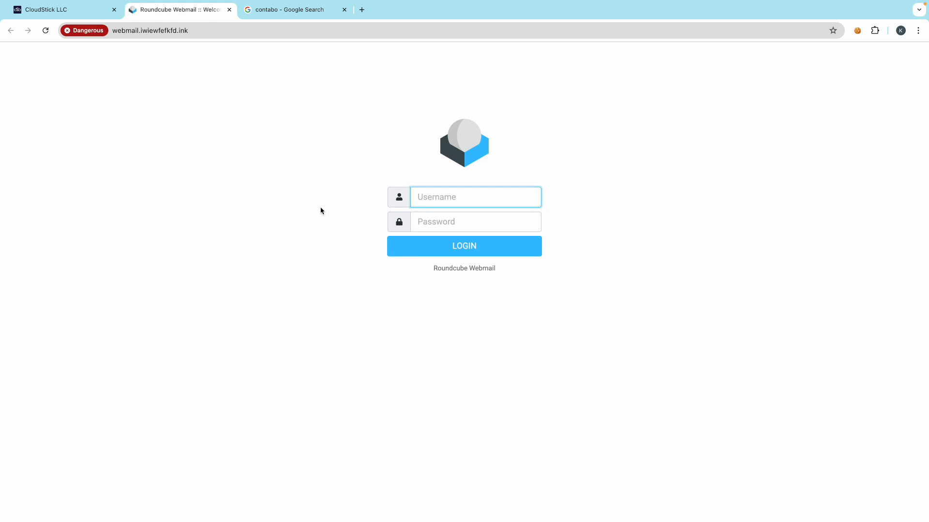
{"action": "left_click", "coordinate": [91, 12]}
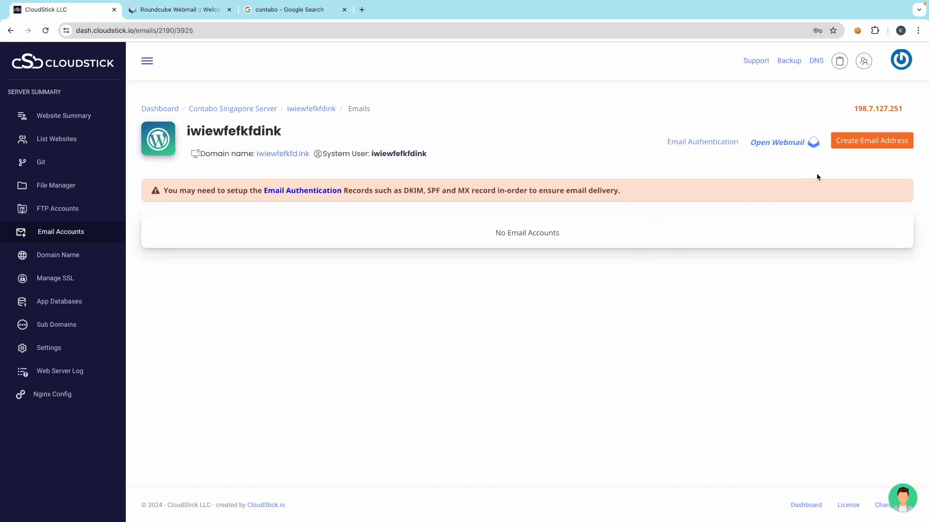
{"action": "left_click", "coordinate": [720, 144]}
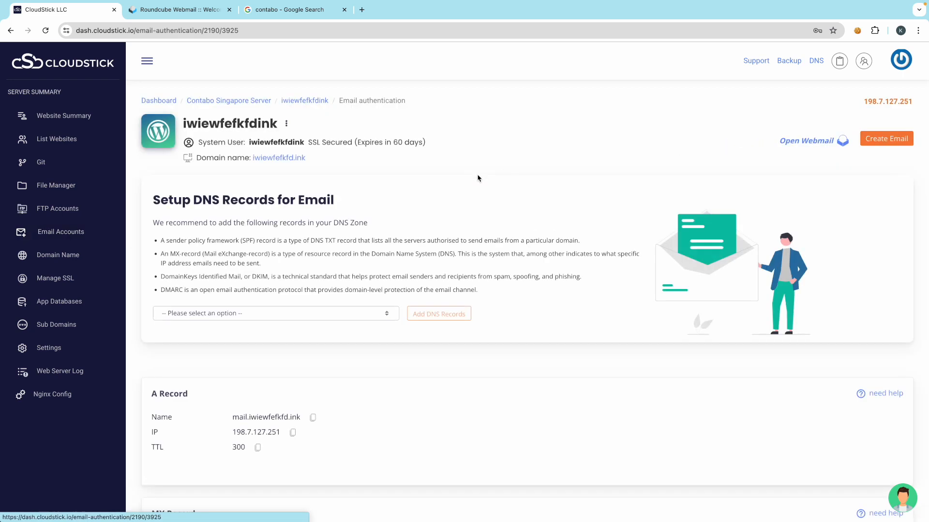
{"action": "left_click", "coordinate": [214, 317]}
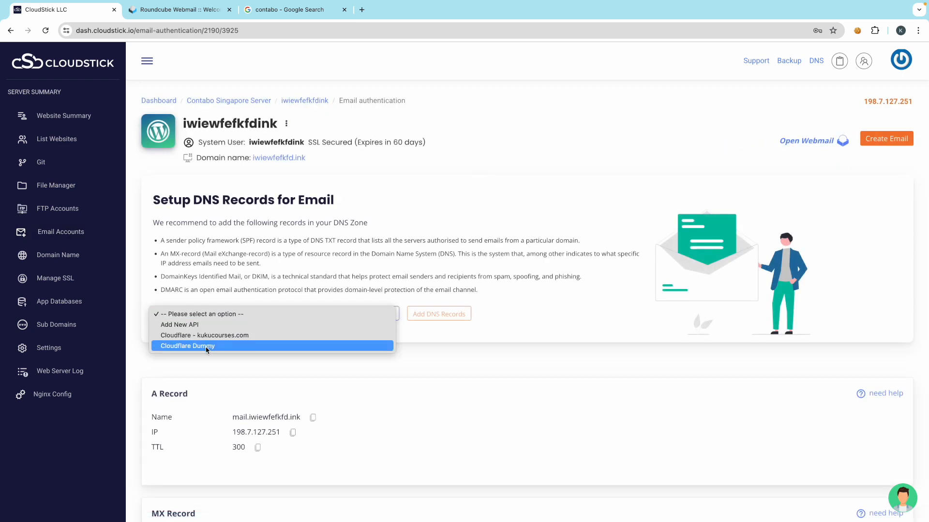
{"action": "left_click", "coordinate": [207, 343]}
{"action": "left_click", "coordinate": [448, 315]}
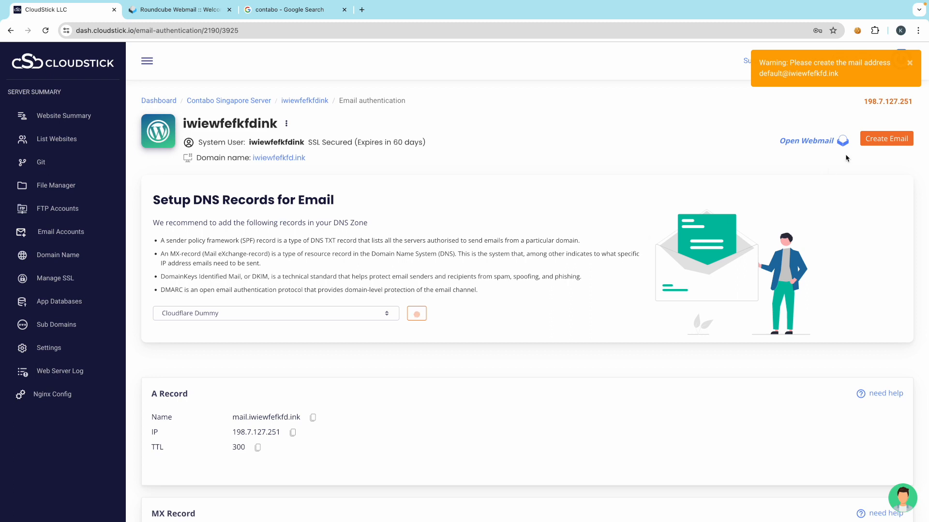
{"action": "left_click", "coordinate": [824, 142]}
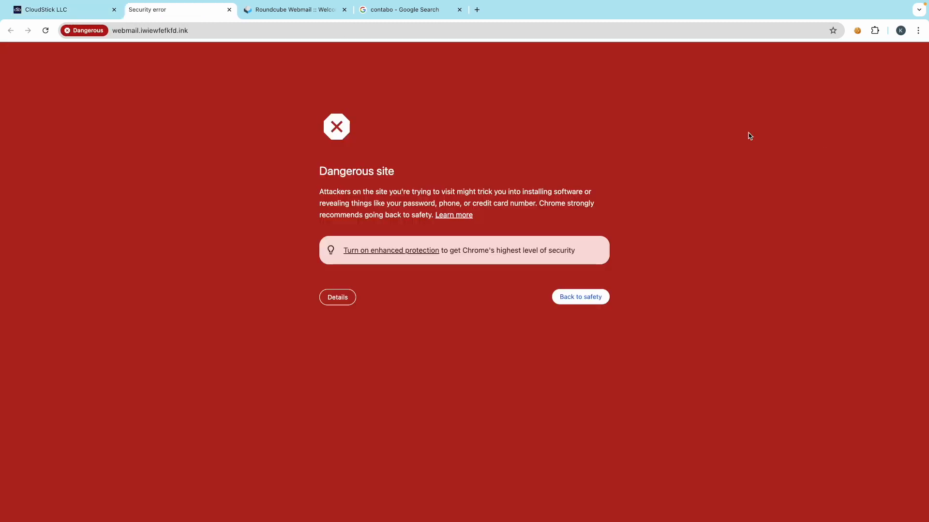
{"action": "left_click", "coordinate": [229, 9]}
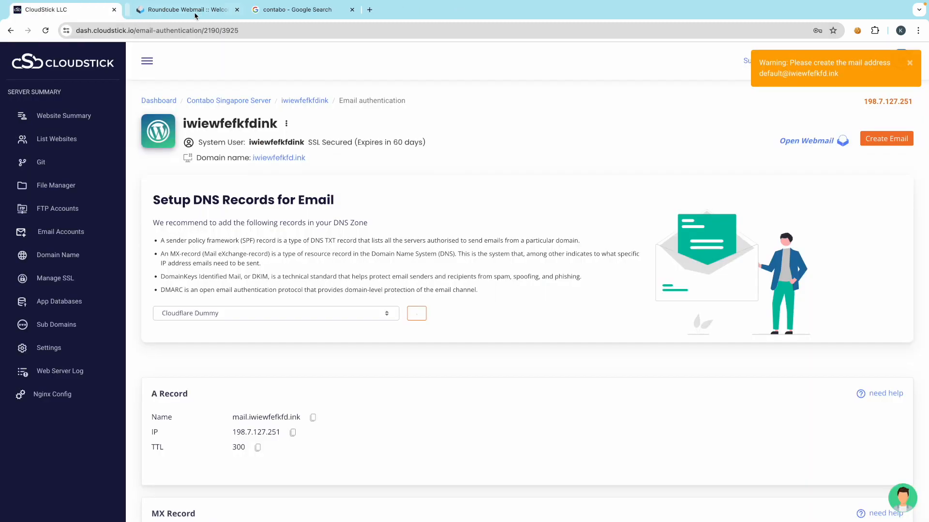
{"action": "left_click", "coordinate": [909, 62]}
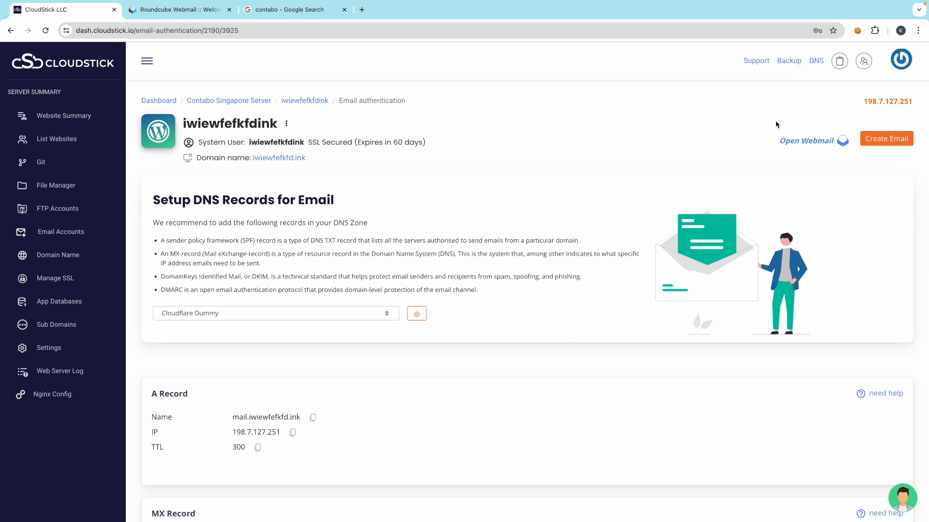
{"action": "left_click", "coordinate": [890, 144]}
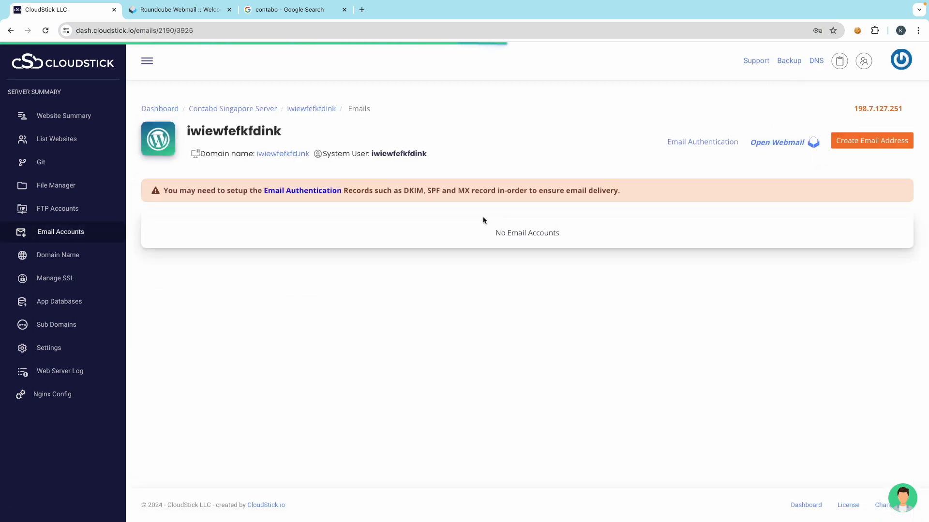
{"action": "left_click", "coordinate": [781, 146]}
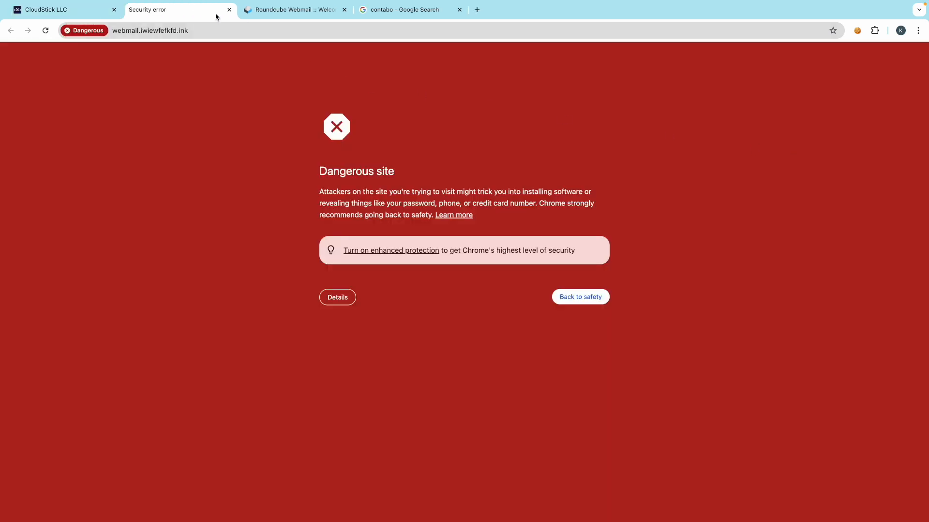
{"action": "left_click", "coordinate": [229, 10]}
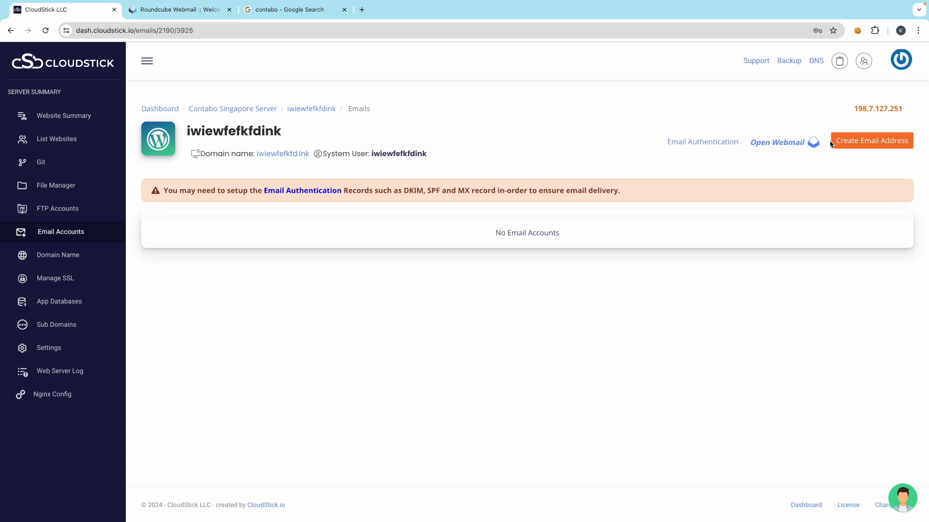
- Create the help mailbox with a new password and a limited 200 MB storage quota
{"action": "left_click", "coordinate": [866, 144]}
{"action": "triple_click", "coordinate": [783, 112]}
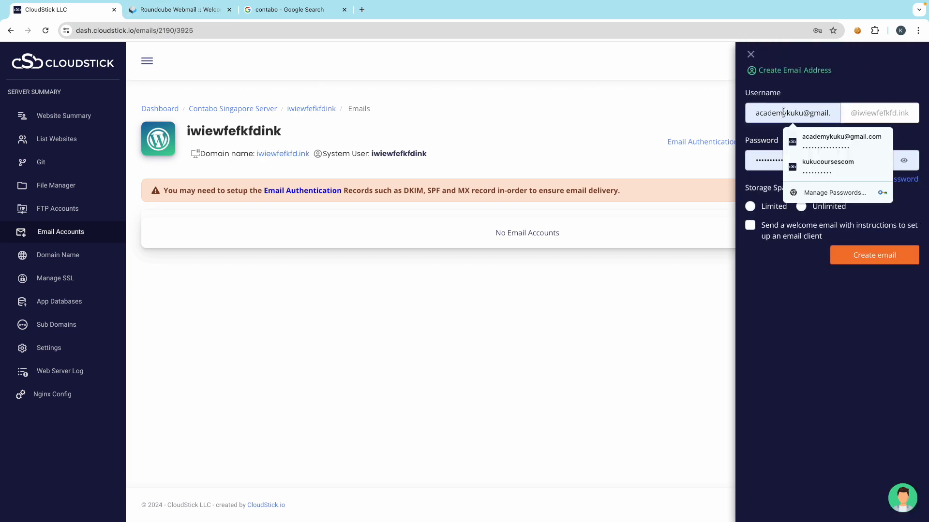
{"action": "type", "text": "s"}
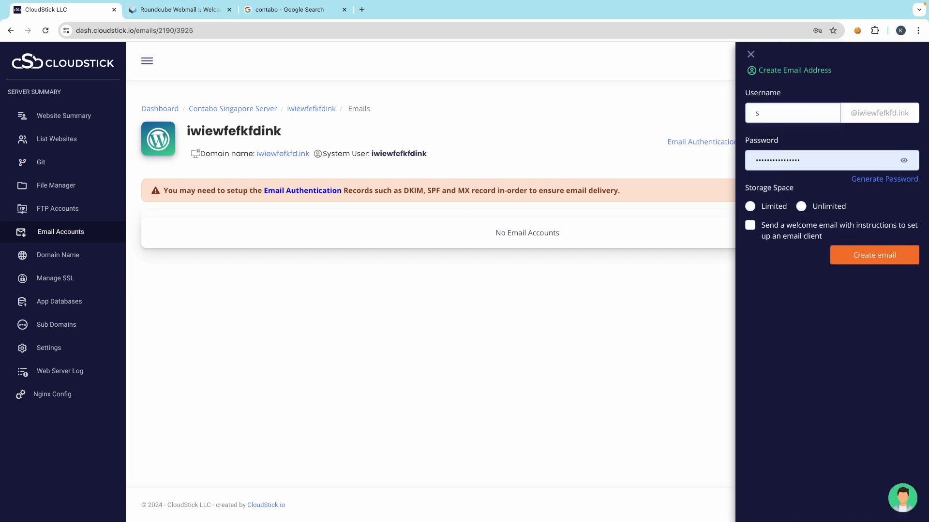
{"action": "key", "text": "BackSpace"}
{"action": "type", "text": "help"}
{"action": "double_click", "coordinate": [768, 114]}
{"action": "double_click", "coordinate": [772, 160]}
{"action": "type", "text": "•"}
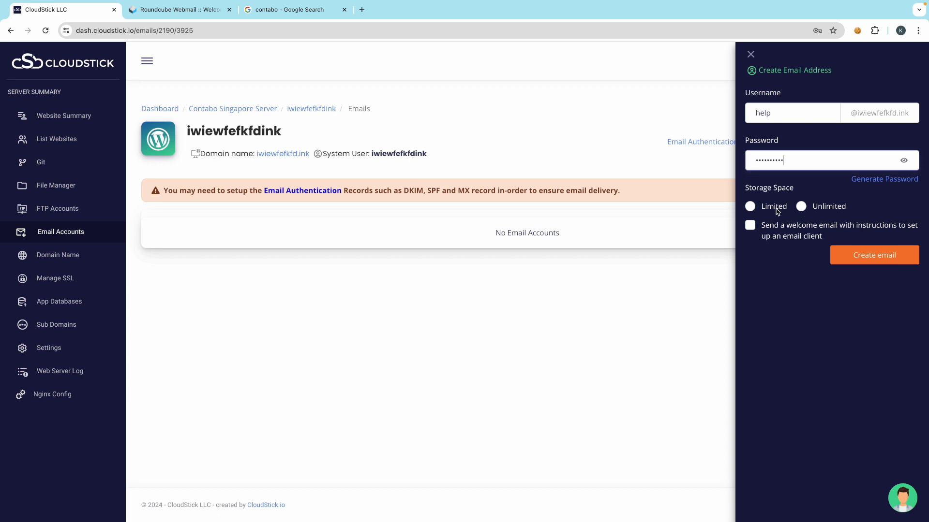
{"action": "left_click", "coordinate": [755, 207]}
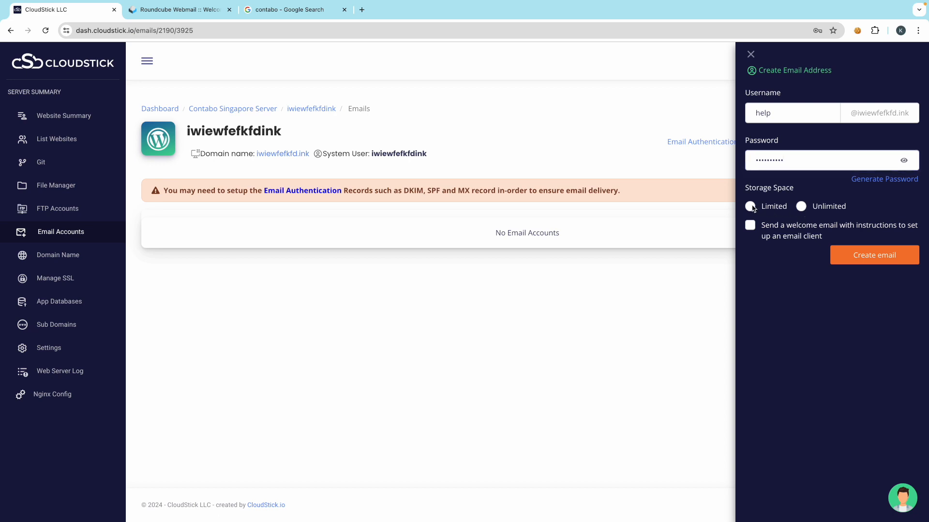
{"action": "left_click", "coordinate": [752, 207]}
{"action": "type", "text": "20"}
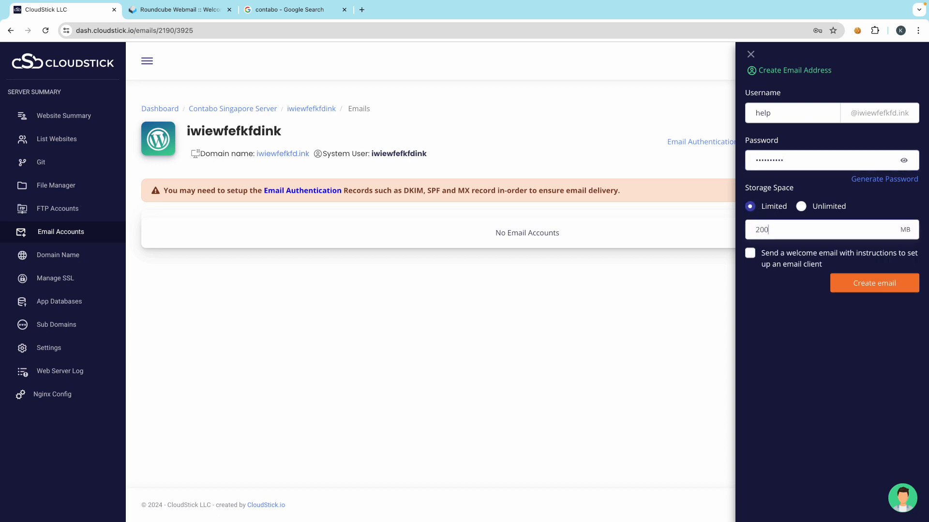
{"action": "type", "text": "0"}
{"action": "left_click", "coordinate": [869, 286]}
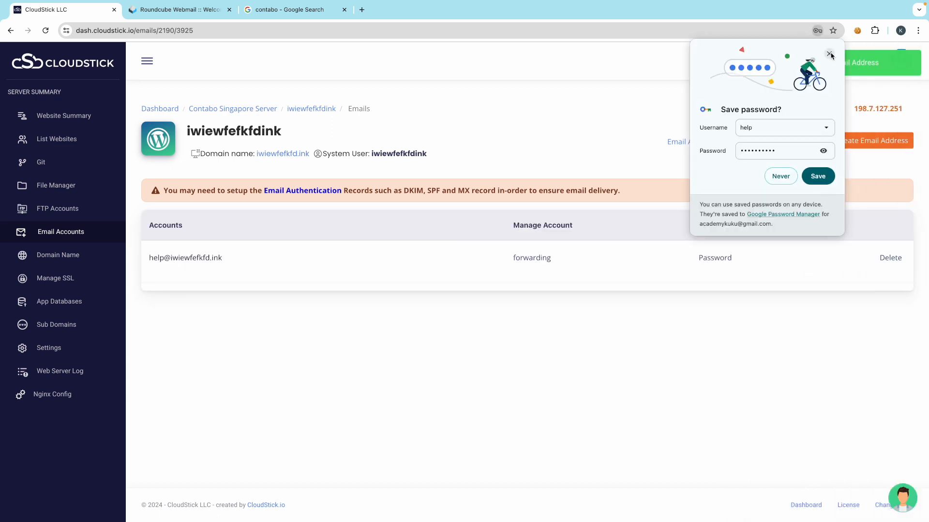
{"action": "left_click", "coordinate": [829, 54]}
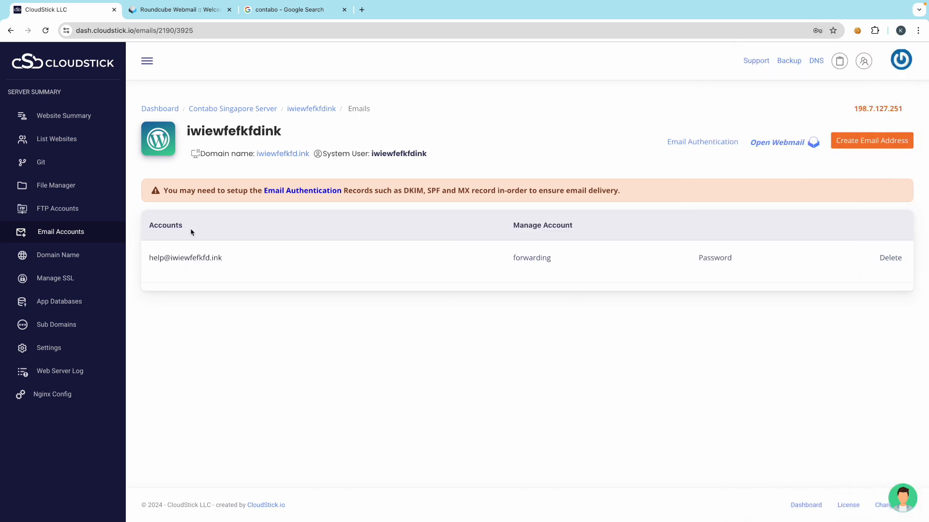
{"action": "triple_click", "coordinate": [187, 257]}
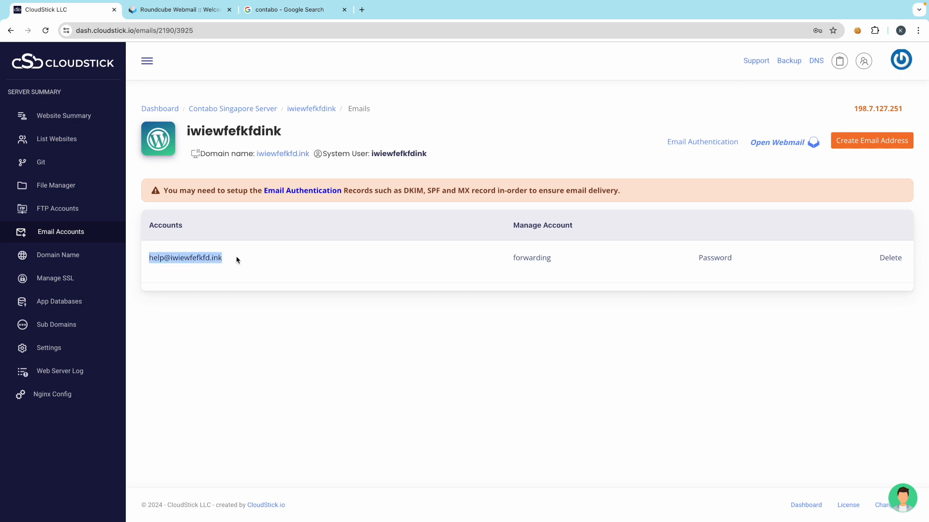
{"action": "right_click", "coordinate": [203, 256]}
{"action": "left_click", "coordinate": [217, 280]}
- Open webmail via Open Webmail, proceeding past Chrome's 'unsafe site' warning to the Roundcube login
{"action": "left_click", "coordinate": [799, 144]}
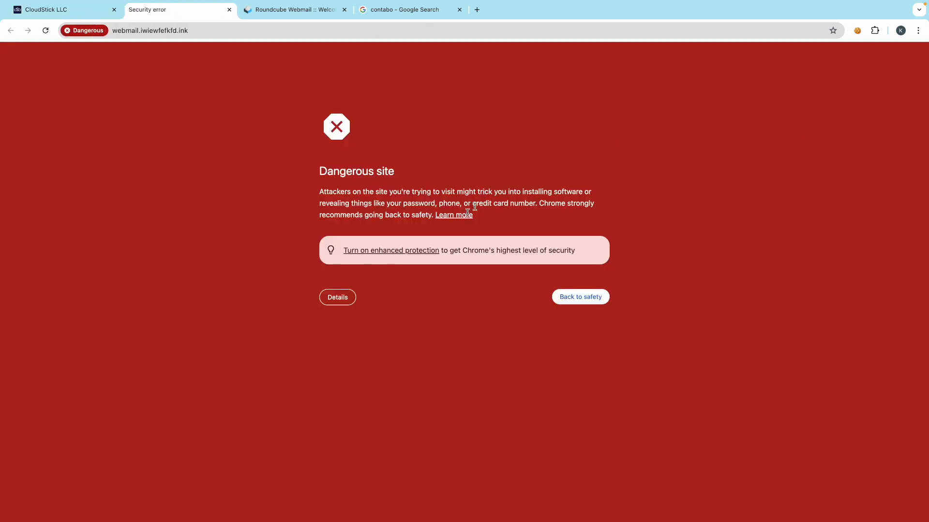
{"action": "left_click", "coordinate": [338, 298]}
{"action": "left_click", "coordinate": [370, 407]}
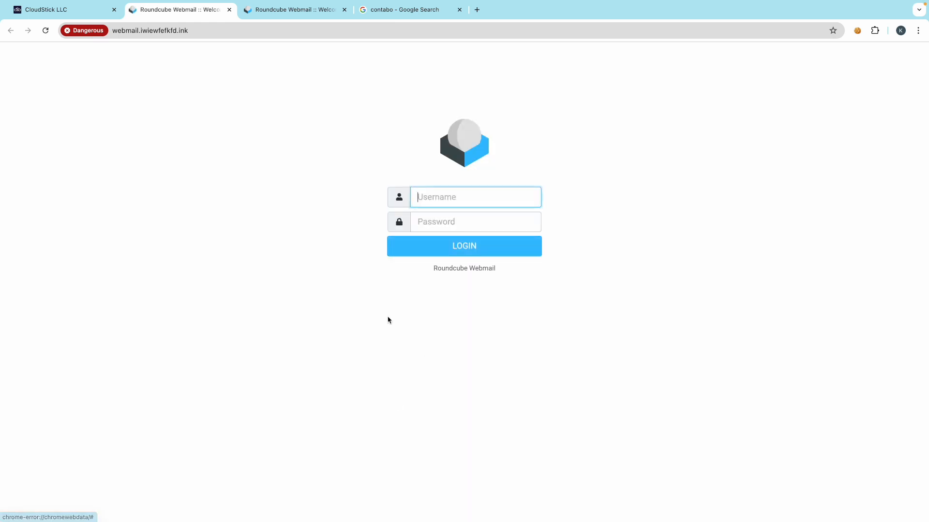
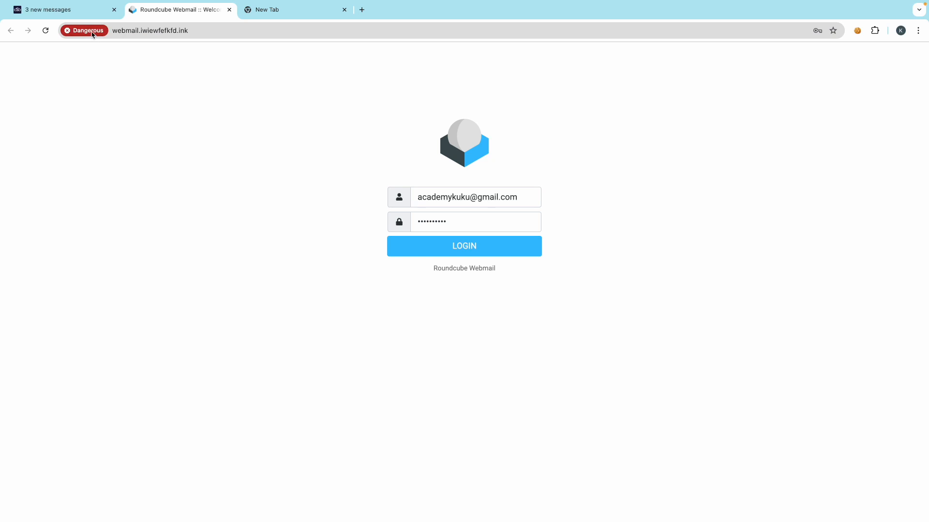
- Open the site-info popup to see why webmail.iwiewfefkfd.ink is flagged as dangerous
{"action": "left_click", "coordinate": [92, 32]}
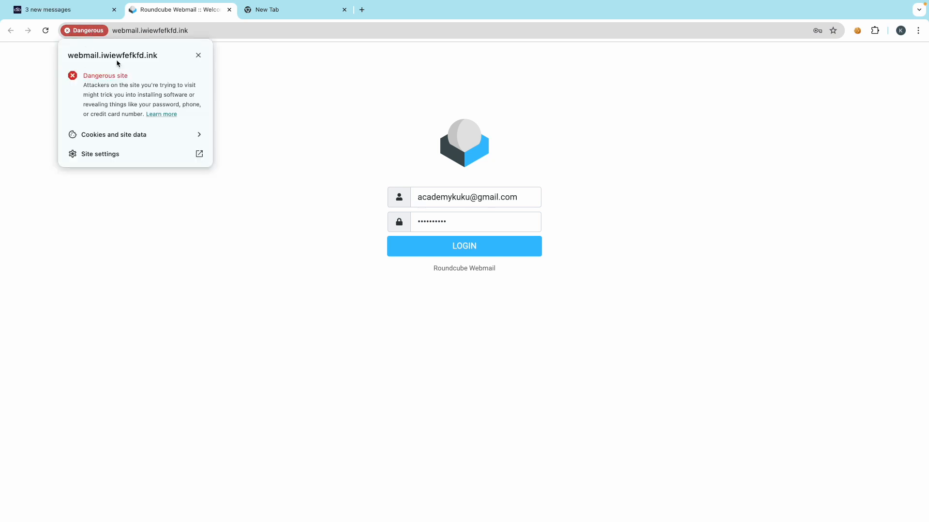
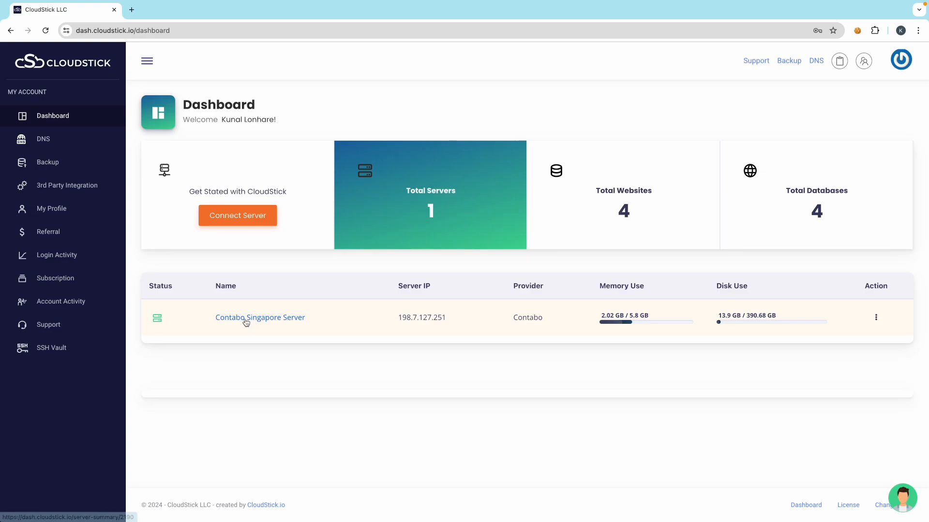
- Open the Contabo Singapore Server's Websites list showing app-kukucourses and iwiewfefkfdink
{"action": "left_click", "coordinate": [245, 318]}
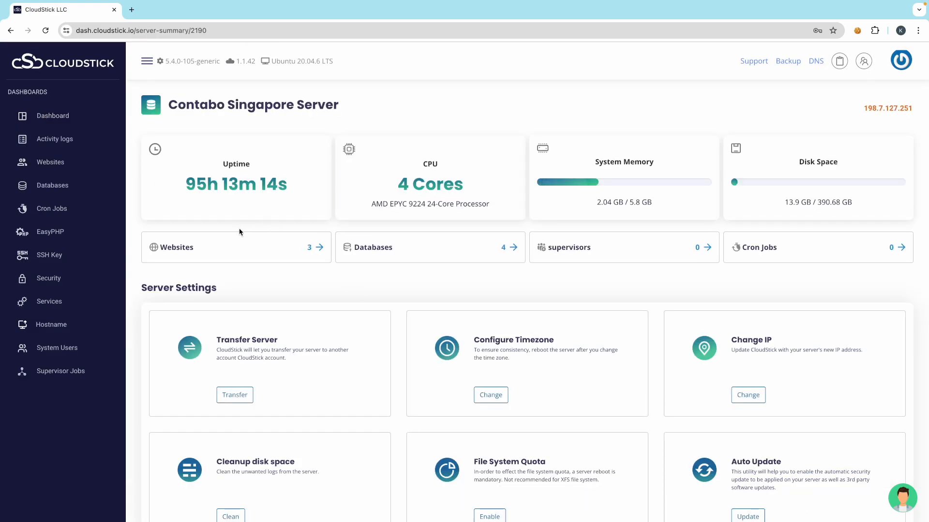
{"action": "left_click", "coordinate": [276, 255]}
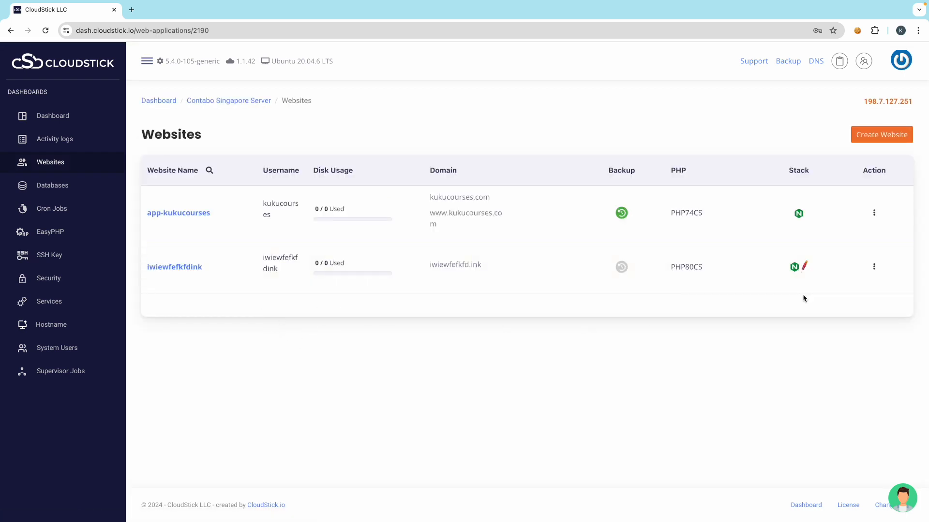
{"action": "left_click", "coordinate": [879, 266]}
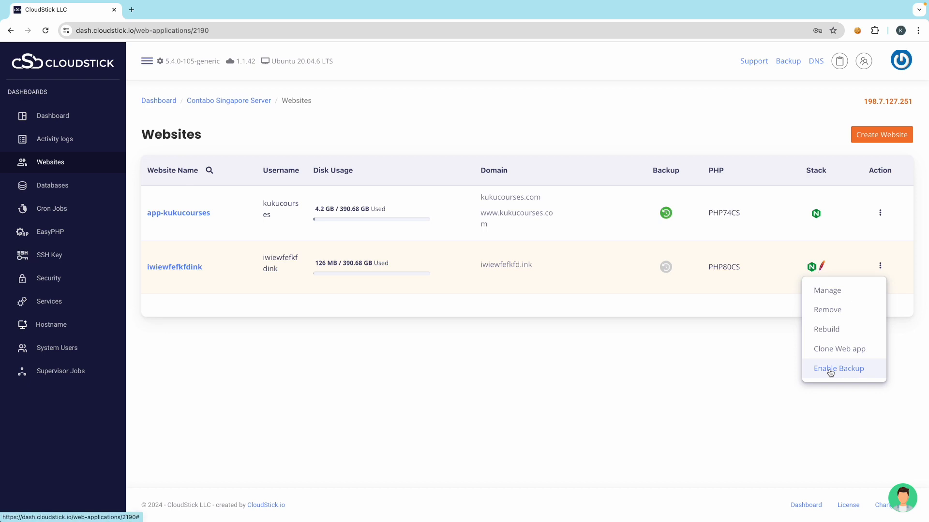
{"action": "left_click", "coordinate": [830, 371]}
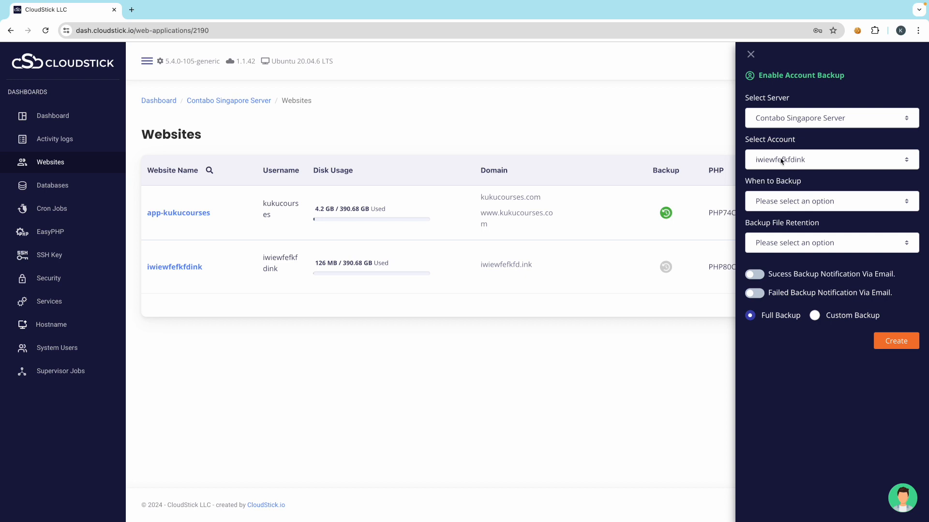
{"action": "left_click", "coordinate": [785, 207]}
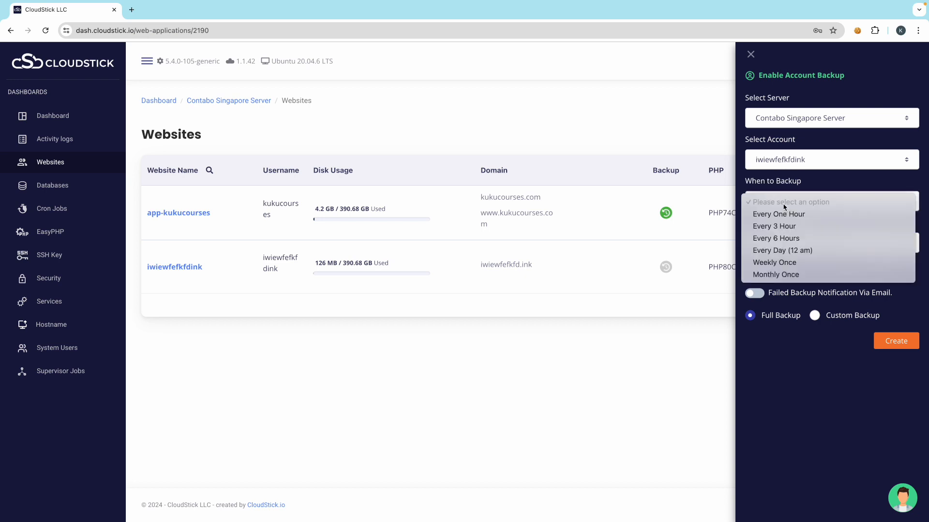
{"action": "left_click", "coordinate": [781, 337]}
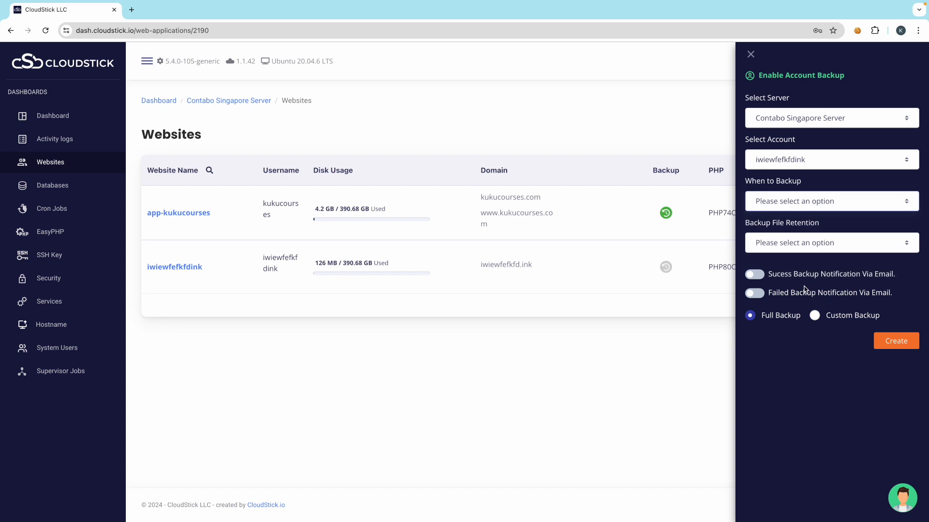
{"action": "left_click", "coordinate": [787, 249]}
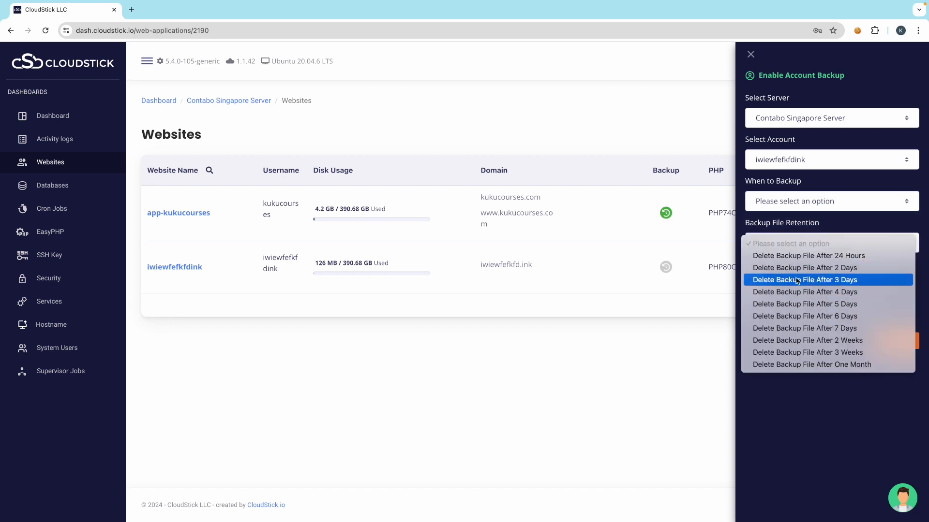
{"action": "left_click", "coordinate": [789, 331]}
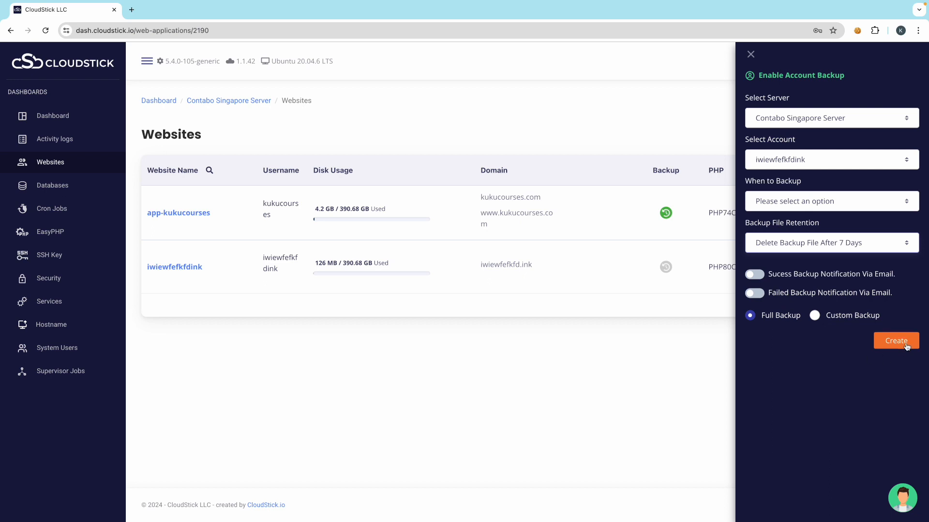
{"action": "left_click", "coordinate": [750, 54]}
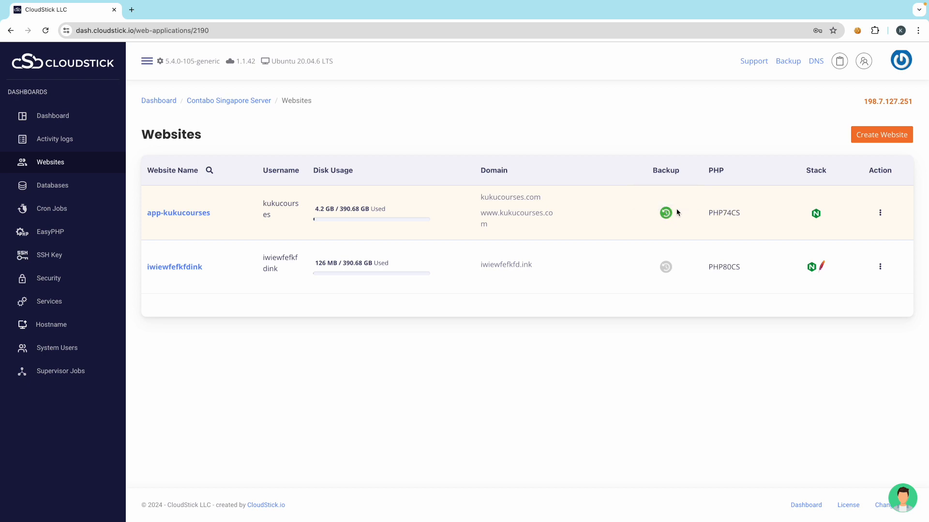
- Show the server's databases and open the action menu for iwiewfefkfdink_syyme
{"action": "left_click", "coordinate": [57, 189]}
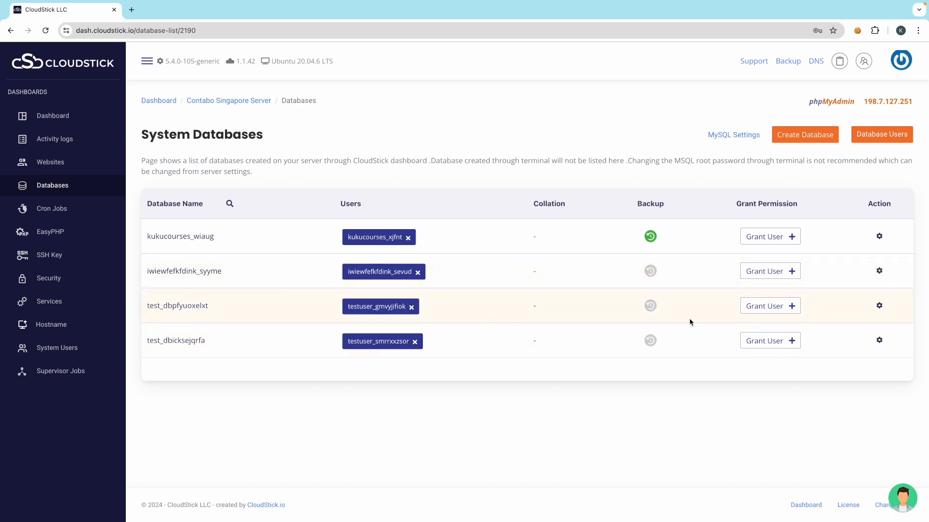
{"action": "left_click", "coordinate": [878, 270]}
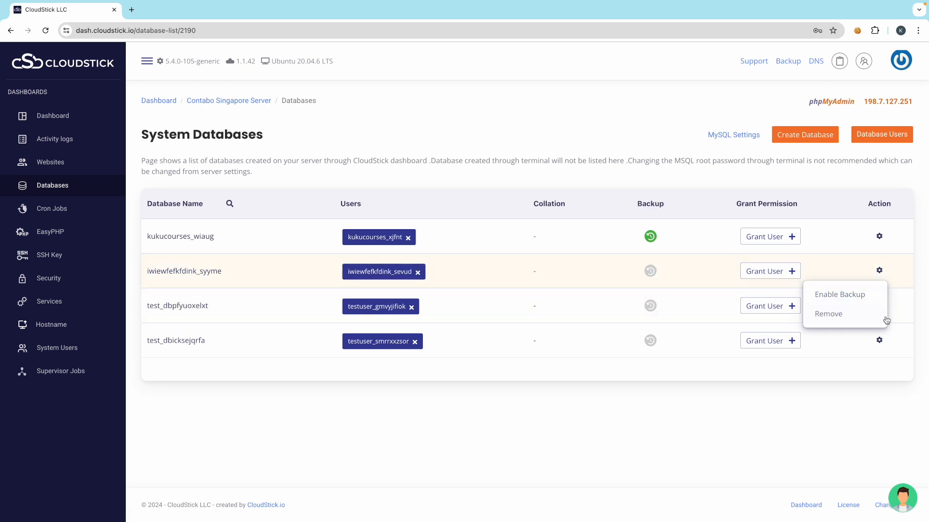
- Review the database backup schedule and retention options, then close without enabling and return to Websites
{"action": "left_click", "coordinate": [842, 298]}
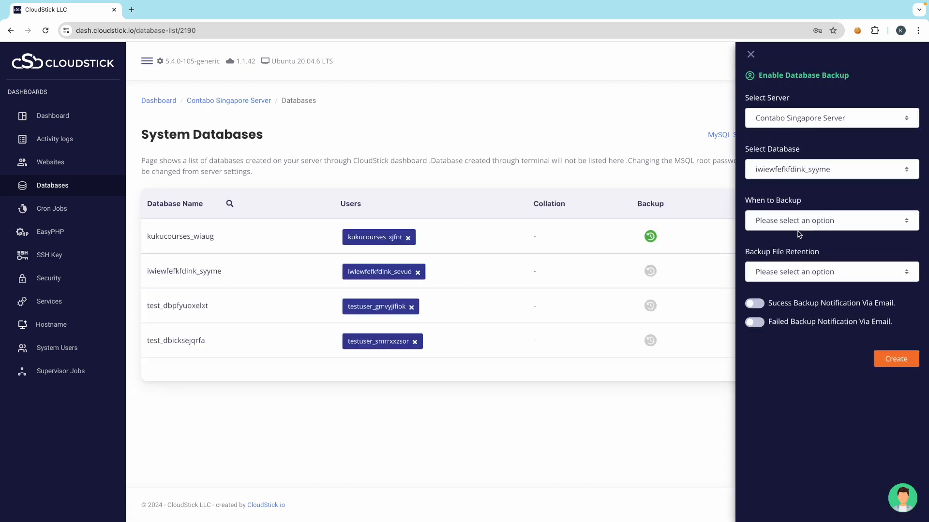
{"action": "left_click", "coordinate": [794, 222]}
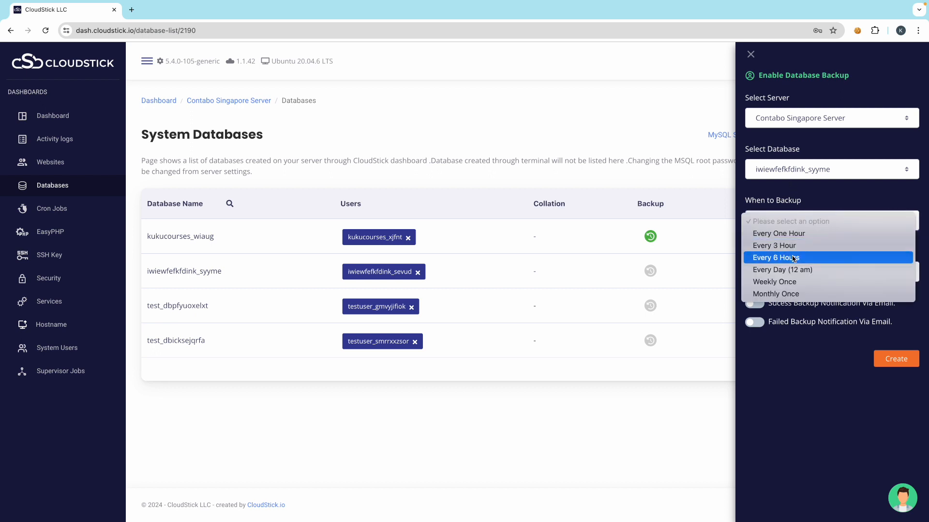
{"action": "left_click", "coordinate": [783, 344]}
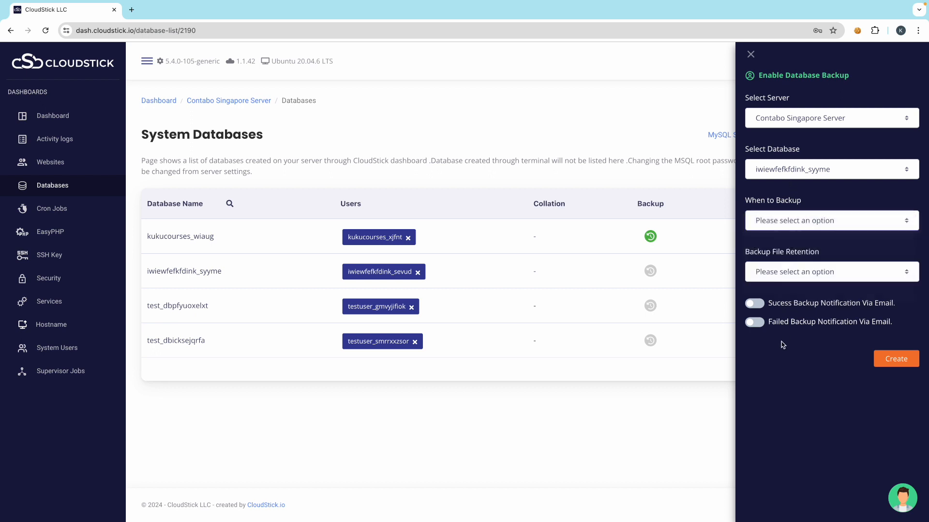
{"action": "left_click", "coordinate": [784, 275]}
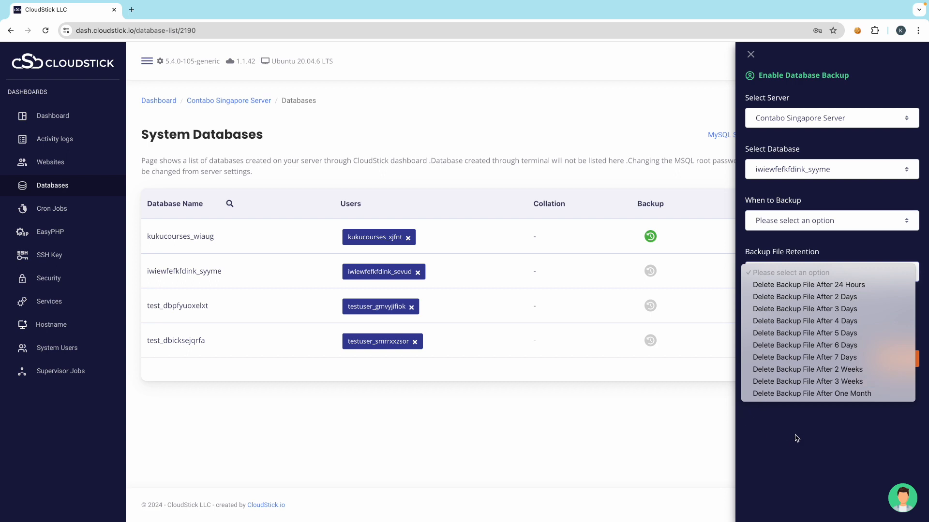
{"action": "left_click", "coordinate": [883, 394]}
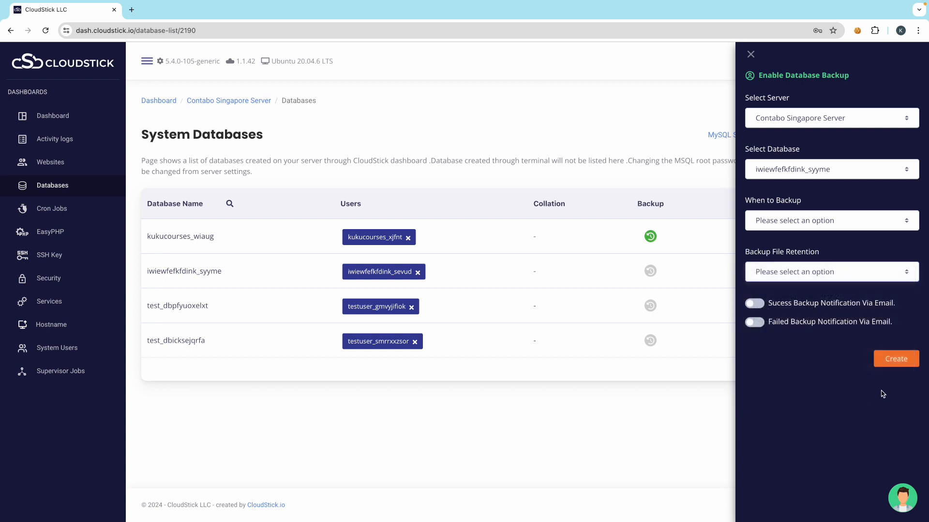
{"action": "left_click", "coordinate": [750, 54]}
{"action": "left_click", "coordinate": [50, 162]}
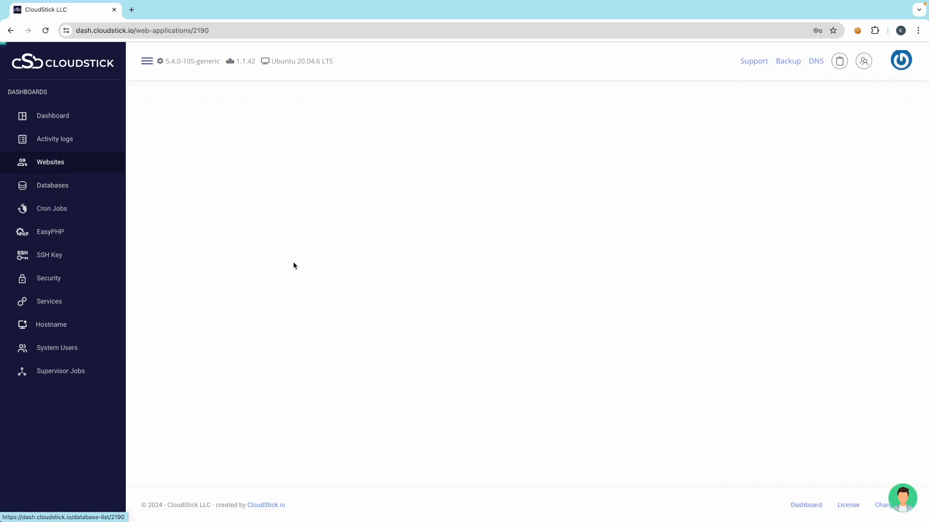